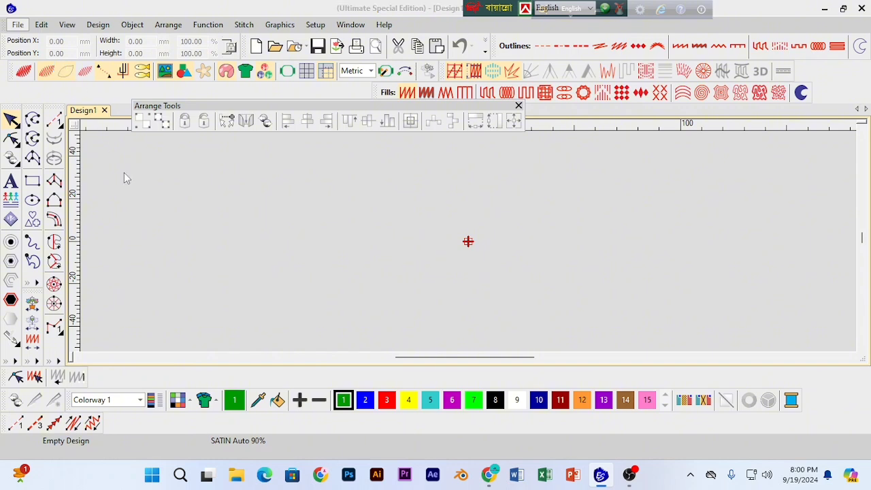
Step: Open the designs YOC-TNF, NM5MR01 and 30 MM-75D-NORMAL from Downloads and close the floating Arrange Tools
{"action": "key", "text": "ctrl+o"}
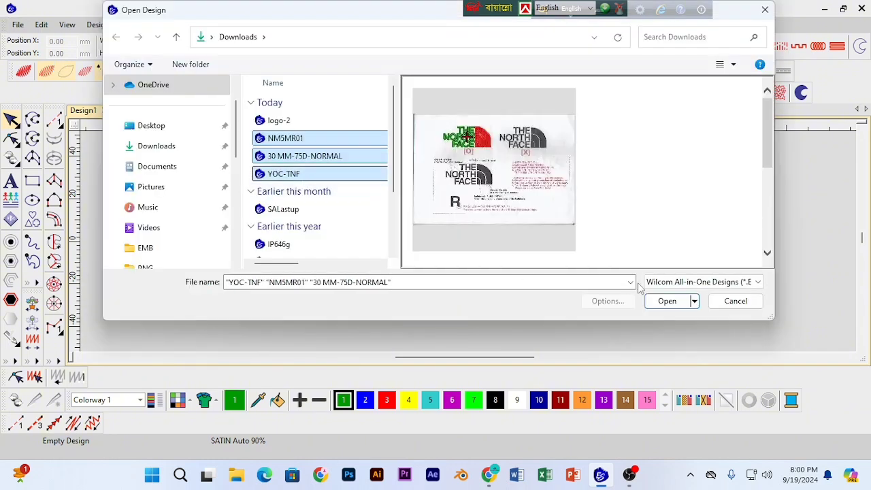
{"action": "left_click", "coordinate": [672, 301]}
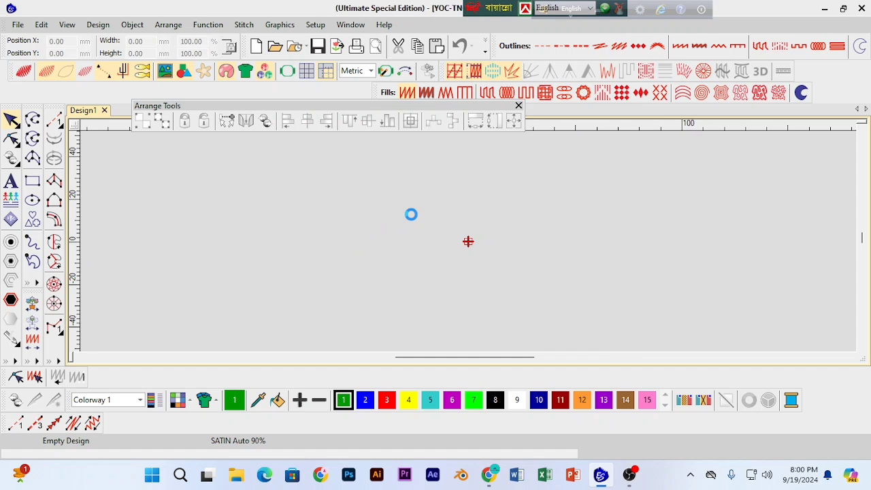
{"action": "left_click", "coordinate": [518, 107]}
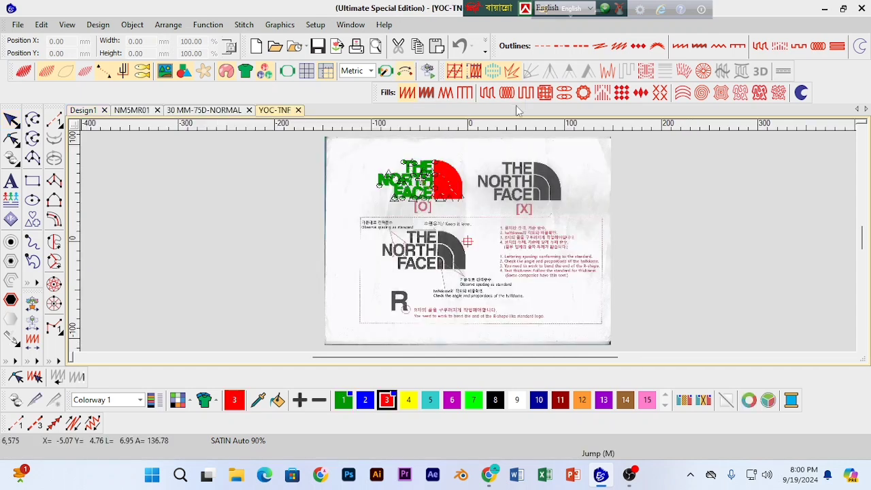
Step: Preview the green and red THE NORTH FACE logo in YOC-TNF as realistic stitching and return to the plain stitch view
{"action": "scroll", "coordinate": [449, 212], "scroll_direction": "up", "scroll_amount": 2}
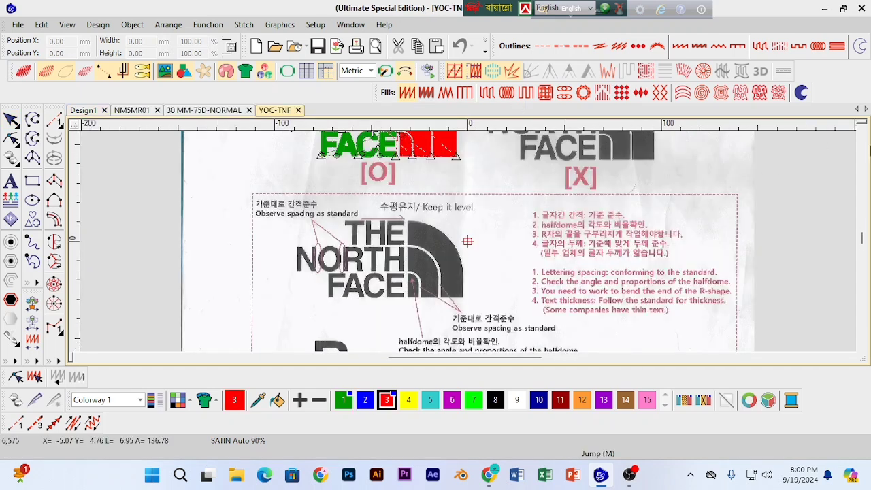
{"action": "left_click", "coordinate": [861, 131]}
{"action": "left_click", "coordinate": [862, 134]}
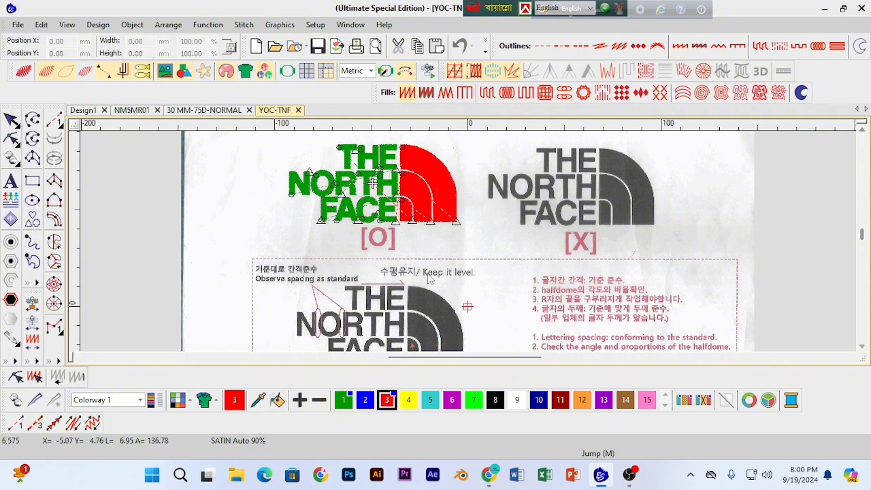
{"action": "scroll", "coordinate": [378, 211], "scroll_direction": "up", "scroll_amount": 2}
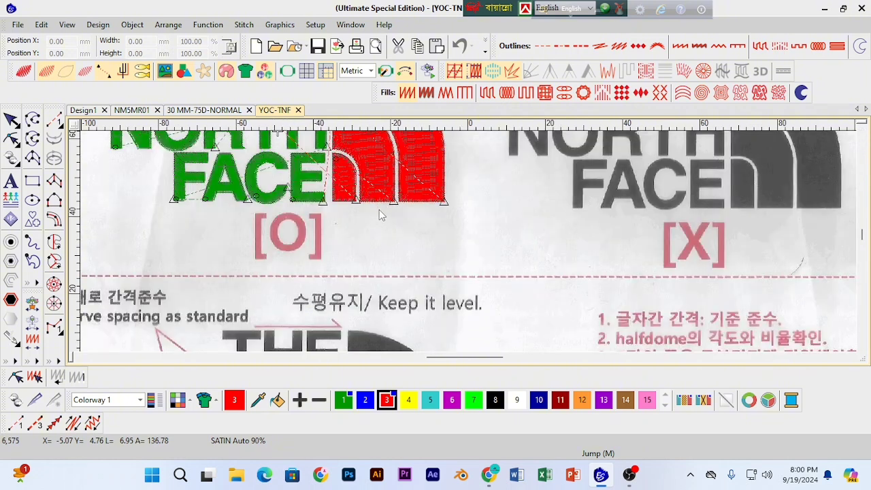
{"action": "left_click", "coordinate": [861, 131]}
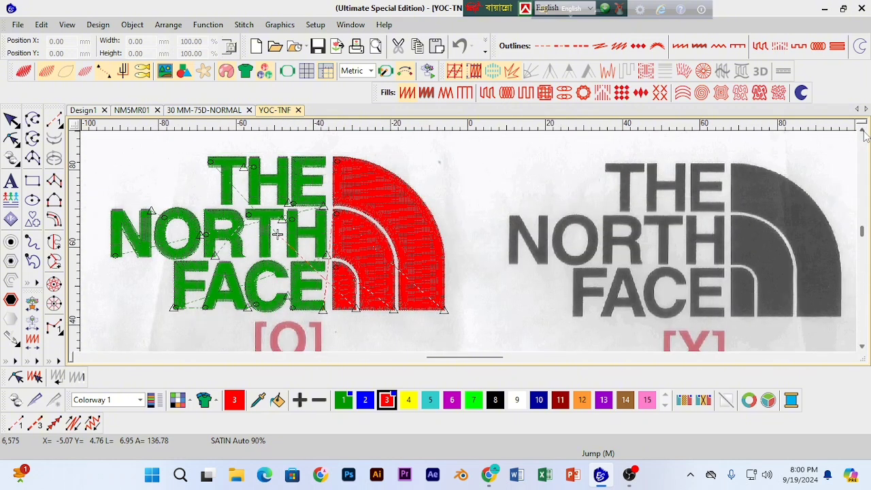
{"action": "left_click", "coordinate": [78, 357]}
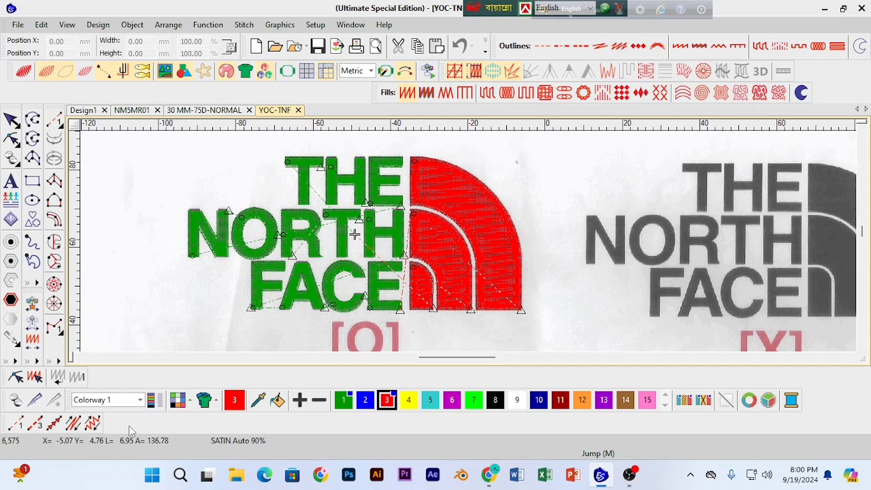
{"action": "key", "text": "t"}
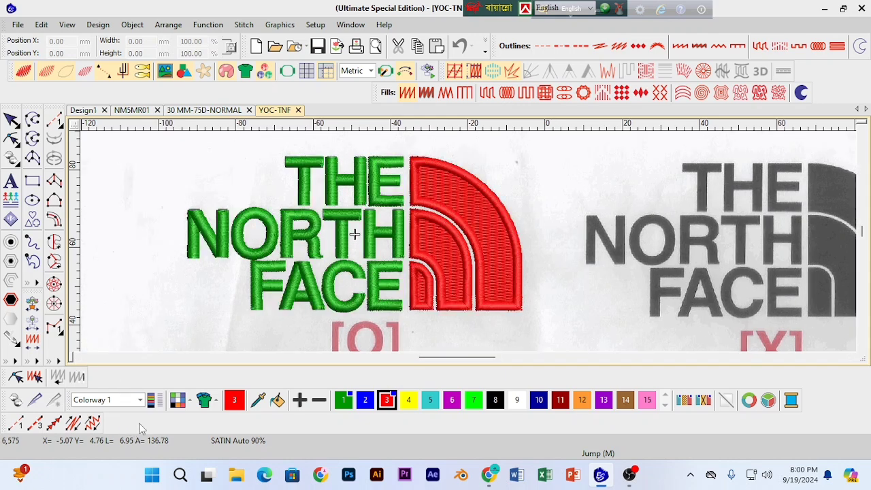
{"action": "key", "text": "t"}
{"action": "key", "text": "t"}
{"action": "key", "text": "t"}
Step: Examine the fill and satin border objects of the red halfdome and the run object inside the H of NORTH
{"action": "left_click", "coordinate": [471, 284]}
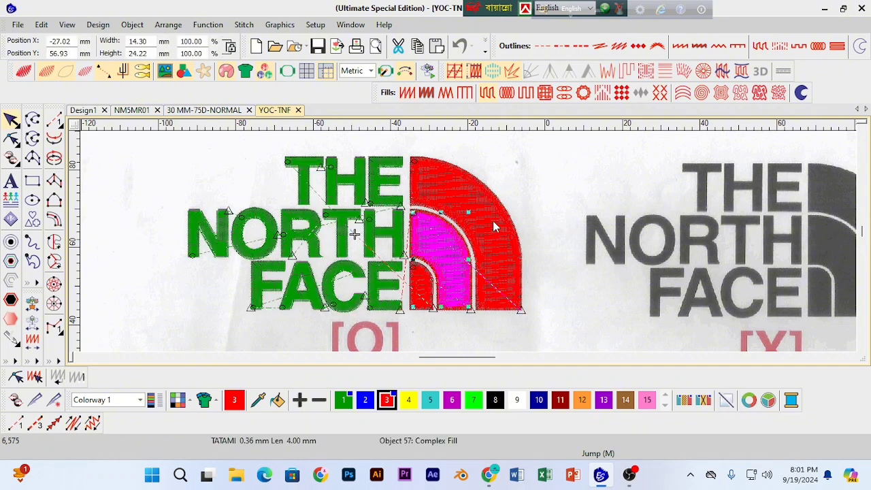
{"action": "left_click", "coordinate": [469, 253]}
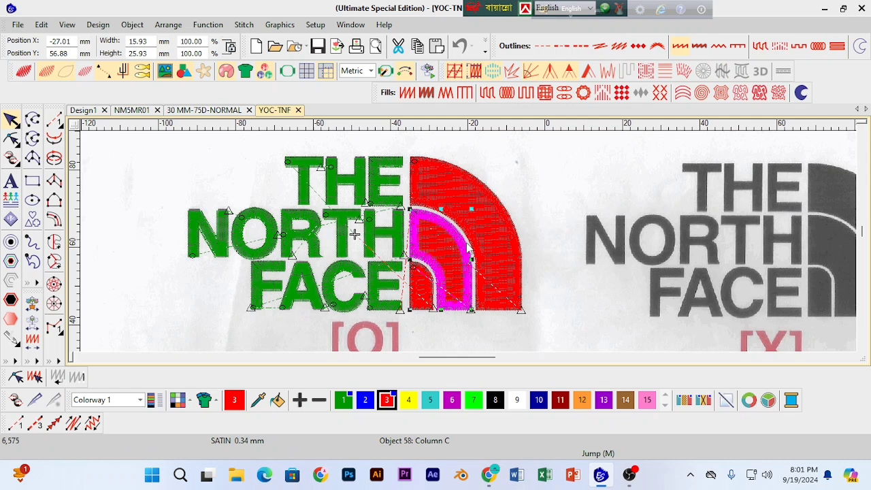
{"action": "left_click", "coordinate": [515, 238]}
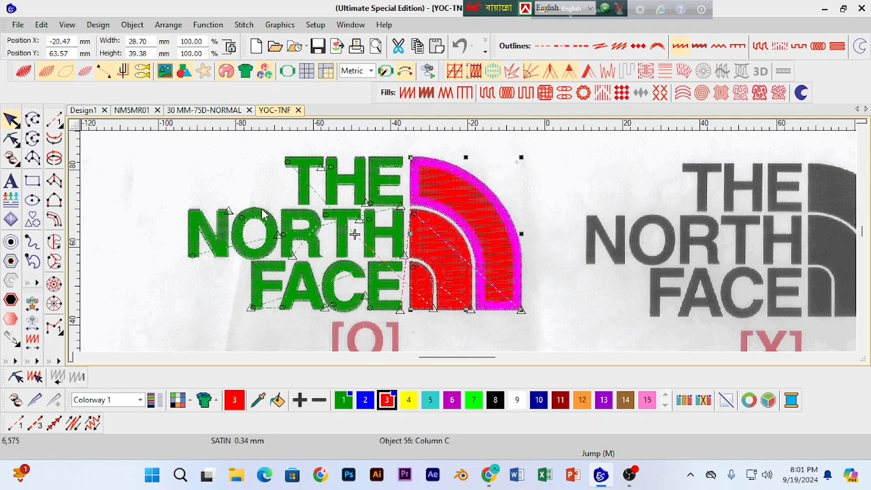
{"action": "left_click", "coordinate": [182, 191]}
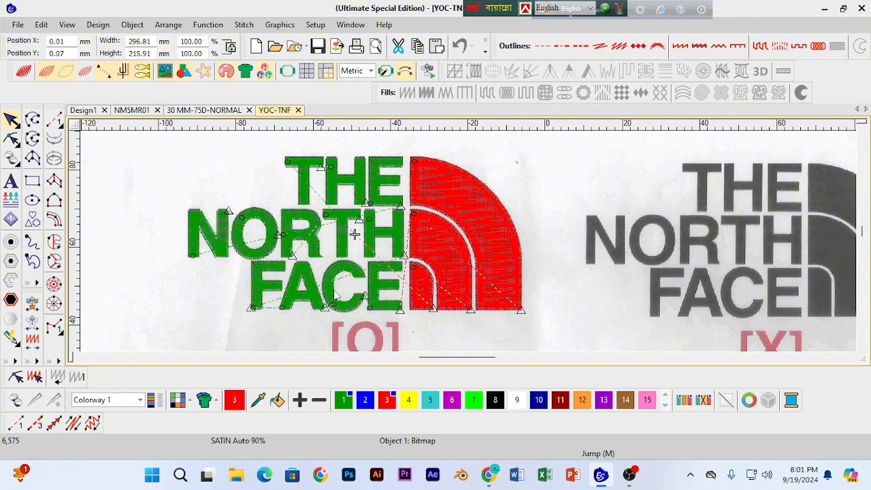
{"action": "left_click", "coordinate": [862, 128]}
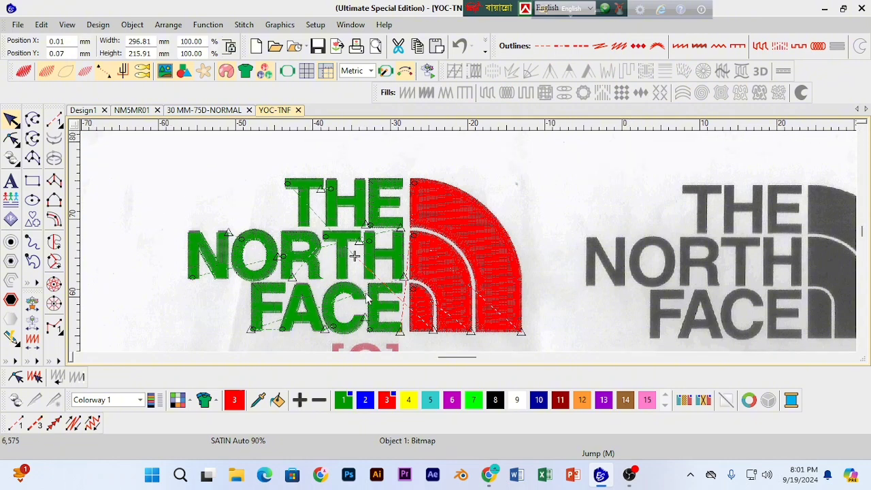
{"action": "key", "text": "z"}
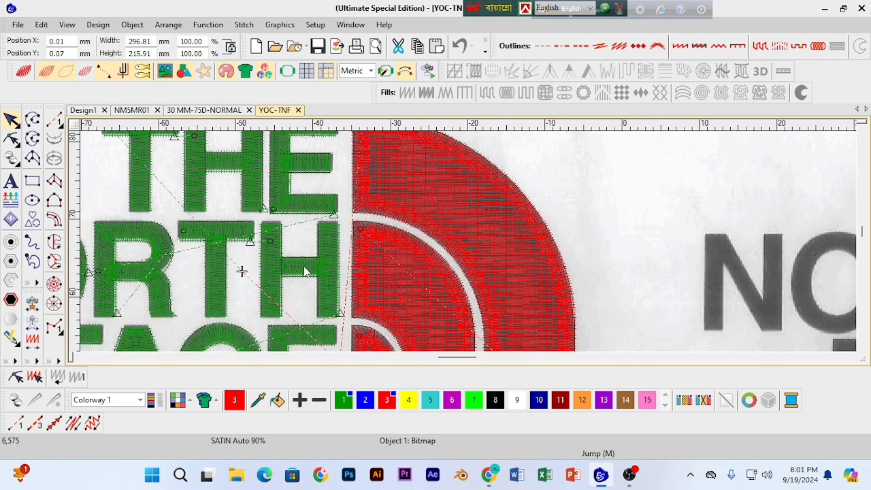
{"action": "left_click", "coordinate": [274, 269]}
{"action": "left_click", "coordinate": [273, 270]}
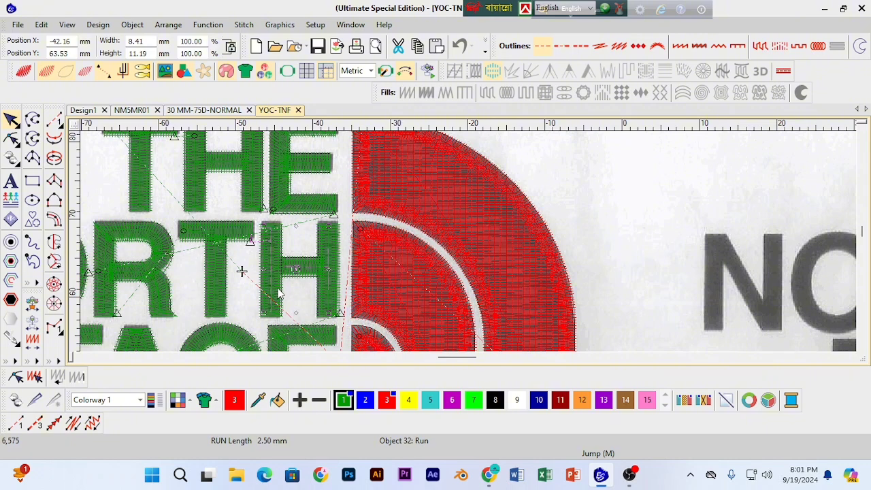
{"action": "key", "text": "shift+z"}
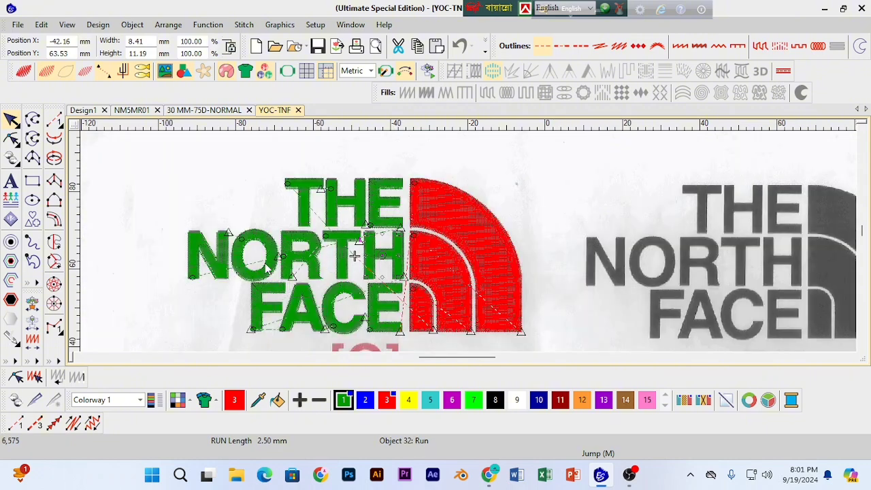
{"action": "left_click", "coordinate": [196, 199]}
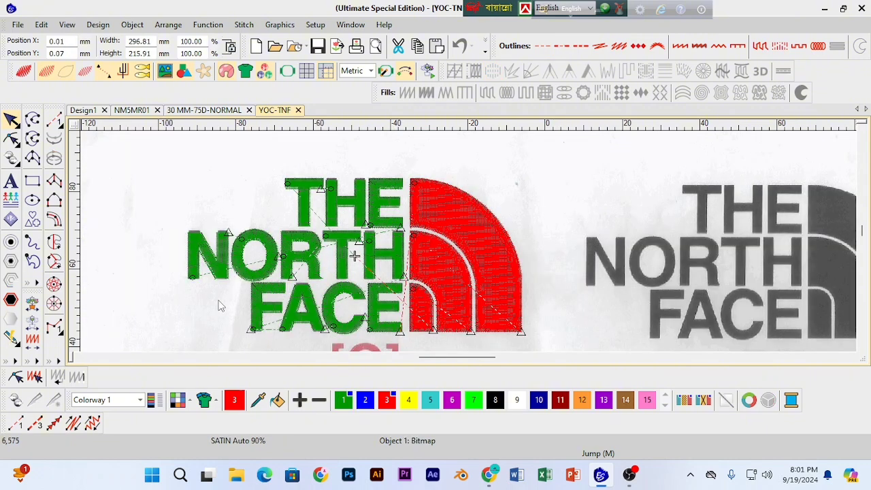
{"action": "left_click", "coordinate": [225, 251]}
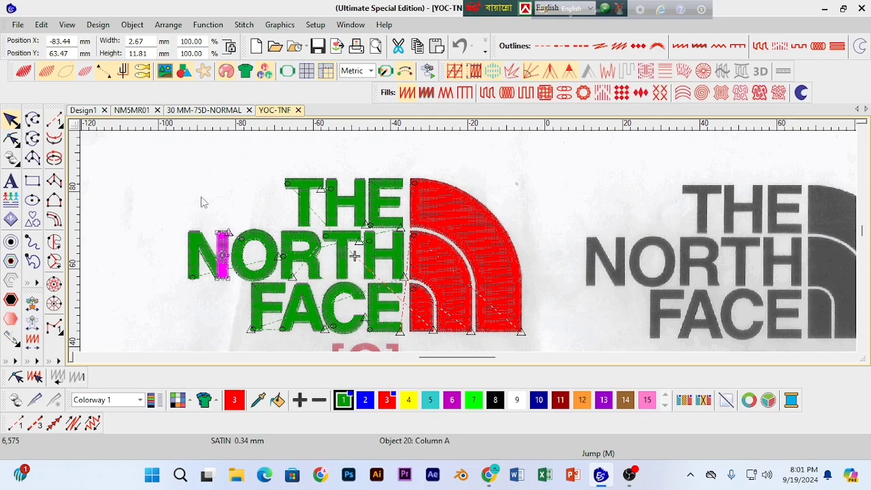
{"action": "double_click", "coordinate": [232, 238]}
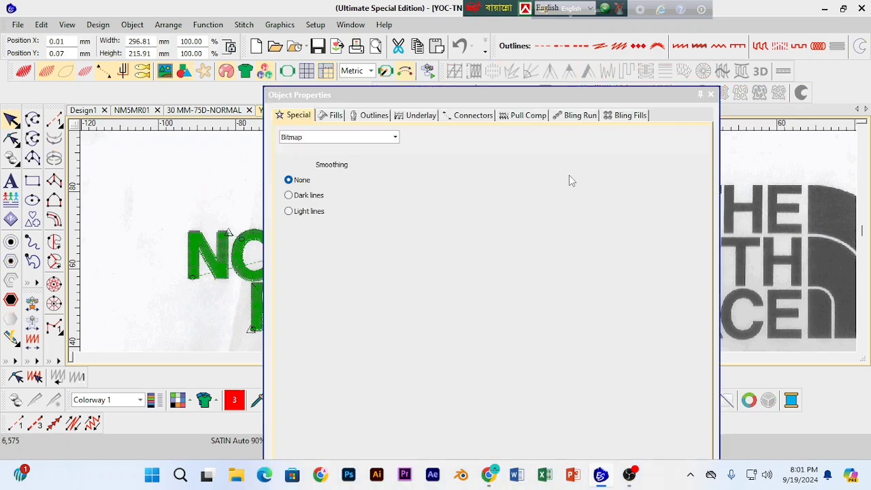
{"action": "left_click", "coordinate": [711, 94]}
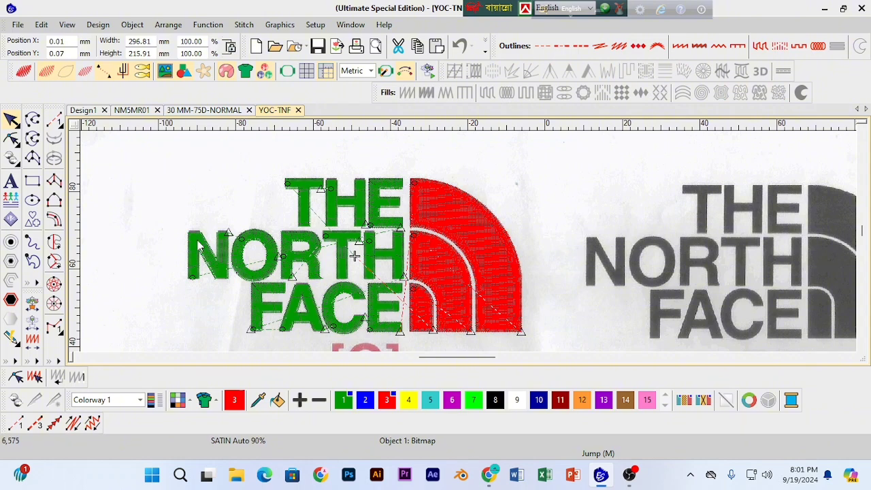
Step: Hide the scanned bitmap behind the word NORTH so that only the stitches are displayed
{"action": "key", "text": "z"}
{"action": "left_click", "coordinate": [79, 358]}
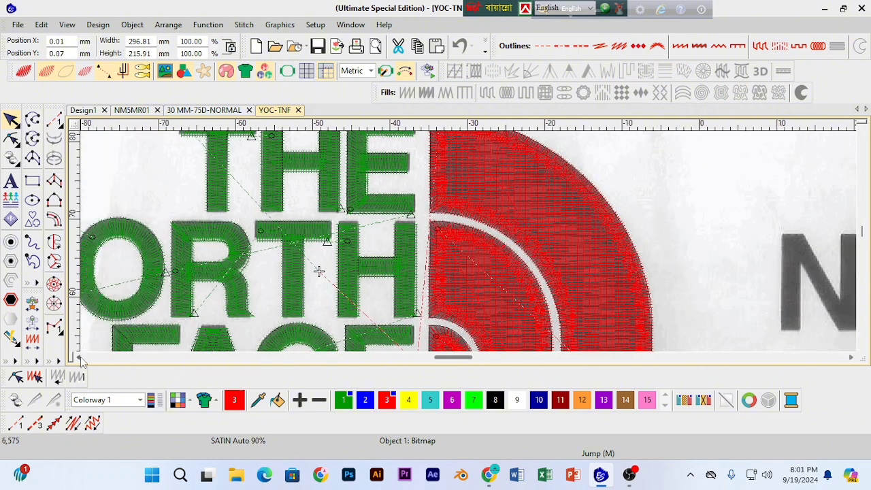
{"action": "left_click", "coordinate": [79, 358]}
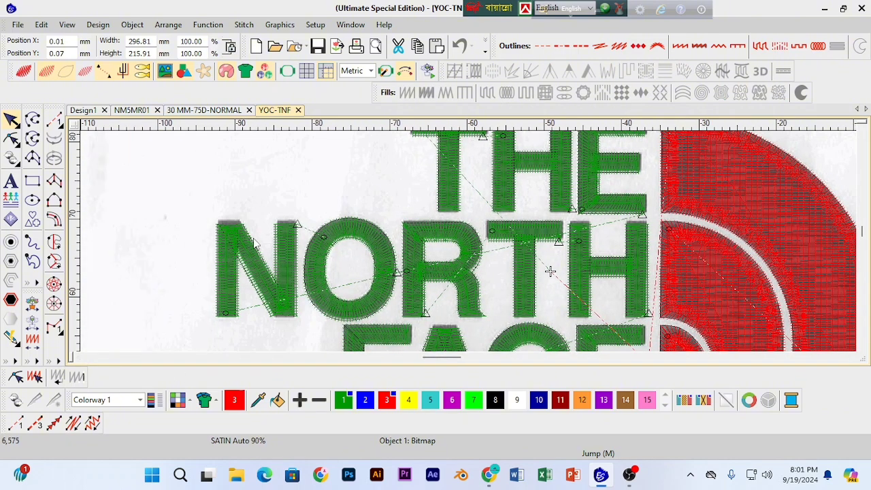
{"action": "key", "text": "shift+b"}
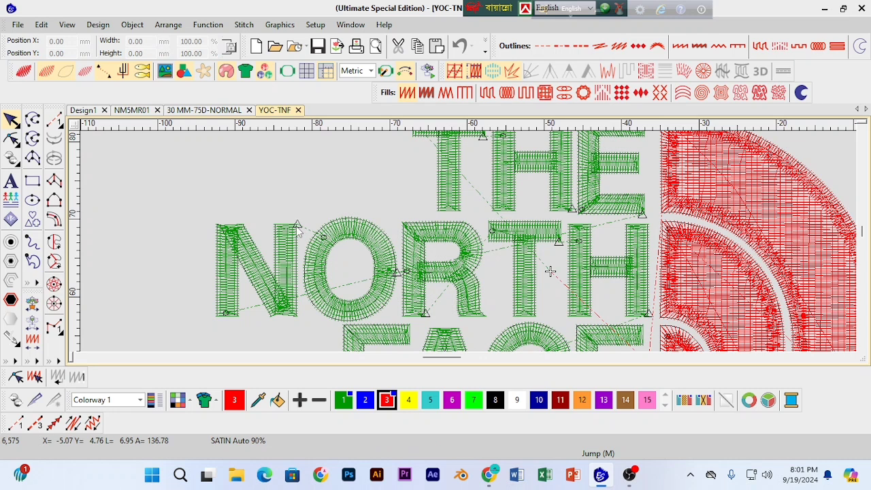
Step: Set Trim after to Off in the connector properties of the N's final vertical column, next to the O in NORTH
{"action": "left_click", "coordinate": [296, 233]}
{"action": "left_click", "coordinate": [297, 238]}
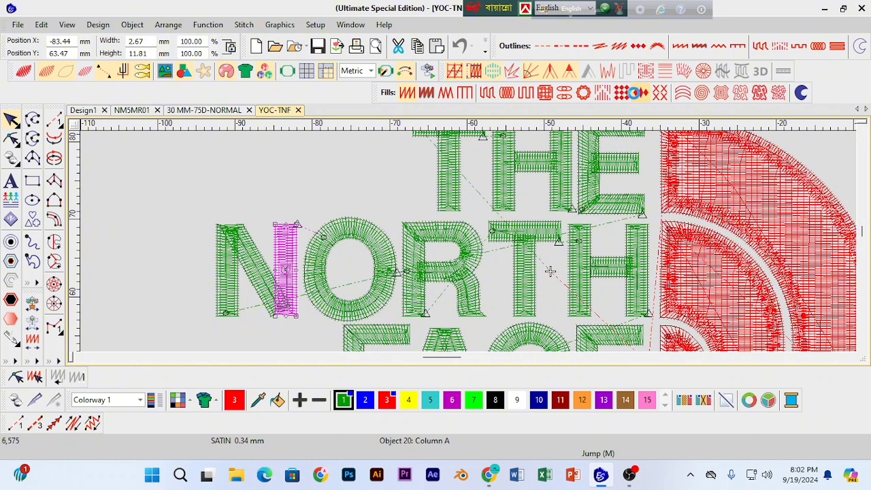
{"action": "left_click", "coordinate": [634, 93]}
{"action": "left_click", "coordinate": [472, 123]}
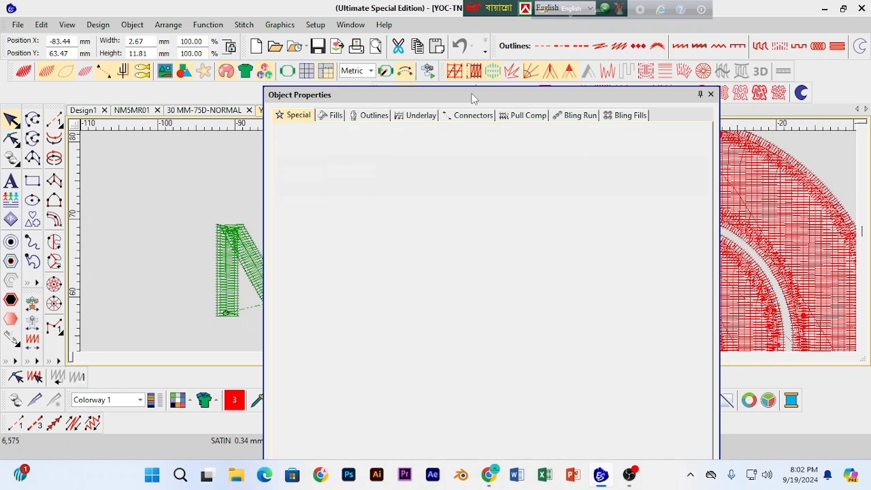
{"action": "double_click", "coordinate": [473, 95]}
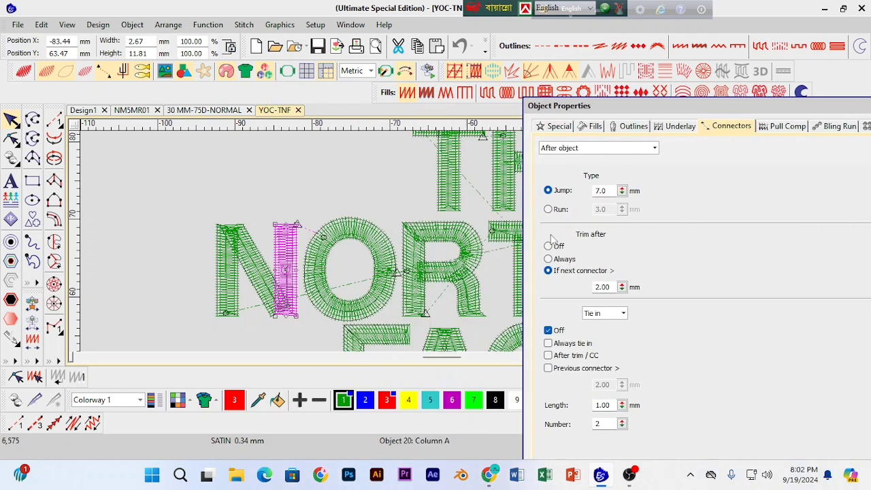
{"action": "left_click", "coordinate": [551, 245]}
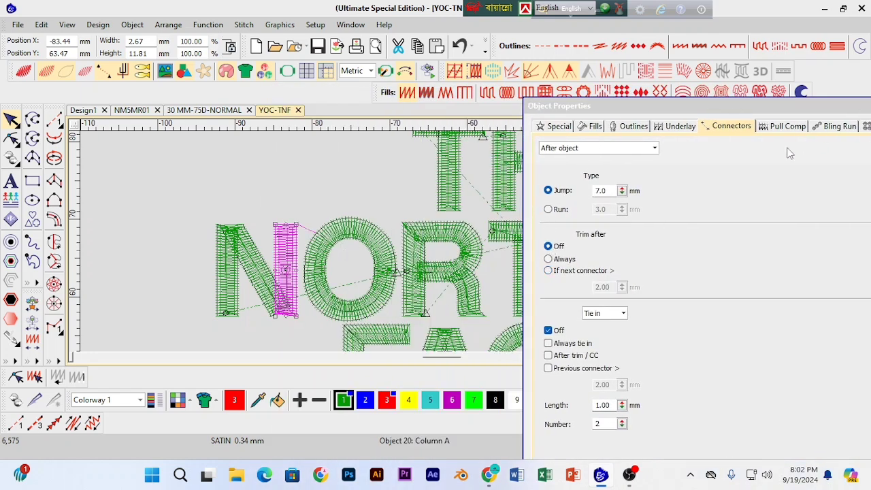
{"action": "left_click_drag", "start_coordinate": [780, 108], "coordinate": [636, 117]}
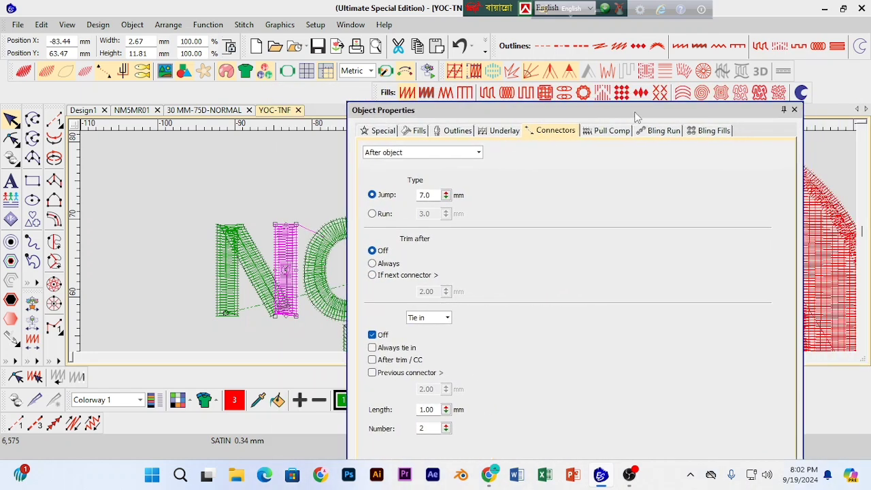
{"action": "left_click", "coordinate": [794, 110]}
{"action": "left_click", "coordinate": [234, 195]}
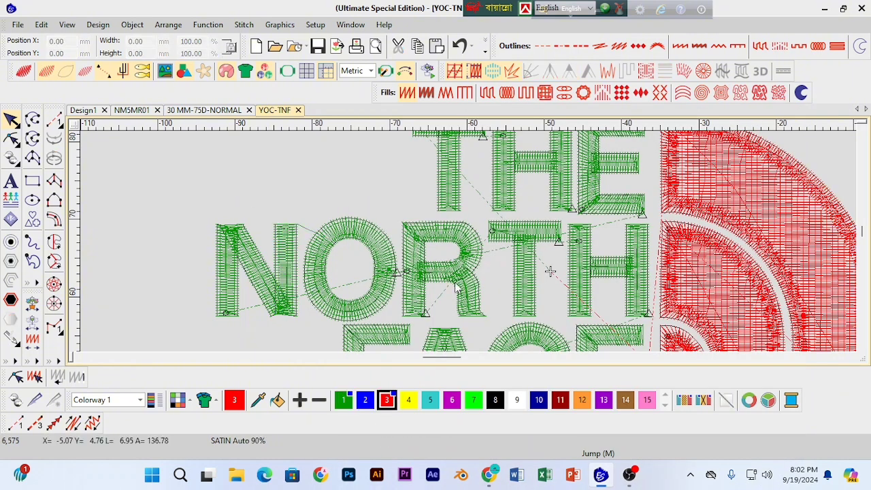
Step: Check the untrimmed connector between N and O in the realistic stitch preview, and display the background bitmap again
{"action": "left_click", "coordinate": [390, 290]}
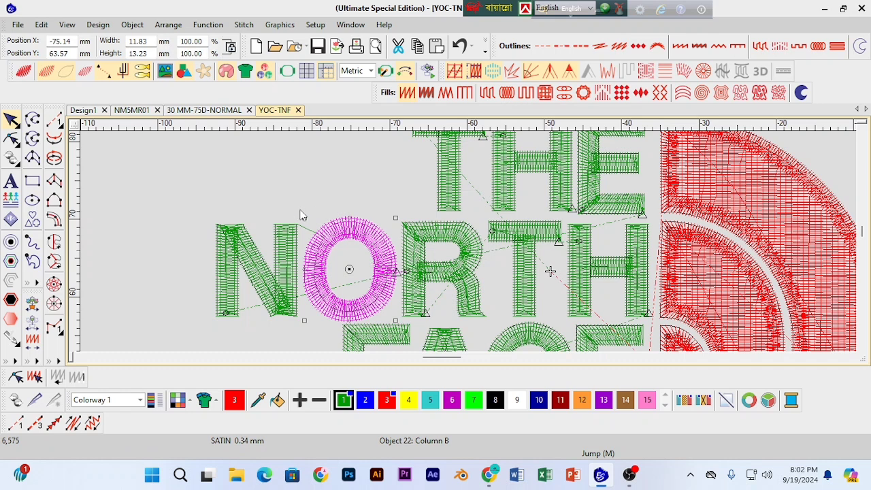
{"action": "left_click", "coordinate": [294, 187]}
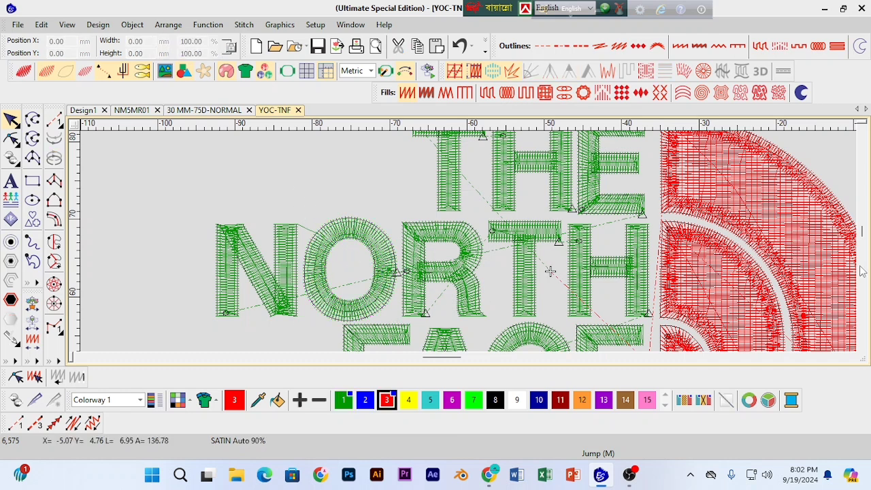
{"action": "scroll", "coordinate": [544, 324], "scroll_direction": "down", "scroll_amount": 3}
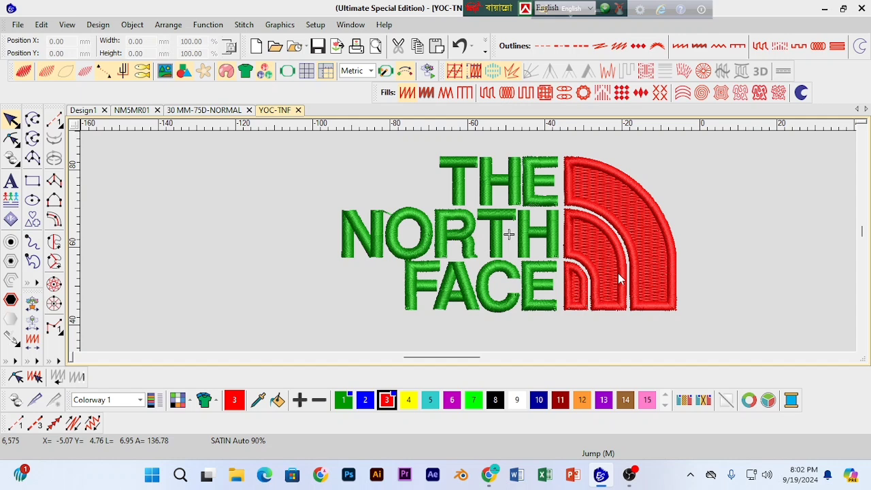
{"action": "key", "text": "t"}
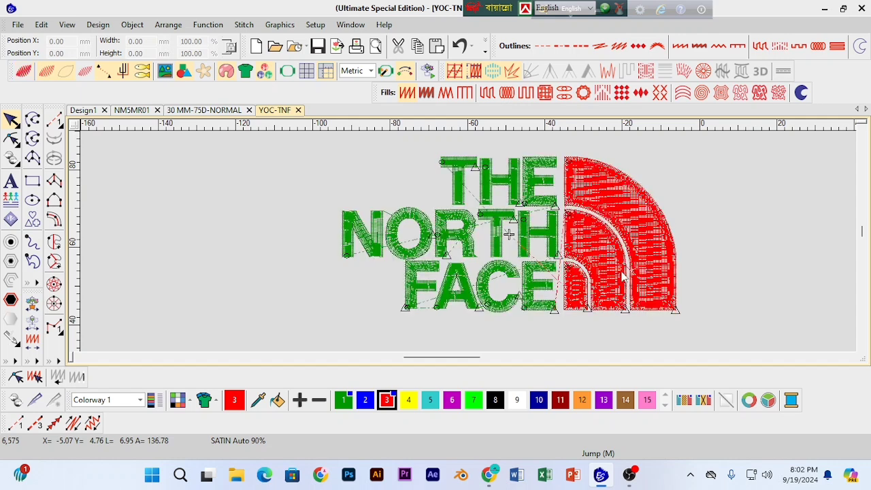
{"action": "key", "text": "shift+d"}
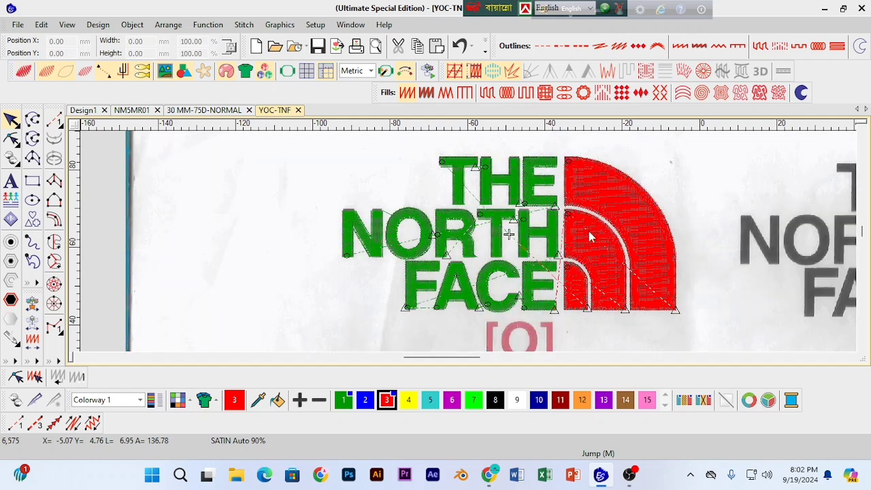
Step: Delete the embroidered logo lying over the [O] artwork and undo the deletion
{"action": "key", "text": "shift+z"}
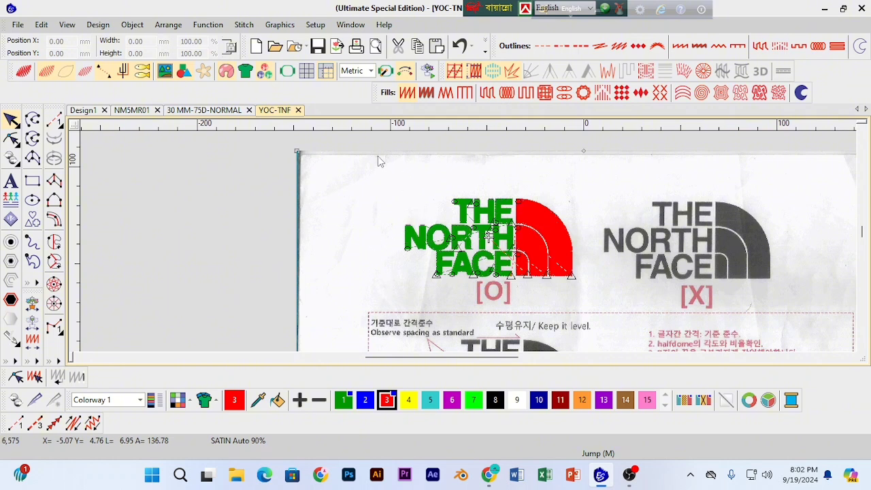
{"action": "left_click", "coordinate": [380, 162]}
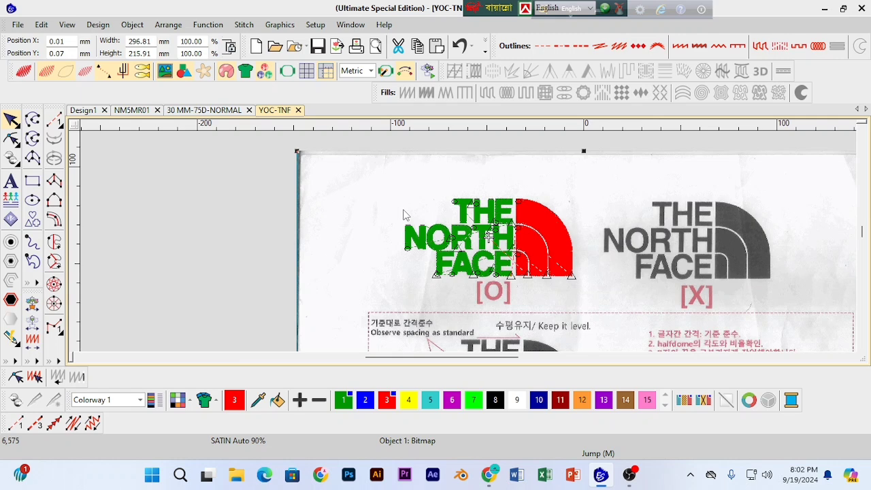
{"action": "key", "text": "Escape"}
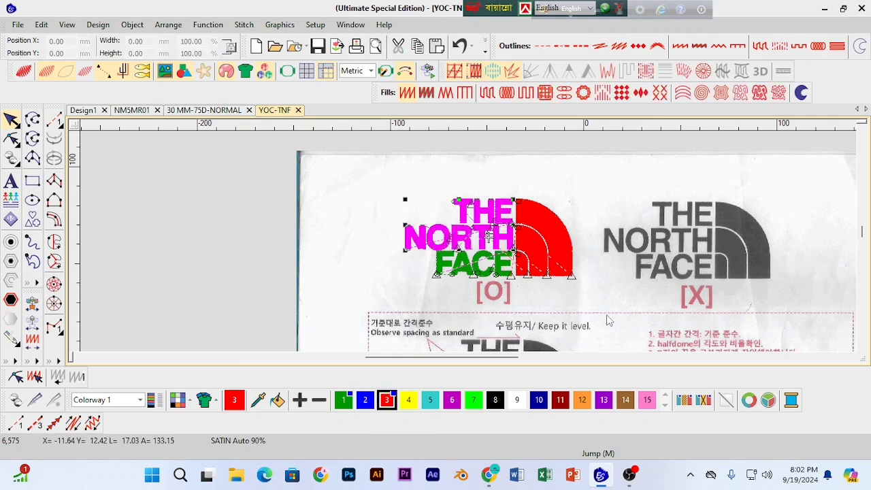
{"action": "left_click", "coordinate": [537, 258]}
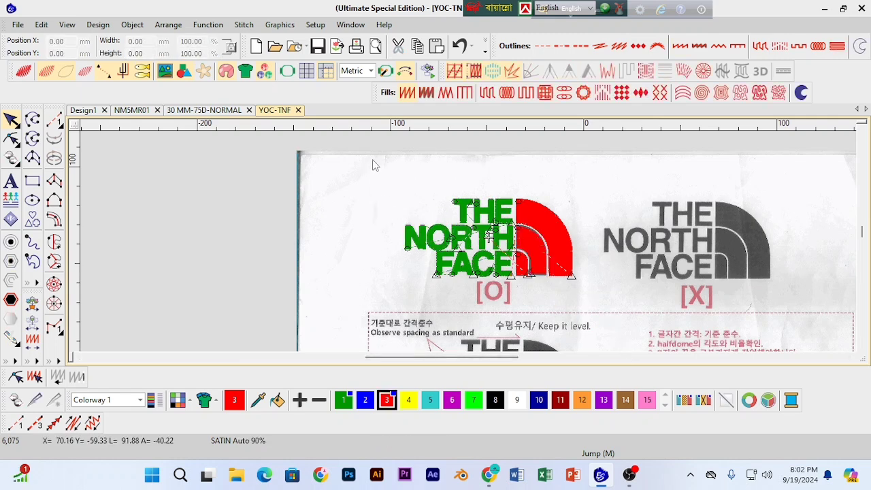
{"action": "left_click_drag", "start_coordinate": [381, 161], "coordinate": [611, 312]}
{"action": "key", "text": "Delete"}
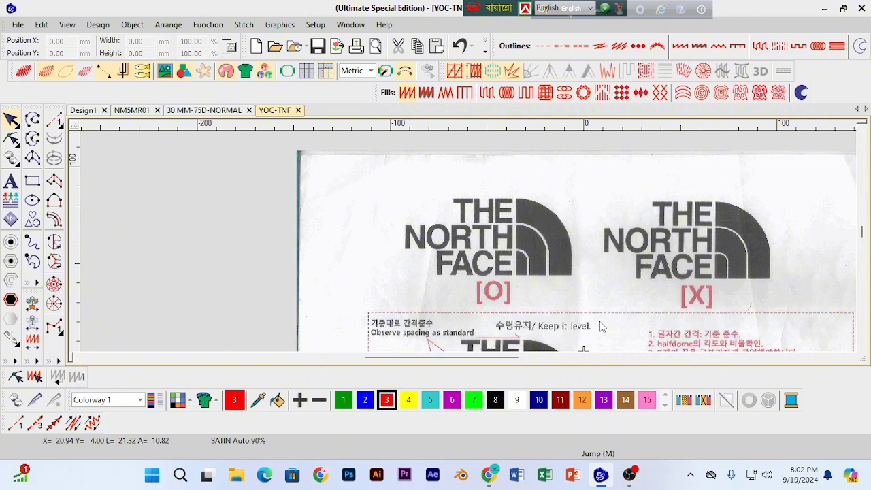
{"action": "key", "text": "ctrl+z"}
{"action": "key", "text": "ctrl+z"}
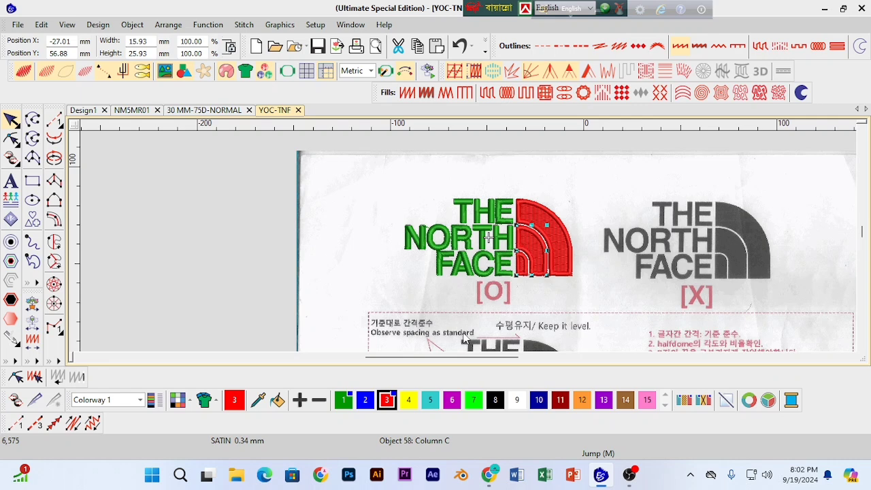
Step: Compare the embroidered logo with the scanned [X] logo and the notes on the reference sheet
{"action": "key", "text": "plus"}
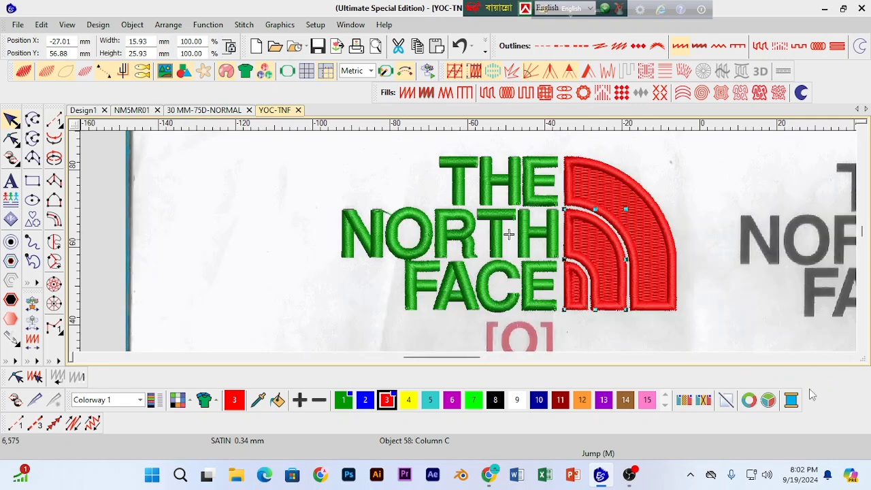
{"action": "scroll", "coordinate": [864, 343], "scroll_direction": "down", "scroll_amount": 3}
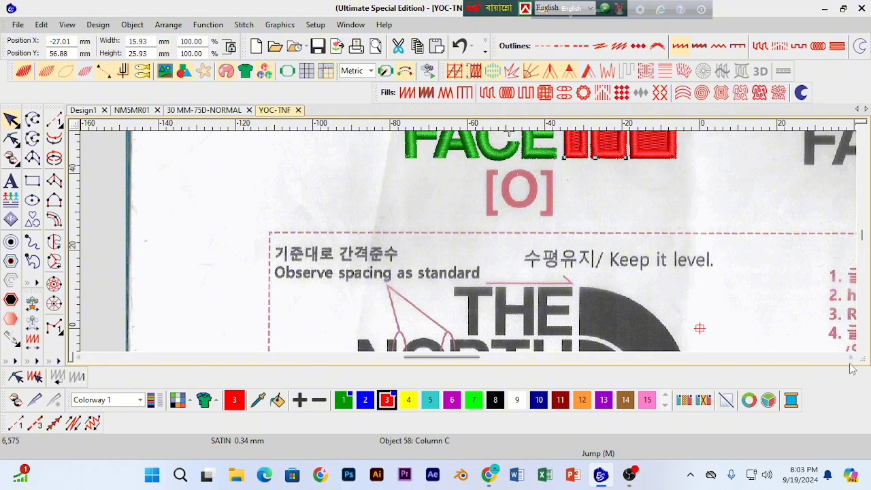
{"action": "left_click", "coordinate": [851, 358]}
{"action": "left_click", "coordinate": [851, 358]}
{"action": "left_click", "coordinate": [851, 358]}
{"action": "left_click", "coordinate": [851, 358]}
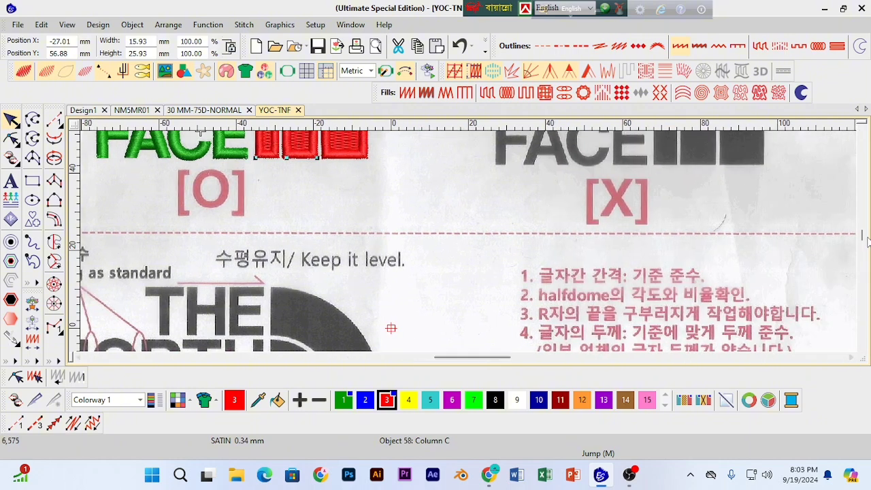
{"action": "scroll", "coordinate": [863, 243], "scroll_direction": "up", "scroll_amount": 3}
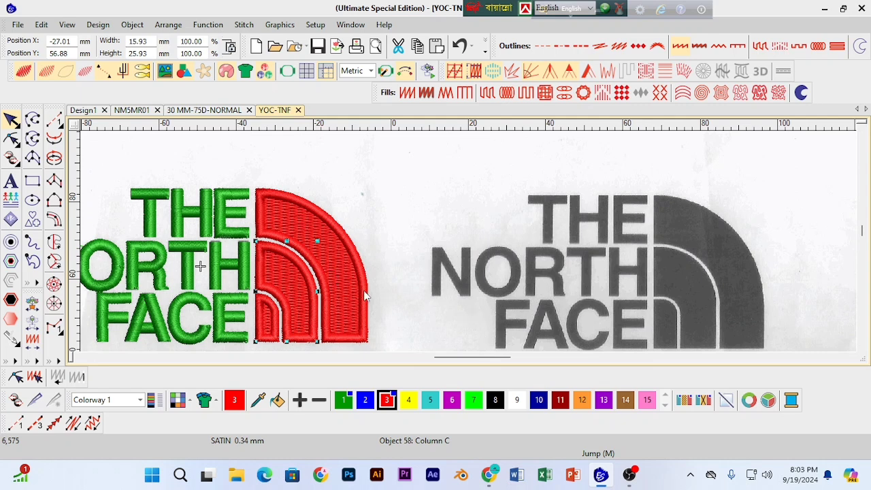
Step: Select all stitch objects of the embroidered logo over the [O] artwork and delete them from the scan
{"action": "key", "text": "shift+z"}
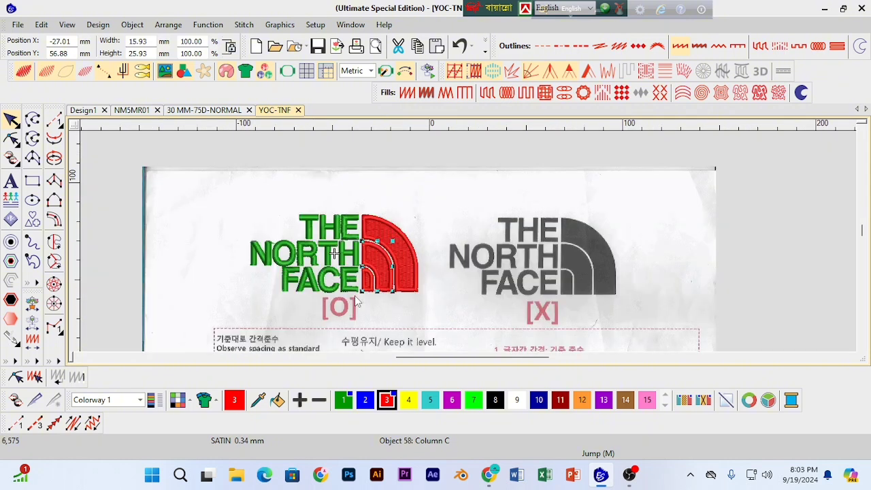
{"action": "left_click", "coordinate": [238, 183]}
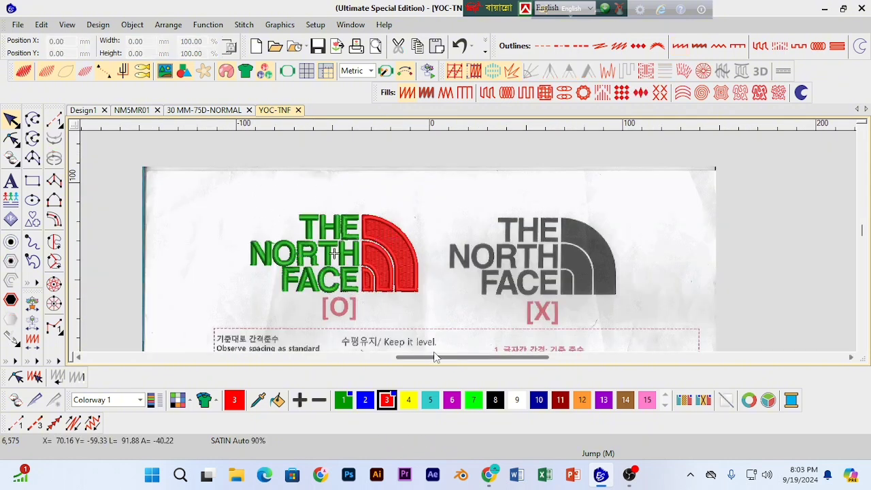
{"action": "left_click_drag", "start_coordinate": [233, 173], "coordinate": [441, 347]}
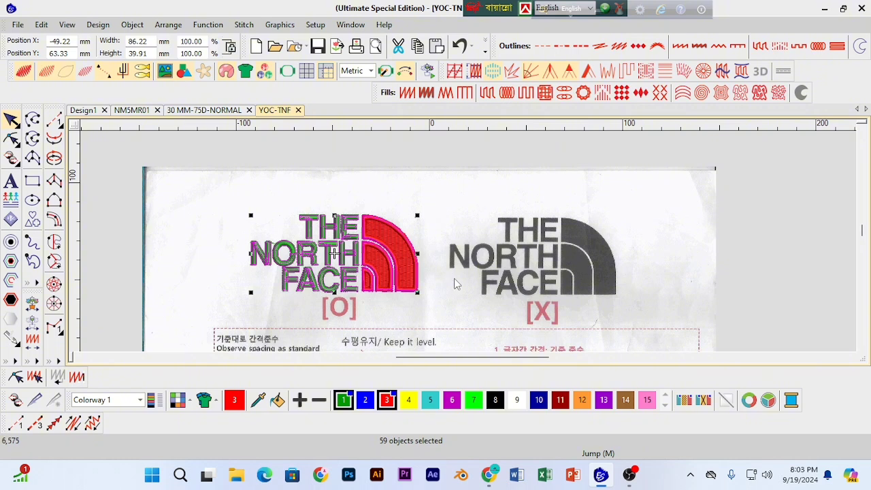
{"action": "key", "text": "Delete"}
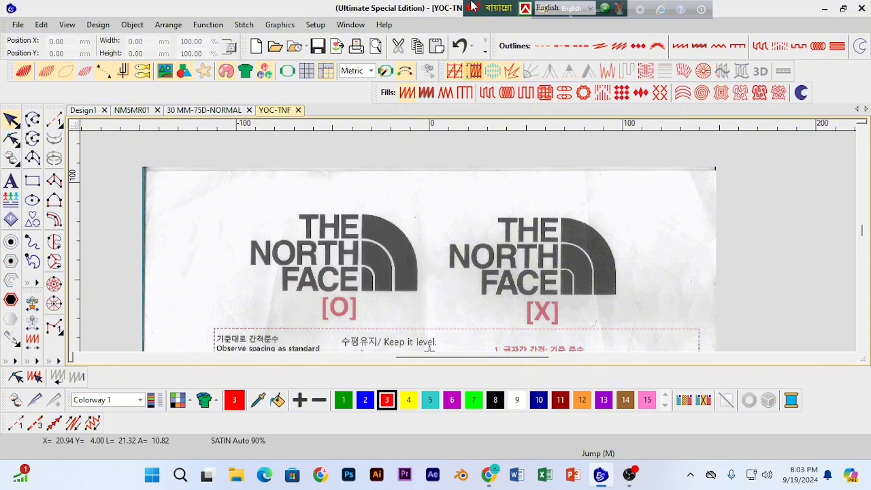
Step: Examine the scanned [O] and [X] logos and the sheet's guidance on lettering spacing, halfdome proportions, R-shape and text thickness
{"action": "scroll", "coordinate": [287, 260], "scroll_direction": "up", "scroll_amount": 2}
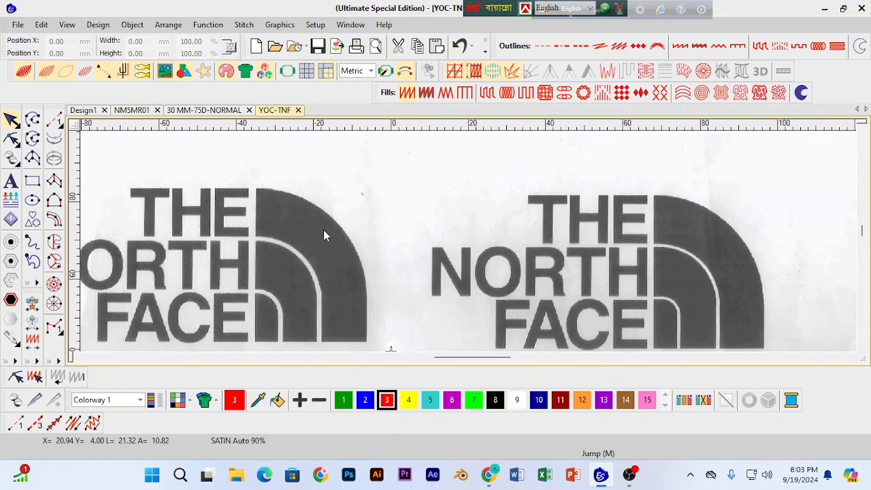
{"action": "left_click", "coordinate": [862, 347]}
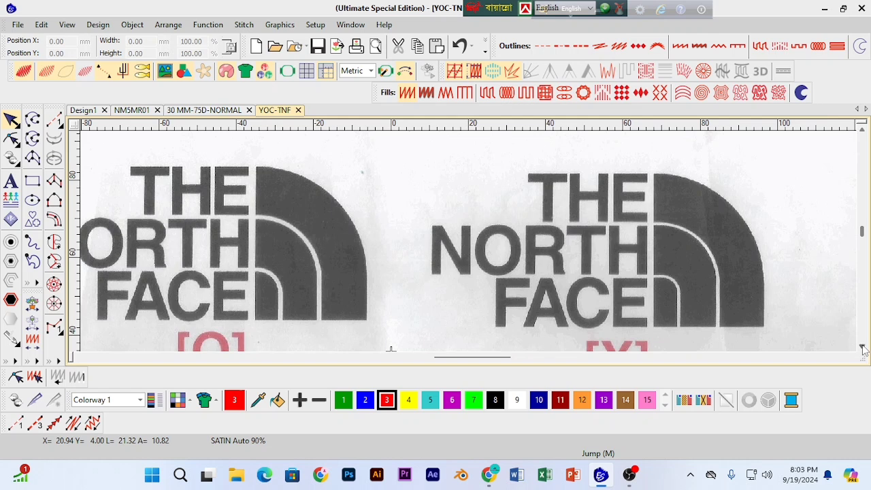
{"action": "scroll", "coordinate": [395, 329], "scroll_direction": "down", "scroll_amount": 2}
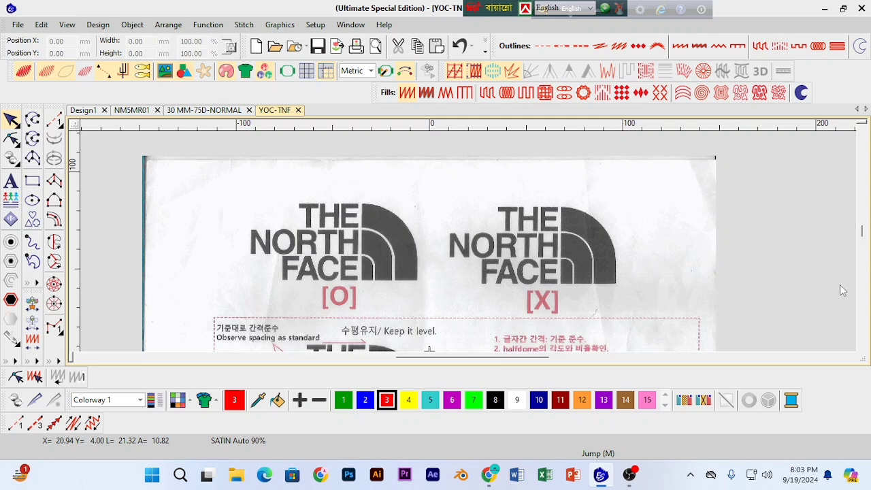
{"action": "left_click_drag", "start_coordinate": [862, 232], "coordinate": [863, 244]}
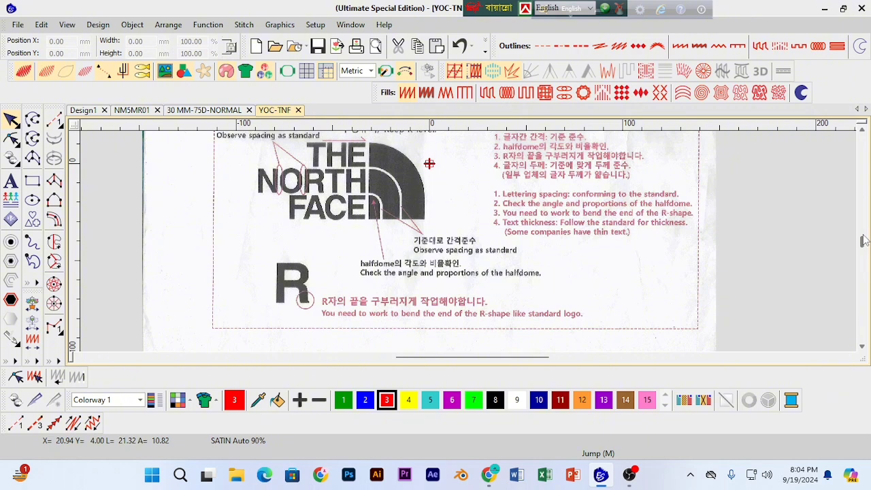
{"action": "scroll", "coordinate": [862, 240], "scroll_direction": "up", "scroll_amount": 5}
{"action": "scroll", "coordinate": [862, 241], "scroll_direction": "down", "scroll_amount": 3}
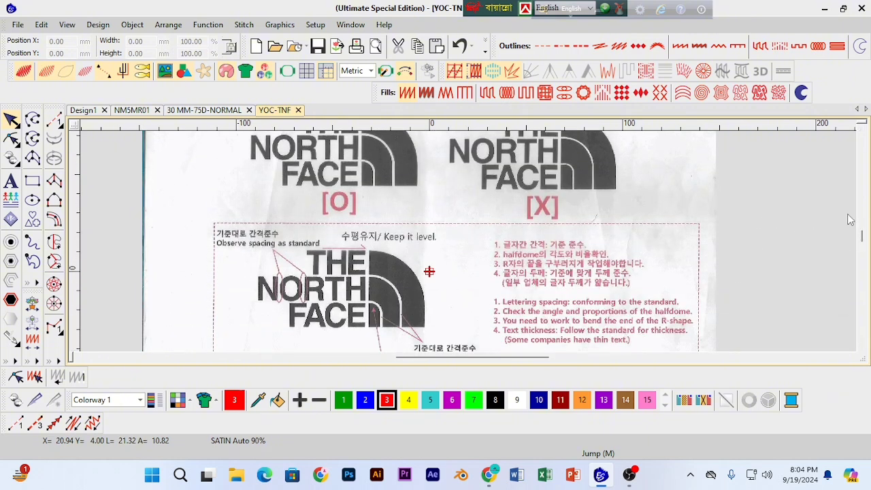
{"action": "scroll", "coordinate": [864, 135], "scroll_direction": "up", "scroll_amount": 3}
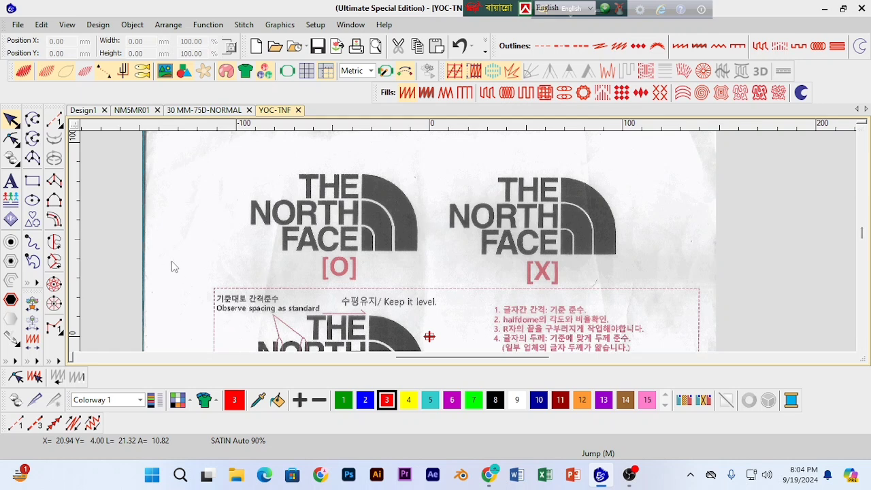
Step: Restore the deleted embroidered logo over the [O] artwork
{"action": "key", "text": "plus"}
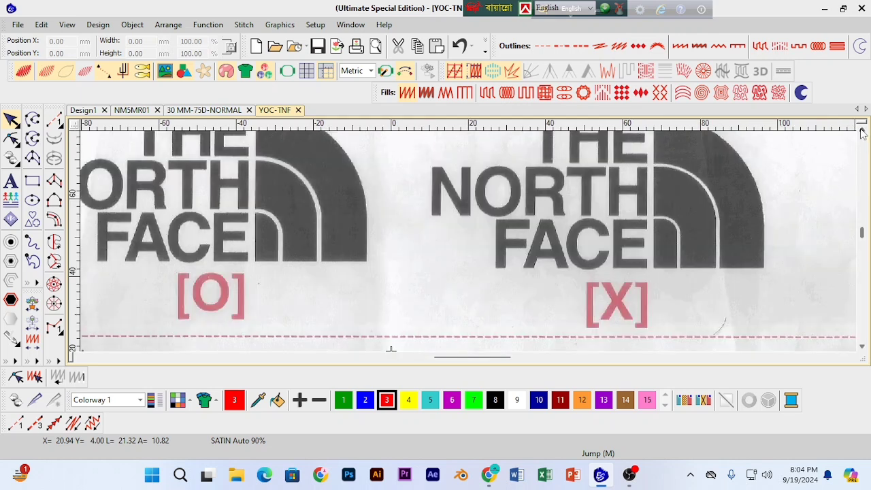
{"action": "key", "text": "ctrl+v"}
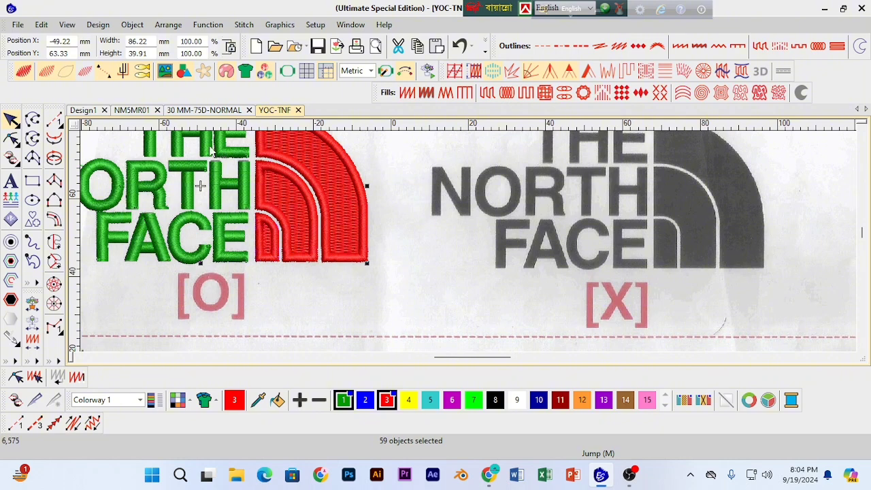
Step: Switch to the 30 MM-75D-NORMAL design and select the vertical satin column of the T in NORTH
{"action": "left_click", "coordinate": [201, 110]}
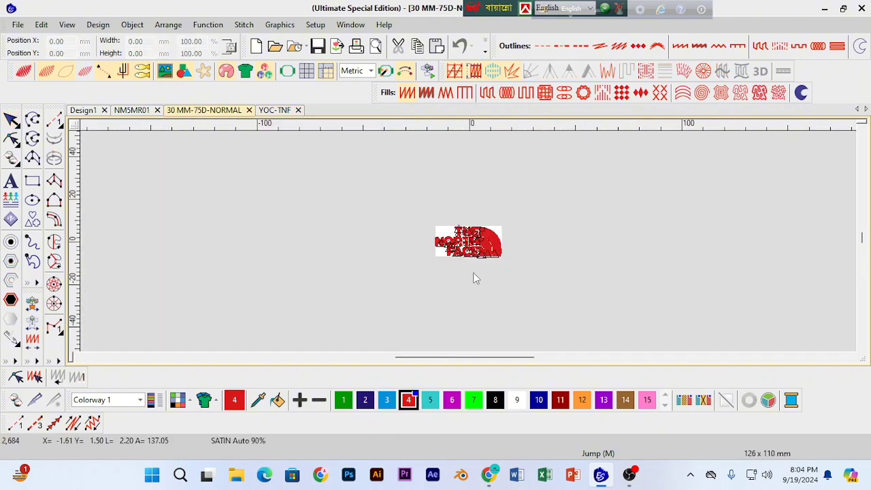
{"action": "key", "text": "plus"}
{"action": "key", "text": "plus"}
{"action": "key", "text": "plus"}
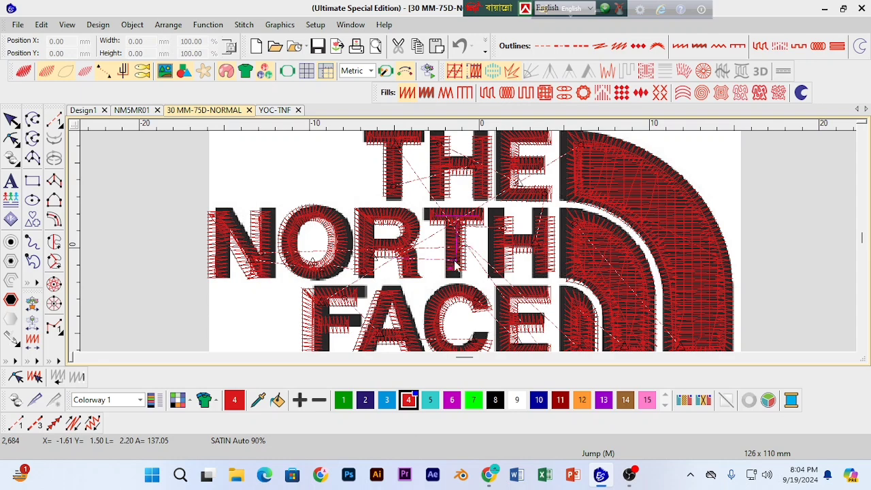
{"action": "left_click", "coordinate": [456, 265]}
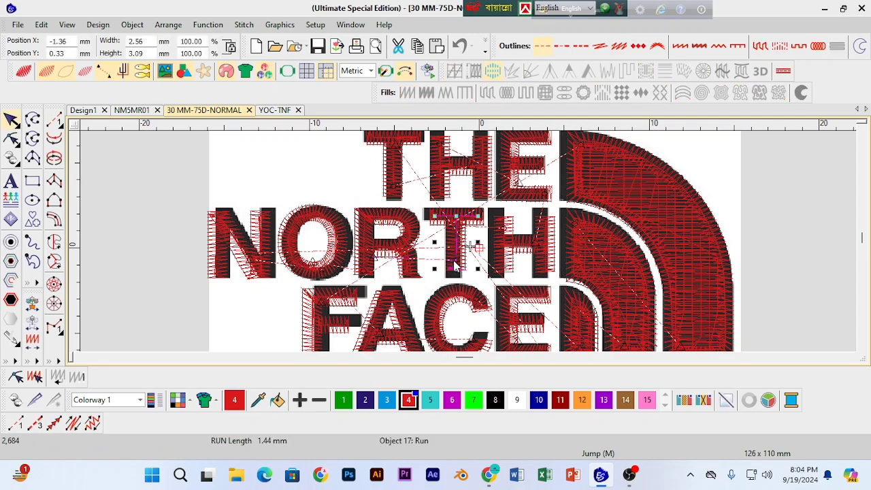
{"action": "left_click", "coordinate": [410, 267]}
{"action": "left_click", "coordinate": [446, 242]}
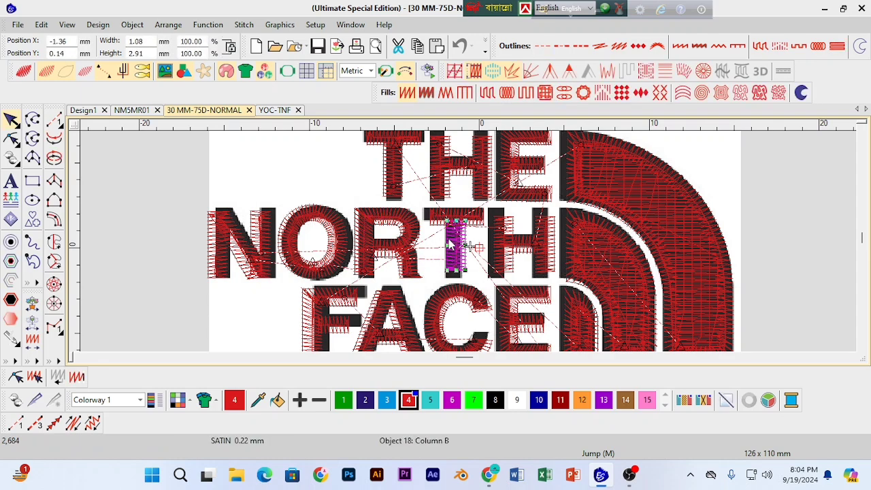
Step: Hide the background bitmap and check the lettering in the realistic stitch preview, returning to the stitch-line view
{"action": "key", "text": "t"}
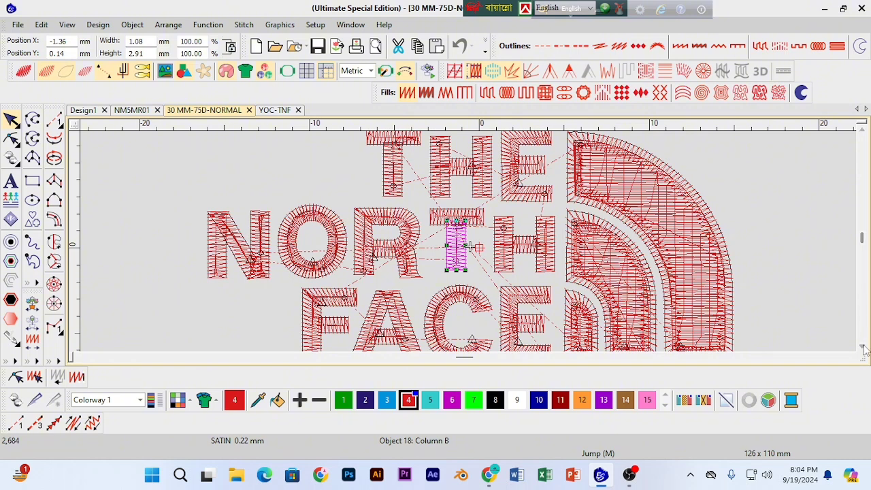
{"action": "left_click", "coordinate": [861, 347]}
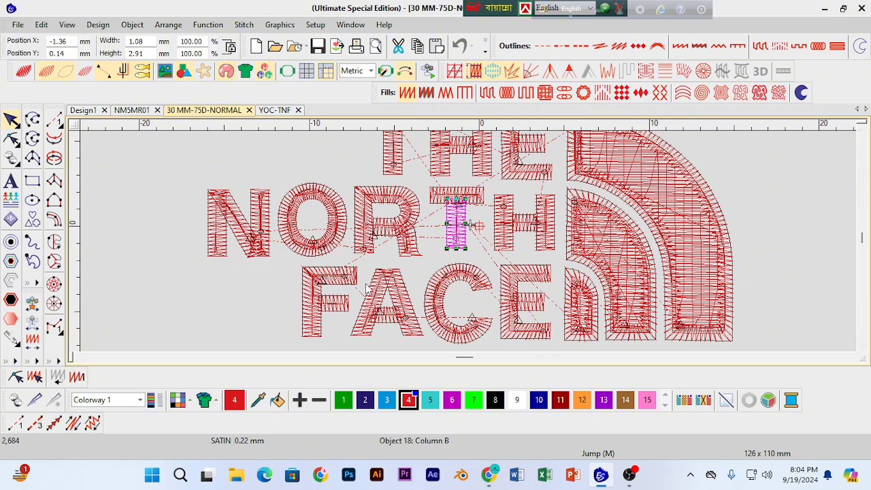
{"action": "key", "text": "t"}
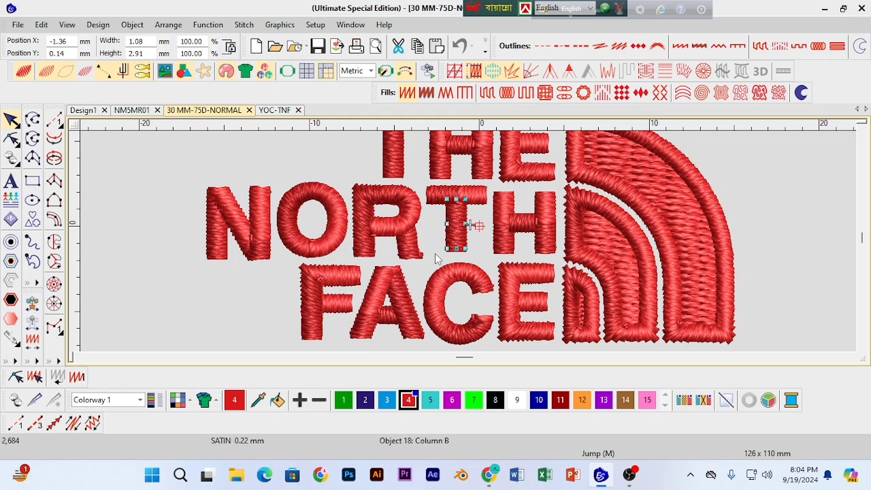
{"action": "key", "text": "t"}
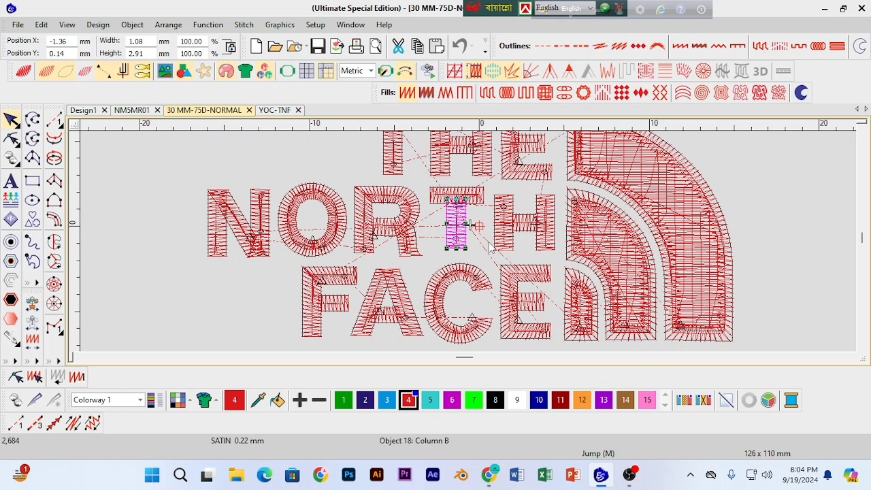
Step: Set the satin fill spacing of the vertical column of the T in NORTH to 0.16 mm
{"action": "double_click", "coordinate": [450, 249]}
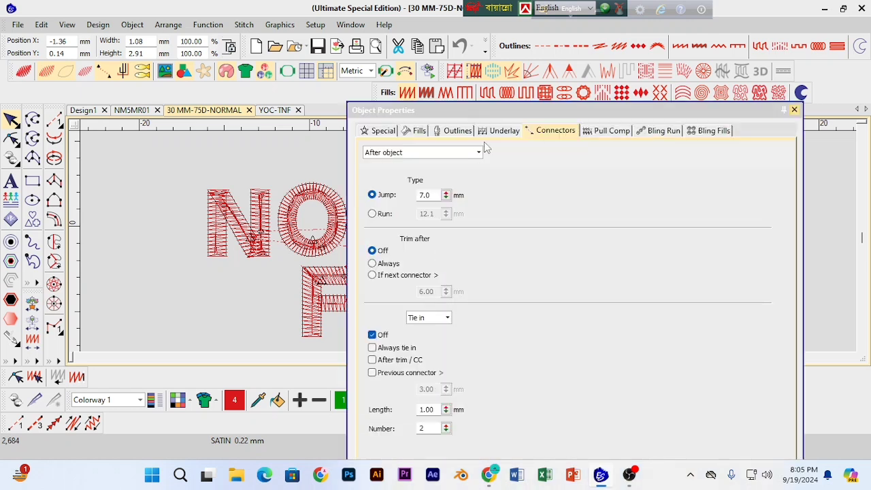
{"action": "left_click", "coordinate": [419, 130]}
{"action": "left_click_drag", "start_coordinate": [465, 111], "coordinate": [700, 112]}
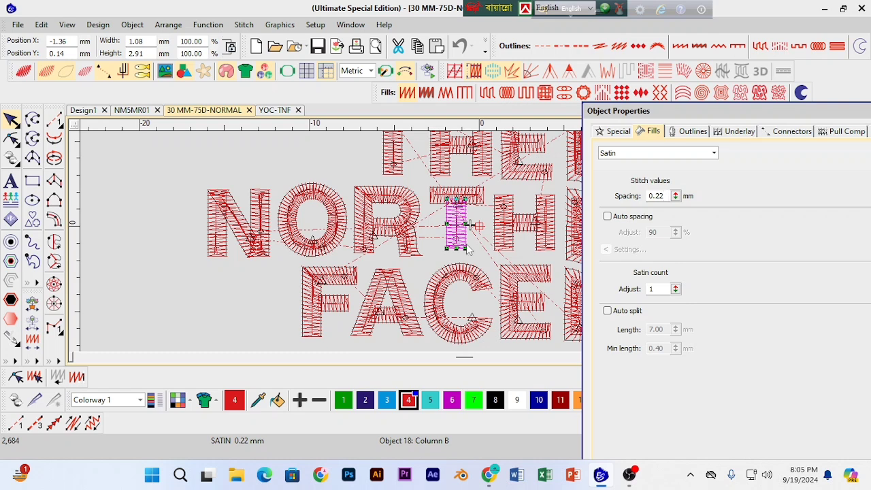
{"action": "scroll", "coordinate": [468, 245], "scroll_direction": "up", "scroll_amount": 1}
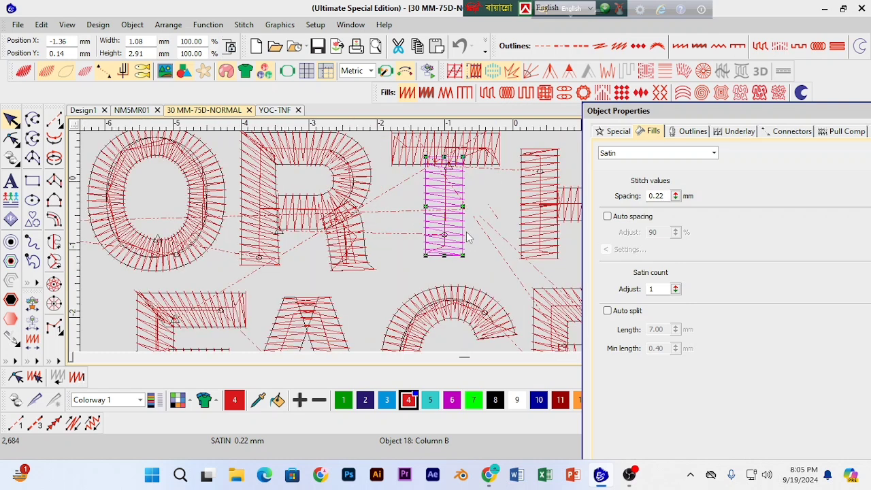
{"action": "scroll", "coordinate": [471, 236], "scroll_direction": "up", "scroll_amount": 1}
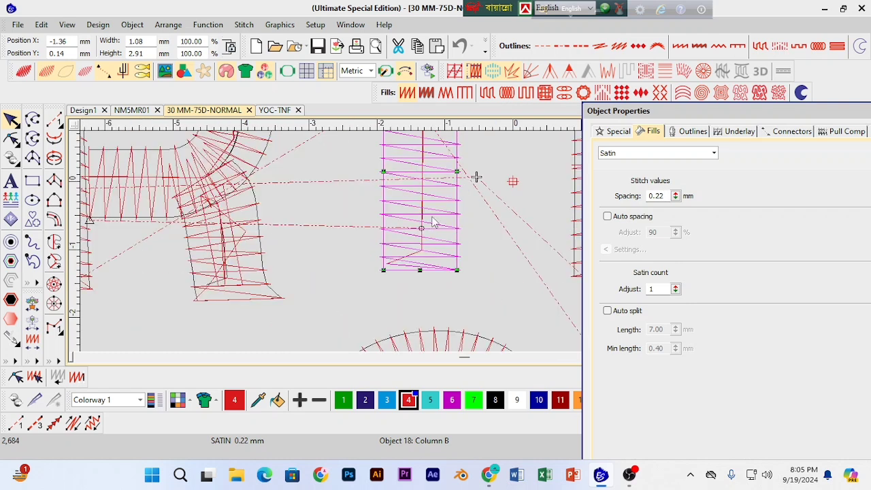
{"action": "left_click", "coordinate": [676, 198]}
{"action": "left_click", "coordinate": [410, 238]}
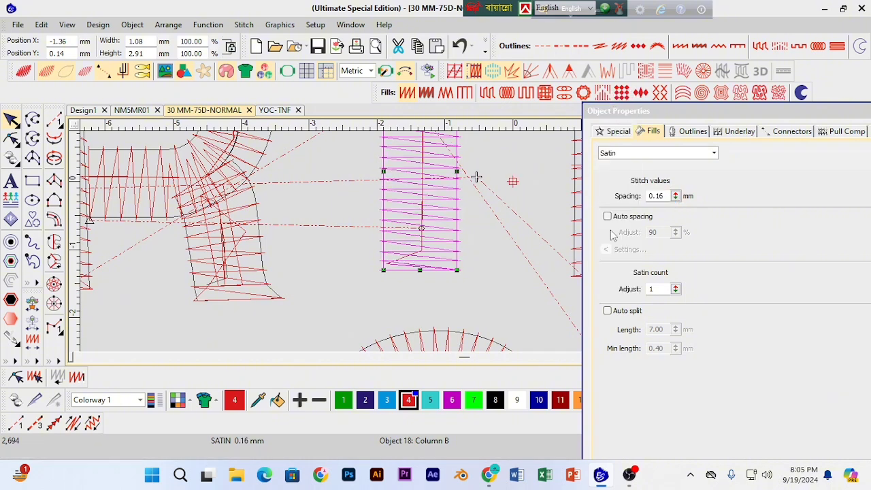
Step: Set the satin spacing of the T's vertical column to 0.31 mm and check the lettering in the realistic preview before returning to stitch lines
{"action": "left_click_drag", "start_coordinate": [676, 196], "coordinate": [676, 176]}
{"action": "scroll", "coordinate": [487, 209], "scroll_direction": "down", "scroll_amount": 2}
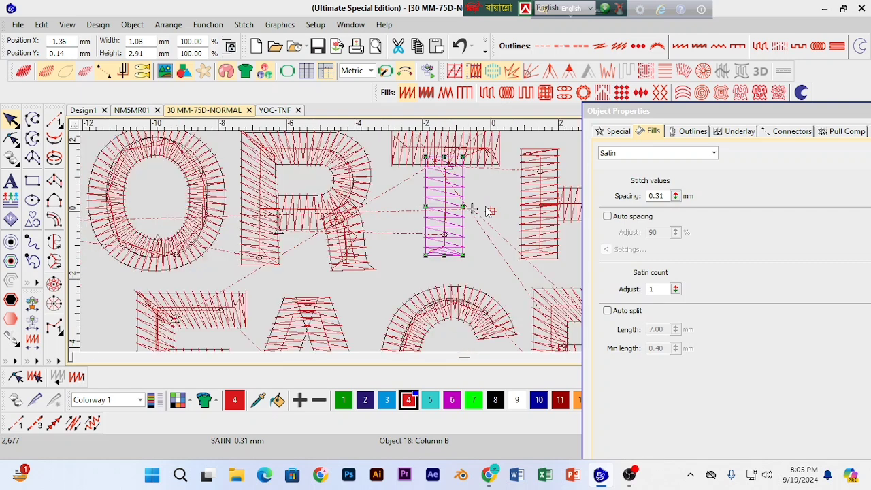
{"action": "key", "text": "t"}
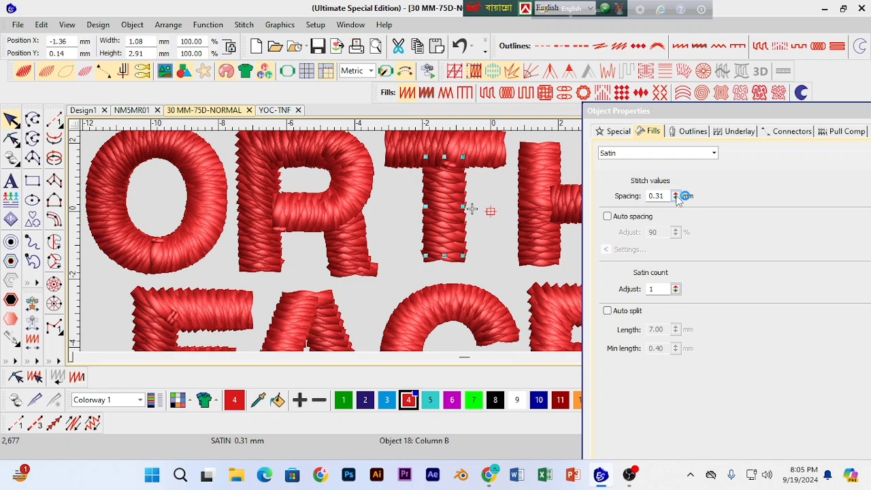
{"action": "left_click_drag", "start_coordinate": [698, 112], "coordinate": [665, 120]}
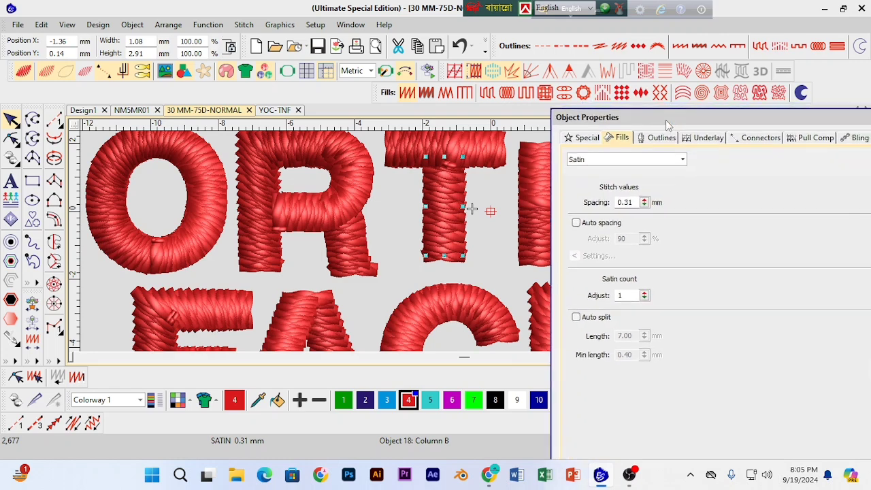
{"action": "left_click_drag", "start_coordinate": [797, 122], "coordinate": [596, 171]}
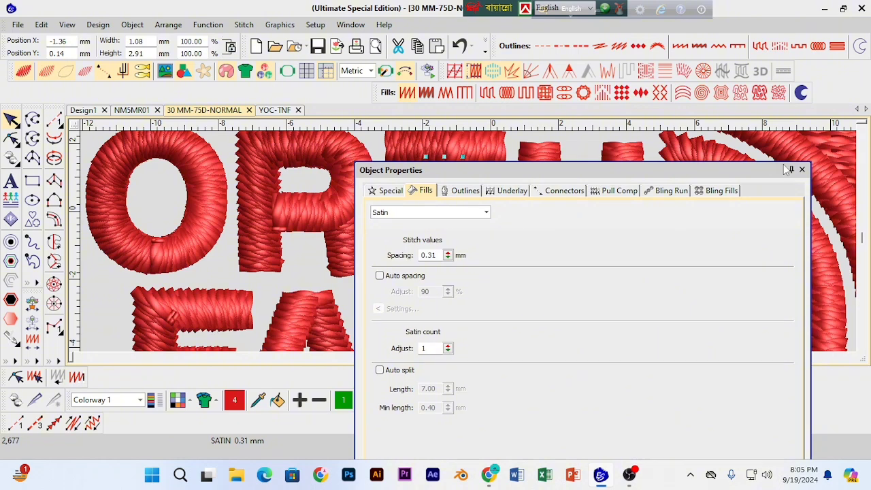
{"action": "left_click", "coordinate": [802, 170]}
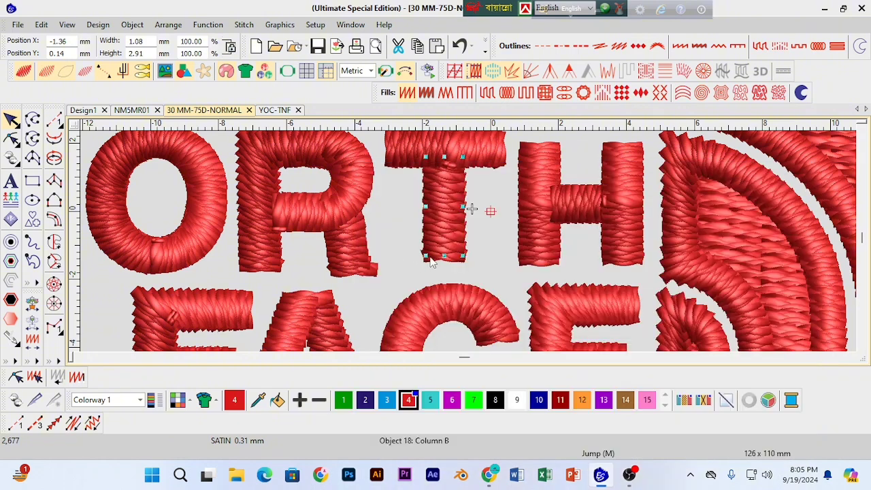
{"action": "key", "text": "t"}
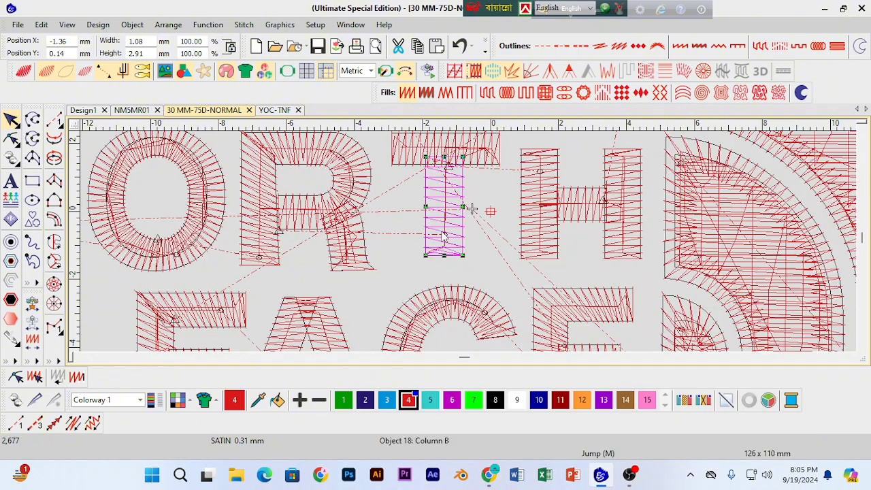
Step: Inspect the satin fill properties of the leg of the R in NORTH and show the whole lettering in the realistic stitch preview
{"action": "left_click", "coordinate": [353, 240]}
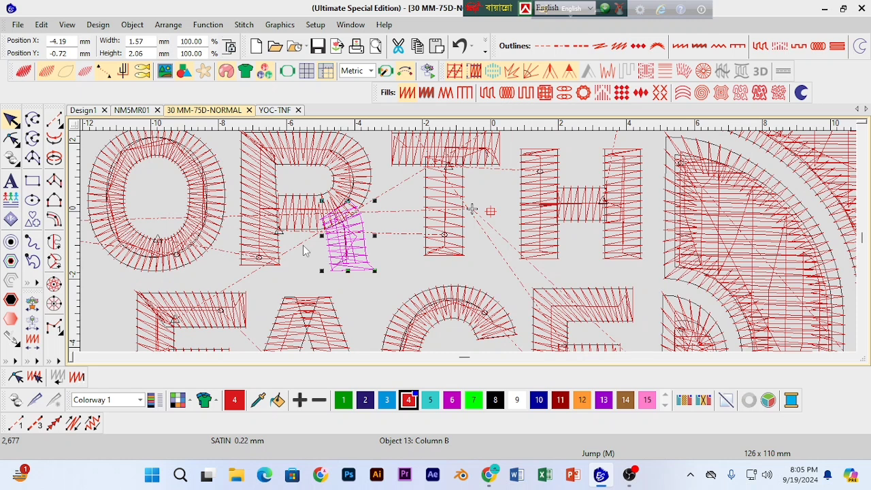
{"action": "double_click", "coordinate": [330, 190]}
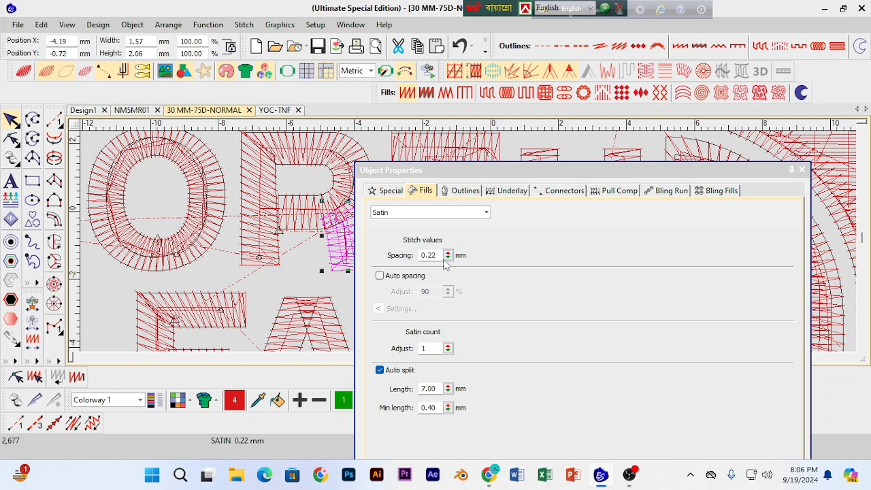
{"action": "left_click", "coordinate": [802, 169]}
{"action": "scroll", "coordinate": [474, 300], "scroll_direction": "down", "scroll_amount": 2}
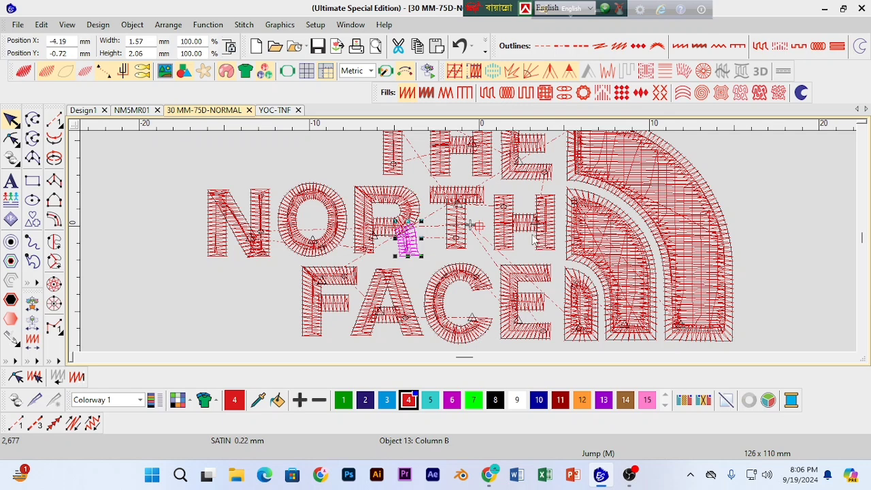
{"action": "key", "text": "t"}
{"action": "key", "text": "t"}
{"action": "key", "text": "t"}
Step: Select the tatami fill of the innermost logo arc and examine its stitches up close
{"action": "left_click", "coordinate": [573, 333]}
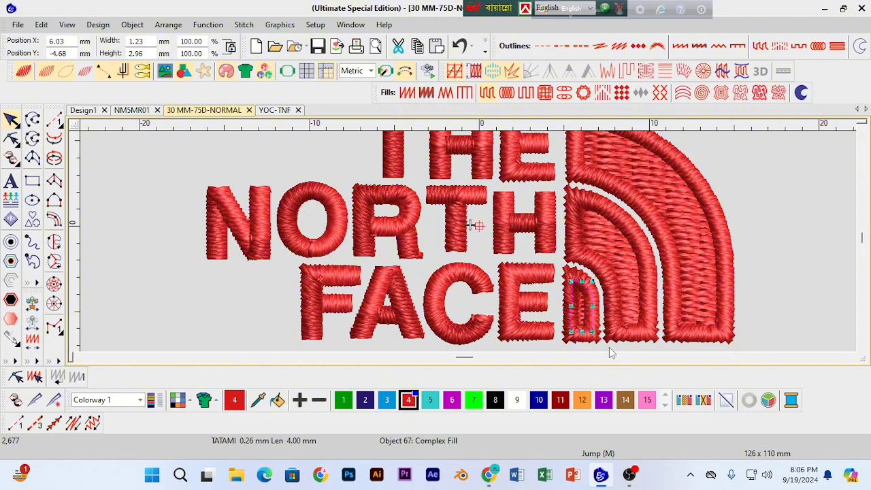
{"action": "key", "text": "z"}
{"action": "scroll", "coordinate": [863, 348], "scroll_direction": "down", "scroll_amount": 5}
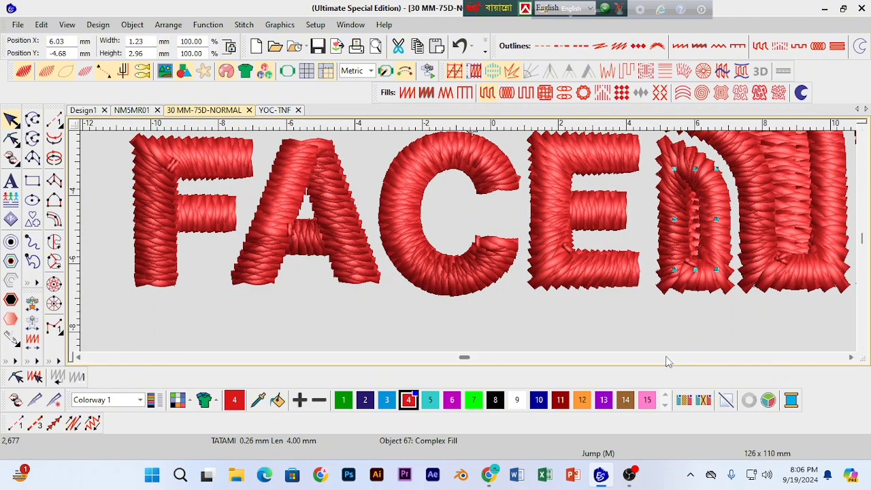
{"action": "key", "text": "shift+z"}
Step: Review the special and fill properties of the middle arc's complex fill and select the satin border of the outer arc
{"action": "left_click", "coordinate": [646, 263]}
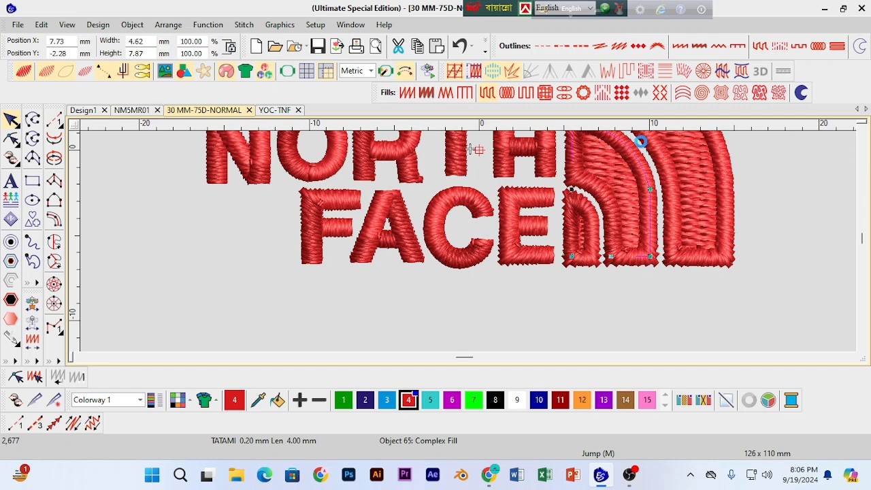
{"action": "double_click", "coordinate": [641, 142]}
{"action": "left_click", "coordinate": [393, 193]}
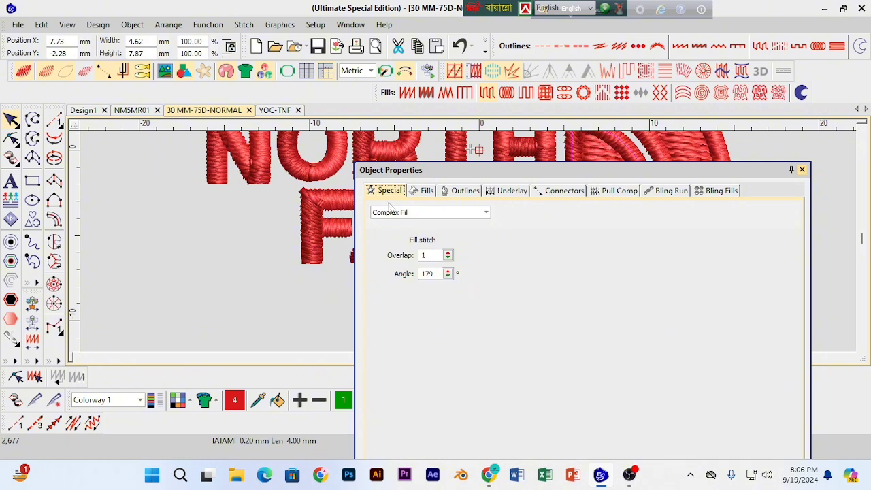
{"action": "left_click", "coordinate": [427, 194]}
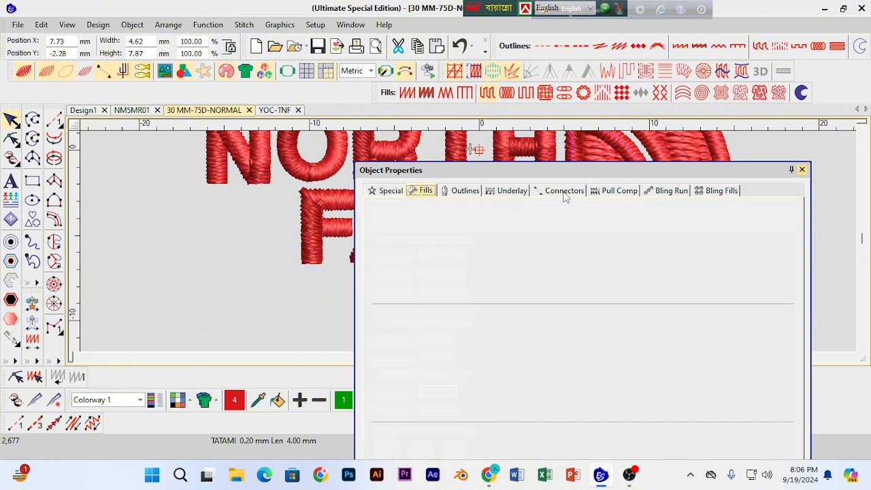
{"action": "left_click", "coordinate": [802, 170]}
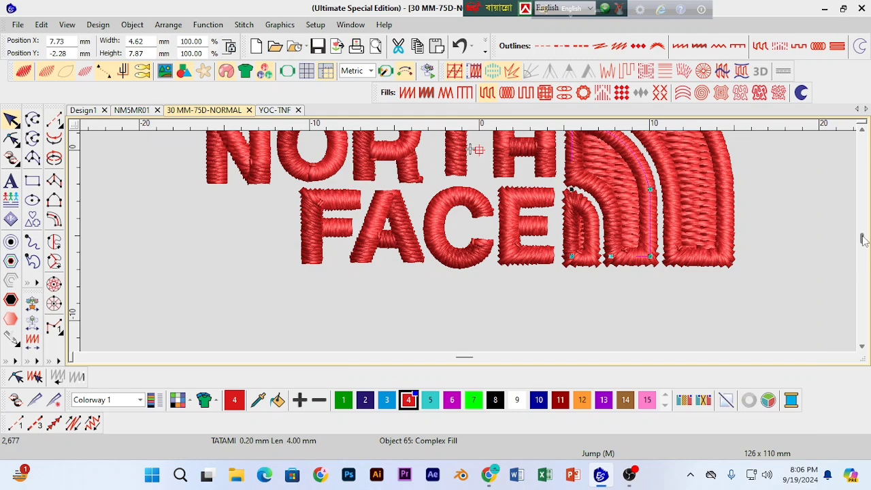
{"action": "left_click_drag", "start_coordinate": [863, 236], "coordinate": [864, 238]}
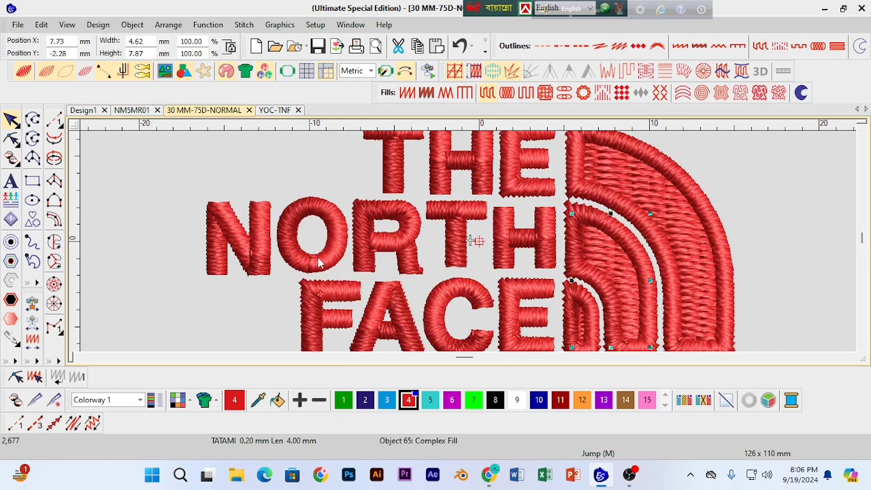
{"action": "left_click", "coordinate": [711, 216]}
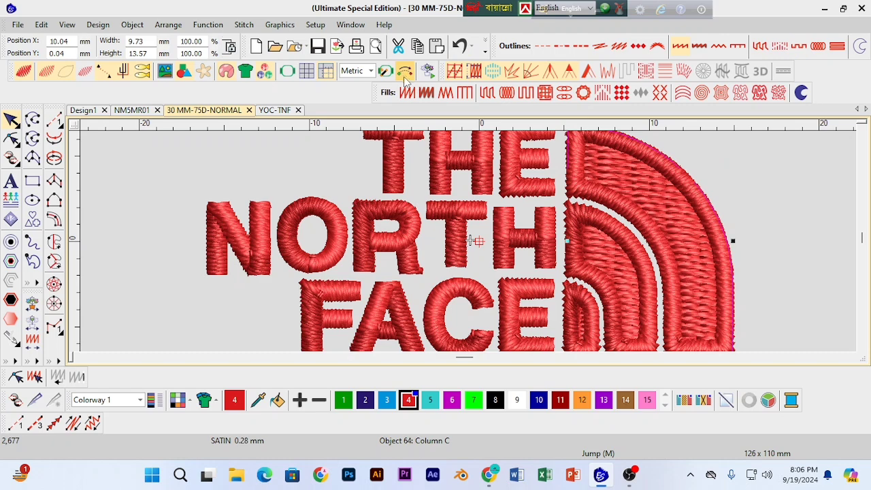
Step: Display the Mode toolbar in the workspace
{"action": "left_click", "coordinate": [344, 27]}
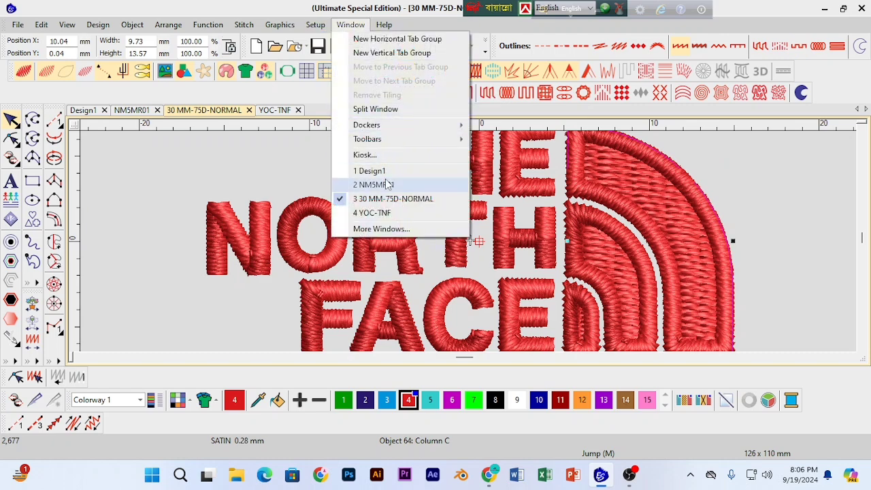
{"action": "mouse_move", "coordinate": [423, 141]}
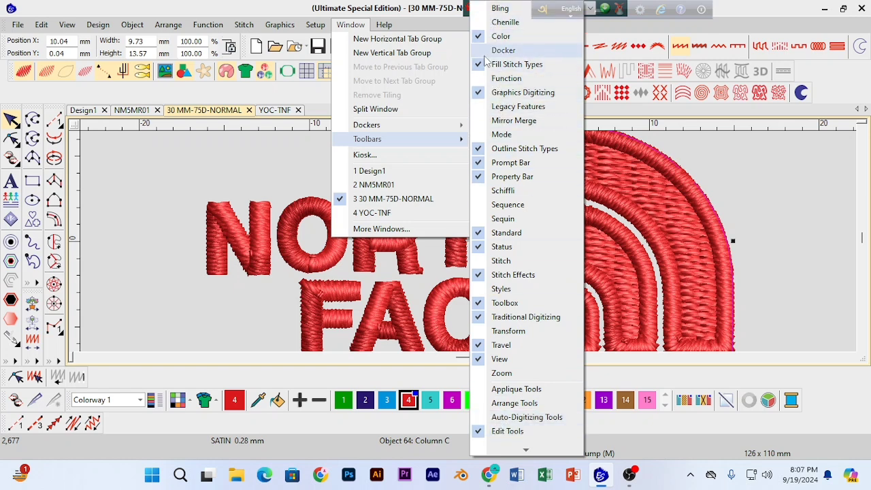
{"action": "left_click", "coordinate": [489, 135]}
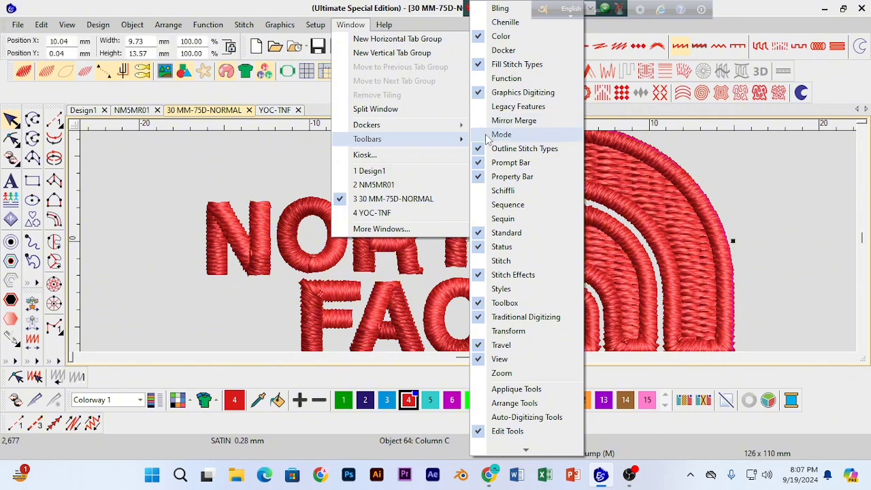
{"action": "left_click", "coordinate": [487, 136]}
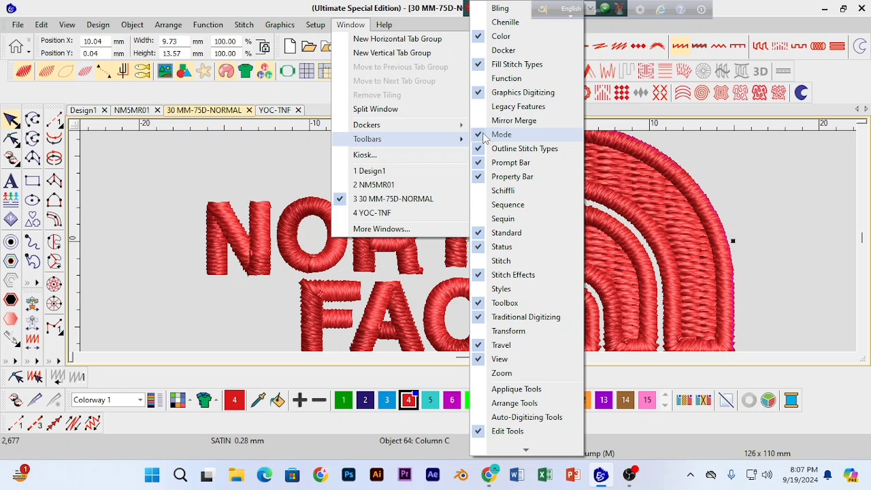
{"action": "left_click", "coordinate": [480, 151]}
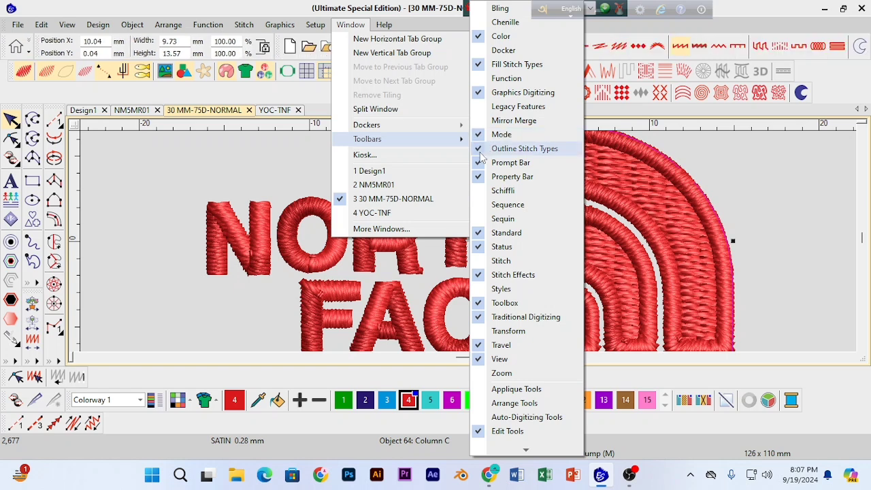
{"action": "left_click", "coordinate": [480, 163]}
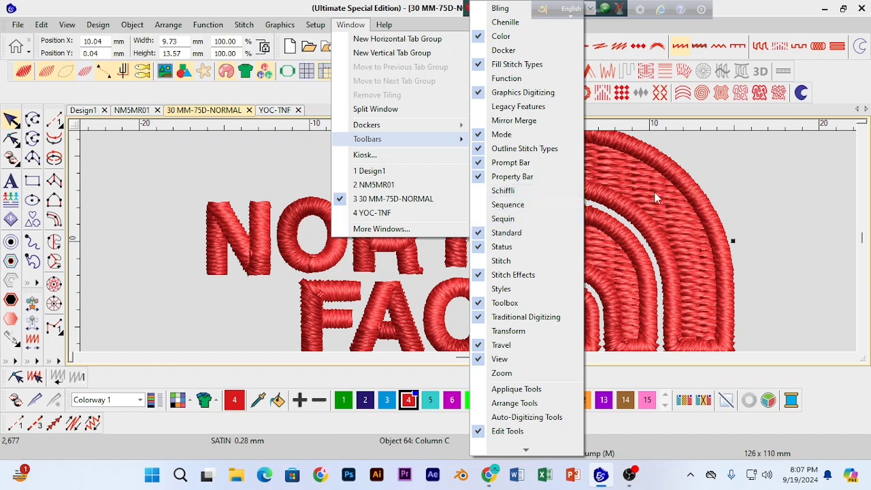
{"action": "left_click", "coordinate": [712, 154]}
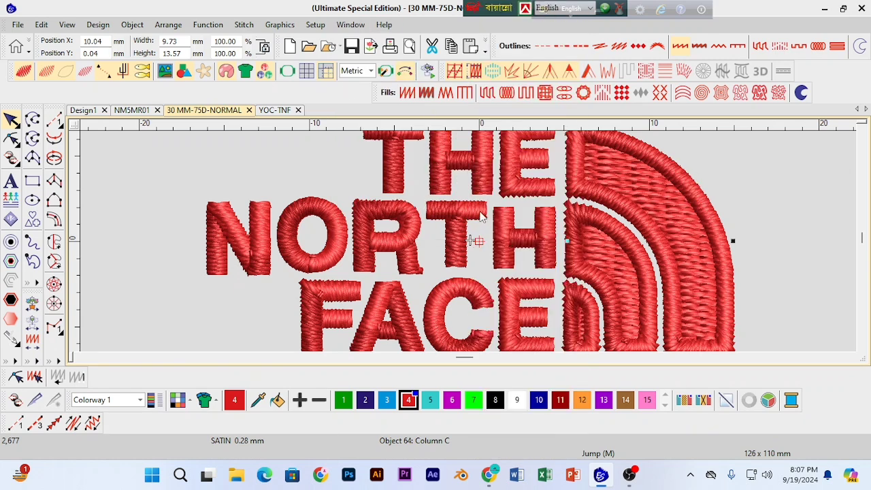
Step: Pull the satin border away from the outer logo arc, delete it, and check the remaining complex fill
{"action": "key", "text": "s"}
{"action": "key", "text": "s"}
{"action": "left_click", "coordinate": [712, 209]}
{"action": "left_click", "coordinate": [728, 209]}
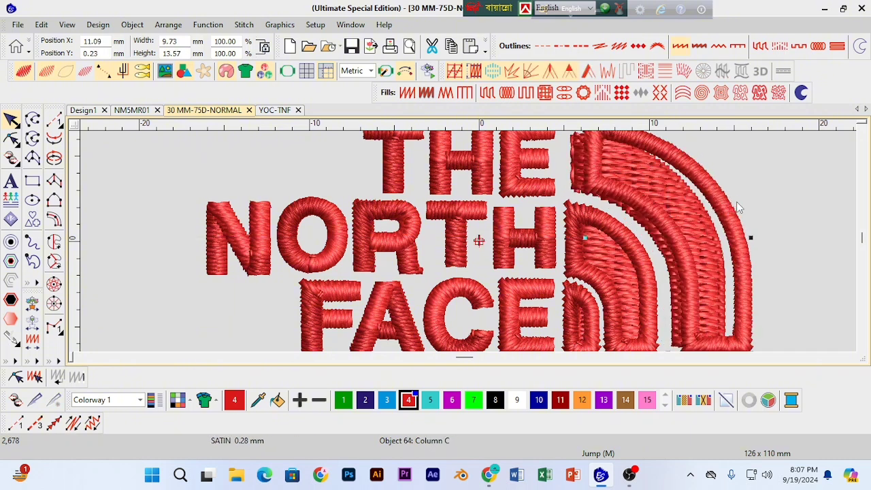
{"action": "key", "text": "Delete"}
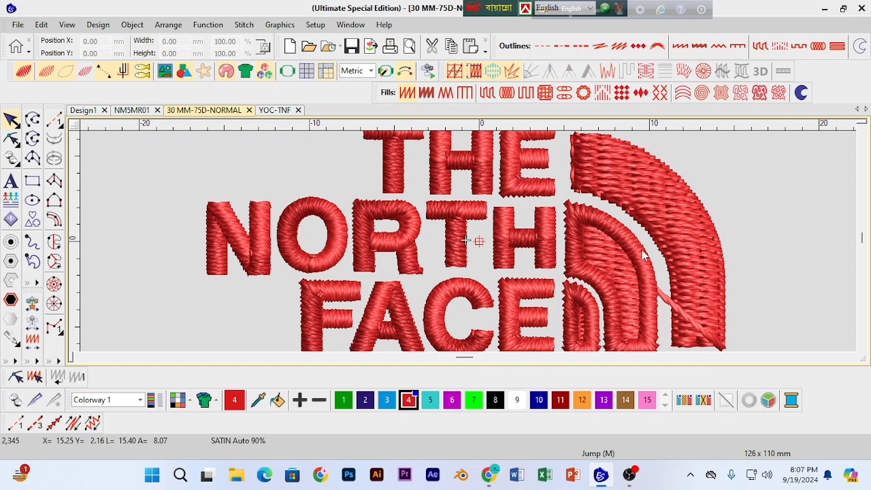
{"action": "left_click", "coordinate": [700, 237]}
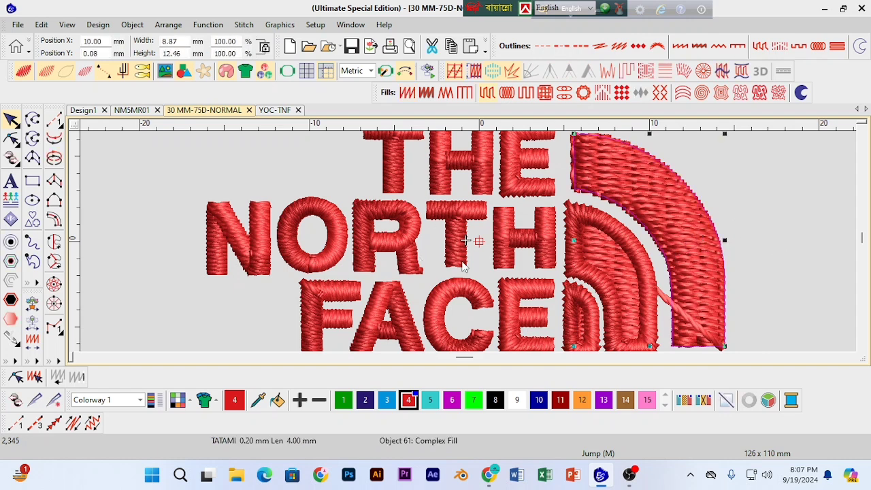
{"action": "left_click", "coordinate": [329, 177]}
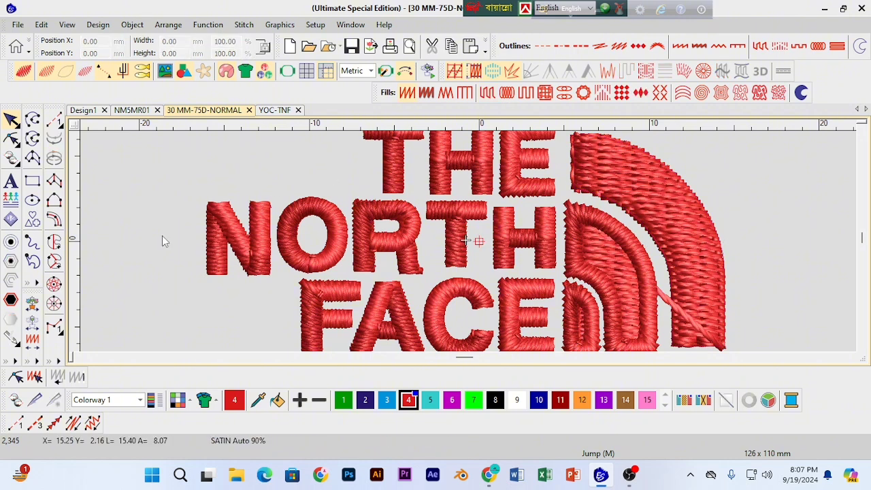
{"action": "left_click", "coordinate": [58, 220]}
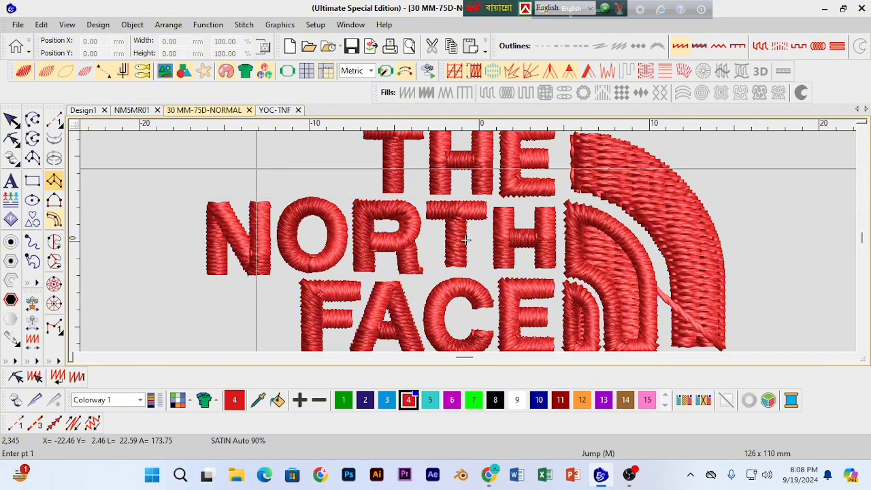
{"action": "left_click", "coordinate": [577, 192]}
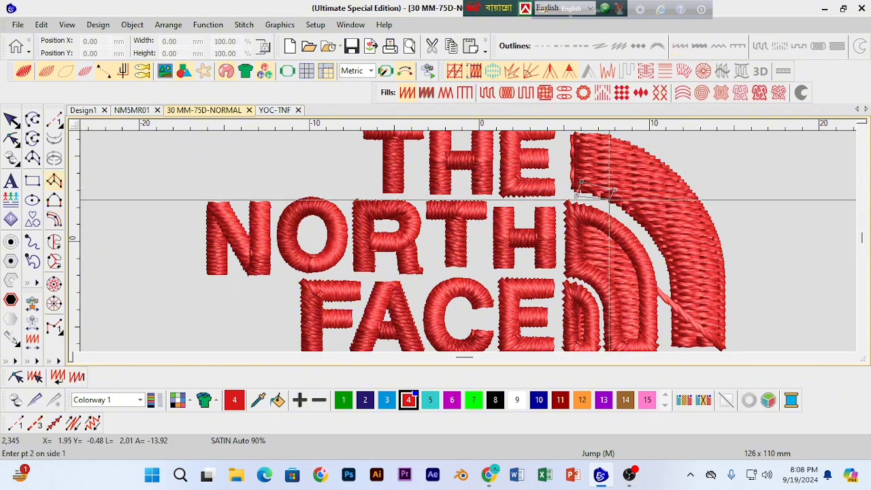
{"action": "left_click", "coordinate": [614, 190]}
{"action": "left_click", "coordinate": [637, 224]}
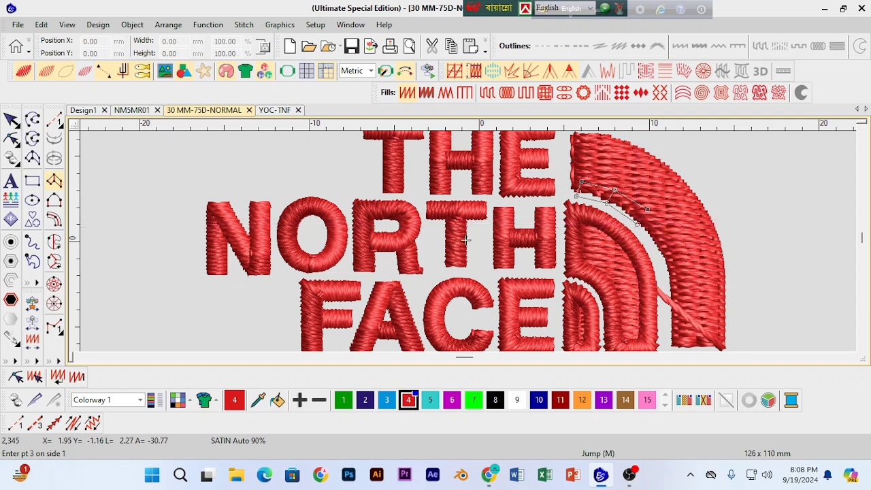
{"action": "left_click", "coordinate": [665, 231]}
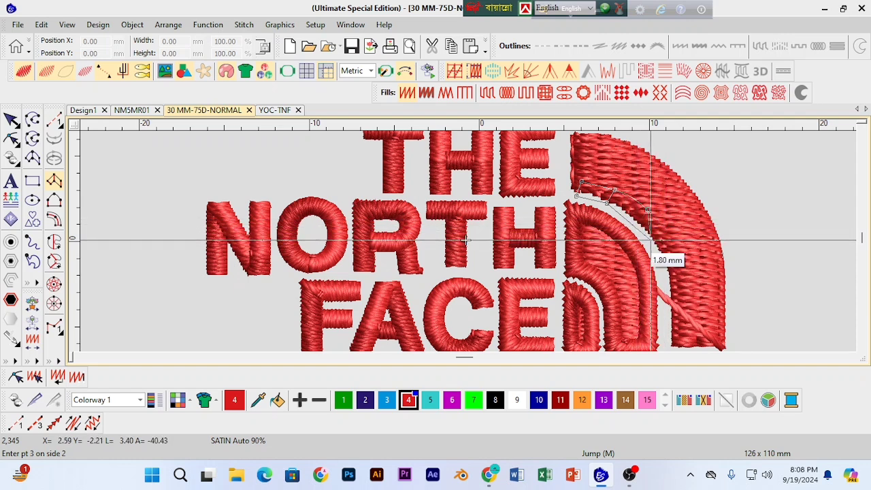
{"action": "key", "text": "Escape"}
{"action": "left_click", "coordinate": [11, 119]}
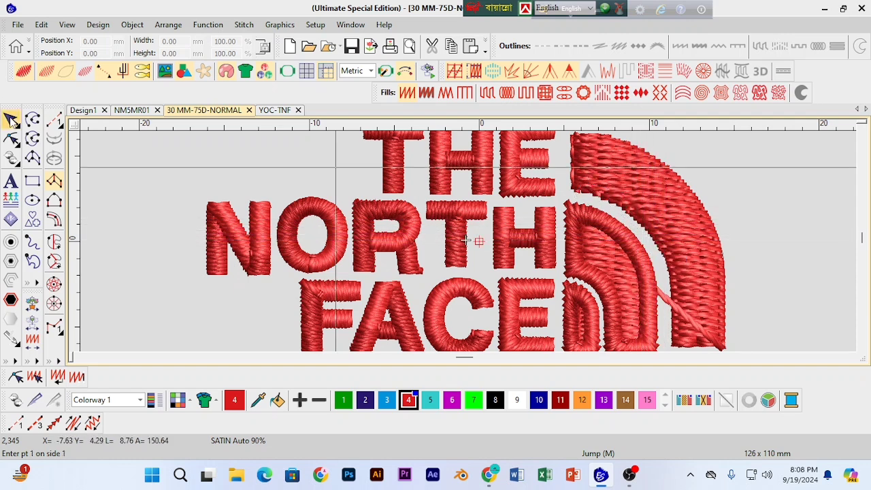
{"action": "left_click", "coordinate": [631, 196]}
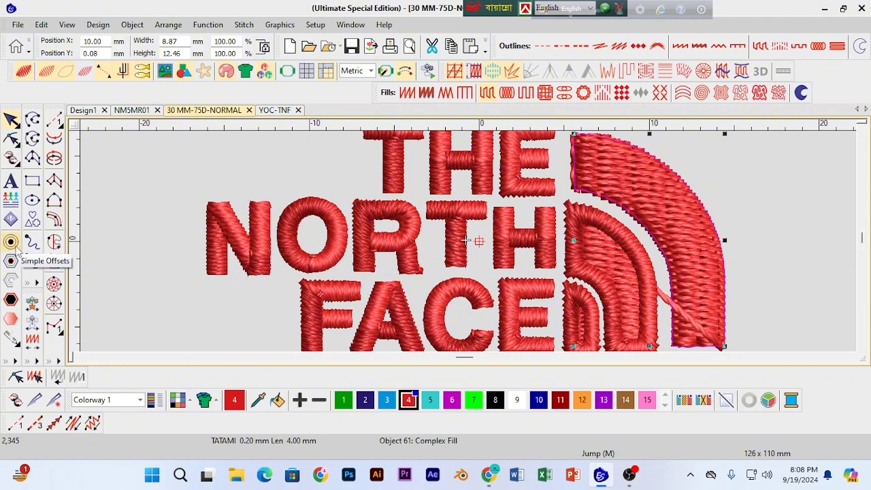
{"action": "left_click", "coordinate": [53, 219]}
{"action": "key", "text": "s"}
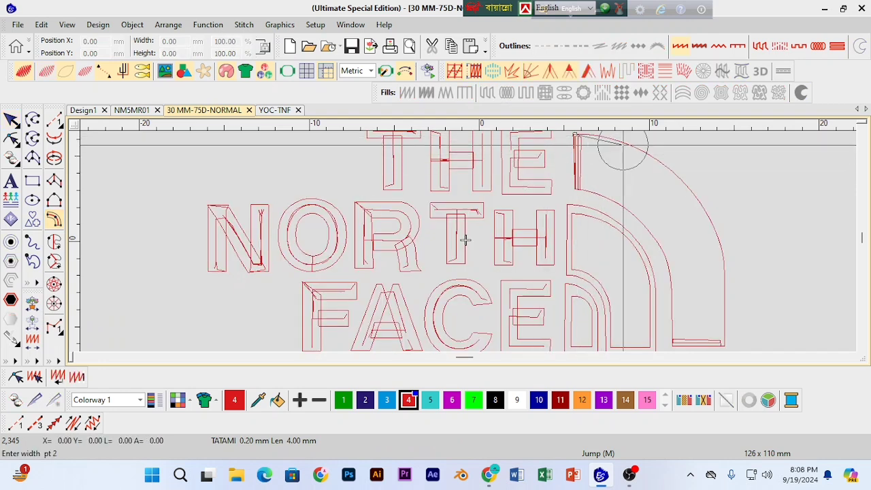
{"action": "left_click", "coordinate": [598, 153]}
{"action": "left_click", "coordinate": [657, 166]}
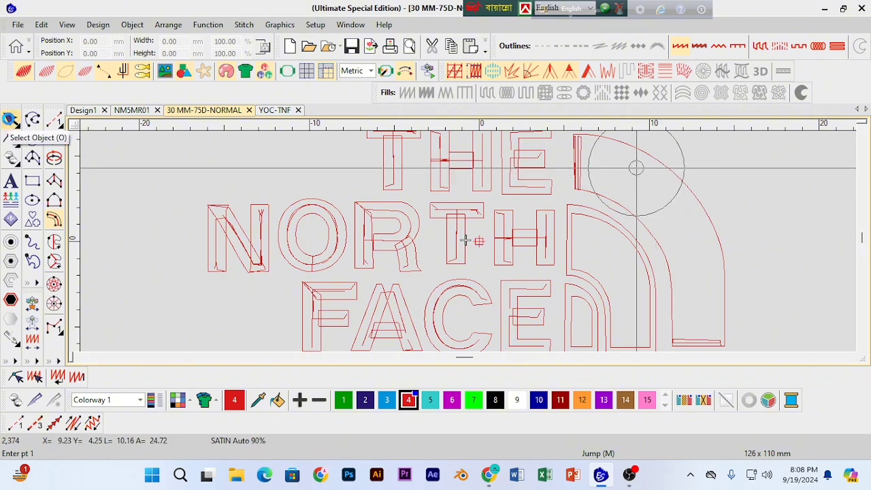
{"action": "left_click", "coordinate": [11, 120]}
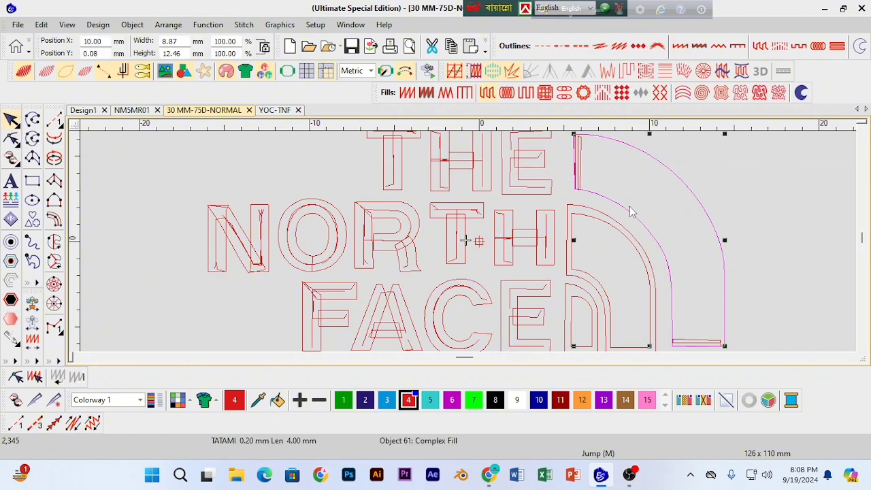
{"action": "key", "text": "t"}
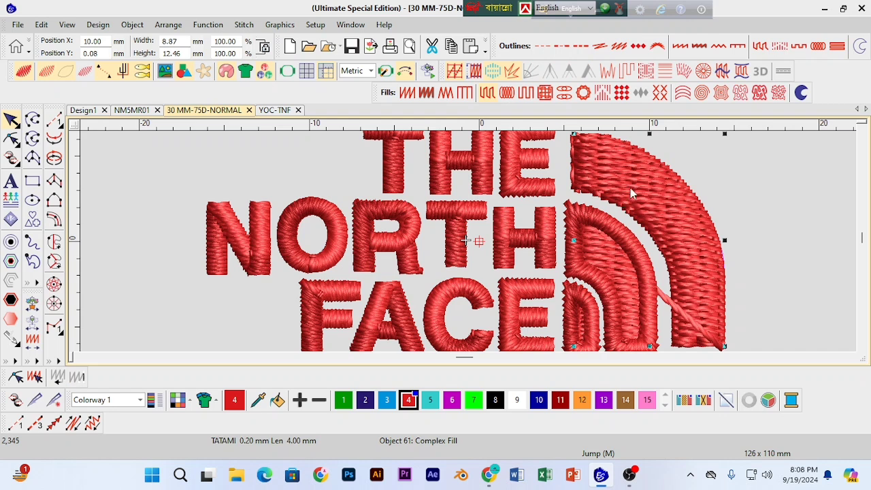
Step: Delete the short vertical run line under the upper end of the outer arc's fill and move the fill back
{"action": "left_click_drag", "start_coordinate": [630, 188], "coordinate": [710, 189]}
{"action": "left_click", "coordinate": [578, 166]}
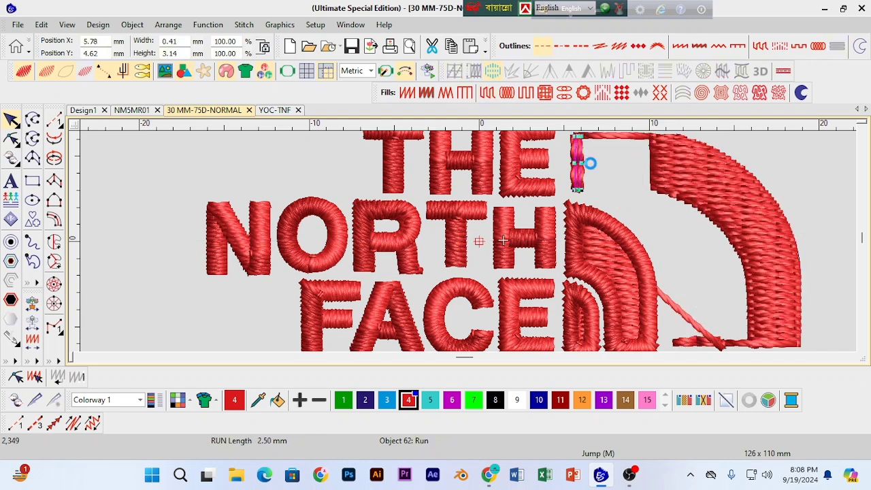
{"action": "left_click_drag", "start_coordinate": [653, 166], "coordinate": [584, 166]}
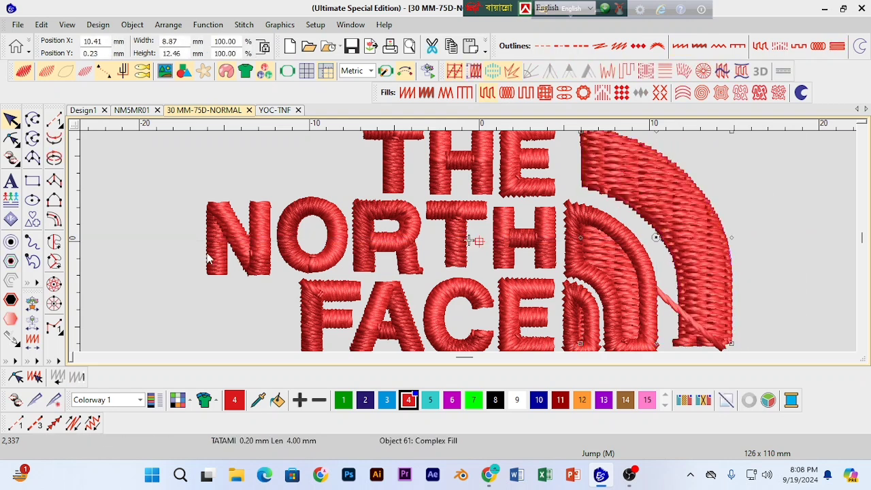
{"action": "left_click", "coordinate": [12, 243]}
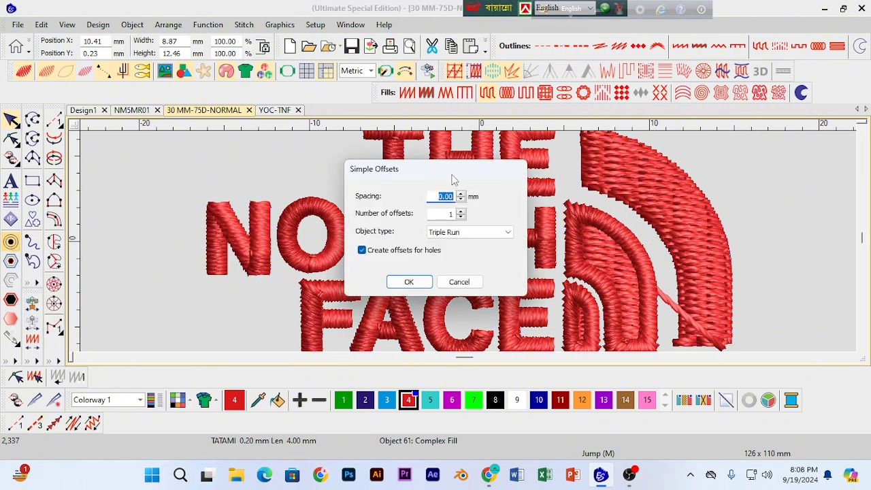
{"action": "left_click_drag", "start_coordinate": [374, 179], "coordinate": [341, 179]}
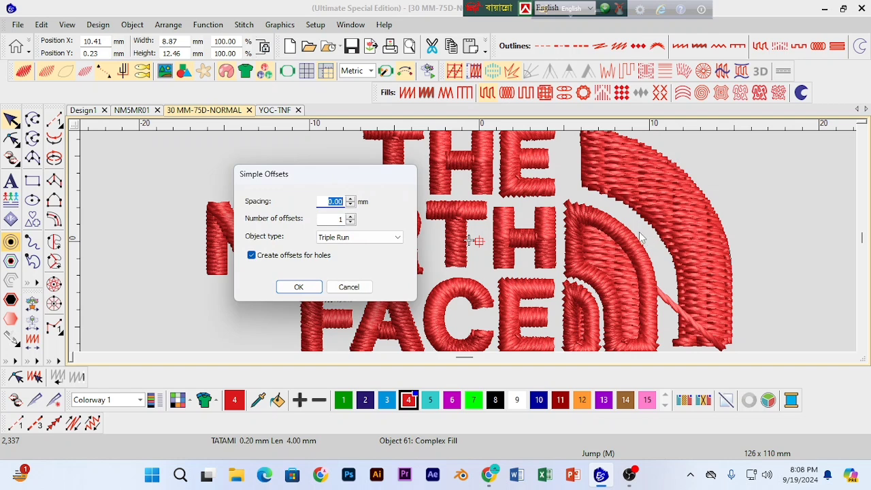
{"action": "left_click", "coordinate": [353, 242]}
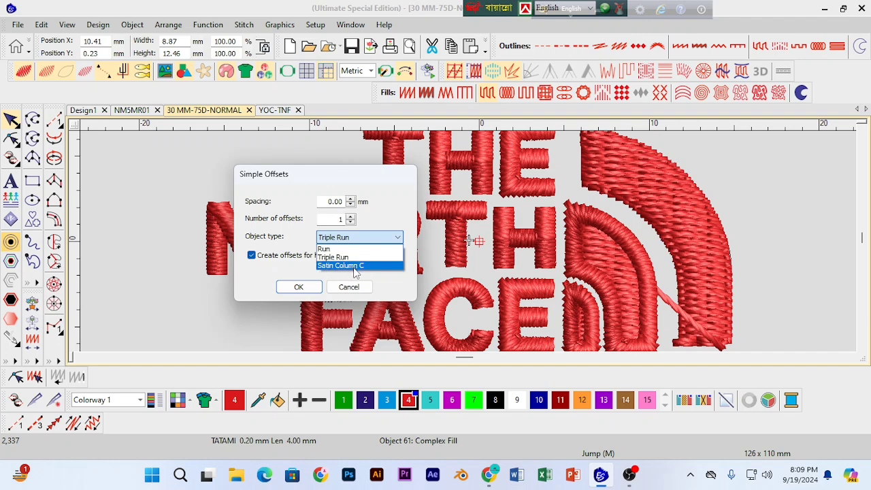
{"action": "left_click", "coordinate": [351, 266]}
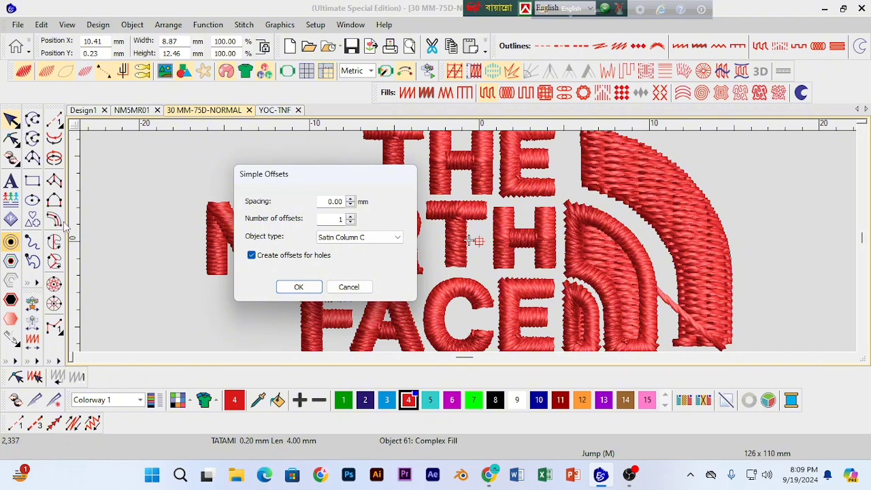
{"action": "left_click", "coordinate": [354, 289]}
{"action": "key", "text": "Escape"}
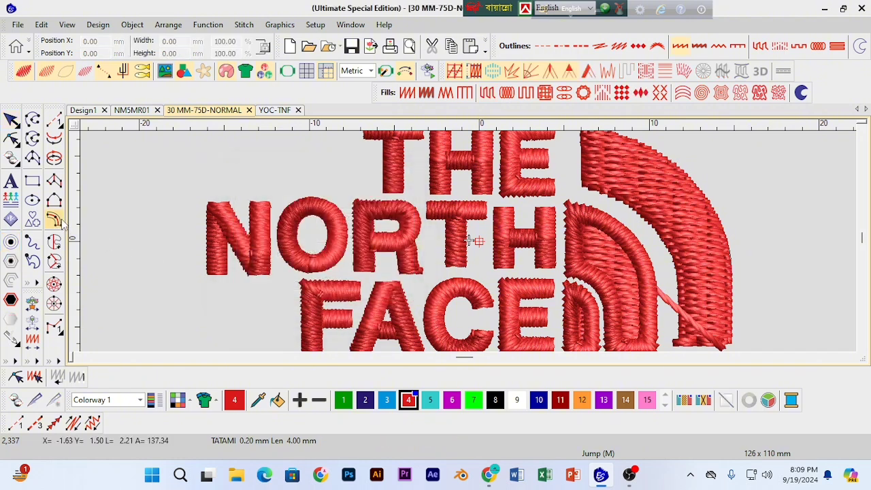
Step: Set the Column C width to 22 mm in the object properties
{"action": "key", "text": "m"}
{"action": "right_click", "coordinate": [54, 219]}
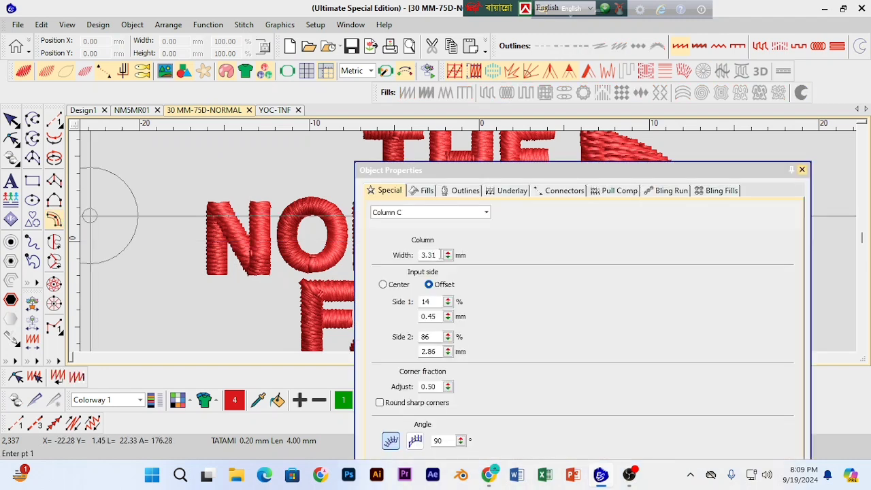
{"action": "left_click_drag", "start_coordinate": [441, 255], "coordinate": [416, 256]}
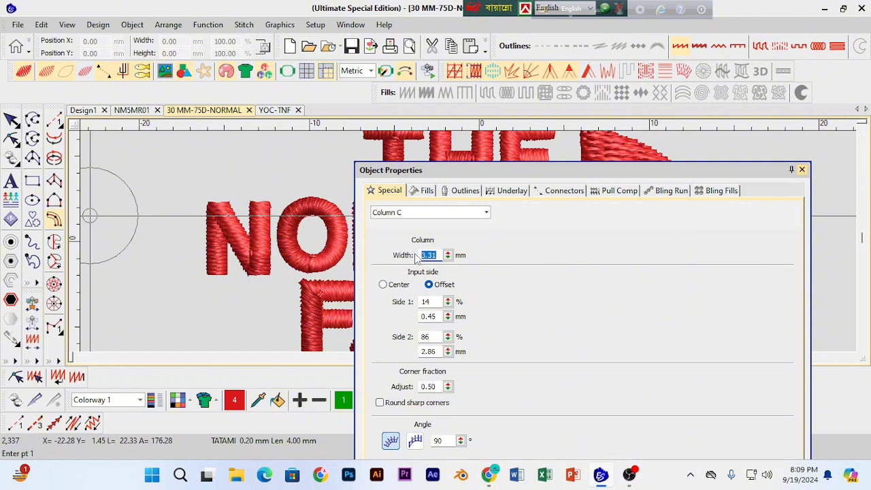
{"action": "type", "text": "20"}
{"action": "key", "text": "Return"}
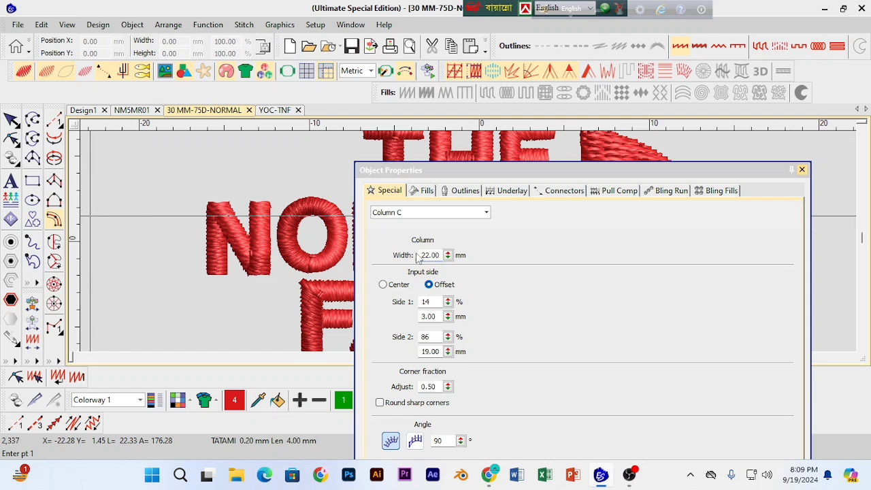
{"action": "left_click", "coordinate": [802, 170]}
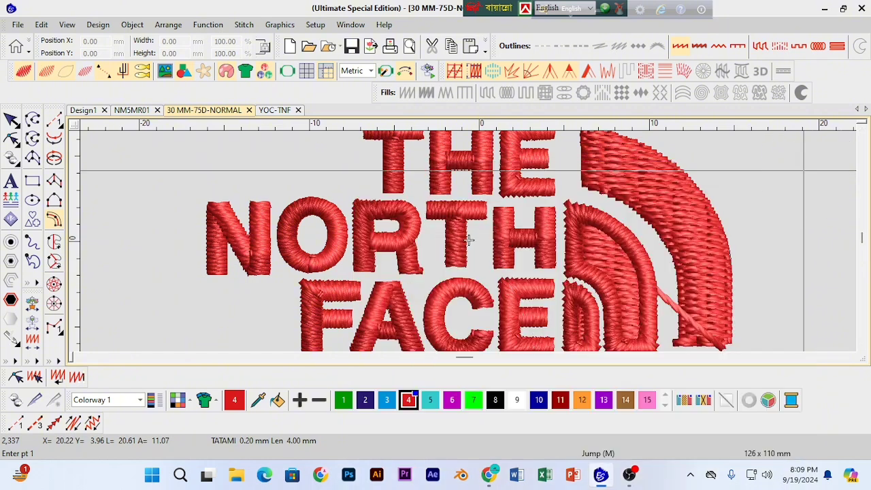
Step: Set the Column C width to 2.00 mm and recheck the value in the object properties
{"action": "double_click", "coordinate": [467, 239]}
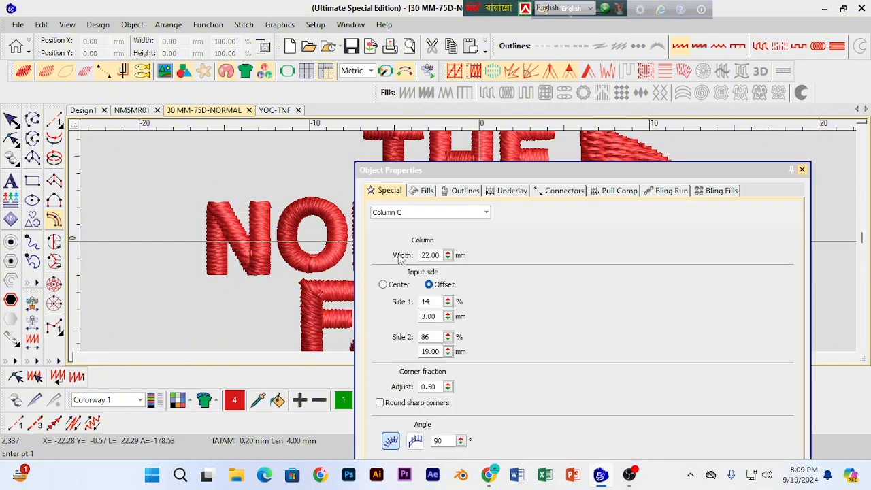
{"action": "left_click_drag", "start_coordinate": [443, 254], "coordinate": [418, 255]}
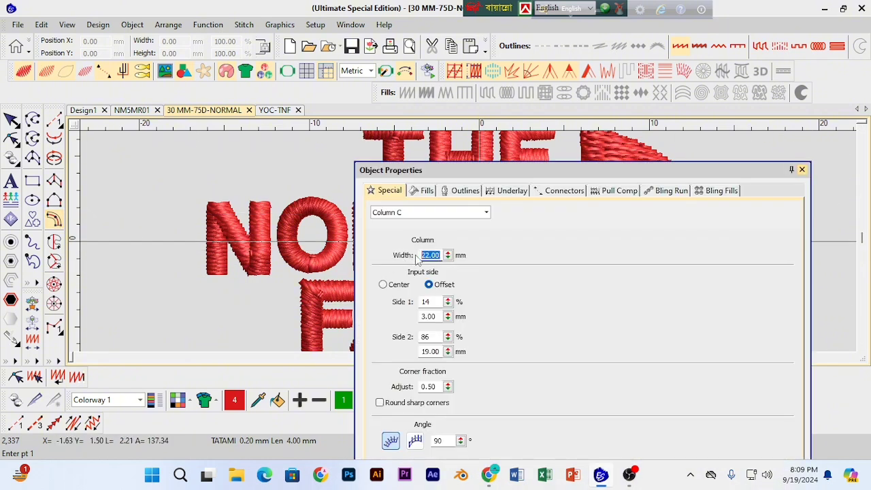
{"action": "type", "text": "2.0"}
{"action": "key", "text": "Return"}
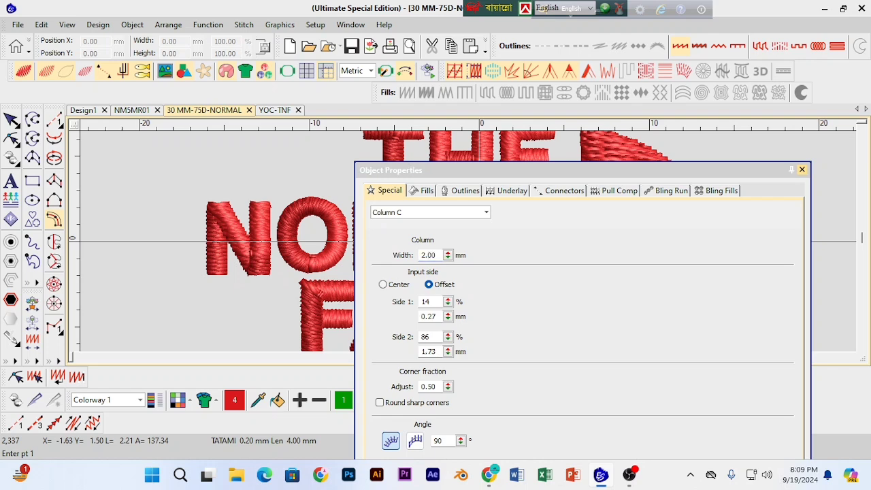
{"action": "left_click", "coordinate": [801, 170]}
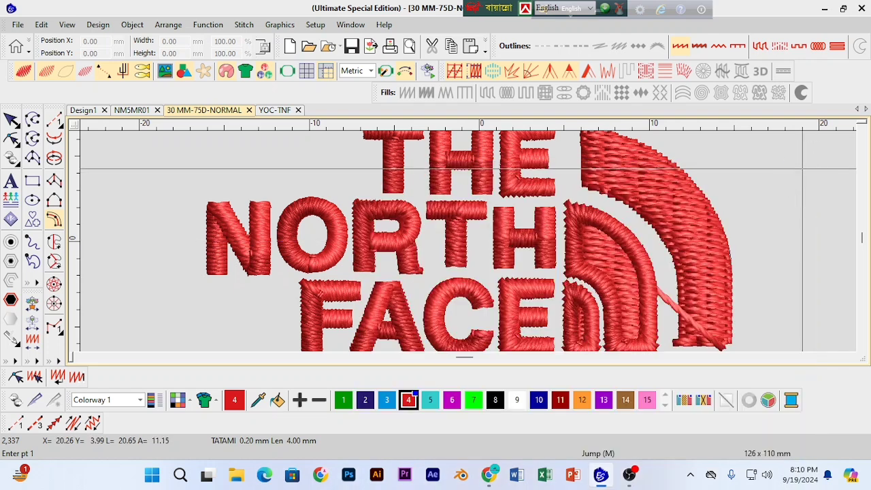
{"action": "double_click", "coordinate": [54, 219]}
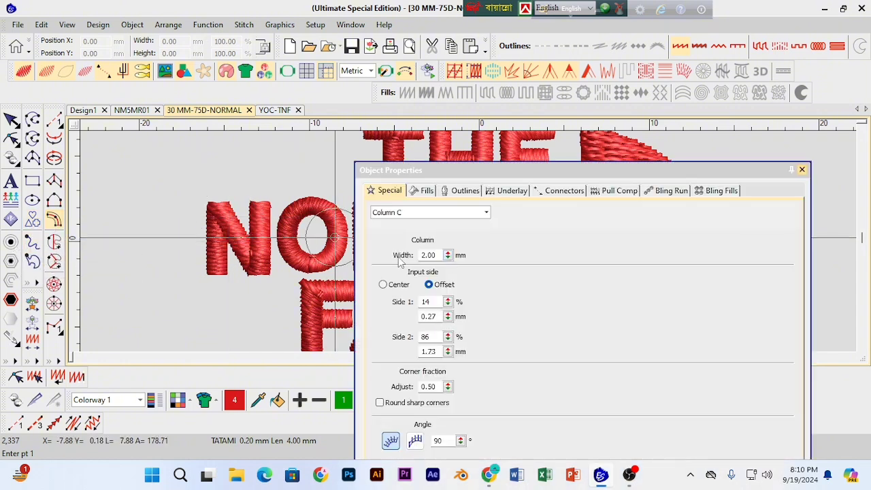
{"action": "left_click", "coordinate": [802, 170]}
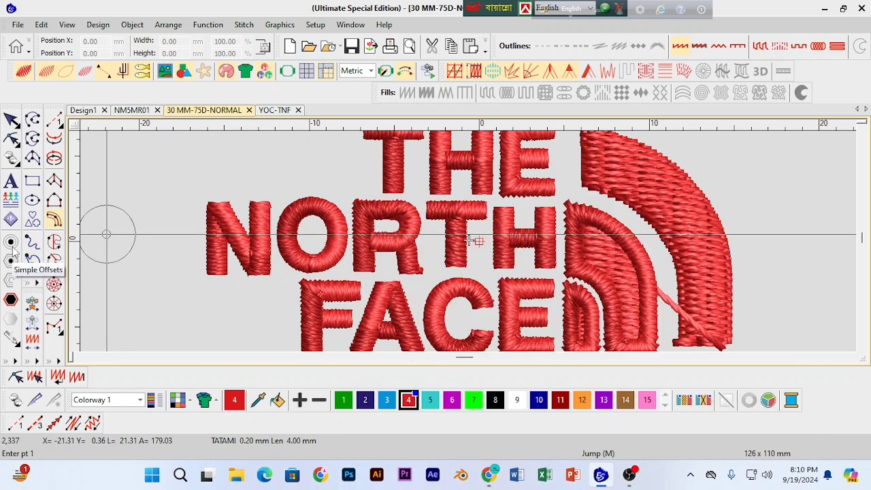
{"action": "key", "text": "Escape"}
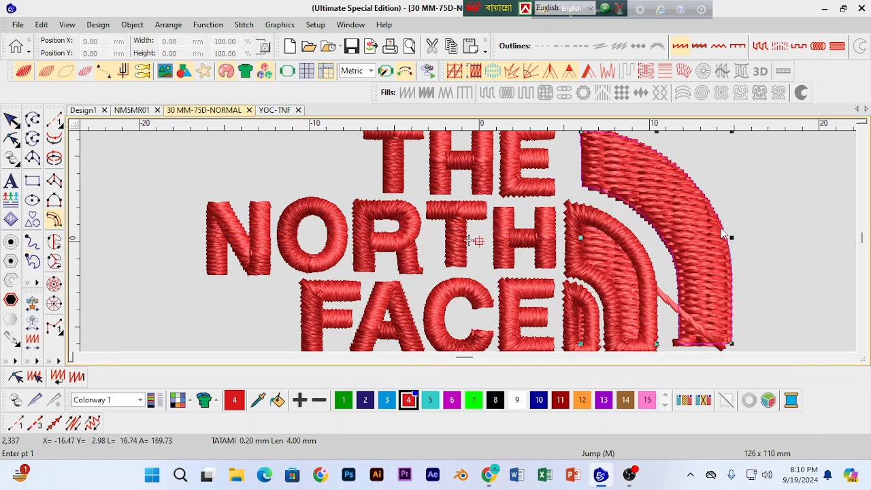
Step: Create one Satin Column C border around the outer arc's complex fill with Simple Offsets, using 0.00 mm spacing and offsets for holes
{"action": "left_click", "coordinate": [722, 235]}
{"action": "left_click", "coordinate": [11, 242]}
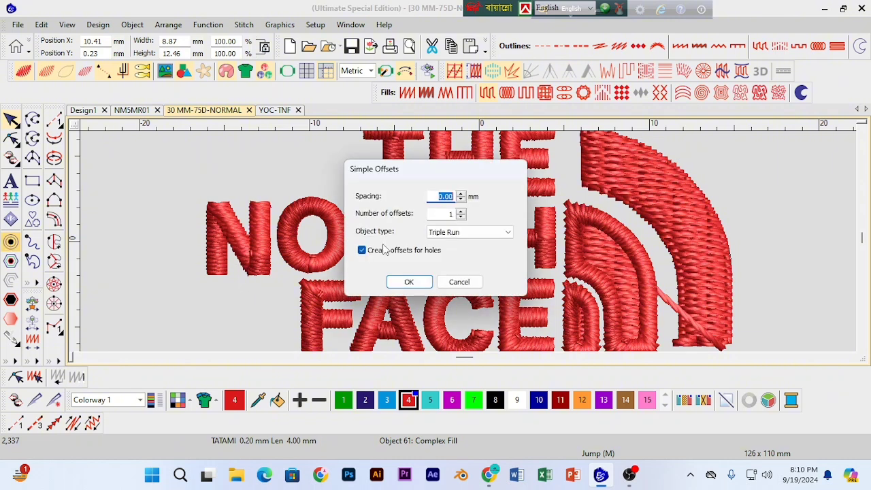
{"action": "left_click", "coordinate": [455, 232]}
{"action": "left_click", "coordinate": [455, 260]}
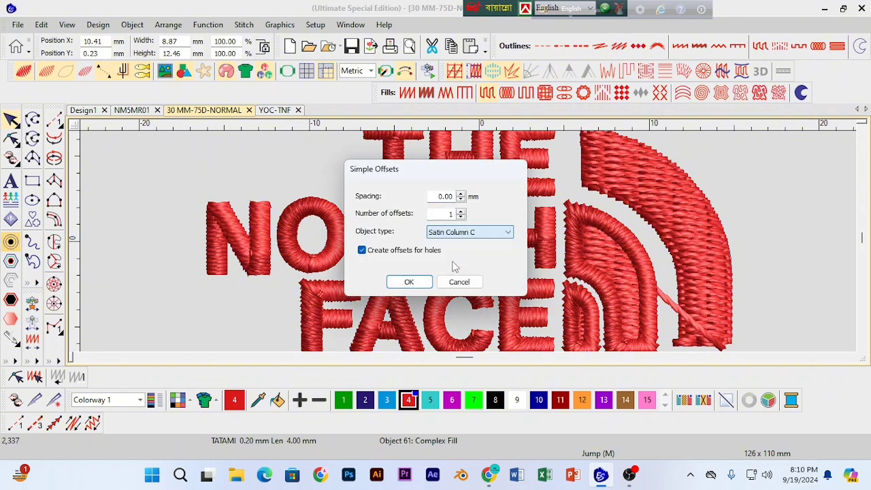
{"action": "left_click", "coordinate": [409, 282]}
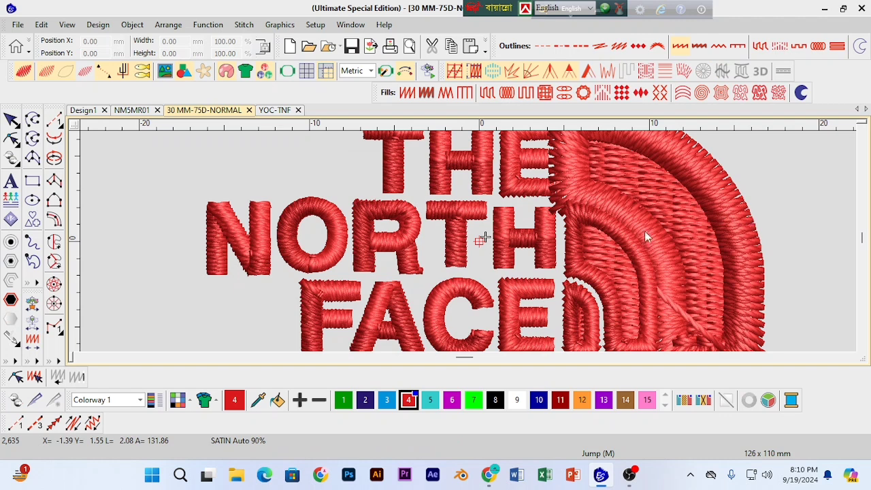
Step: Review the Column C special properties of the new satin border around the outer arc
{"action": "left_click", "coordinate": [722, 202]}
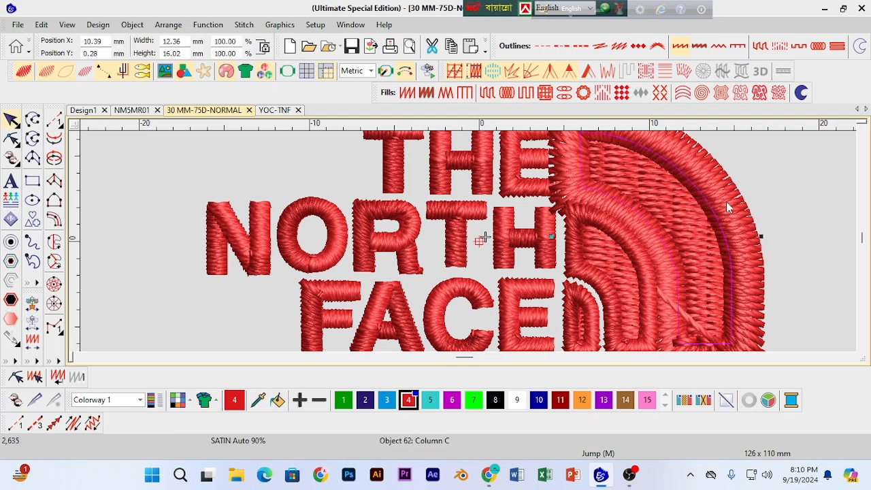
{"action": "double_click", "coordinate": [726, 201]}
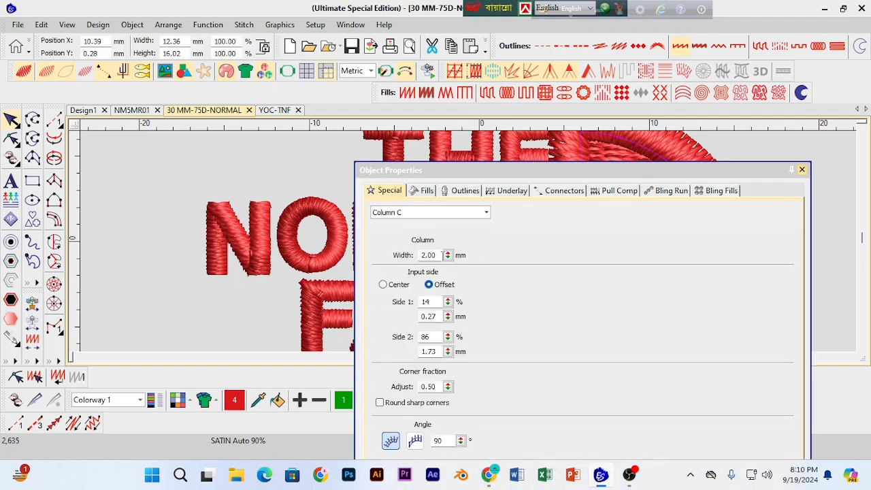
{"action": "left_click", "coordinate": [803, 170]}
{"action": "scroll", "coordinate": [583, 267], "scroll_direction": "down", "scroll_amount": 2}
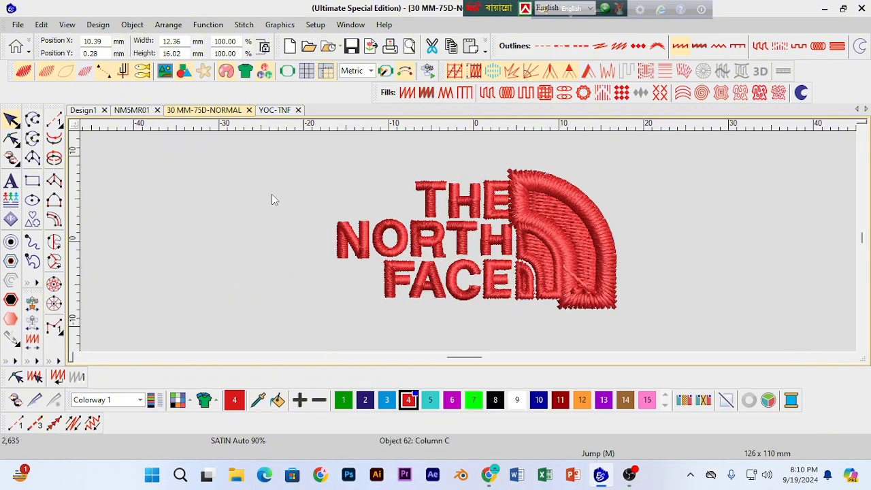
Step: Pull the new satin border away from the outer arc's fill, then undo the move
{"action": "left_click_drag", "start_coordinate": [596, 224], "coordinate": [714, 204]}
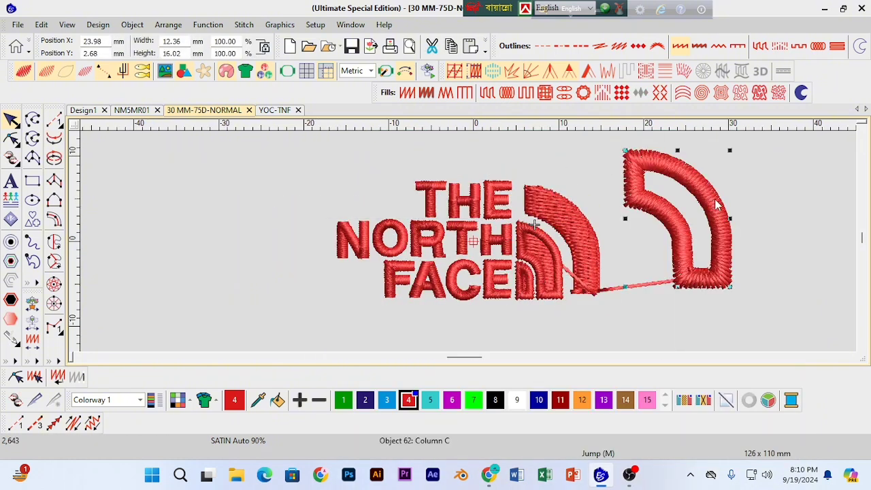
{"action": "key", "text": "ctrl+z"}
{"action": "left_click", "coordinate": [637, 264]}
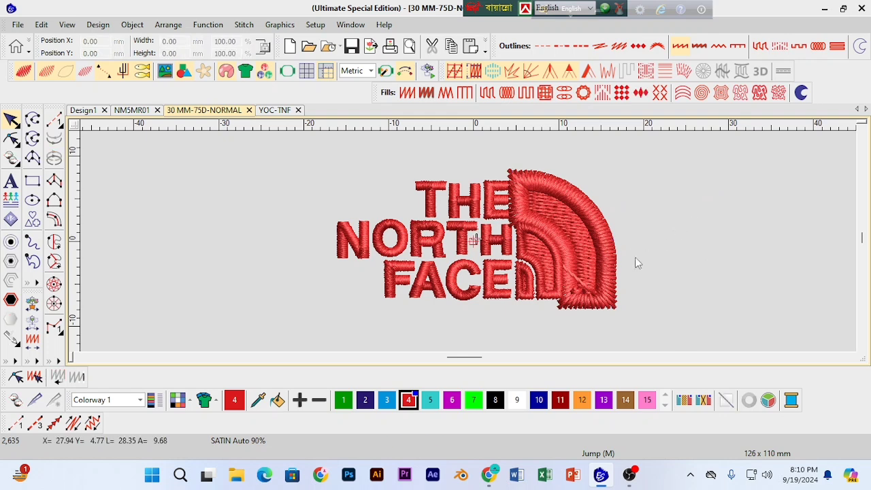
Step: Select the new satin border and review the Simple Offsets settings and the Column C default properties
{"action": "left_click", "coordinate": [612, 258]}
{"action": "left_click", "coordinate": [703, 232]}
{"action": "left_click", "coordinate": [617, 241]}
{"action": "left_click", "coordinate": [11, 243]}
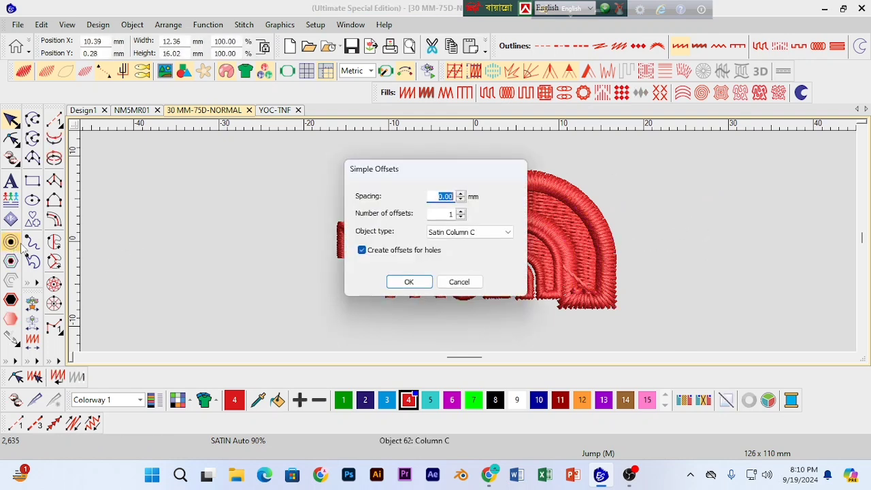
{"action": "left_click", "coordinate": [458, 282]}
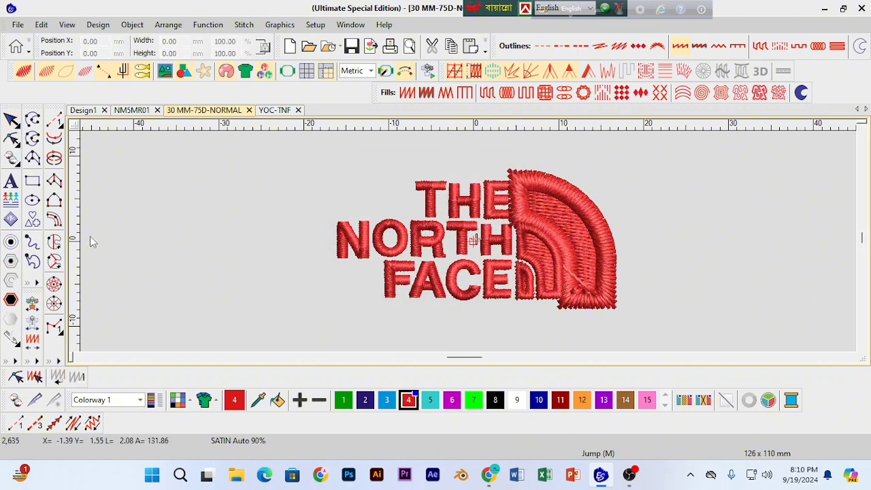
{"action": "left_click", "coordinate": [54, 219]}
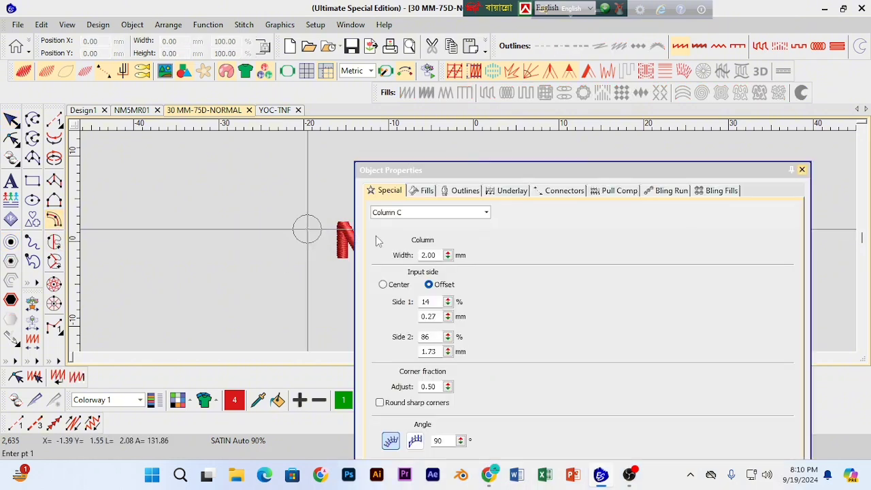
{"action": "left_click", "coordinate": [801, 169]}
{"action": "left_click", "coordinate": [19, 124]}
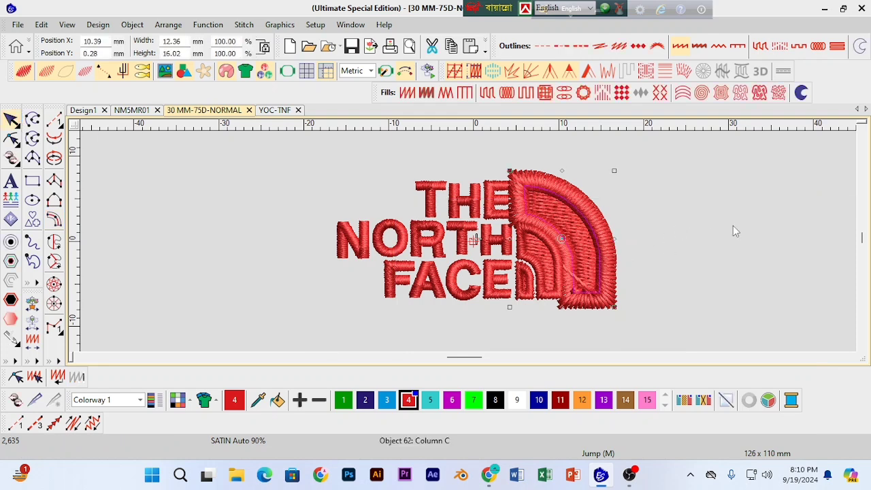
Step: Reduce the column width of the satin border around the outer arc to 0.70 mm
{"action": "left_click", "coordinate": [626, 260]}
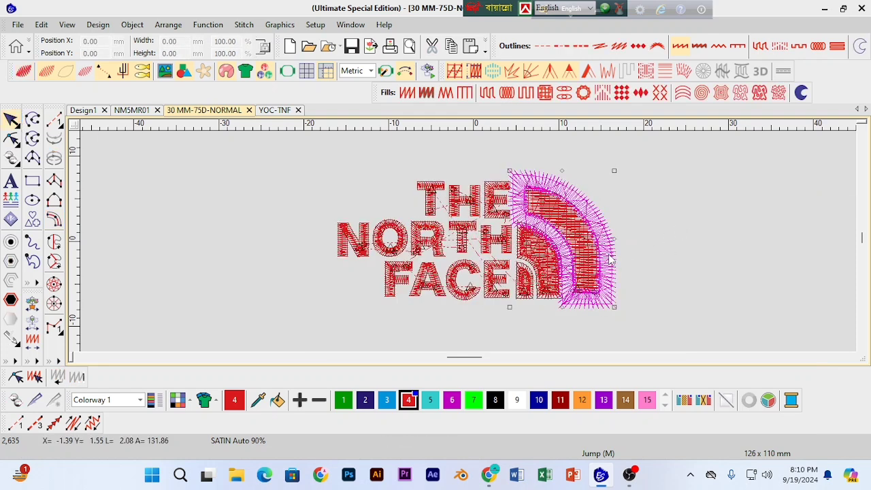
{"action": "left_click", "coordinate": [612, 262]}
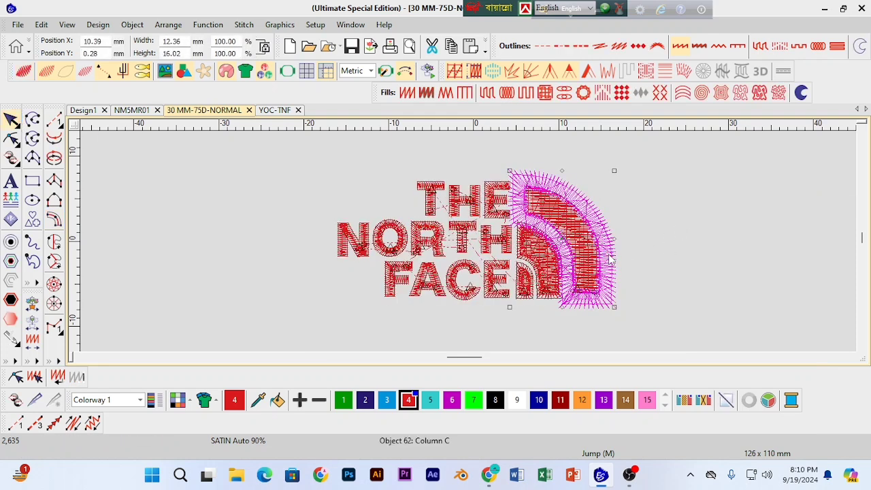
{"action": "double_click", "coordinate": [615, 294]}
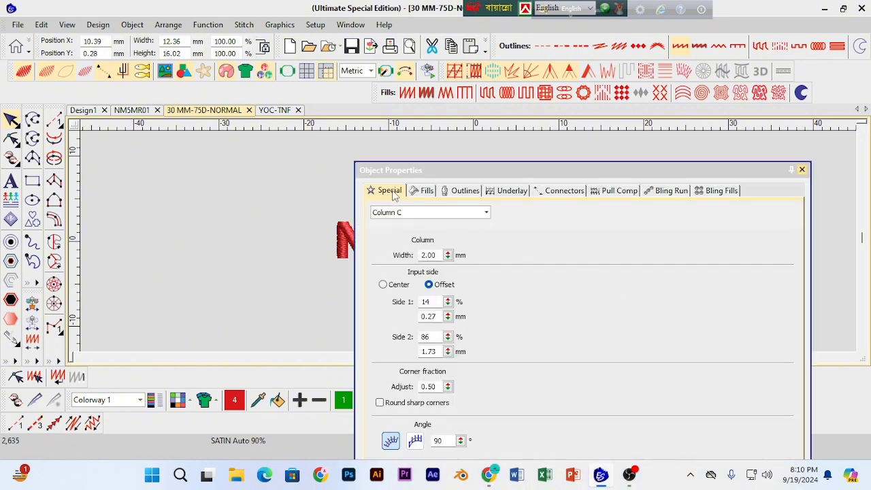
{"action": "left_click_drag", "start_coordinate": [493, 176], "coordinate": [169, 157]}
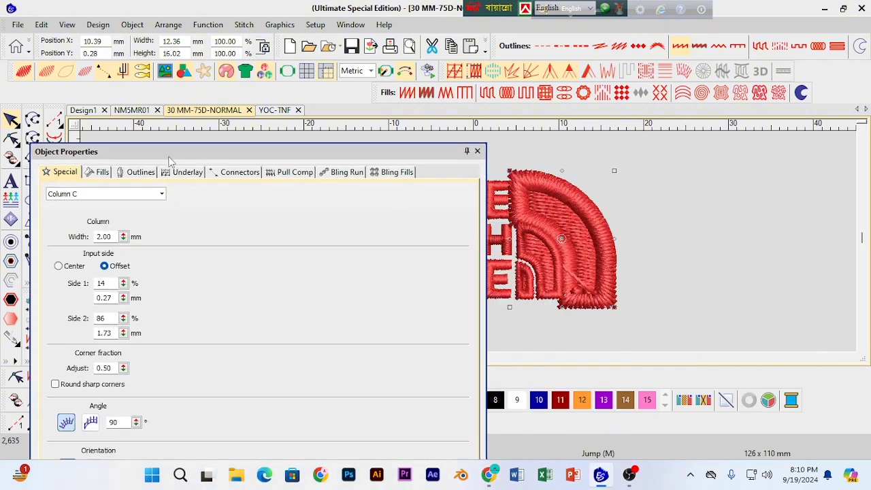
{"action": "left_click", "coordinate": [123, 238]}
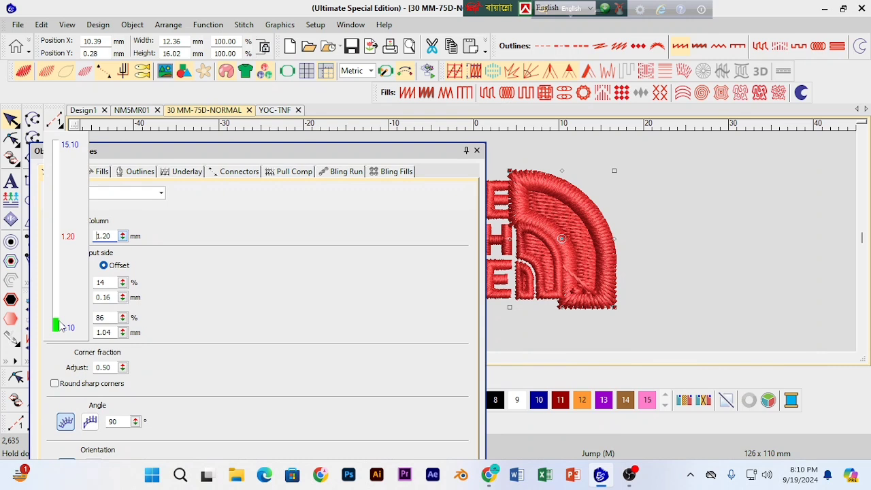
{"action": "left_click", "coordinate": [123, 234]}
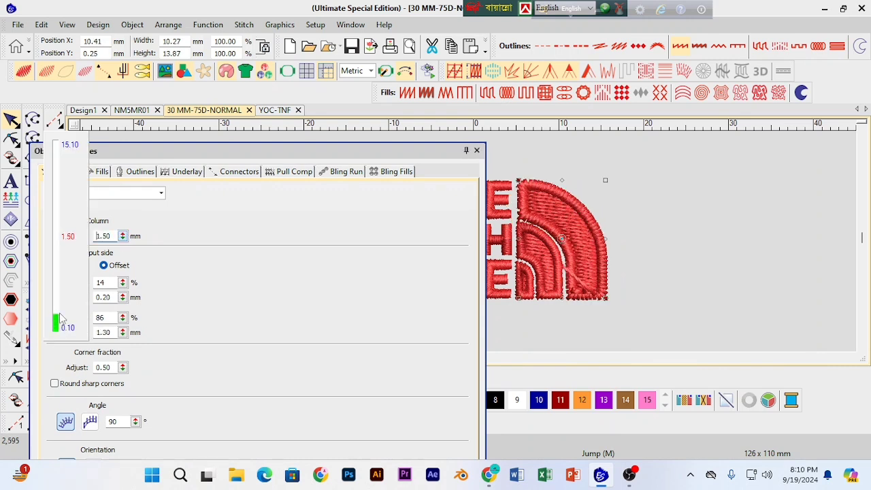
{"action": "left_click", "coordinate": [123, 238]}
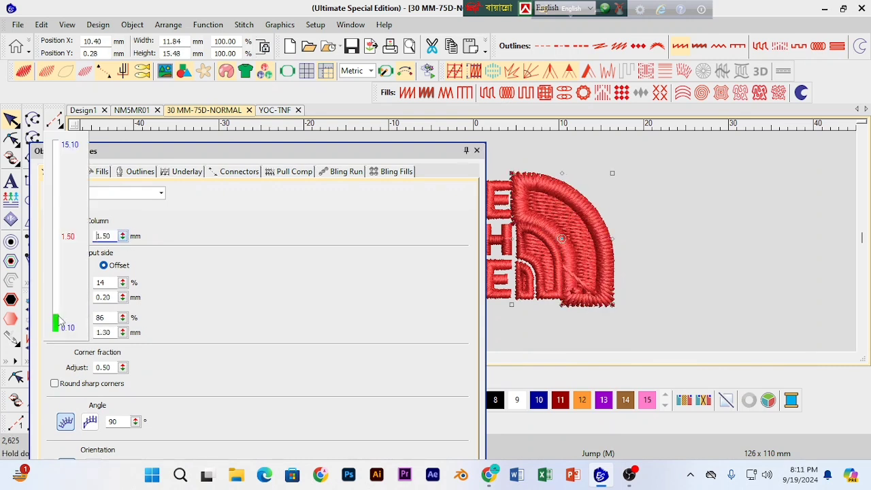
{"action": "left_click", "coordinate": [124, 238]}
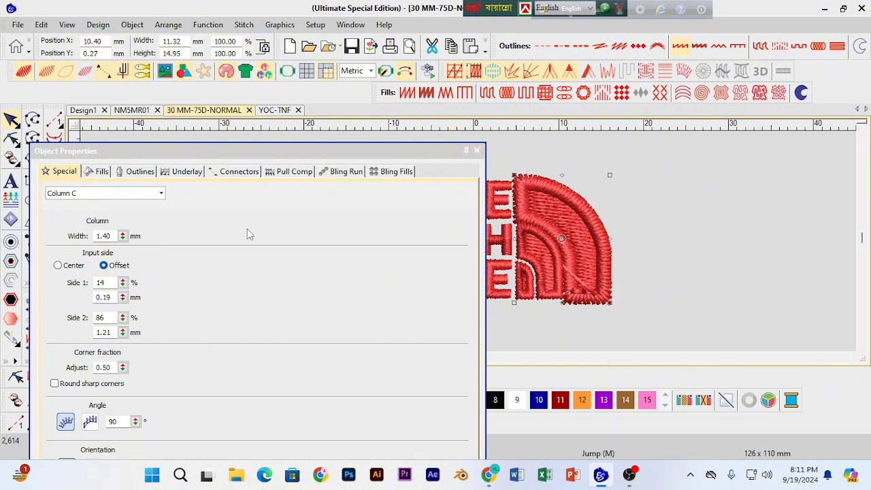
{"action": "left_click", "coordinate": [122, 238]}
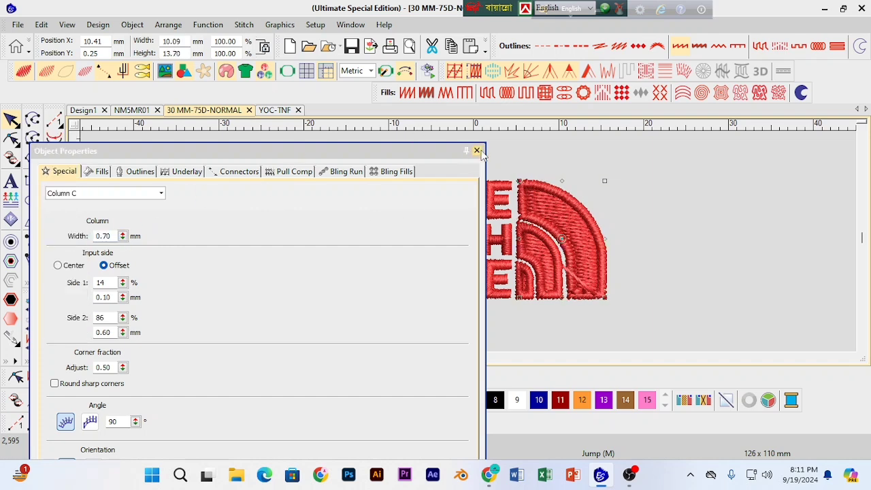
{"action": "left_click", "coordinate": [477, 150]}
Step: Examine the narrowed outer arc border and the neighbouring logo arcs and lettering up close
{"action": "scroll", "coordinate": [657, 245], "scroll_direction": "up", "scroll_amount": 1}
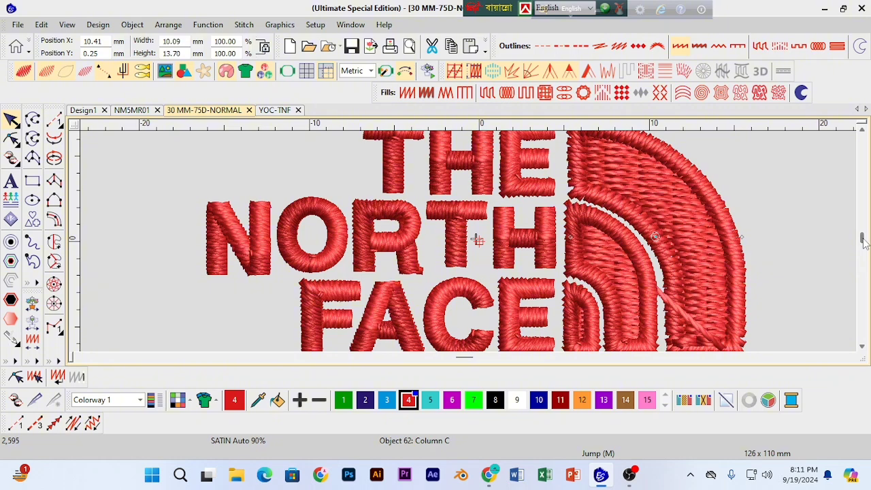
{"action": "scroll", "coordinate": [862, 242], "scroll_direction": "down", "scroll_amount": 5}
{"action": "key", "text": "shift+z"}
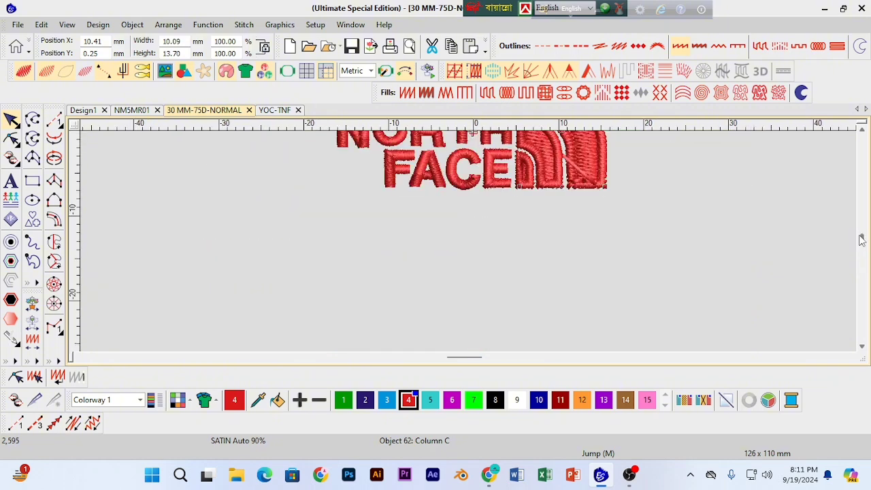
{"action": "scroll", "coordinate": [863, 240], "scroll_direction": "up", "scroll_amount": 3}
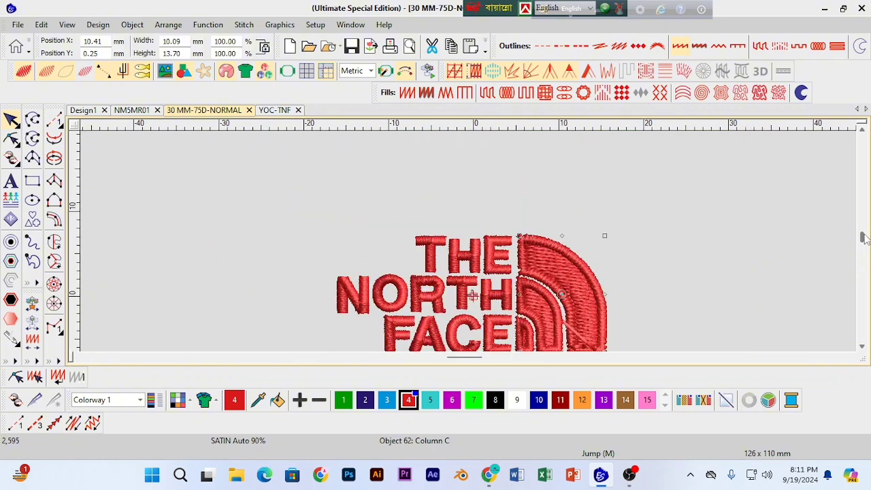
{"action": "scroll", "coordinate": [862, 238], "scroll_direction": "down", "scroll_amount": 3}
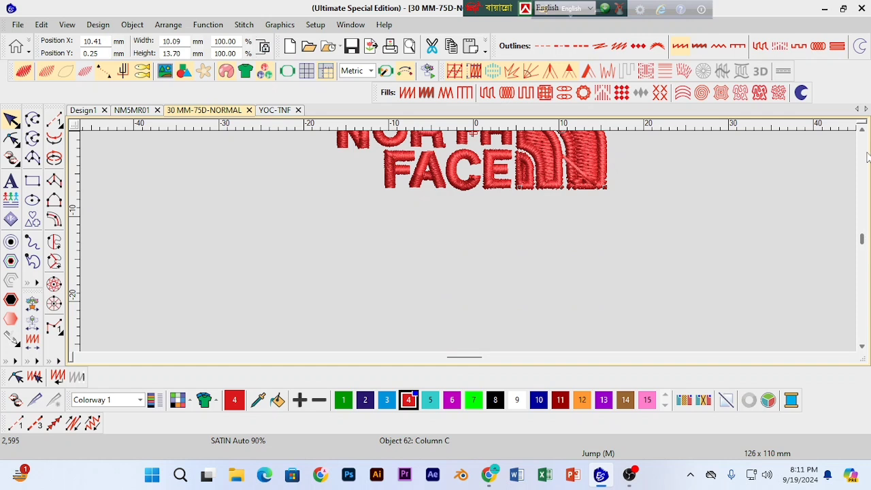
{"action": "scroll", "coordinate": [864, 139], "scroll_direction": "up", "scroll_amount": 3}
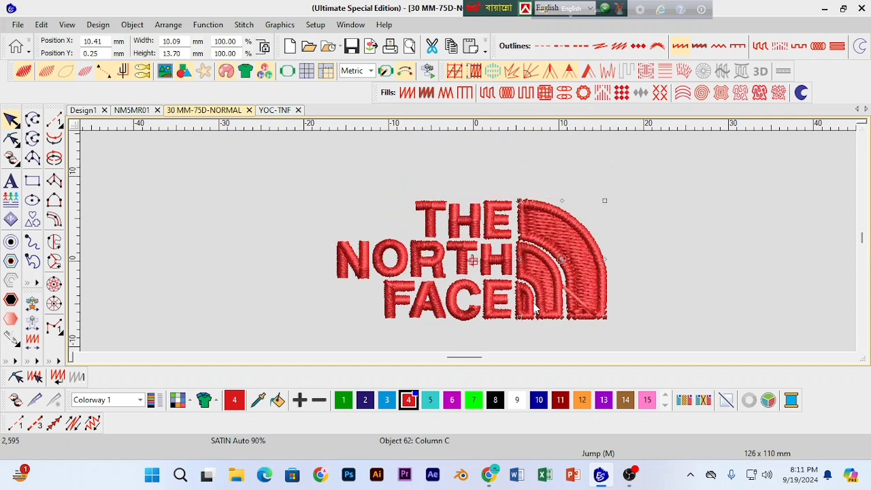
{"action": "key", "text": "plus"}
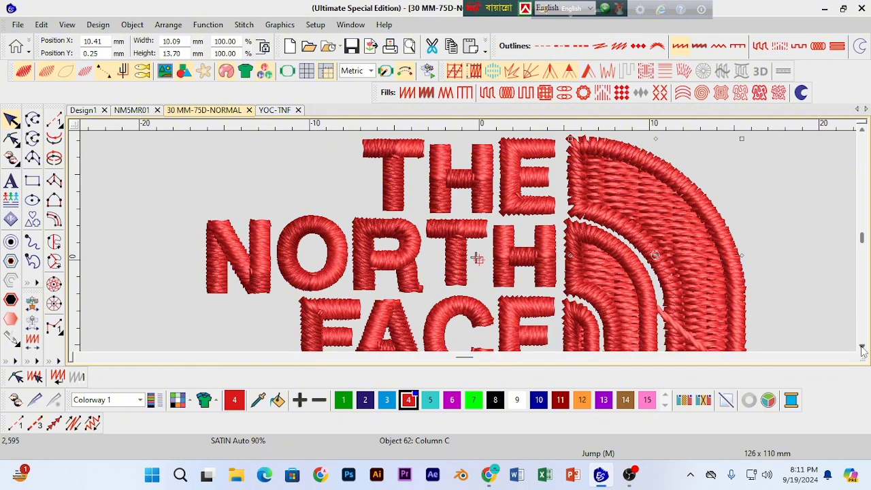
{"action": "scroll", "coordinate": [862, 347], "scroll_direction": "down", "scroll_amount": 2}
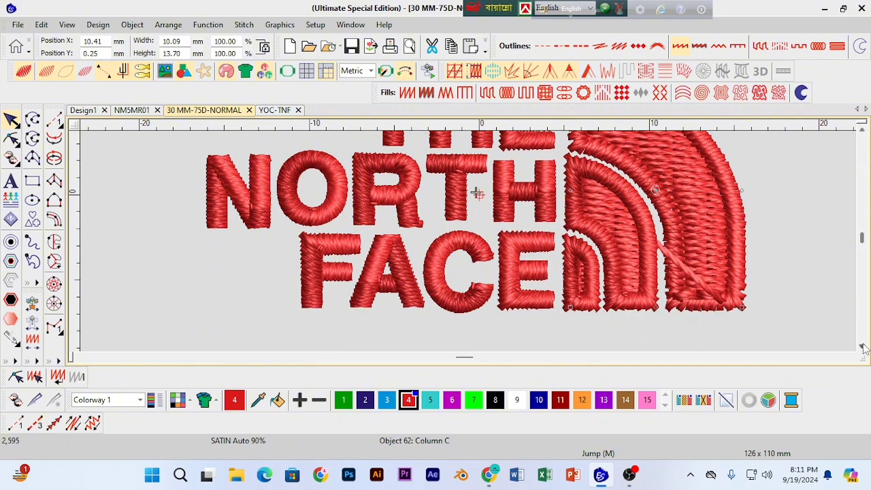
Step: Pull the Column C border of the innermost small arc off its fill and place it below the letter C of FACE
{"action": "left_click", "coordinate": [593, 302]}
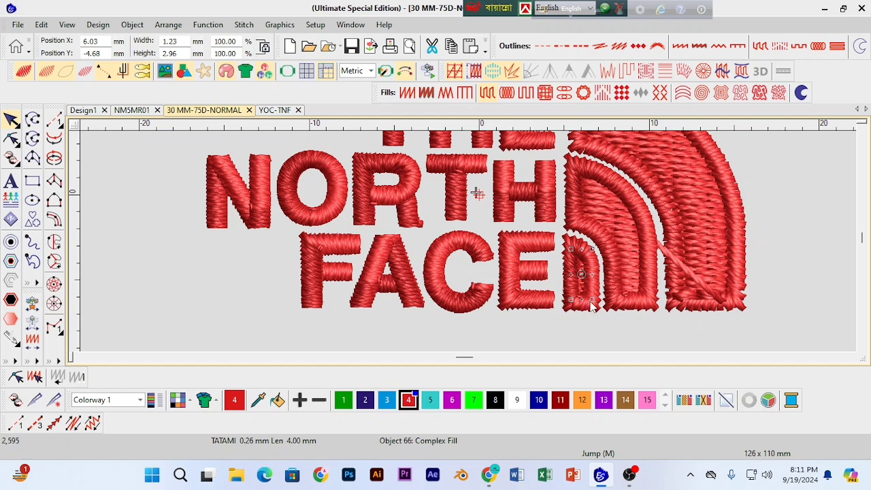
{"action": "key", "text": "z"}
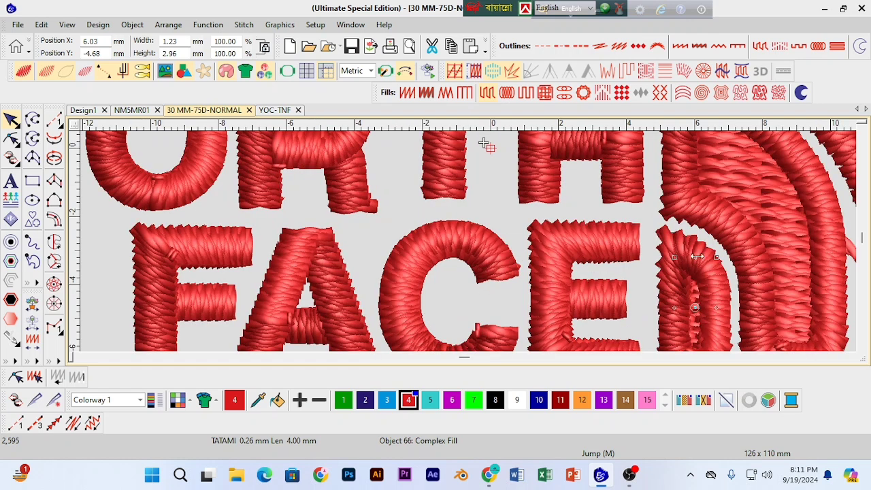
{"action": "left_click", "coordinate": [862, 348]}
{"action": "left_click", "coordinate": [862, 348]}
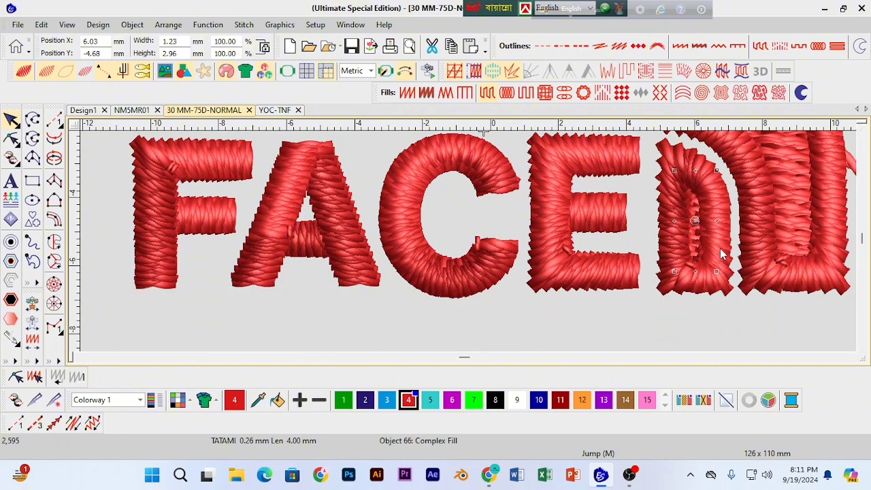
{"action": "left_click_drag", "start_coordinate": [694, 218], "coordinate": [611, 325]}
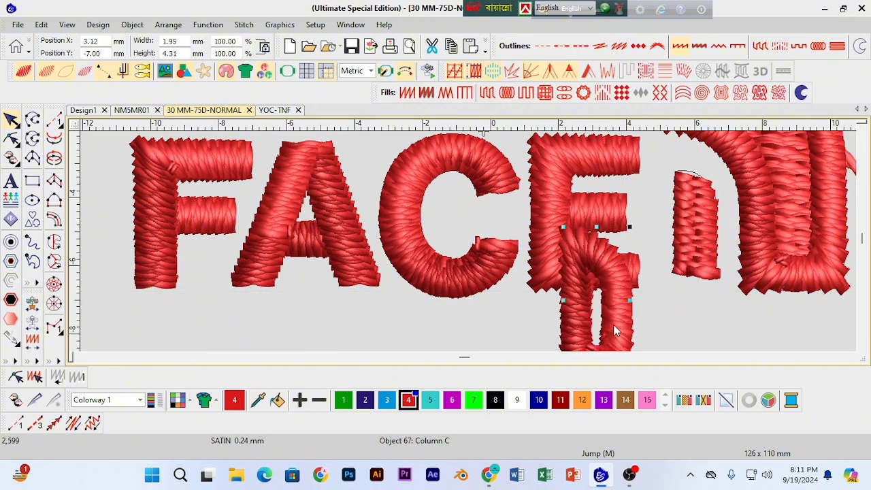
{"action": "left_click", "coordinate": [862, 349]}
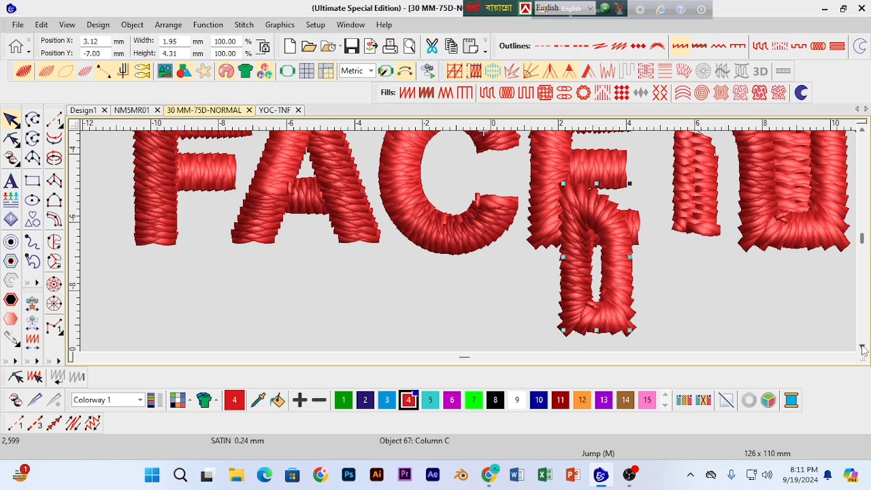
{"action": "left_click_drag", "start_coordinate": [609, 272], "coordinate": [510, 298]}
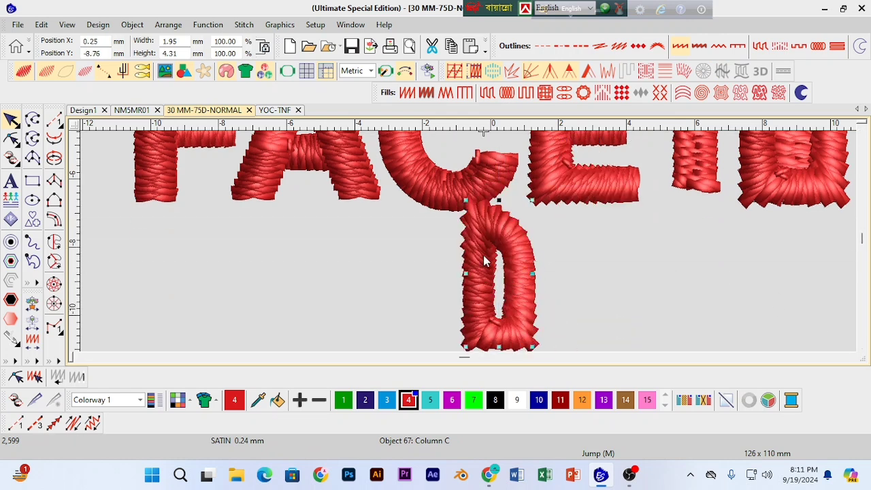
Step: Check the detached border's outline without its stitches and move the border beneath the letter E of FACE
{"action": "key", "text": "s"}
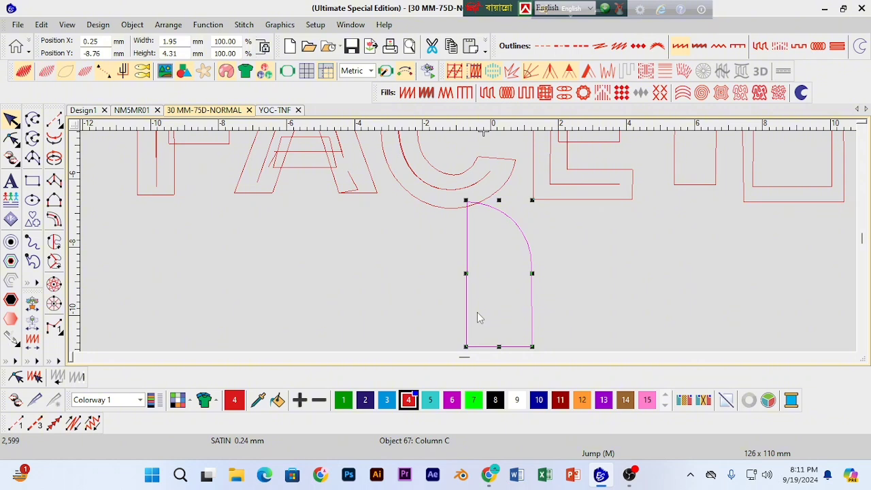
{"action": "key", "text": "s"}
{"action": "scroll", "coordinate": [525, 320], "scroll_direction": "up", "scroll_amount": 3}
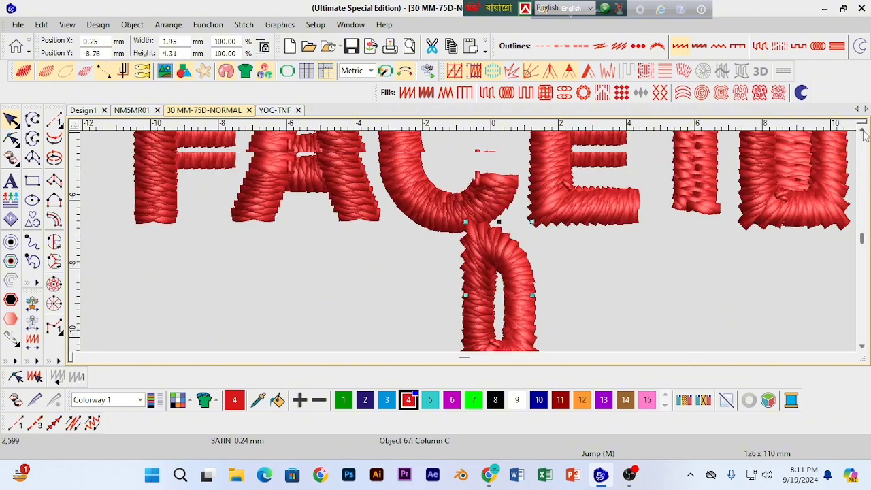
{"action": "left_click_drag", "start_coordinate": [525, 319], "coordinate": [604, 299]}
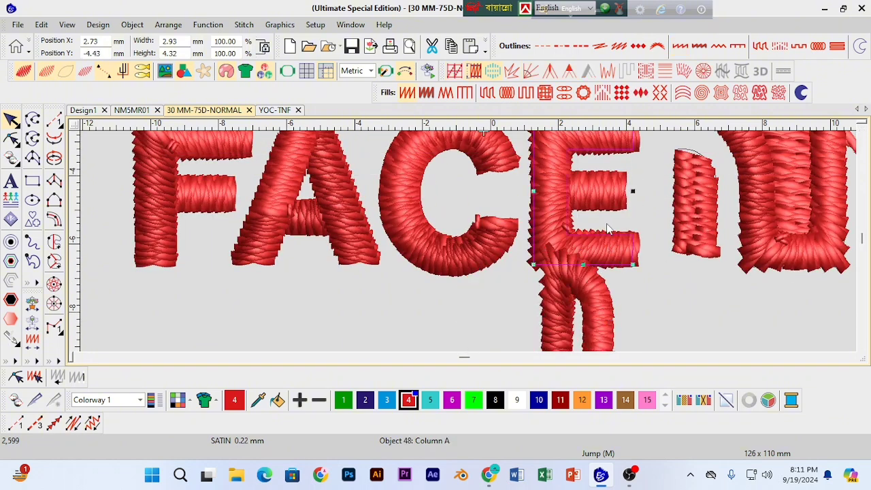
Step: Delete all satin and run pieces of the letter E in FACE and move the detached border into the cleared space
{"action": "left_click", "coordinate": [593, 197]}
{"action": "key", "text": "Delete"}
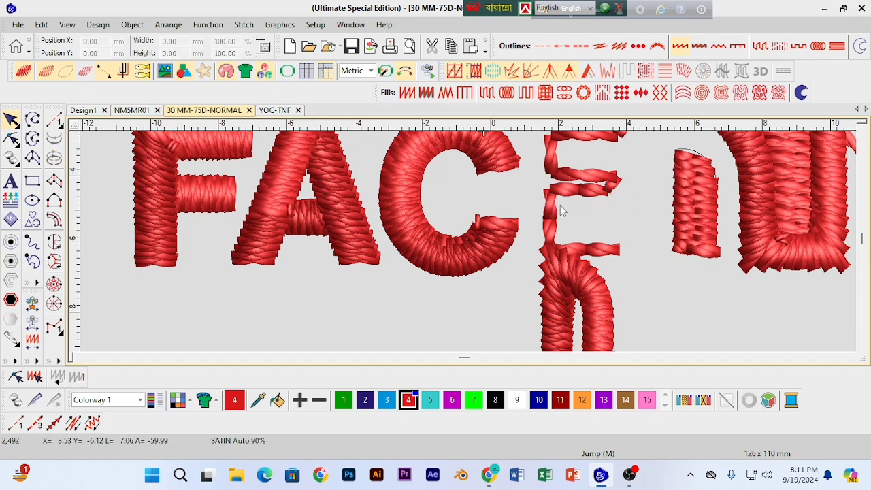
{"action": "left_click", "coordinate": [559, 205]}
{"action": "key", "text": "Delete"}
{"action": "left_click", "coordinate": [550, 169]}
{"action": "key", "text": "Delete"}
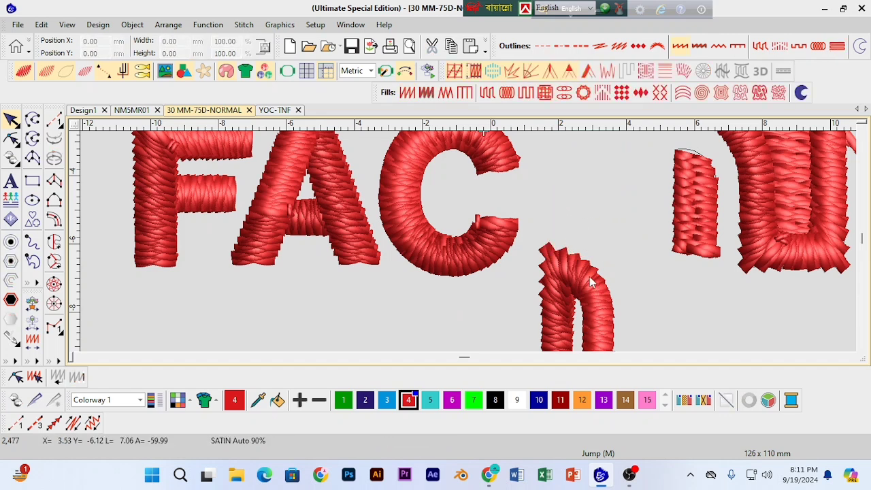
{"action": "left_click_drag", "start_coordinate": [601, 299], "coordinate": [676, 200]}
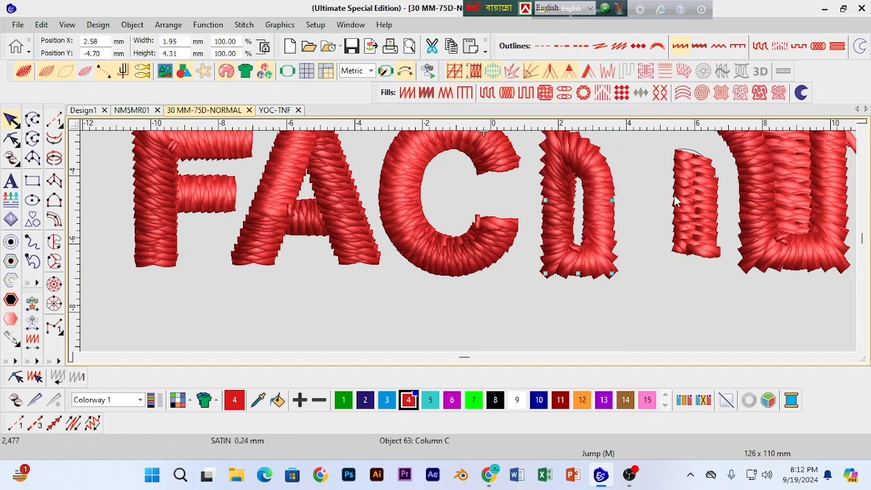
Step: Change the innermost small arc's complex fill to satin and set its stitch spacing to 0.42 mm
{"action": "left_click", "coordinate": [697, 204]}
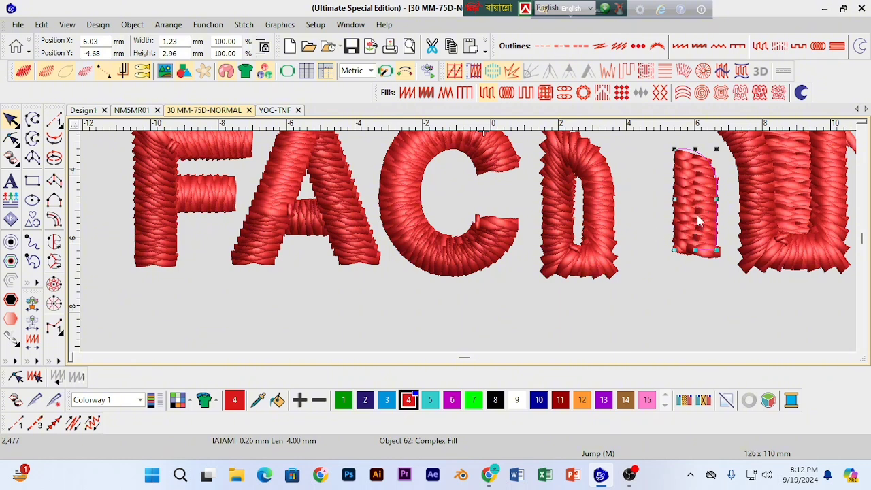
{"action": "left_click", "coordinate": [407, 93]}
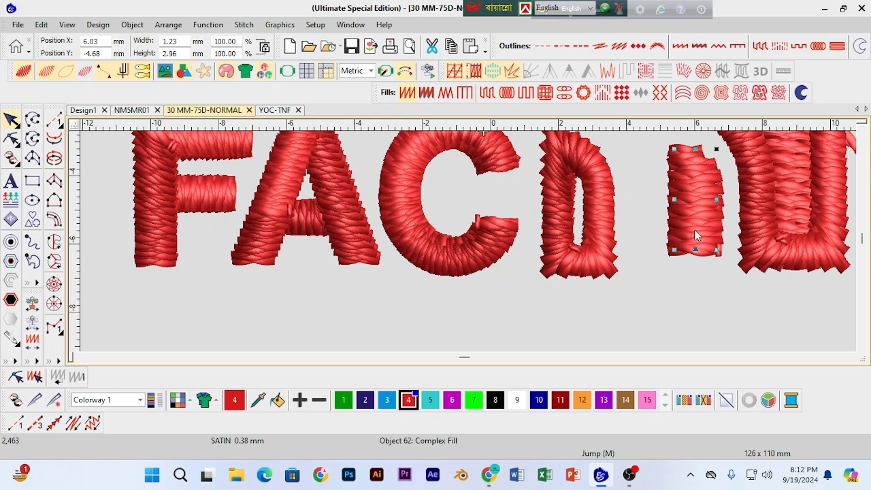
{"action": "key", "text": "alt+Return"}
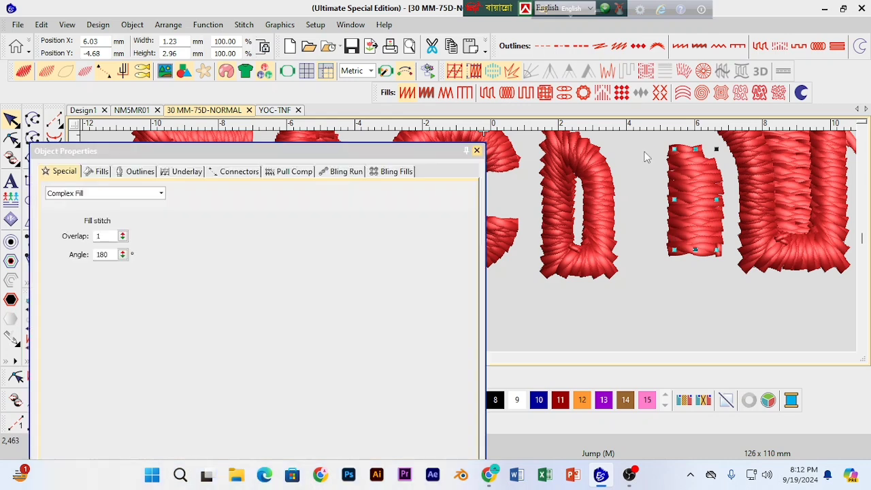
{"action": "left_click", "coordinate": [102, 172]}
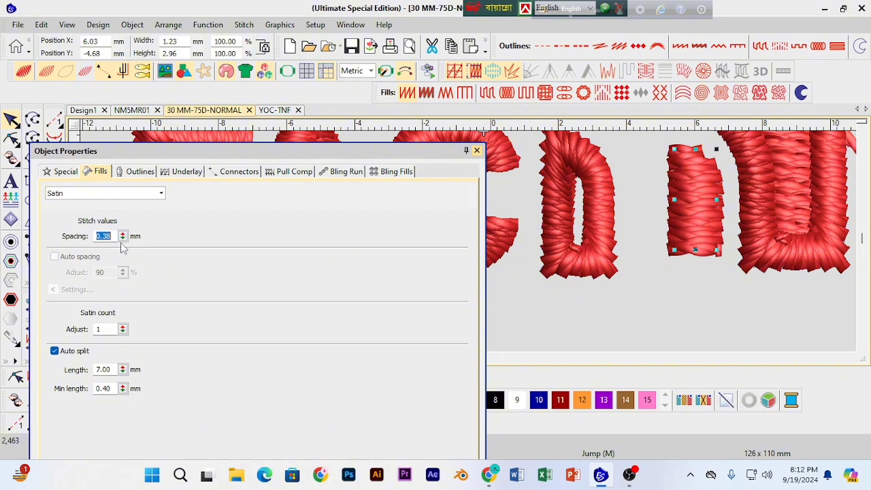
{"action": "left_click_drag", "start_coordinate": [123, 235], "coordinate": [63, 284]}
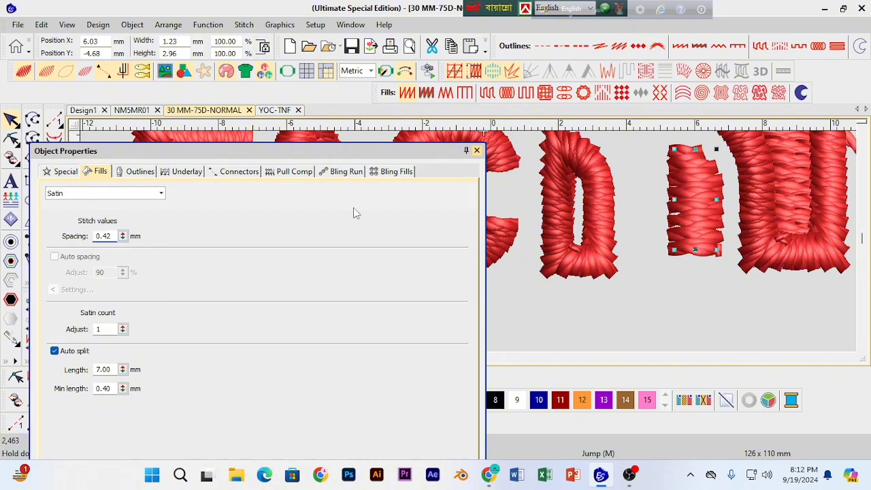
{"action": "left_click", "coordinate": [476, 150]}
{"action": "left_click", "coordinate": [11, 242]}
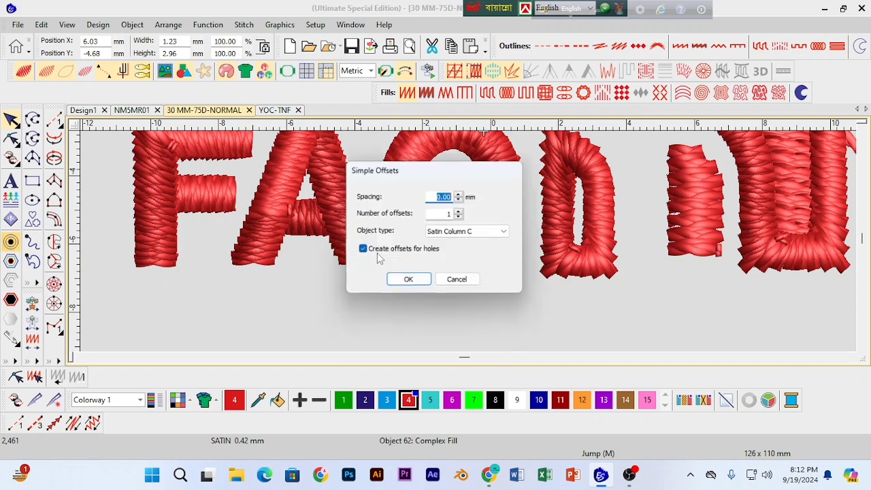
{"action": "left_click", "coordinate": [471, 232]}
{"action": "left_click", "coordinate": [468, 233]}
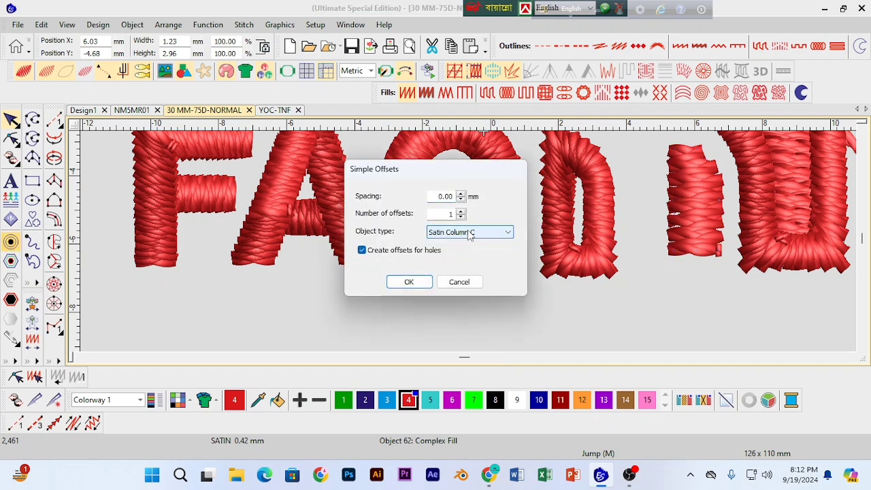
{"action": "left_click", "coordinate": [460, 282]}
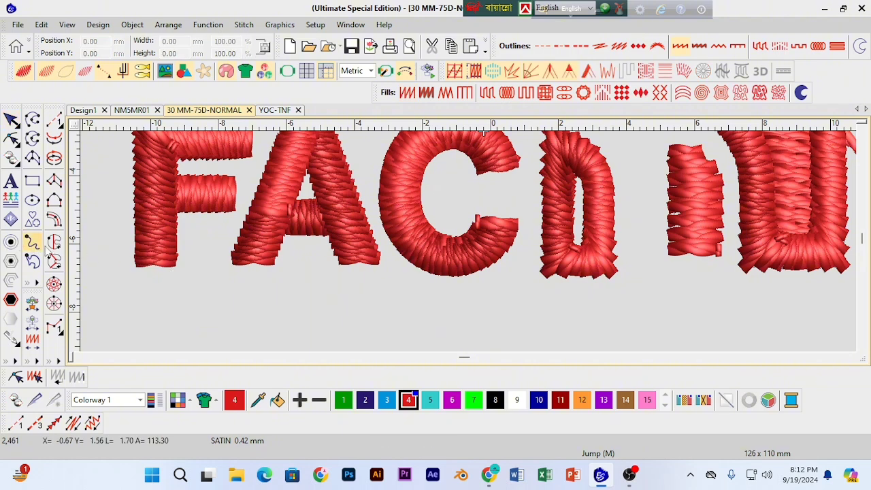
Step: Set the Column C width to 0.80 mm and recheck the setting, leaving the tool without digitizing a column
{"action": "double_click", "coordinate": [56, 219]}
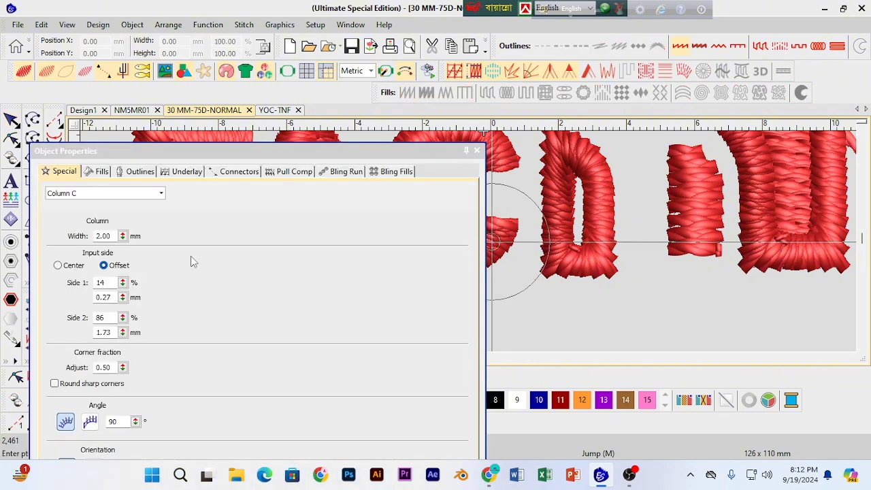
{"action": "double_click", "coordinate": [113, 234]}
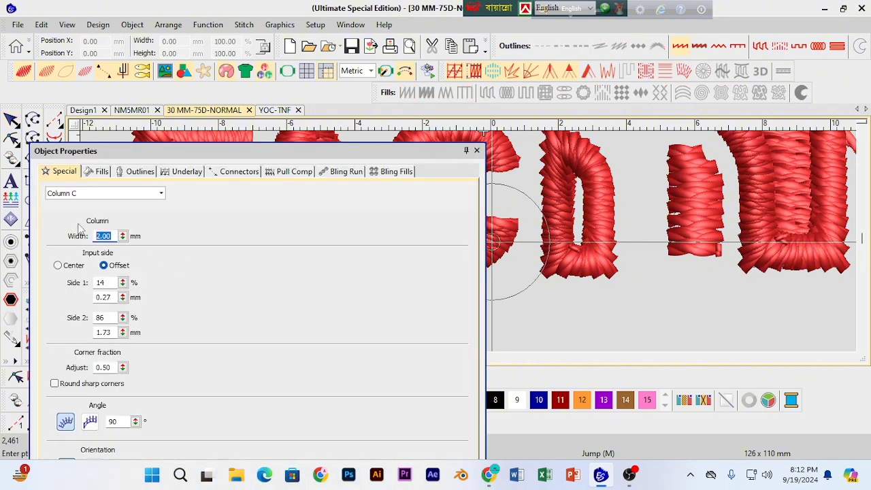
{"action": "type", "text": "0.80"}
{"action": "key", "text": "Return"}
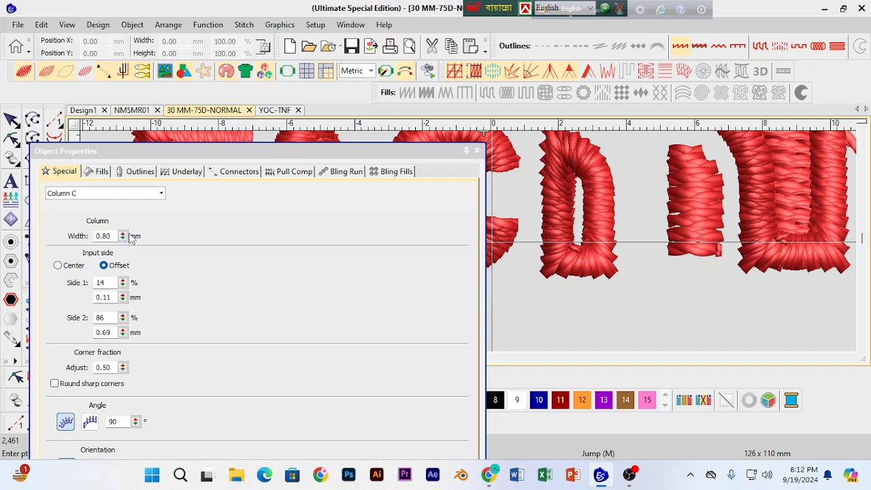
{"action": "left_click", "coordinate": [476, 150]}
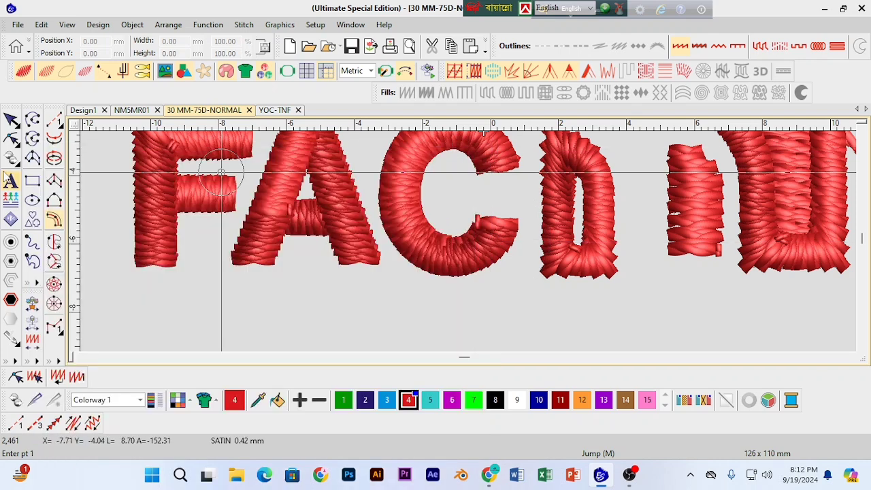
{"action": "left_click", "coordinate": [11, 120]}
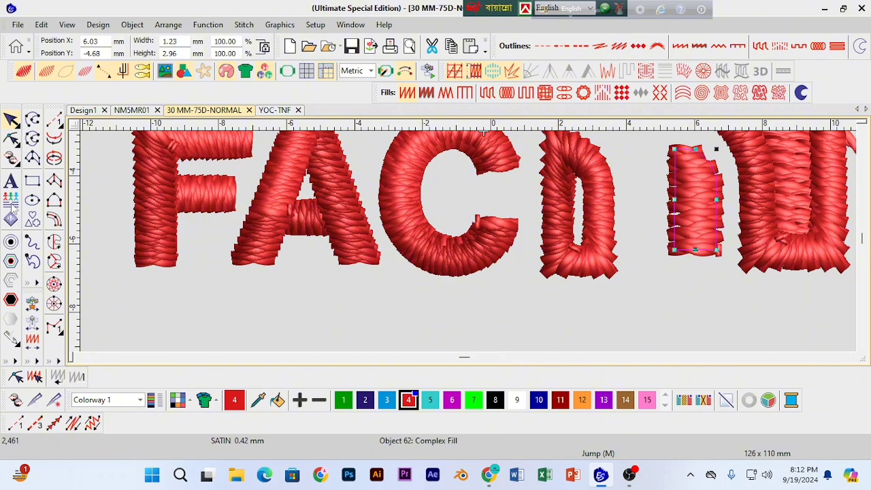
{"action": "double_click", "coordinate": [55, 220]}
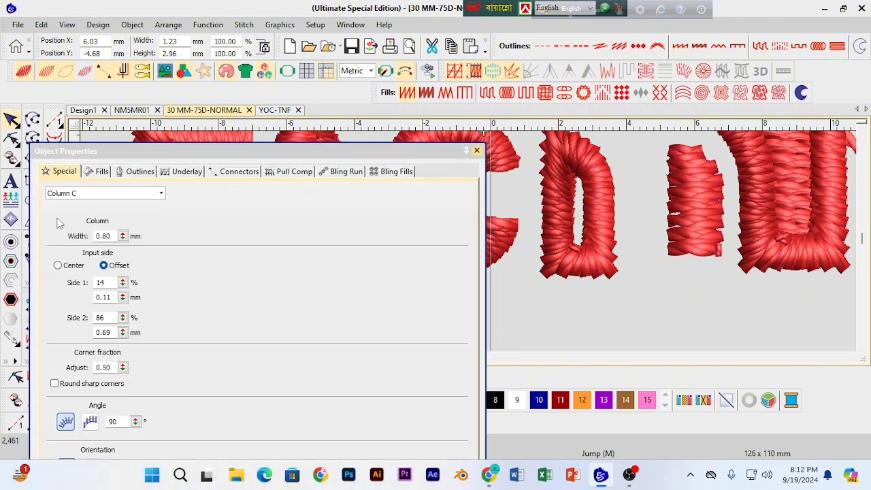
{"action": "left_click", "coordinate": [476, 151]}
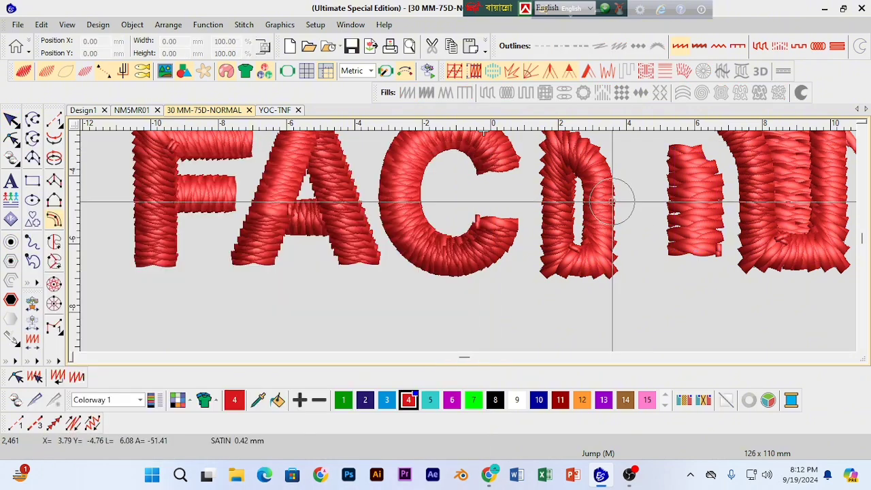
{"action": "scroll", "coordinate": [612, 202], "scroll_direction": "down", "scroll_amount": 2}
{"action": "scroll", "coordinate": [530, 224], "scroll_direction": "down", "scroll_amount": 2}
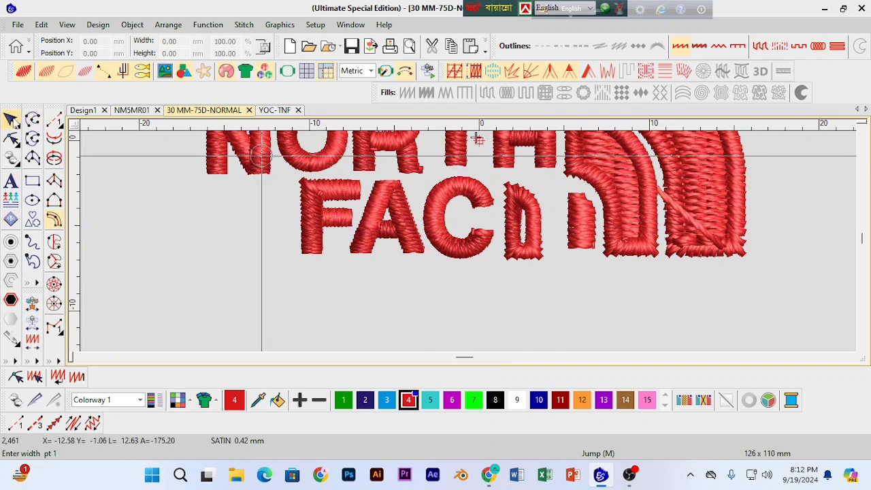
{"action": "key", "text": "Escape"}
Step: Try to create a Satin Column C simple offset around the innermost small arc's satin fill
{"action": "left_click", "coordinate": [590, 199]}
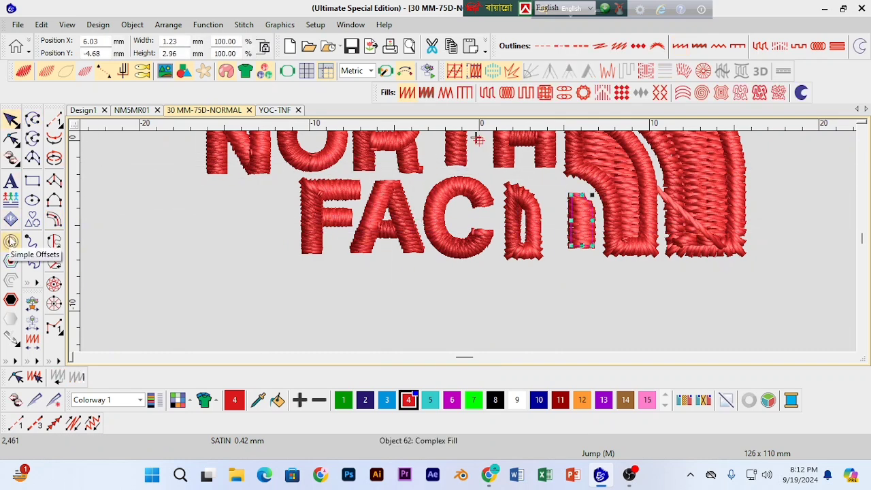
{"action": "left_click", "coordinate": [11, 241]}
{"action": "left_click_drag", "start_coordinate": [440, 179], "coordinate": [341, 194]}
{"action": "left_click", "coordinate": [310, 297]}
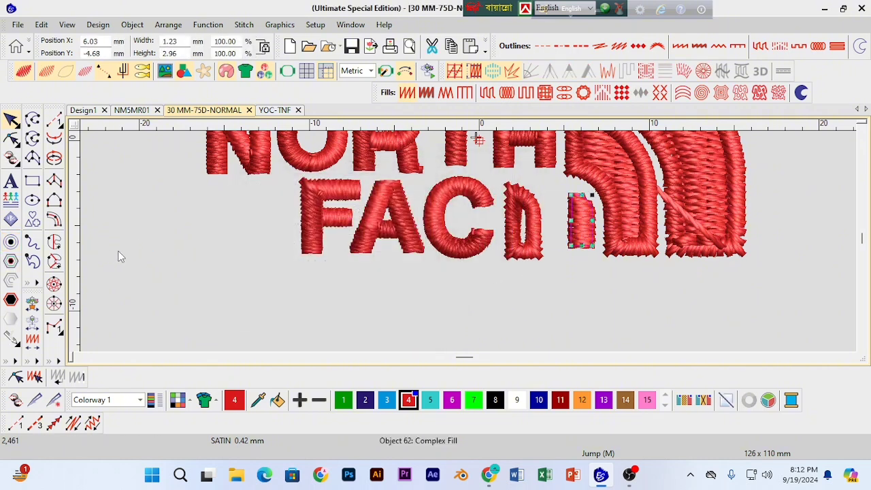
{"action": "left_click", "coordinate": [11, 242]}
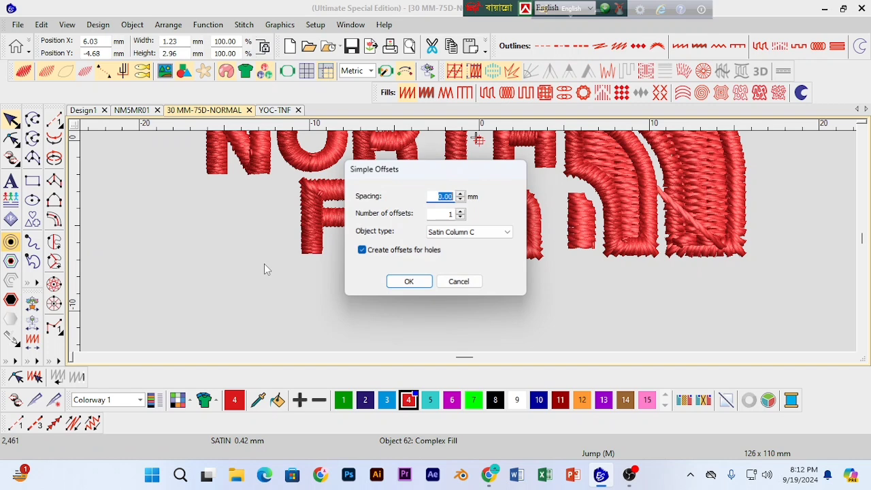
{"action": "left_click", "coordinate": [405, 282]}
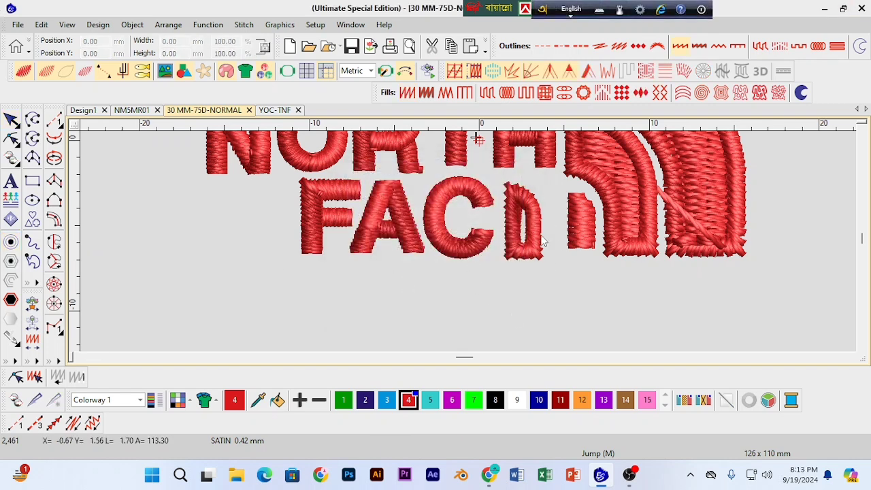
Step: Try to create a Triple Run simple offset around the innermost small arc's satin fill
{"action": "left_click", "coordinate": [851, 358]}
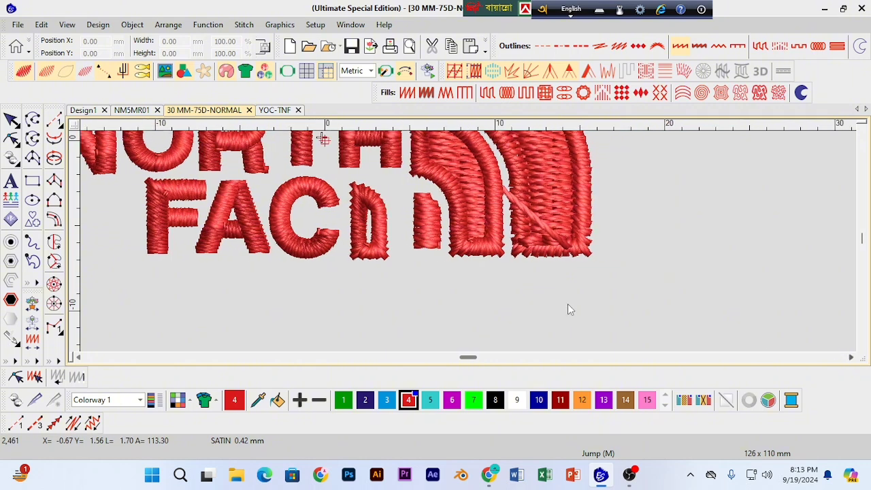
{"action": "left_click", "coordinate": [430, 234]}
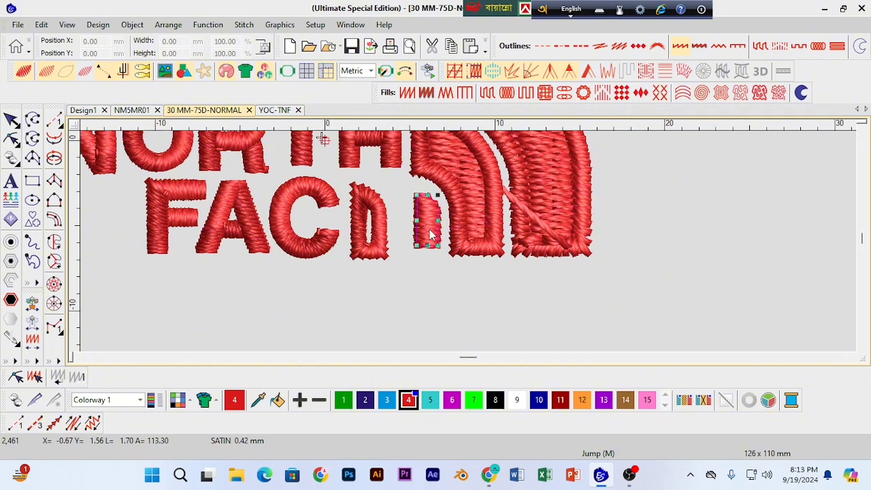
{"action": "left_click", "coordinate": [10, 242]}
{"action": "left_click", "coordinate": [477, 232]}
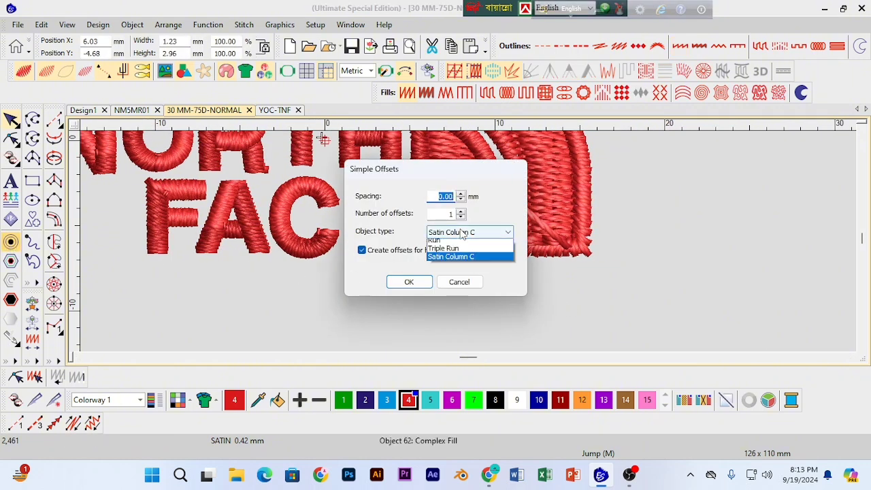
{"action": "left_click", "coordinate": [449, 164]}
{"action": "left_click_drag", "start_coordinate": [464, 169], "coordinate": [767, 178]}
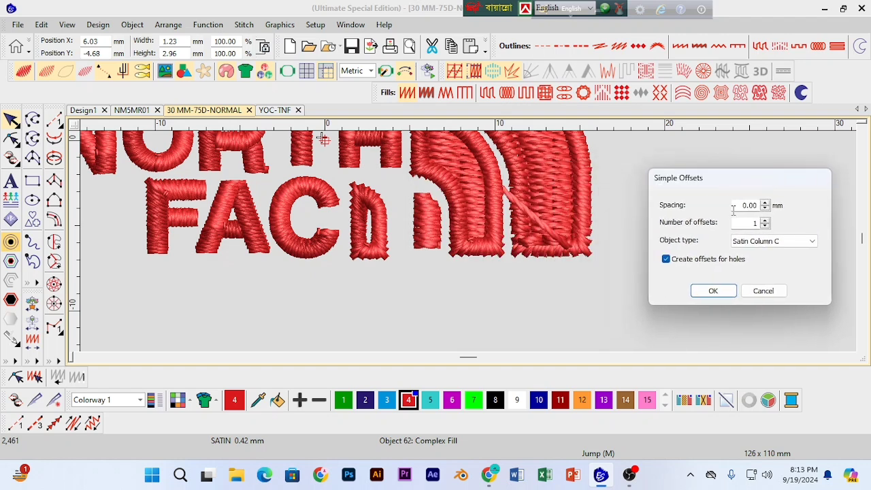
{"action": "left_click", "coordinate": [773, 240]}
{"action": "left_click", "coordinate": [755, 261]}
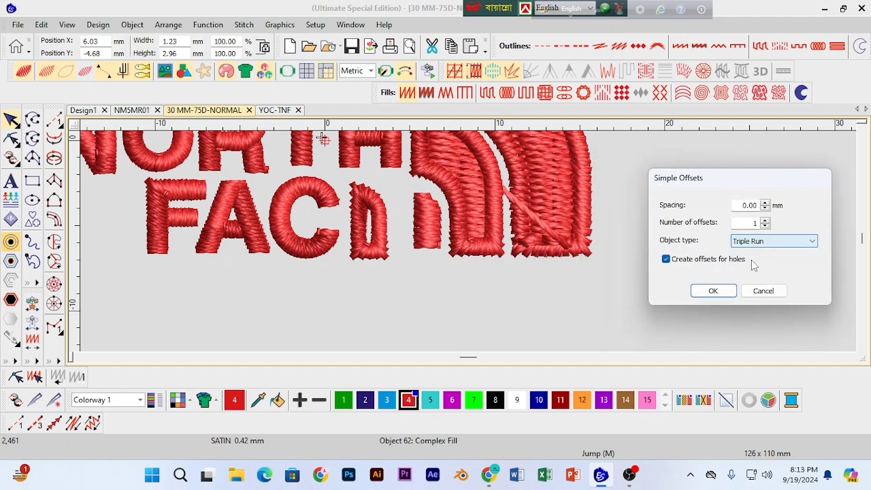
{"action": "left_click", "coordinate": [713, 291]}
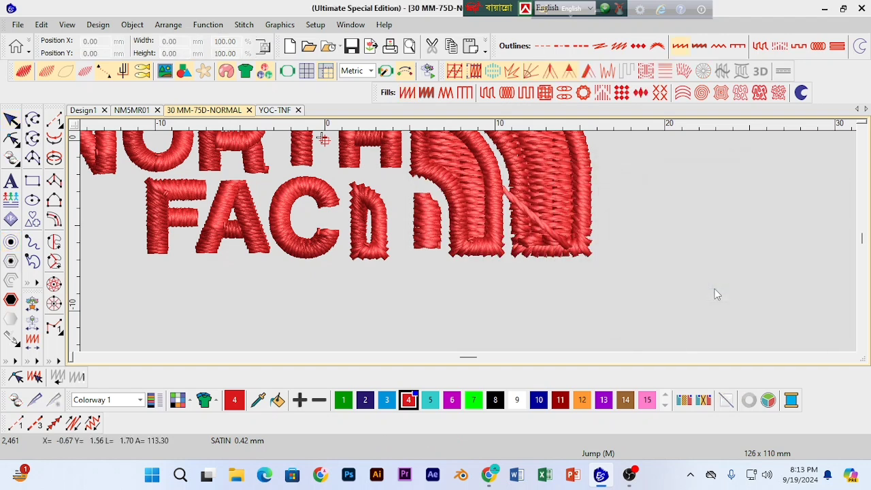
Step: Move the innermost small arc's fill below the middle arc and change it from satin to tatami
{"action": "left_click_drag", "start_coordinate": [425, 227], "coordinate": [535, 243]}
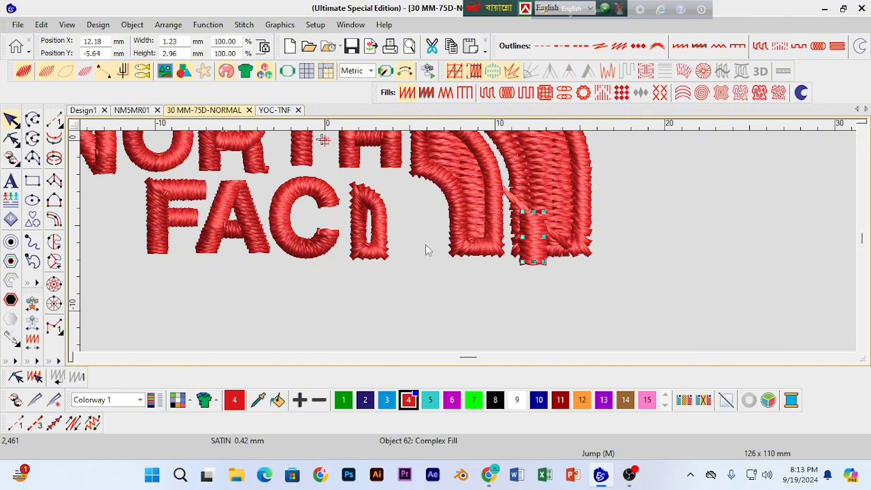
{"action": "key", "text": "shift+z"}
{"action": "left_click", "coordinate": [700, 209]}
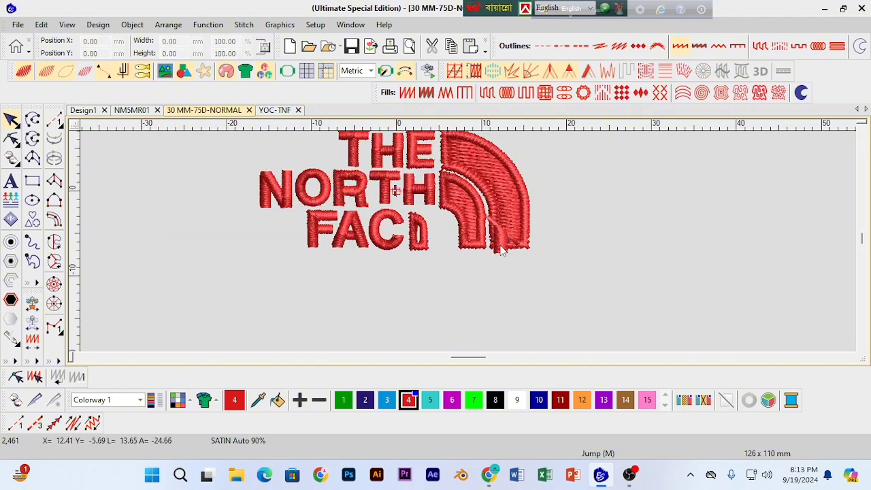
{"action": "left_click_drag", "start_coordinate": [500, 251], "coordinate": [466, 274]}
{"action": "key", "text": "z"}
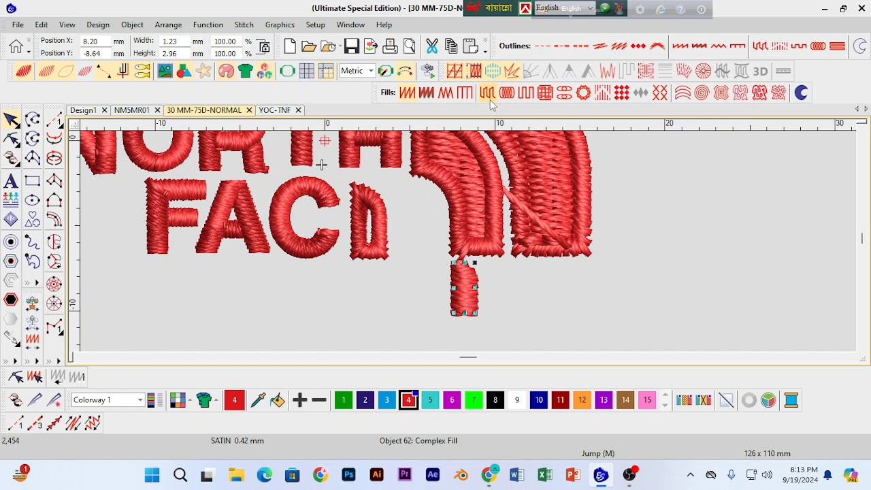
{"action": "left_click", "coordinate": [265, 315]}
{"action": "left_click", "coordinate": [466, 293]}
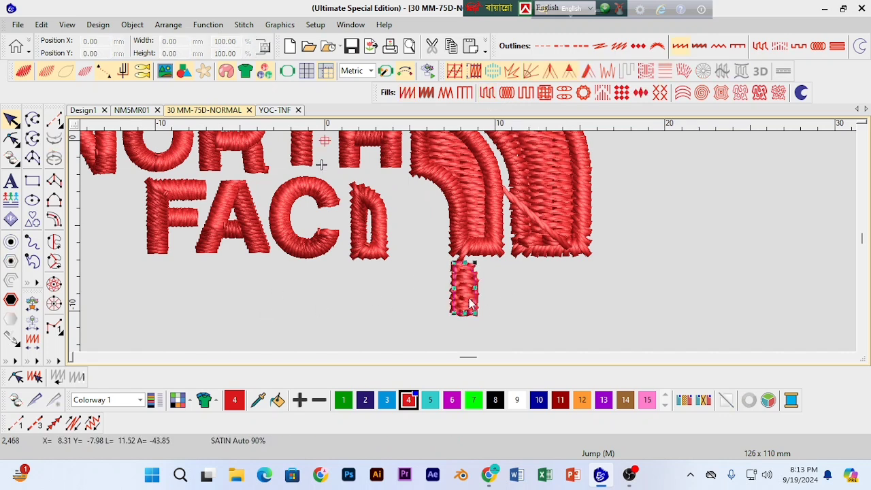
Step: Try a Triple Run simple offset around the moved tatami fill below the middle arc
{"action": "left_click", "coordinate": [11, 241]}
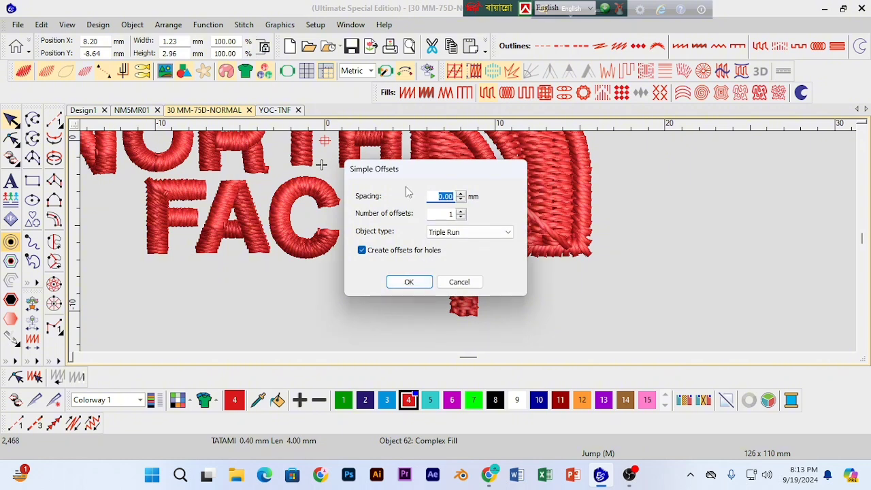
{"action": "left_click_drag", "start_coordinate": [408, 178], "coordinate": [696, 185]}
{"action": "left_click", "coordinate": [693, 291]}
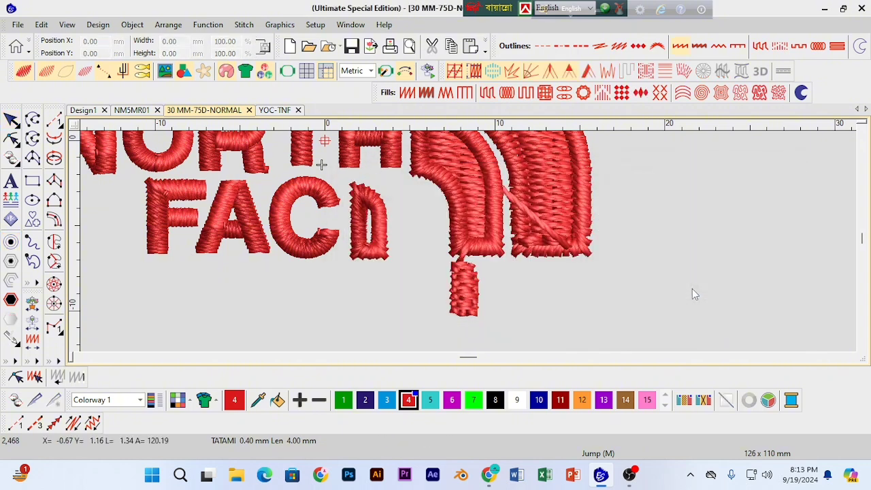
Step: Delete all embroidery objects of THE NORTH FACE design and display the black-and-white logo artwork
{"action": "scroll", "coordinate": [693, 294], "scroll_direction": "down", "scroll_amount": 3}
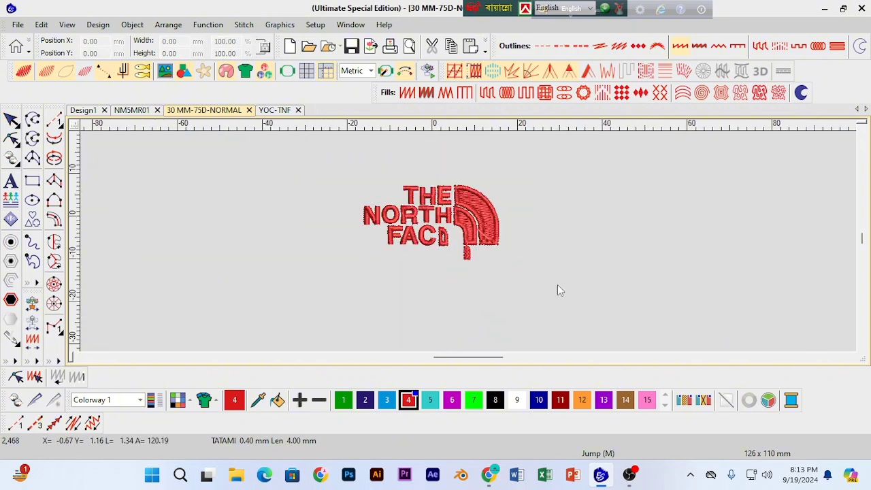
{"action": "scroll", "coordinate": [379, 199], "scroll_direction": "up", "scroll_amount": 2}
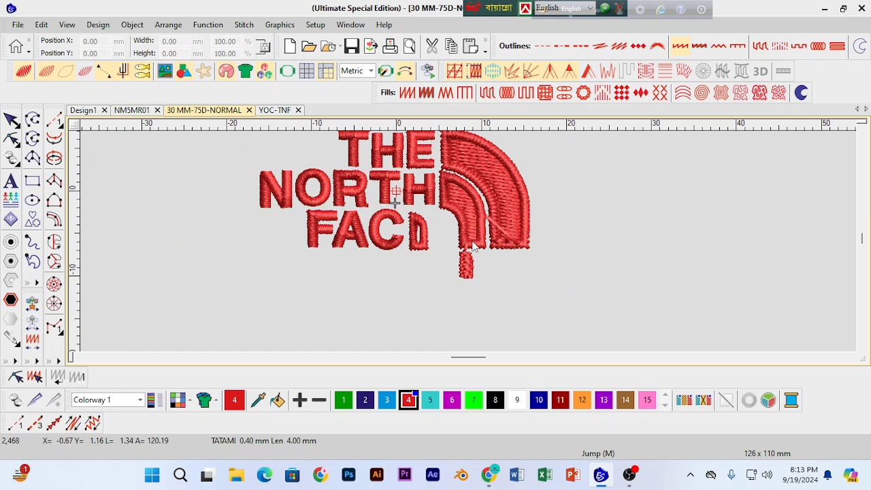
{"action": "scroll", "coordinate": [466, 244], "scroll_direction": "down", "scroll_amount": 2}
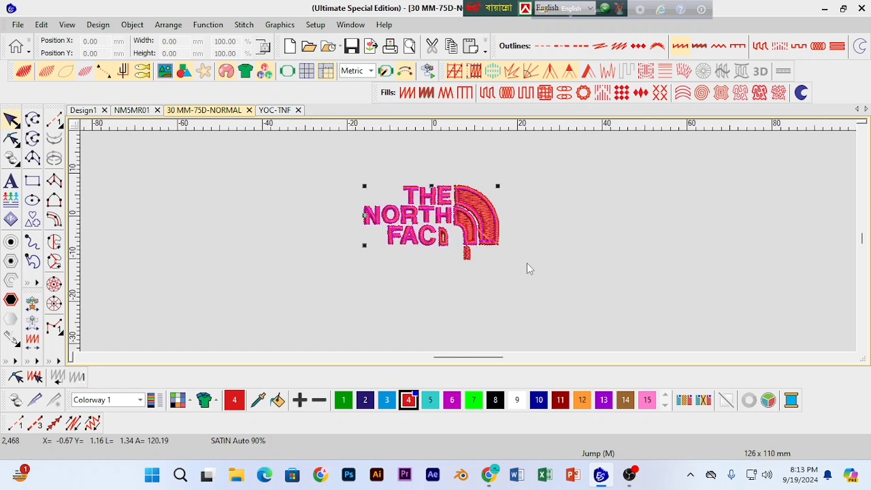
{"action": "left_click_drag", "start_coordinate": [311, 162], "coordinate": [526, 298]}
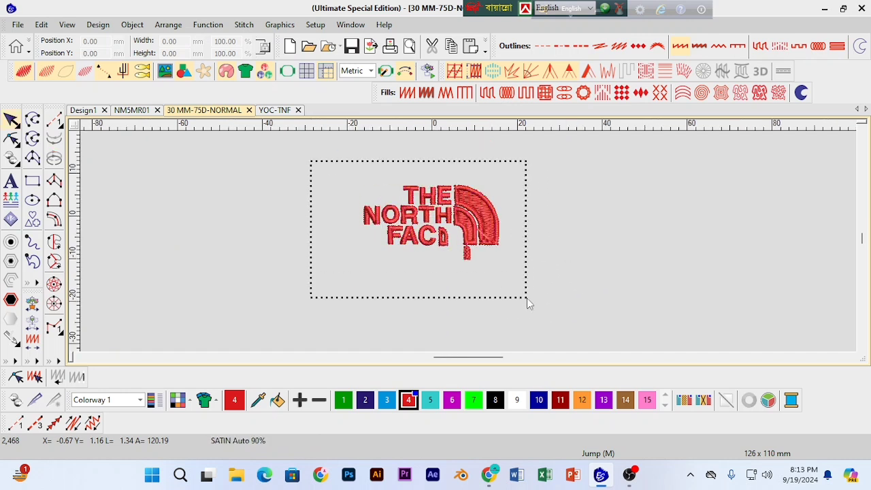
{"action": "key", "text": "Delete"}
{"action": "key", "text": "ctrl+v"}
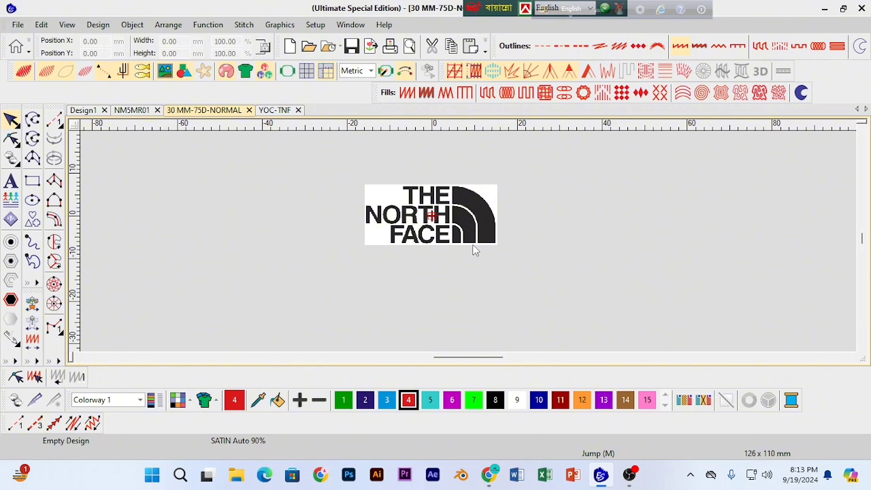
Step: Measure the logo artwork's width from the outer arc's edge to the letter N of NORTH
{"action": "scroll", "coordinate": [472, 249], "scroll_direction": "up", "scroll_amount": 2}
{"action": "key", "text": "m"}
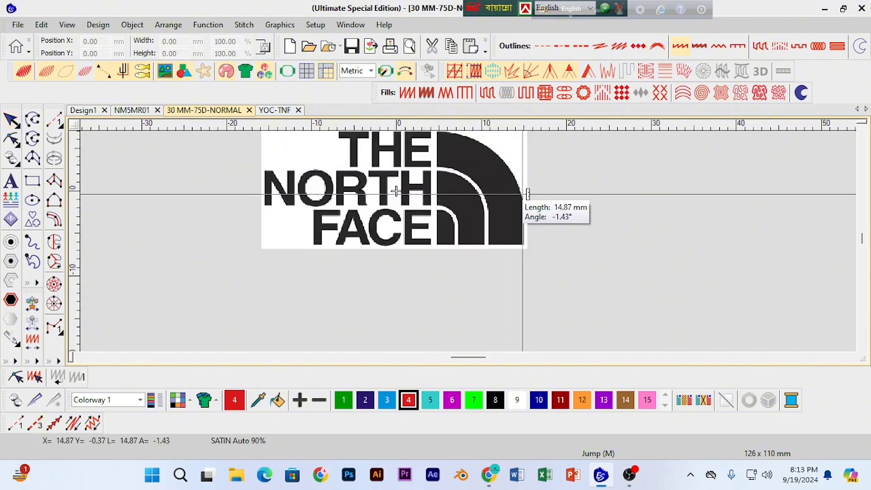
{"action": "left_click_drag", "start_coordinate": [524, 195], "coordinate": [264, 185]}
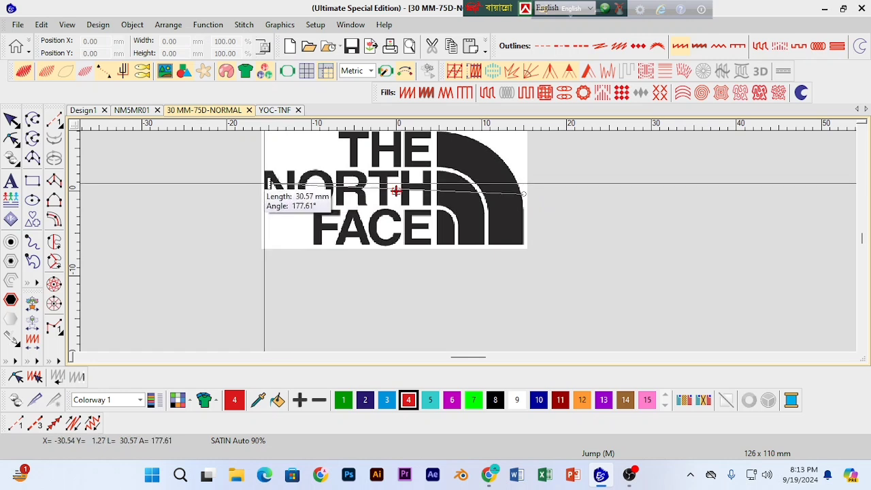
{"action": "left_click", "coordinate": [863, 130]}
{"action": "key", "text": "Escape"}
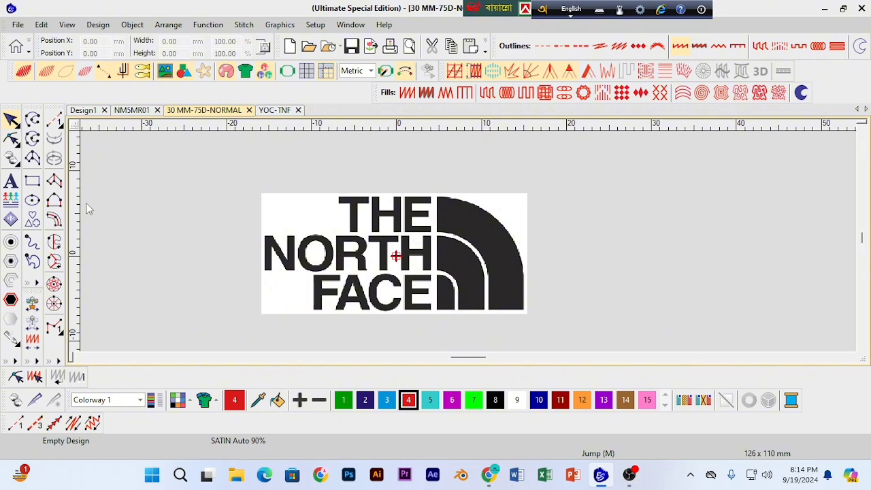
Step: Create embroidery lettering with the text THE in the Block2 font and place it over the artwork's word THE
{"action": "left_click", "coordinate": [11, 183]}
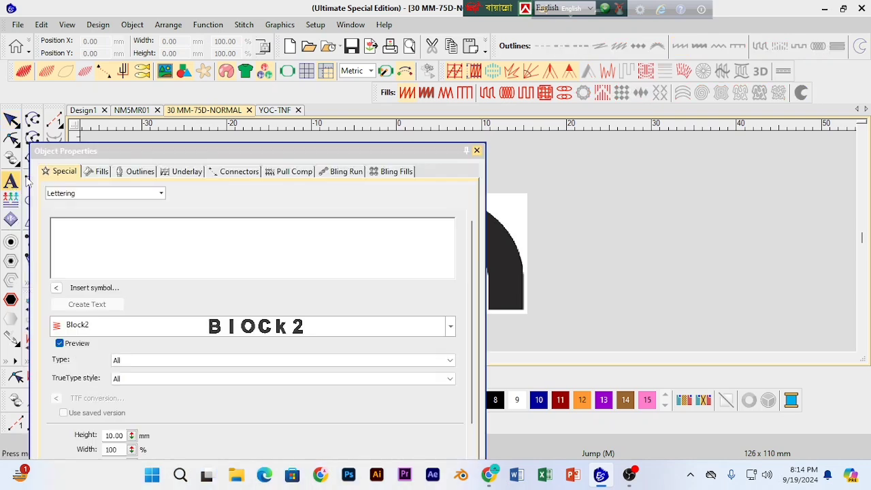
{"action": "left_click_drag", "start_coordinate": [180, 151], "coordinate": [643, 141]}
{"action": "left_click_drag", "start_coordinate": [468, 357], "coordinate": [474, 360]}
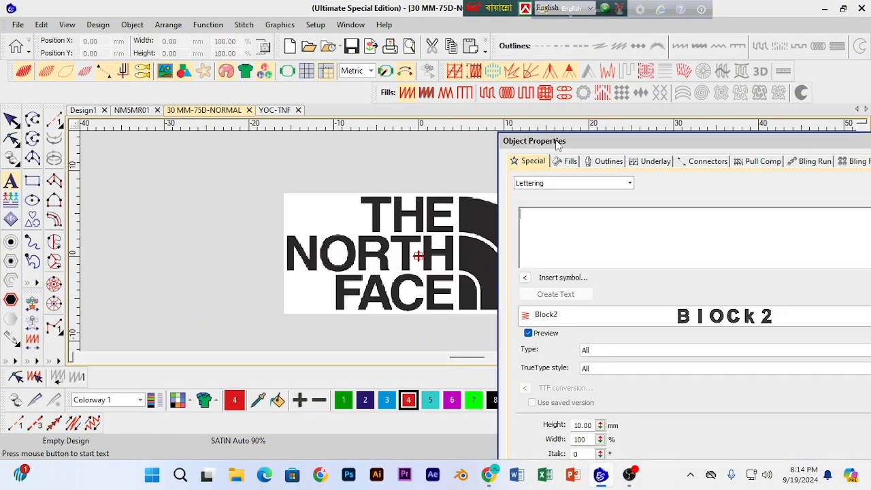
{"action": "left_click", "coordinate": [642, 224]}
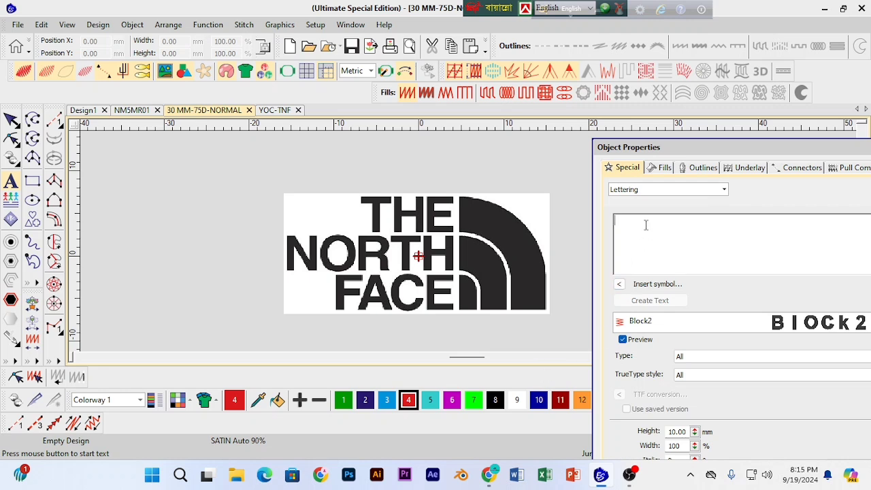
{"action": "type", "text": "TH"}
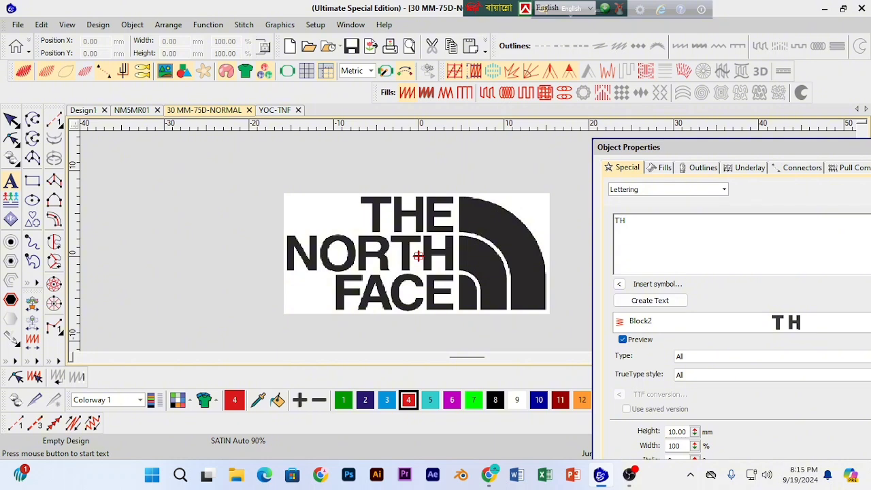
{"action": "type", "text": "E"}
{"action": "left_click_drag", "start_coordinate": [709, 149], "coordinate": [633, 138]}
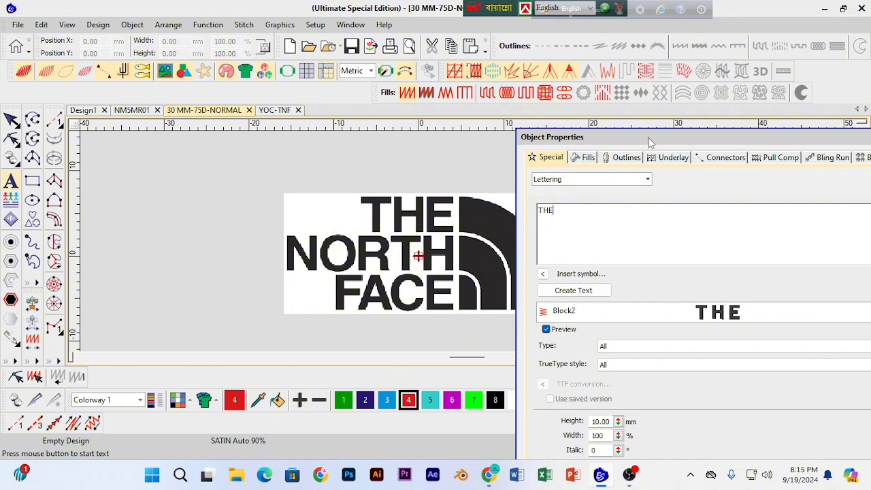
{"action": "left_click_drag", "start_coordinate": [649, 141], "coordinate": [635, 140]}
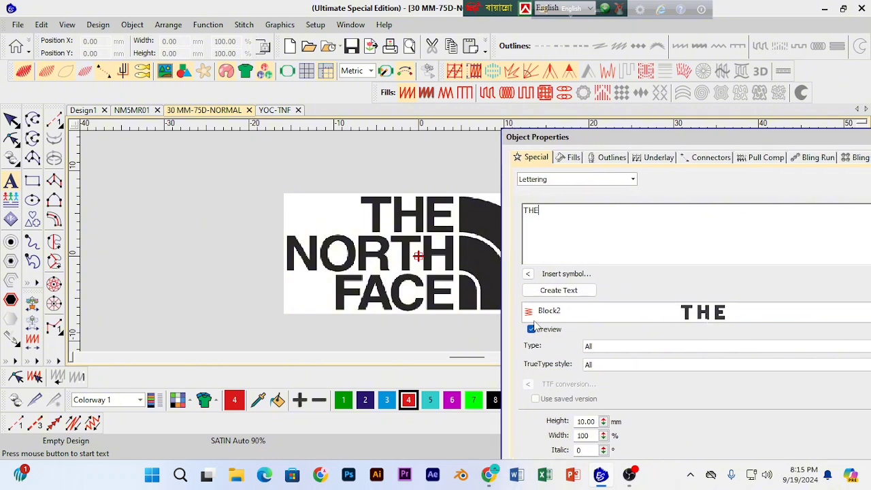
{"action": "left_click", "coordinate": [556, 290]}
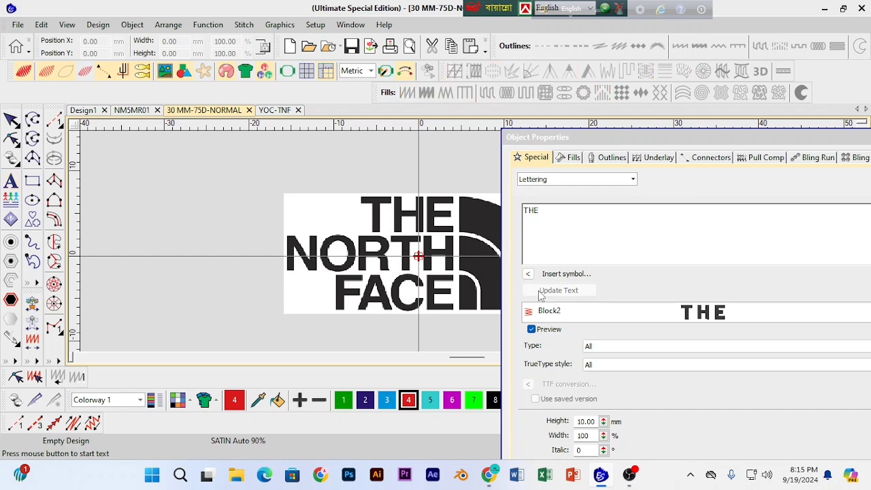
{"action": "left_click_drag", "start_coordinate": [657, 140], "coordinate": [582, 148]}
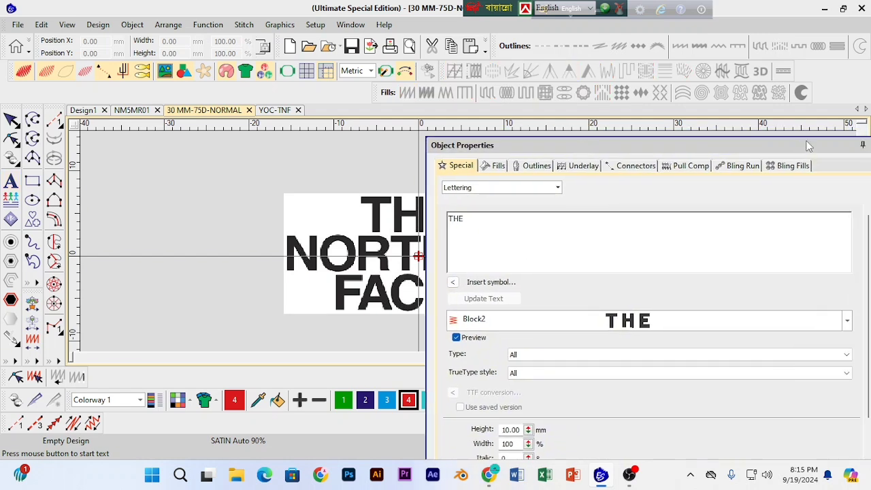
{"action": "left_click_drag", "start_coordinate": [807, 146], "coordinate": [703, 153]}
{"action": "left_click", "coordinate": [776, 149]}
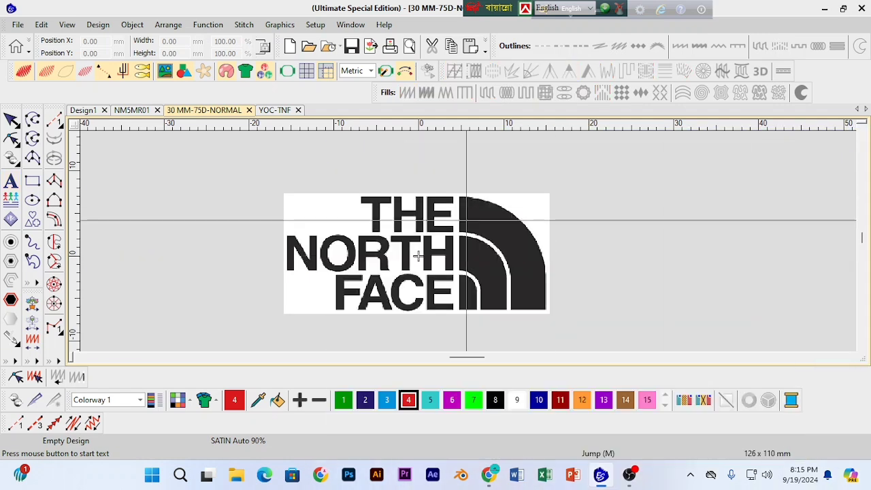
{"action": "left_click", "coordinate": [402, 215]}
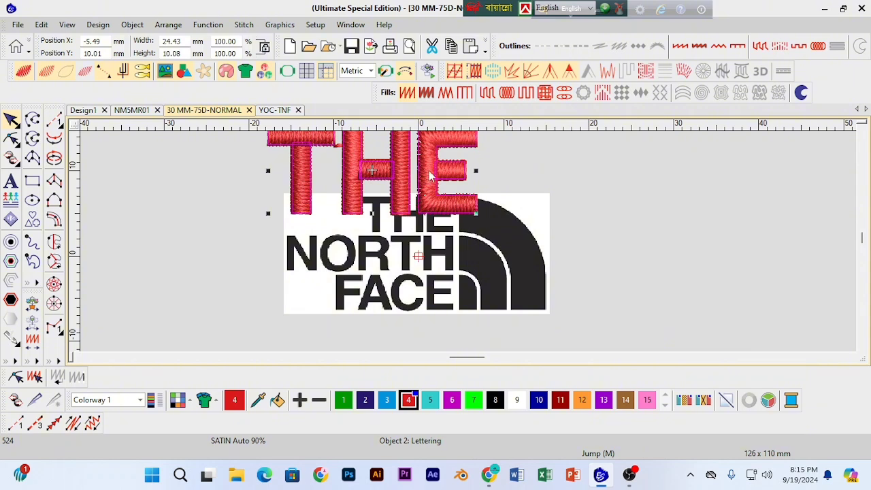
Step: Move the THE lettering over the artwork's word THE and scale it down to about 11 by 4.5 mm
{"action": "left_click_drag", "start_coordinate": [430, 175], "coordinate": [436, 201]}
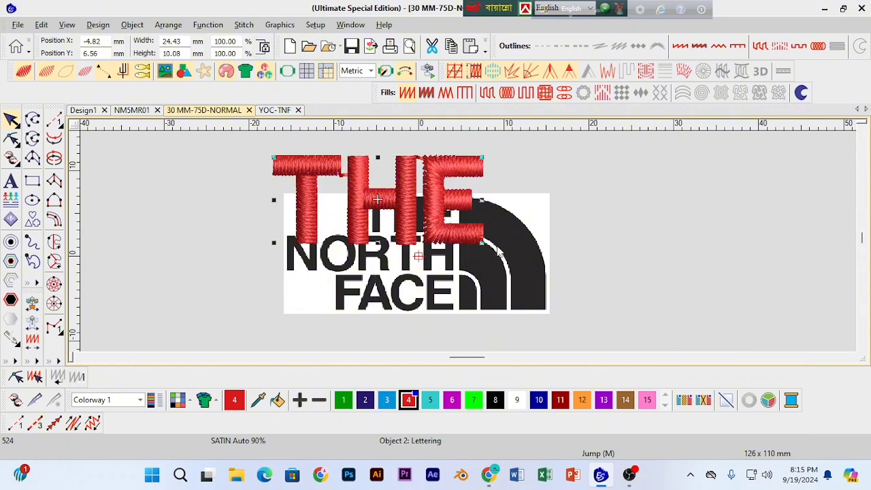
{"action": "left_click_drag", "start_coordinate": [481, 241], "coordinate": [450, 232]}
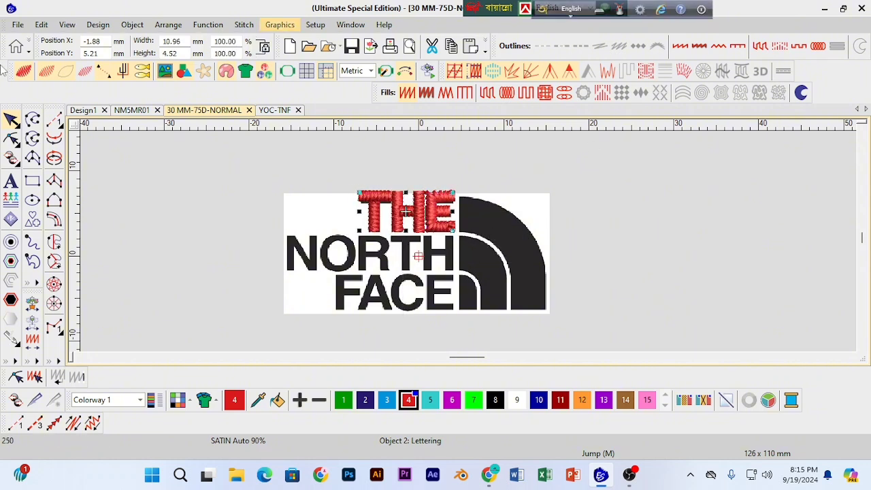
{"action": "left_click", "coordinate": [180, 219]}
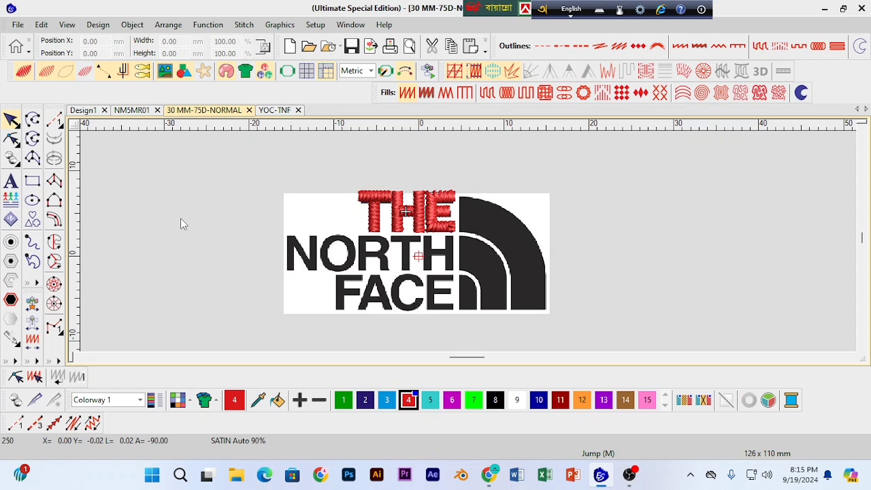
{"action": "key", "text": "z"}
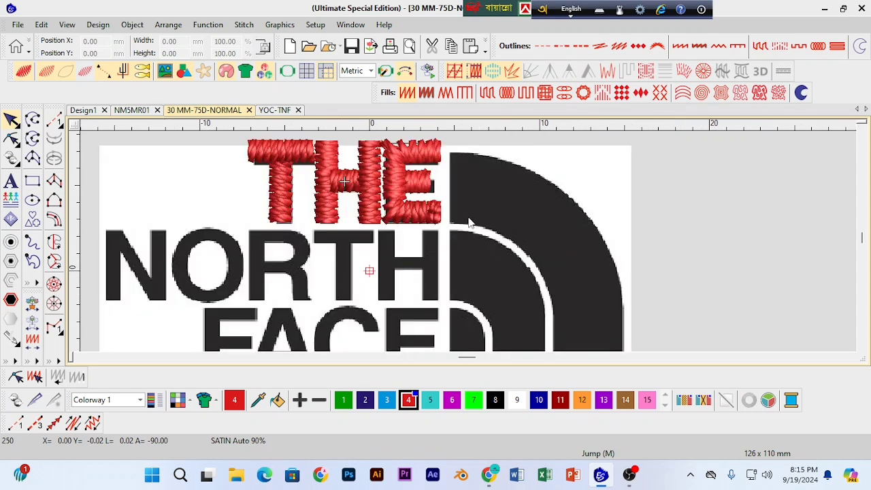
Step: Duplicate the THE lettering below the original and change the copy's text to NORTH
{"action": "left_click", "coordinate": [354, 190]}
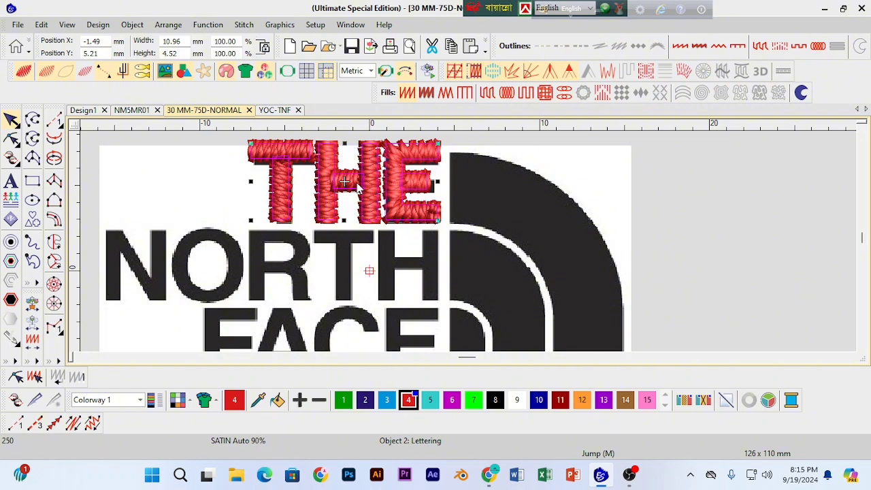
{"action": "left_click_drag", "start_coordinate": [358, 187], "coordinate": [330, 274]}
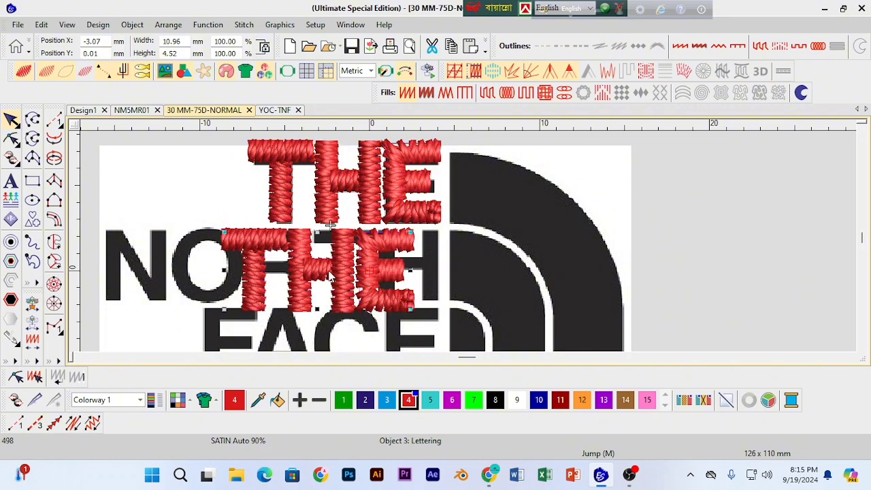
{"action": "double_click", "coordinate": [339, 253]}
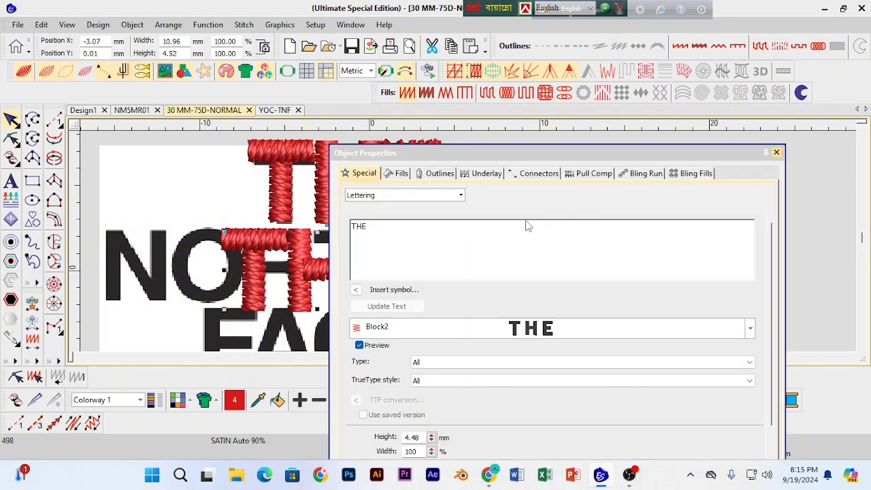
{"action": "left_click_drag", "start_coordinate": [467, 152], "coordinate": [663, 153]}
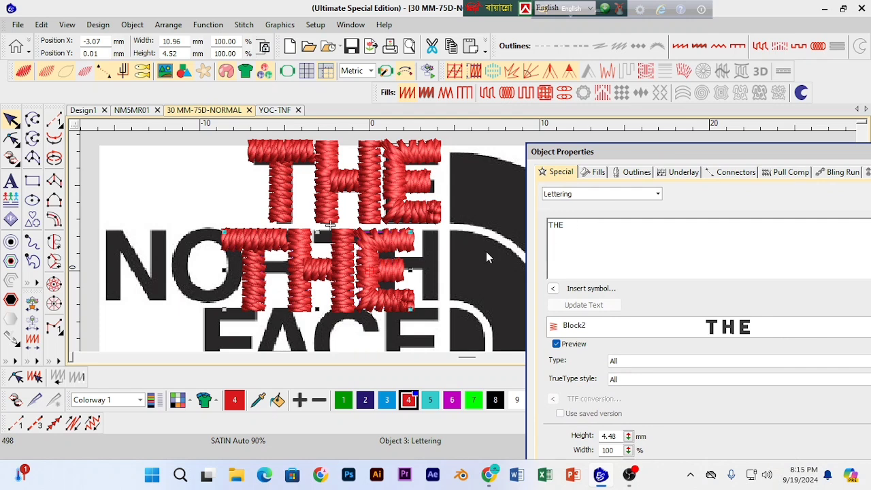
{"action": "double_click", "coordinate": [555, 226]}
{"action": "left_click_drag", "start_coordinate": [387, 270], "coordinate": [388, 338]}
{"action": "left_click_drag", "start_coordinate": [575, 227], "coordinate": [535, 238]}
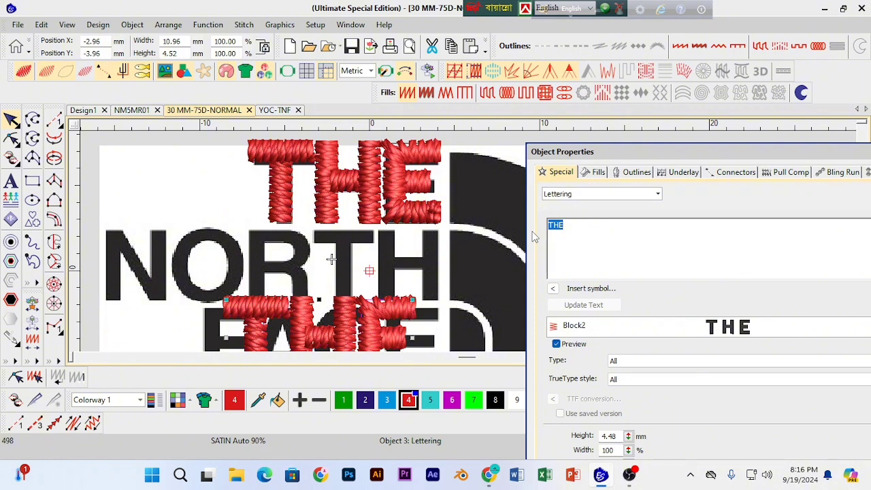
{"action": "type", "text": "NO"}
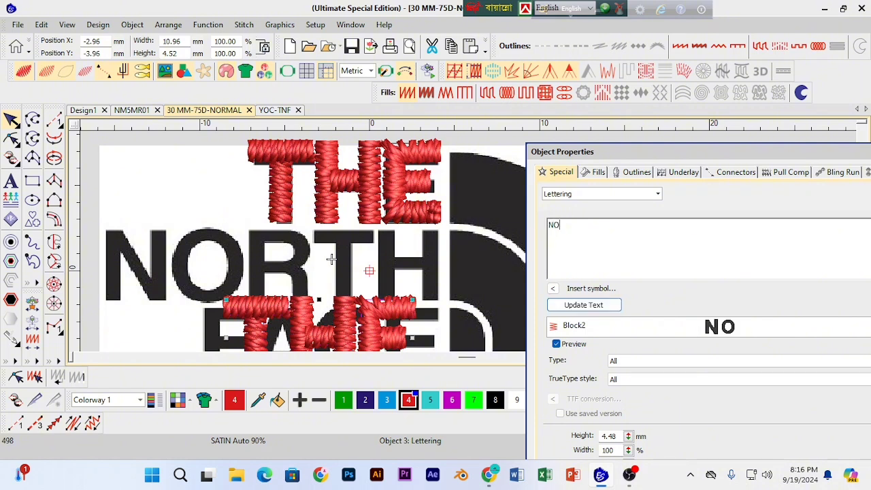
{"action": "type", "text": "RTH"}
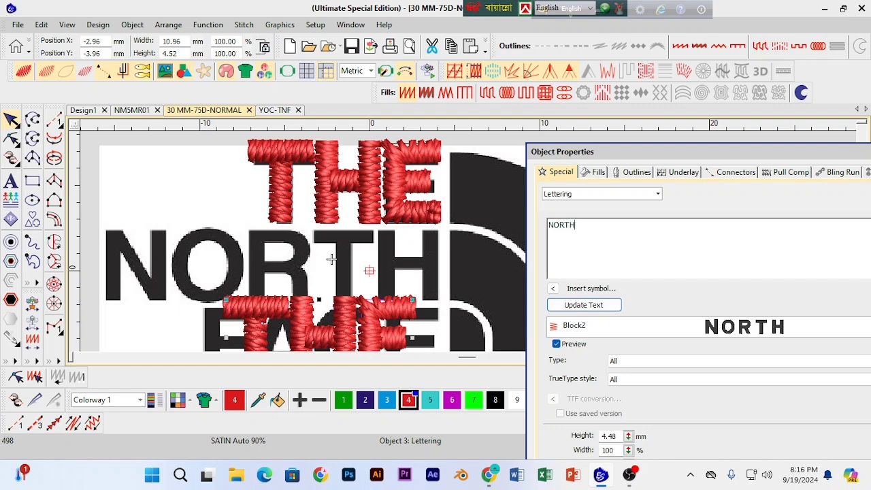
{"action": "left_click", "coordinate": [574, 305]}
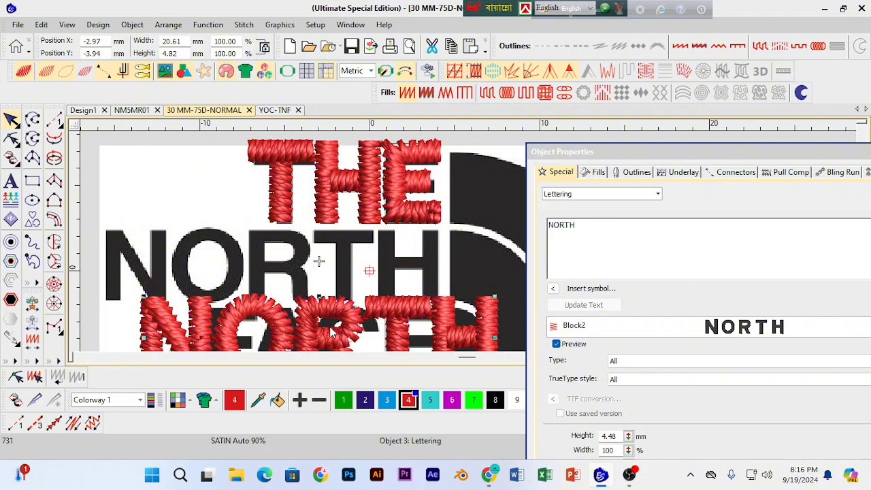
Step: Move the NORTH lettering over the artwork's word NORTH and scale it down to about 19.6 by 4.6 mm
{"action": "left_click_drag", "start_coordinate": [275, 294], "coordinate": [276, 230]}
{"action": "left_click_drag", "start_coordinate": [825, 155], "coordinate": [653, 155]}
{"action": "left_click", "coordinate": [802, 155]}
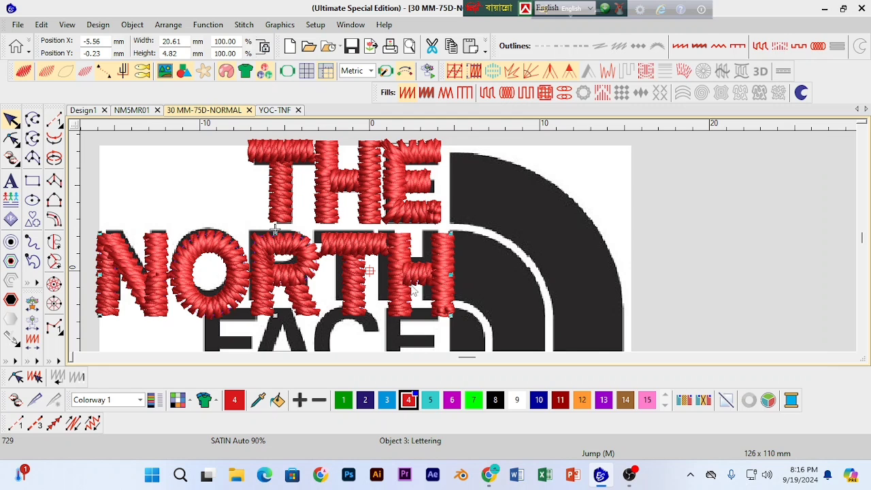
{"action": "mouse_move", "coordinate": [447, 314]}
{"action": "left_mouse_down"}
{"action": "mouse_move", "coordinate": [439, 306]}
{"action": "mouse_move", "coordinate": [440, 313]}
{"action": "left_mouse_up"}
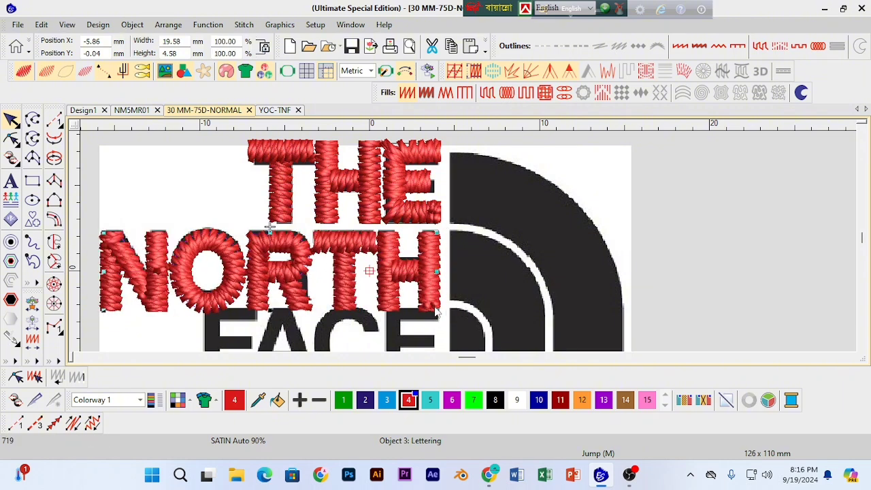
{"action": "left_click", "coordinate": [283, 283]}
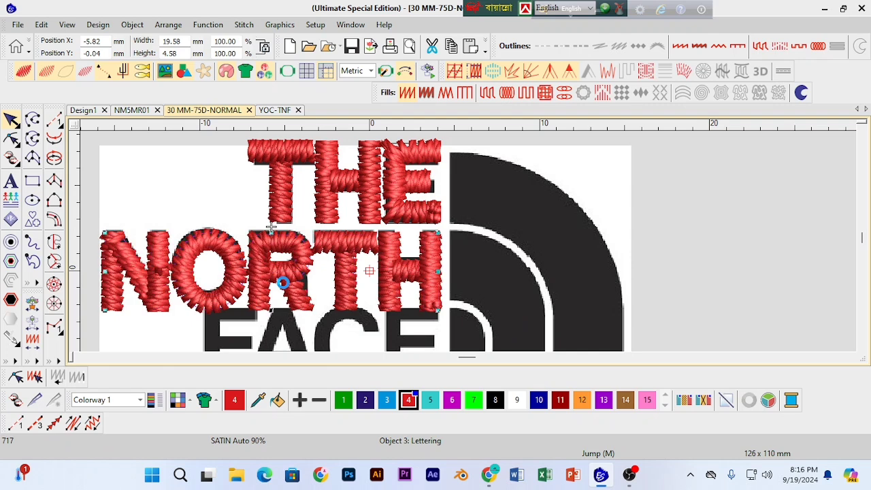
{"action": "left_click_drag", "start_coordinate": [283, 283], "coordinate": [284, 287]}
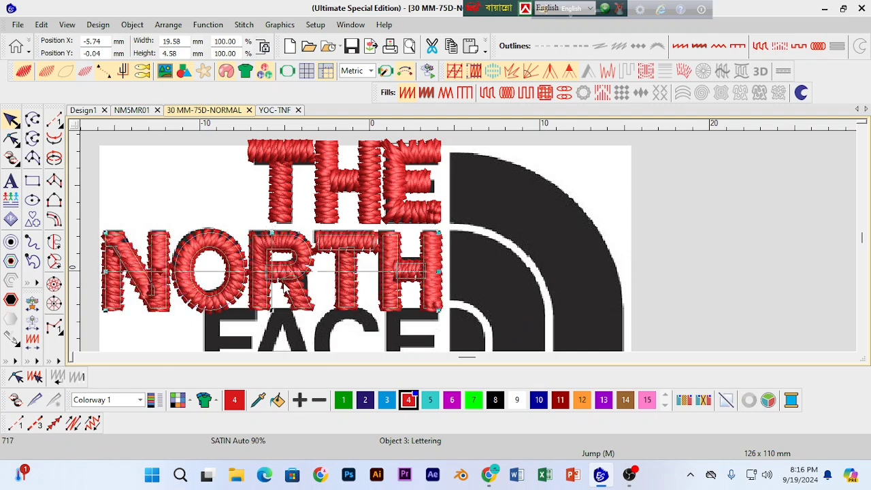
{"action": "left_click_drag", "start_coordinate": [284, 286], "coordinate": [285, 285]}
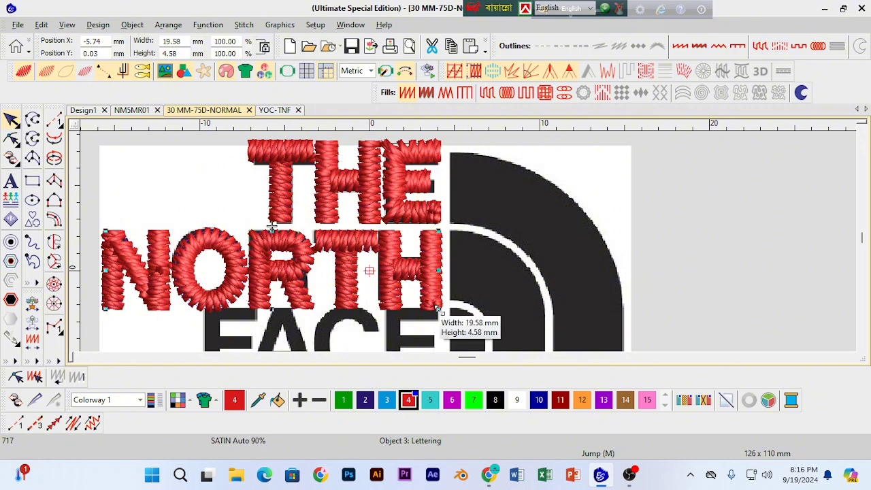
Step: Scale the NORTH lettering down further to about 18.6 by 4.35 mm and shift it slightly upward
{"action": "left_click_drag", "start_coordinate": [439, 310], "coordinate": [436, 307]}
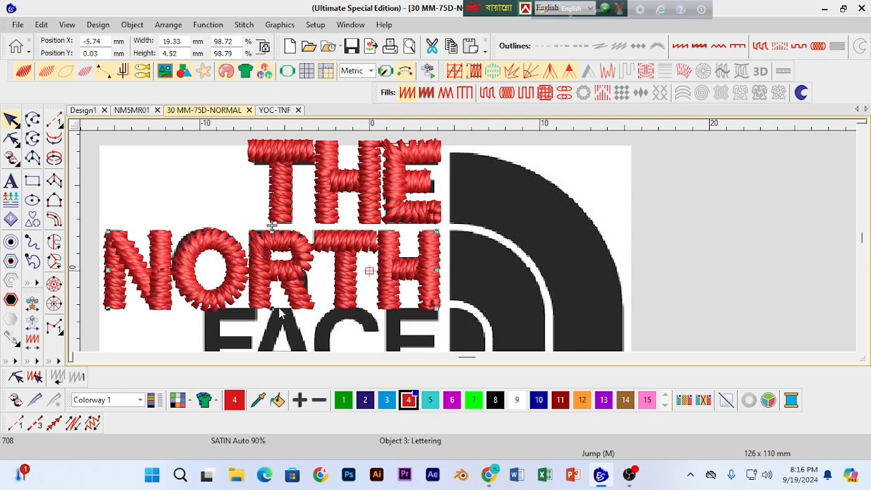
{"action": "left_click_drag", "start_coordinate": [437, 308], "coordinate": [420, 299]}
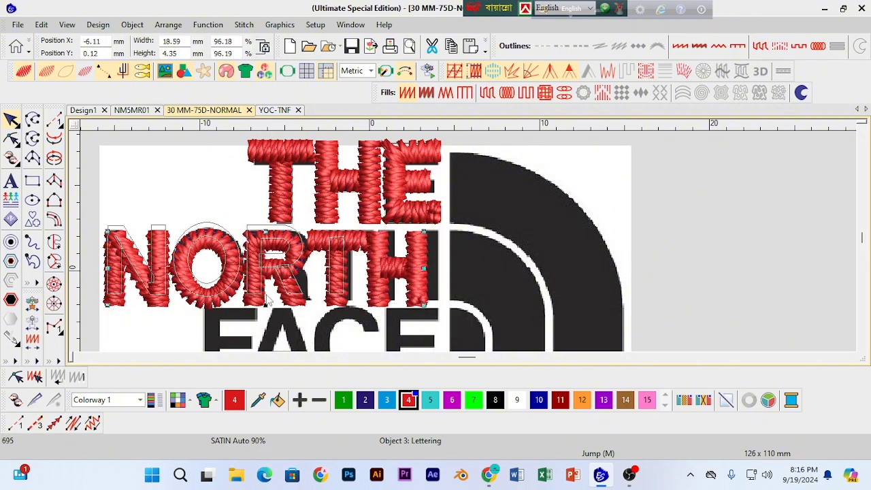
{"action": "left_click_drag", "start_coordinate": [266, 304], "coordinate": [270, 295]}
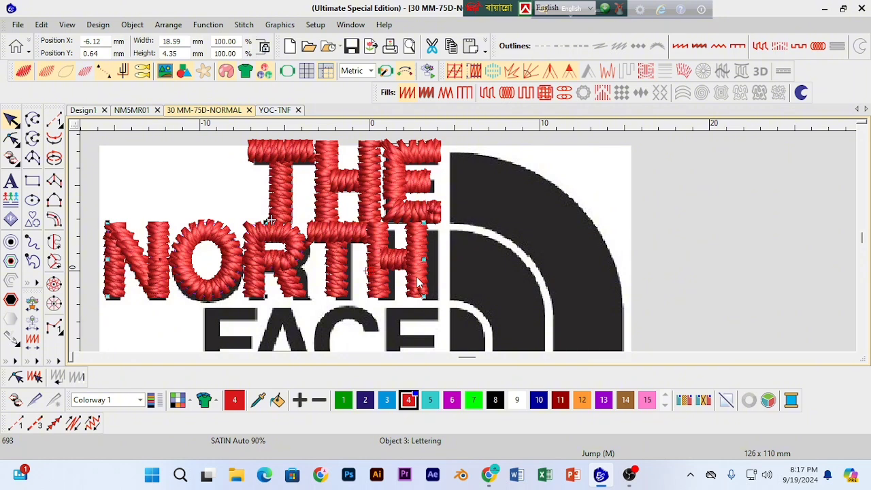
Step: Delete the NORTH lettering, and also try deleting the THE lettering before undoing that deletion
{"action": "key", "text": "Delete"}
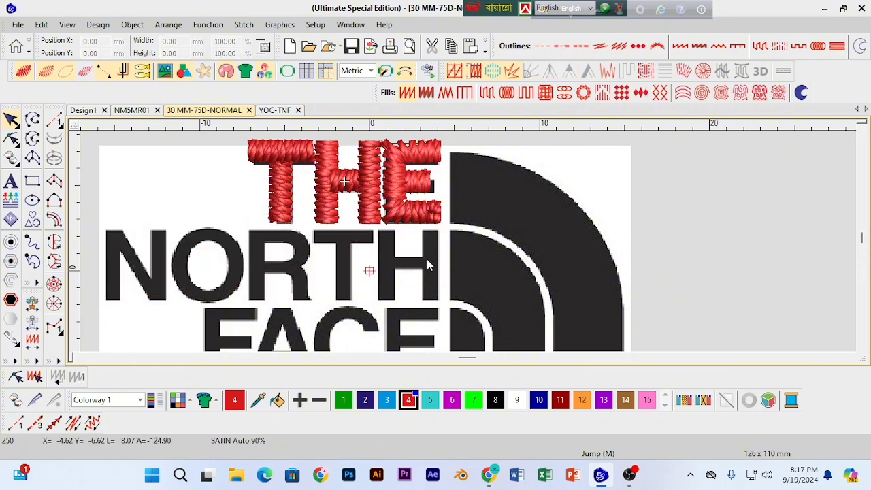
{"action": "left_click", "coordinate": [344, 180]}
{"action": "left_click", "coordinate": [381, 193]}
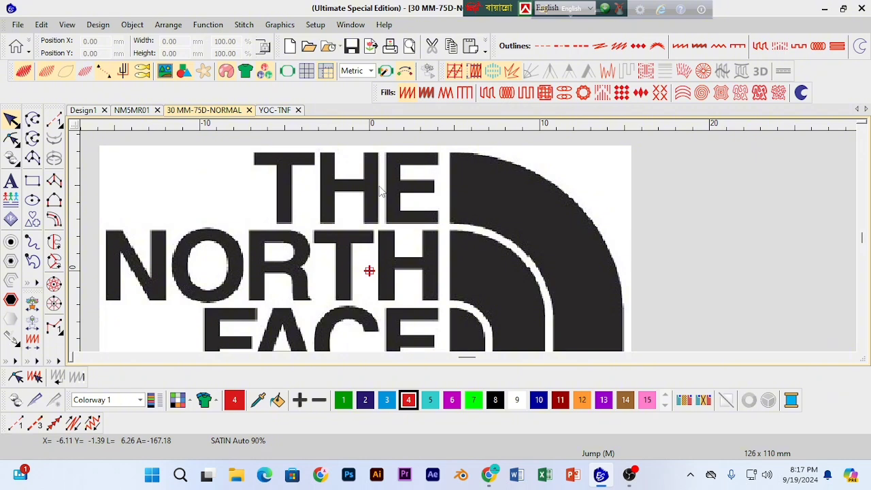
{"action": "left_click", "coordinate": [379, 188]}
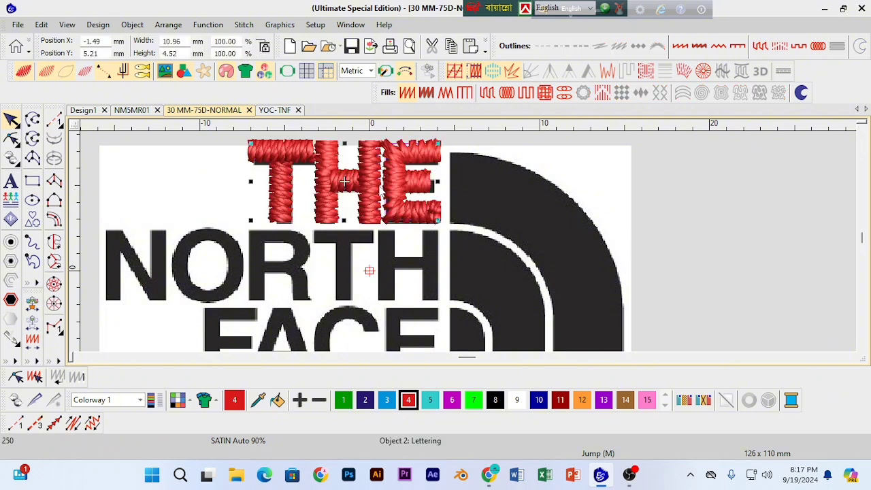
Step: Deselect the THE lettering and start a Column A shape in color 1, with stitches and artwork hidden so only the letter outlines show
{"action": "left_click", "coordinate": [861, 131]}
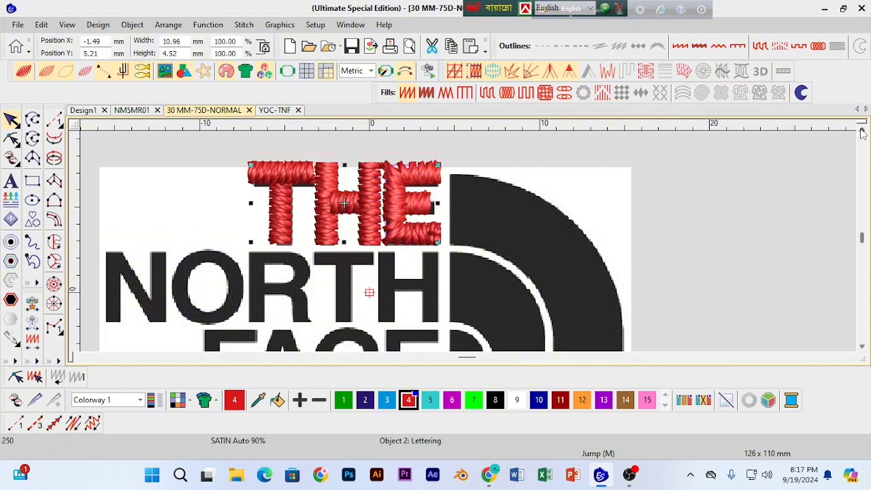
{"action": "left_click", "coordinate": [861, 132]}
{"action": "left_click", "coordinate": [456, 173]}
{"action": "left_click", "coordinate": [328, 225]}
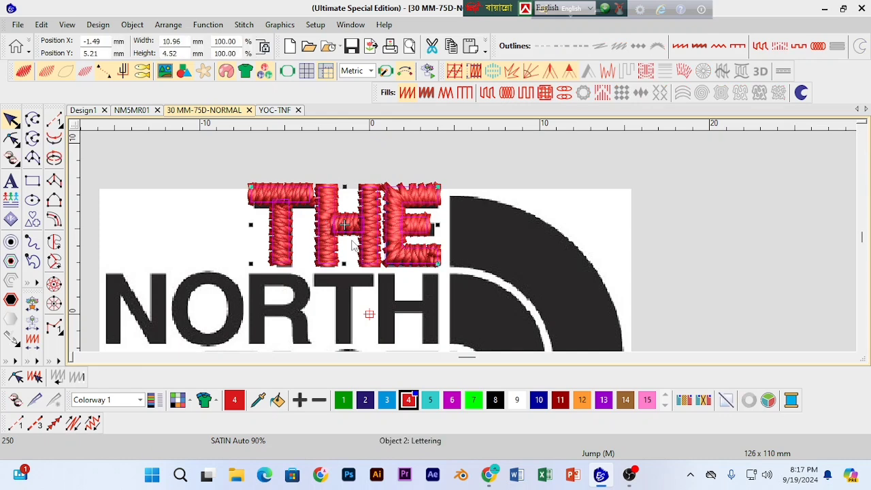
{"action": "left_click", "coordinate": [225, 154]}
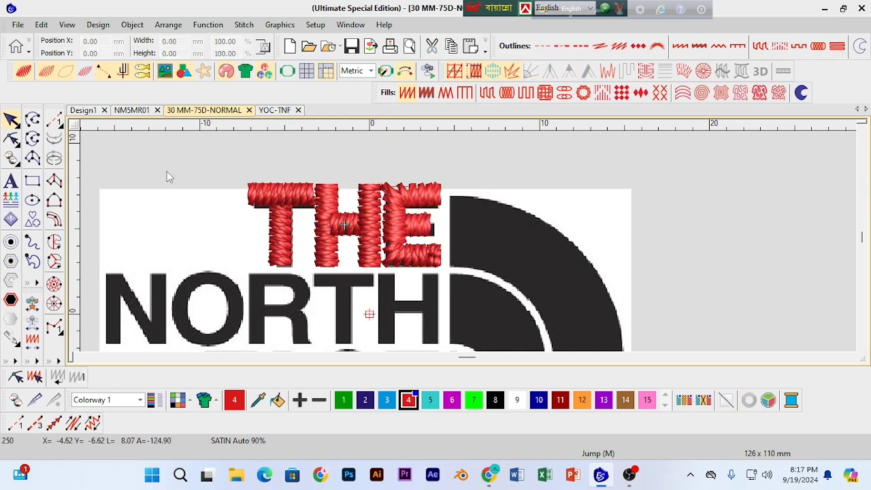
{"action": "left_click", "coordinate": [55, 182]}
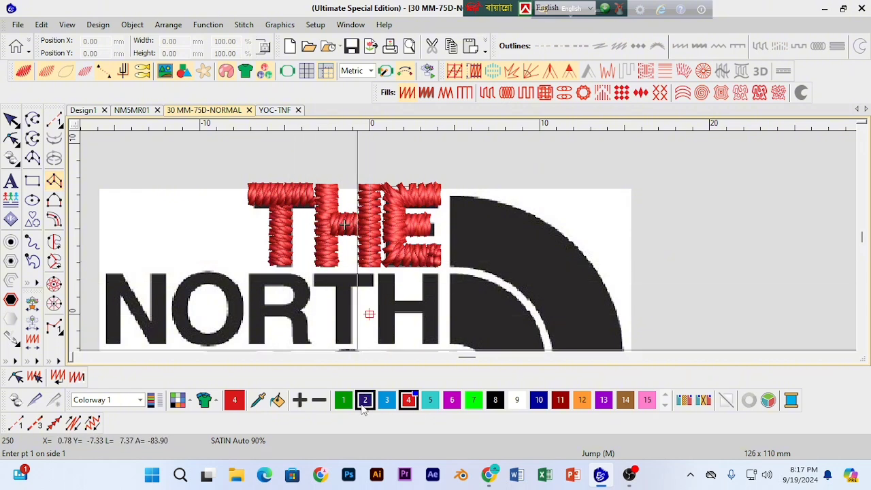
{"action": "left_click", "coordinate": [343, 400]}
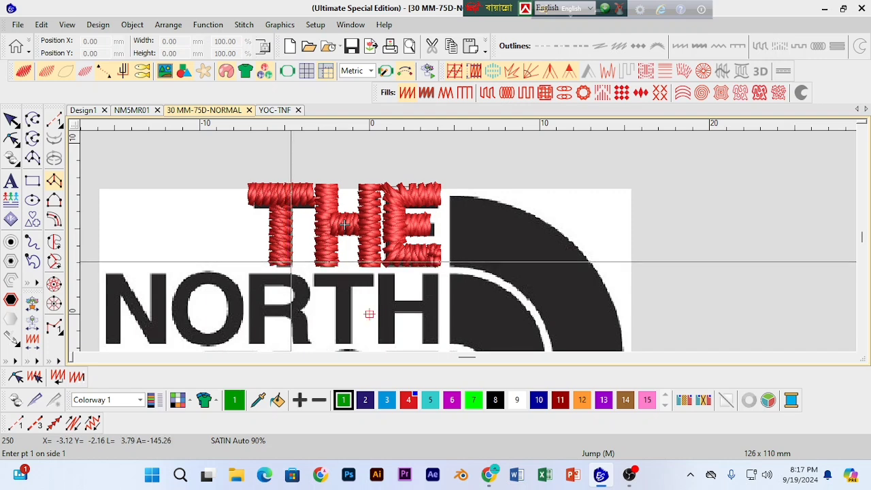
{"action": "key", "text": "s"}
{"action": "scroll", "coordinate": [343, 224], "scroll_direction": "up", "scroll_amount": 2}
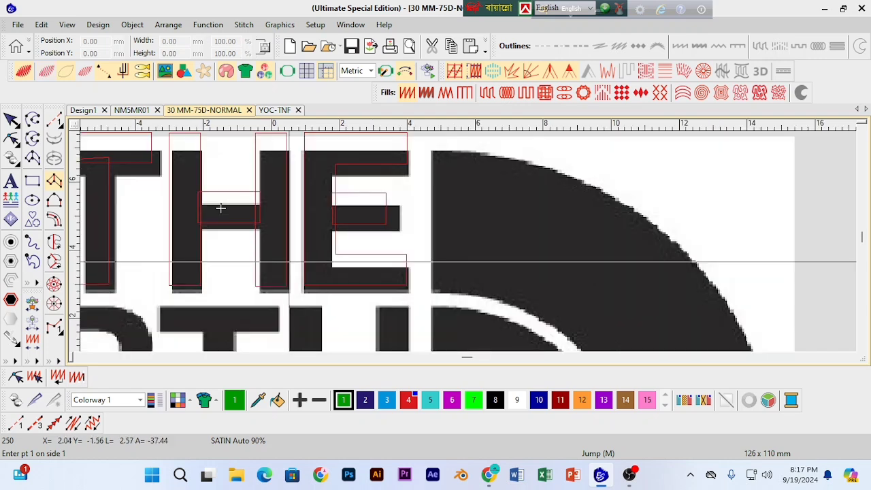
{"action": "left_click", "coordinate": [79, 359]}
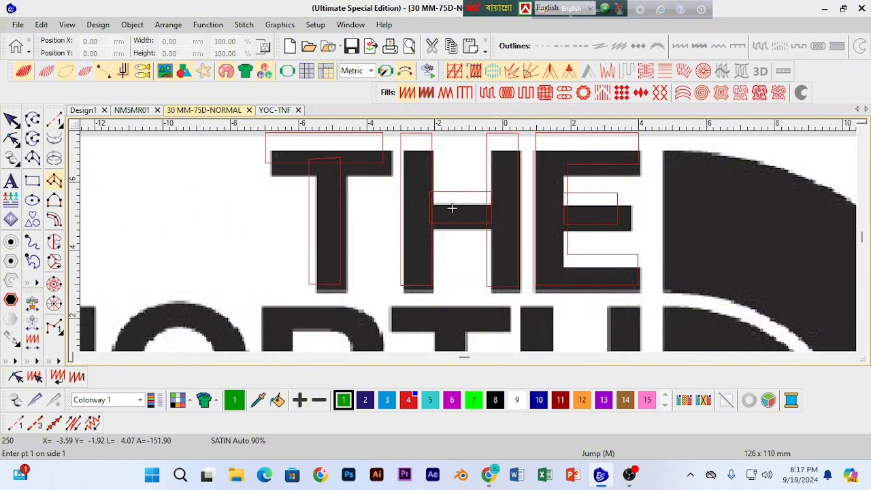
{"action": "key", "text": "d"}
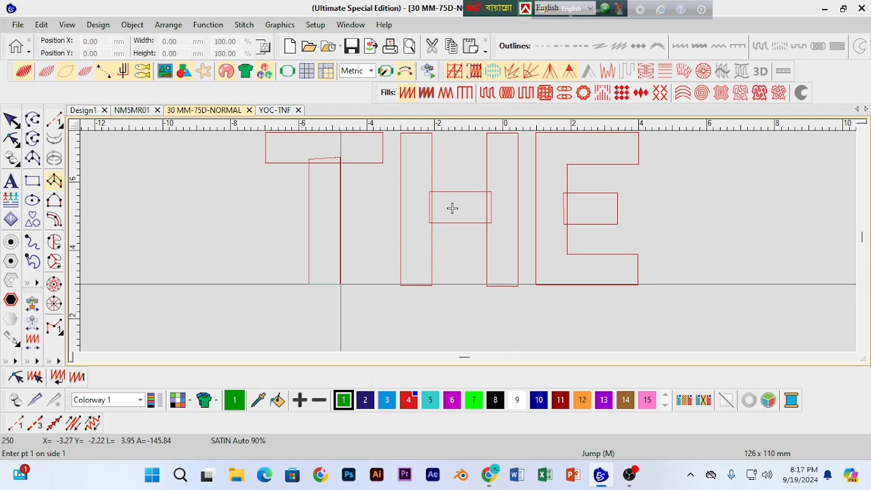
Step: Digitize a green Column A shape about 0.92 by 3.76 mm over the T's stem, check its stitches and delete it
{"action": "left_click", "coordinate": [340, 284]}
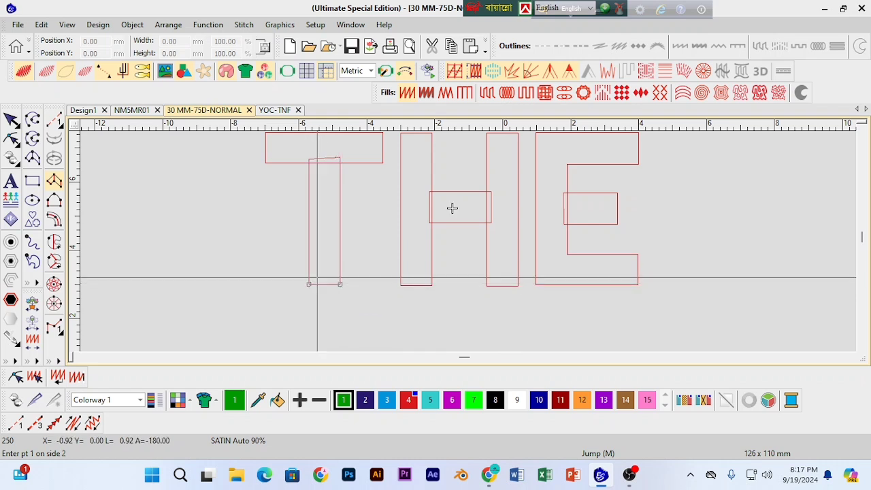
{"action": "left_click", "coordinate": [340, 283]}
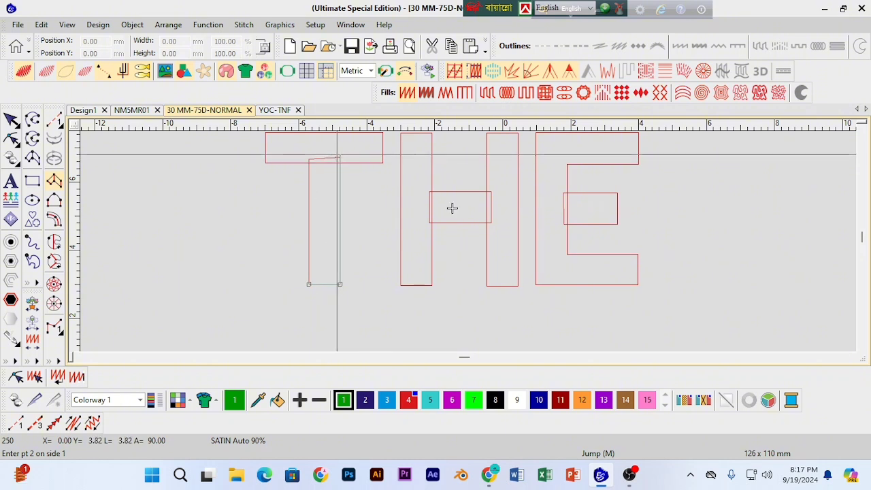
{"action": "left_click", "coordinate": [339, 157]}
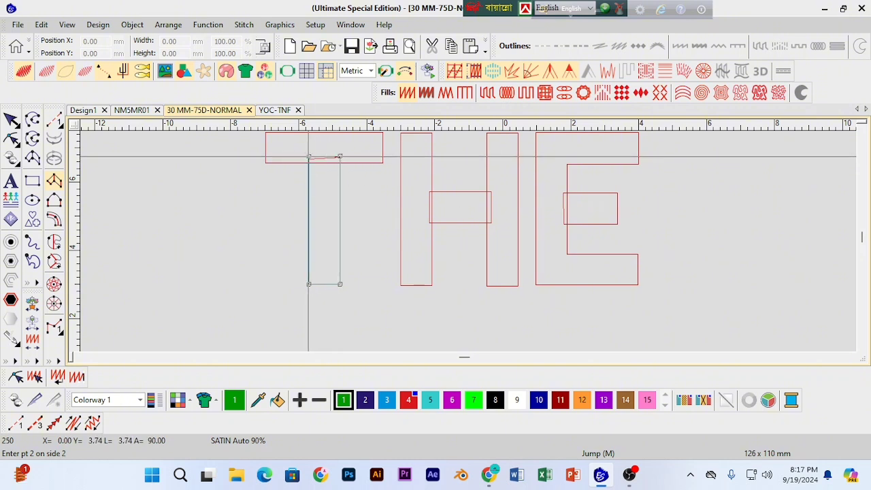
{"action": "left_click", "coordinate": [309, 156]}
{"action": "key", "text": "Return"}
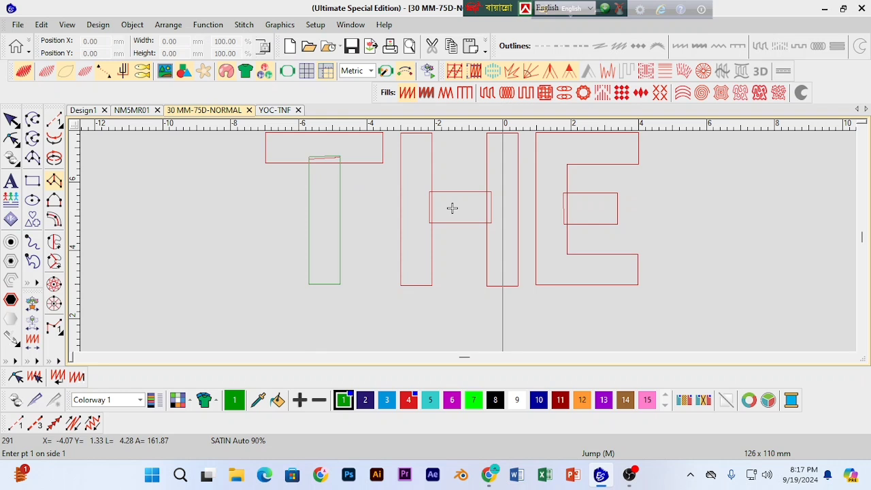
{"action": "key", "text": "t"}
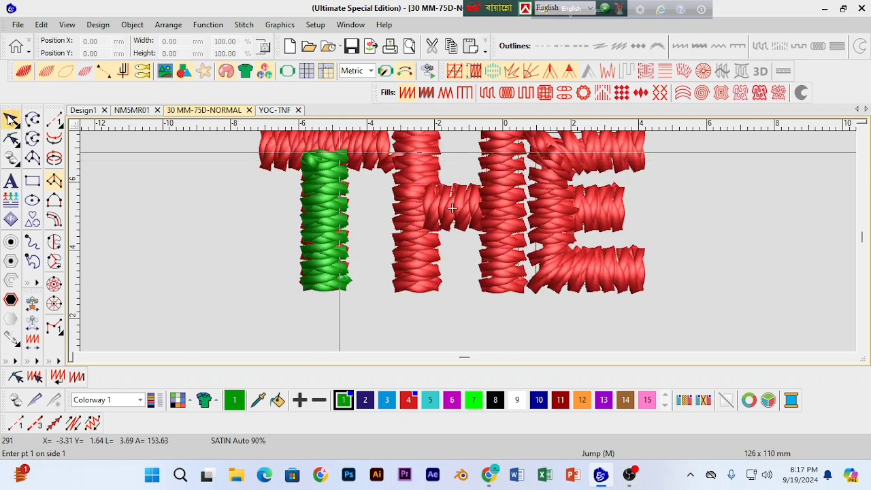
{"action": "key", "text": "Escape"}
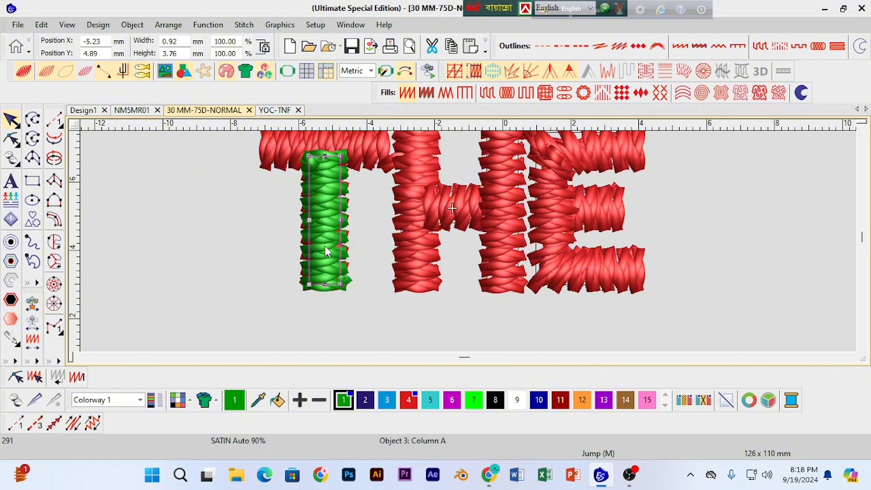
{"action": "key", "text": "Escape"}
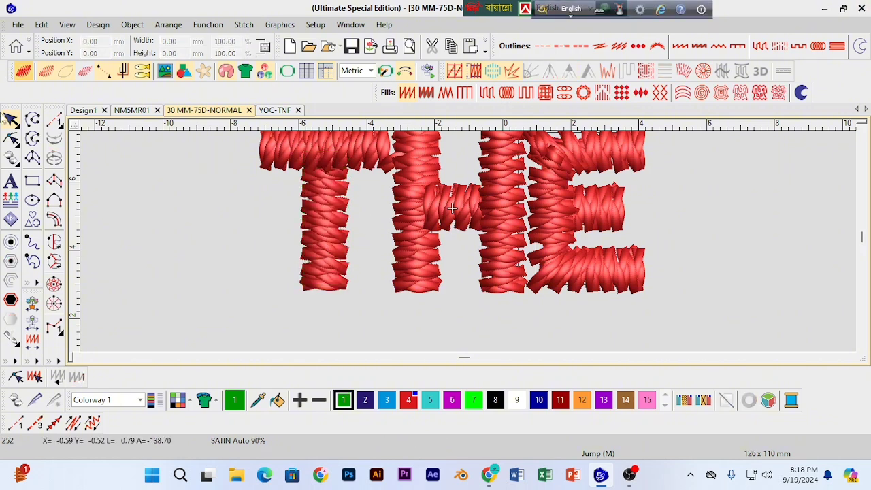
Step: For new Column A objects, turn off the satin fill's auto spacing and set the stitch spacing to 0.40 mm
{"action": "left_click", "coordinate": [54, 181]}
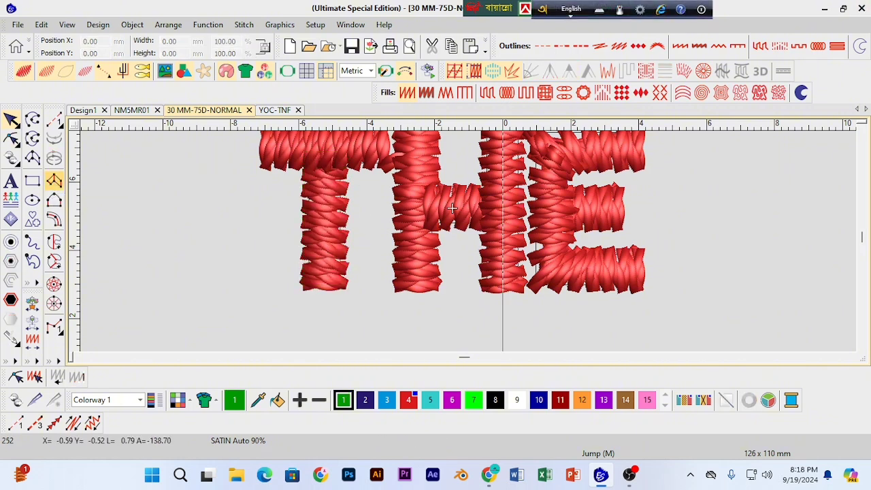
{"action": "right_click", "coordinate": [54, 181]}
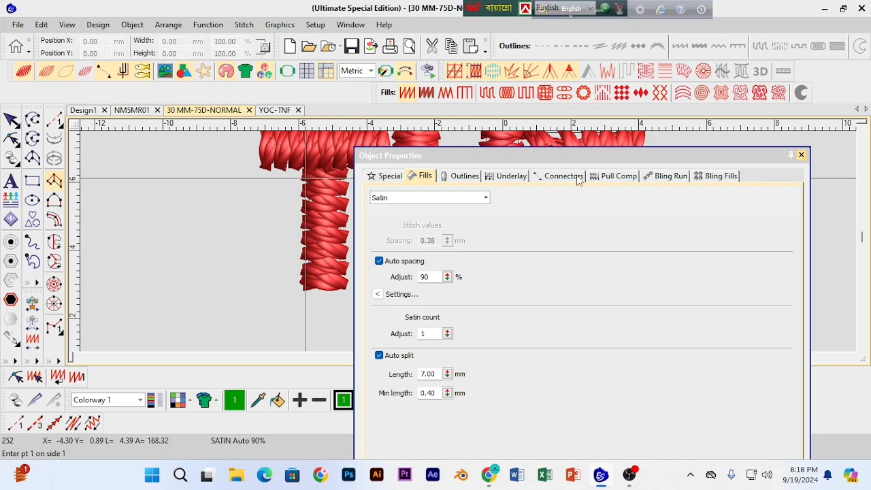
{"action": "left_click_drag", "start_coordinate": [517, 156], "coordinate": [610, 167]}
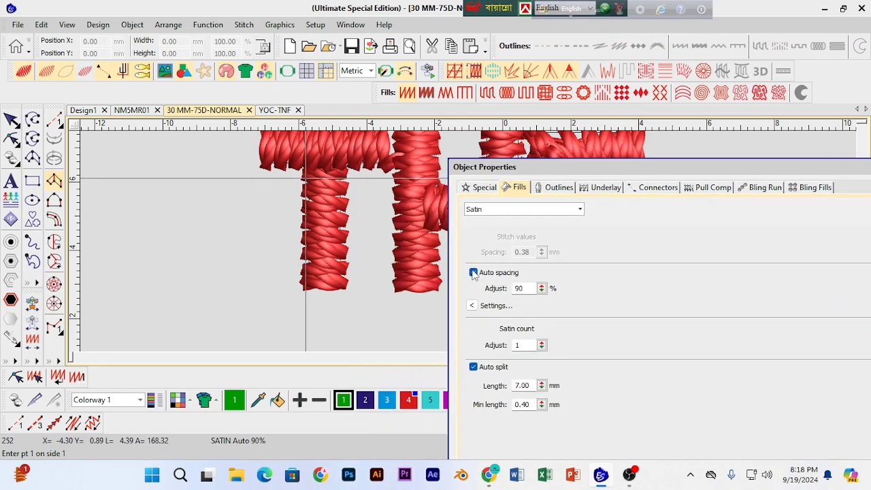
{"action": "left_click", "coordinate": [473, 273]}
{"action": "left_click_drag", "start_coordinate": [534, 252], "coordinate": [507, 254]}
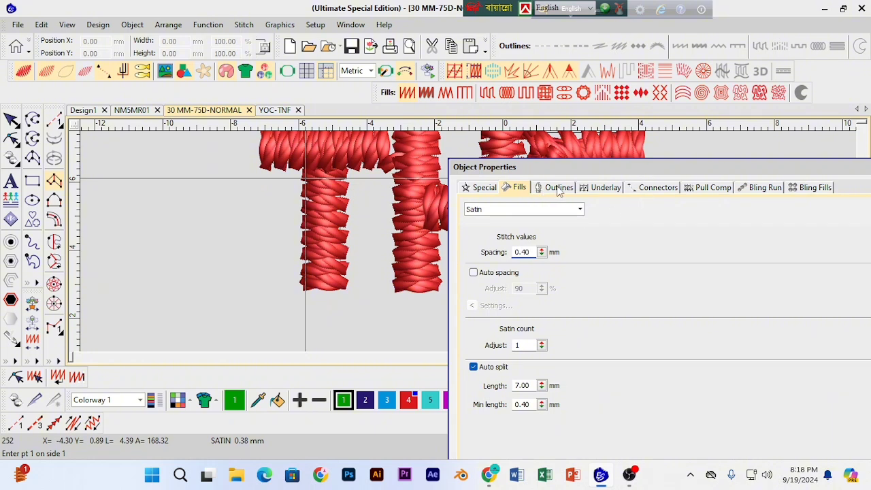
Step: Change the first underlay type to Center Run and close the object properties
{"action": "left_click", "coordinate": [598, 189]}
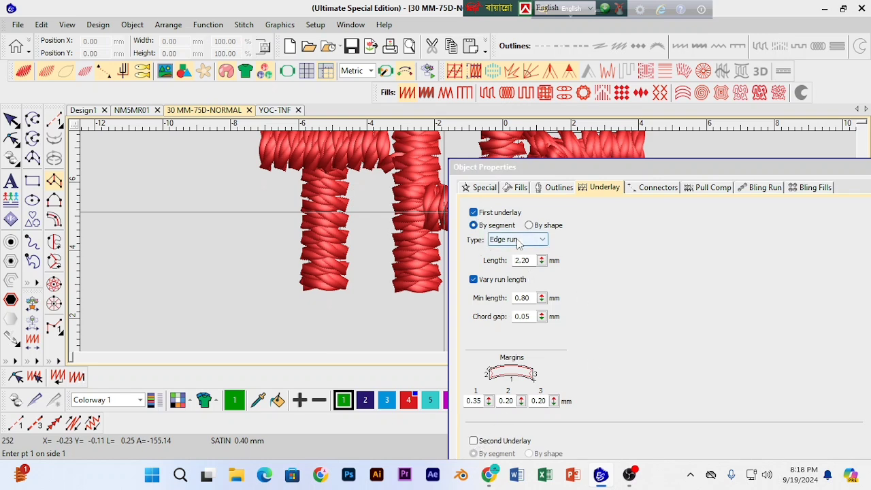
{"action": "left_click", "coordinate": [518, 242]}
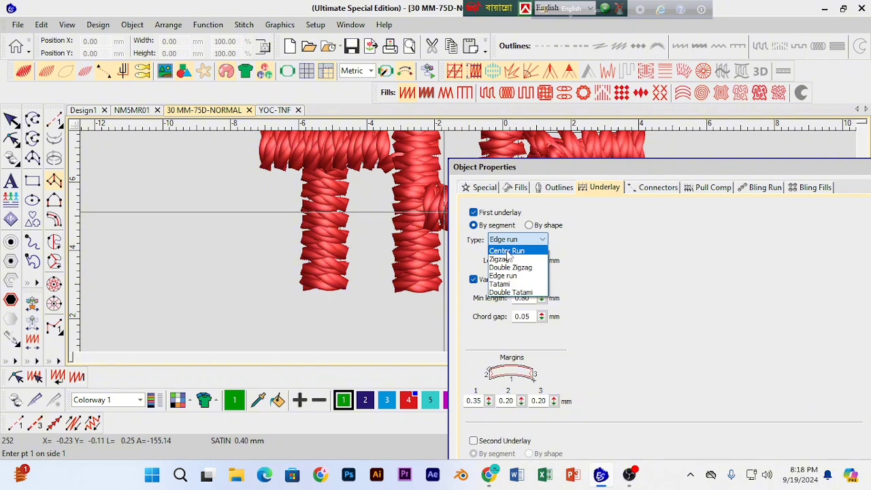
{"action": "left_click", "coordinate": [509, 251]}
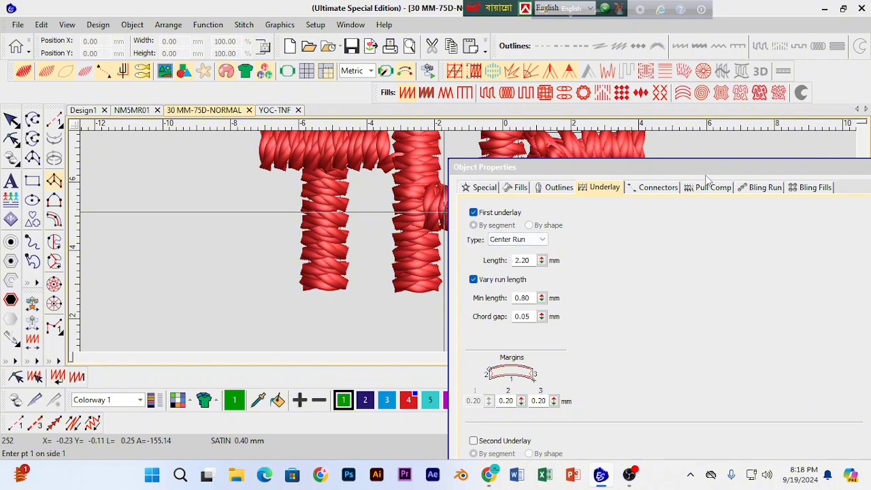
{"action": "left_click_drag", "start_coordinate": [706, 168], "coordinate": [708, 192]}
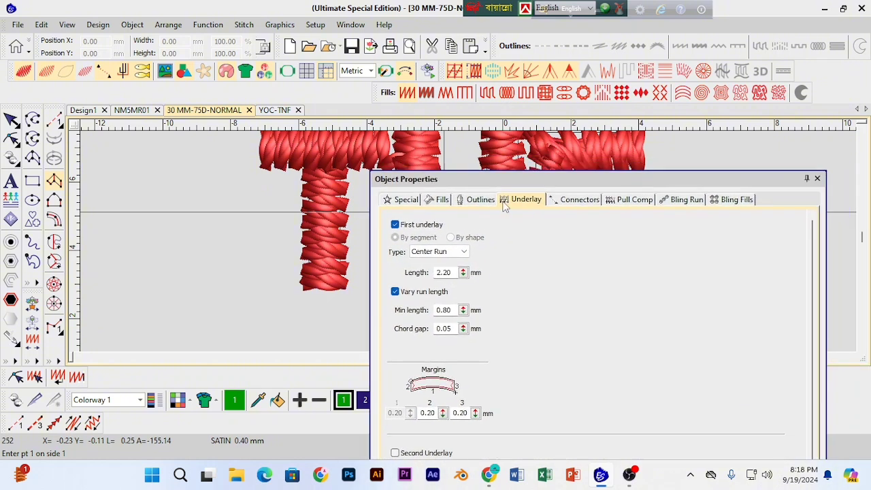
{"action": "left_click", "coordinate": [817, 179]}
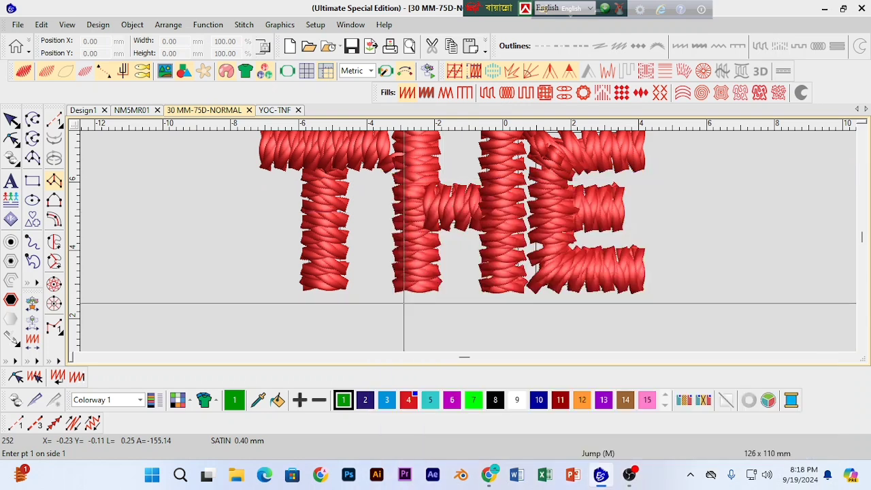
Step: Show the THE lettering as outlines and start a Column A shape with its first point pair across the lower end of the T's stem
{"action": "left_click", "coordinate": [862, 133]}
{"action": "left_click", "coordinate": [862, 133]}
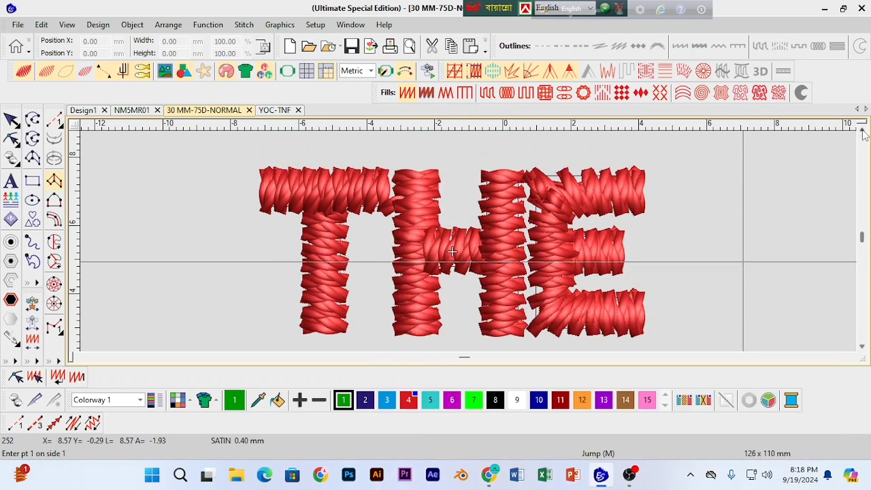
{"action": "left_click", "coordinate": [54, 181]}
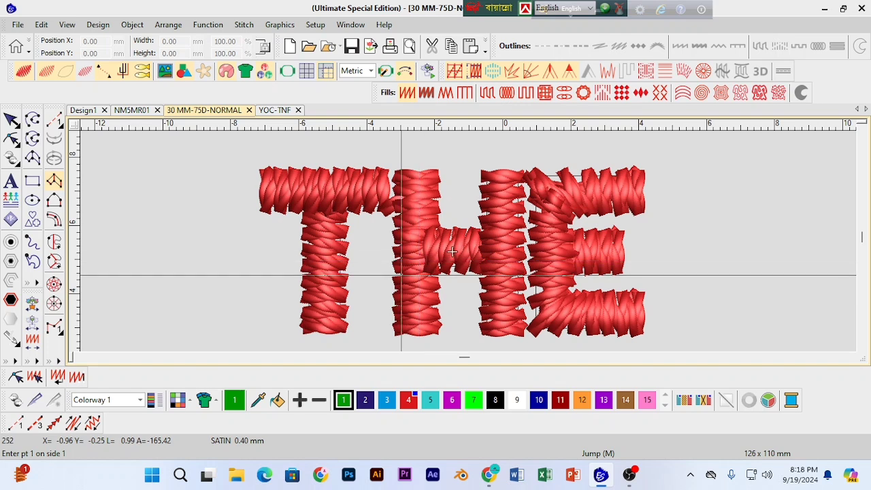
{"action": "key", "text": "s"}
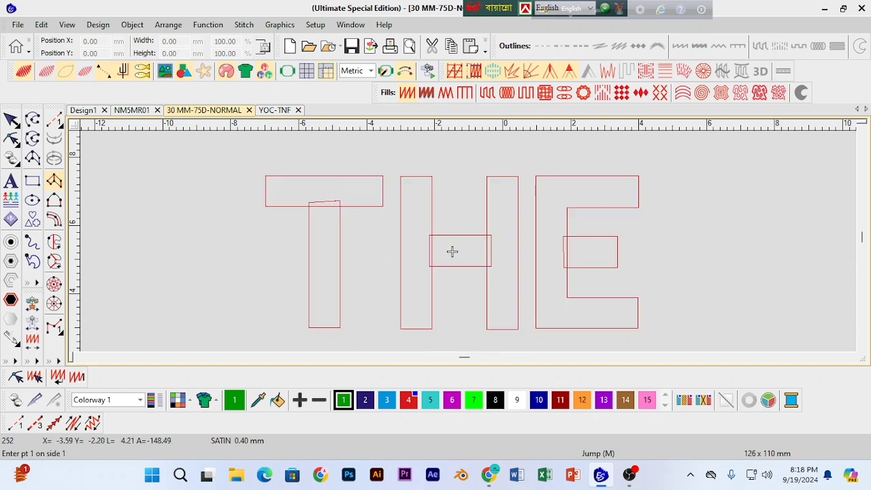
{"action": "key", "text": "z"}
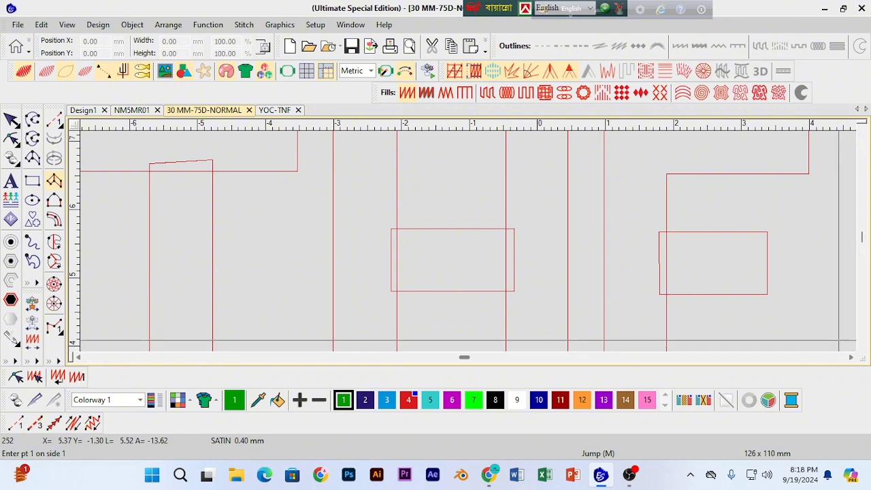
{"action": "left_click", "coordinate": [860, 347]}
{"action": "left_click", "coordinate": [860, 348]}
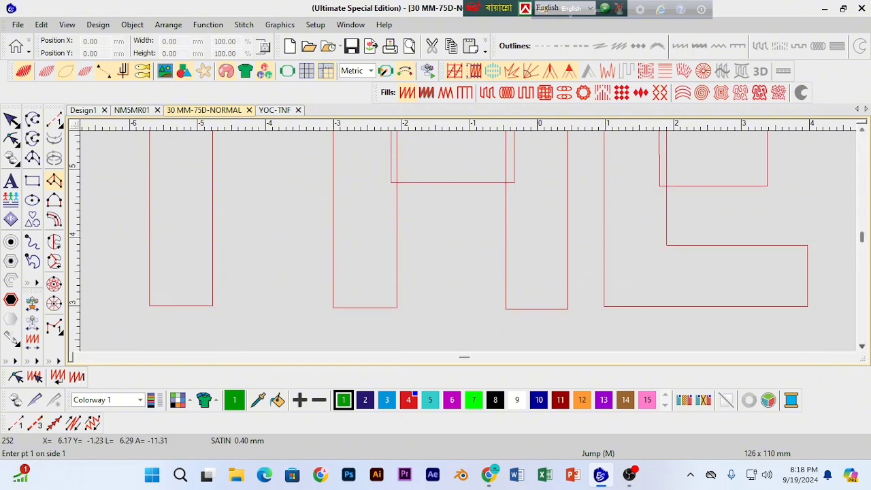
{"action": "left_click", "coordinate": [212, 305]}
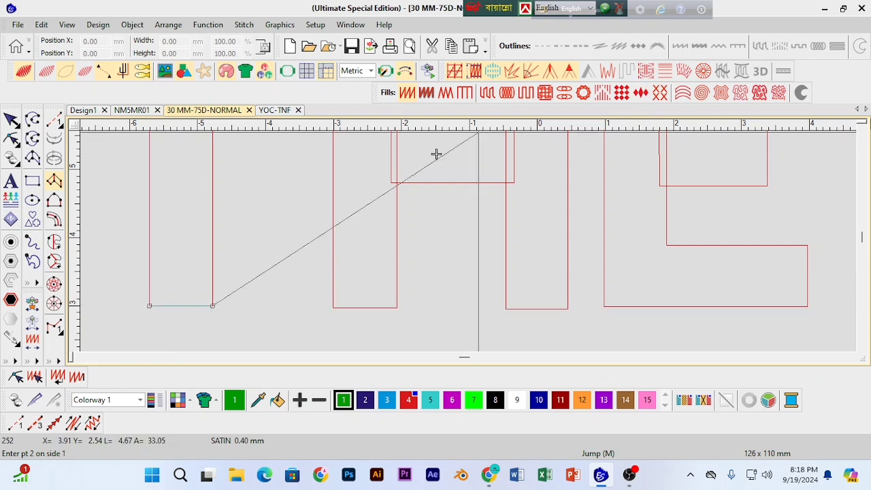
Step: Complete the column up the T's stem at about 0.93 by 3.81 mm, check its stitches and return to outline view
{"action": "left_click", "coordinate": [862, 129]}
{"action": "scroll", "coordinate": [451, 217], "scroll_direction": "down", "scroll_amount": 2}
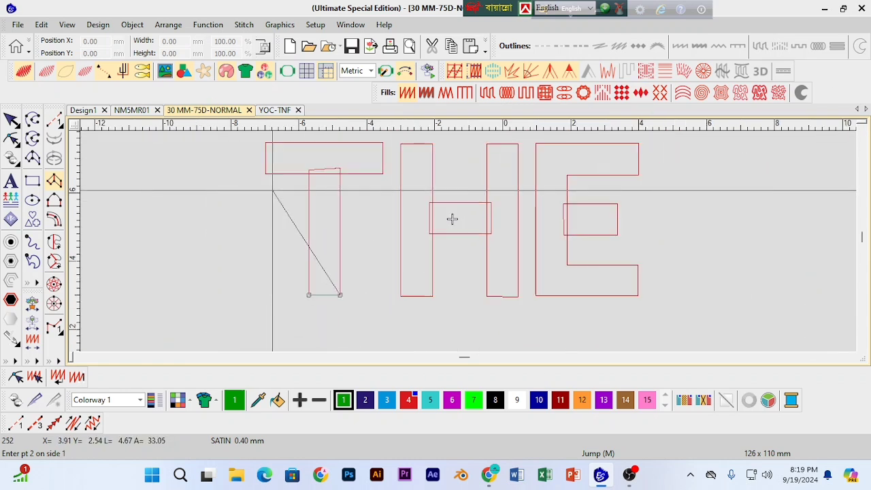
{"action": "left_click", "coordinate": [341, 167]}
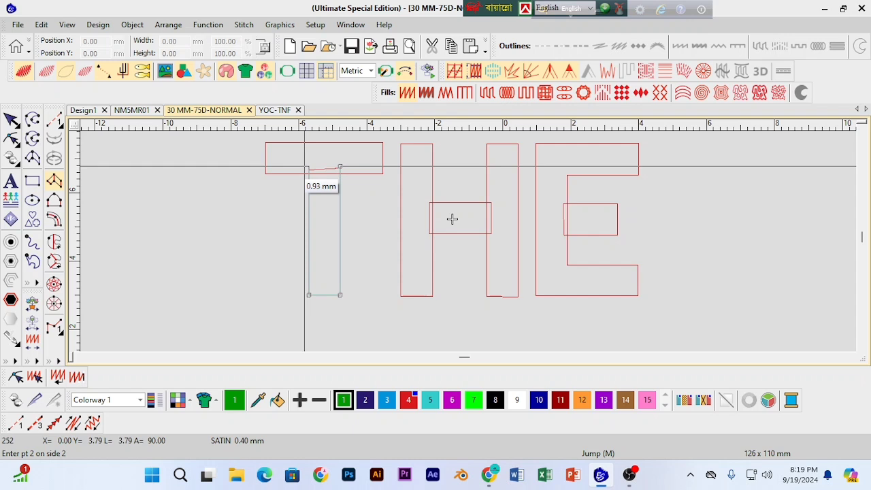
{"action": "left_click", "coordinate": [307, 166]}
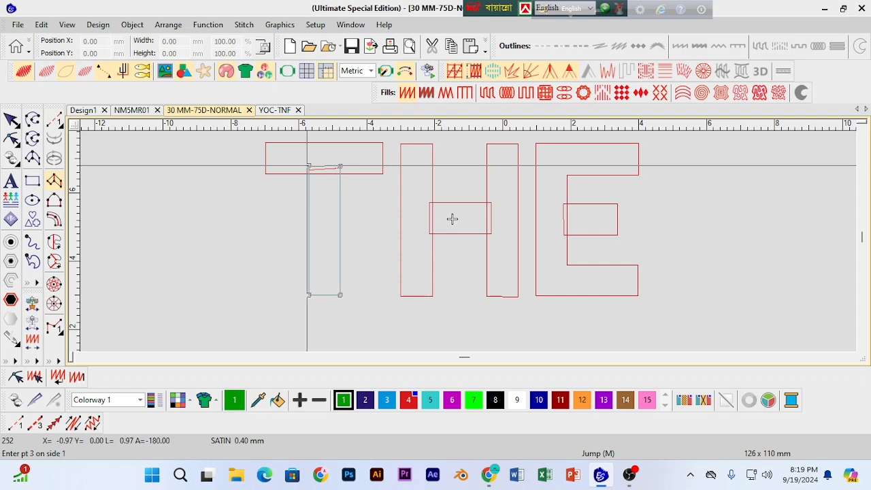
{"action": "key", "text": "Return"}
{"action": "key", "text": "t"}
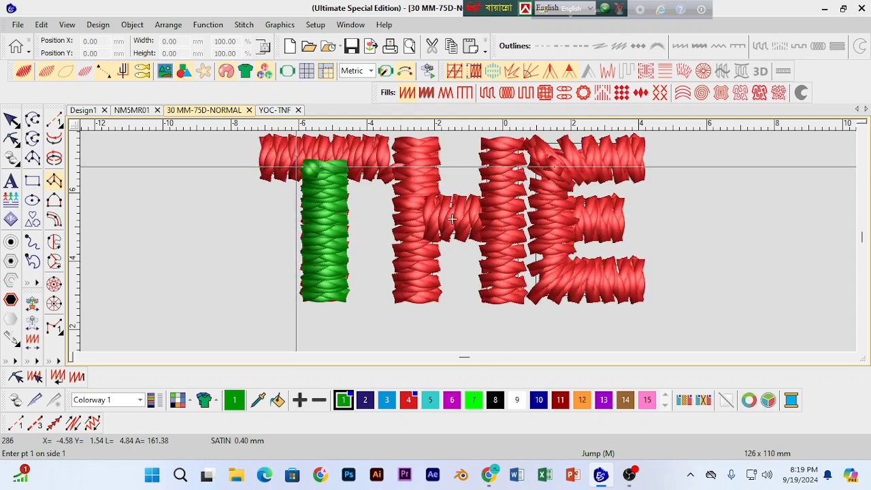
{"action": "key", "text": "t"}
{"action": "left_click", "coordinate": [10, 120]}
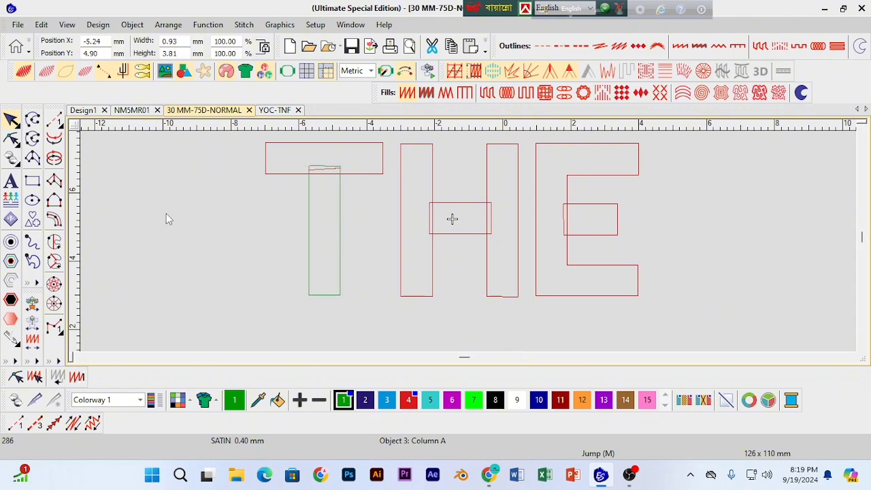
Step: Add a connecting run stitch from the top of the T's stem to the left end of its crossbar
{"action": "left_click", "coordinate": [166, 214]}
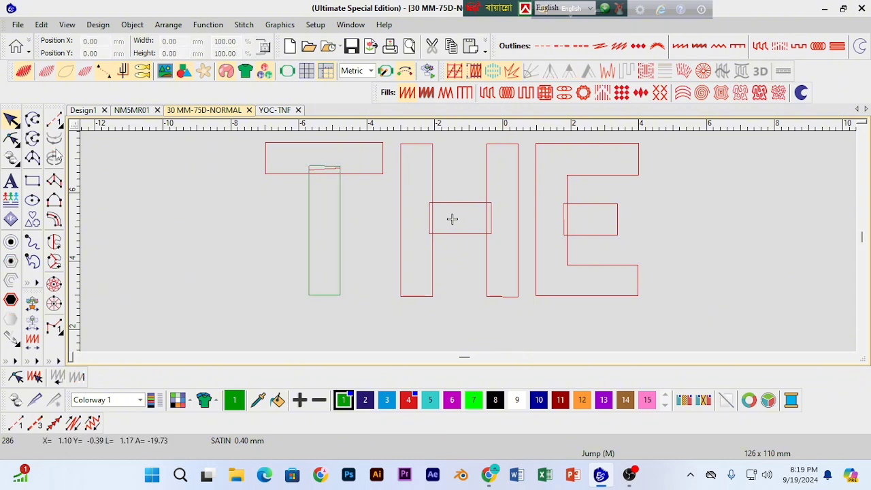
{"action": "left_click", "coordinate": [55, 121]}
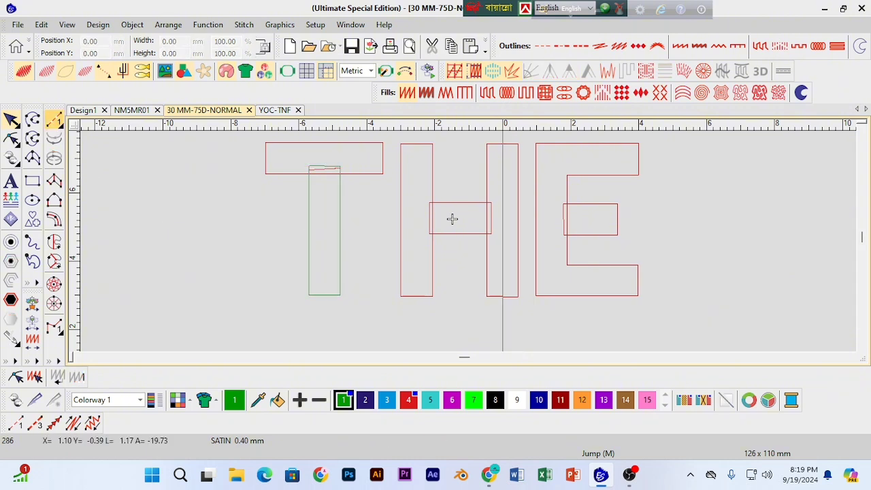
{"action": "left_click", "coordinate": [323, 163]}
{"action": "left_click", "coordinate": [268, 156]}
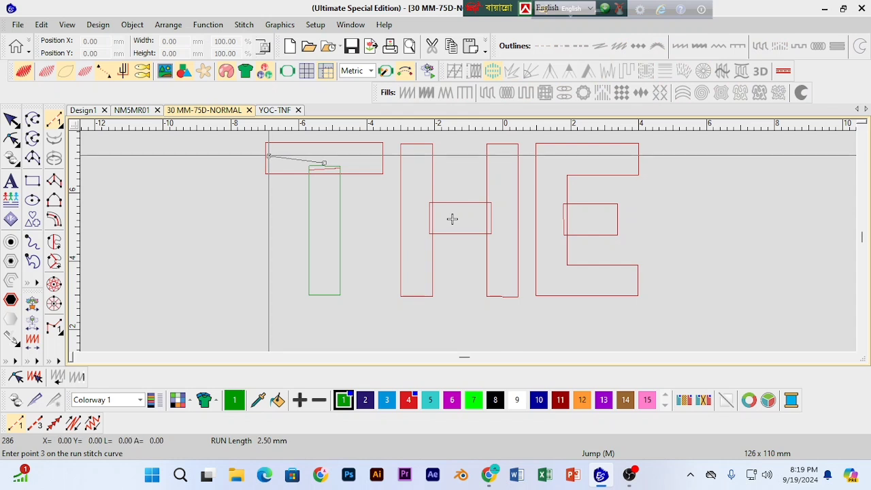
{"action": "key", "text": "Return"}
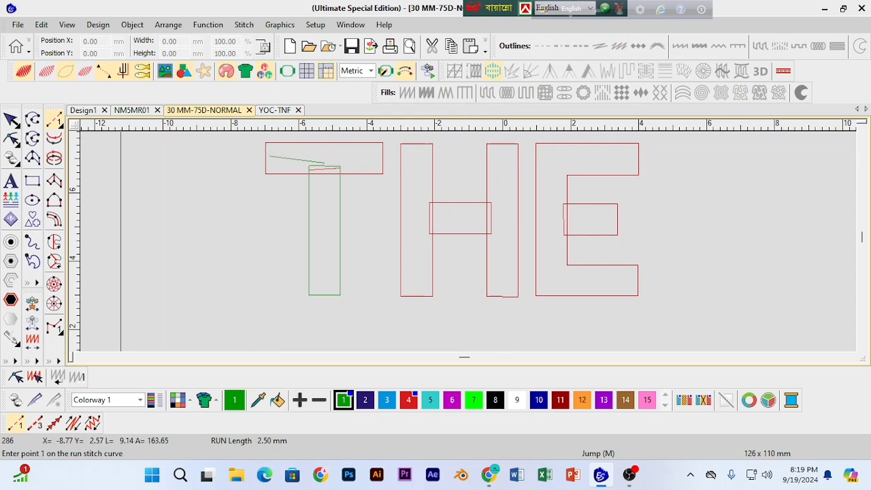
Step: Trace the T's crossbar from left to right as a Column A satin shape about 3.45 by 0.92 mm
{"action": "left_click", "coordinate": [55, 181]}
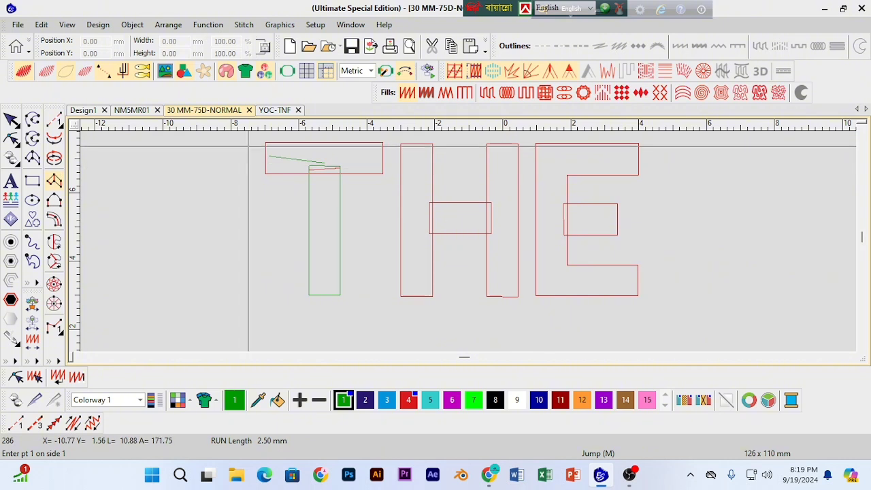
{"action": "left_click", "coordinate": [266, 143]}
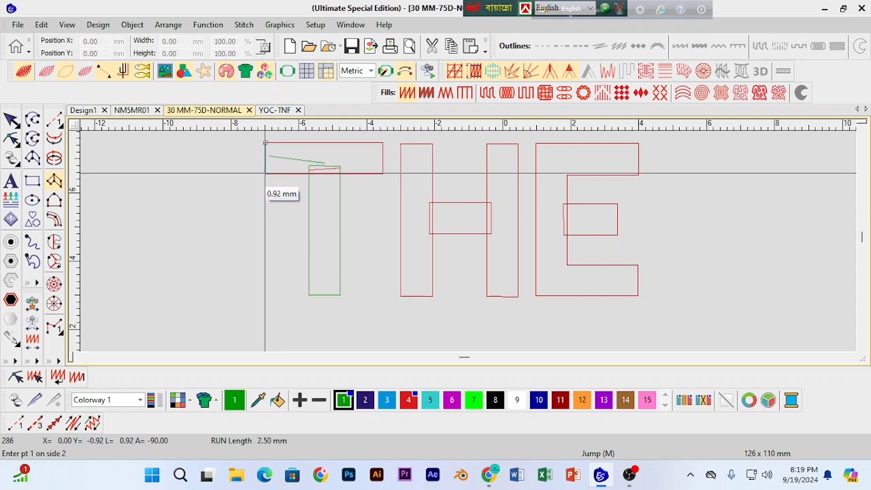
{"action": "left_click", "coordinate": [265, 174]}
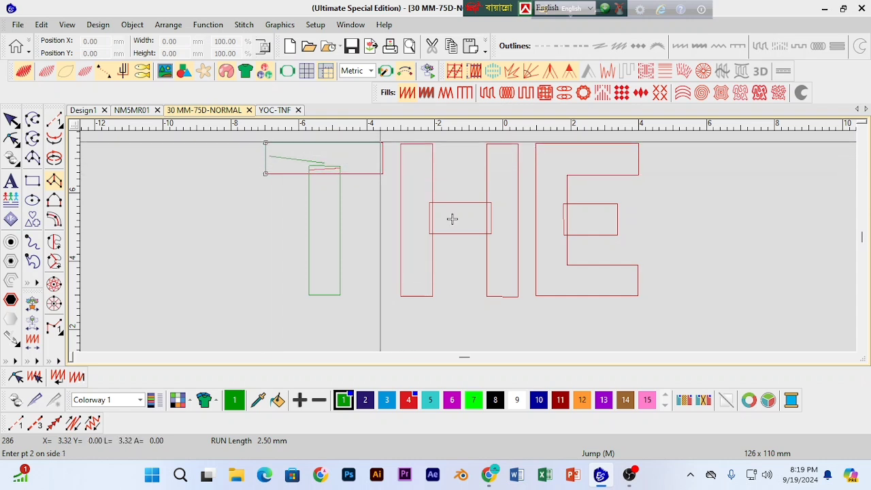
{"action": "left_click", "coordinate": [381, 174]}
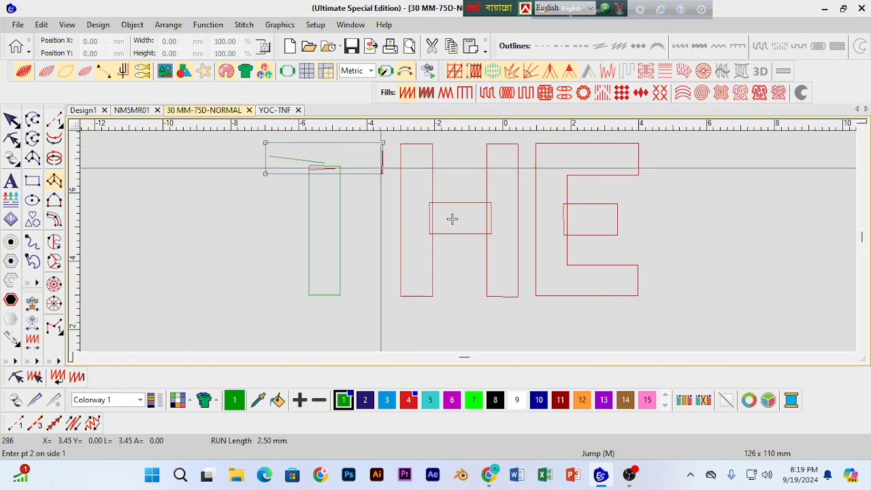
{"action": "left_click", "coordinate": [382, 174]}
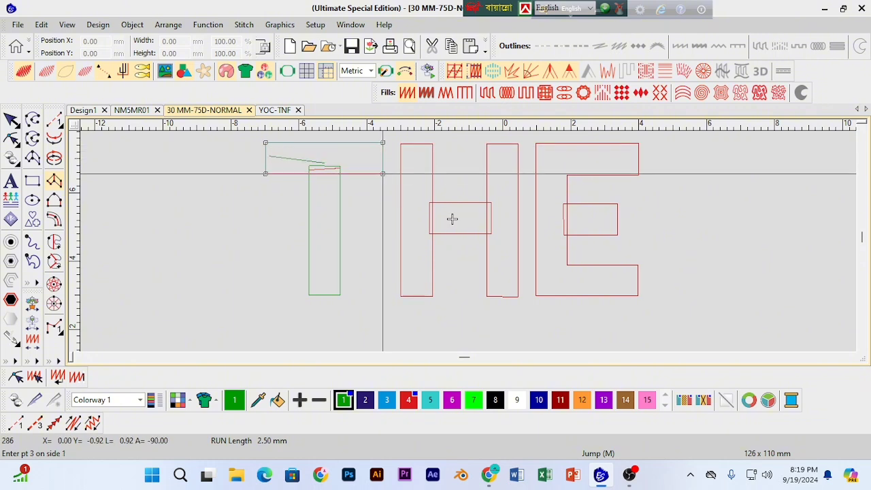
{"action": "key", "text": "Return"}
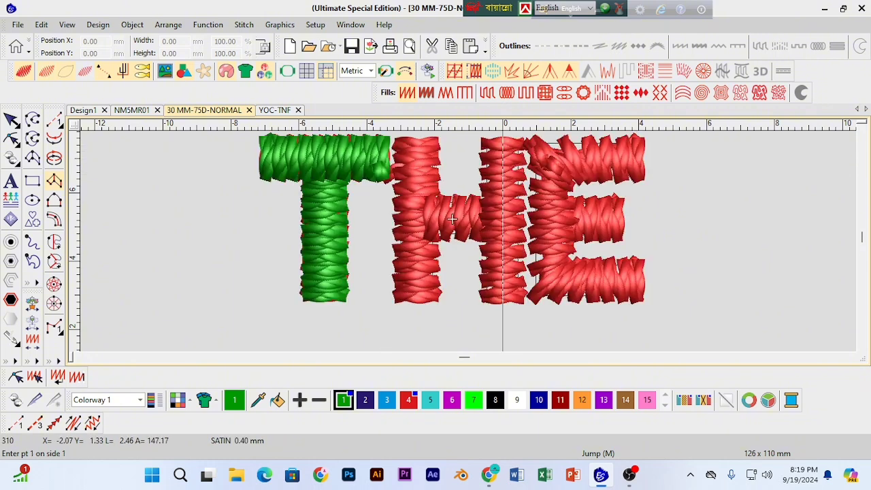
Step: Inspect the T crossbar's stitches and reshape points, deselect it and return the lettering to outline view
{"action": "left_click", "coordinate": [851, 356]}
{"action": "left_click", "coordinate": [11, 120]}
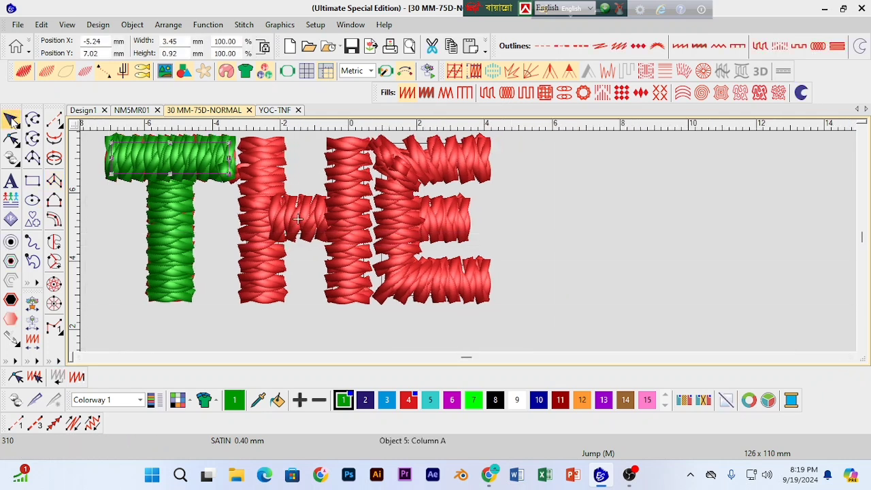
{"action": "key", "text": "h"}
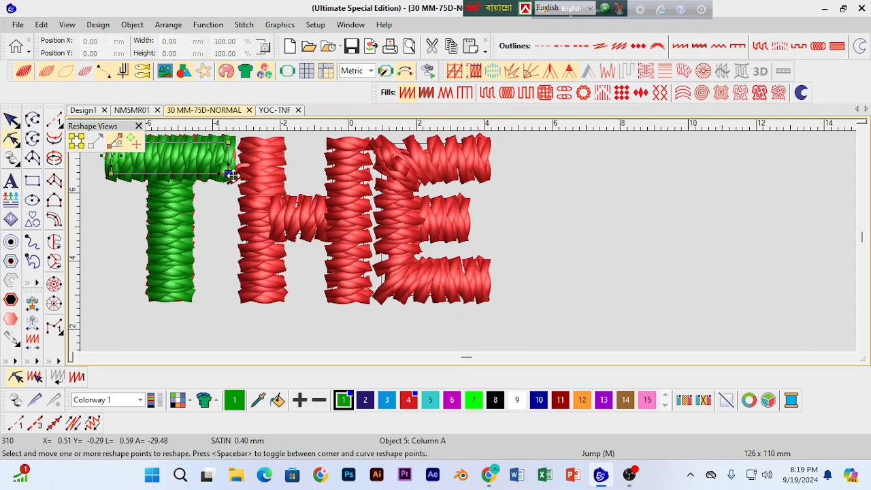
{"action": "key", "text": "Escape"}
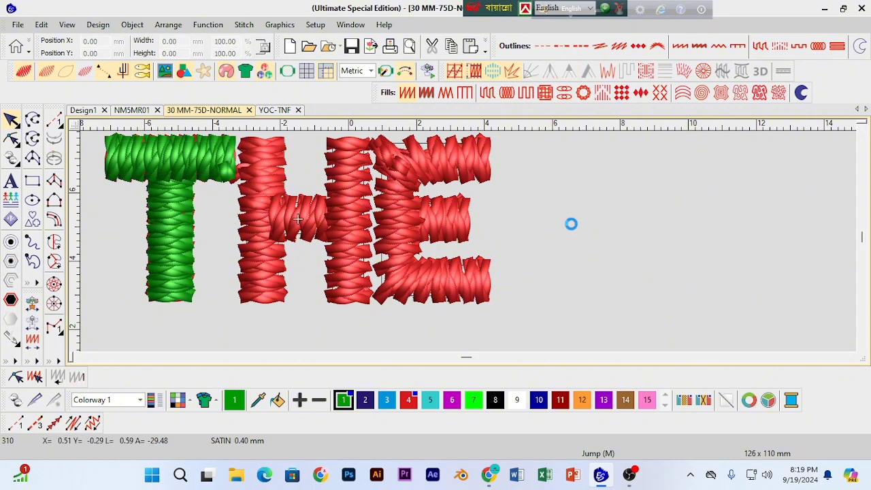
{"action": "key", "text": "s"}
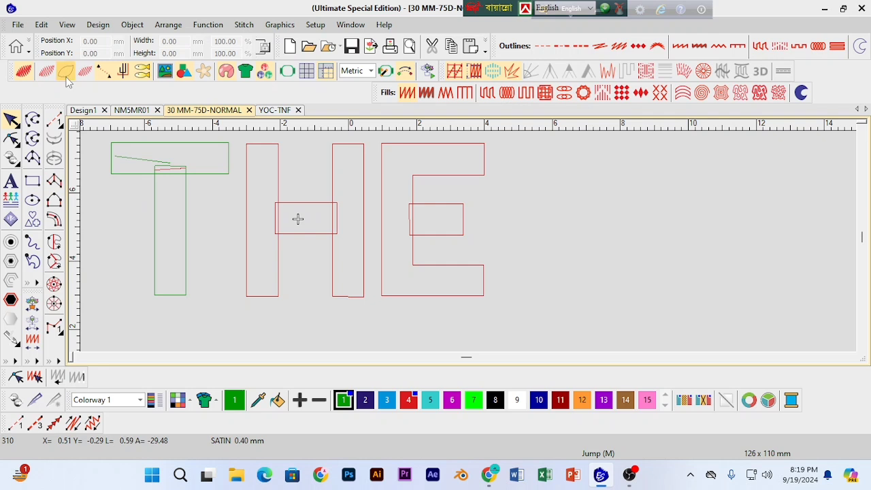
Step: Start a Column A shape at the upper-left corner of the H's left stem
{"action": "left_click", "coordinate": [54, 179]}
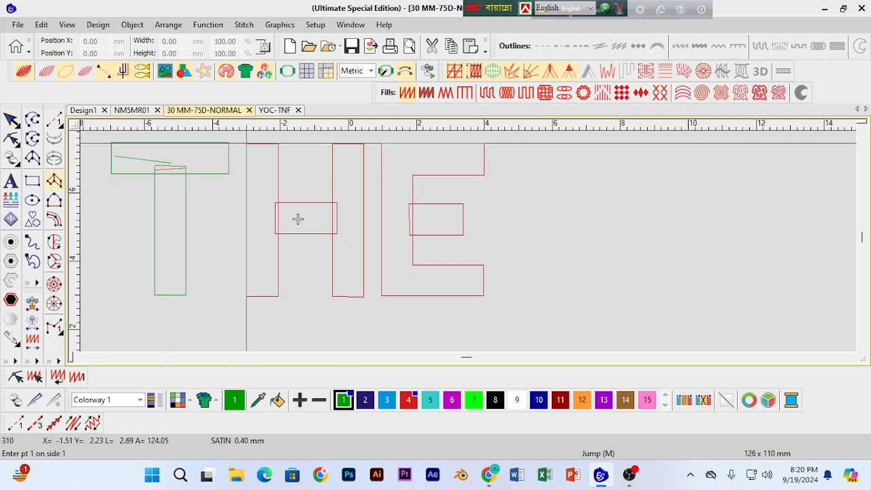
{"action": "left_click", "coordinate": [246, 142]}
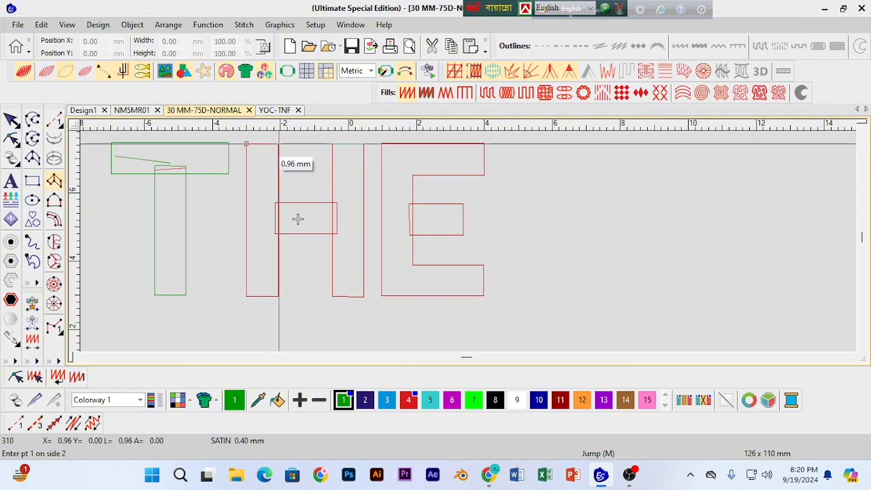
Step: Digitize the H's left stem as a green Column A satin, about 0.94 mm wide and 4.47 mm tall, over the red outline
{"action": "left_click", "coordinate": [278, 143]}
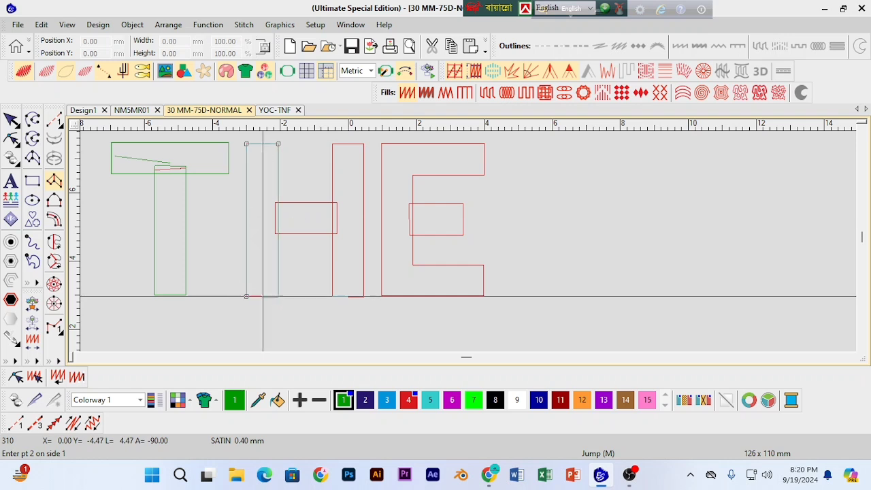
{"action": "left_click", "coordinate": [247, 296]}
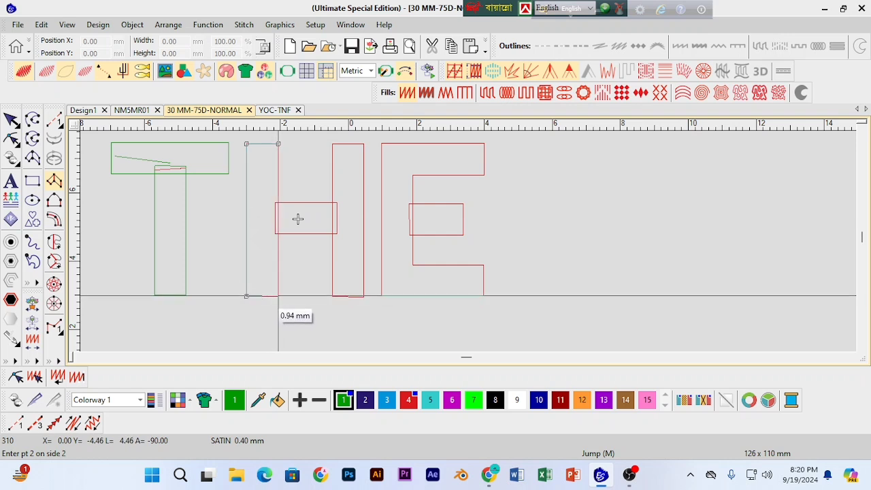
{"action": "left_click", "coordinate": [279, 296]}
{"action": "key", "text": "Return"}
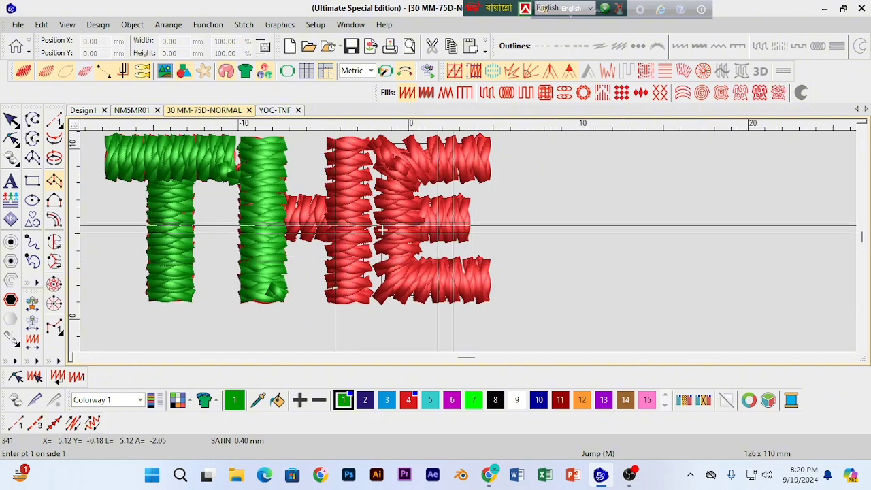
{"action": "scroll", "coordinate": [450, 224], "scroll_direction": "down", "scroll_amount": 2}
{"action": "scroll", "coordinate": [383, 230], "scroll_direction": "up", "scroll_amount": 2}
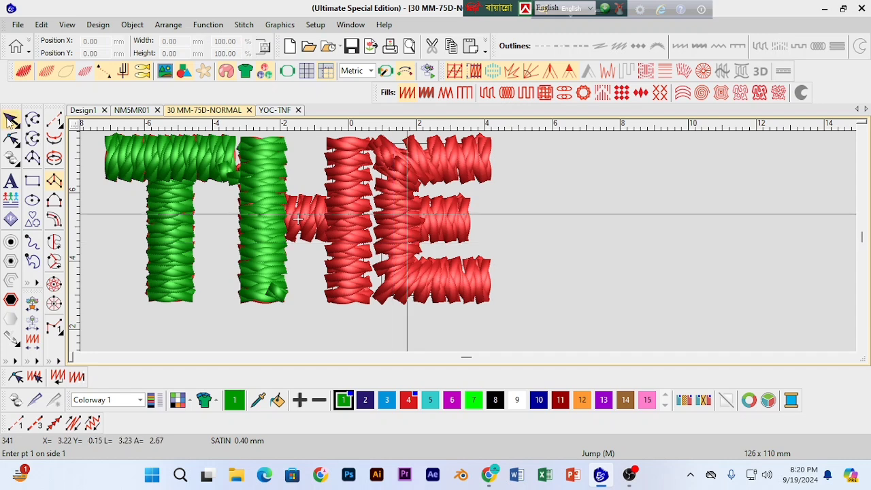
{"action": "key", "text": "Escape"}
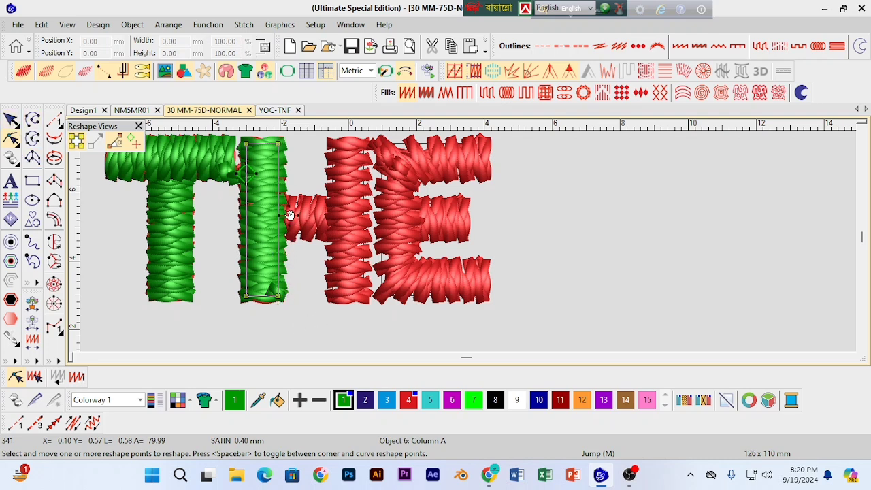
Step: Move the exit point of the H's left stem to its right edge beside the crossbar and turn off the realistic stitch view
{"action": "left_click_drag", "start_coordinate": [281, 202], "coordinate": [289, 207]}
{"action": "left_click", "coordinate": [862, 131]}
{"action": "left_click", "coordinate": [862, 131]}
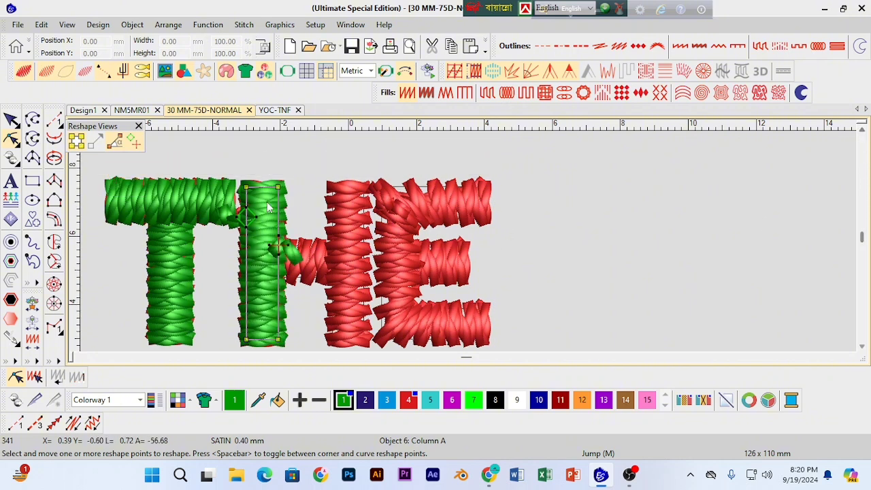
{"action": "key", "text": "t"}
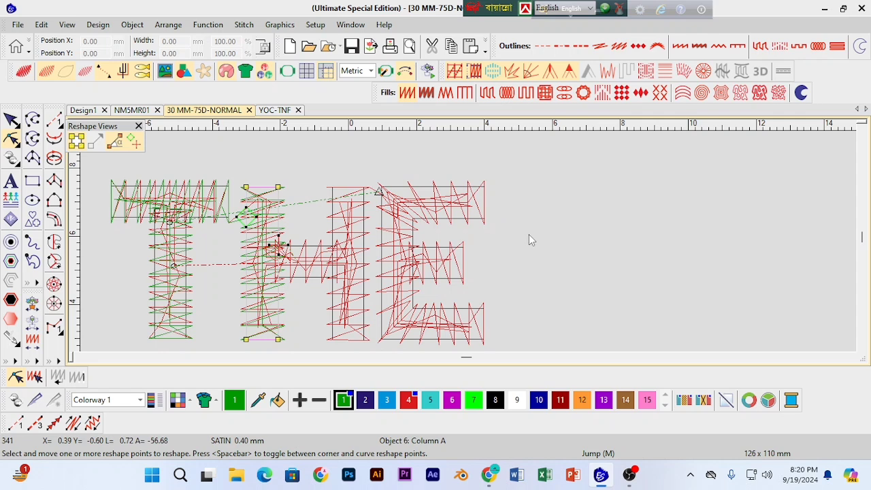
{"action": "key", "text": "Escape"}
{"action": "key", "text": "Escape"}
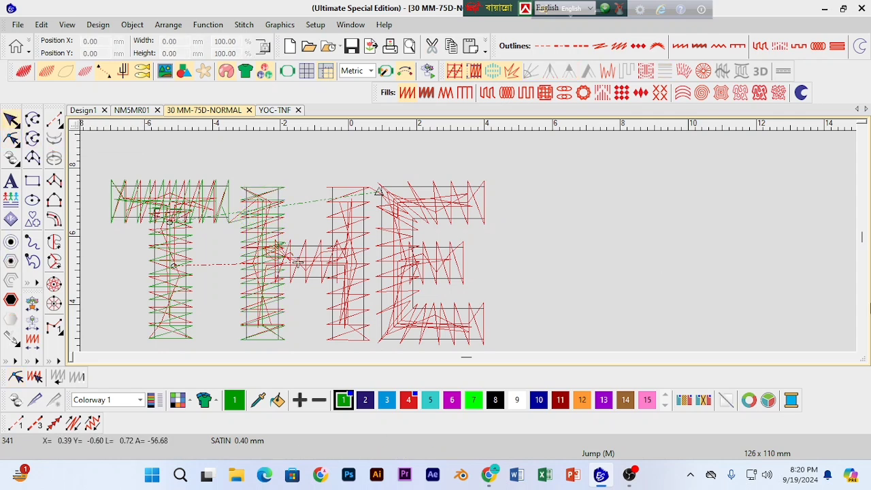
Step: Travel through the stitches of the H's left stem to examine their sewing sequence up to the exit point
{"action": "scroll", "coordinate": [866, 347], "scroll_direction": "down", "scroll_amount": 2}
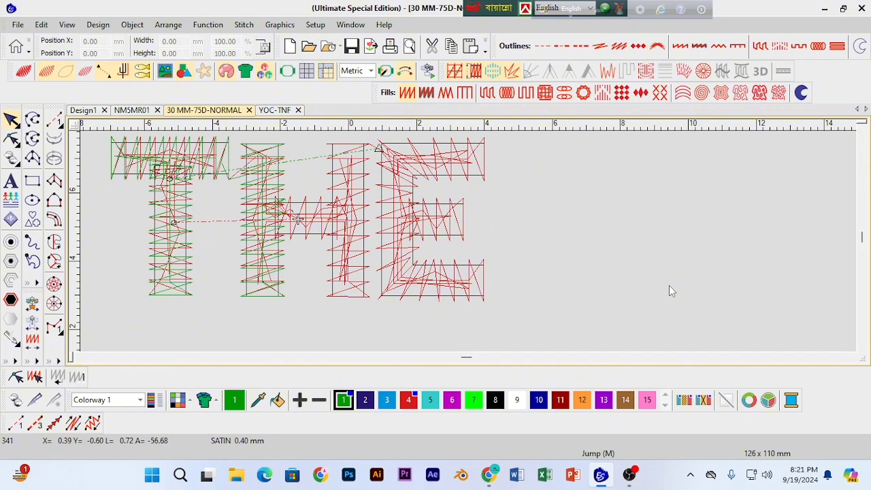
{"action": "key", "text": "Down"}
{"action": "key", "text": "Down"}
{"action": "key", "text": "Down"}
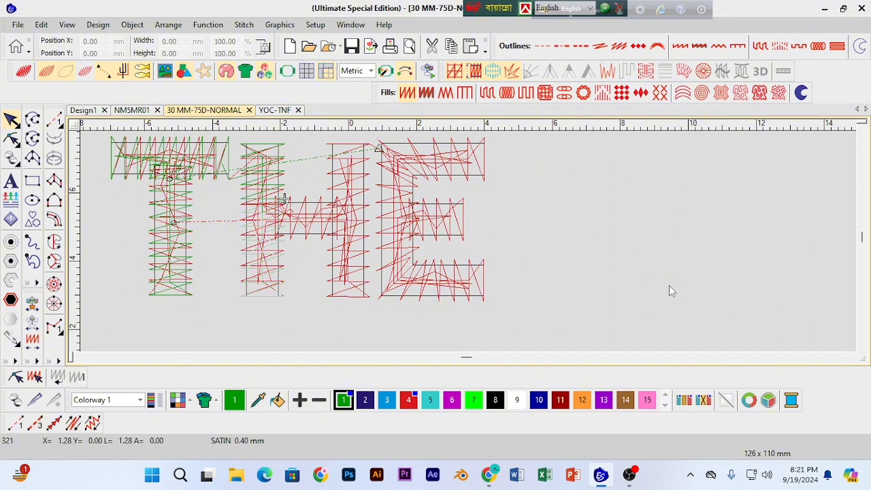
{"action": "key", "text": "Up"}
{"action": "key", "text": "Up"}
{"action": "key", "text": "Up"}
{"action": "key", "text": "Up"}
{"action": "key", "text": "Up"}
{"action": "key", "text": "Up"}
{"action": "key", "text": "Up"}
{"action": "key", "text": "Up"}
{"action": "key", "text": "Up"}
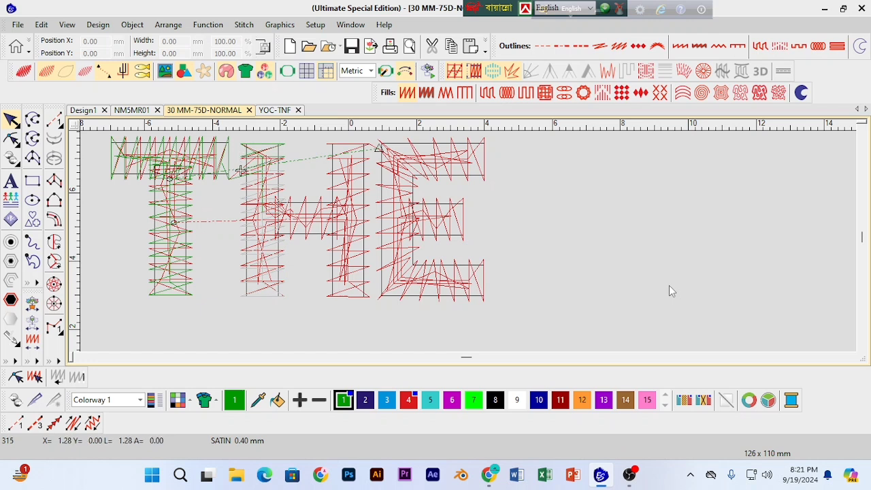
{"action": "key", "text": "Up"}
{"action": "key", "text": "Up"}
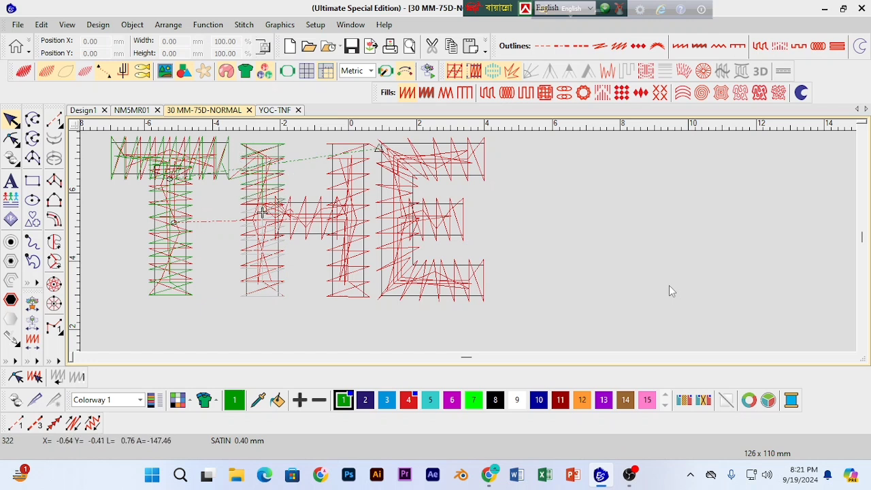
{"action": "key", "text": "Up"}
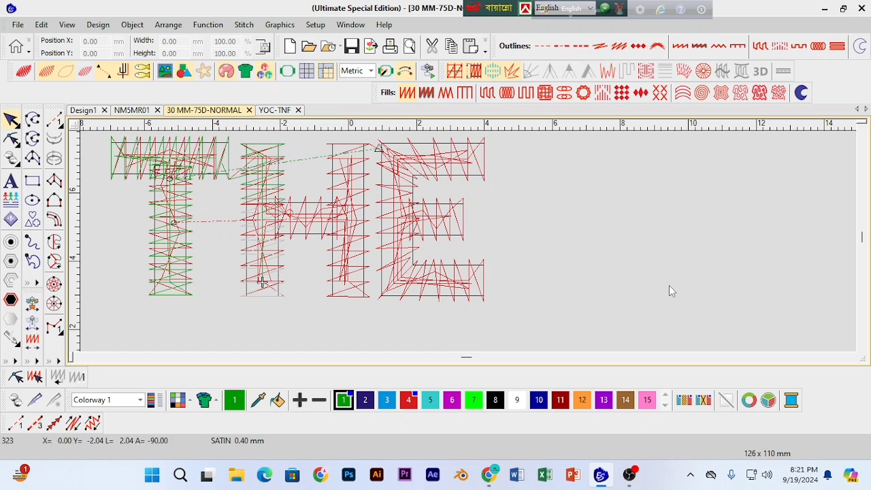
{"action": "key", "text": "Up"}
{"action": "key", "text": "Up"}
{"action": "key", "text": "Up"}
{"action": "key", "text": "Up"}
{"action": "key", "text": "Up"}
{"action": "key", "text": "Up"}
{"action": "key", "text": "Up"}
{"action": "key", "text": "Up"}
{"action": "key", "text": "Up"}
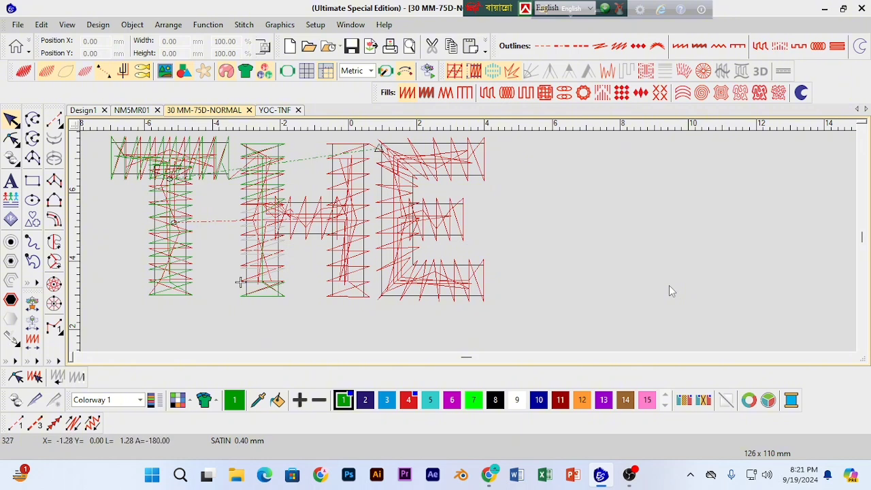
{"action": "key", "text": "Up"}
{"action": "key", "text": "Up"}
{"action": "key", "text": "Up"}
{"action": "key", "text": "Up"}
{"action": "key", "text": "Up"}
{"action": "key", "text": "Up"}
{"action": "key", "text": "Up"}
{"action": "key", "text": "Up"}
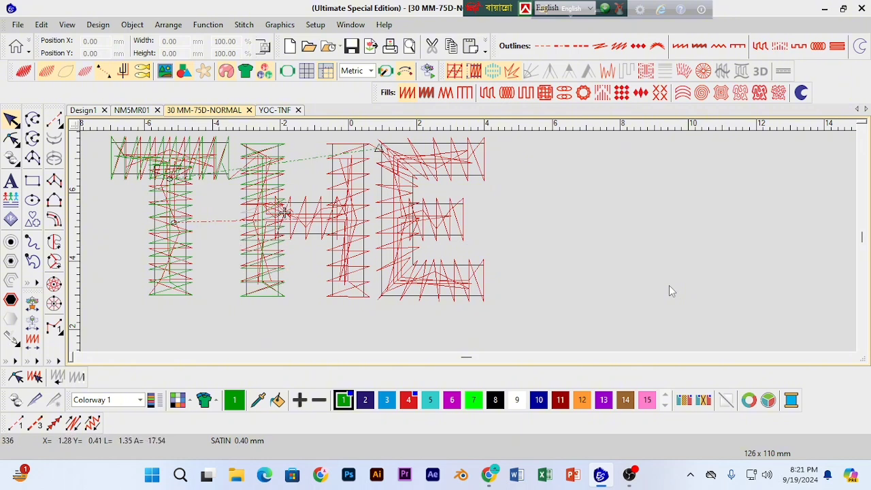
{"action": "key", "text": "Up"}
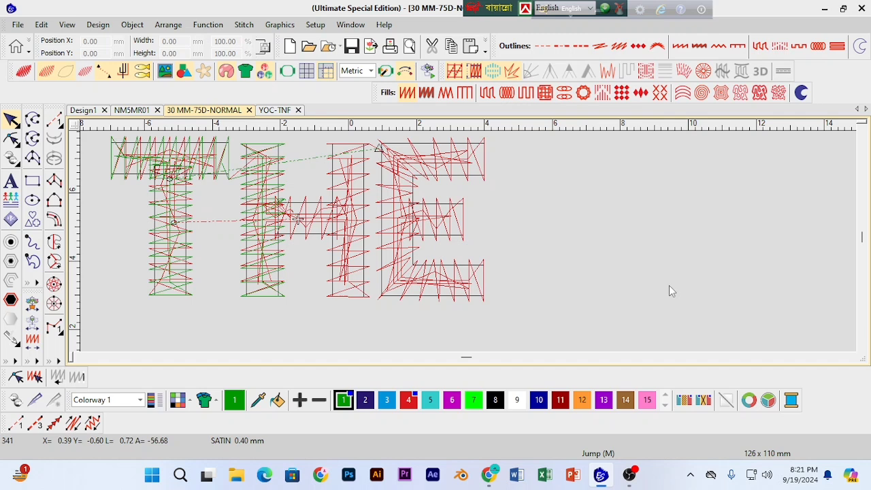
Step: Digitize the H's crossbar as a Column A satin about 1.8 mm long over the red outline and check its entry and exit points
{"action": "key", "text": "s"}
{"action": "key", "text": "s"}
{"action": "key", "text": "t"}
{"action": "key", "text": "t"}
{"action": "key", "text": "s"}
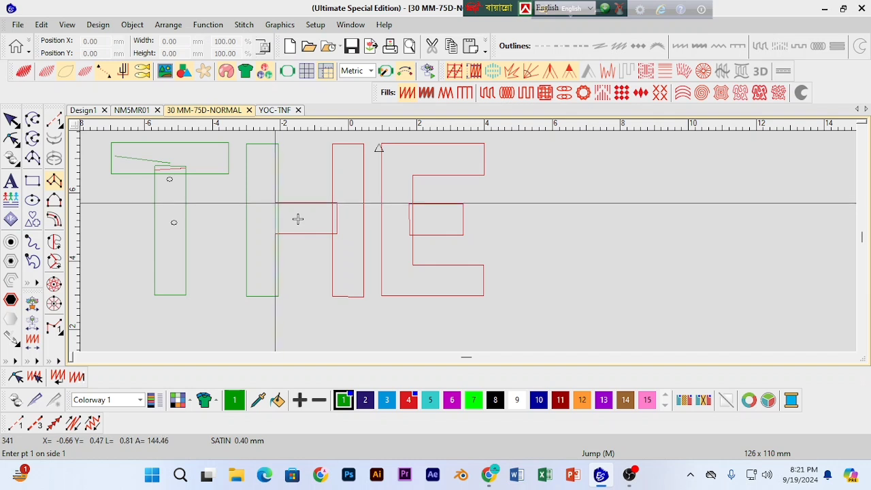
{"action": "left_click", "coordinate": [297, 219]}
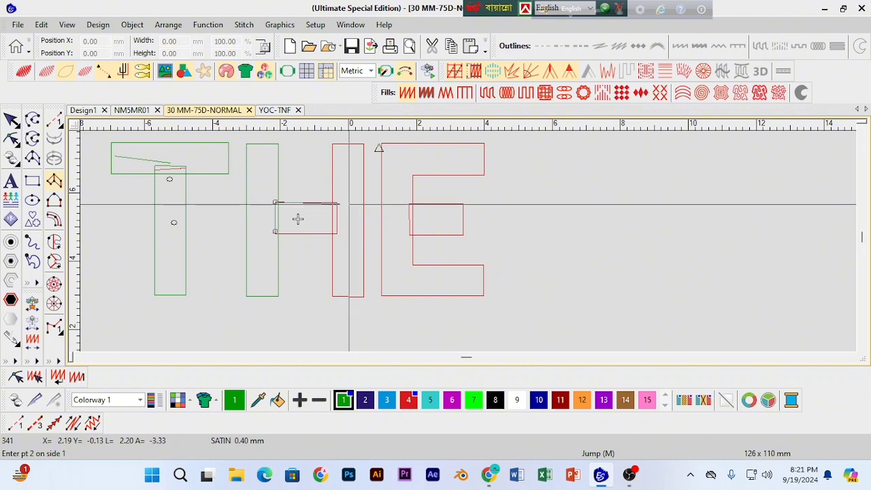
{"action": "left_click", "coordinate": [262, 233]}
{"action": "left_click", "coordinate": [275, 234]}
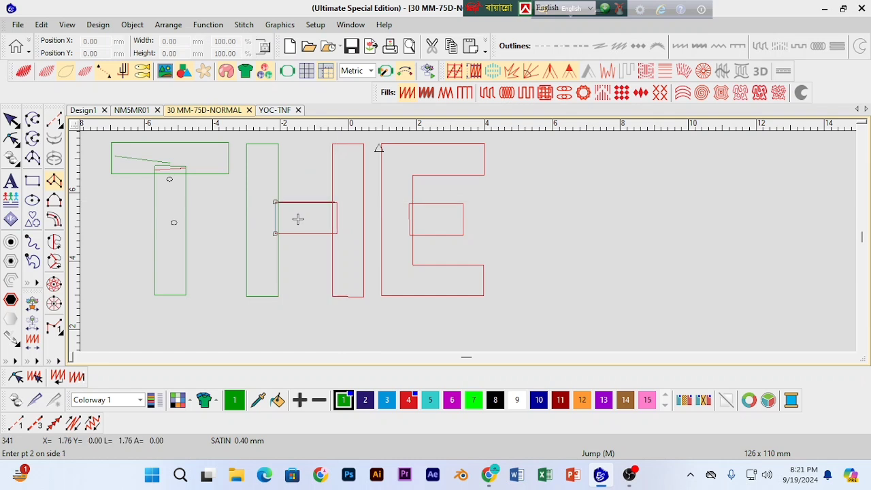
{"action": "left_click", "coordinate": [337, 202]}
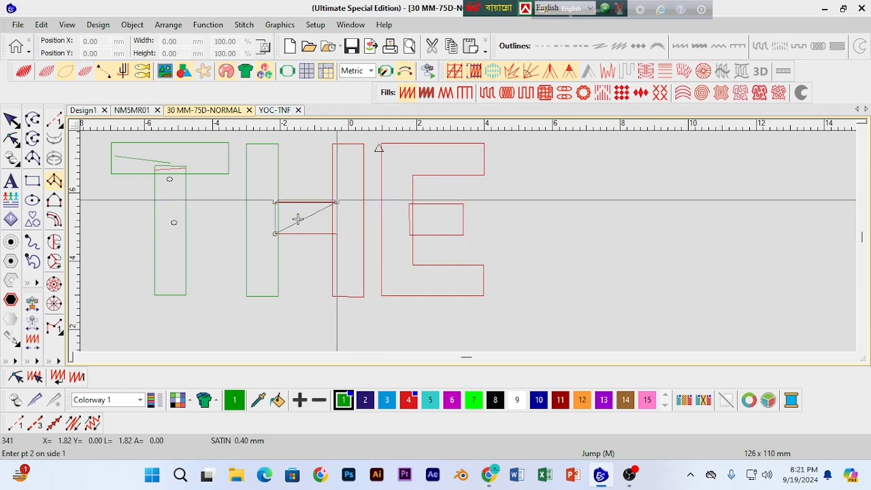
{"action": "left_click", "coordinate": [336, 234]}
{"action": "left_click", "coordinate": [336, 218]}
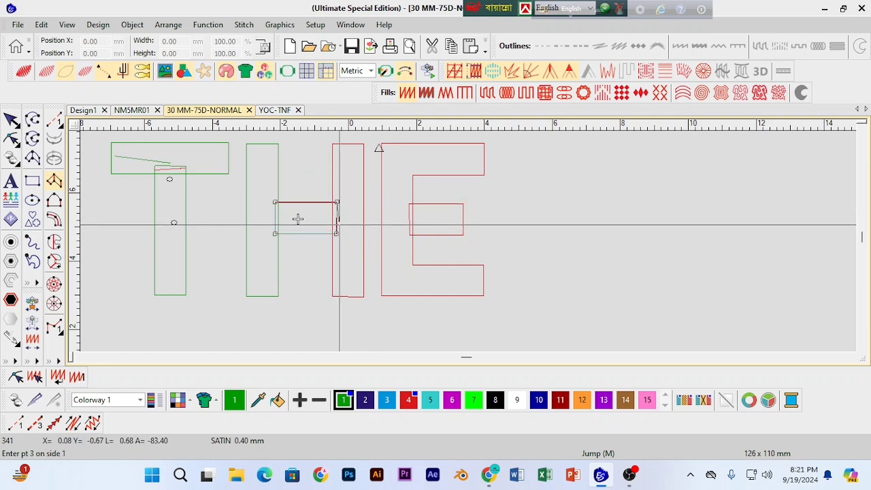
{"action": "key", "text": "s"}
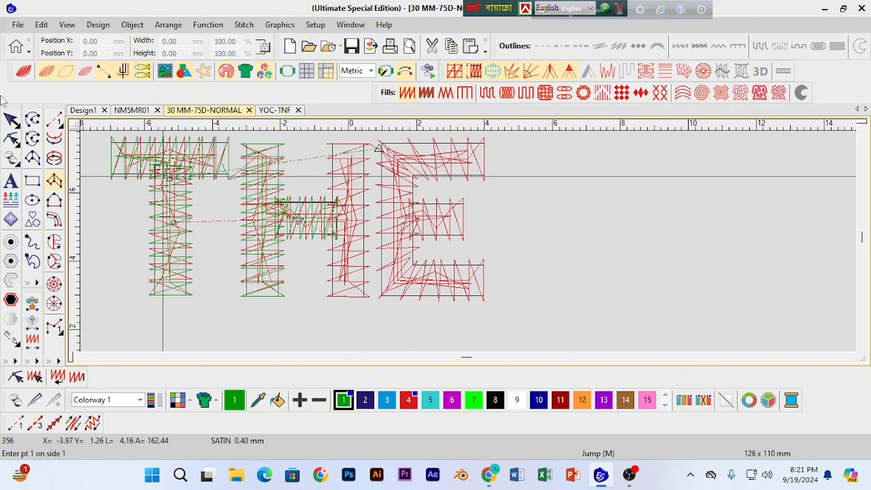
{"action": "left_click", "coordinate": [11, 138]}
{"action": "key", "text": "Escape"}
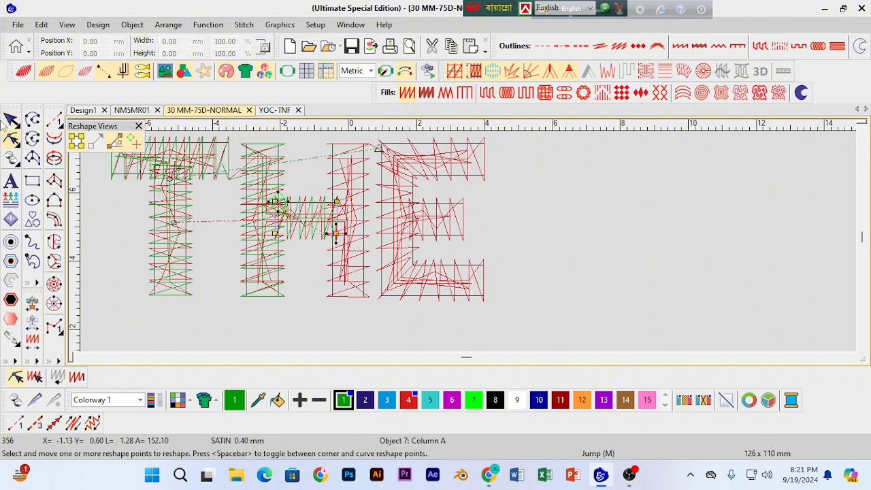
{"action": "left_click", "coordinate": [701, 252]}
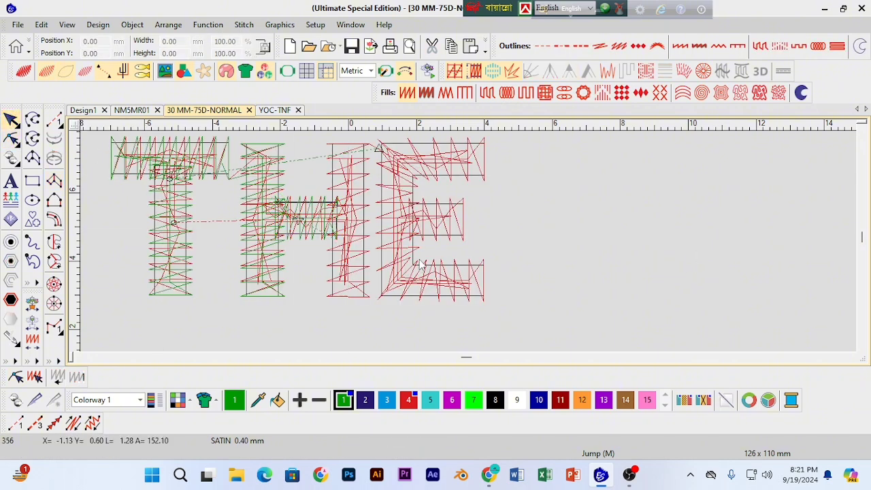
Step: Duplicate the H's left stem and move the copy over the red outline of the H's right stem
{"action": "key", "text": "s"}
{"action": "left_click", "coordinate": [277, 272]}
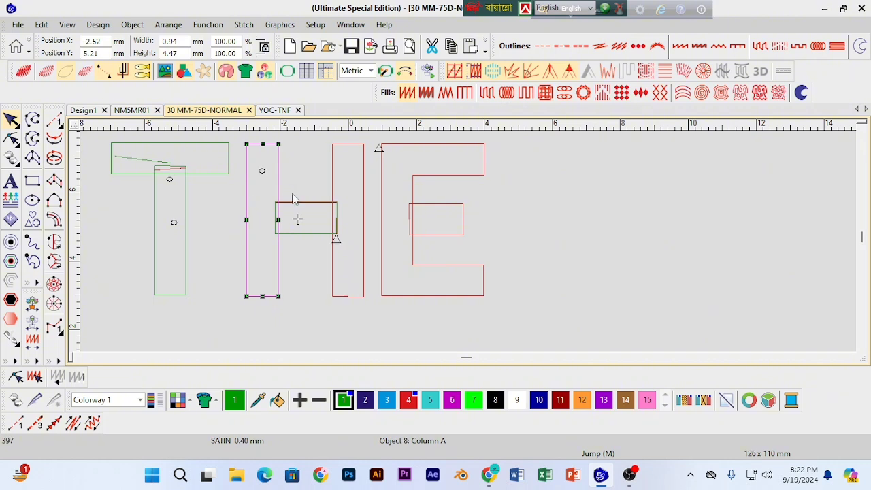
{"action": "left_click_drag", "start_coordinate": [297, 218], "coordinate": [348, 219]}
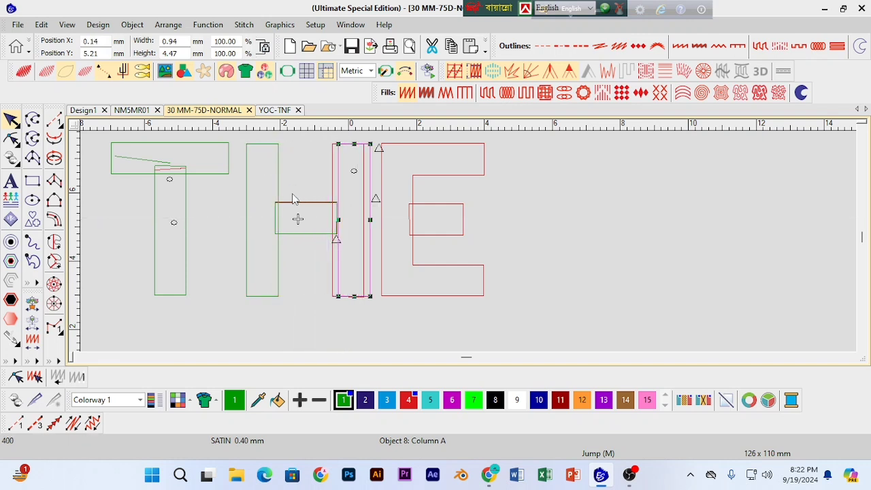
{"action": "key", "text": "Left"}
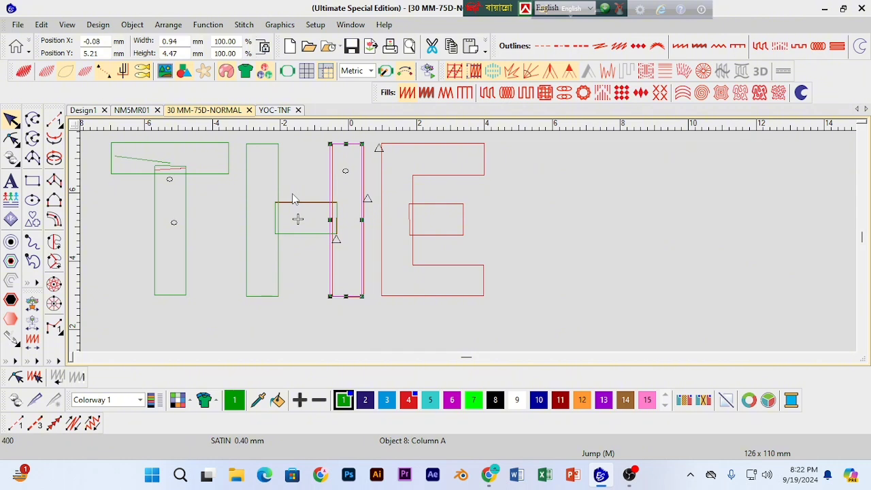
{"action": "key", "text": "Right"}
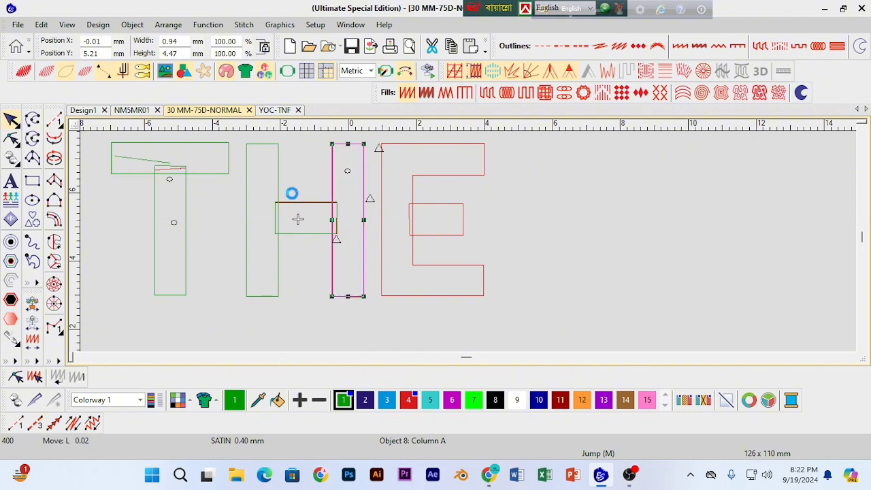
Step: Fine-tune the copied right stem's horizontal placement over the red outline to an X position of 0.01 mm
{"action": "key", "text": "z"}
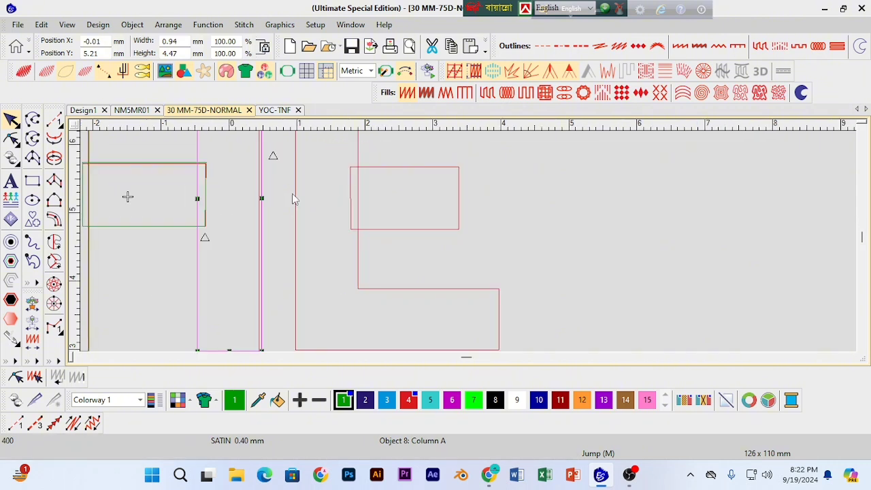
{"action": "key", "text": "shift+z"}
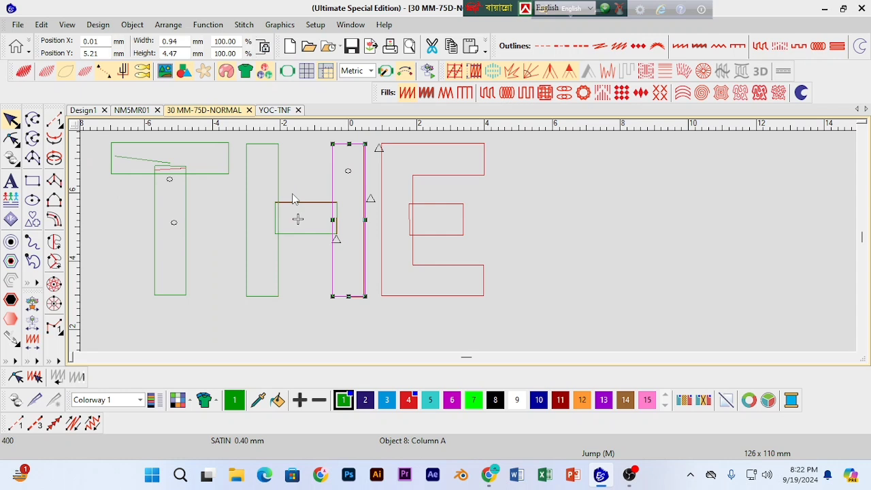
{"action": "key", "text": "Left"}
{"action": "key", "text": "z"}
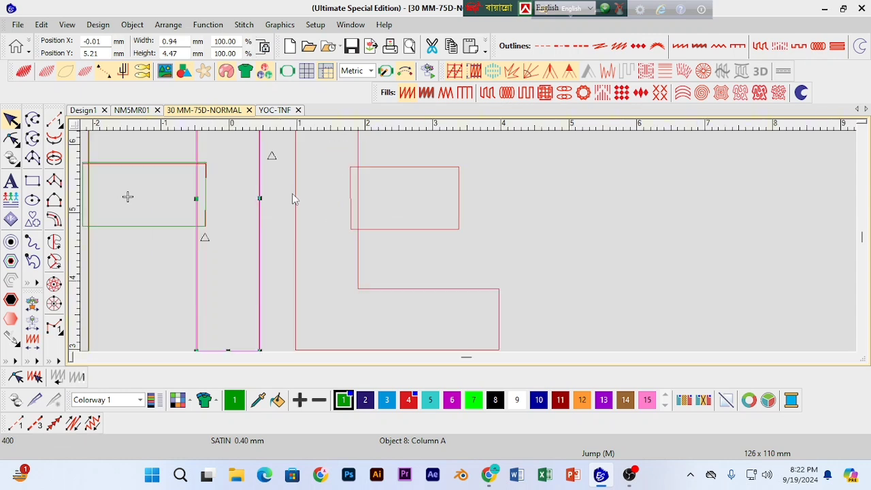
{"action": "key", "text": "Right"}
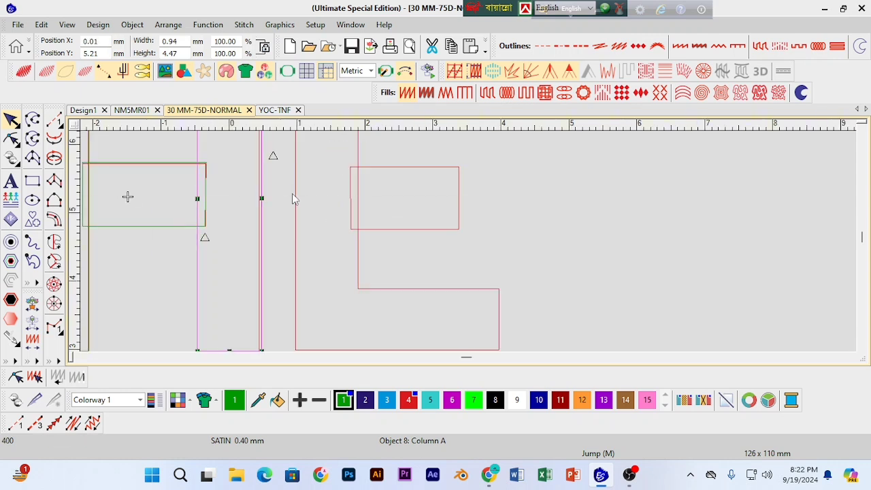
{"action": "key", "text": "shift+z"}
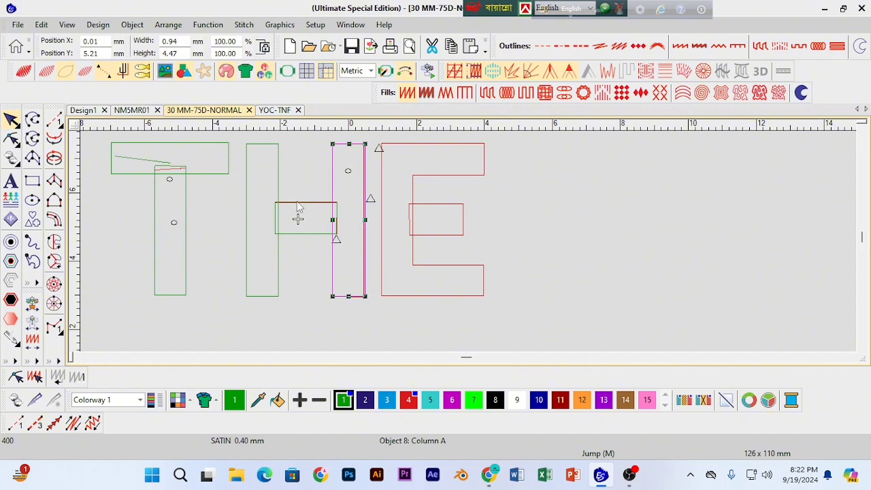
{"action": "left_click", "coordinate": [187, 204]}
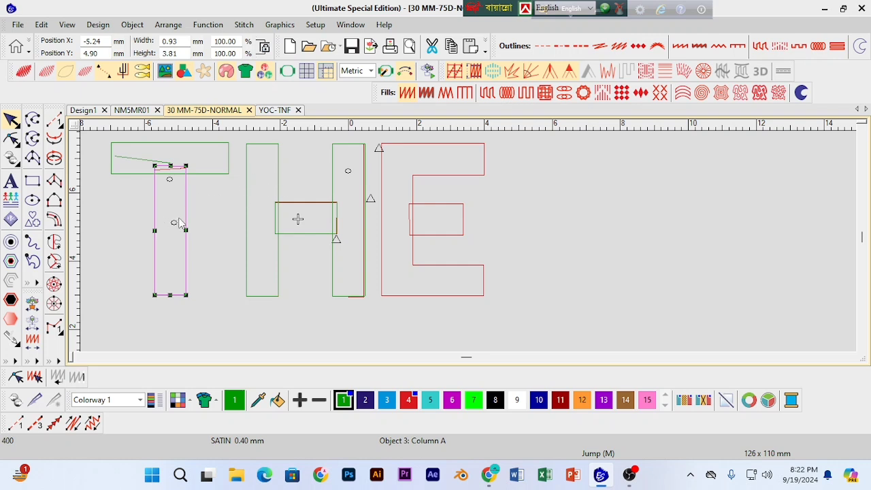
{"action": "left_click", "coordinate": [428, 337]}
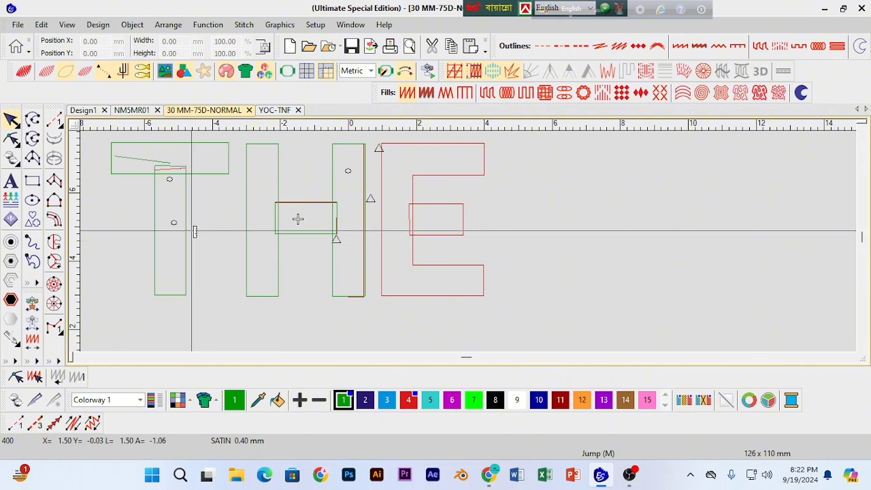
Step: Measure the letter spacing between the T and the H, and between the H and the E
{"action": "left_click", "coordinate": [158, 235]}
{"action": "key", "text": "z"}
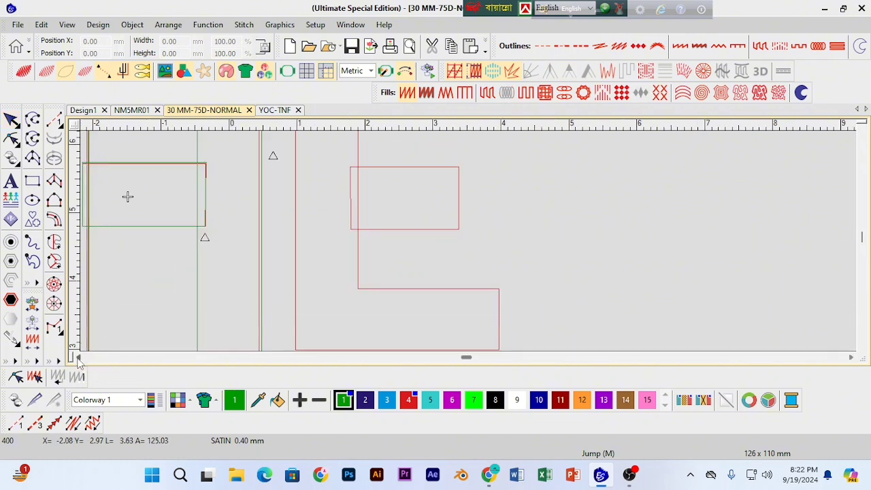
{"action": "left_click", "coordinate": [79, 357]}
{"action": "left_click", "coordinate": [79, 357]}
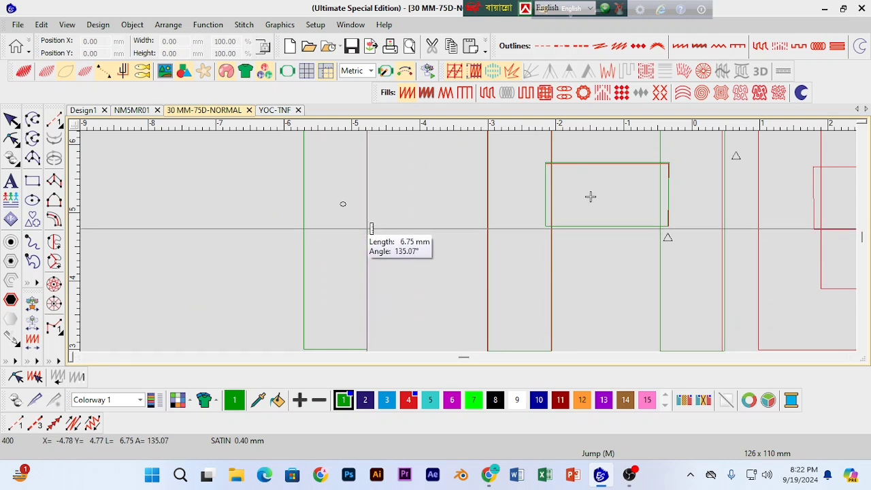
{"action": "left_click", "coordinate": [370, 229]}
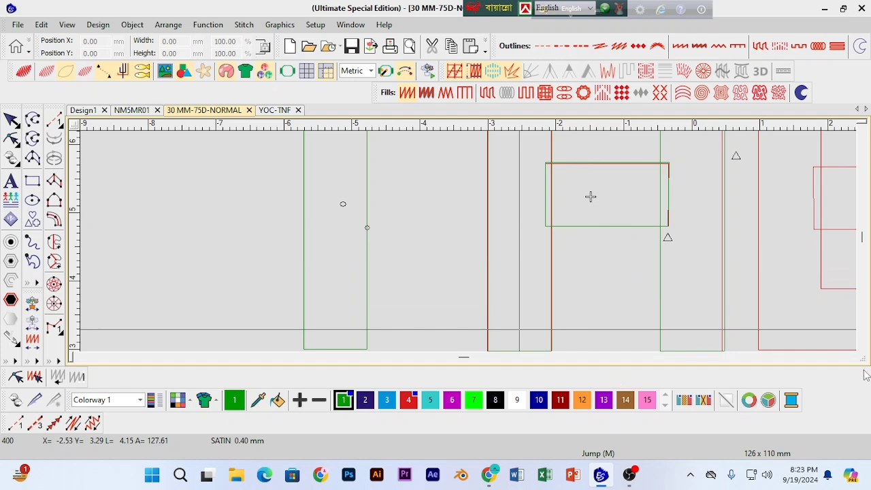
{"action": "scroll", "coordinate": [852, 358], "scroll_direction": "right", "scroll_amount": 2}
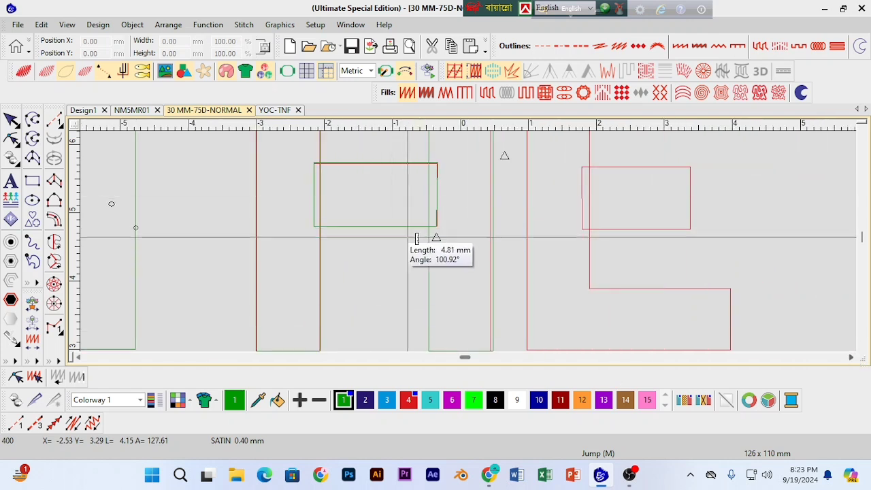
{"action": "left_click", "coordinate": [497, 243]}
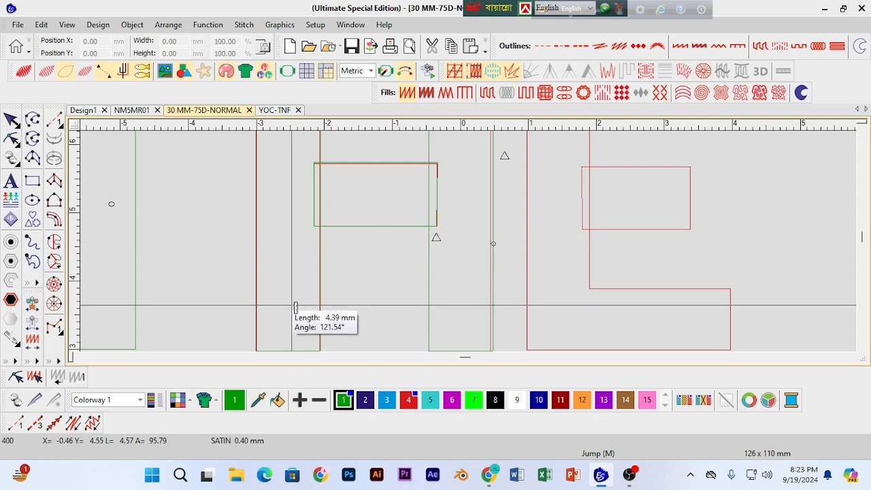
{"action": "scroll", "coordinate": [295, 313], "scroll_direction": "down", "scroll_amount": 1}
{"action": "key", "text": "Escape"}
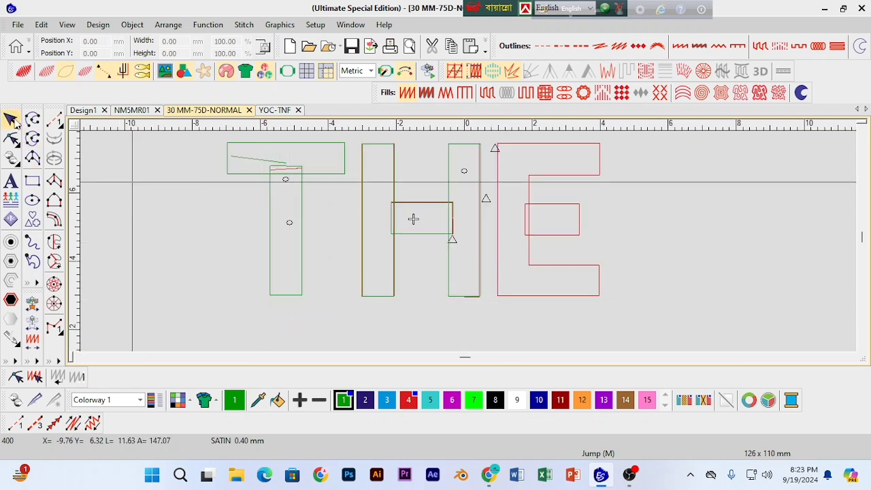
Step: Try to copy the T's stem over the H's left stem and extend its upper end to the outline's top, about 4.46 mm tall overall
{"action": "left_click", "coordinate": [304, 262]}
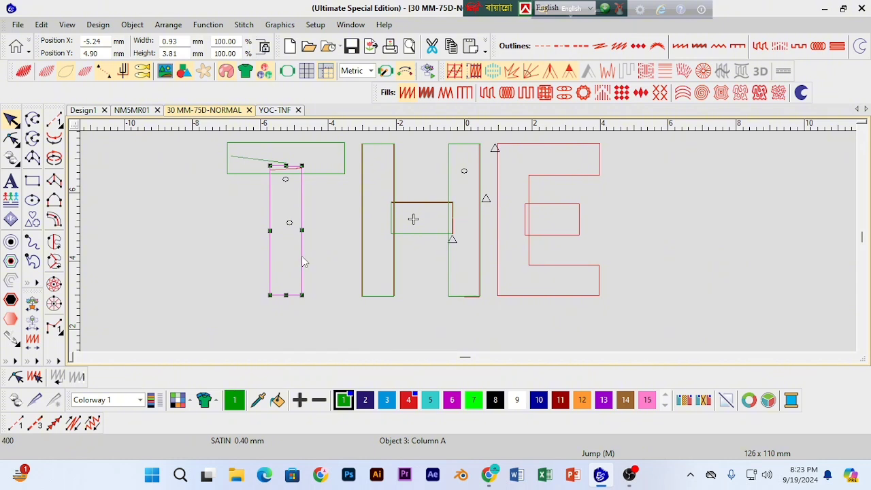
{"action": "mouse_move", "coordinate": [304, 261]}
{"action": "left_mouse_down"}
{"action": "mouse_move", "coordinate": [396, 262]}
{"action": "mouse_move", "coordinate": [301, 257]}
{"action": "left_mouse_up"}
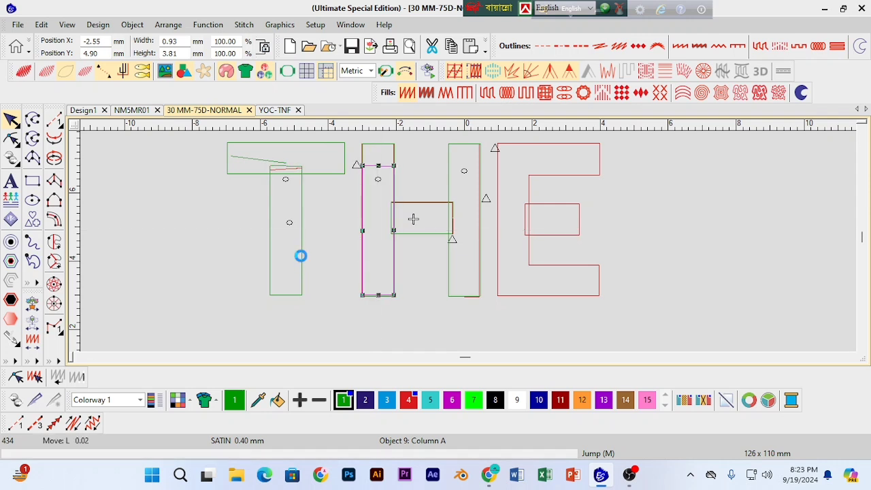
{"action": "left_click", "coordinate": [11, 139]}
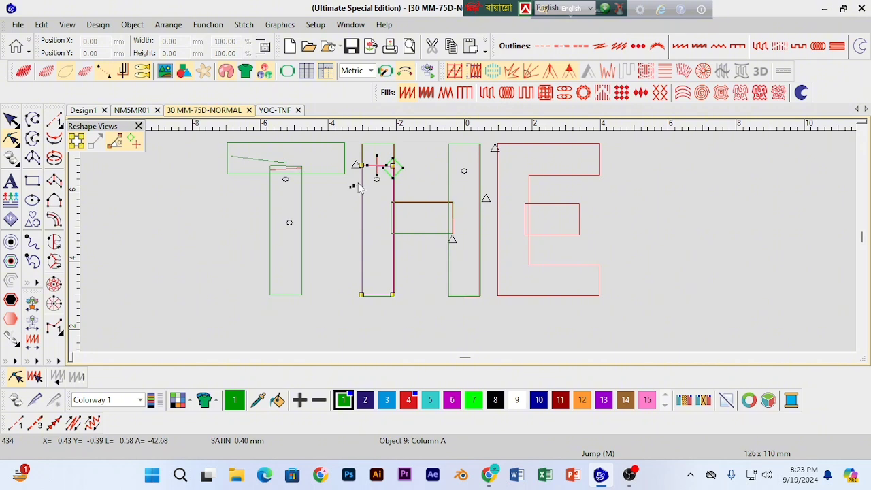
{"action": "left_click", "coordinate": [361, 166]}
{"action": "left_click", "coordinate": [393, 165], "text": "ctrl"}
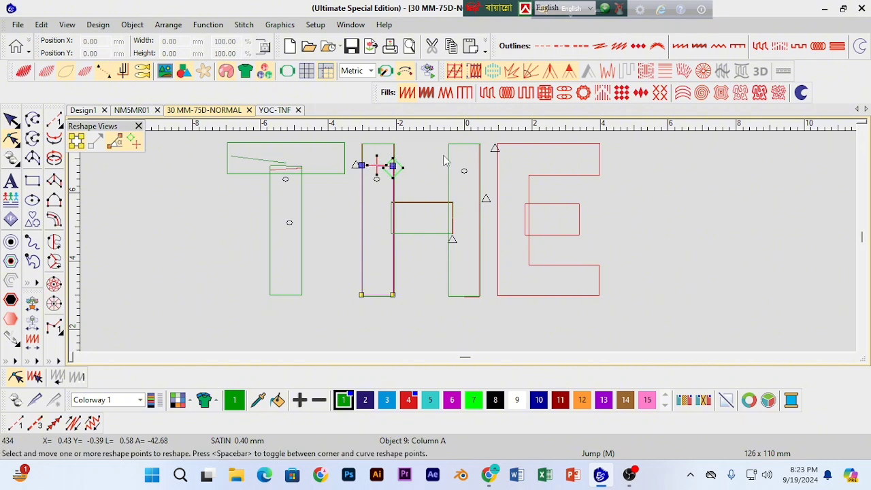
{"action": "left_click_drag", "start_coordinate": [376, 165], "coordinate": [379, 147]}
{"action": "left_click", "coordinate": [441, 155]}
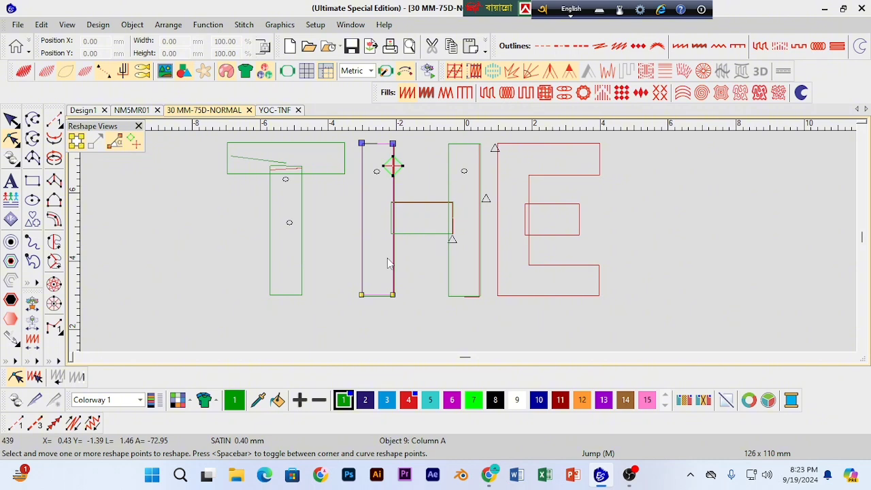
{"action": "left_click", "coordinate": [11, 120]}
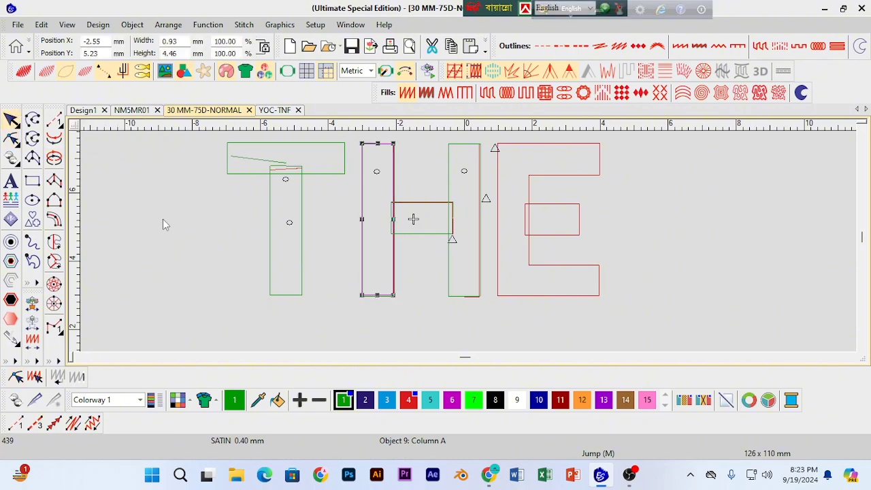
Step: Show the bitmap artwork behind the digitized columns and reference outlines
{"action": "left_click", "coordinate": [162, 219]}
{"action": "key", "text": "Tab"}
{"action": "key", "text": "d"}
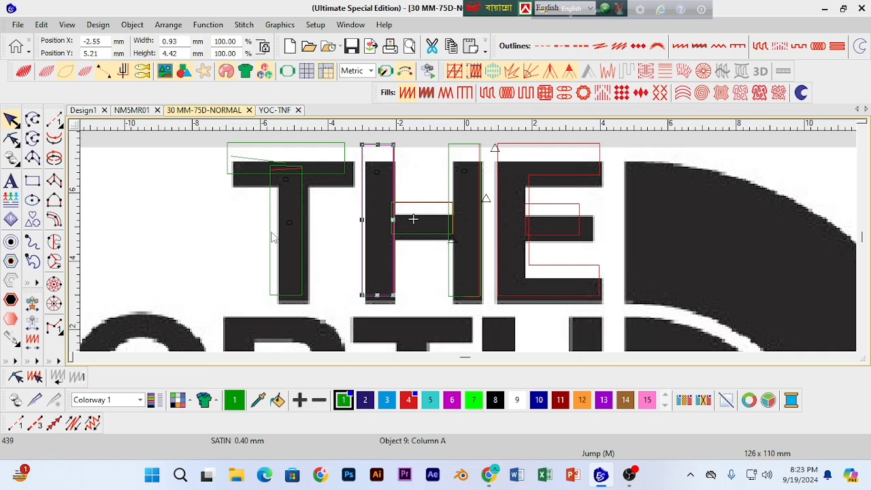
Step: Try to move the T's bar and stem, the red reference outlines and the bitmap apart to expose the artwork's THE lettering
{"action": "left_click", "coordinate": [226, 209]}
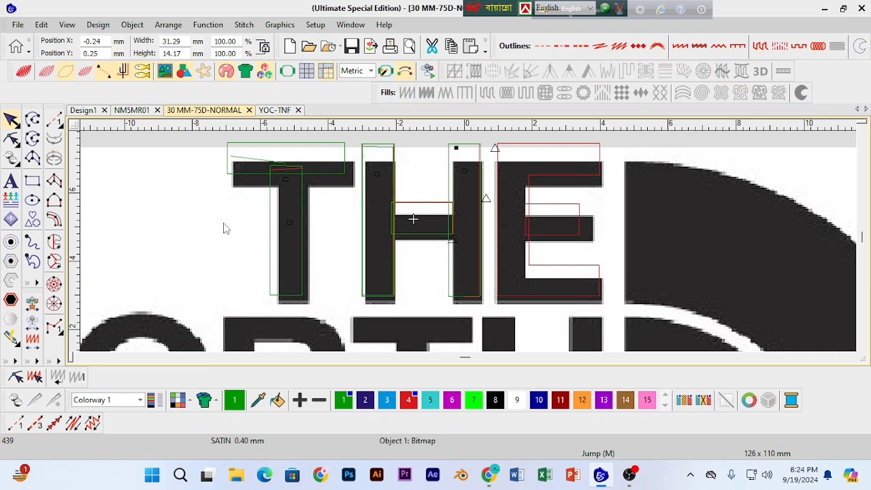
{"action": "left_click", "coordinate": [284, 178]}
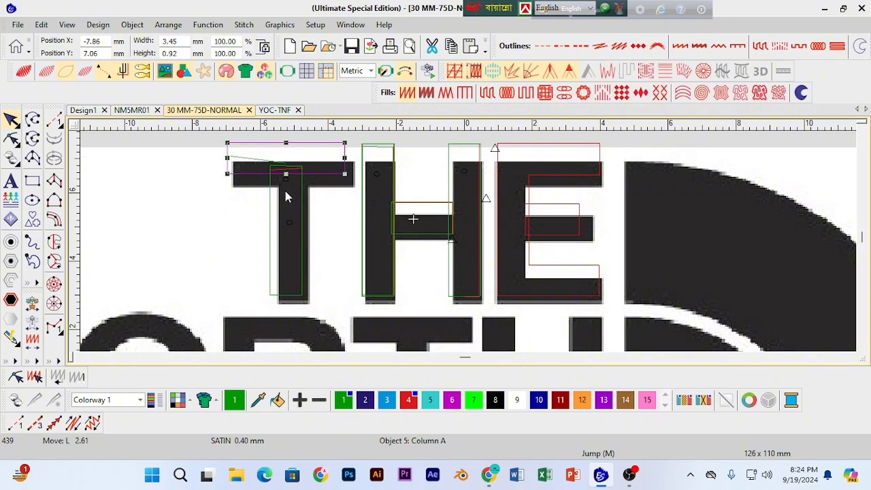
{"action": "left_click_drag", "start_coordinate": [284, 178], "coordinate": [190, 178]}
{"action": "left_click_drag", "start_coordinate": [299, 194], "coordinate": [198, 196]}
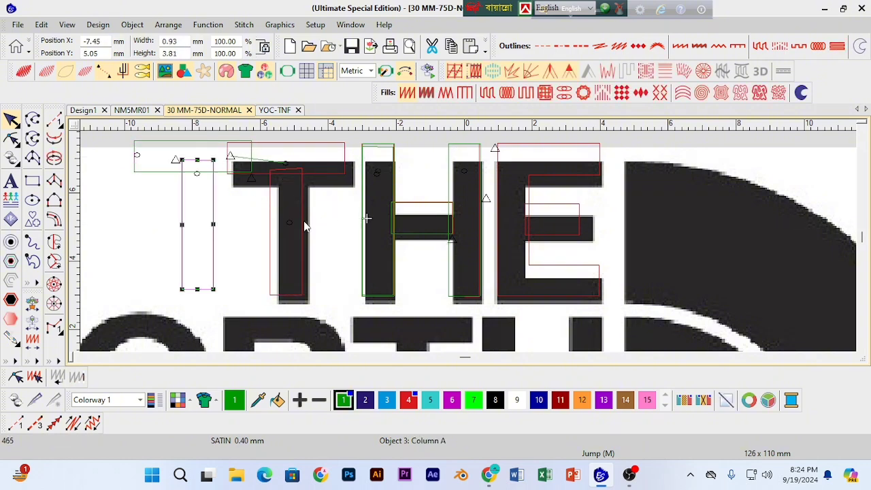
{"action": "left_click", "coordinate": [279, 219]}
{"action": "left_click_drag", "start_coordinate": [392, 185], "coordinate": [382, 272]}
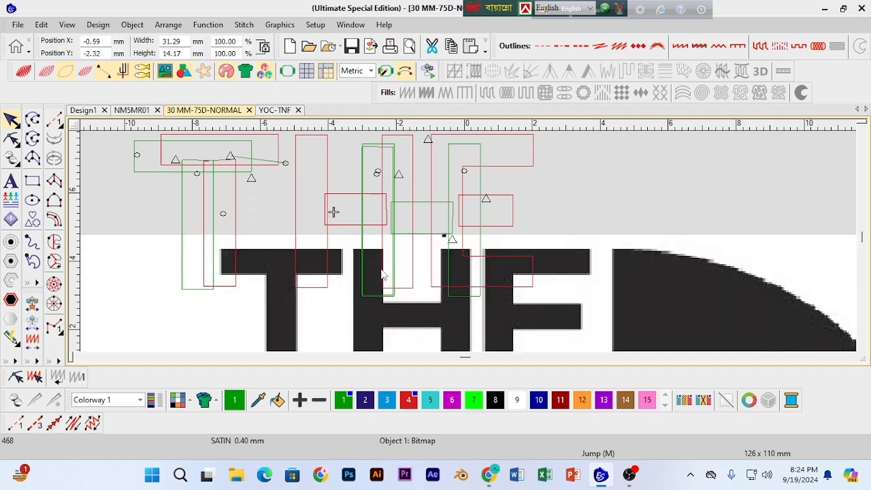
Step: Measure the stem widths of the H and the T in the bitmap artwork
{"action": "scroll", "coordinate": [864, 242], "scroll_direction": "down", "scroll_amount": 3}
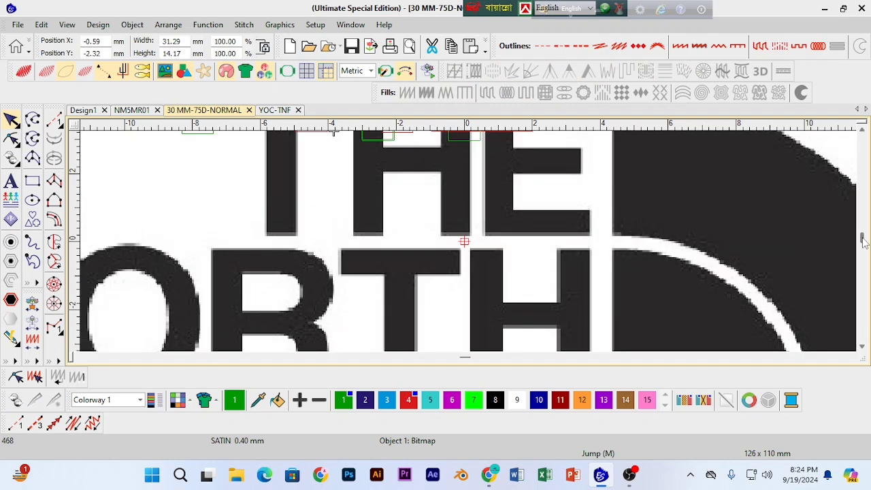
{"action": "left_click", "coordinate": [862, 132]}
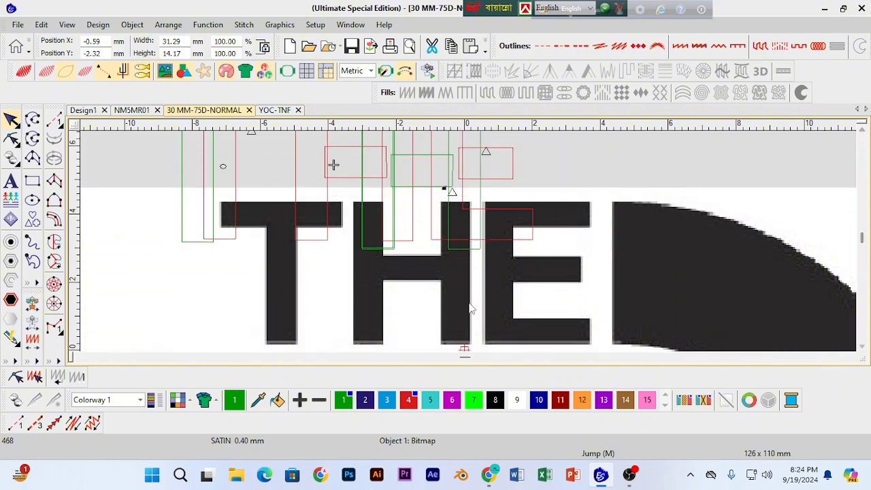
{"action": "key", "text": "m"}
{"action": "left_click", "coordinate": [392, 311]}
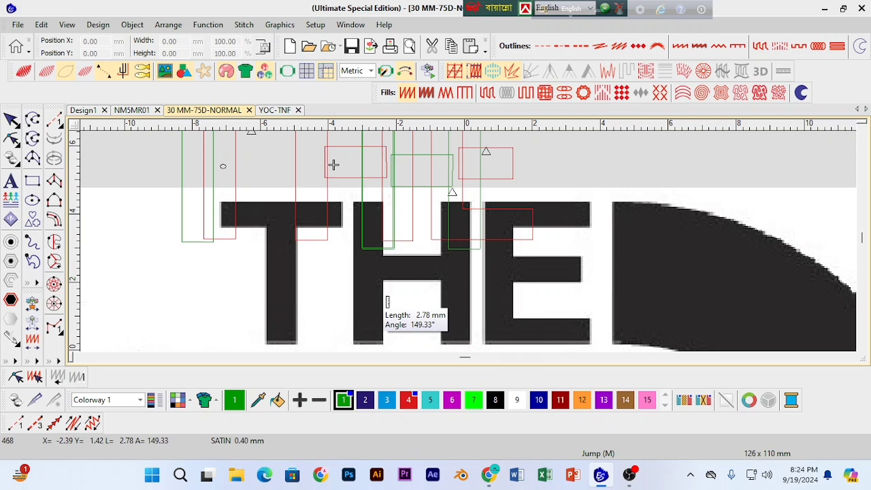
{"action": "left_click", "coordinate": [386, 301]}
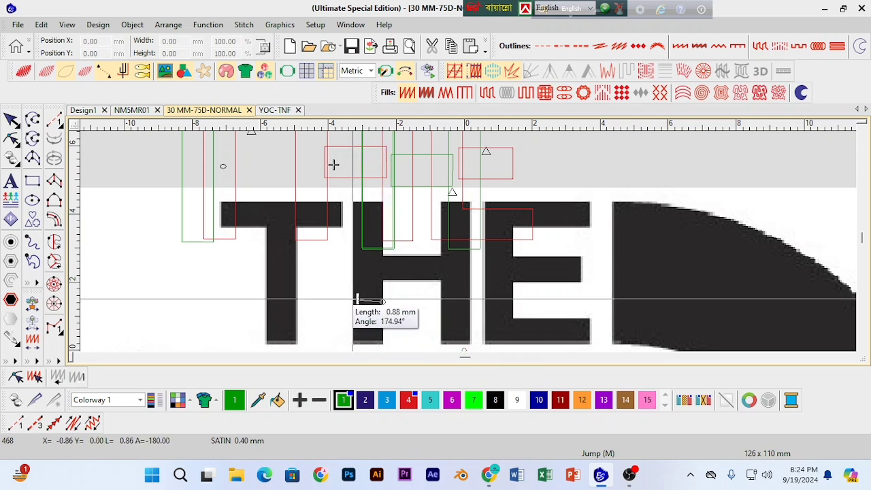
{"action": "left_click", "coordinate": [355, 300]}
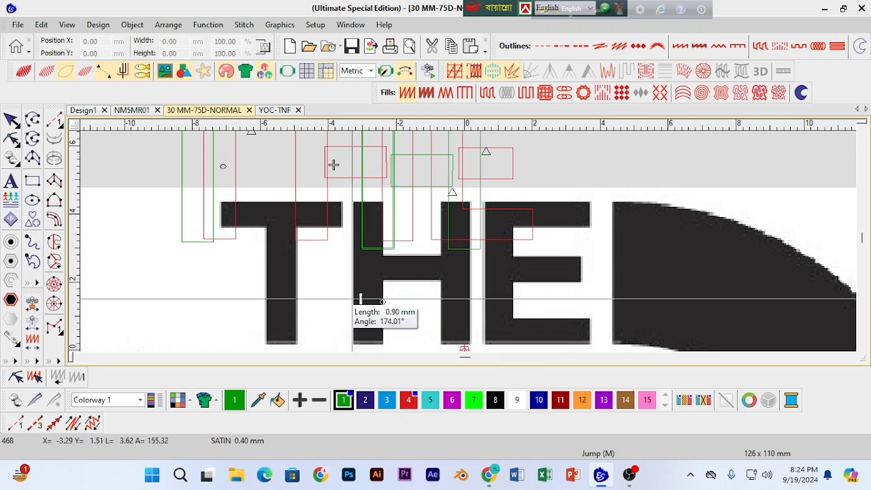
{"action": "left_click", "coordinate": [470, 297]}
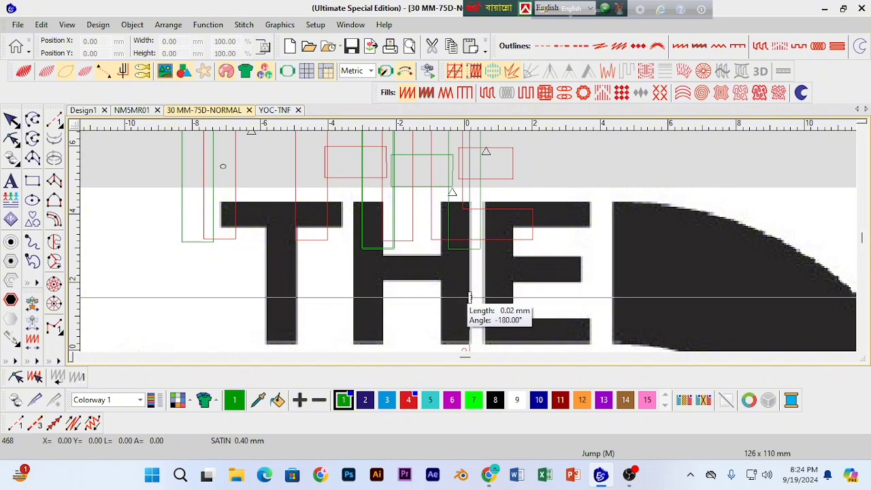
{"action": "left_click", "coordinate": [466, 349]}
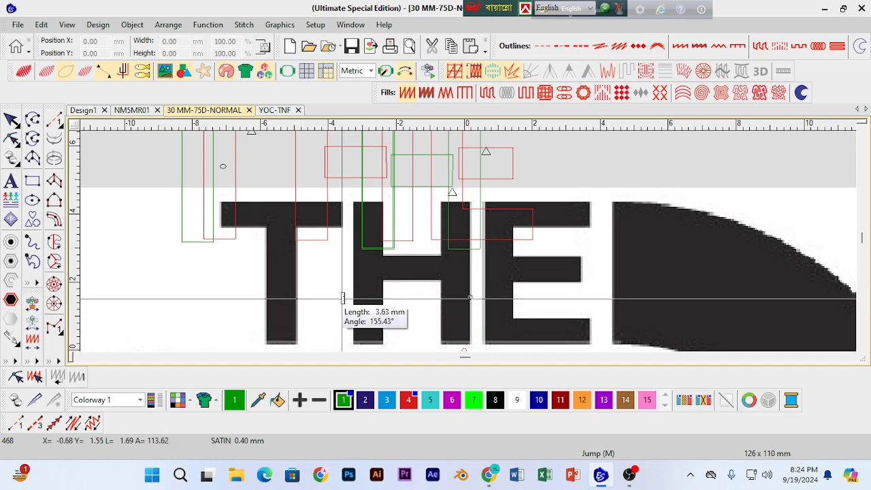
{"action": "left_click", "coordinate": [297, 300]}
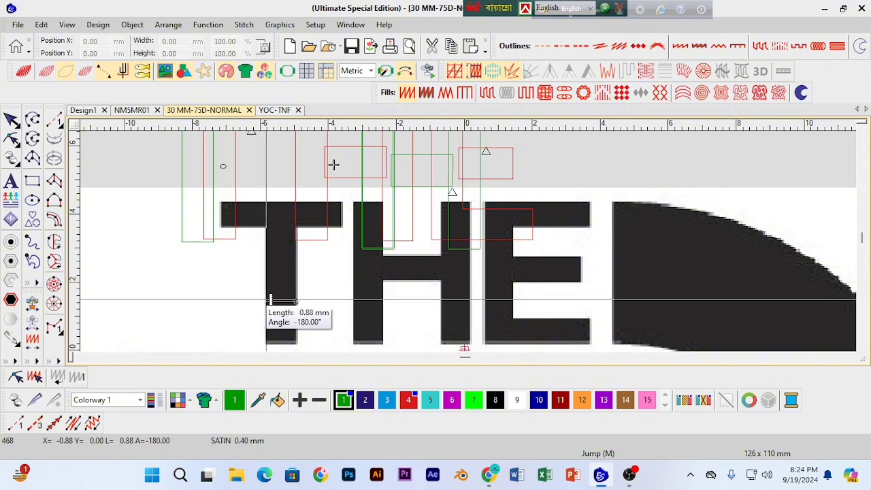
{"action": "key", "text": "Escape"}
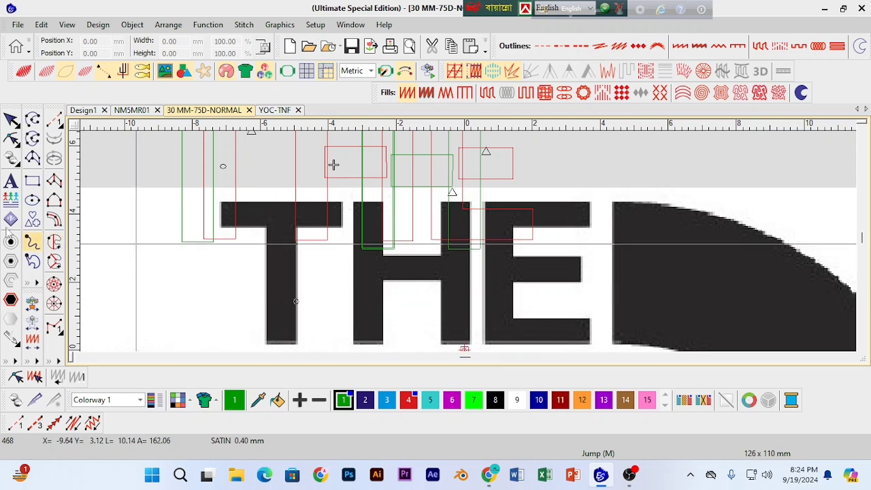
Step: Undo the moves of the bitmap, the T's columns and the red outlines, and the copied stem's reshaping
{"action": "left_click", "coordinate": [11, 120]}
{"action": "left_click_drag", "start_coordinate": [76, 132], "coordinate": [82, 179]}
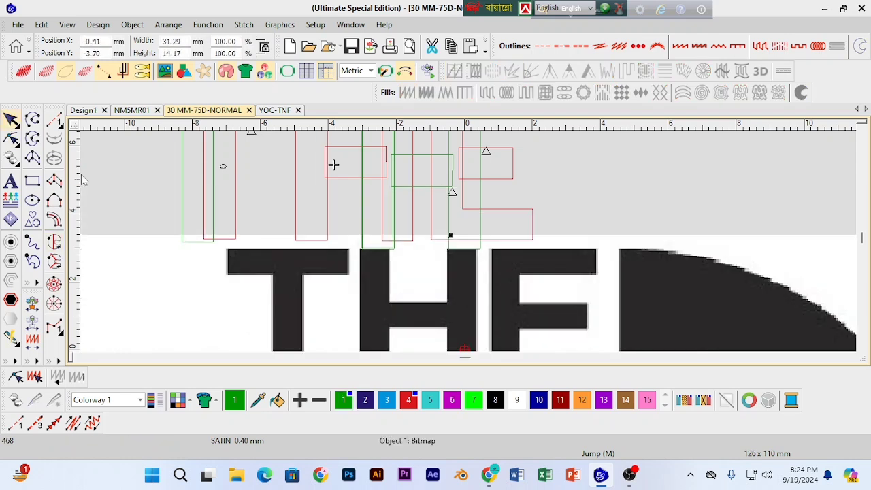
{"action": "key", "text": "ctrl+z"}
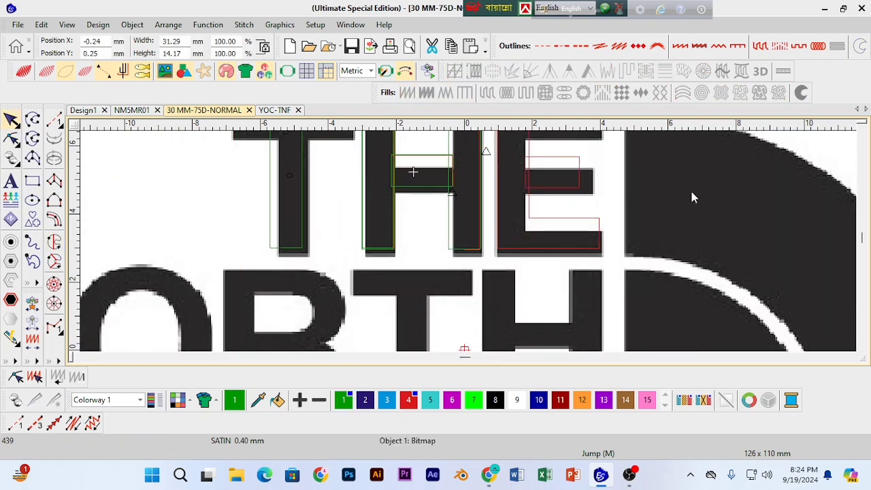
{"action": "key", "text": "shift+z"}
{"action": "key", "text": "shift+Tab"}
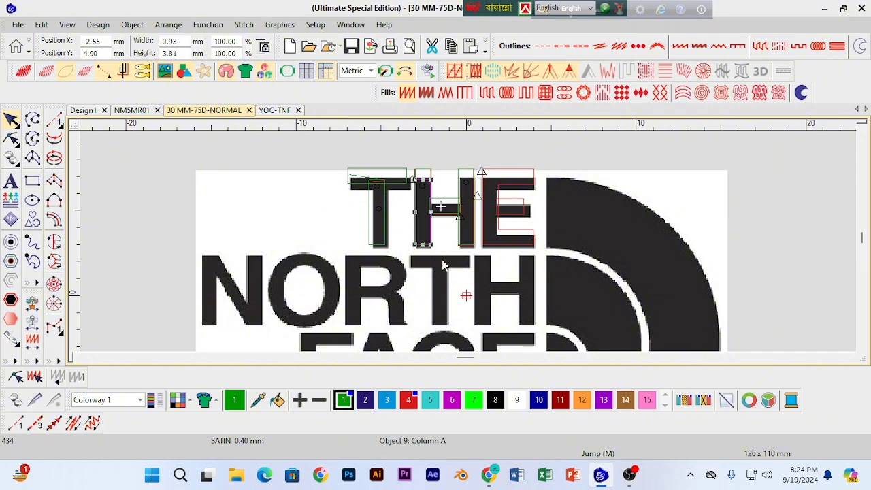
{"action": "key", "text": "Right"}
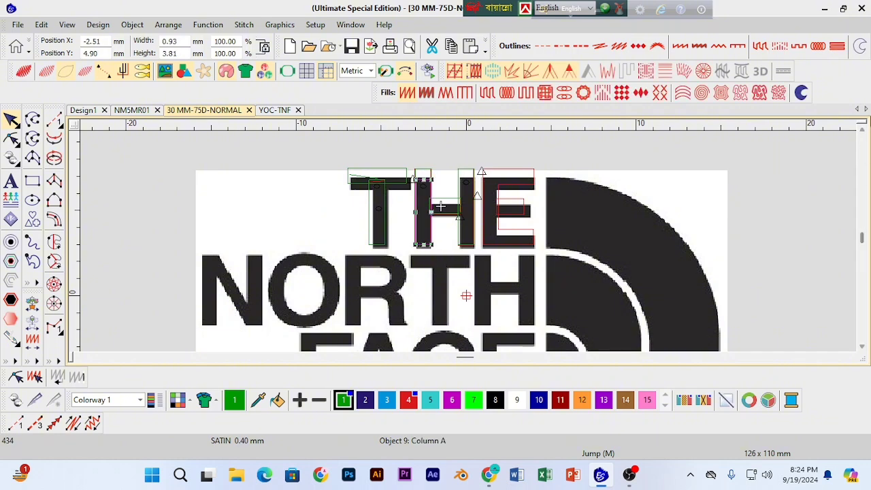
Step: Nudge the bitmap artwork upward behind the THE stitches to a Y position of 0.56 mm
{"action": "left_click", "coordinate": [861, 131]}
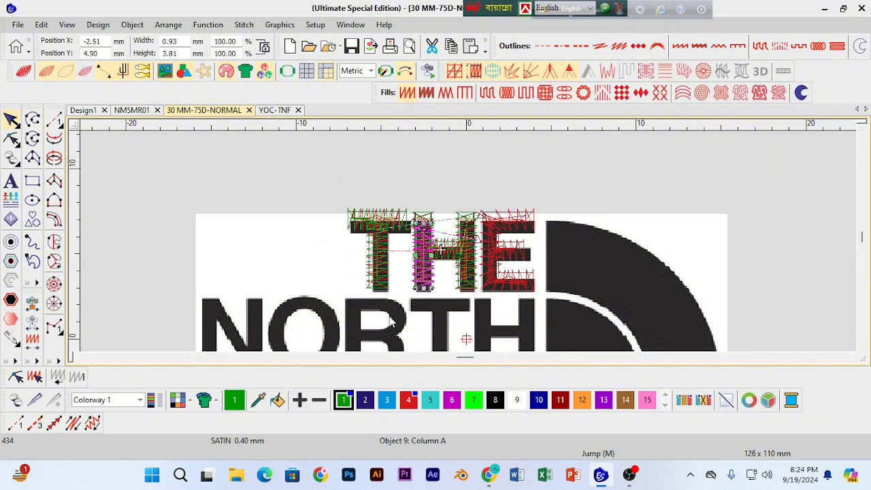
{"action": "key", "text": "z"}
{"action": "left_click", "coordinate": [215, 214]}
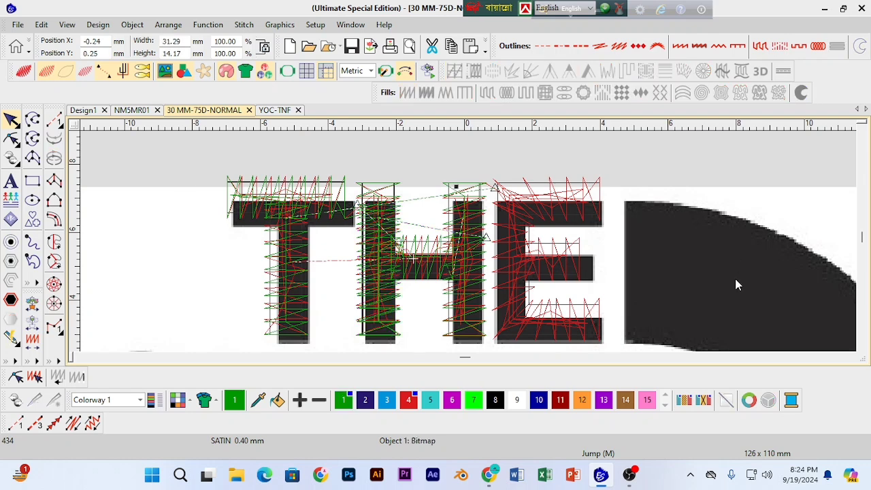
{"action": "scroll", "coordinate": [865, 347], "scroll_direction": "down", "scroll_amount": 2}
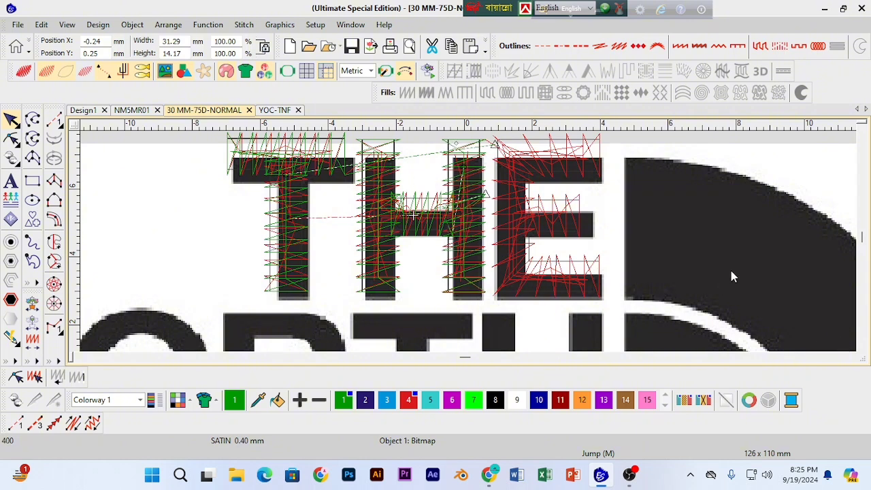
{"action": "key", "text": "Up"}
{"action": "key", "text": "Up"}
{"action": "key", "text": "Up"}
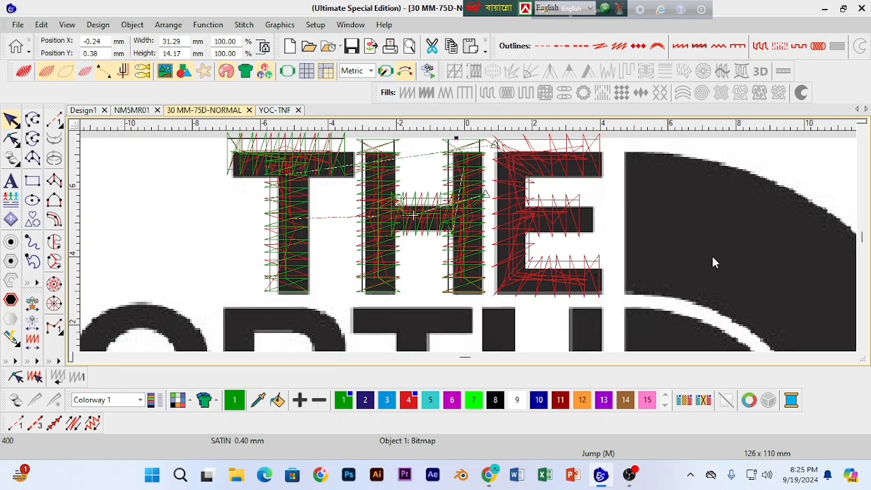
{"action": "key", "text": "Up"}
{"action": "key", "text": "Up"}
{"action": "key", "text": "Up"}
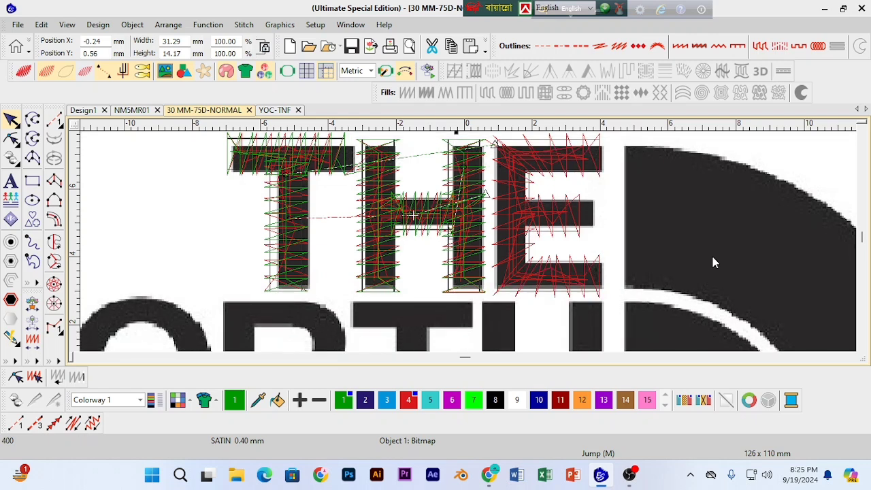
Step: Nudge the bitmap artwork horizontally behind the THE stitches to an X position of -0.39 mm
{"action": "key", "text": "Left"}
{"action": "key", "text": "Left"}
{"action": "key", "text": "Left"}
{"action": "key", "text": "Left"}
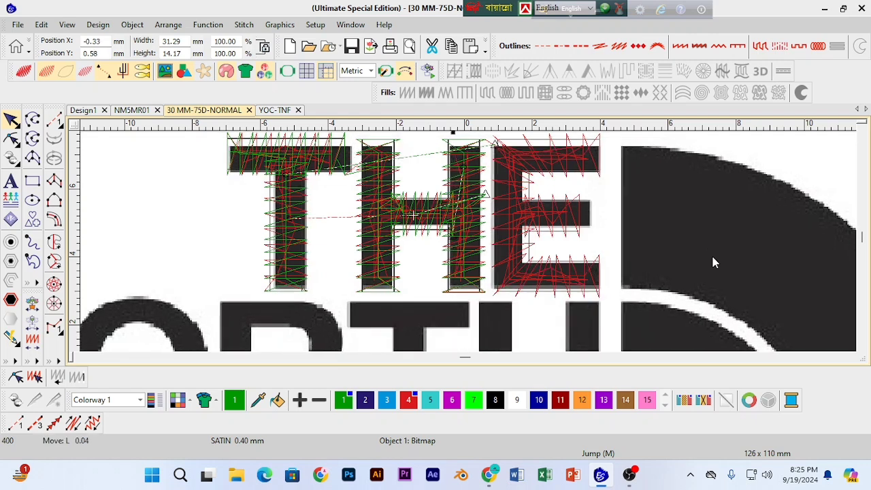
{"action": "key", "text": "Left"}
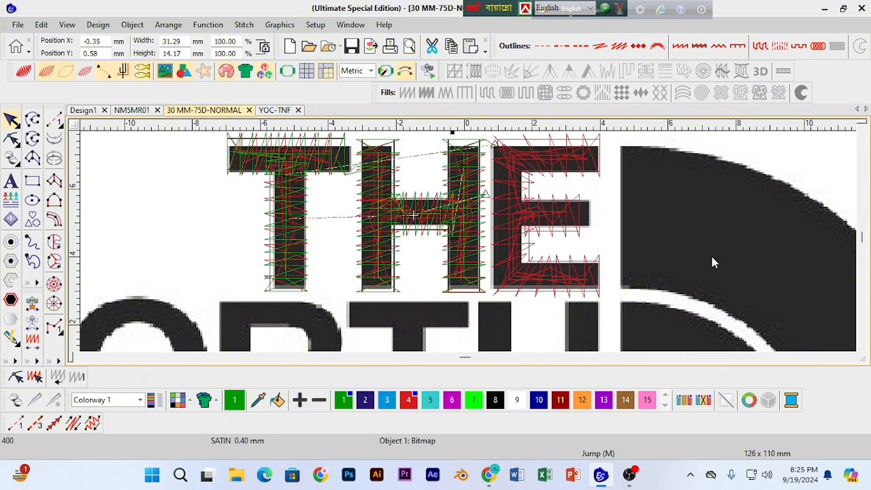
{"action": "key", "text": "Left"}
{"action": "key", "text": "Left"}
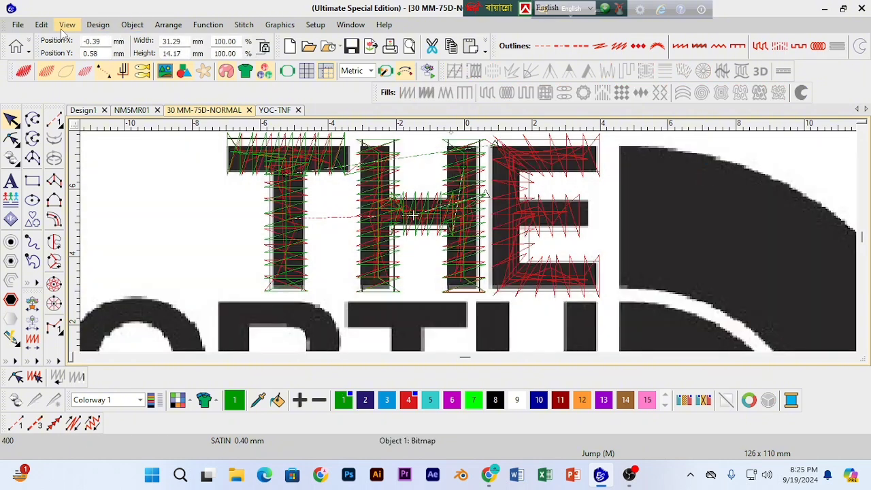
Step: Select all Red objects by color and delete the red reference lettering
{"action": "left_click", "coordinate": [41, 25]}
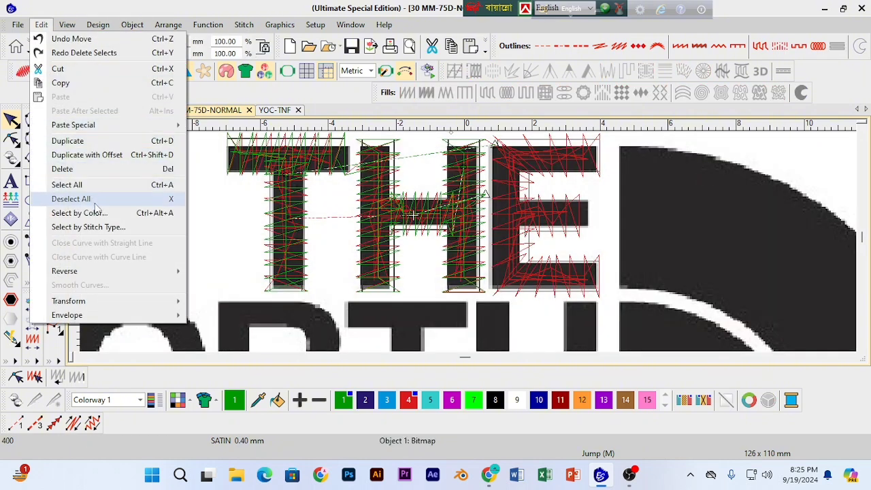
{"action": "left_click", "coordinate": [151, 216]}
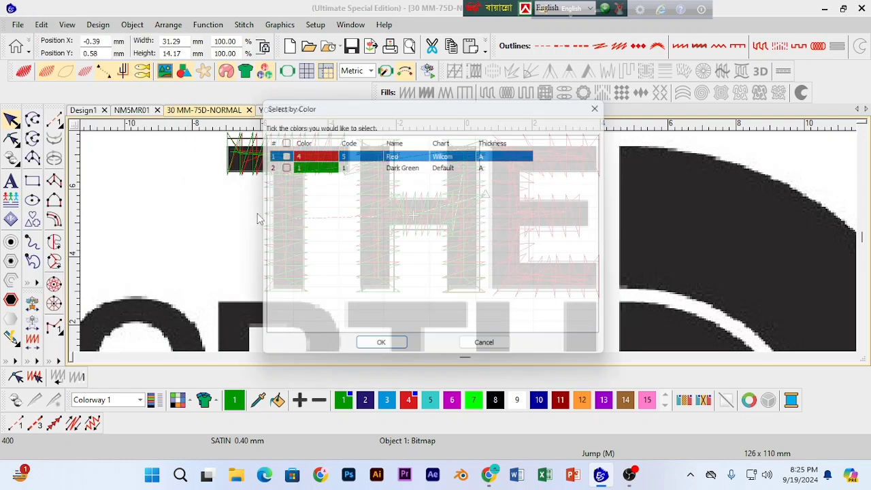
{"action": "left_click", "coordinate": [279, 153]}
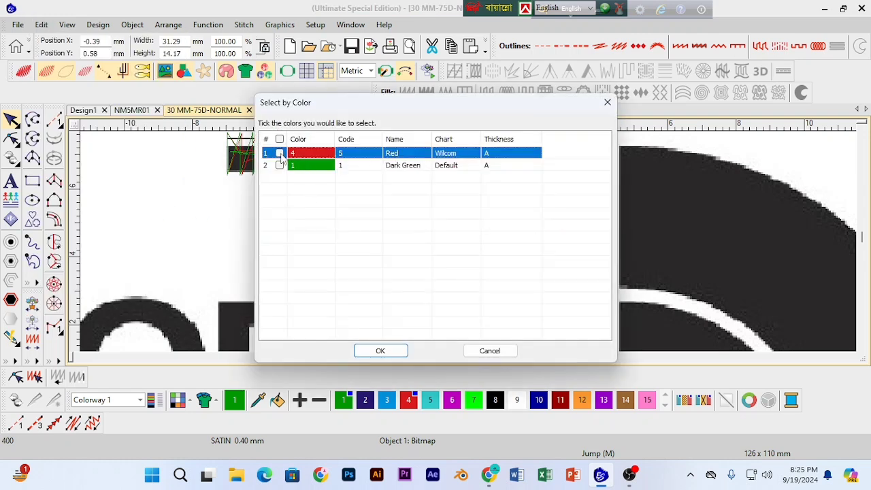
{"action": "left_click", "coordinate": [381, 350]}
{"action": "key", "text": "Delete"}
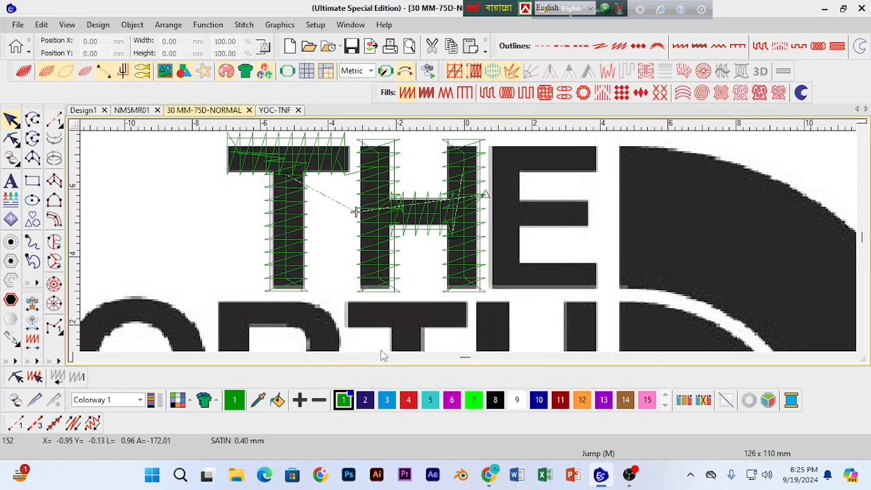
Step: Preview the T and H columns as realistic stitches against the whole artwork, and return to the plain stitch view
{"action": "key", "text": "s"}
{"action": "key", "text": "s"}
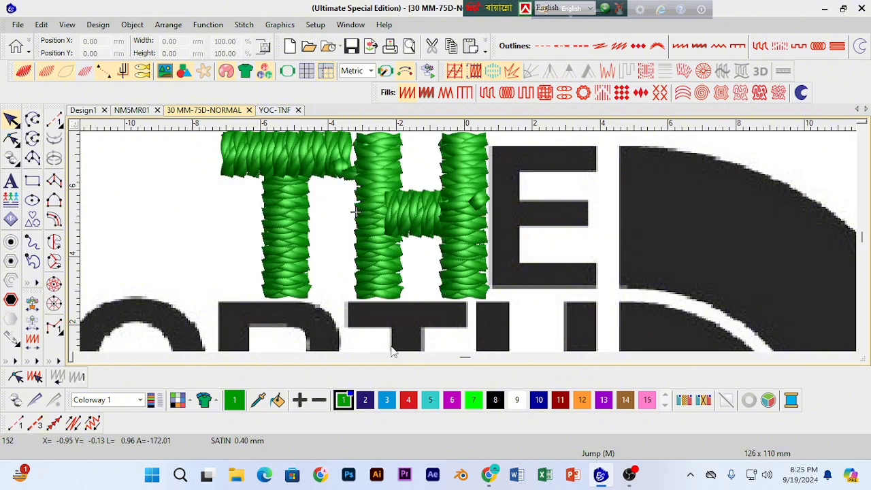
{"action": "key", "text": "shift+z"}
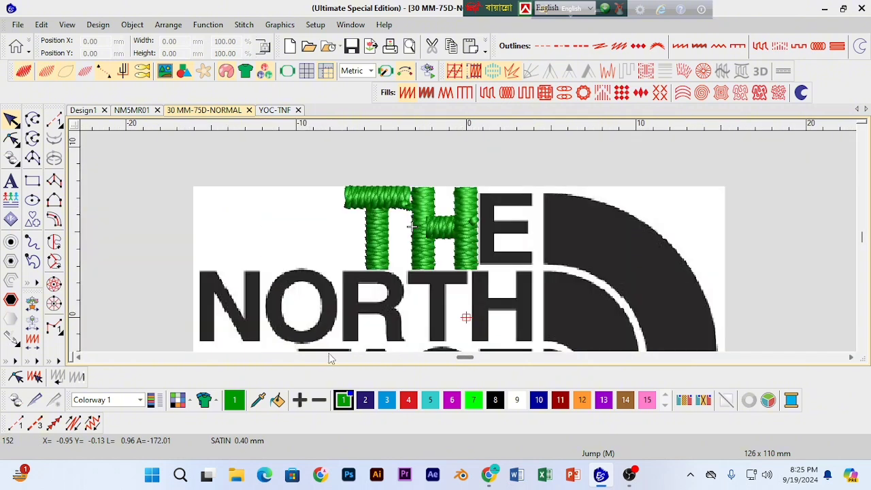
{"action": "key", "text": "s"}
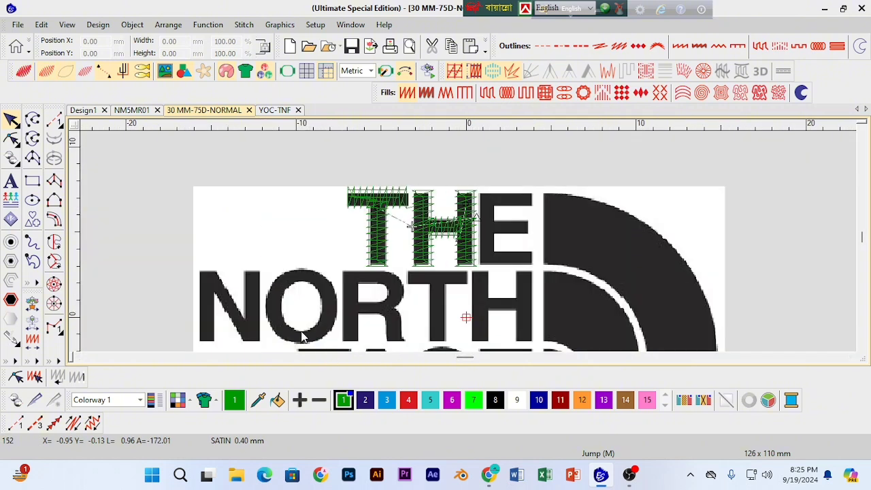
Step: Reshape the H's second stem by moving its exit point up to the stem's upper corner beside the E
{"action": "left_click", "coordinate": [467, 249]}
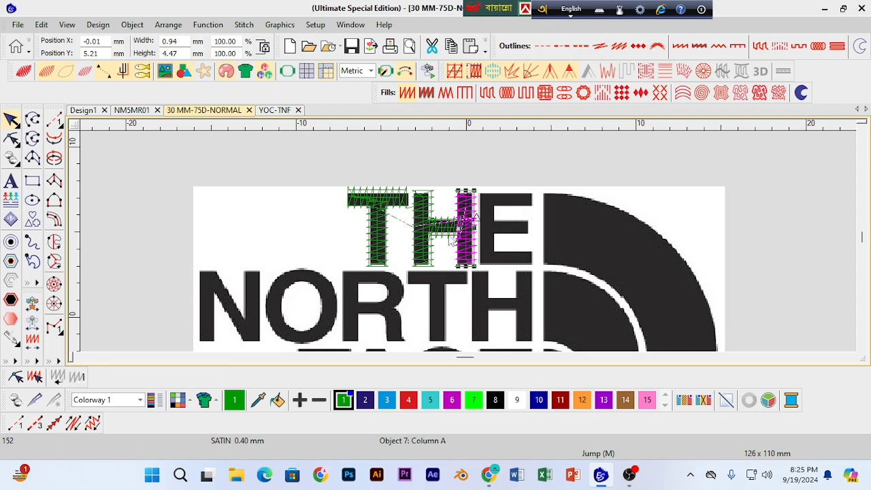
{"action": "left_click", "coordinate": [445, 231]}
{"action": "key", "text": "h"}
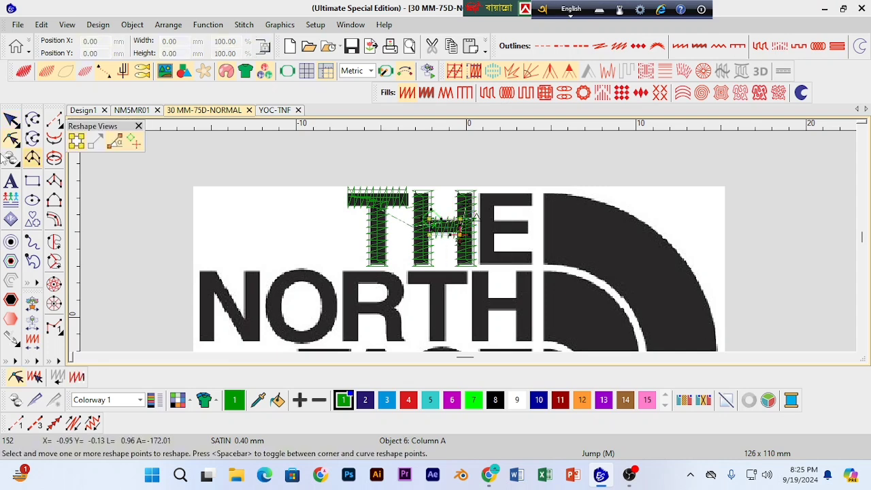
{"action": "left_click", "coordinate": [468, 217]}
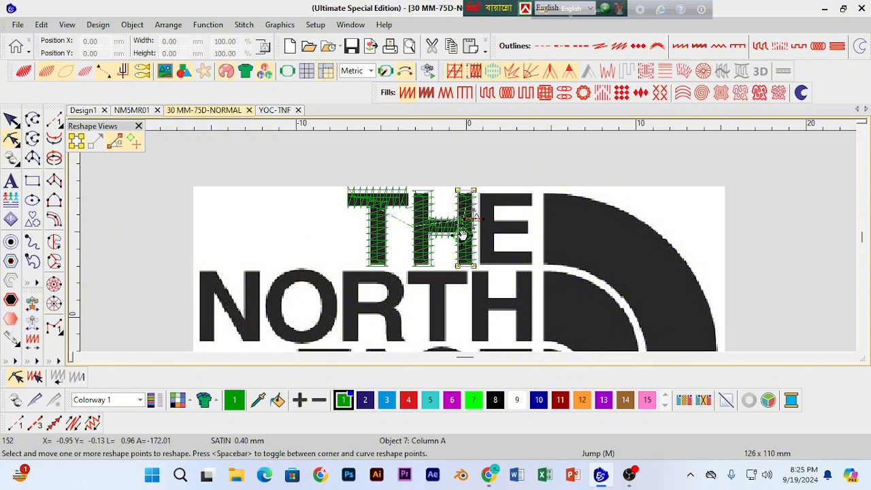
{"action": "left_click_drag", "start_coordinate": [479, 218], "coordinate": [478, 188]}
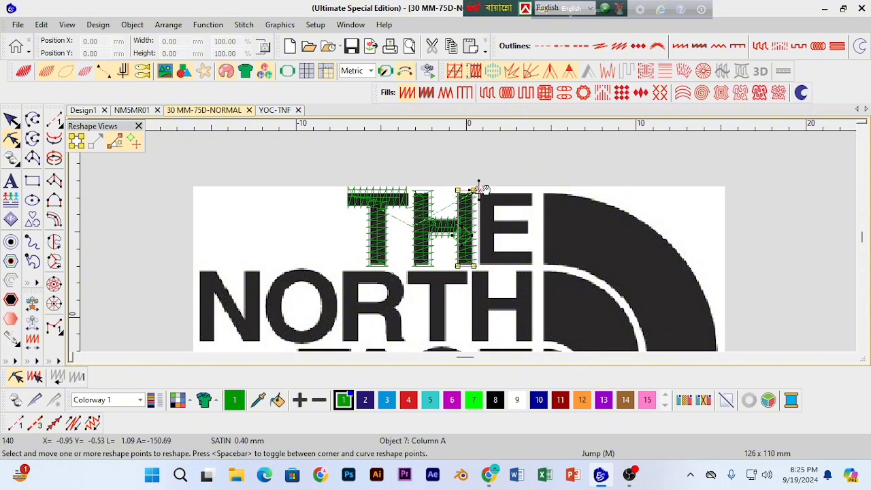
{"action": "left_click", "coordinate": [17, 124]}
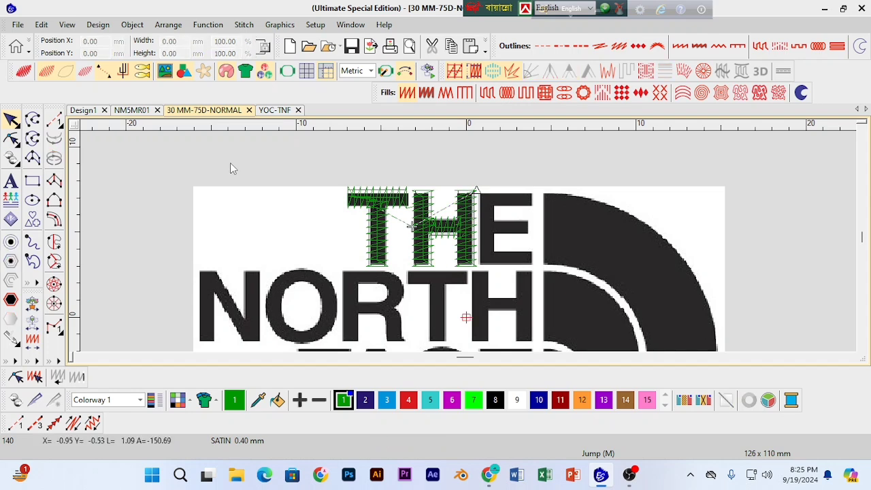
Step: Hide the bitmap artwork and travel through the stitching sequence from the start of the design along the T's stem and bar
{"action": "left_click", "coordinate": [230, 164]}
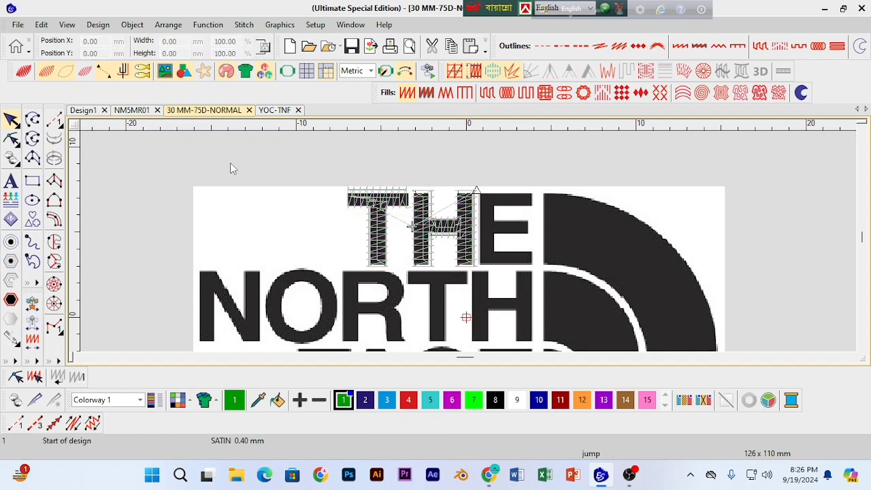
{"action": "left_click", "coordinate": [230, 162]}
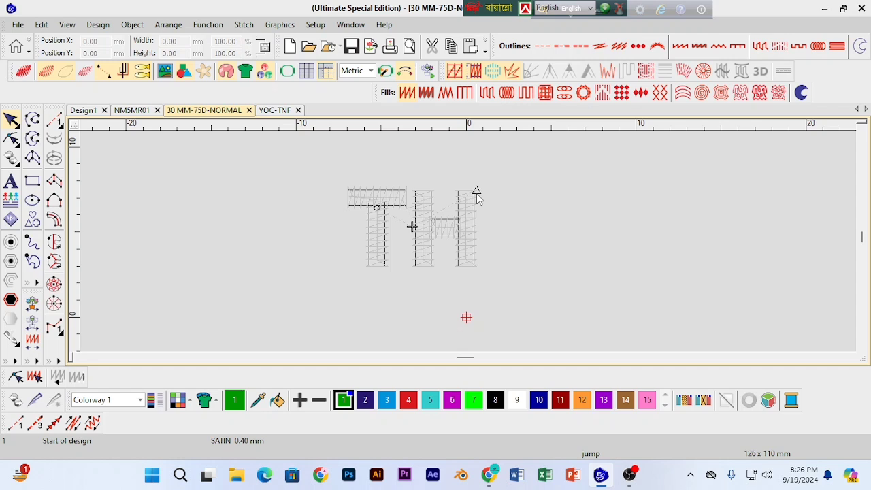
{"action": "key", "text": "Right"}
{"action": "key", "text": "Right"}
{"action": "key", "text": "Right"}
{"action": "key", "text": "Right"}
{"action": "key", "text": "Right"}
{"action": "key", "text": "Right"}
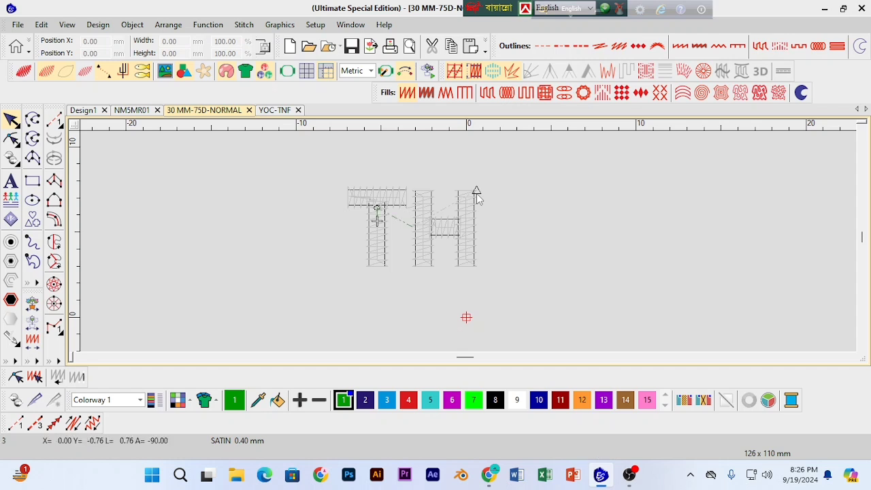
{"action": "key", "text": "Right"}
{"action": "key", "text": "Right"}
{"action": "key", "text": "Right"}
{"action": "key", "text": "Right"}
{"action": "key", "text": "Right"}
{"action": "key", "text": "Right"}
{"action": "key", "text": "Right"}
{"action": "key", "text": "Right"}
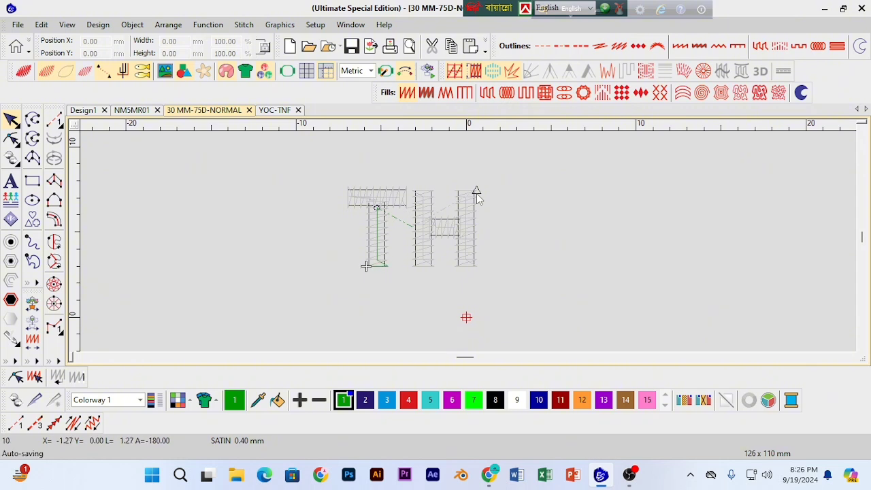
{"action": "key", "text": "Right"}
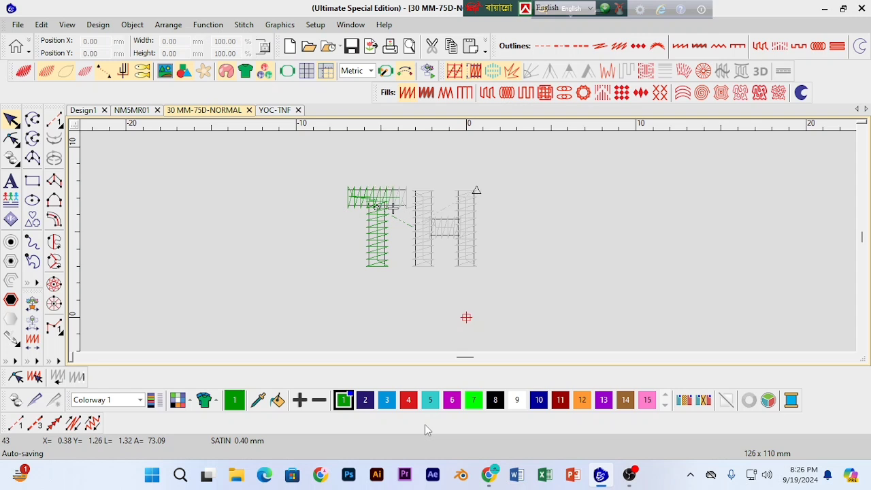
Step: Step back and forth through the last stitches of the T's bar to examine the tie-off and the connector to the H
{"action": "key", "text": "Left"}
{"action": "key", "text": "Left"}
{"action": "key", "text": "Left"}
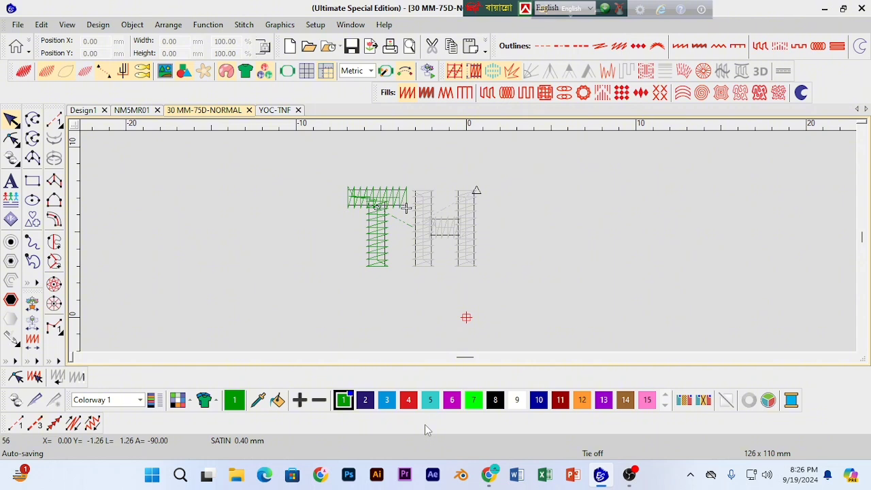
{"action": "key", "text": "Right"}
{"action": "key", "text": "Right"}
{"action": "key", "text": "Left"}
{"action": "key", "text": "Left"}
{"action": "key", "text": "Left"}
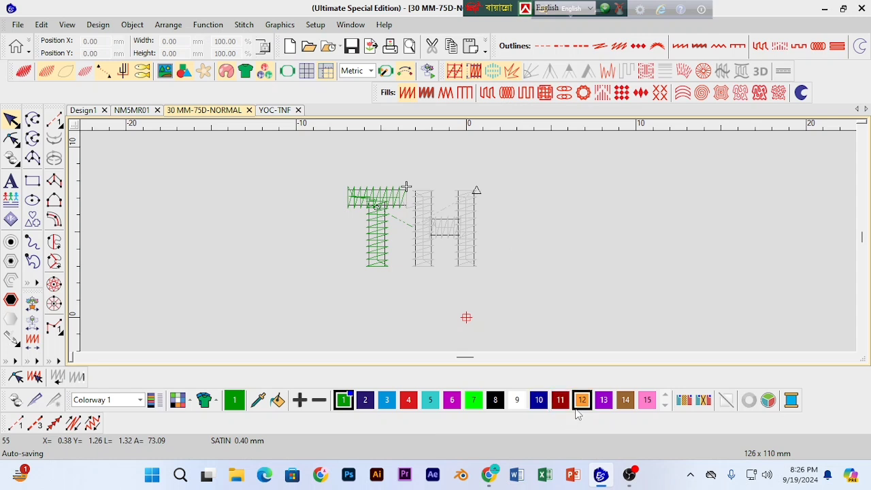
{"action": "key", "text": "Right"}
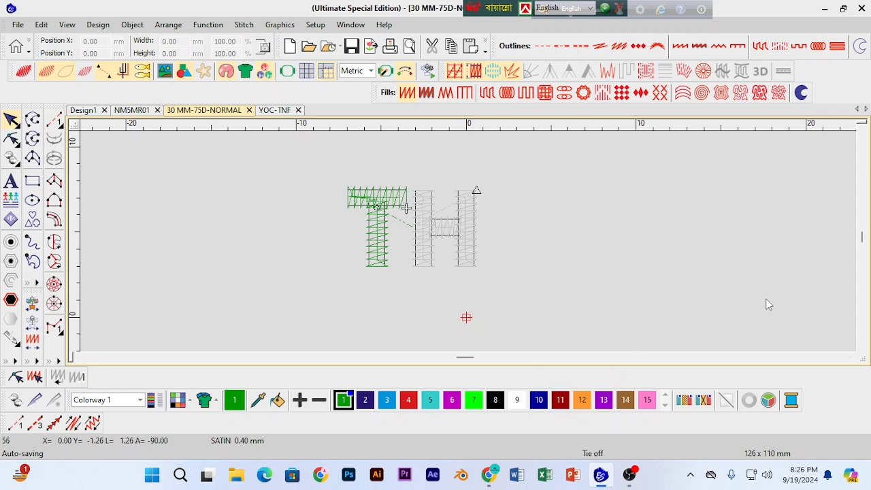
{"action": "key", "text": "Left"}
{"action": "key", "text": "Right"}
{"action": "key", "text": "Right"}
{"action": "key", "text": "Right"}
{"action": "key", "text": "Right"}
{"action": "key", "text": "Right"}
Step: Set the Trim after option of the T's bar to Off in its connector properties
{"action": "left_click", "coordinate": [399, 203]}
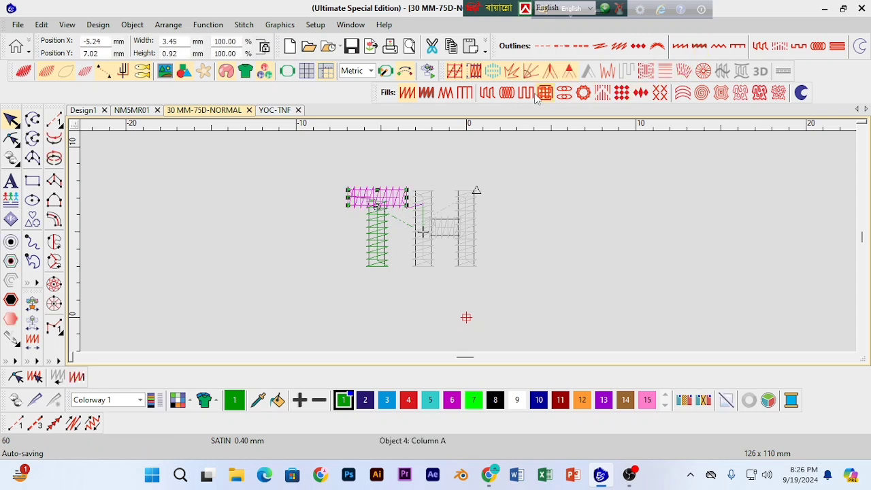
{"action": "right_click", "coordinate": [446, 96]}
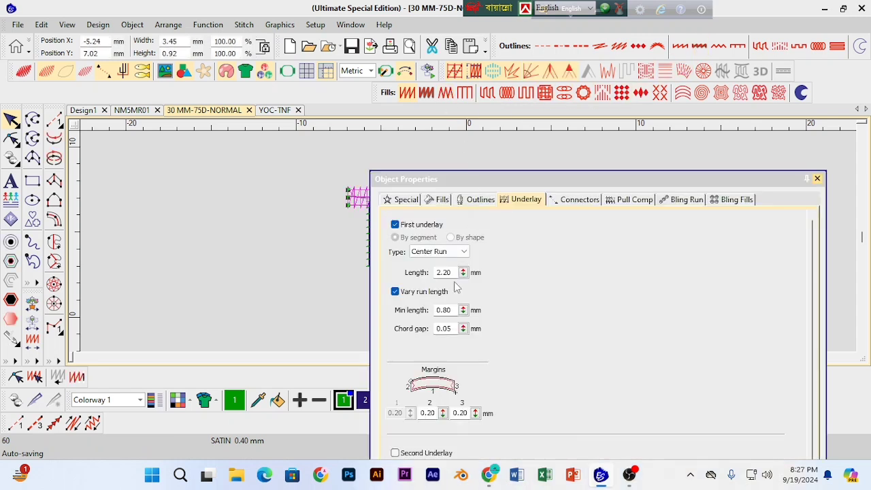
{"action": "left_click", "coordinate": [574, 201]}
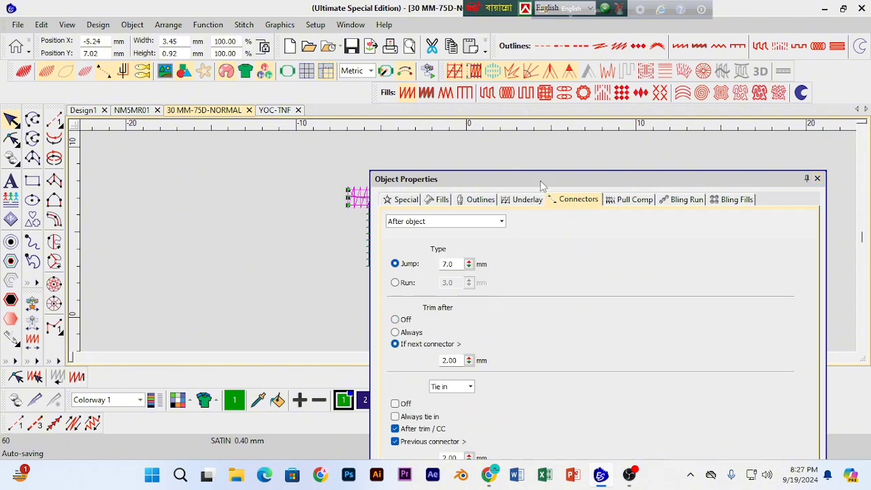
{"action": "left_click_drag", "start_coordinate": [541, 184], "coordinate": [764, 133]}
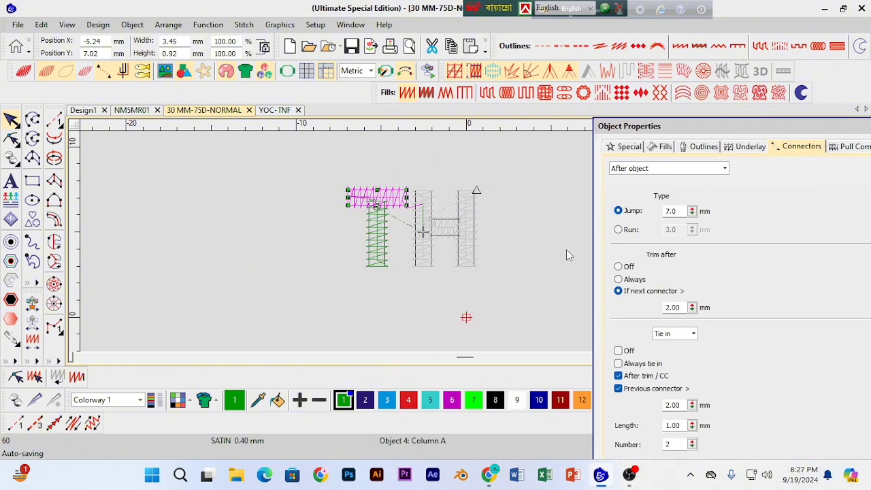
{"action": "left_click", "coordinate": [621, 267]}
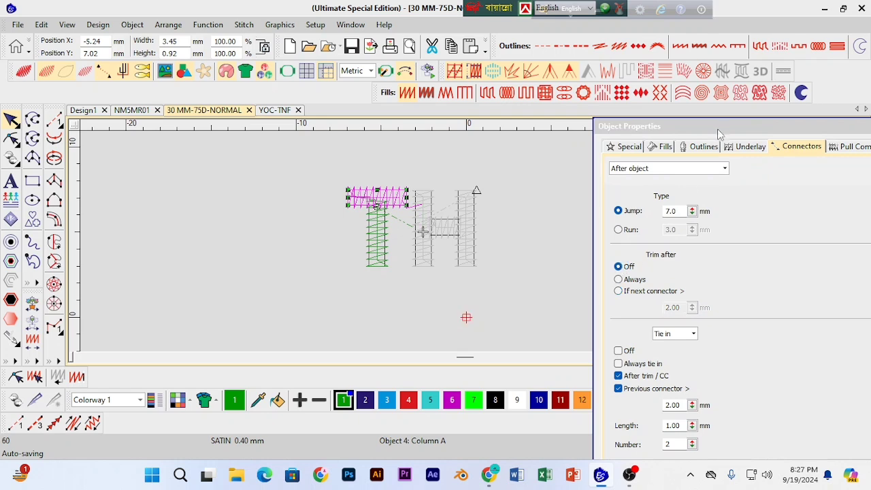
{"action": "left_click_drag", "start_coordinate": [723, 128], "coordinate": [730, 160]}
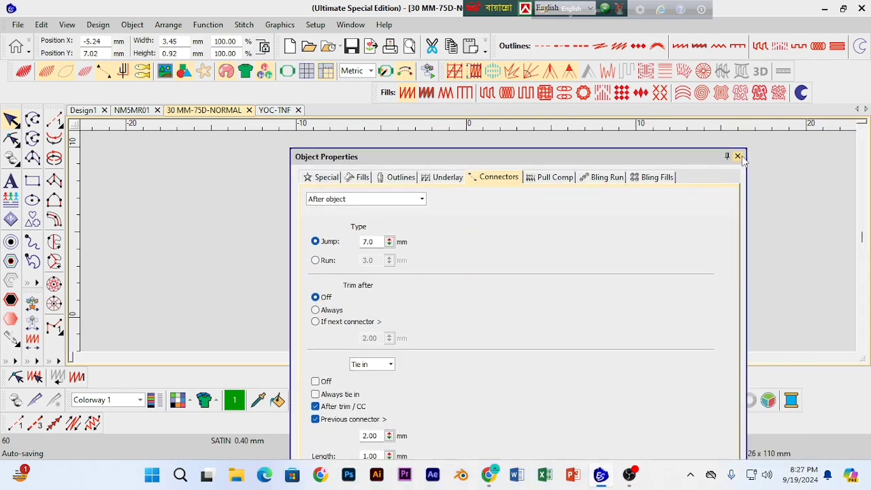
{"action": "left_click", "coordinate": [737, 156]}
Step: Examine the closing stitches of the T's bar and its reshape points near the H
{"action": "key", "text": "Left"}
{"action": "key", "text": "Left"}
{"action": "key", "text": "Left"}
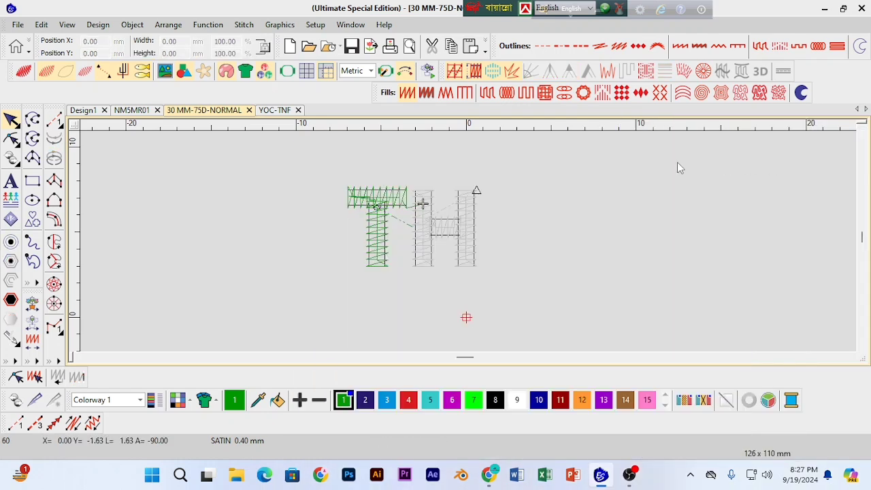
{"action": "key", "text": "Left"}
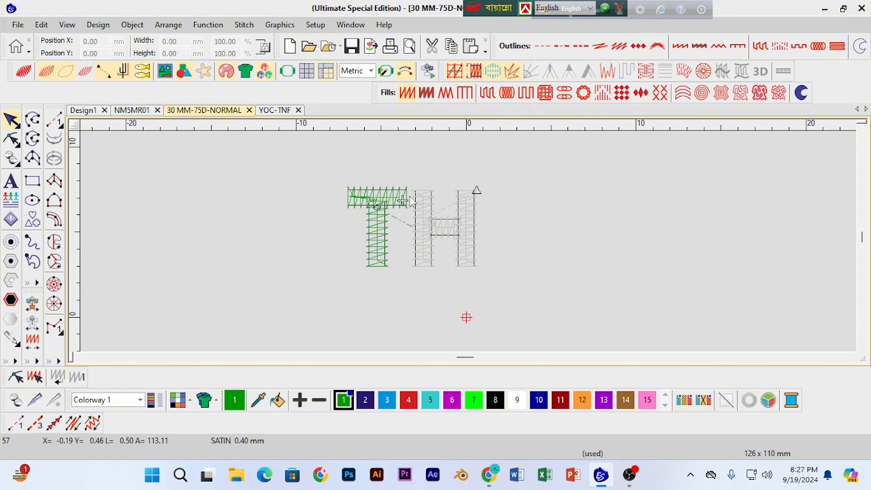
{"action": "left_click", "coordinate": [408, 199]}
{"action": "left_click", "coordinate": [11, 140]}
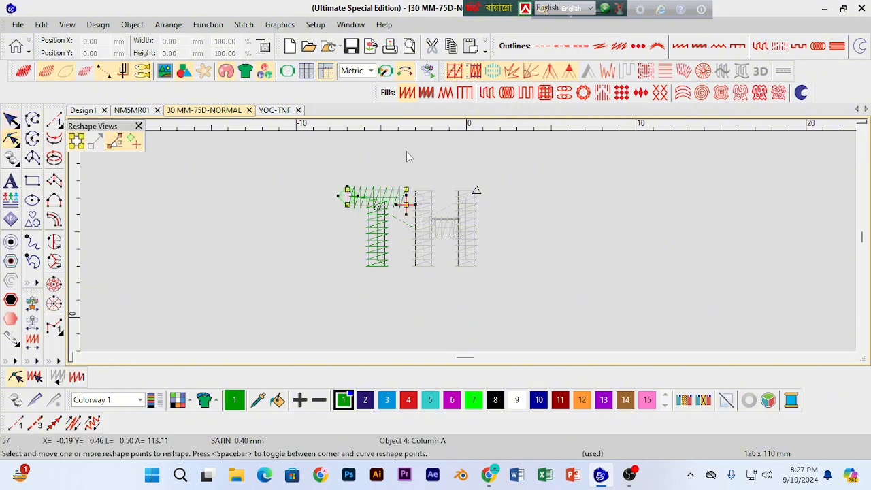
{"action": "left_click", "coordinate": [11, 121]}
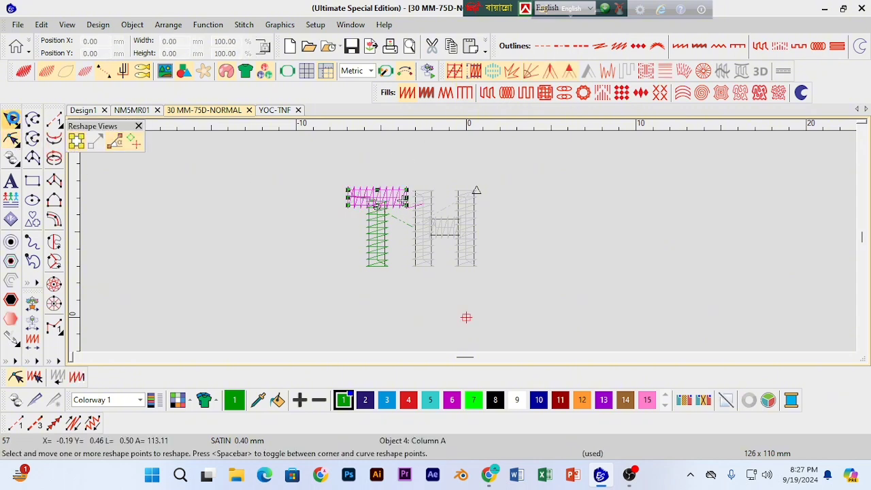
Step: Switch the T bar's Trim after option to If next connector > and back to Off
{"action": "double_click", "coordinate": [391, 219]}
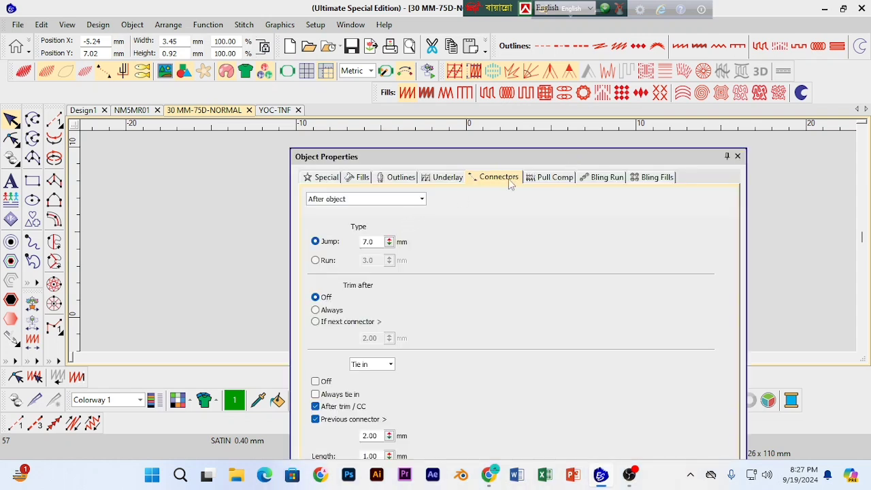
{"action": "left_click", "coordinate": [315, 321]}
{"action": "left_click", "coordinate": [315, 297]}
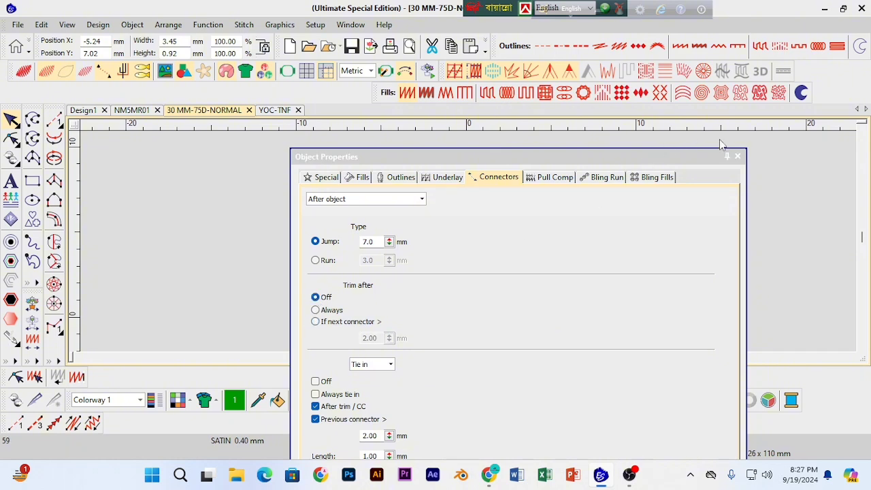
Step: Close the object properties and preview the T and H columns as realistic stitching
{"action": "left_click", "coordinate": [737, 157]}
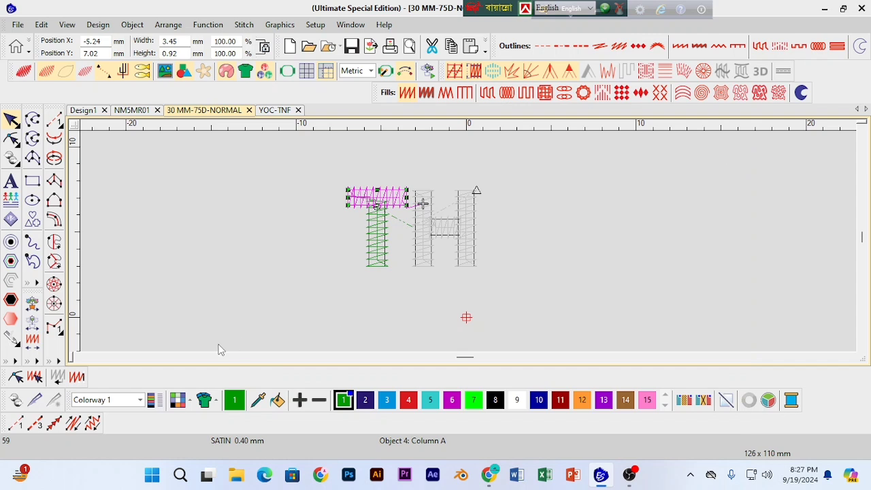
{"action": "left_click", "coordinate": [171, 298]}
{"action": "key", "text": "s"}
{"action": "key", "text": "s"}
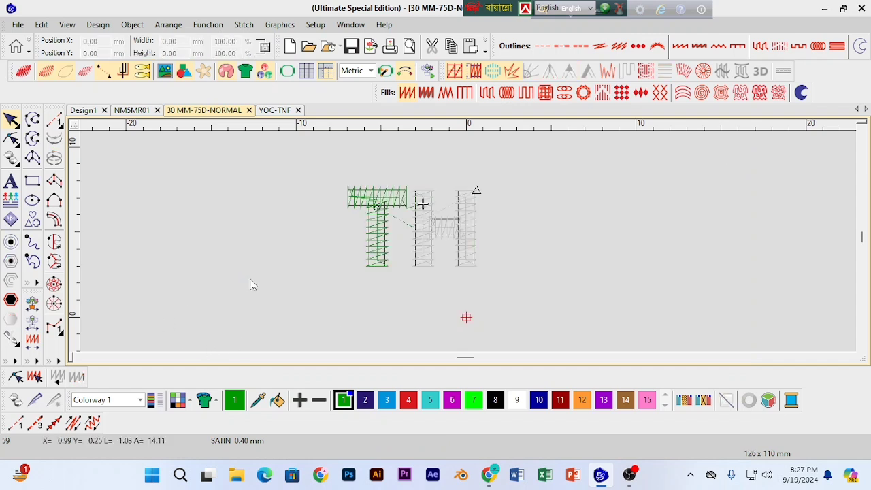
{"action": "key", "text": "s"}
{"action": "key", "text": "s"}
{"action": "key", "text": "s"}
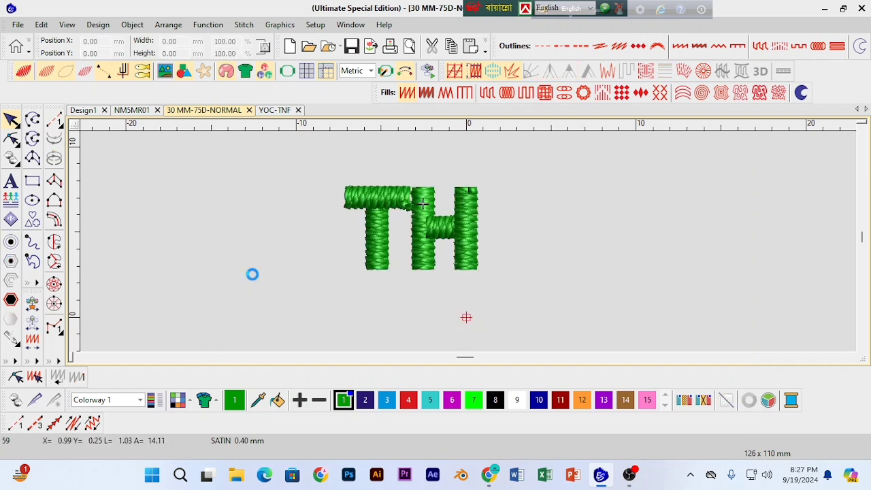
Step: Step through the final stitches of the T's bar to check the tie-off before the H
{"action": "key", "text": "Left"}
{"action": "key", "text": "Left"}
{"action": "key", "text": "Left"}
{"action": "key", "text": "Left"}
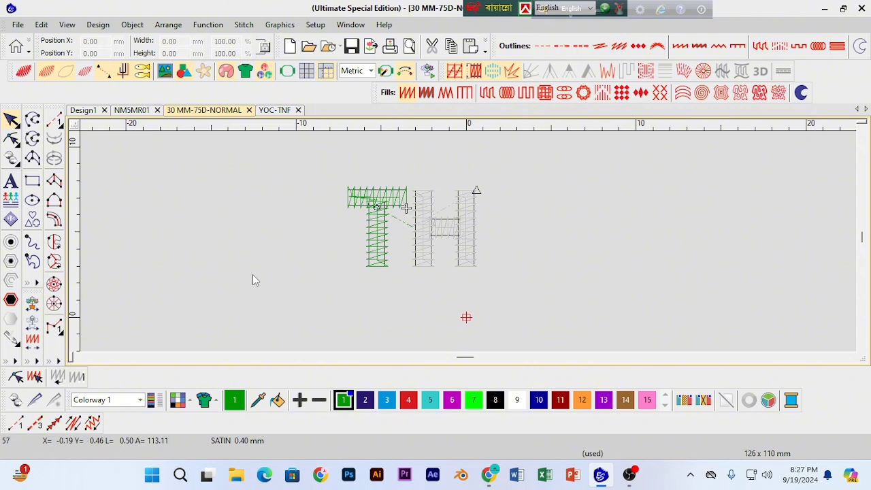
{"action": "key", "text": "Right"}
{"action": "key", "text": "Right"}
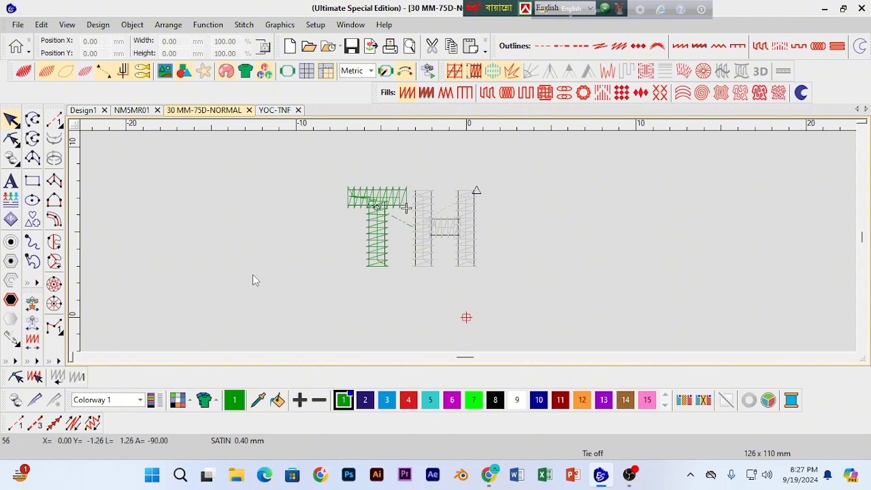
Step: Reshape the H's first vertical column by moving its start point slightly closer to the end of the T's bar
{"action": "key", "text": "z"}
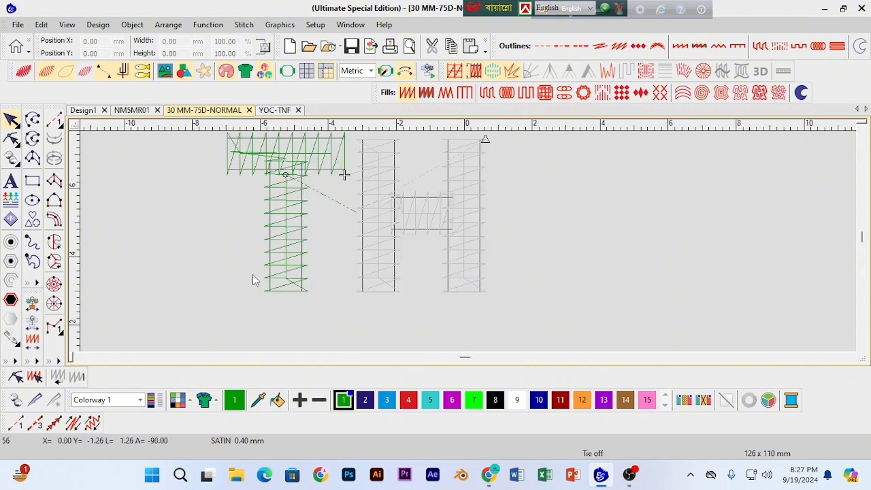
{"action": "left_click", "coordinate": [378, 217]}
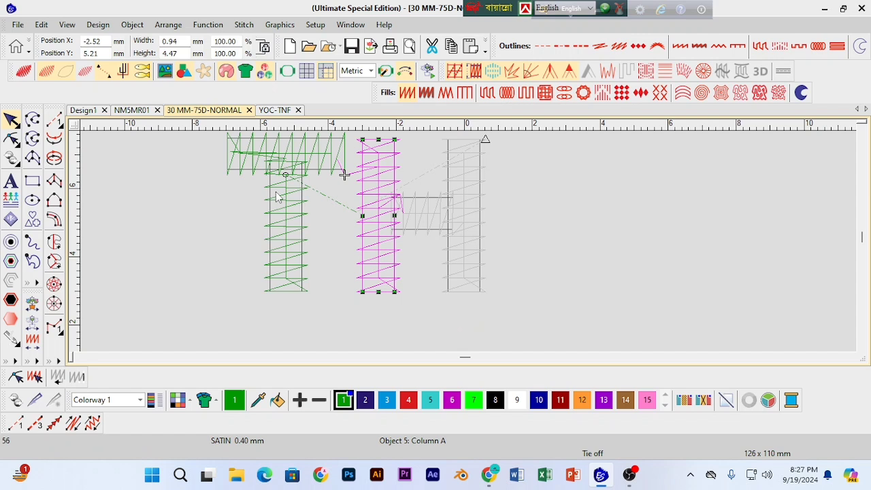
{"action": "left_click", "coordinate": [30, 147]}
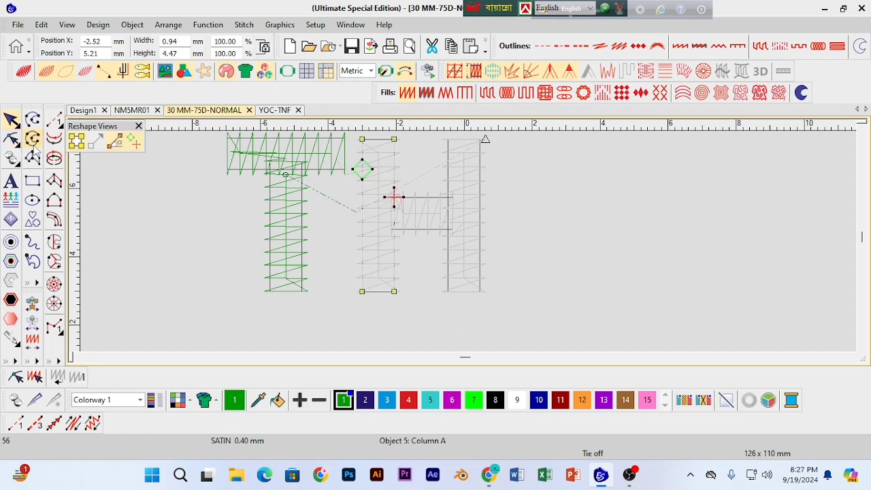
{"action": "left_click_drag", "start_coordinate": [354, 169], "coordinate": [346, 170]}
{"action": "left_click", "coordinate": [11, 120]}
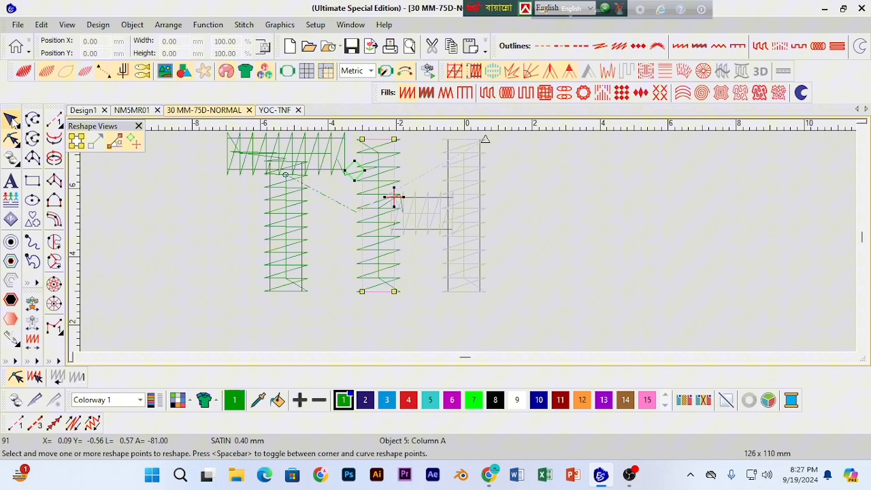
{"action": "left_click", "coordinate": [553, 266]}
{"action": "key", "text": "shift+z"}
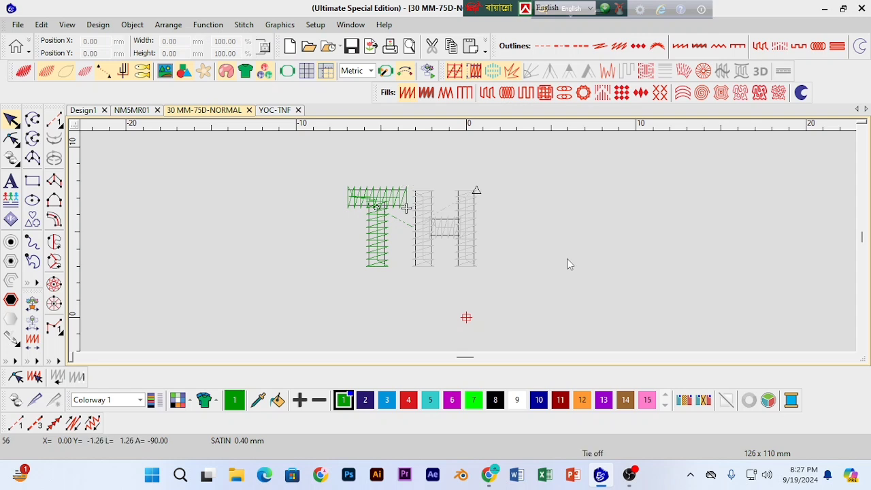
Step: Measure the distance between the H's start point and the end of the T's bar
{"action": "key", "text": "m"}
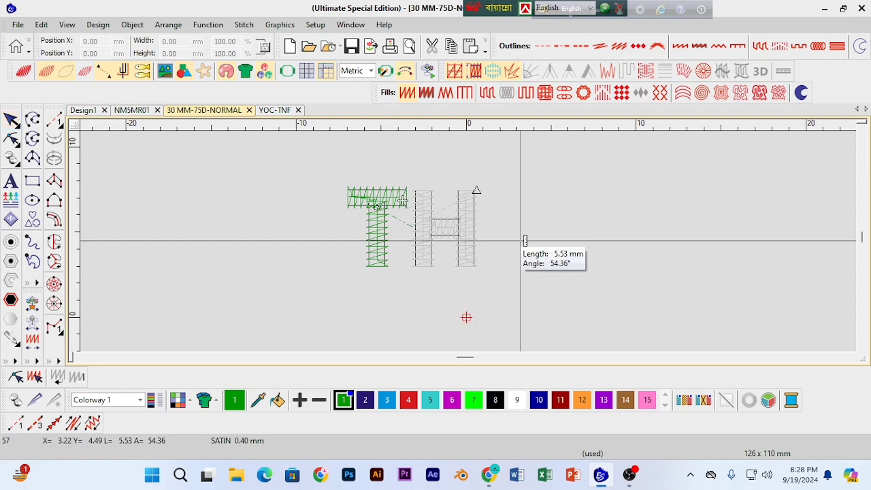
{"action": "scroll", "coordinate": [415, 201], "scroll_direction": "up", "scroll_amount": 3}
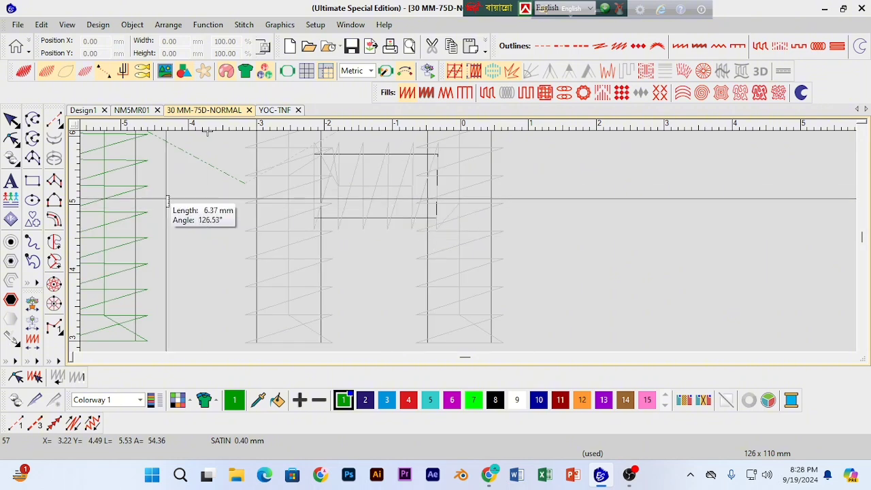
{"action": "scroll", "coordinate": [248, 191], "scroll_direction": "down", "scroll_amount": 1}
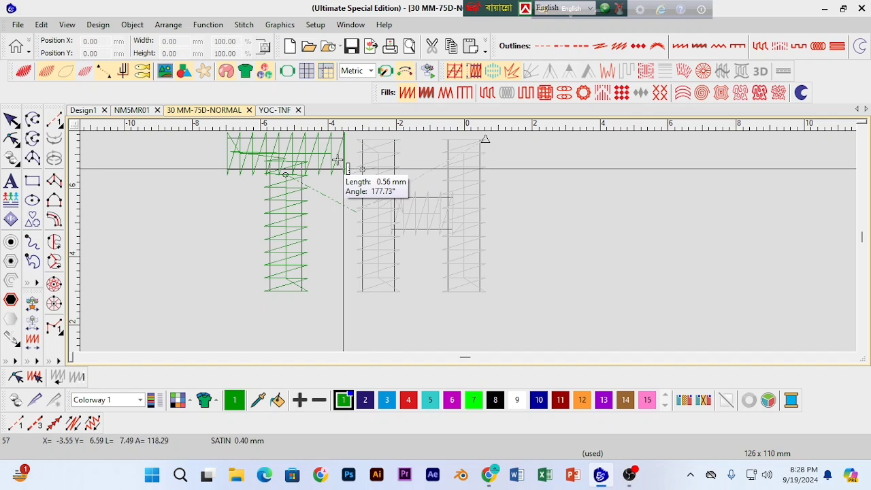
{"action": "key", "text": "Escape"}
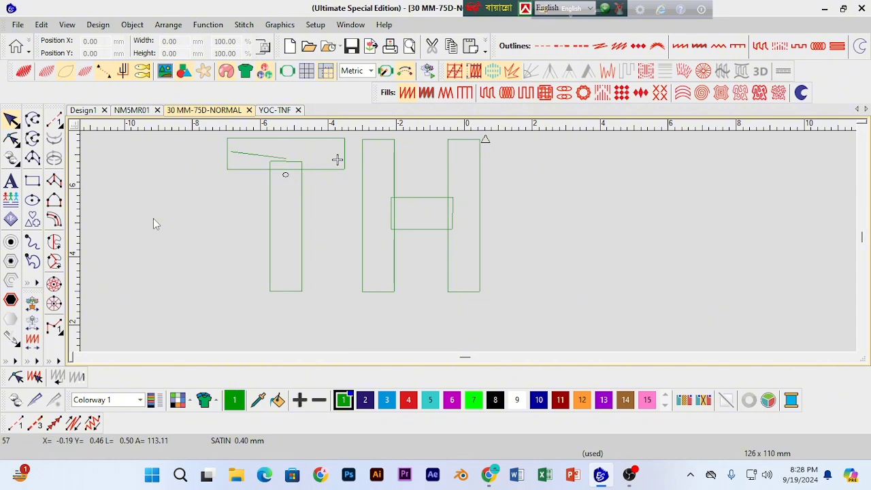
Step: Nudge the bitmap artwork horizontally to X -0.35 mm to align its letters with the H's column outlines
{"action": "key", "text": "shift+z"}
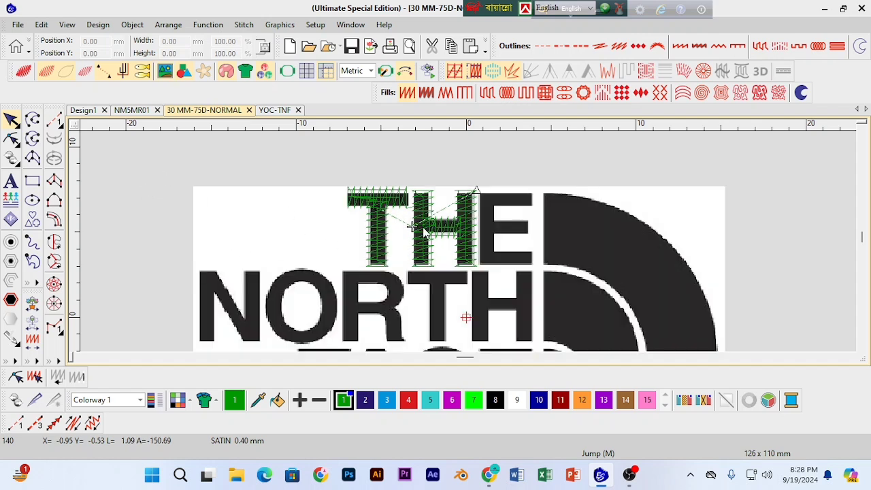
{"action": "key", "text": "s"}
{"action": "scroll", "coordinate": [423, 231], "scroll_direction": "up", "scroll_amount": 2}
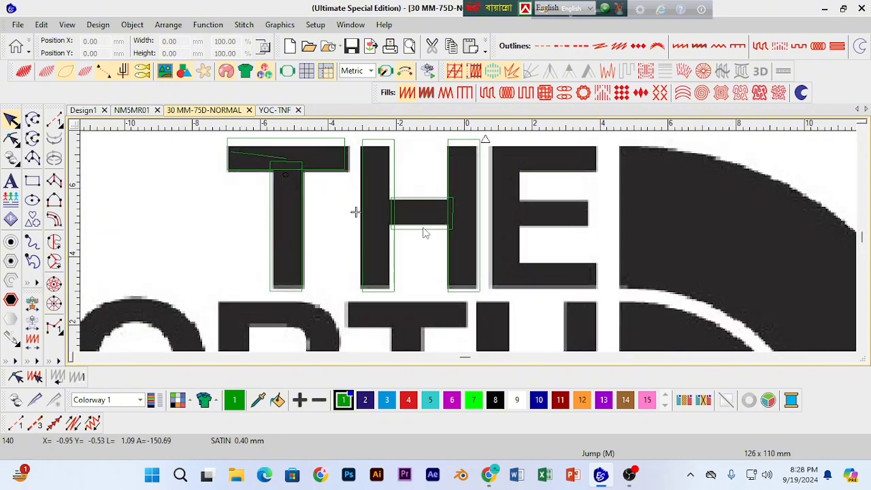
{"action": "left_click", "coordinate": [474, 222]}
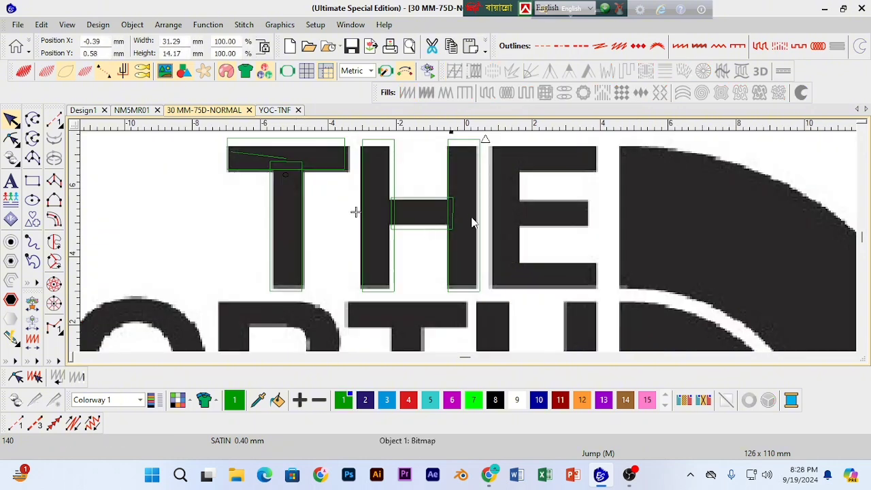
{"action": "key", "text": "Right"}
{"action": "key", "text": "Right"}
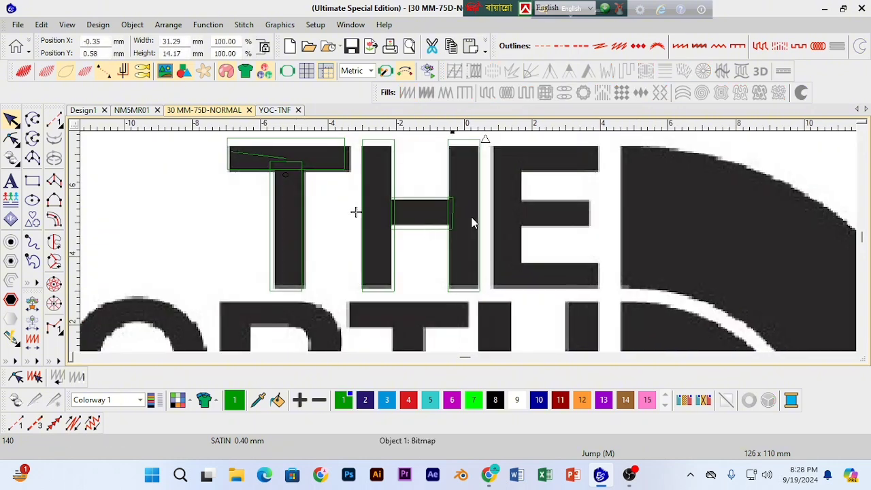
{"action": "key", "text": "Right"}
{"action": "key", "text": "Right"}
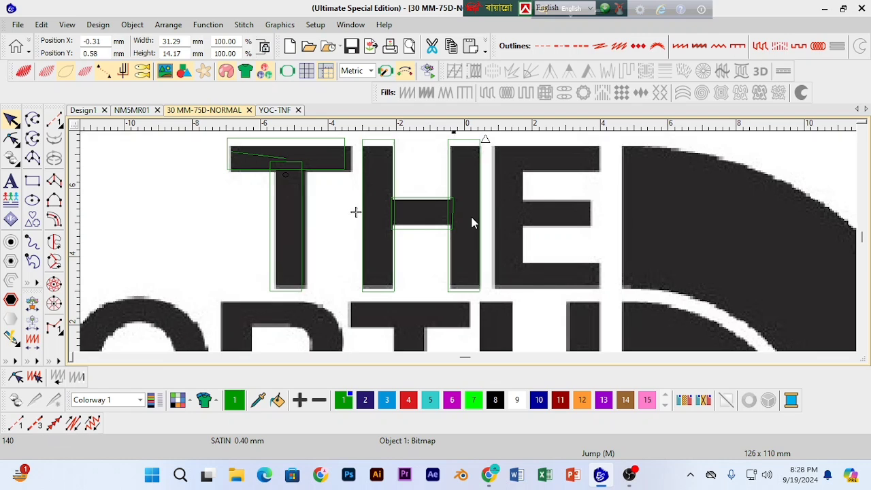
{"action": "key", "text": "Left"}
{"action": "key", "text": "Left"}
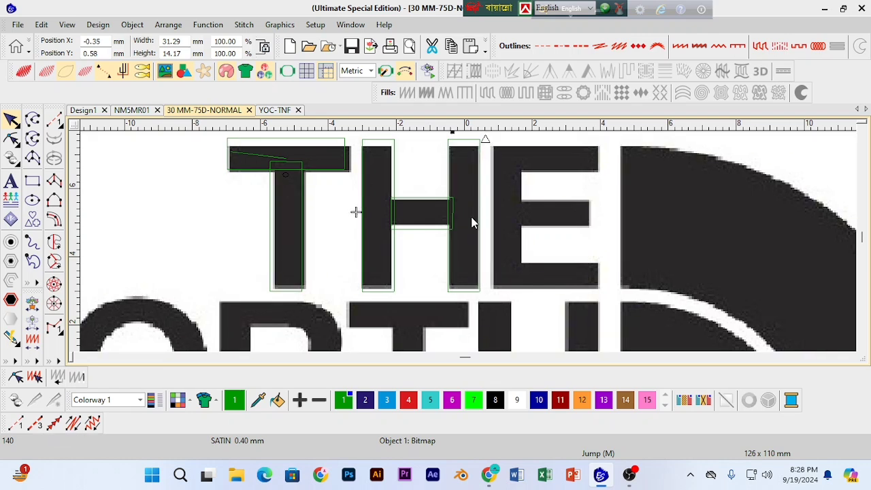
{"action": "left_click", "coordinate": [272, 187]}
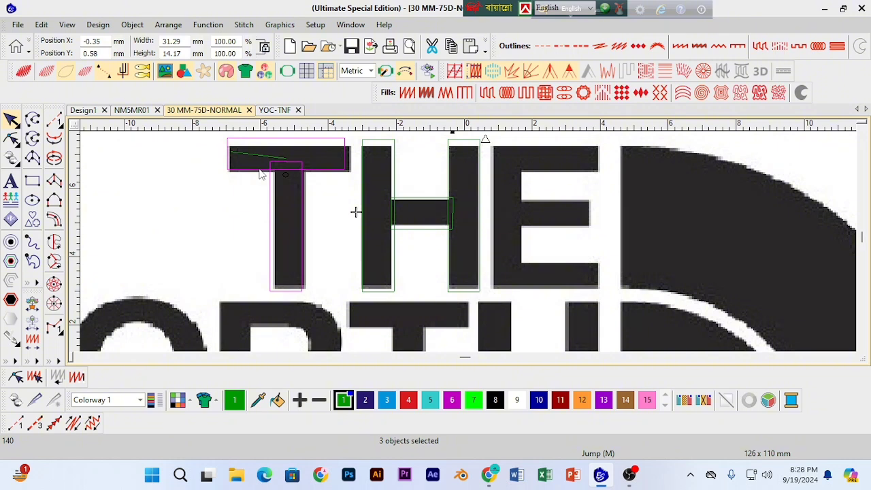
{"action": "key", "text": "Right"}
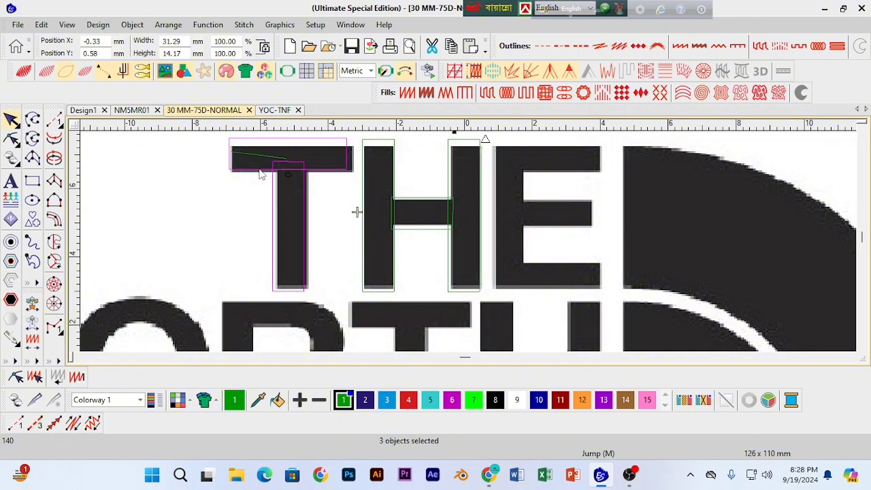
{"action": "key", "text": "Left"}
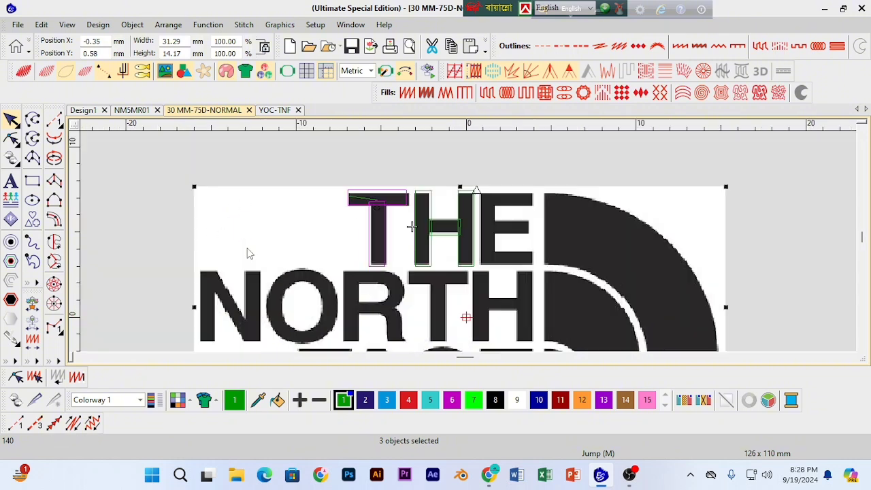
{"action": "key", "text": "minus"}
{"action": "left_click", "coordinate": [231, 144]}
{"action": "left_click", "coordinate": [268, 219]}
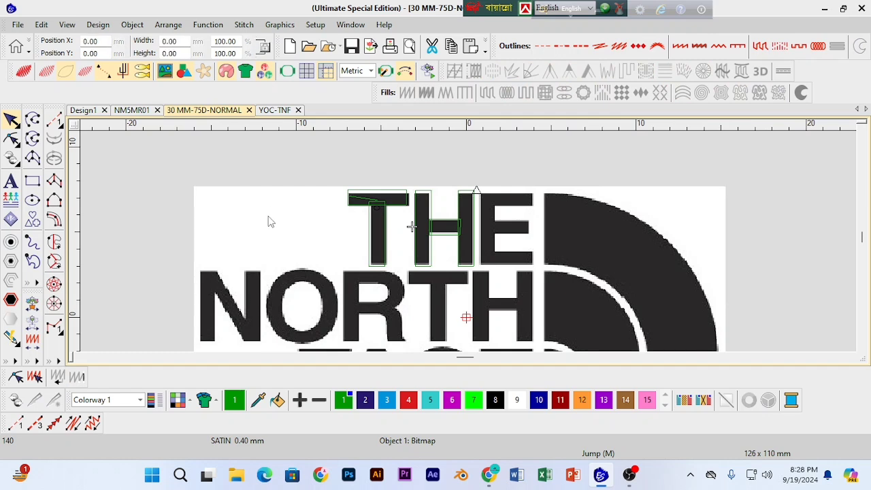
{"action": "key", "text": "Escape"}
Step: Select the T's stem and bar columns together and shift them to X -5.13 mm over the artwork
{"action": "key", "text": "plus"}
{"action": "left_click", "coordinate": [274, 231]}
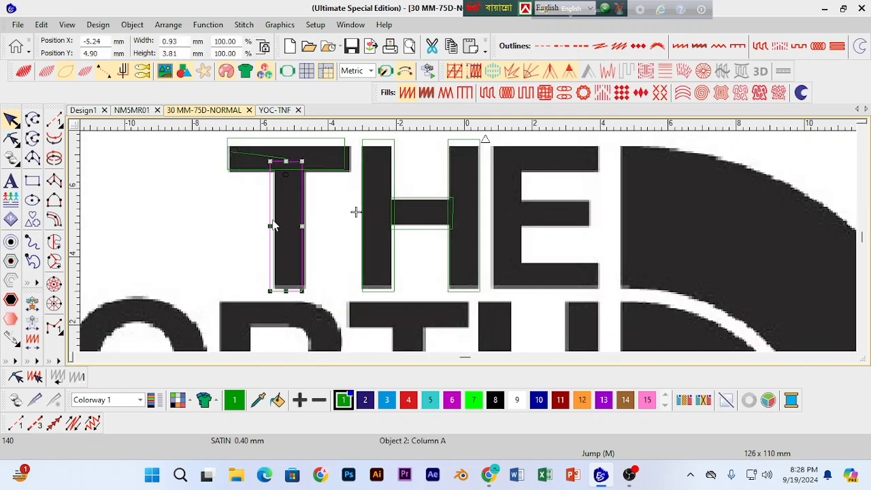
{"action": "left_click", "coordinate": [258, 171], "text": "ctrl"}
{"action": "left_click_drag", "start_coordinate": [258, 173], "coordinate": [259, 174]}
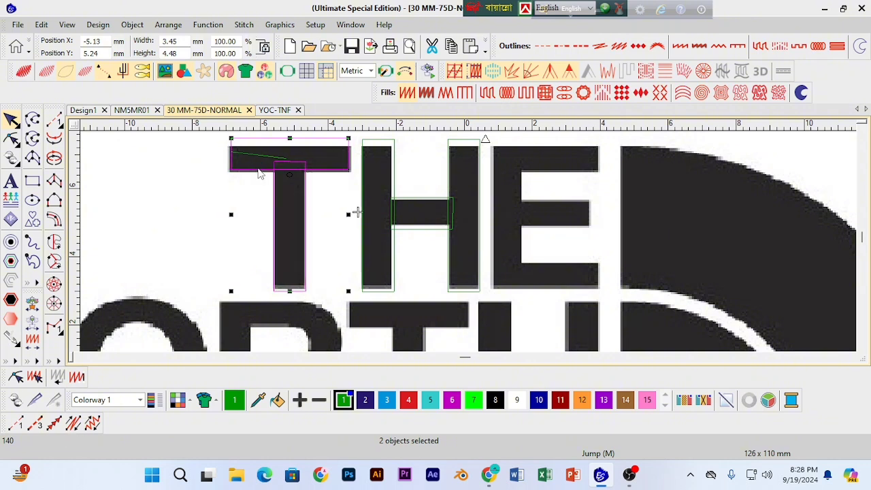
{"action": "left_click", "coordinate": [174, 182]}
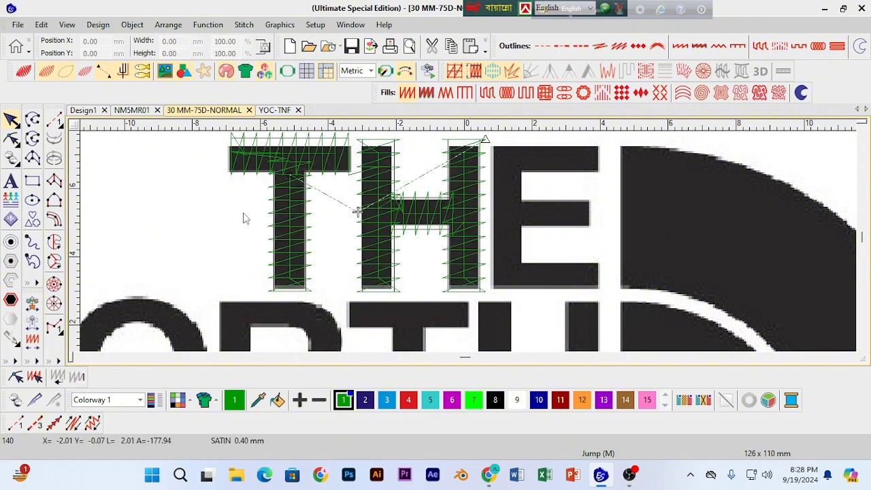
Step: Digitize a 2.50 mm run stitch from the E's upper corner beside the H to its middle bar and along to the bar's outer end
{"action": "key", "text": "shift+z"}
{"action": "key", "text": "z"}
{"action": "left_click", "coordinate": [851, 357]}
{"action": "left_click", "coordinate": [851, 357]}
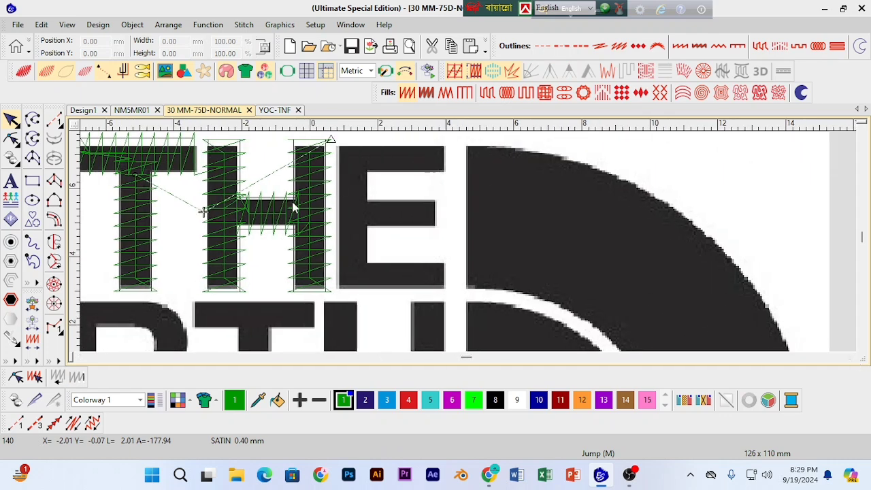
{"action": "key", "text": "Left"}
{"action": "key", "text": "Left"}
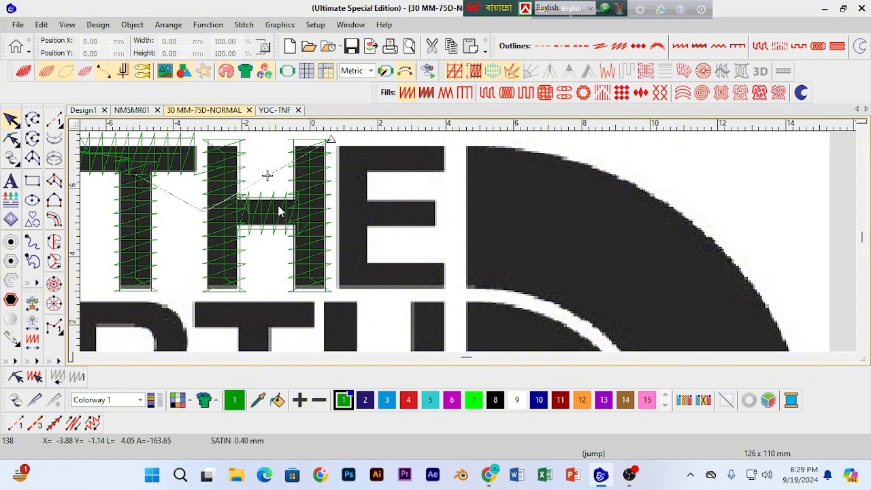
{"action": "left_click", "coordinate": [56, 121]}
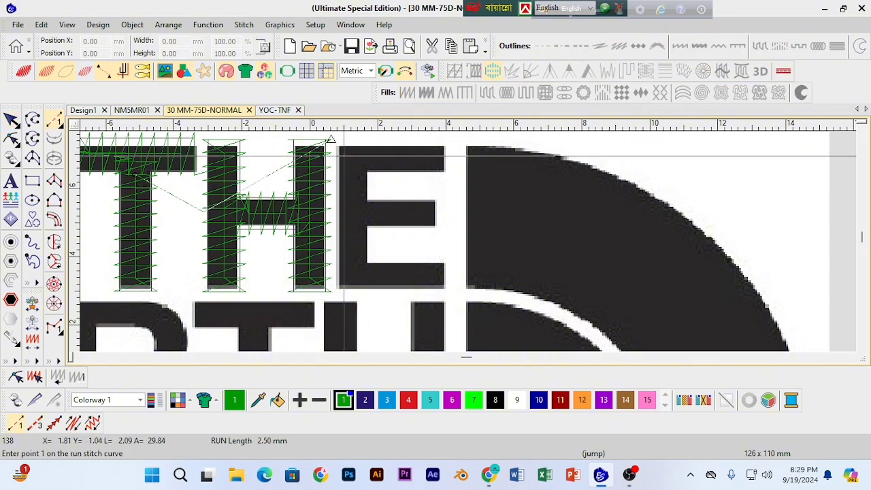
{"action": "left_click", "coordinate": [343, 151]}
{"action": "left_click", "coordinate": [360, 215]}
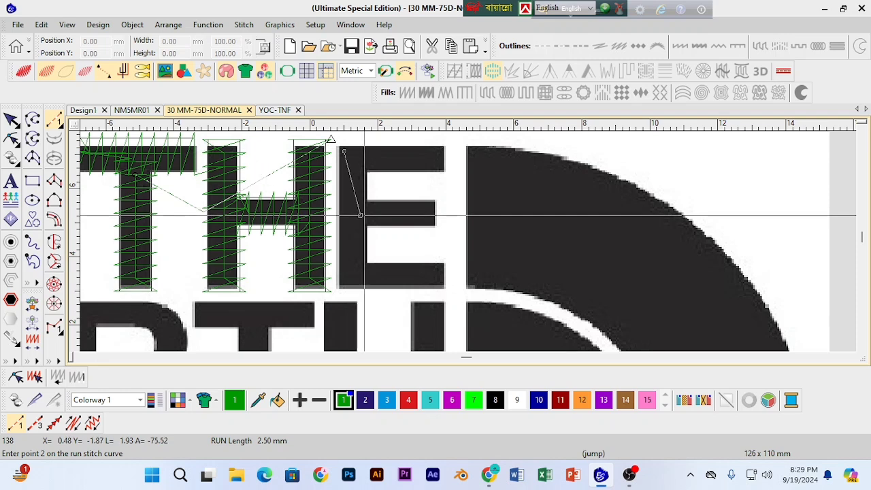
{"action": "left_click", "coordinate": [425, 212]}
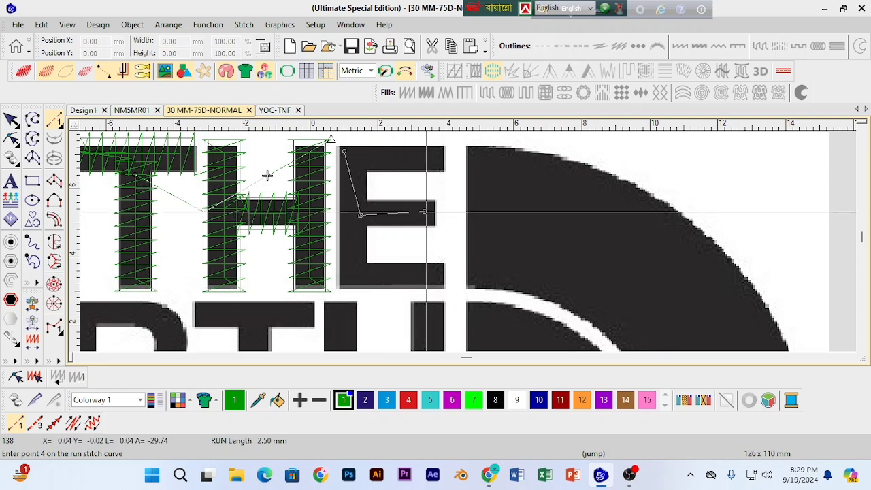
{"action": "key", "text": "Return"}
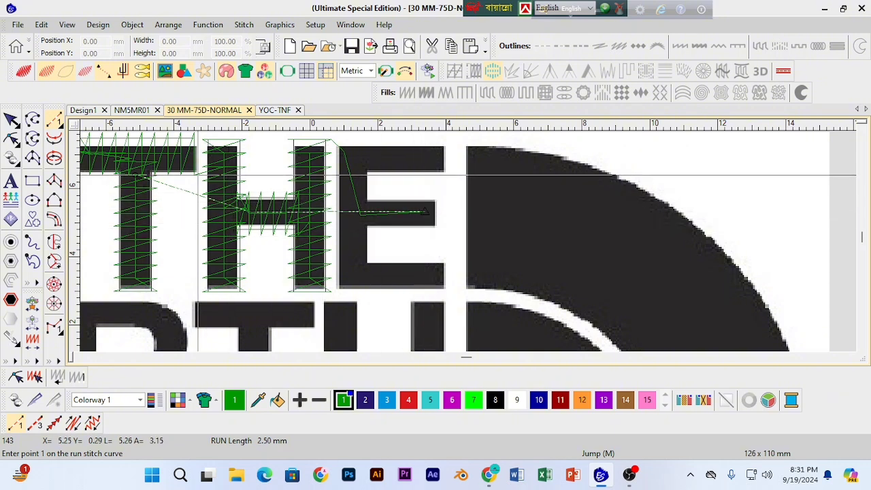
Step: Digitize the E's middle bar as a 0.40 mm satin column about 2.1 mm long, from its outer end to the stem
{"action": "left_click", "coordinate": [54, 181]}
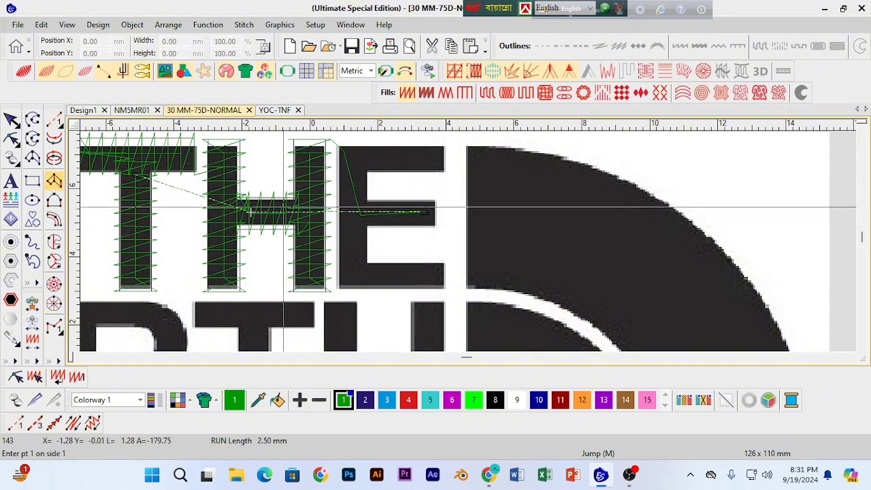
{"action": "left_click", "coordinate": [434, 202]}
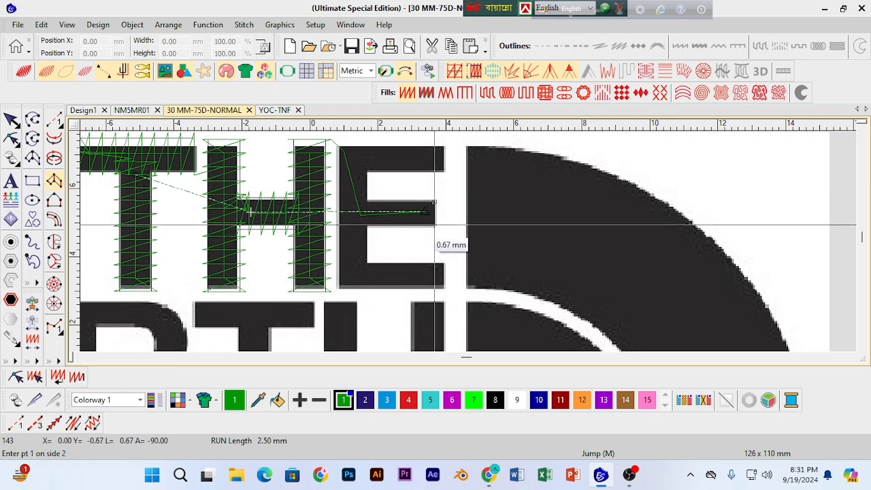
{"action": "left_click", "coordinate": [434, 224]}
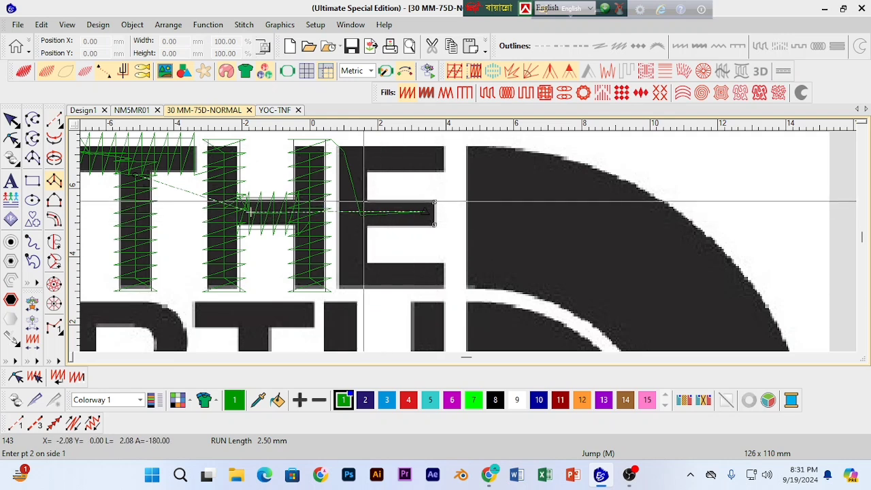
{"action": "left_click", "coordinate": [364, 202]}
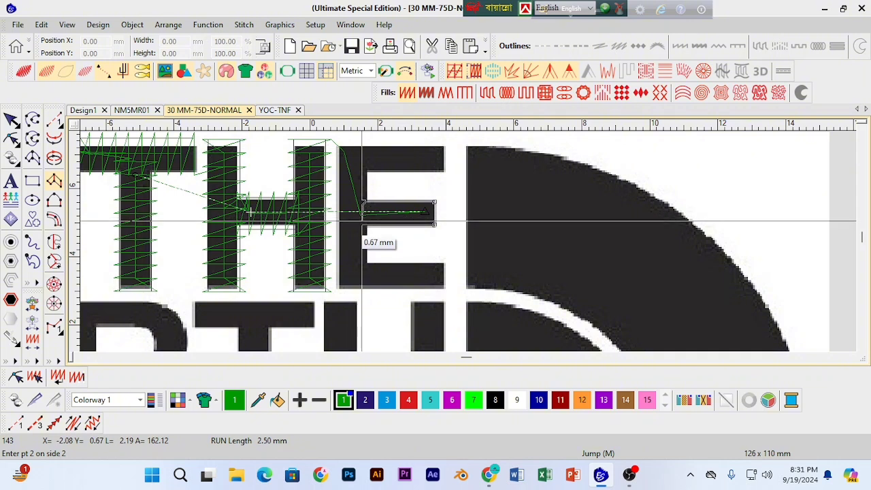
{"action": "left_click", "coordinate": [361, 223]}
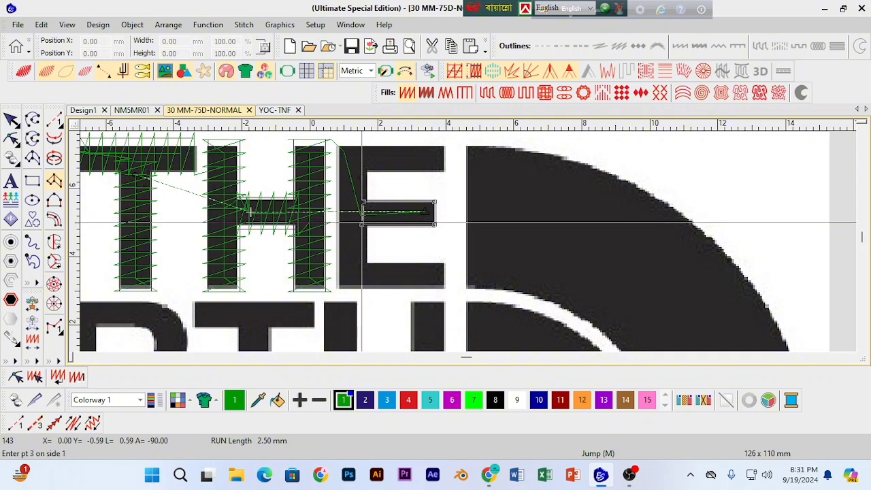
{"action": "key", "text": "Return"}
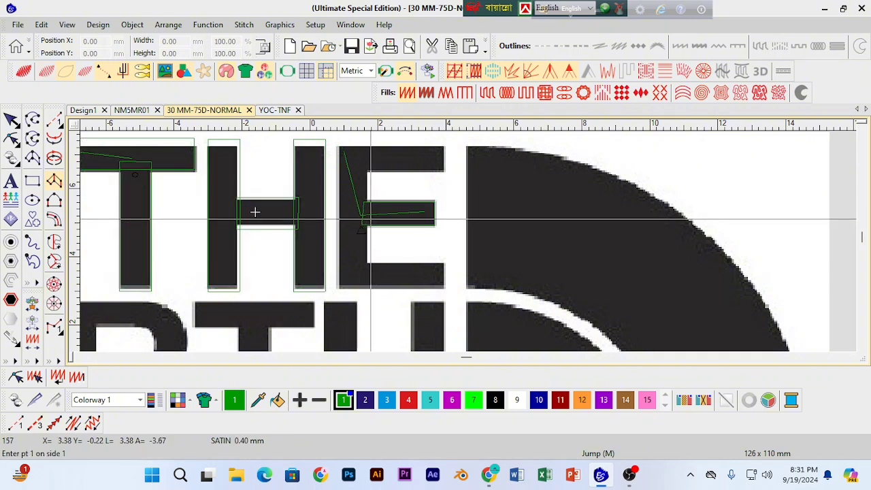
Step: Reshape the middle bar's satin column by nudging its upper inner corner slightly into the E's stem
{"action": "left_click", "coordinate": [11, 119]}
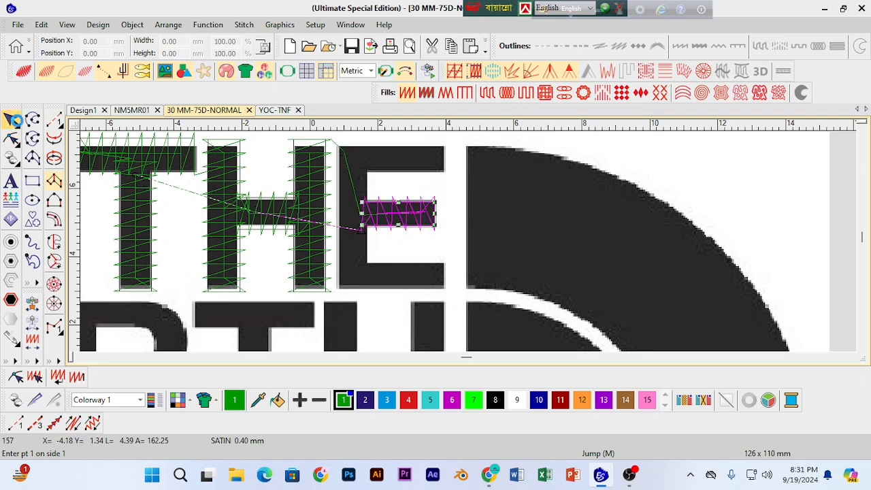
{"action": "key", "text": "h"}
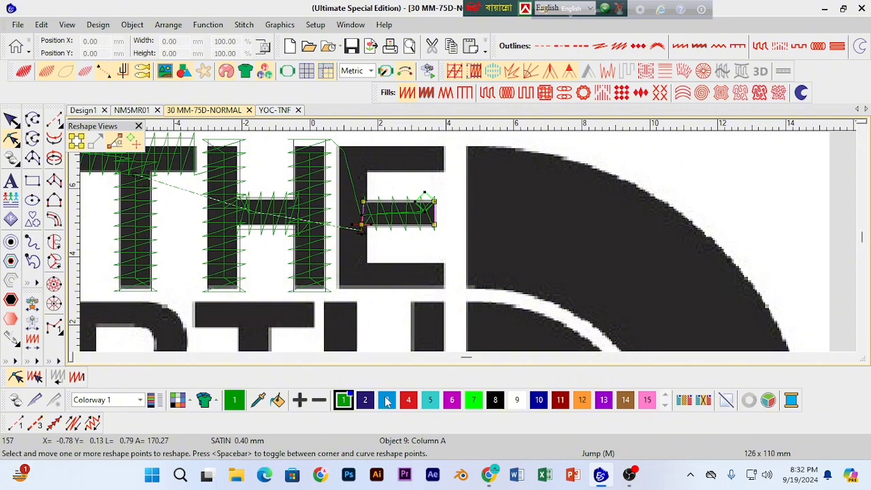
{"action": "left_click", "coordinate": [361, 203]}
{"action": "left_click_drag", "start_coordinate": [361, 206], "coordinate": [359, 205]}
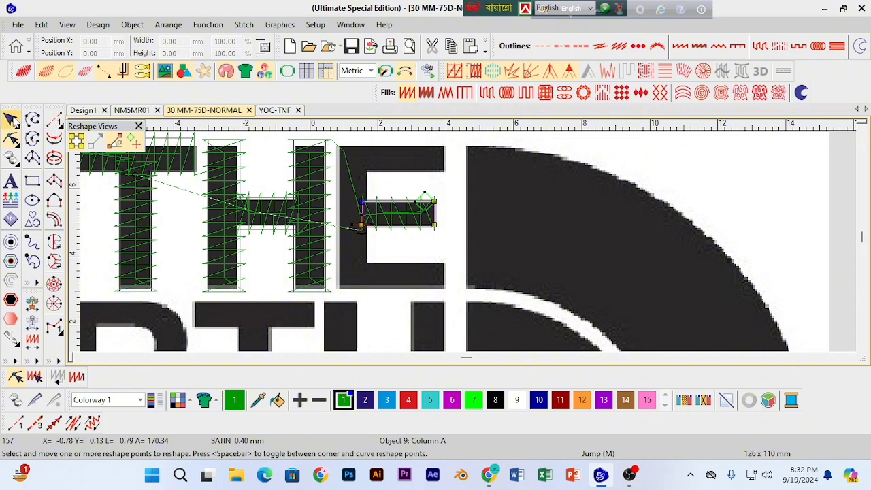
{"action": "left_click", "coordinate": [11, 120]}
{"action": "left_click", "coordinate": [716, 198]}
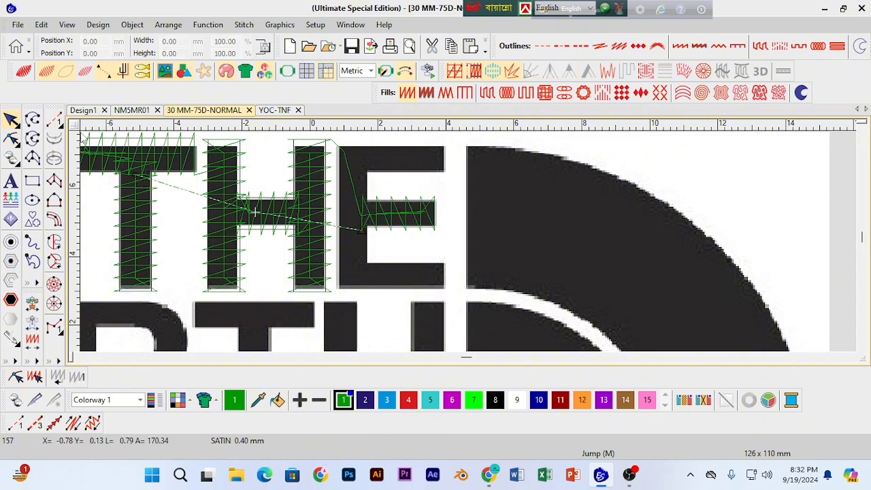
Step: Digitize a 2.50 mm run stitch from the middle bar's lower inner corner up the E's stem to the upper bar's outer end
{"action": "left_click", "coordinate": [55, 120]}
{"action": "left_click", "coordinate": [360, 230]}
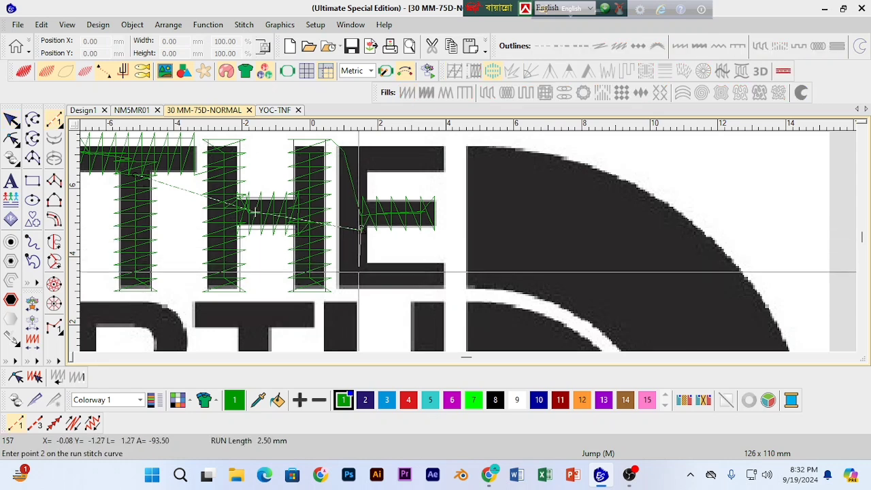
{"action": "key", "text": "shift+z"}
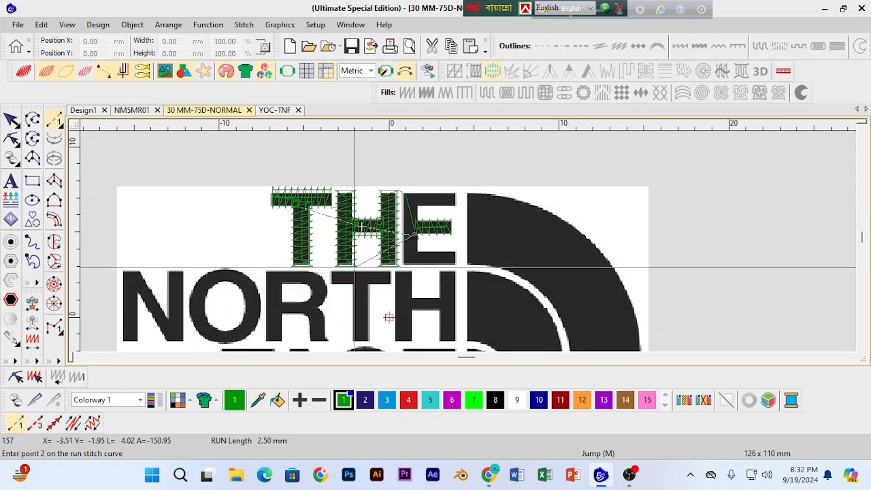
{"action": "key", "text": "shift+z"}
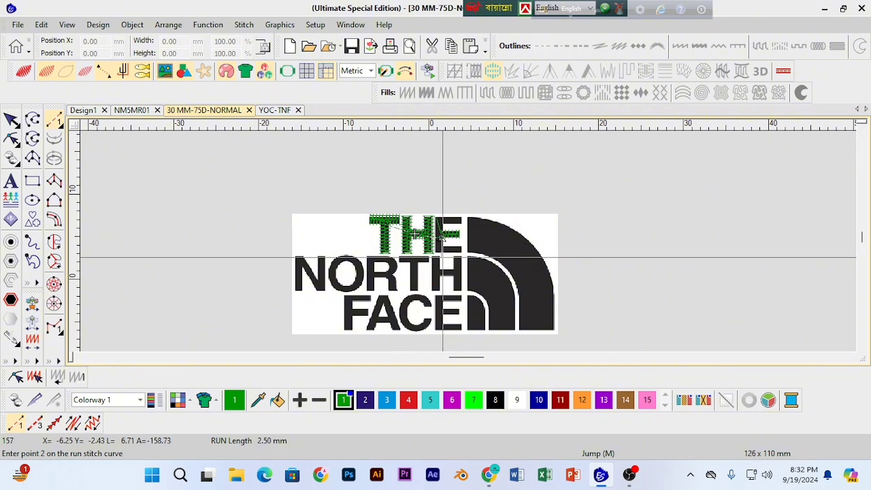
{"action": "key", "text": "shift+z"}
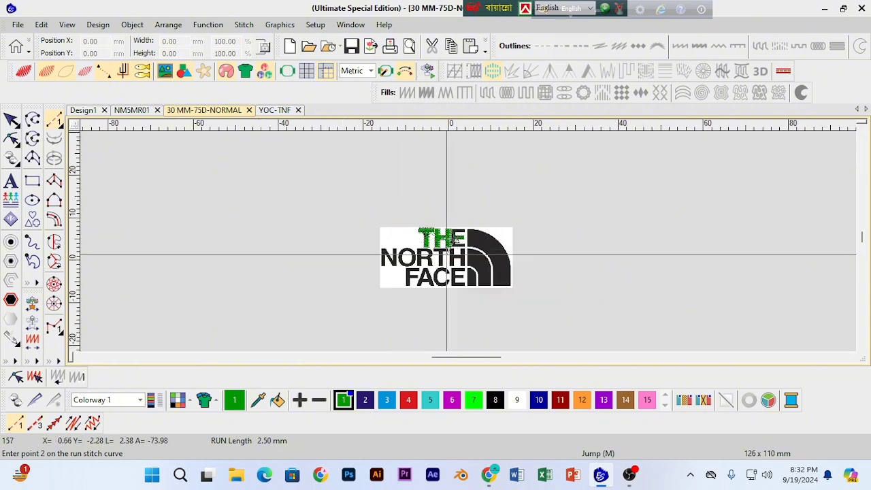
{"action": "key", "text": "z"}
{"action": "key", "text": "z"}
{"action": "key", "text": "z"}
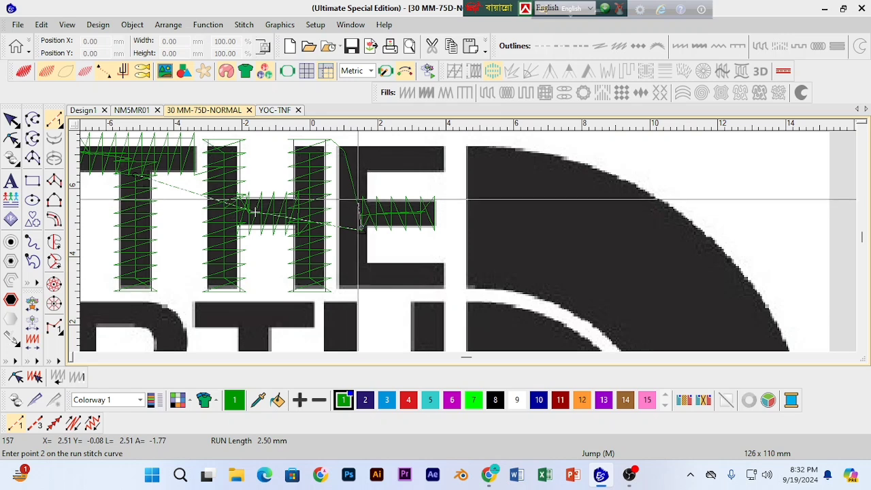
{"action": "left_click", "coordinate": [356, 157]}
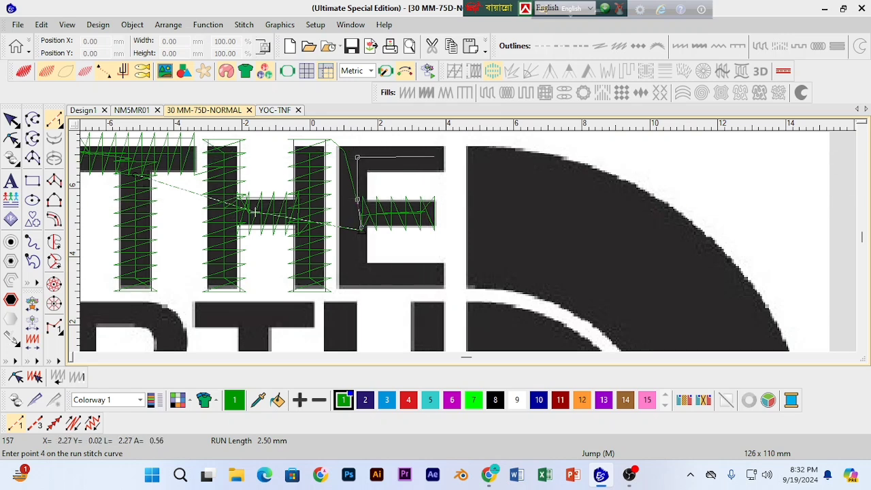
{"action": "left_click", "coordinate": [435, 158]}
{"action": "key", "text": "Return"}
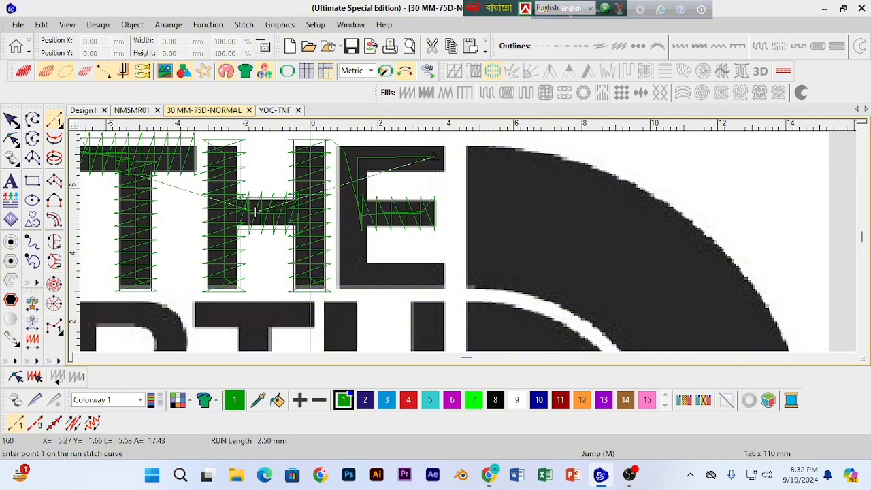
Step: Digitize the E's upper bar, stem and lower bar as one continuous 0.40 mm satin column with paired points at the ends and corners
{"action": "left_click", "coordinate": [53, 180]}
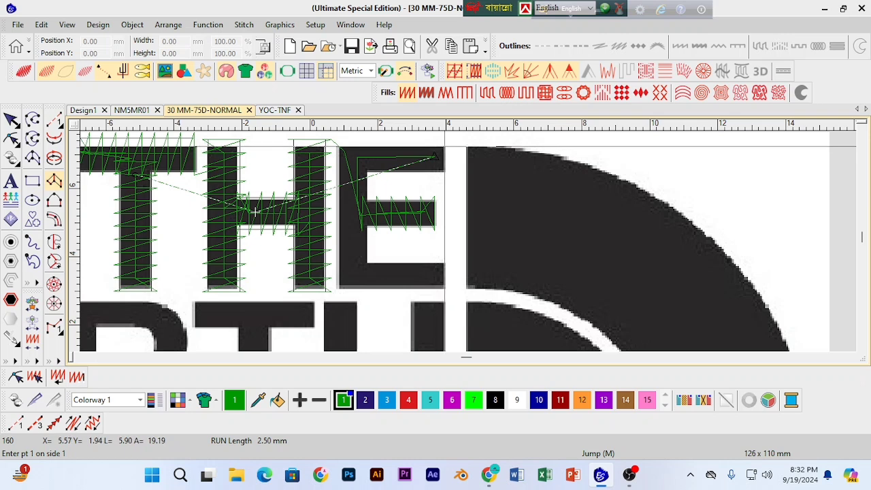
{"action": "left_click", "coordinate": [444, 145]}
{"action": "left_click", "coordinate": [445, 171]}
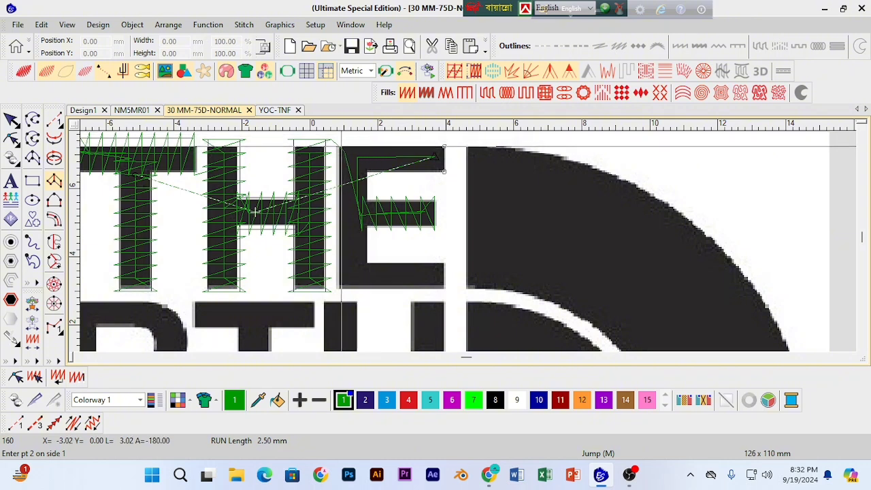
{"action": "left_click", "coordinate": [340, 146]}
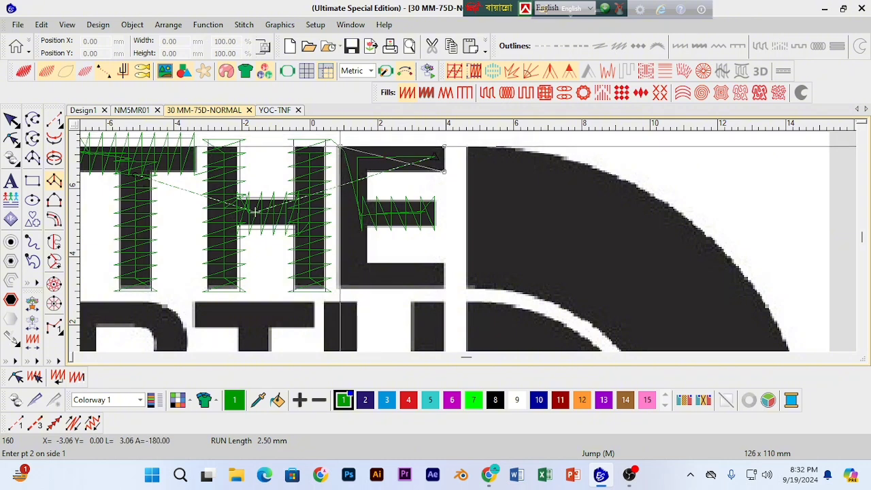
{"action": "left_click", "coordinate": [367, 172]}
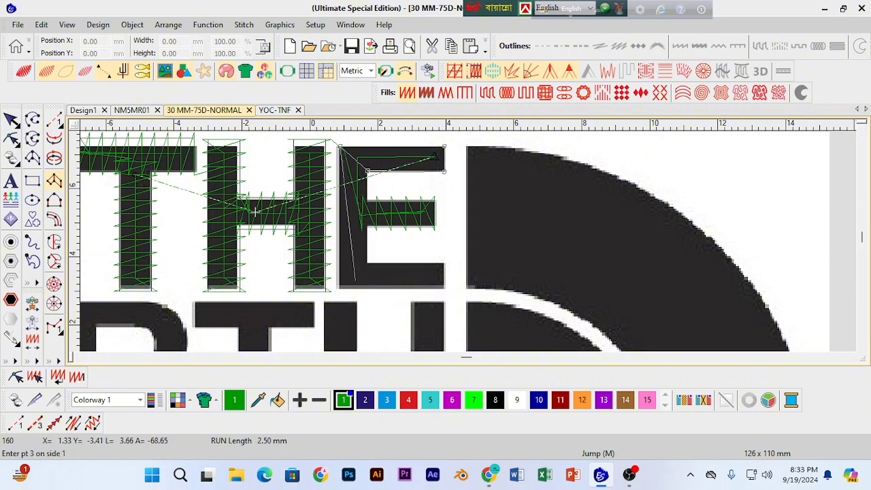
{"action": "left_click", "coordinate": [339, 286]}
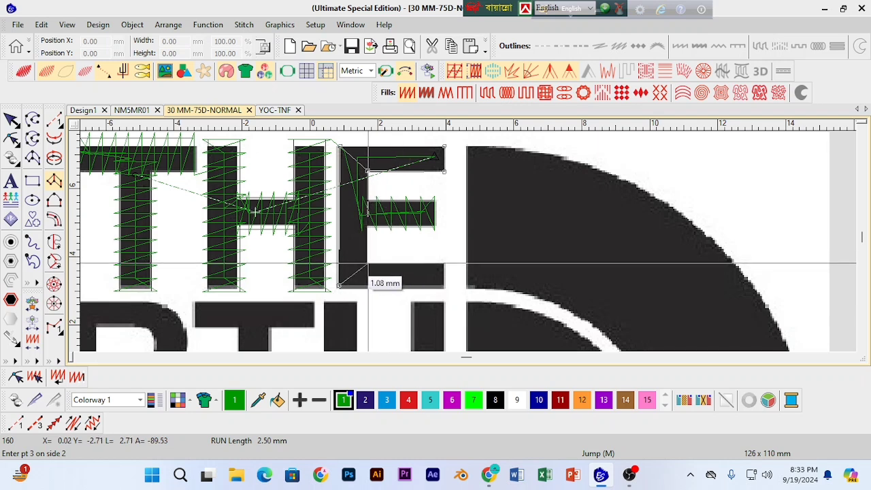
{"action": "left_click", "coordinate": [367, 263]}
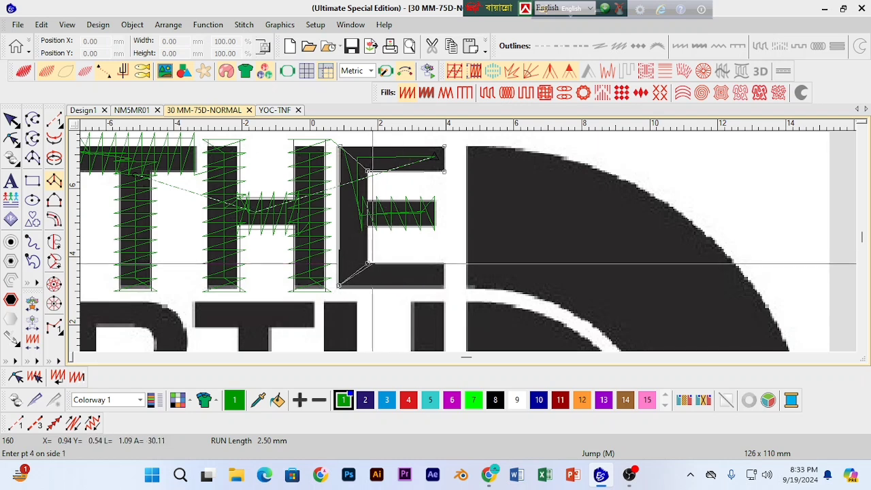
{"action": "left_click", "coordinate": [443, 285]}
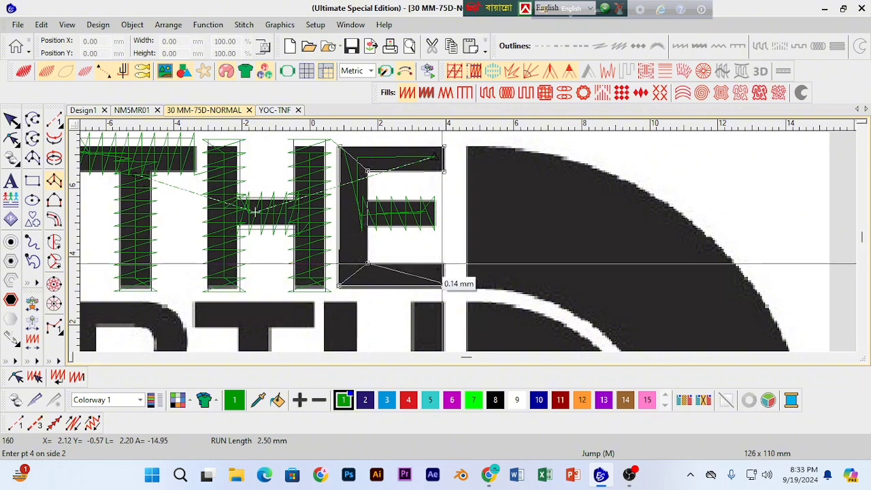
{"action": "left_click", "coordinate": [443, 263]}
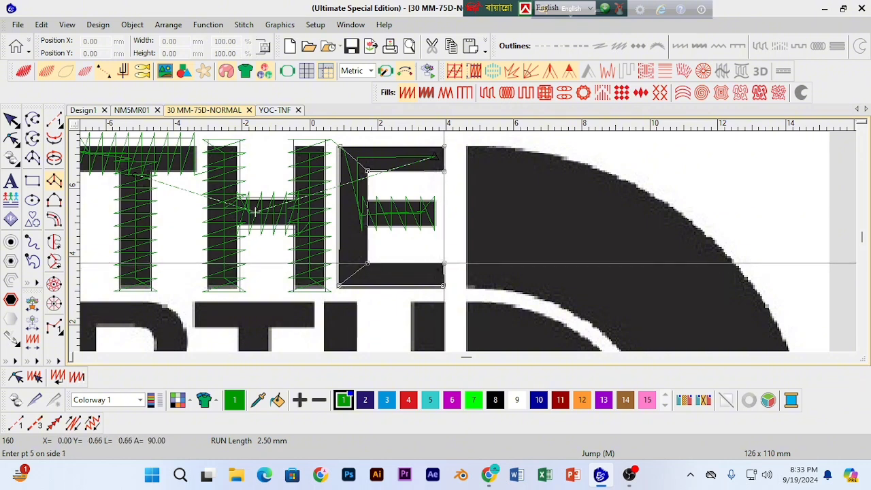
{"action": "key", "text": "Return"}
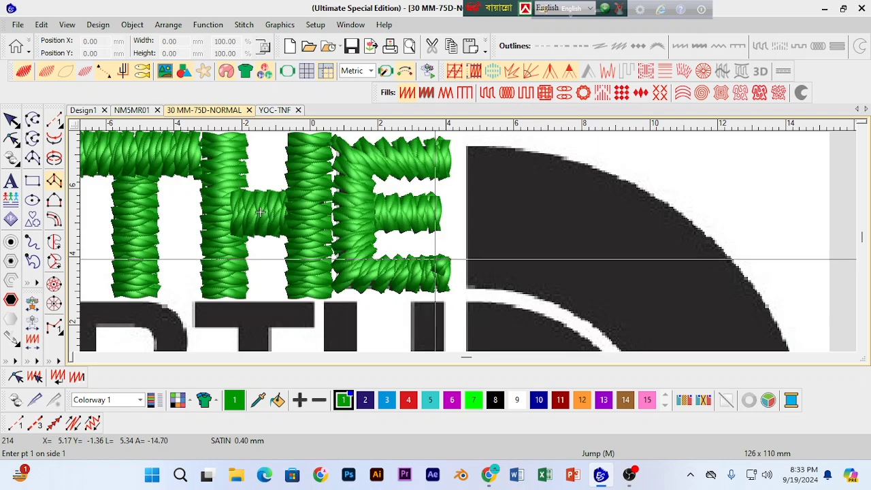
{"action": "key", "text": "shift+z"}
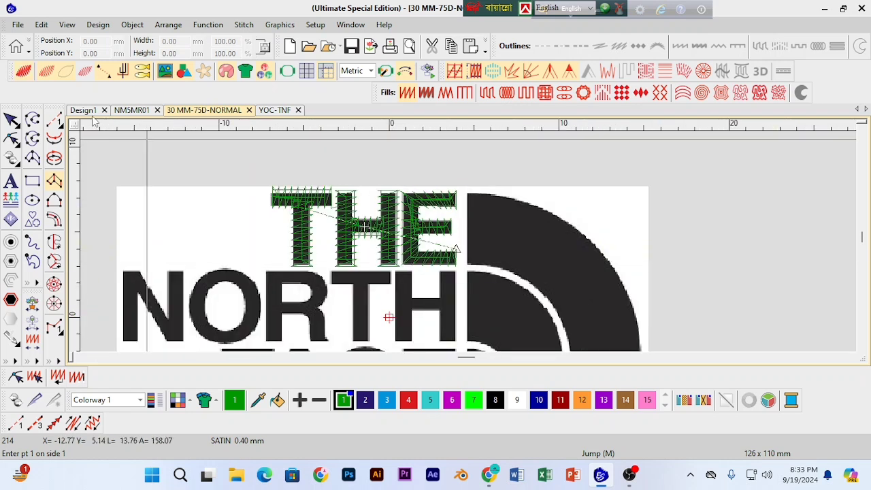
{"action": "left_click", "coordinate": [11, 120]}
{"action": "left_click", "coordinate": [173, 181]}
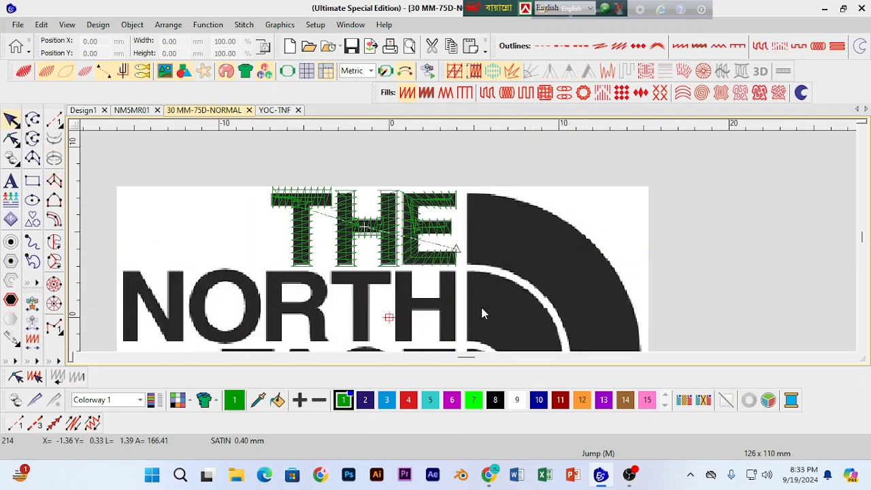
{"action": "left_click", "coordinate": [861, 348]}
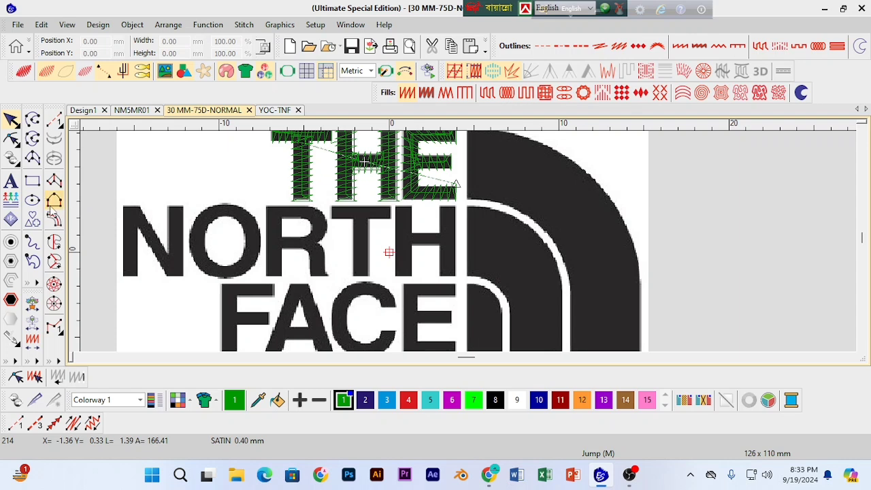
{"action": "left_click", "coordinate": [54, 180]}
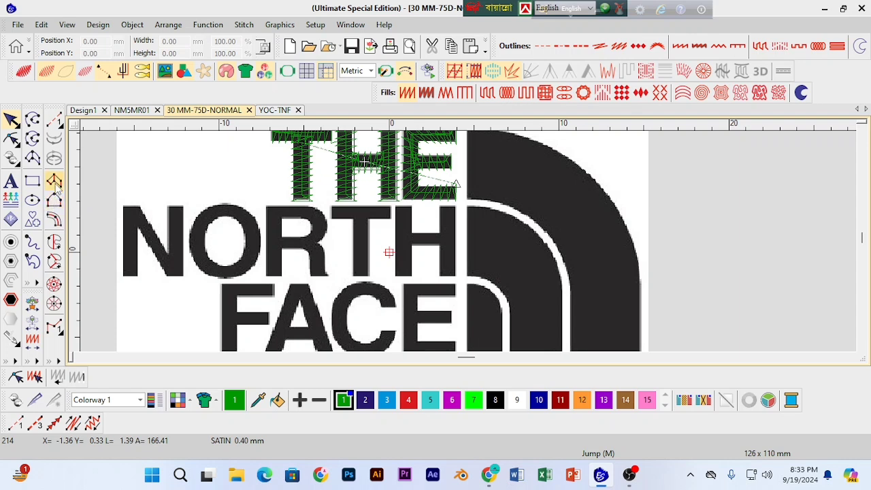
{"action": "left_click", "coordinate": [77, 357]}
{"action": "key", "text": "z"}
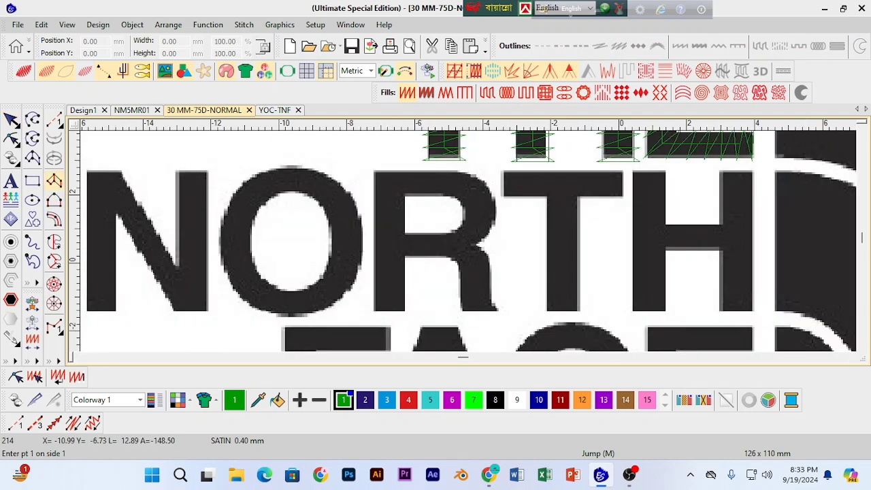
{"action": "scroll", "coordinate": [618, 261], "scroll_direction": "left", "scroll_amount": 3}
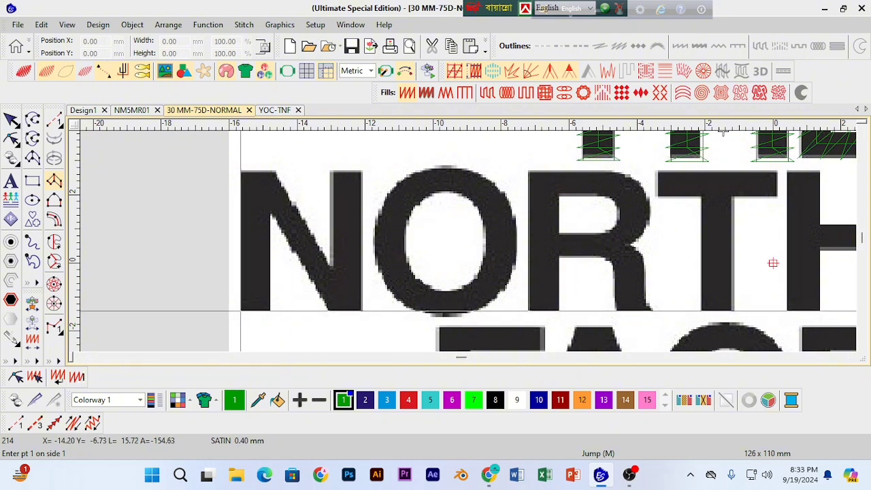
{"action": "left_click", "coordinate": [240, 311]}
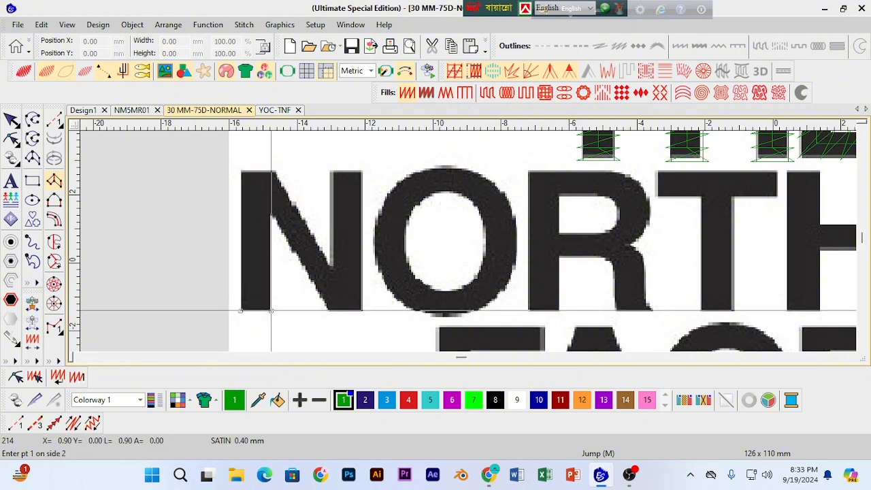
{"action": "left_click", "coordinate": [270, 310]}
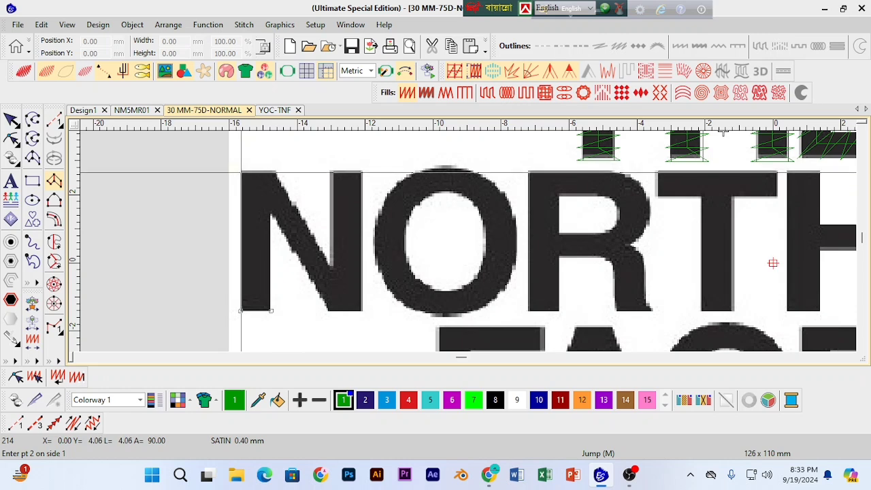
{"action": "key", "text": "BackSpace"}
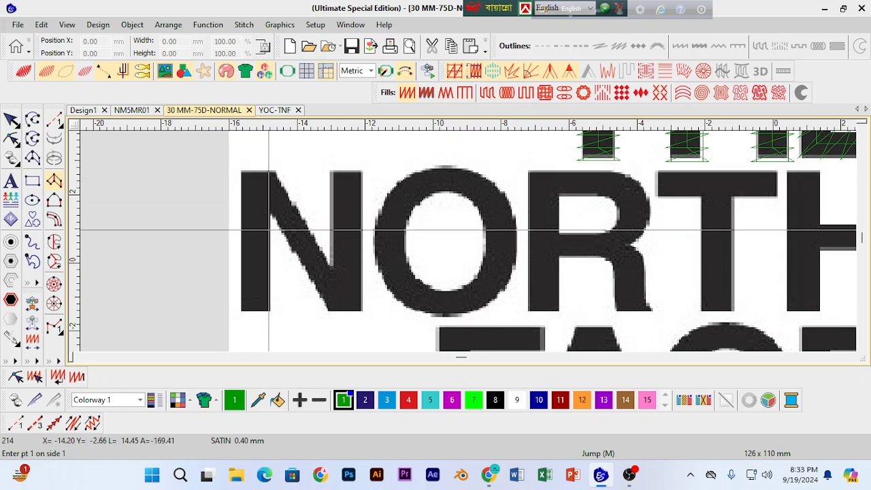
Step: Digitize the N's left stem as a 0.50 mm wide Column C satin about 4 mm long, from its foot to its upper end
{"action": "left_click", "coordinate": [10, 119]}
{"action": "left_click", "coordinate": [55, 219]}
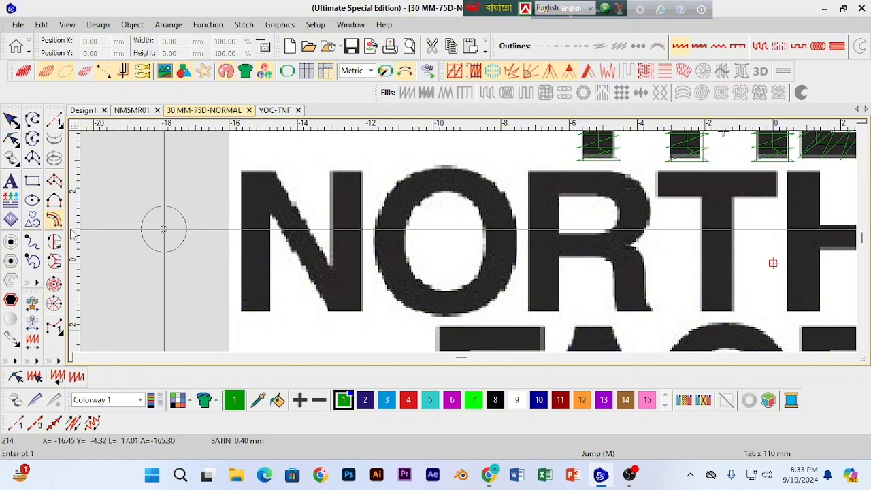
{"action": "right_click", "coordinate": [55, 219]}
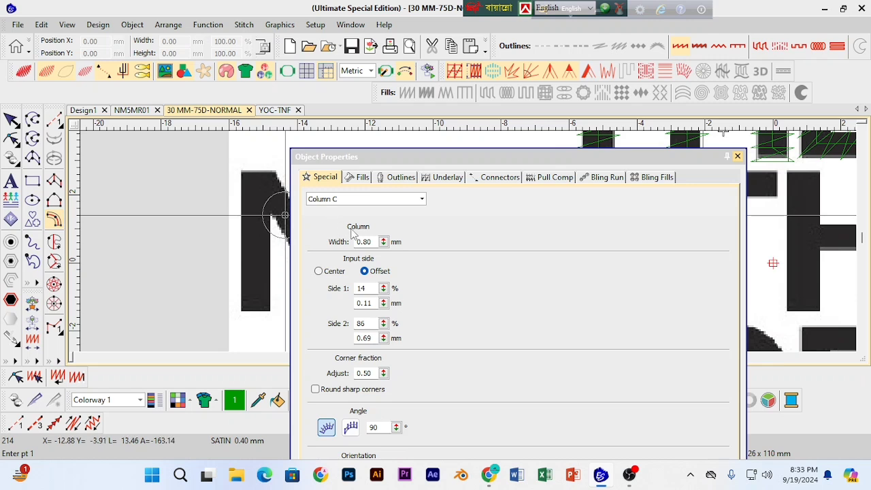
{"action": "left_click_drag", "start_coordinate": [383, 242], "coordinate": [319, 337]}
{"action": "left_click", "coordinate": [449, 177]}
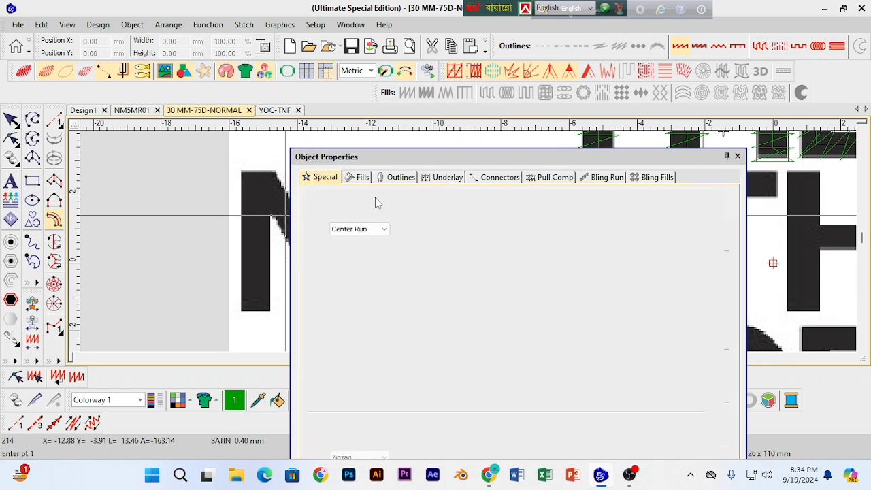
{"action": "left_click", "coordinate": [737, 156]}
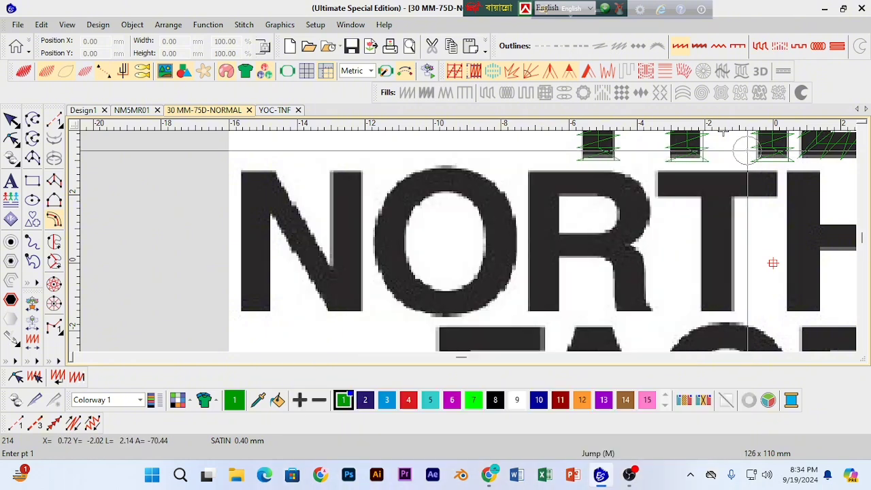
{"action": "left_click", "coordinate": [255, 307]}
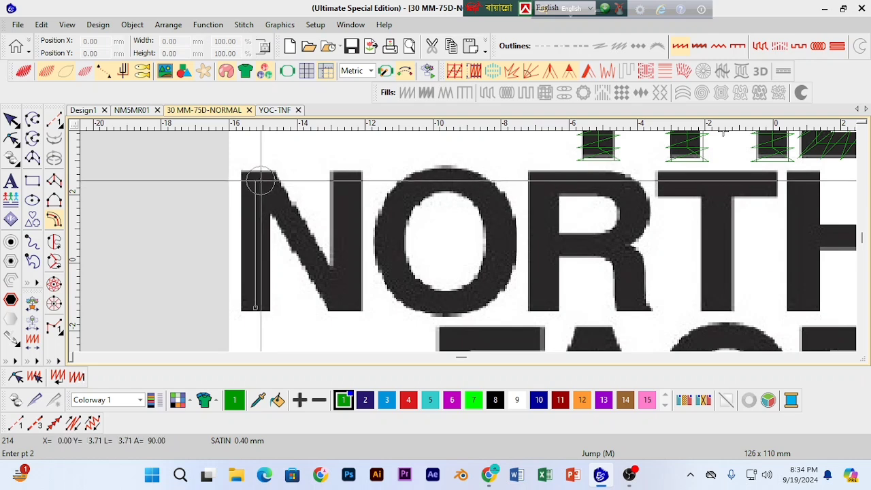
{"action": "left_click", "coordinate": [262, 173]}
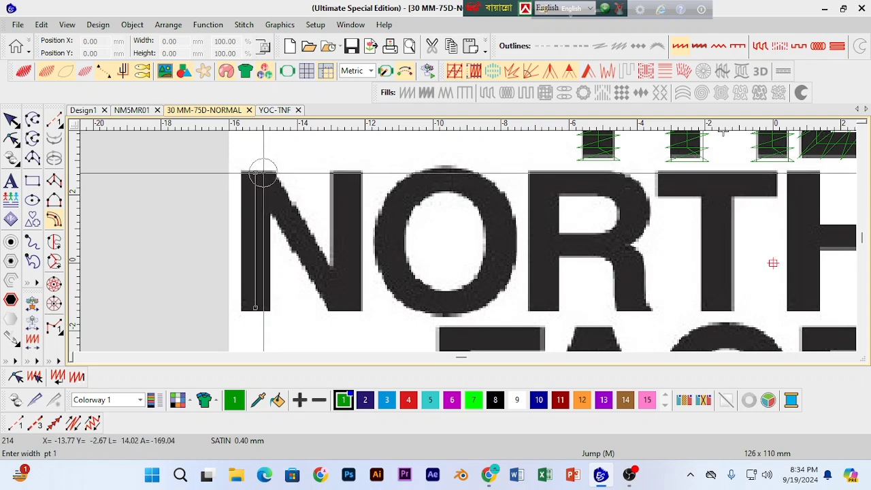
{"action": "key", "text": "Escape"}
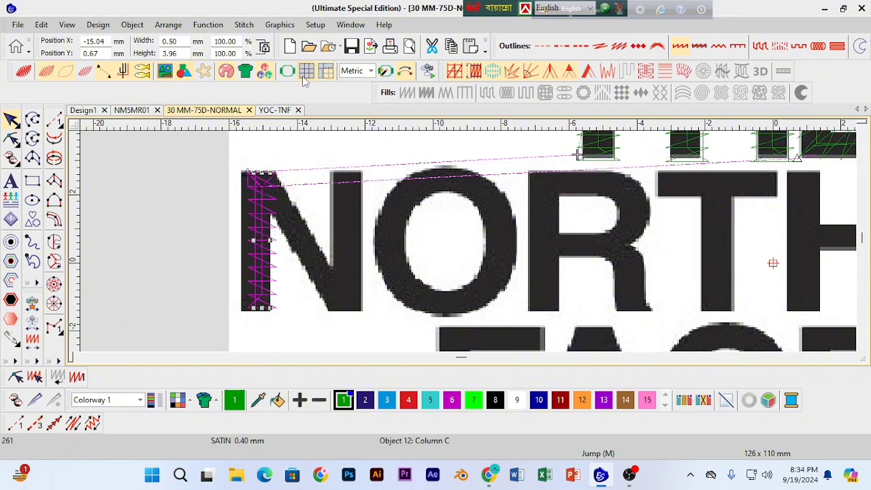
Step: Set the stem column's satin spacing to 0.42 mm and its column width to 0.60 mm
{"action": "left_click_drag", "start_coordinate": [353, 162], "coordinate": [442, 167]}
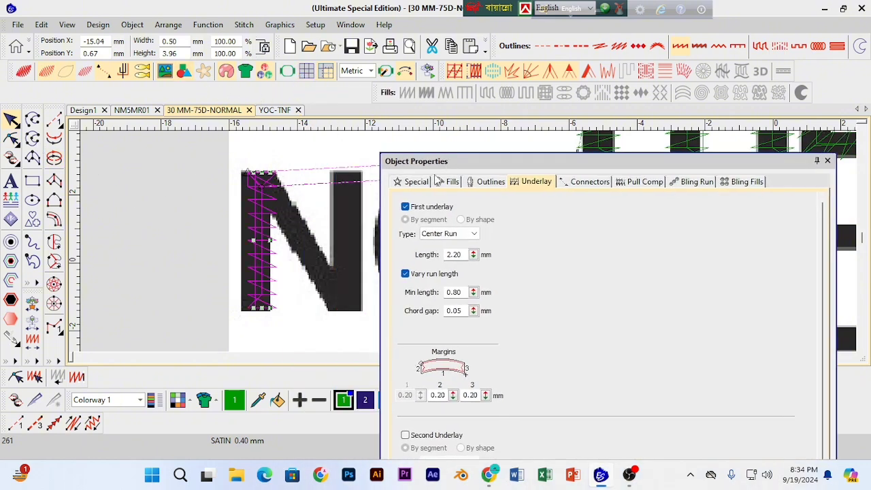
{"action": "left_click", "coordinate": [453, 183]}
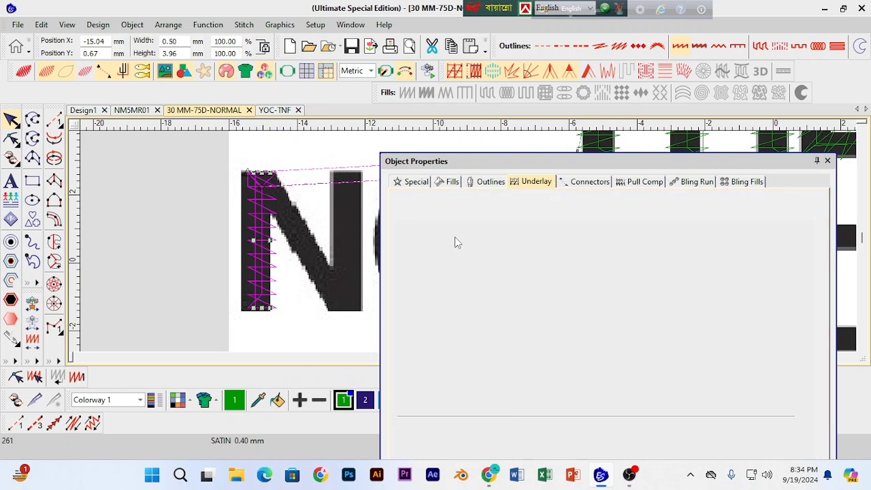
{"action": "left_click", "coordinate": [491, 182]}
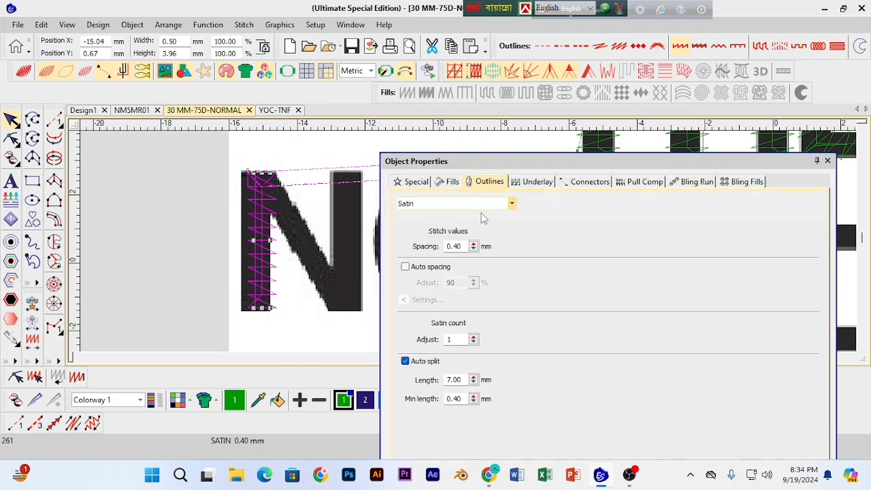
{"action": "left_click", "coordinate": [473, 243]}
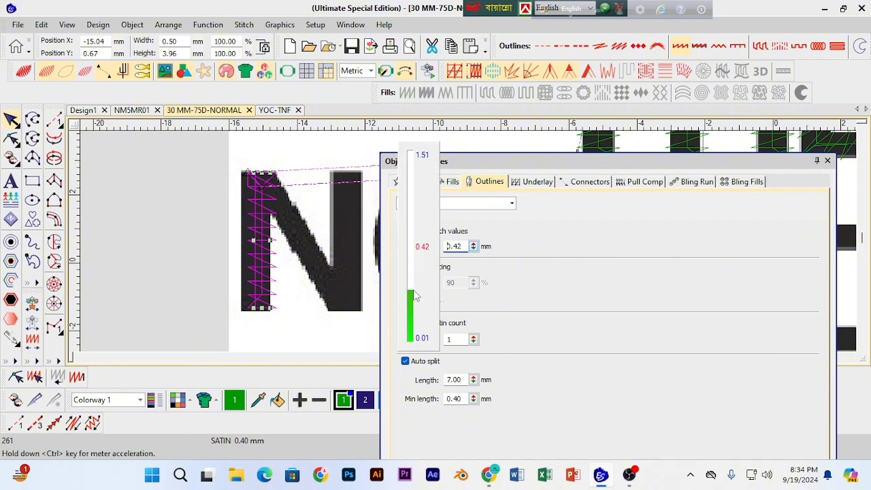
{"action": "left_click", "coordinate": [472, 244]}
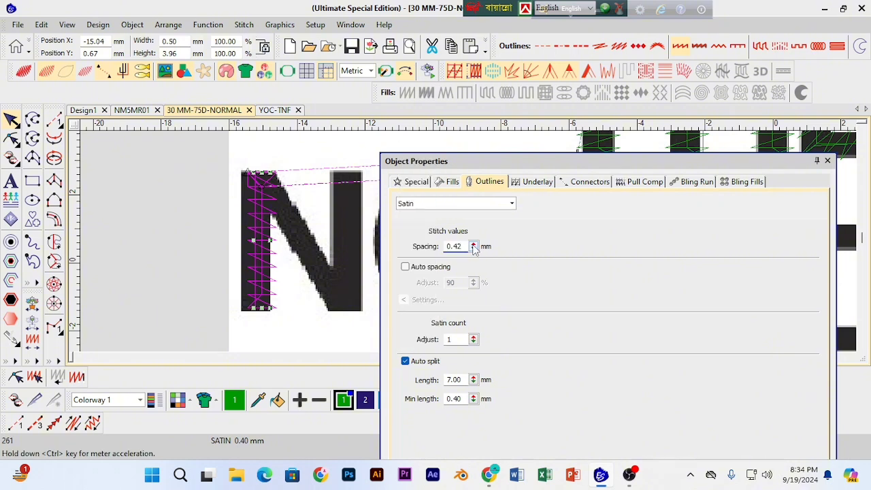
{"action": "left_click", "coordinate": [412, 182]}
{"action": "left_click", "coordinate": [474, 247]}
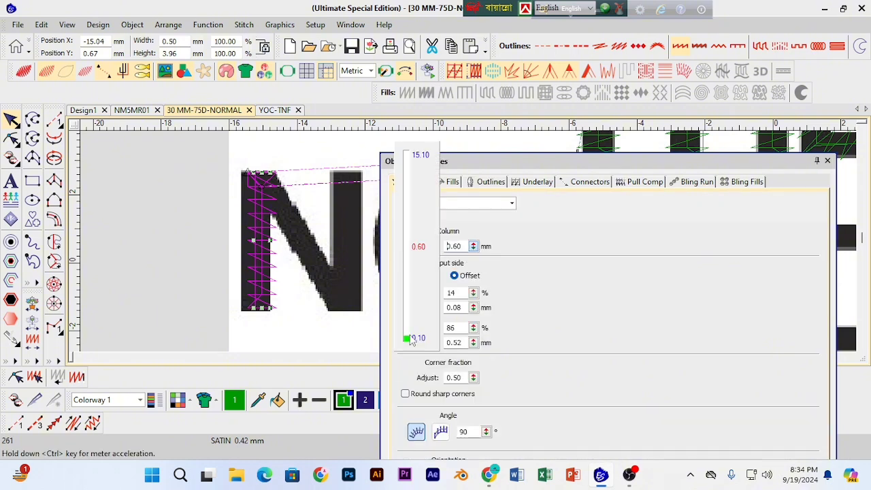
{"action": "left_click", "coordinate": [473, 249]}
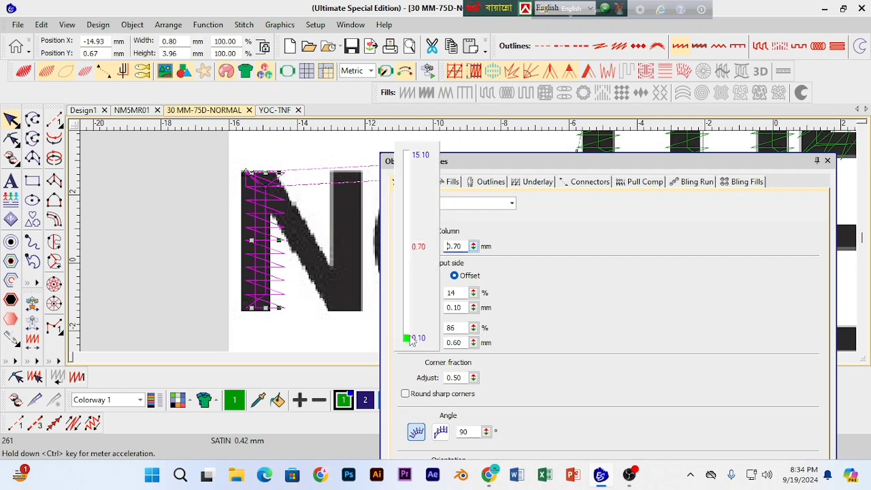
{"action": "left_click", "coordinate": [827, 162]}
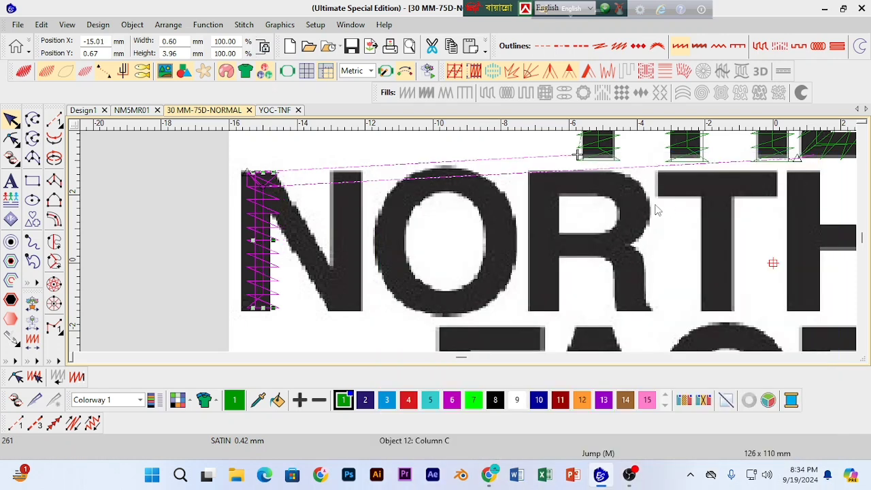
Step: Nudge the Column C satin about 0.22 mm left onto the N's stem and show its reshape points
{"action": "key", "text": "Left"}
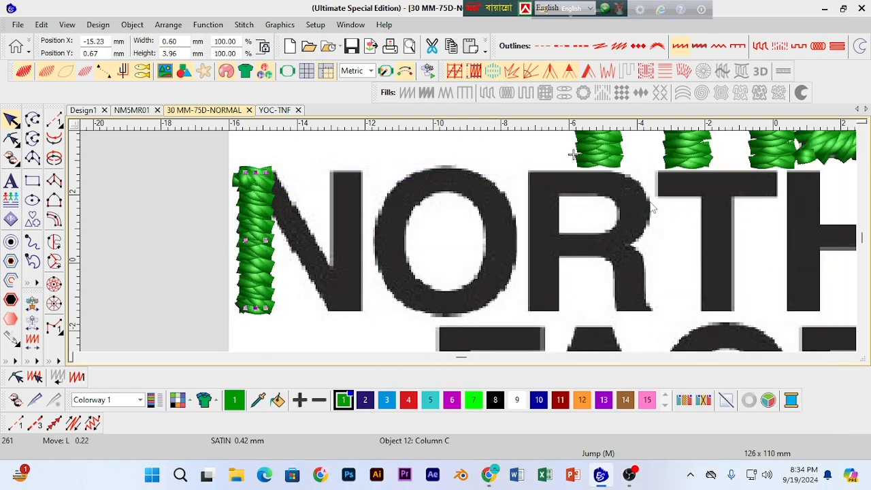
{"action": "key", "text": "t"}
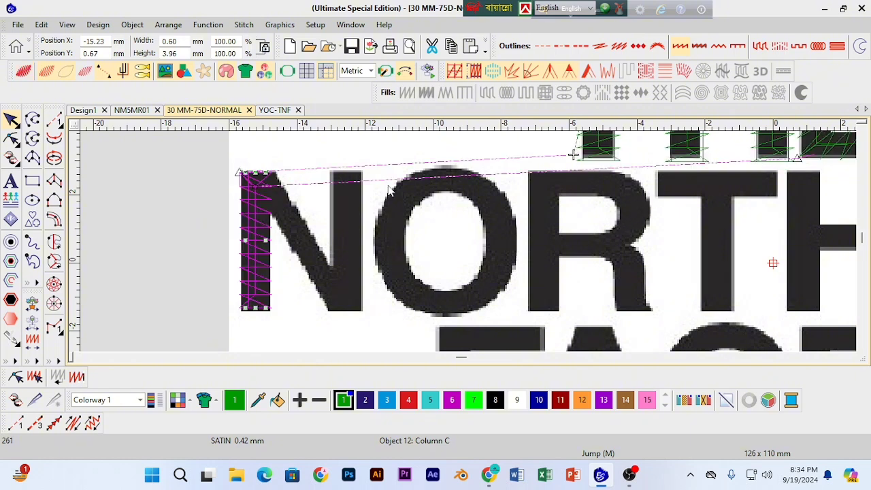
{"action": "left_click", "coordinate": [11, 138]}
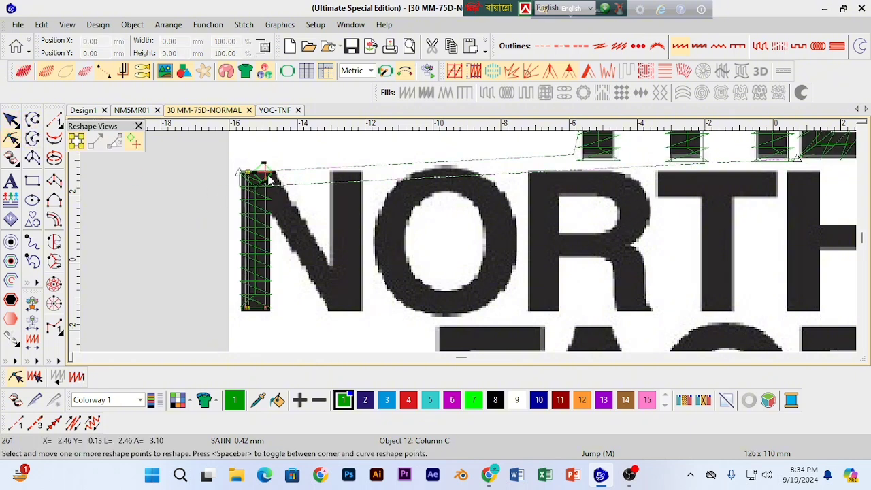
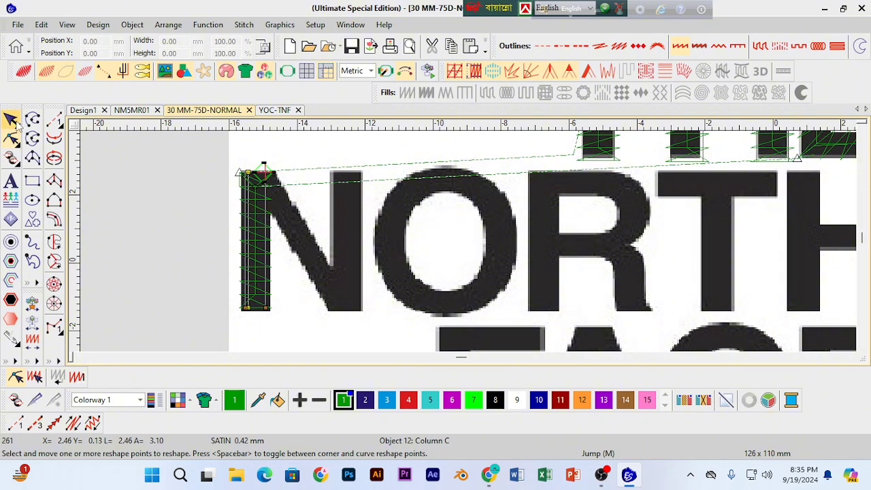
Step: Delete the Column C satin from the N's left stem
{"action": "left_click", "coordinate": [17, 125]}
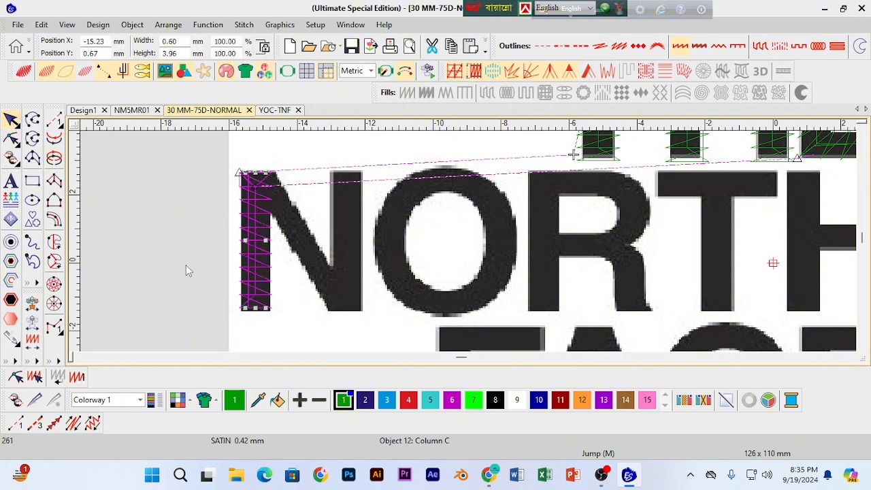
{"action": "key", "text": "Delete"}
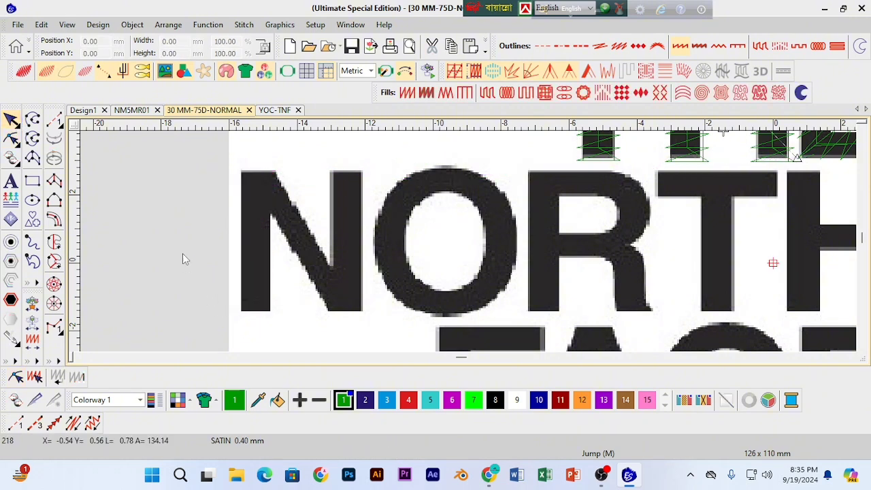
Step: Start a 0.40 mm satin column up the N's left stem, about 4.1 mm long, with paired points at the foot and upper end
{"action": "left_click", "coordinate": [55, 181]}
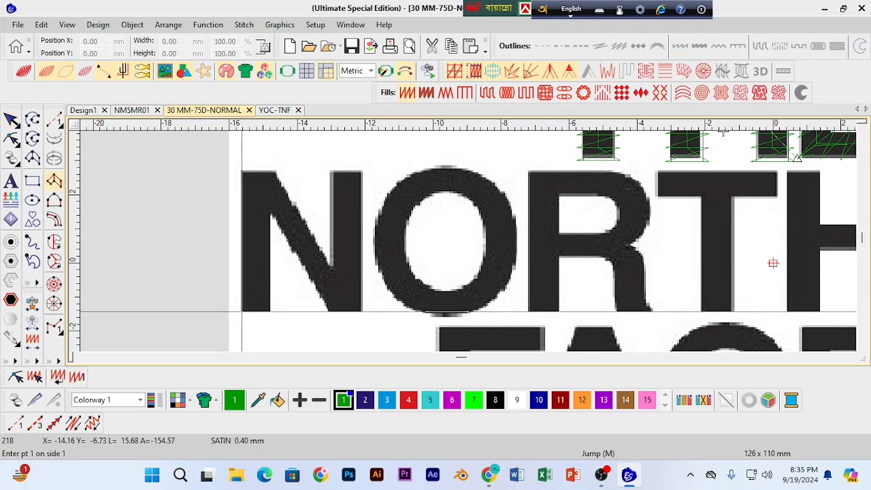
{"action": "left_click", "coordinate": [242, 312]}
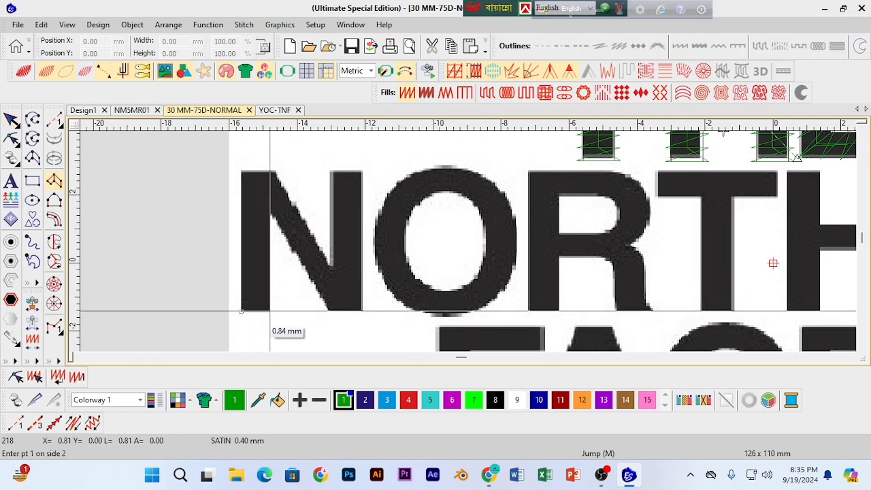
{"action": "left_click", "coordinate": [270, 310]}
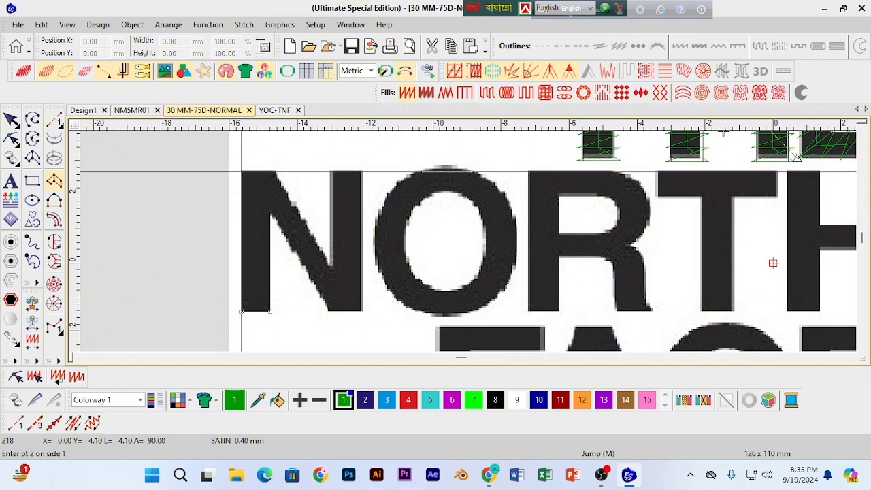
{"action": "left_click", "coordinate": [241, 172]}
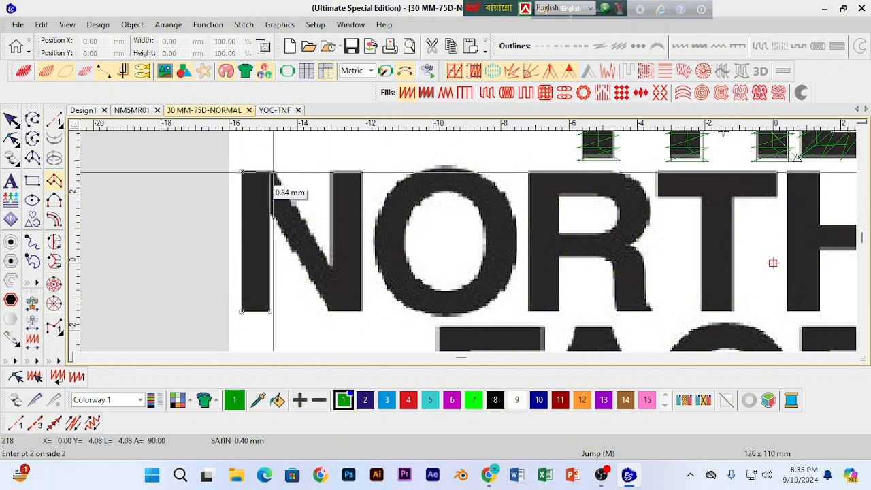
{"action": "left_click", "coordinate": [272, 172]}
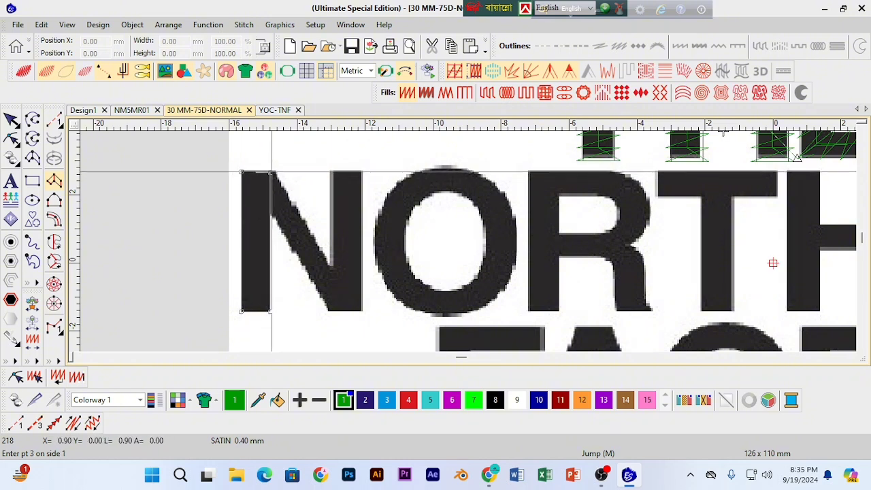
Step: Extend the satin column down the N's diagonal, pairing points at its upper end and about 0.95 mm apart at the right stem's foot
{"action": "scroll", "coordinate": [287, 204], "scroll_direction": "up", "scroll_amount": 1}
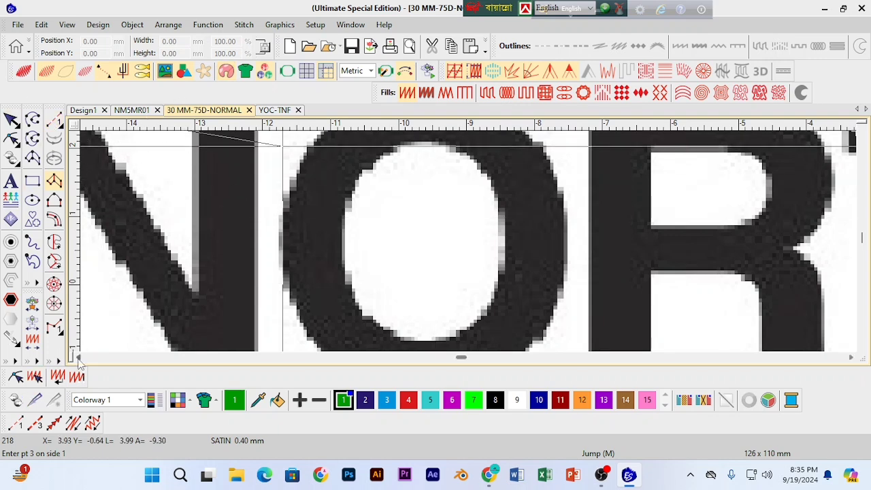
{"action": "left_click", "coordinate": [78, 358]}
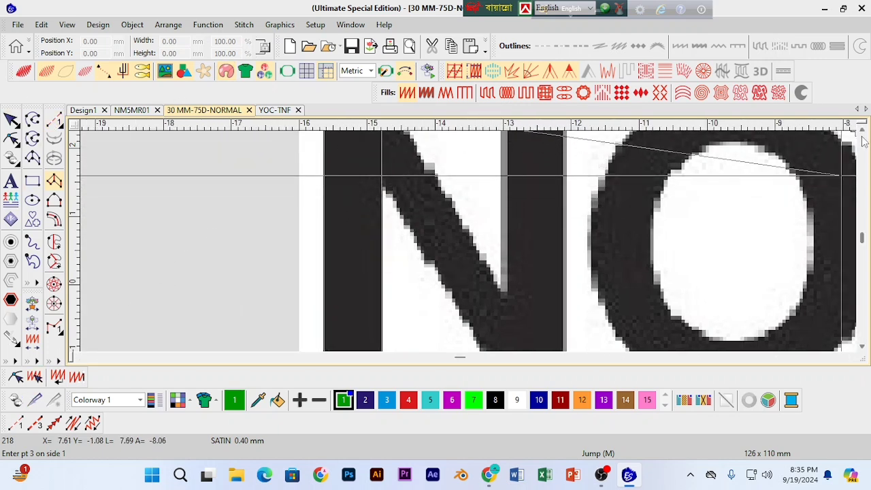
{"action": "left_click", "coordinate": [861, 130]}
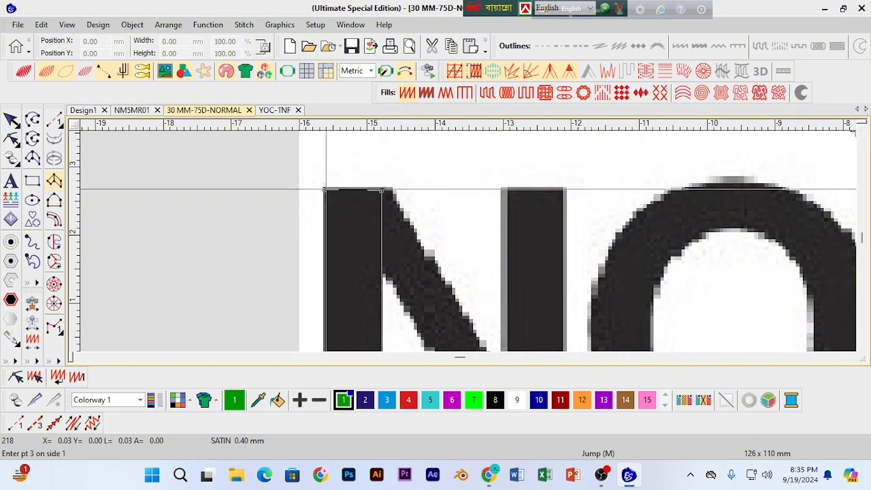
{"action": "key", "text": "Return"}
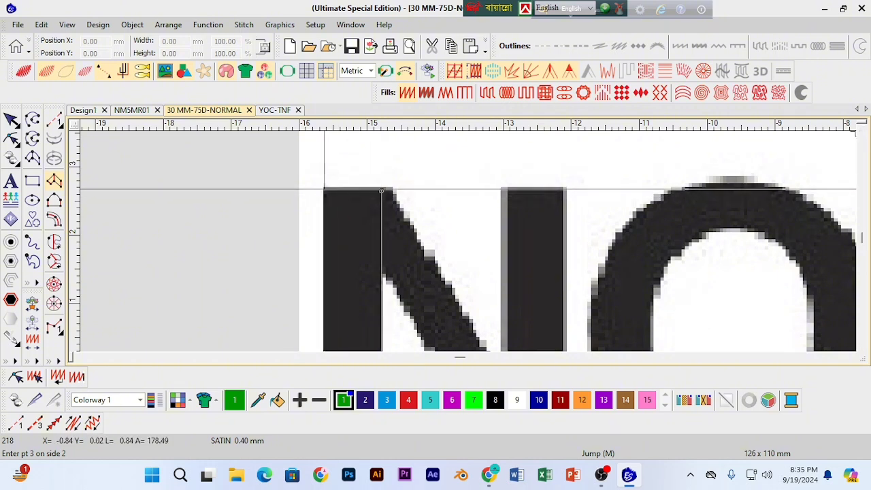
{"action": "left_click", "coordinate": [392, 193]}
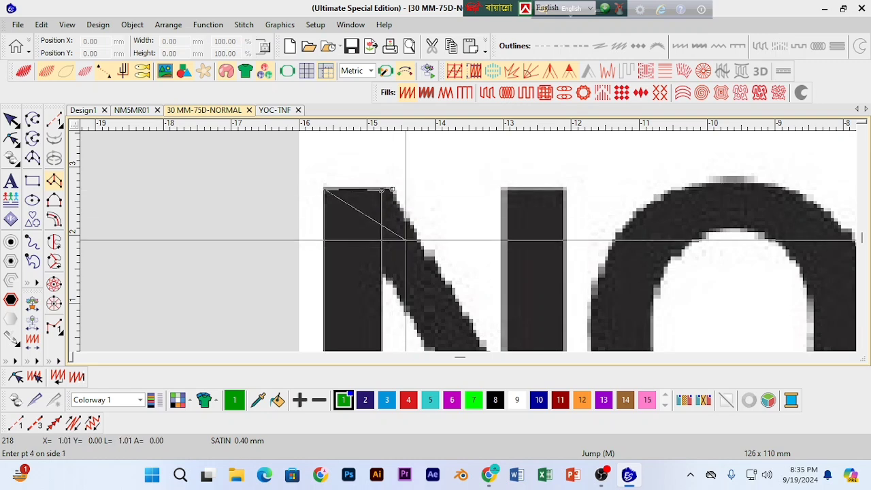
{"action": "scroll", "coordinate": [862, 349], "scroll_direction": "down", "scroll_amount": 5}
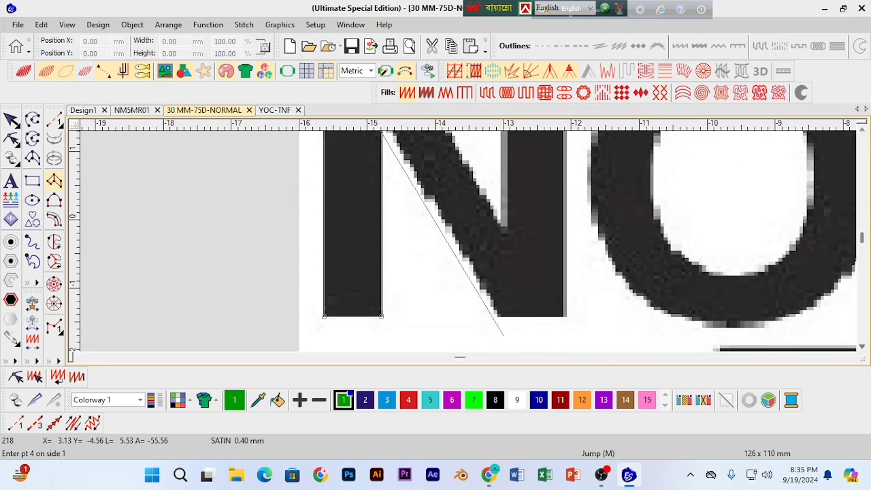
{"action": "left_click", "coordinate": [500, 315]}
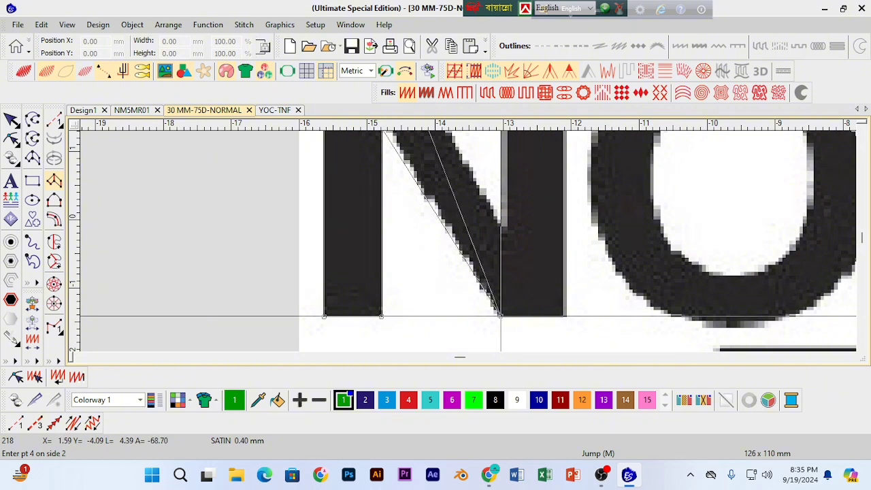
{"action": "left_click", "coordinate": [562, 315]}
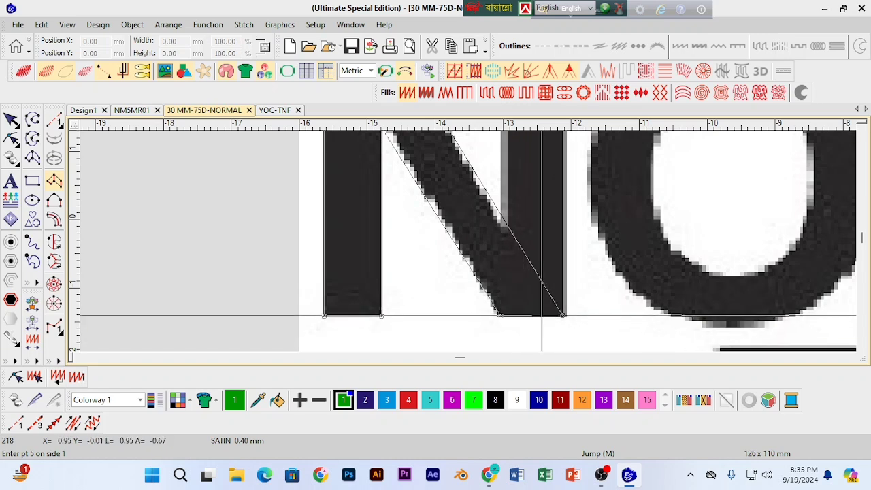
{"action": "left_click", "coordinate": [500, 315]}
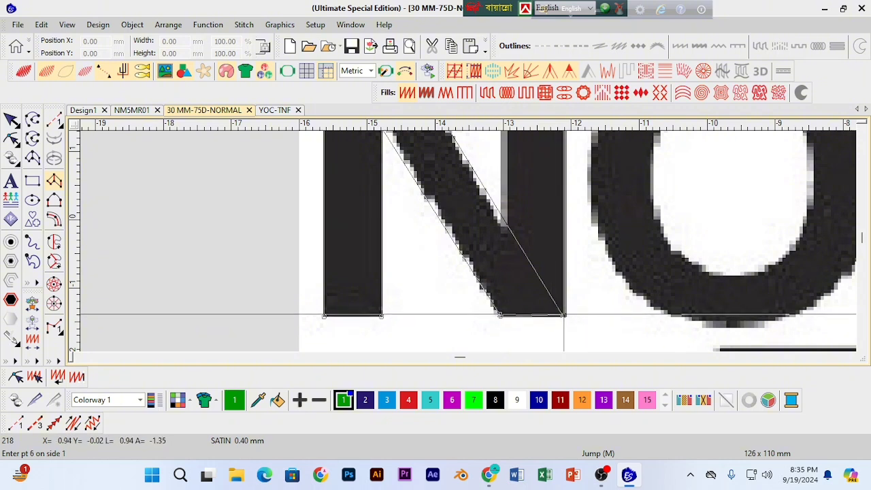
{"action": "left_click", "coordinate": [862, 131]}
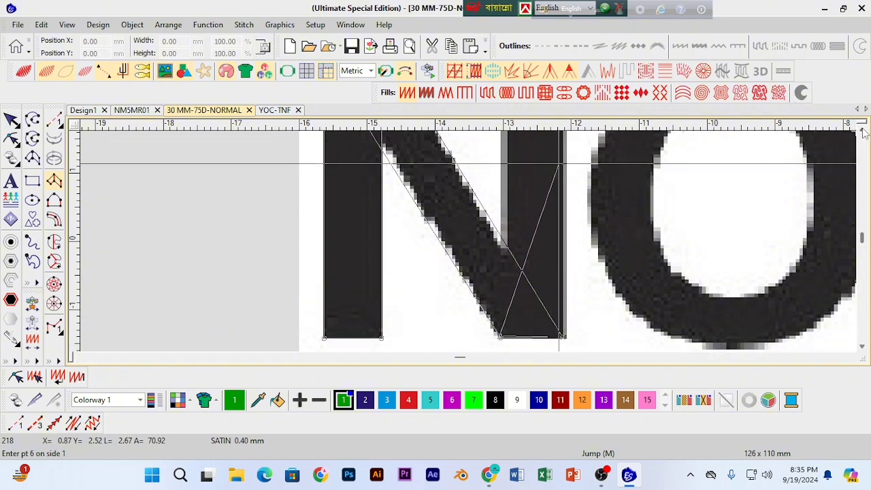
{"action": "double_click", "coordinate": [862, 129]}
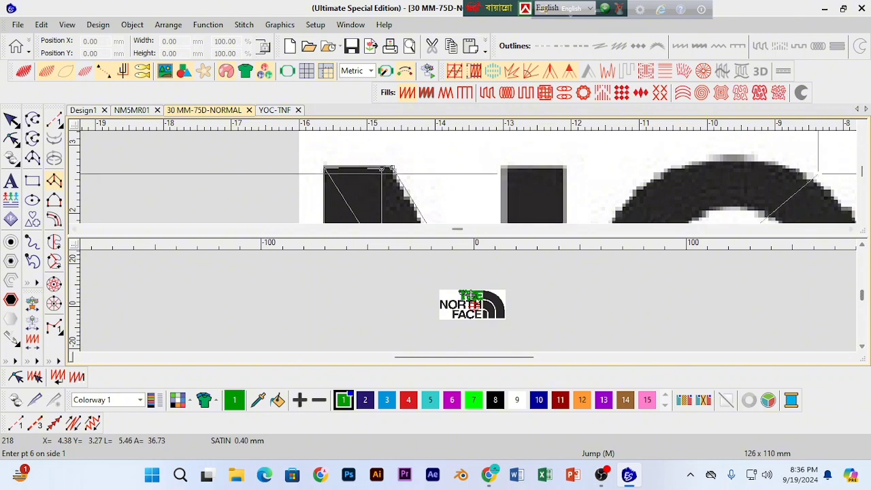
{"action": "double_click", "coordinate": [842, 131]}
{"action": "left_click", "coordinate": [472, 259]}
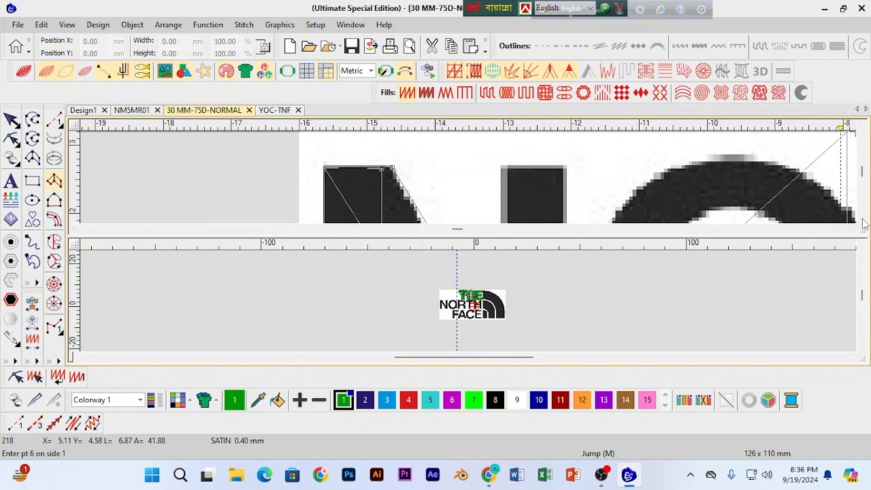
{"action": "left_click_drag", "start_coordinate": [862, 176], "coordinate": [863, 173]}
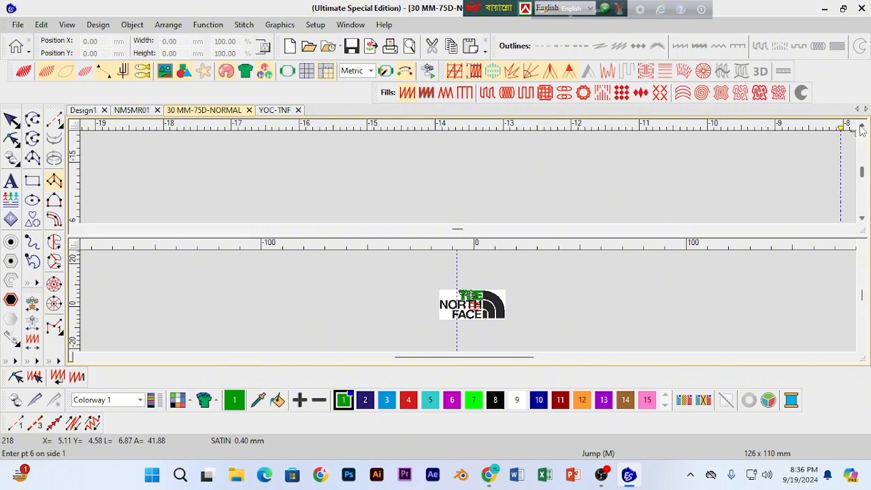
{"action": "key", "text": "shift+z"}
{"action": "key", "text": "shift+z"}
{"action": "key", "text": "shift+z"}
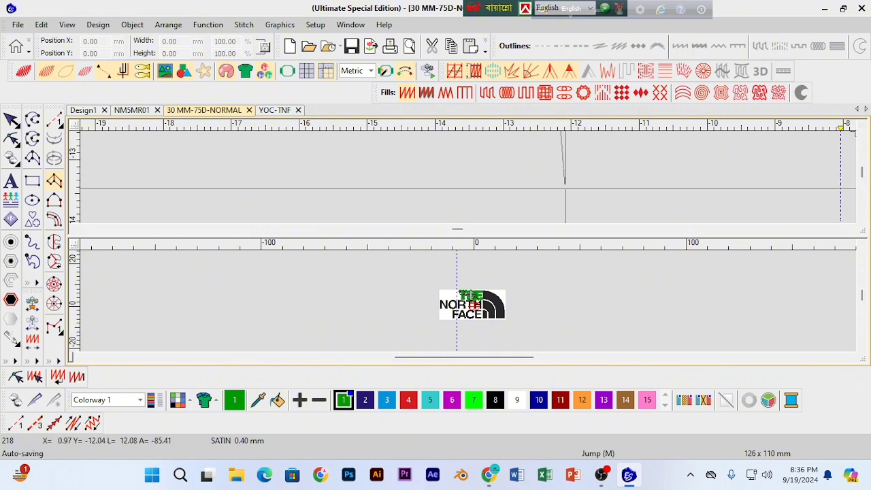
{"action": "key", "text": "shift+z"}
{"action": "key", "text": "shift+z"}
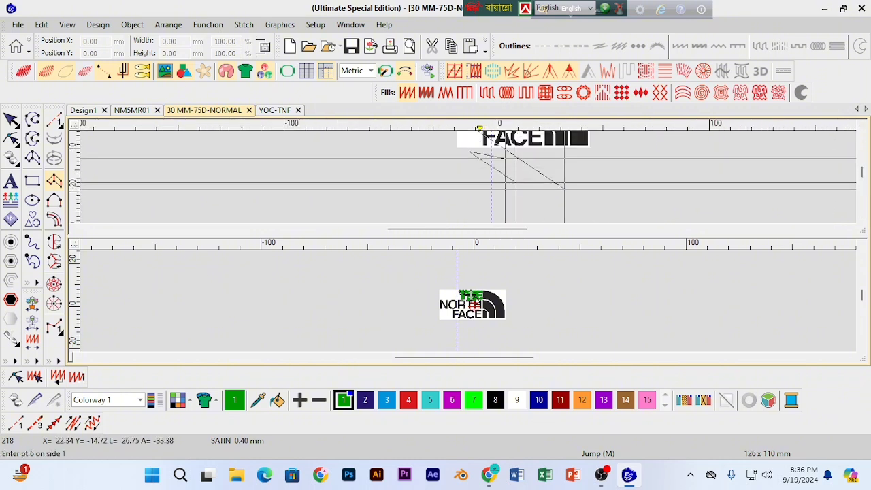
{"action": "scroll", "coordinate": [480, 133], "scroll_direction": "up", "scroll_amount": 2}
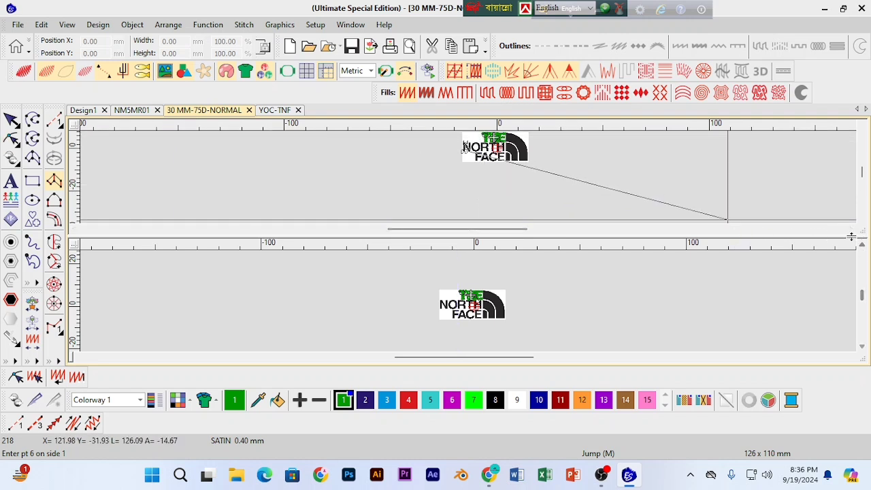
{"action": "left_click_drag", "start_coordinate": [850, 236], "coordinate": [848, 368]}
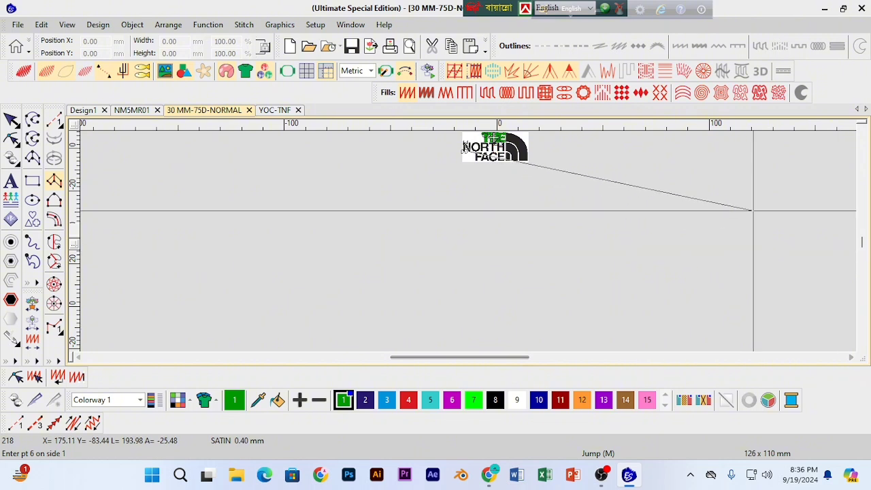
Step: Re-enter the repeated point pair at the foot of the N's right stem, about 0.9 mm apart
{"action": "left_click", "coordinate": [861, 131]}
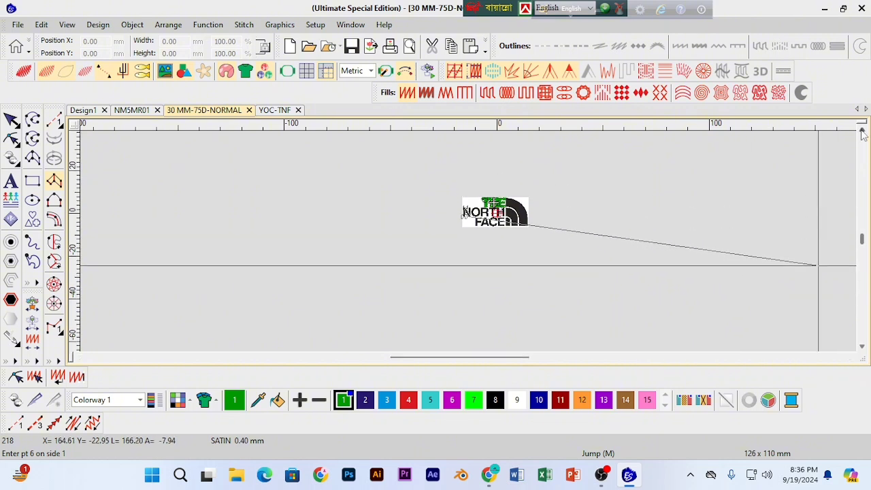
{"action": "scroll", "coordinate": [859, 129], "scroll_direction": "up", "scroll_amount": 3}
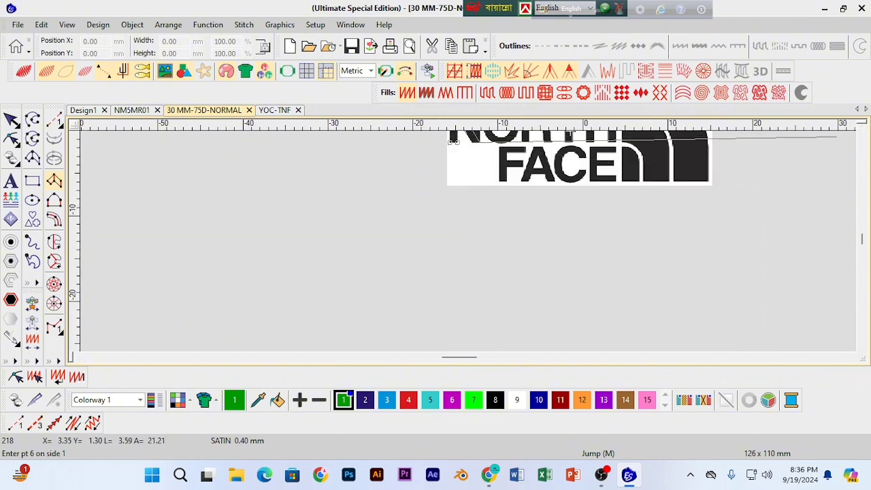
{"action": "left_click", "coordinate": [867, 133]}
{"action": "left_click", "coordinate": [867, 132]}
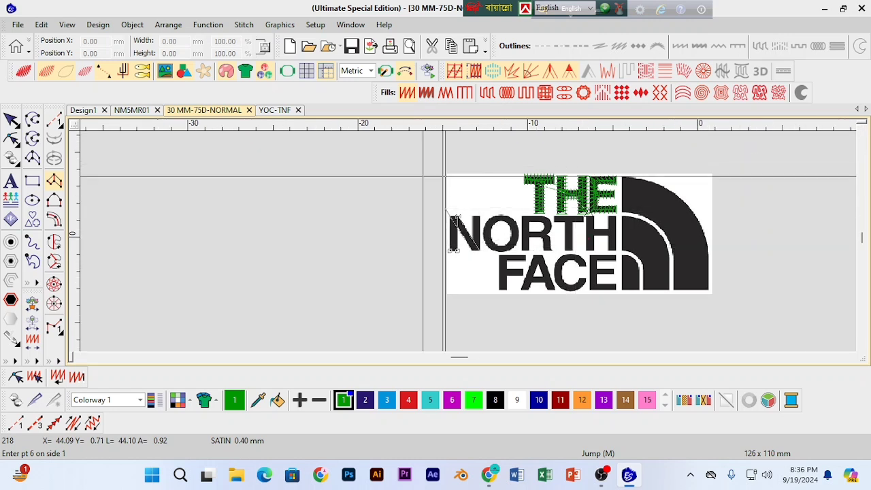
{"action": "scroll", "coordinate": [468, 216], "scroll_direction": "up", "scroll_amount": 2}
{"action": "scroll", "coordinate": [468, 217], "scroll_direction": "up", "scroll_amount": 2}
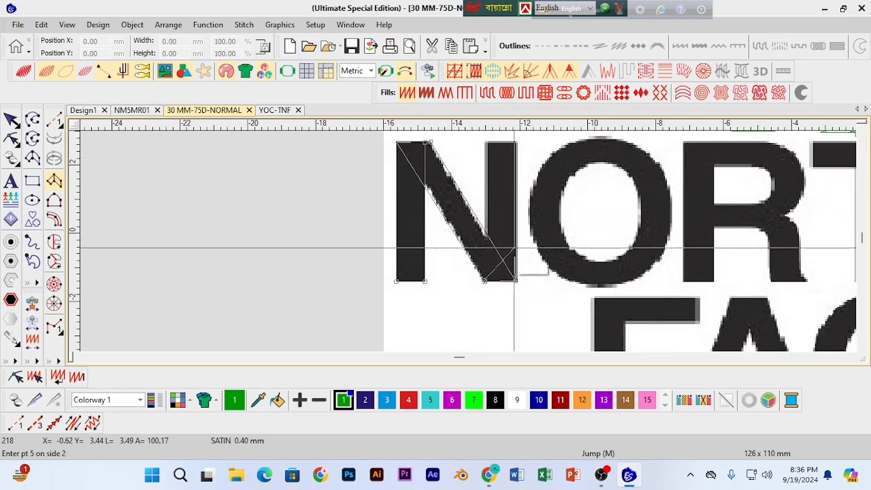
{"action": "left_click", "coordinate": [505, 274]}
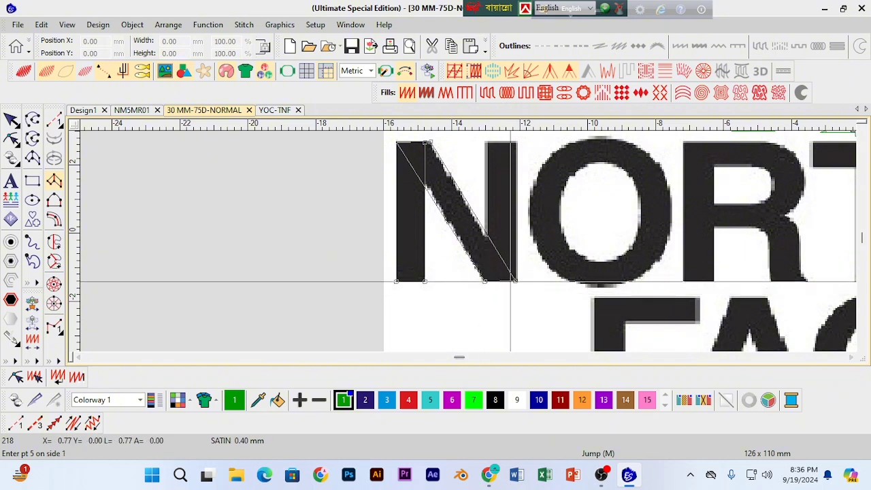
{"action": "left_click", "coordinate": [515, 281]}
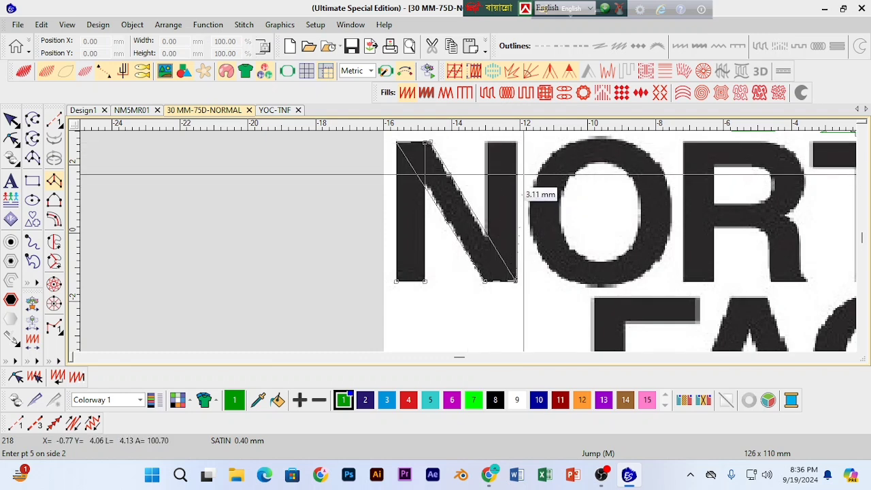
{"action": "left_click", "coordinate": [509, 202]}
{"action": "key", "text": "BackSpace"}
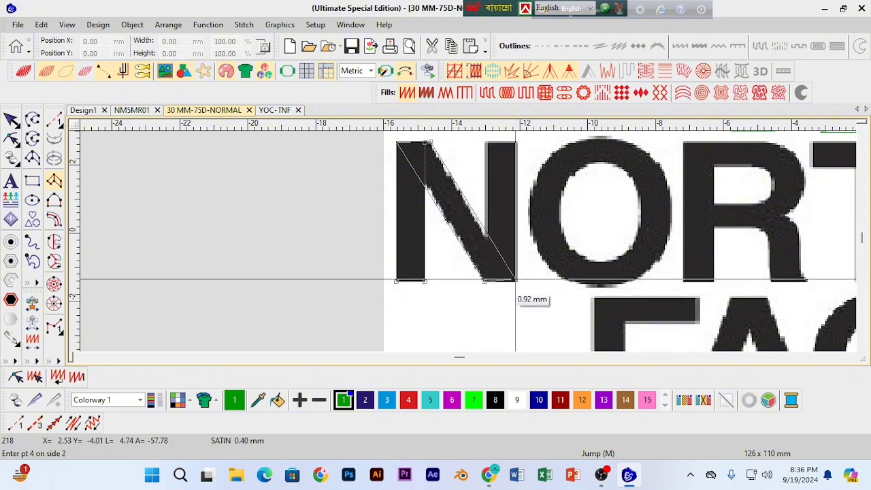
{"action": "left_click", "coordinate": [515, 279]}
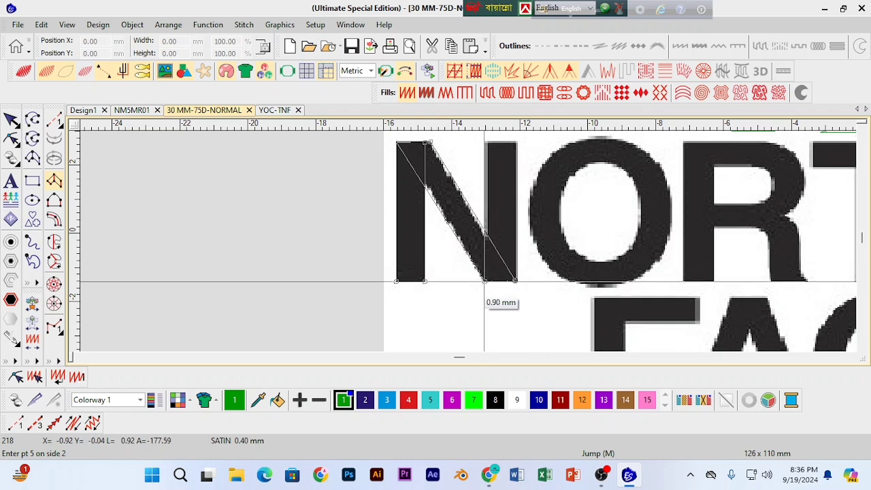
{"action": "left_click", "coordinate": [514, 280]}
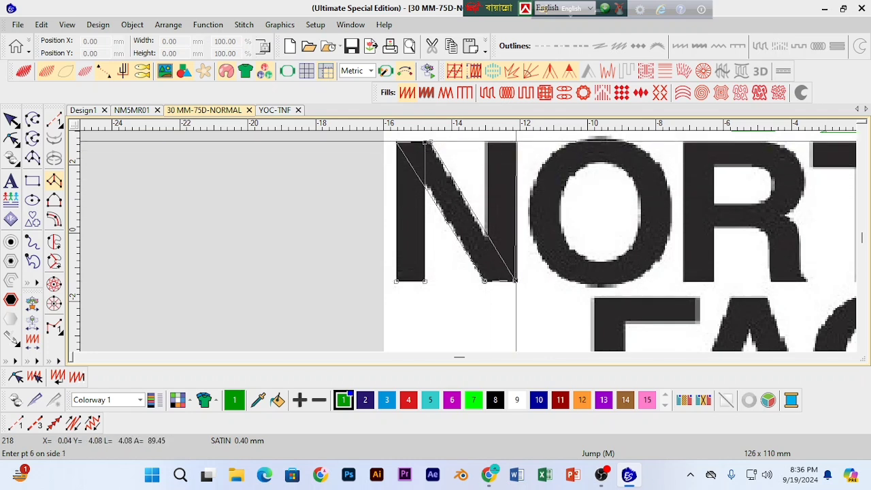
Step: Run the column about 4.1 mm up the N's right stem with paired end points and generate its 0.40 mm satin
{"action": "left_click", "coordinate": [515, 142]}
{"action": "left_click", "coordinate": [489, 142]}
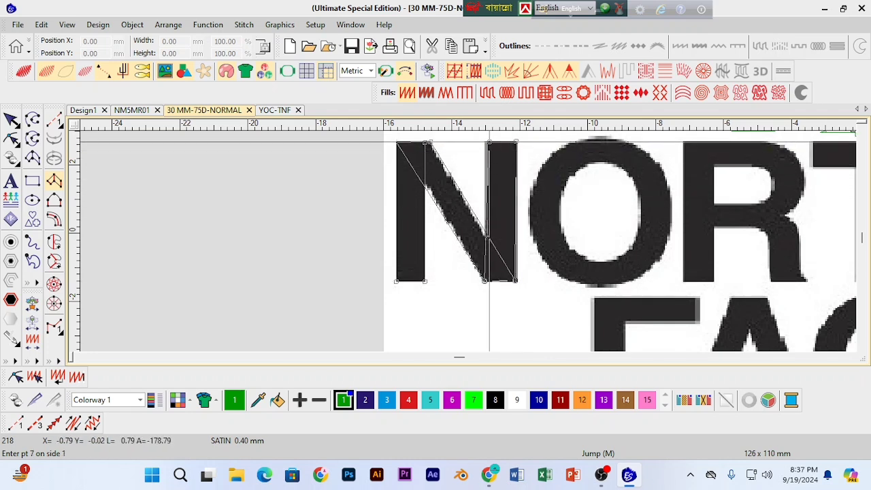
{"action": "key", "text": "Return"}
Step: Turn on the realistic stitch view and delete the single satin column covering the whole N
{"action": "key", "text": "t"}
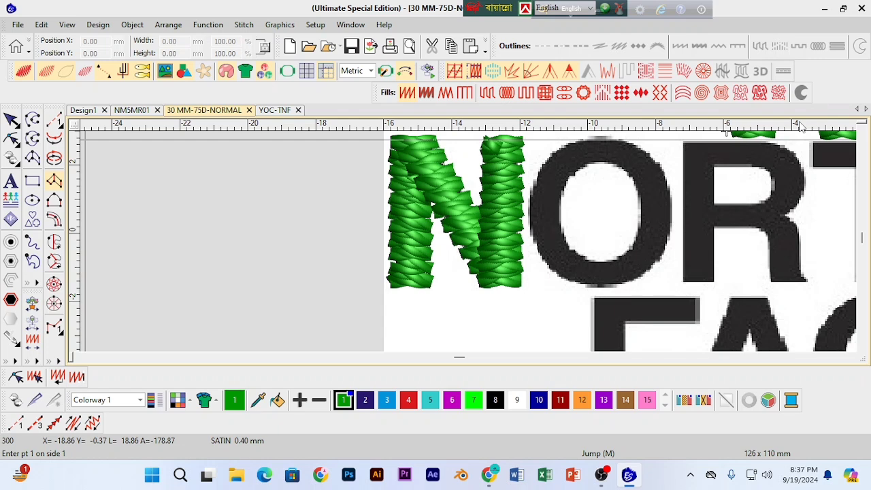
{"action": "scroll", "coordinate": [726, 149], "scroll_direction": "up", "scroll_amount": 2}
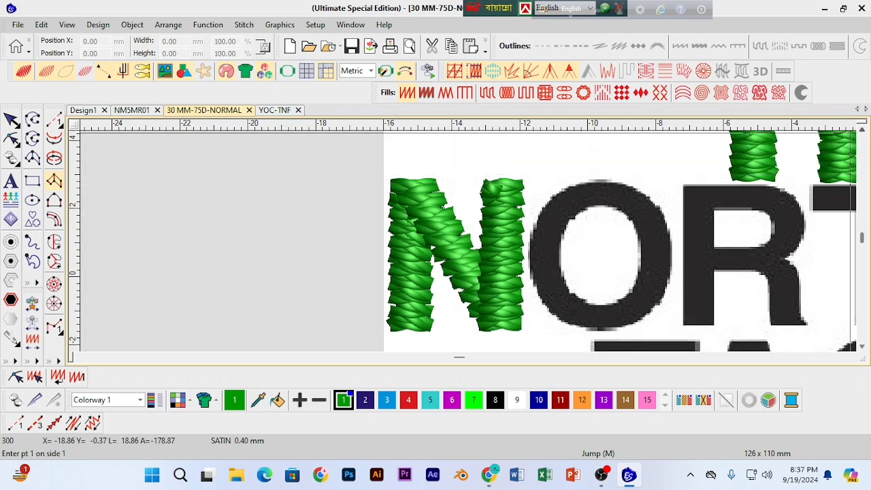
{"action": "key", "text": "Escape"}
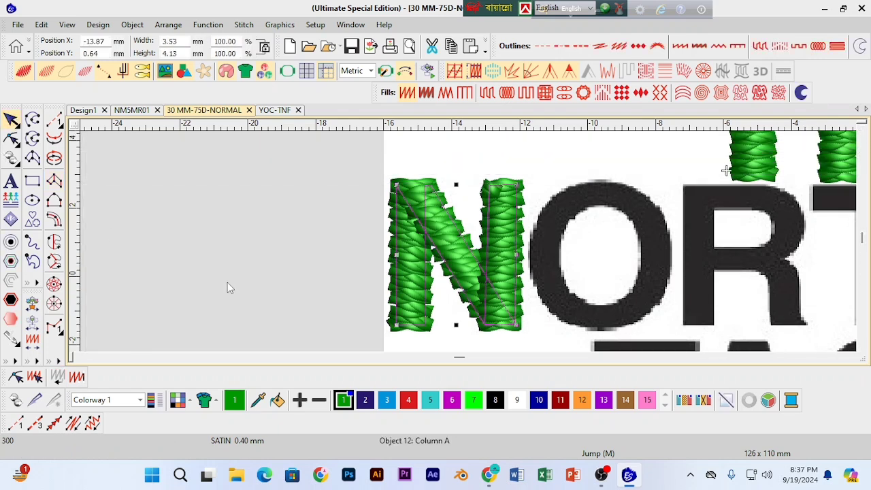
{"action": "key", "text": "Delete"}
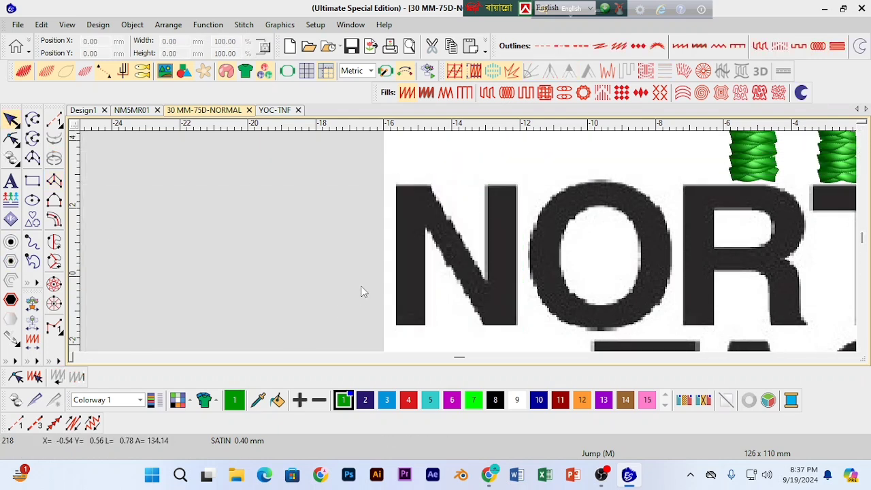
Step: Digitize the N's left stem from foot to top as a separate satin column about 0.82 mm wide and 4.1 mm tall
{"action": "left_click", "coordinate": [55, 181]}
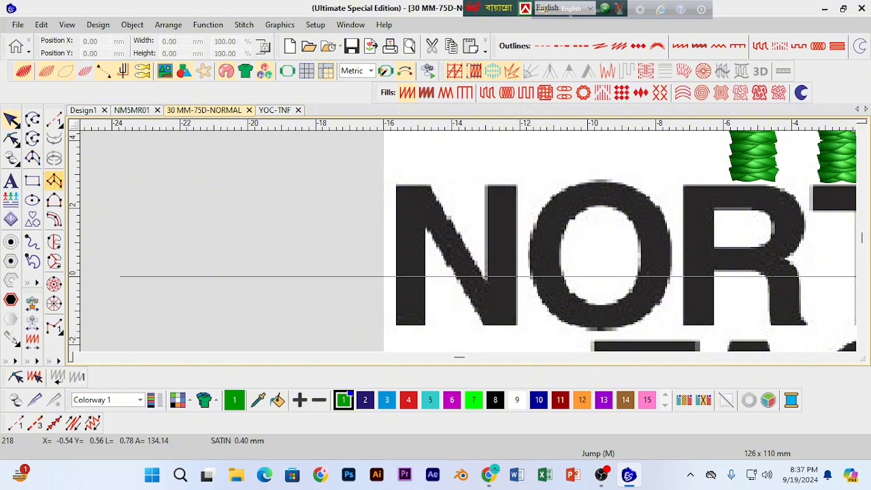
{"action": "left_click", "coordinate": [396, 324]}
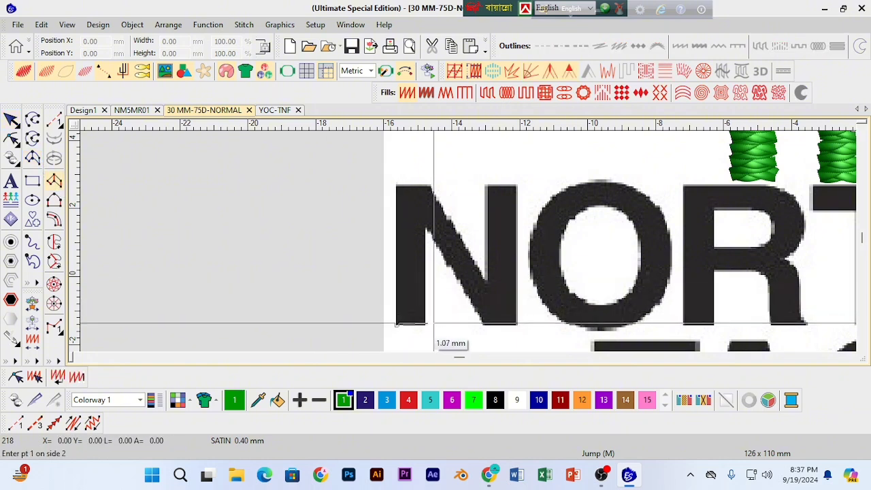
{"action": "left_click", "coordinate": [425, 325]}
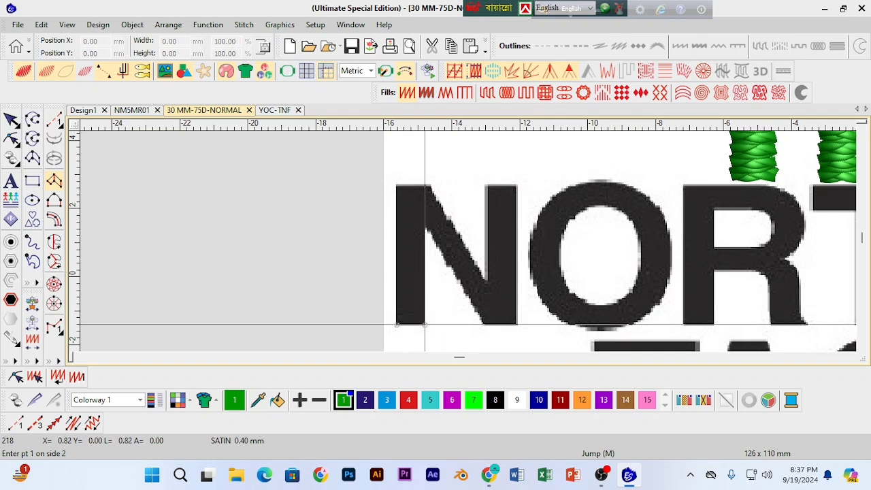
{"action": "left_click", "coordinate": [396, 185]}
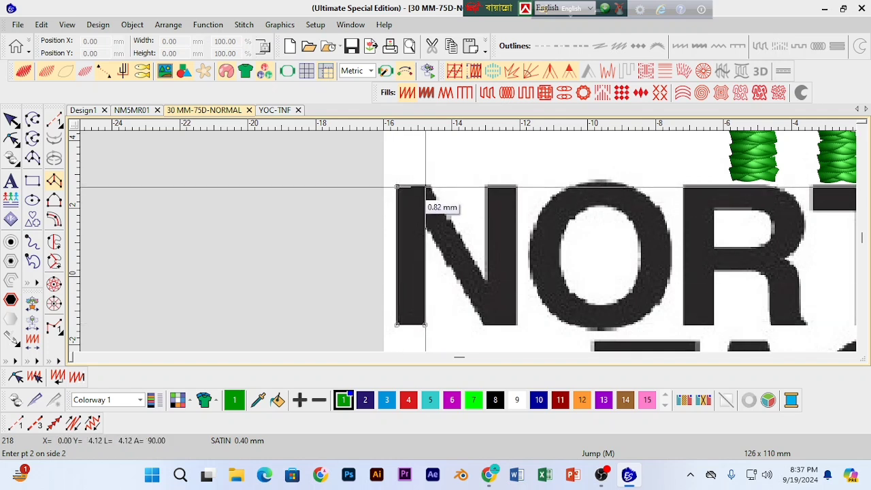
{"action": "left_click", "coordinate": [426, 188]}
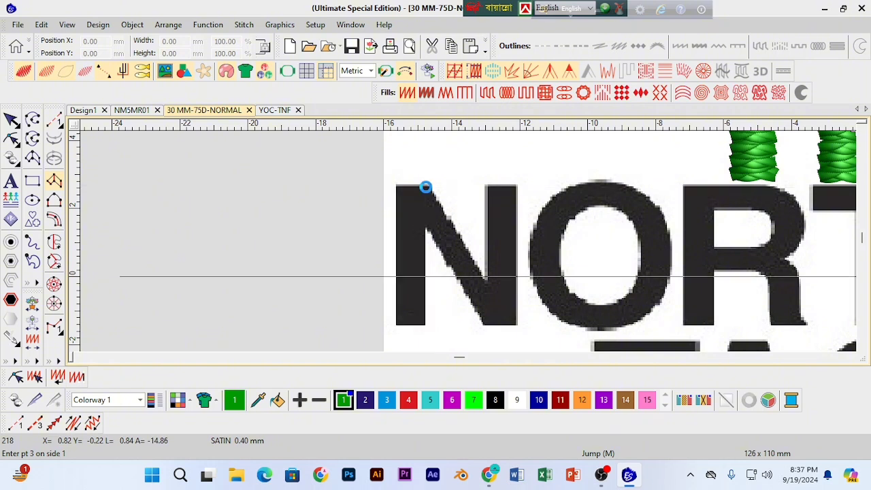
{"action": "key", "text": "Return"}
{"action": "key", "text": "Escape"}
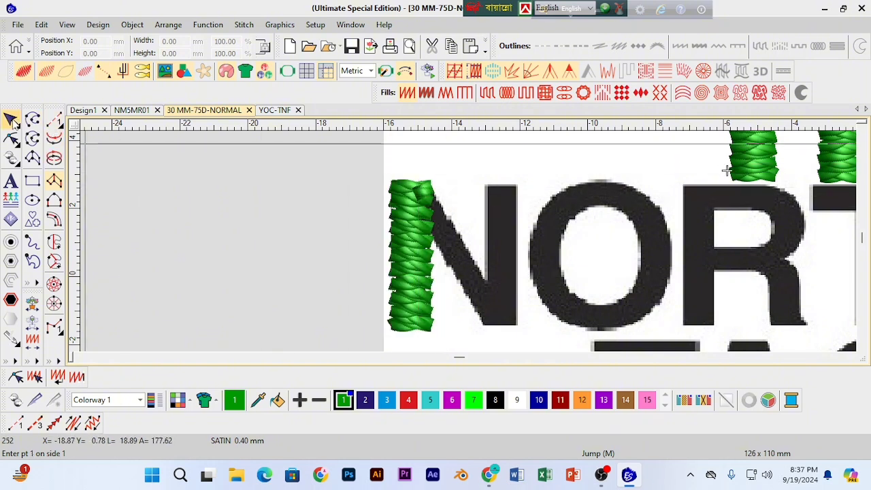
Step: Duplicate the left stem's satin column and rotate the copy about its upper end to follow the N's diagonal
{"action": "left_click", "coordinate": [412, 300]}
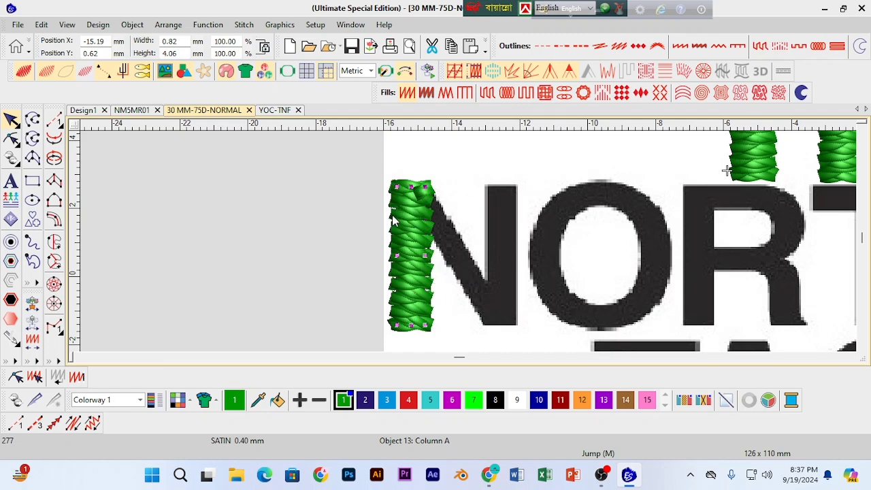
{"action": "left_click", "coordinate": [415, 290]}
{"action": "key", "text": "z"}
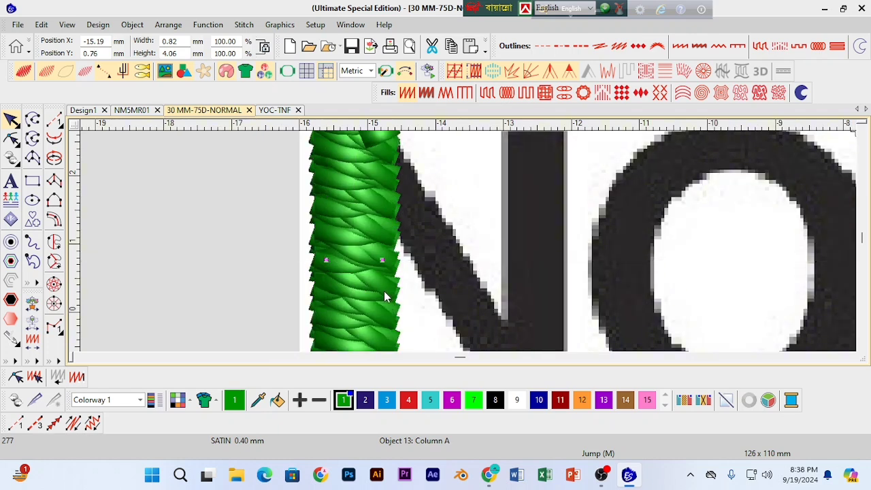
{"action": "key", "text": "ctrl+z"}
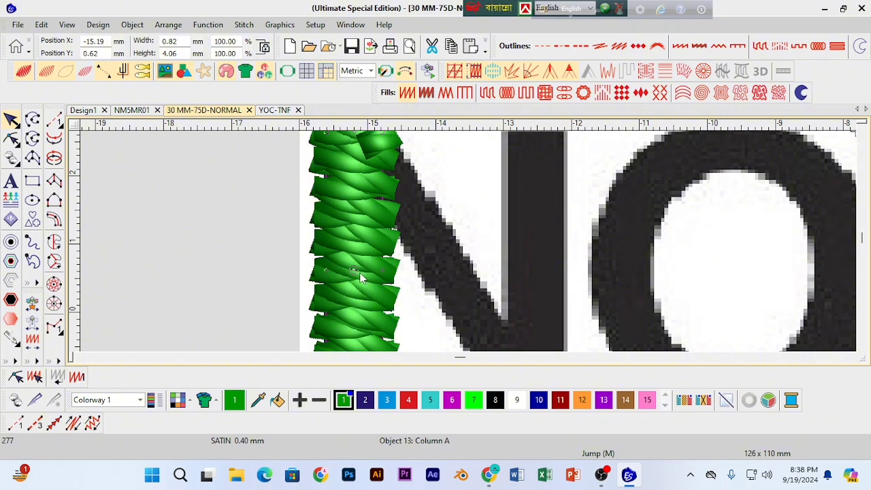
{"action": "scroll", "coordinate": [357, 273], "scroll_direction": "down", "scroll_amount": 1}
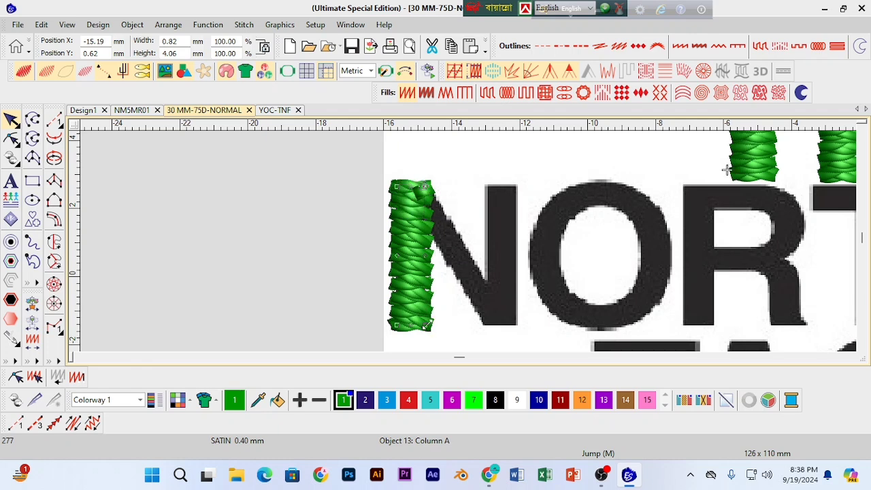
{"action": "left_click_drag", "start_coordinate": [428, 325], "coordinate": [500, 296]}
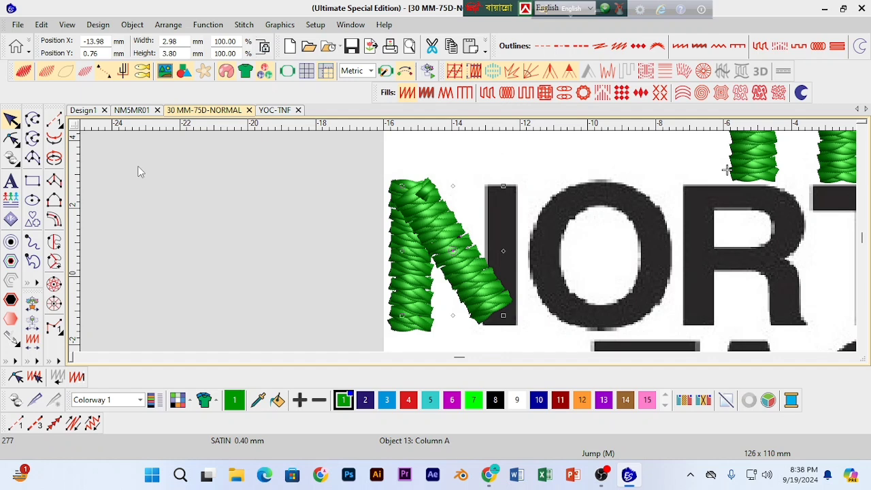
Step: Reshape the diagonal column by moving its two lower end points farther down toward the foot of the N's right stem
{"action": "key", "text": "h"}
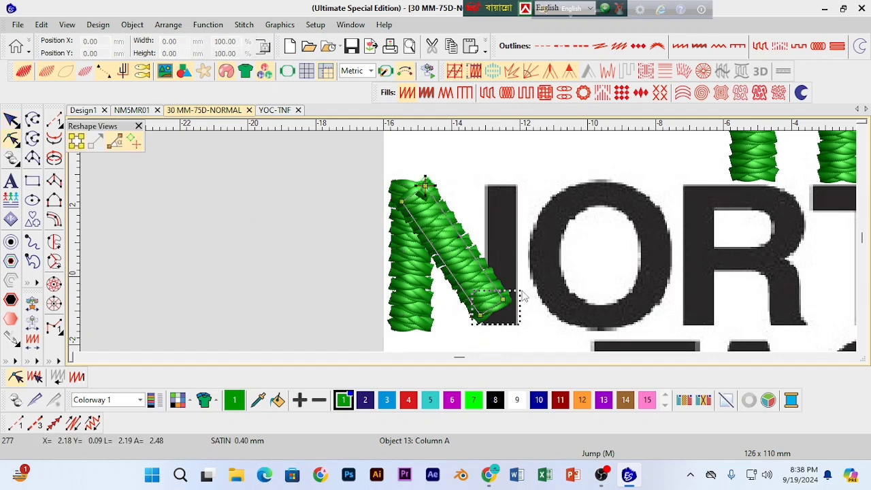
{"action": "left_click_drag", "start_coordinate": [504, 297], "coordinate": [511, 304]}
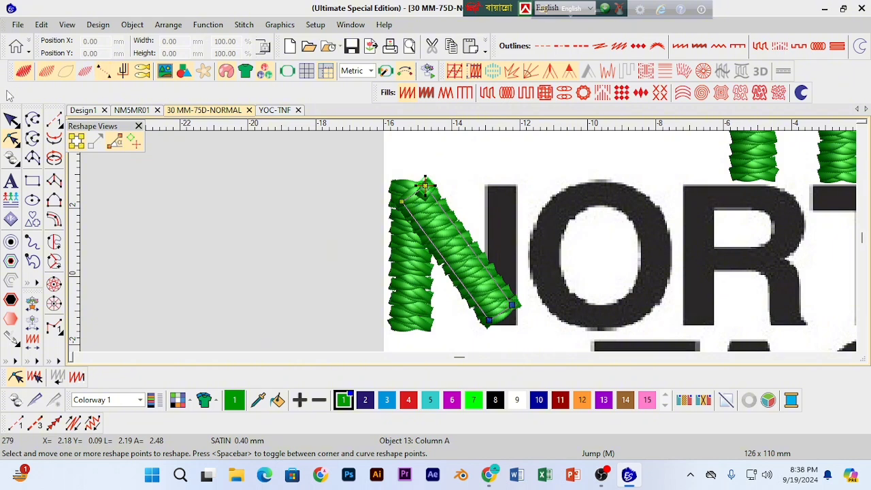
{"action": "left_click", "coordinate": [11, 119]}
{"action": "left_click", "coordinate": [342, 279]}
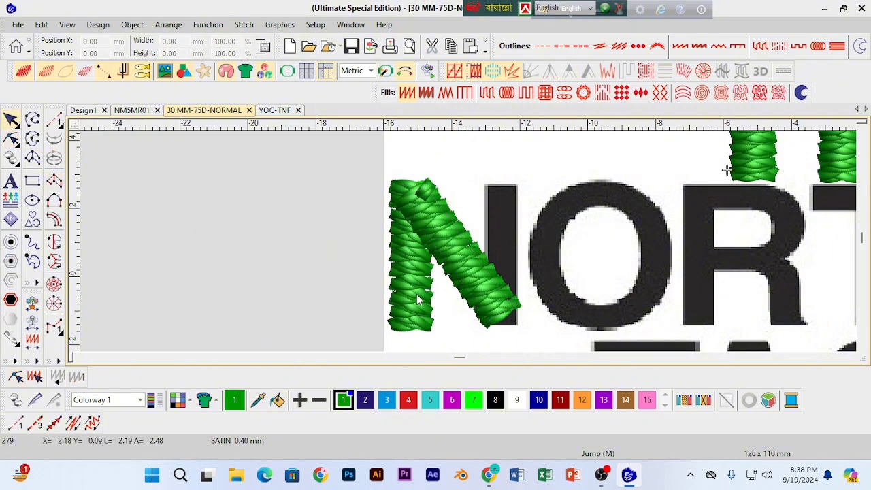
Step: Place a copy of the left stem's satin column over the N's right stem
{"action": "left_click", "coordinate": [413, 308]}
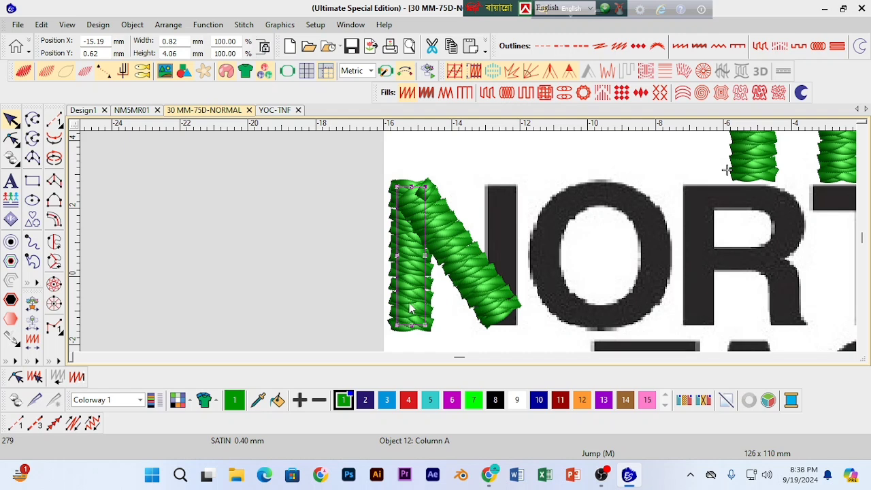
{"action": "left_click", "coordinate": [410, 308]}
{"action": "left_click_drag", "start_coordinate": [411, 307], "coordinate": [501, 304]}
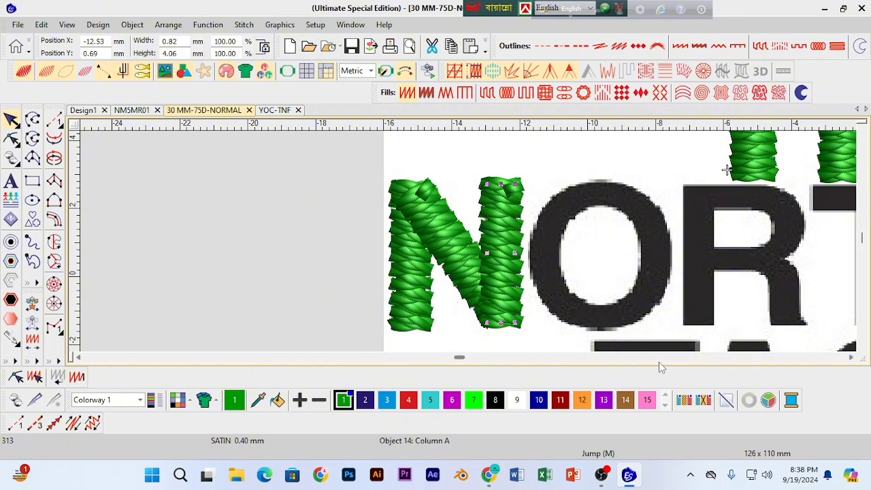
{"action": "left_click", "coordinate": [273, 260]}
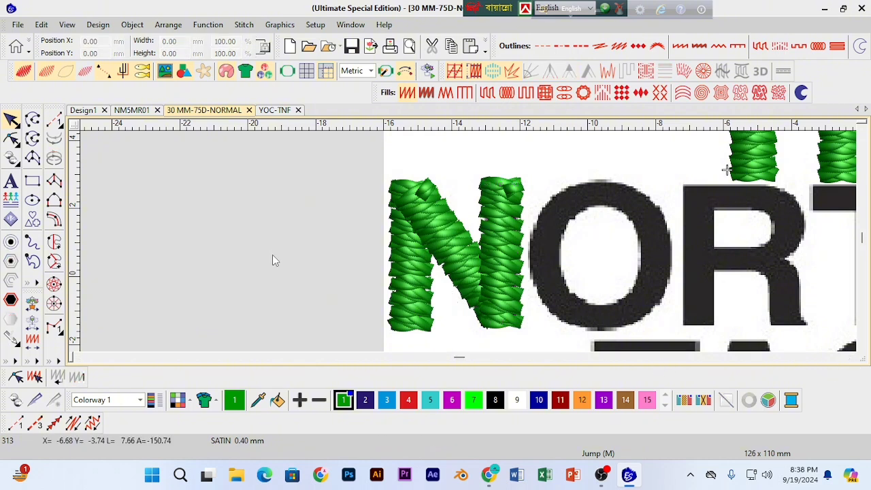
Step: Turn off the realistic stitch view and move the left stem column's start point down to its foot
{"action": "key", "text": "t"}
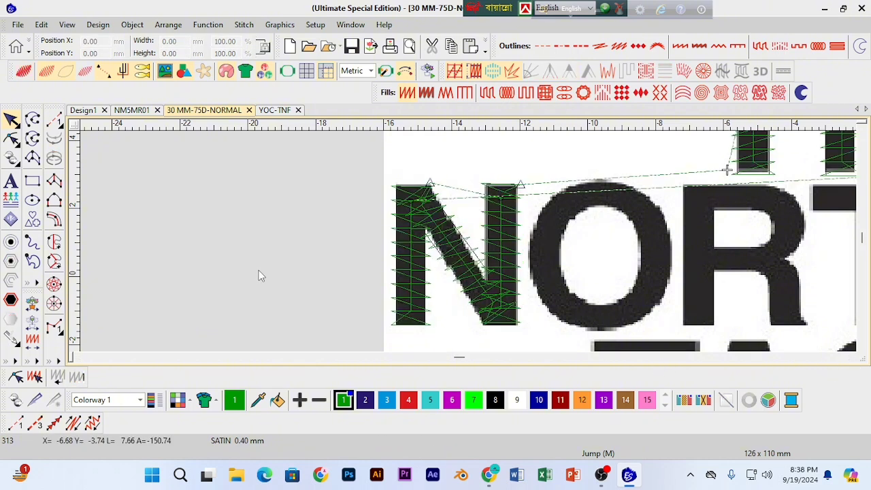
{"action": "left_click", "coordinate": [411, 246]}
{"action": "left_click", "coordinate": [335, 197]}
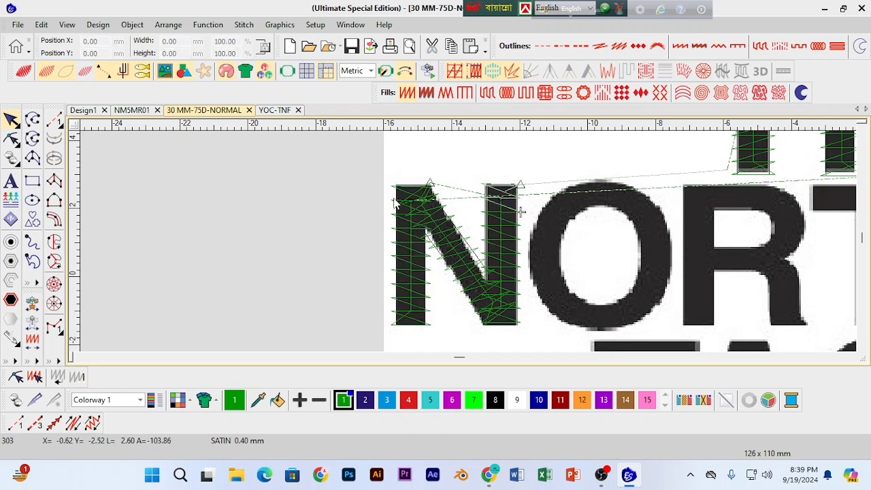
{"action": "left_click", "coordinate": [411, 237]}
{"action": "left_click", "coordinate": [11, 140]}
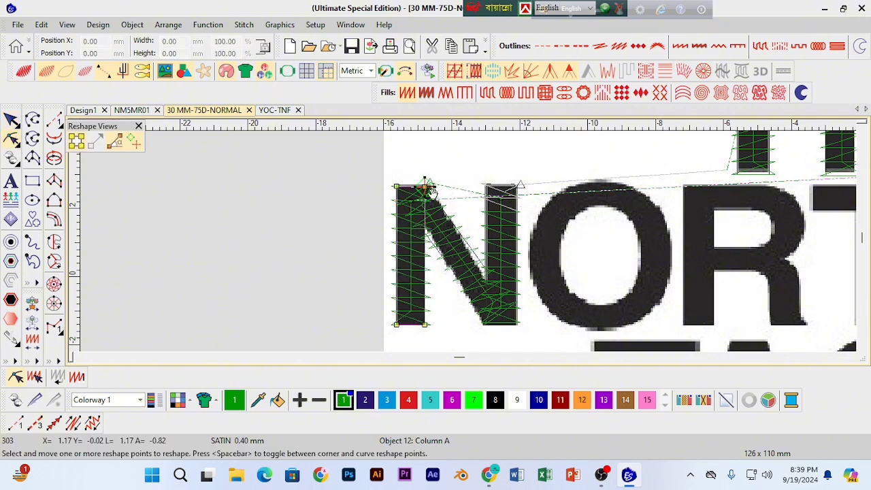
{"action": "left_click_drag", "start_coordinate": [426, 194], "coordinate": [421, 332]}
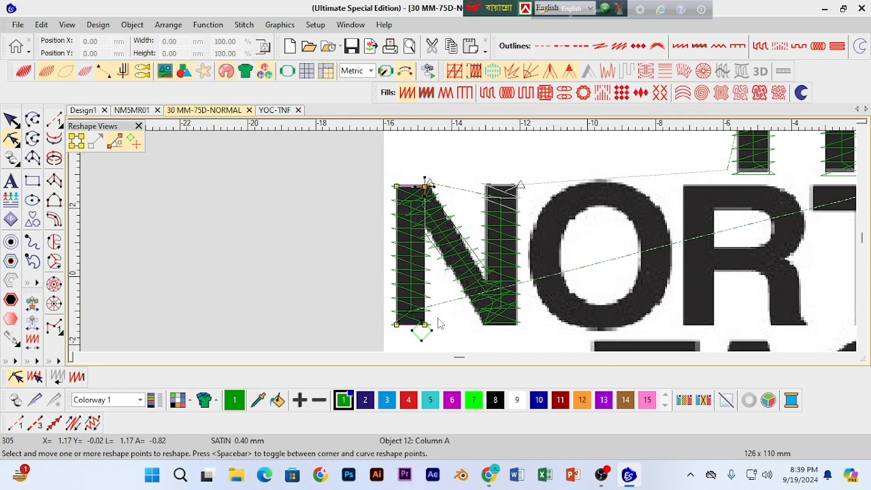
Step: Set the diagonal column's stitching to start at its upper end and finish at its lower end
{"action": "key", "text": "Tab"}
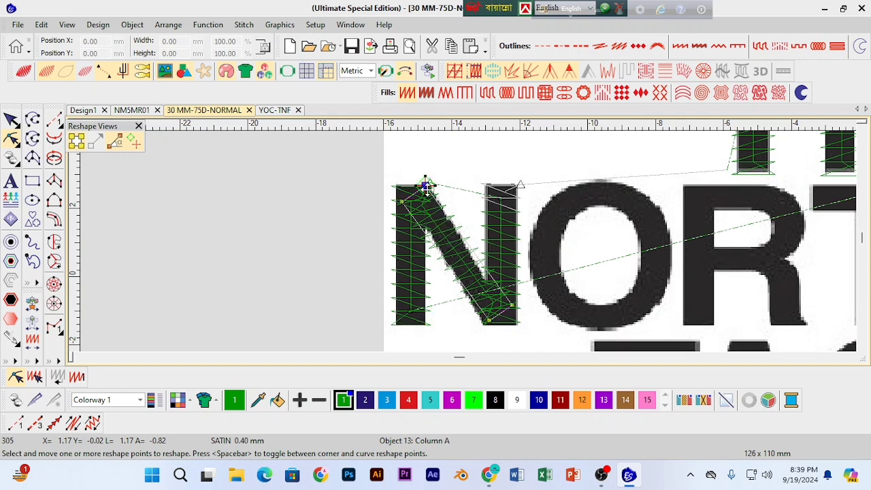
{"action": "left_click", "coordinate": [440, 176]}
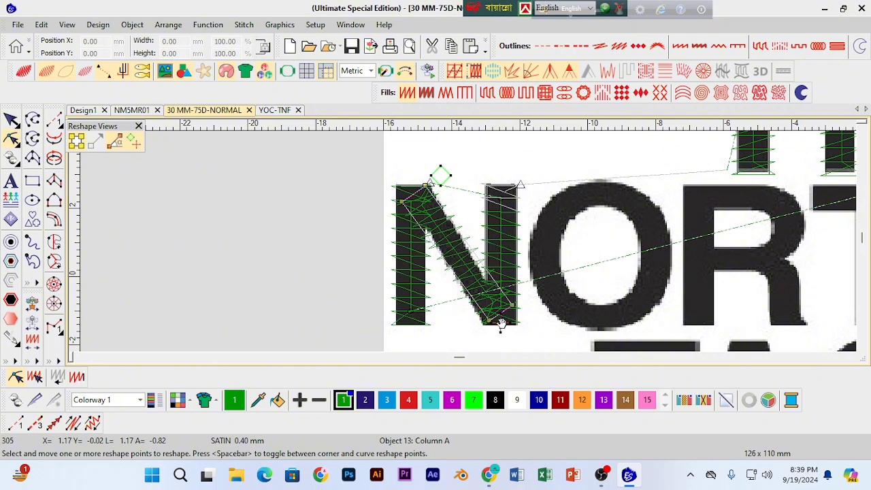
{"action": "left_click_drag", "start_coordinate": [507, 325], "coordinate": [487, 322]}
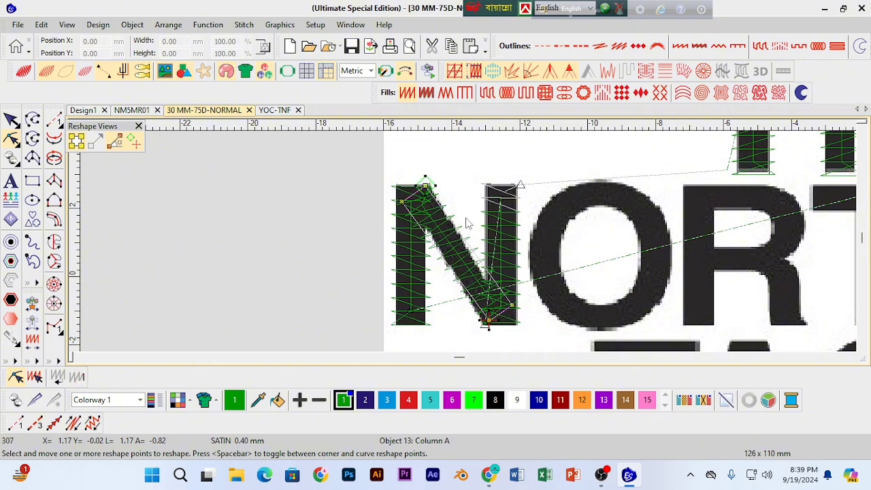
Step: Set the right stem column's start point at its foot and its end point at its top outer corner, and finish reshaping
{"action": "key", "text": "Tab"}
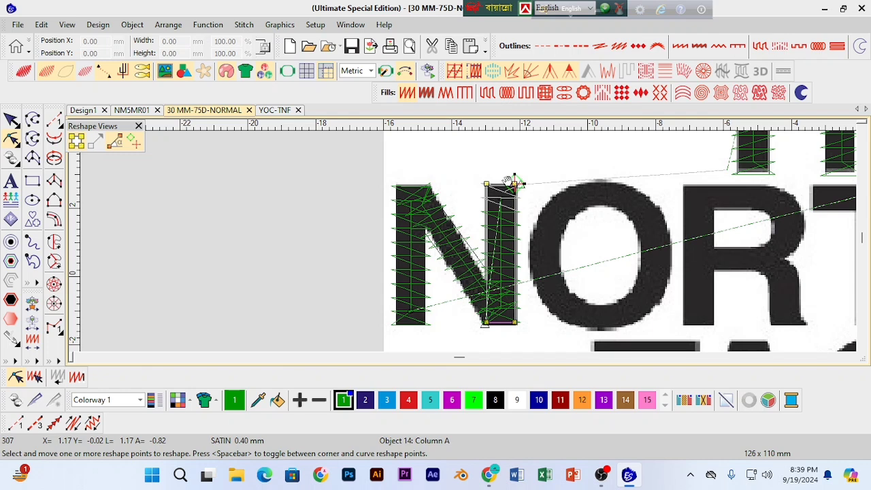
{"action": "left_click", "coordinate": [486, 321]}
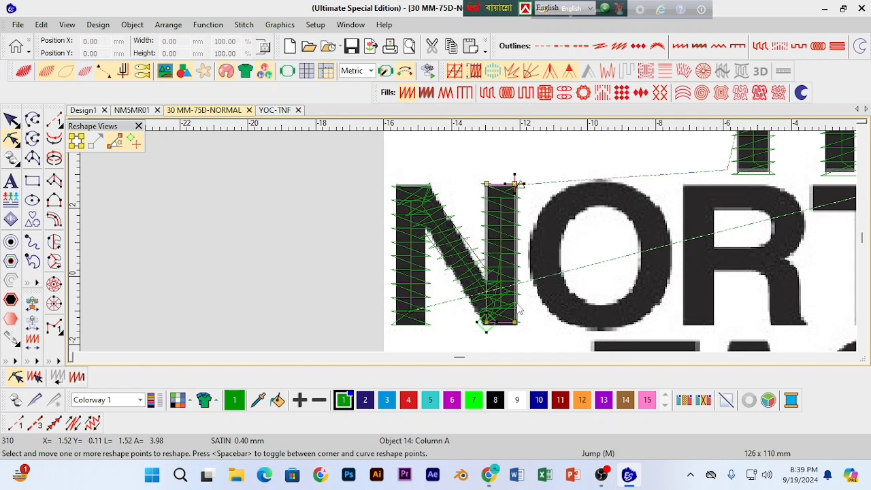
{"action": "left_click", "coordinate": [521, 184]}
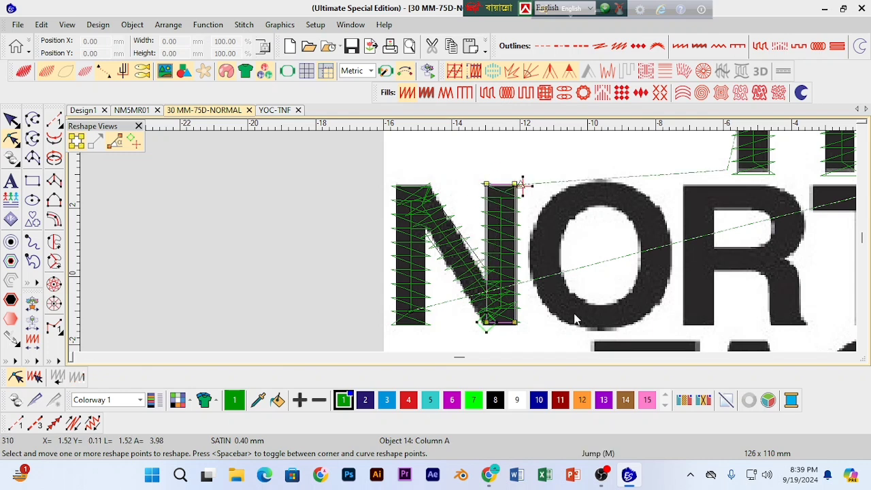
{"action": "left_click", "coordinate": [850, 357]}
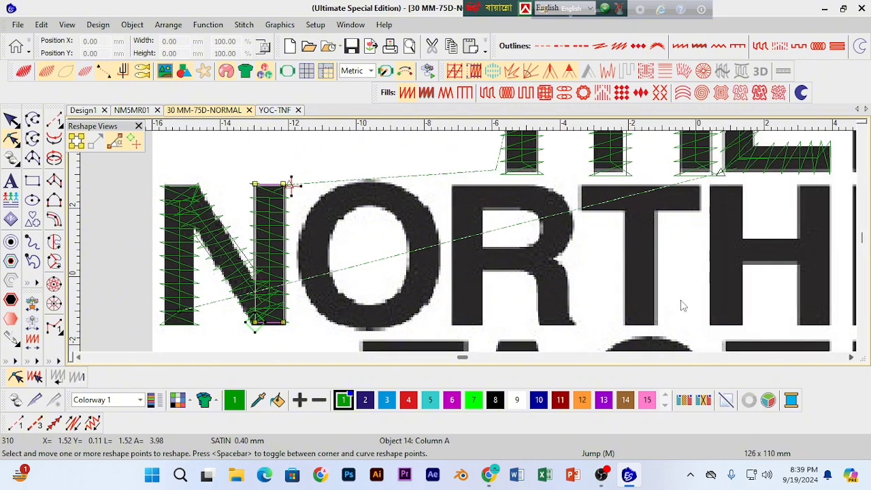
{"action": "left_click", "coordinate": [11, 119]}
{"action": "key", "text": "Escape"}
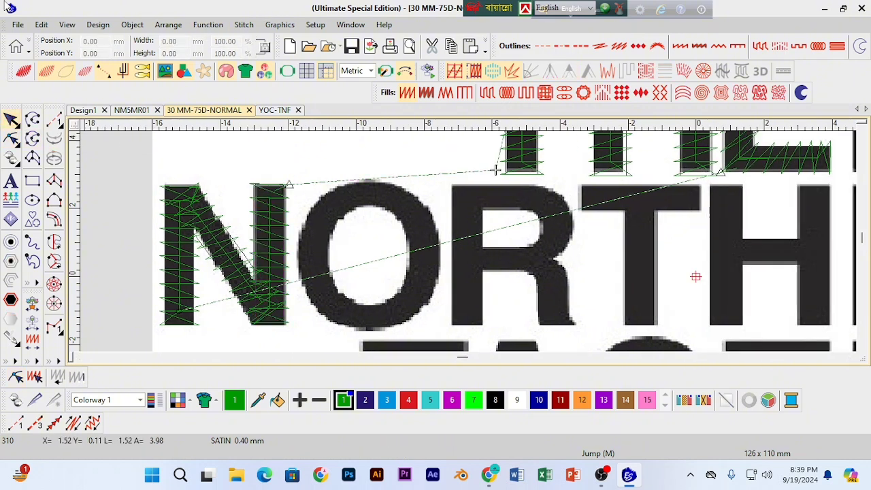
Step: Digitize the O of NORTH as one closed satin Column A ring, placing outer and inner point pairs clockwise from its upper-left back to the start
{"action": "left_click", "coordinate": [54, 181]}
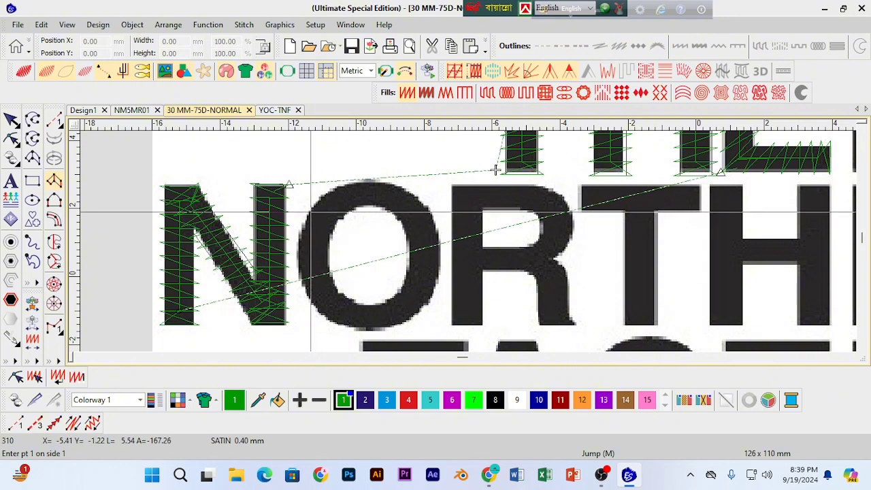
{"action": "left_click", "coordinate": [311, 213]}
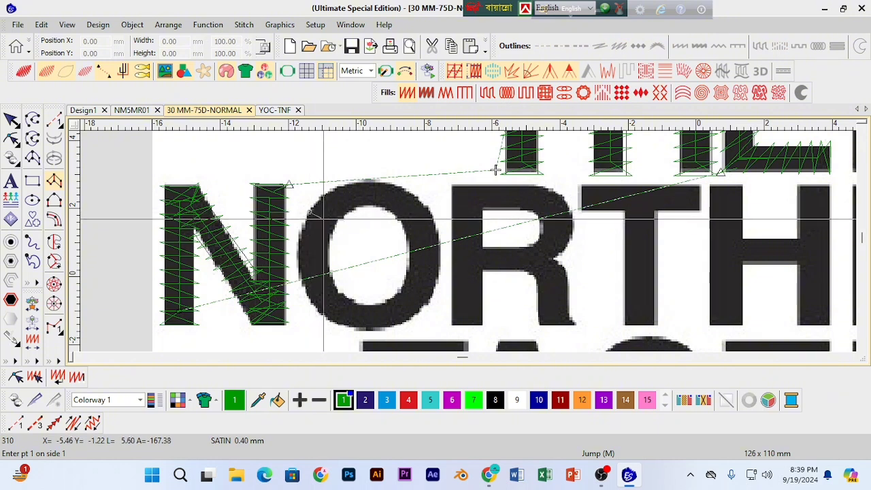
{"action": "left_click", "coordinate": [332, 227]}
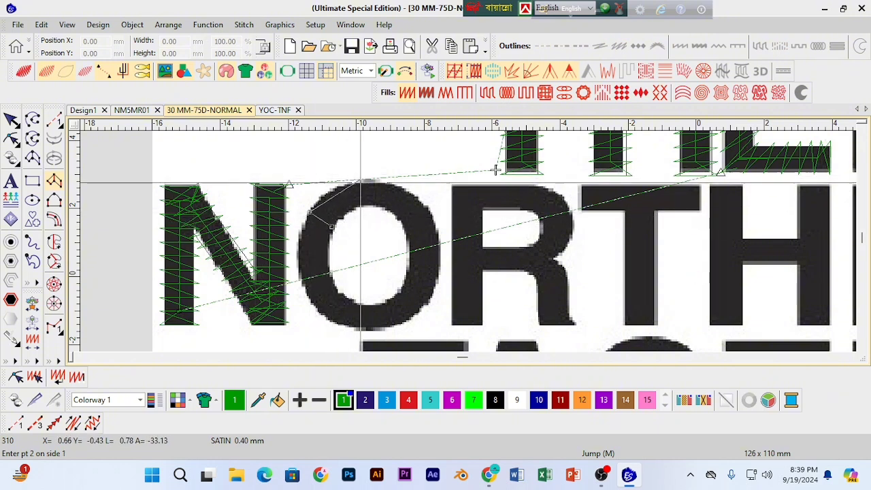
{"action": "left_click", "coordinate": [350, 184]}
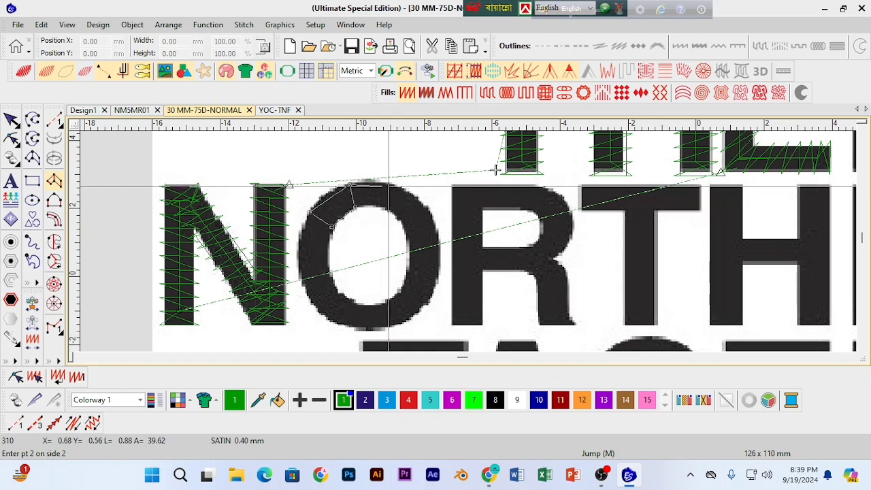
{"action": "left_click", "coordinate": [352, 205]}
{"action": "left_click", "coordinate": [390, 185]}
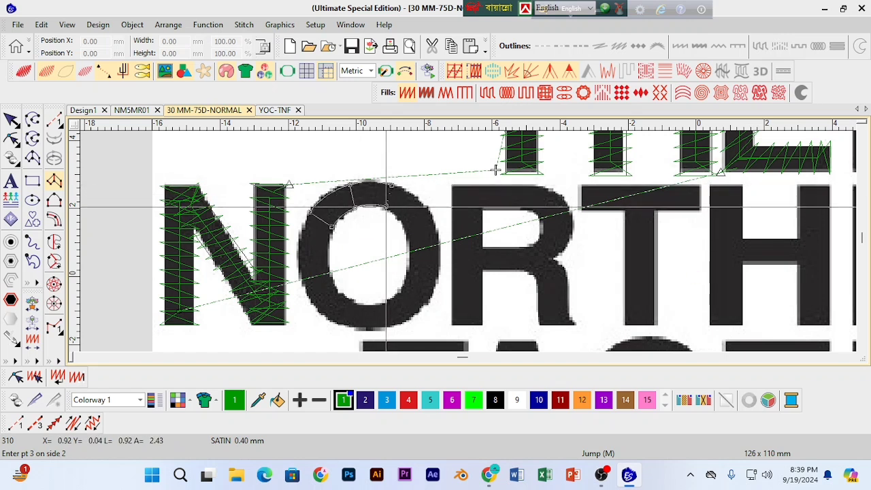
{"action": "left_click", "coordinate": [387, 204]}
{"action": "left_click", "coordinate": [431, 217]}
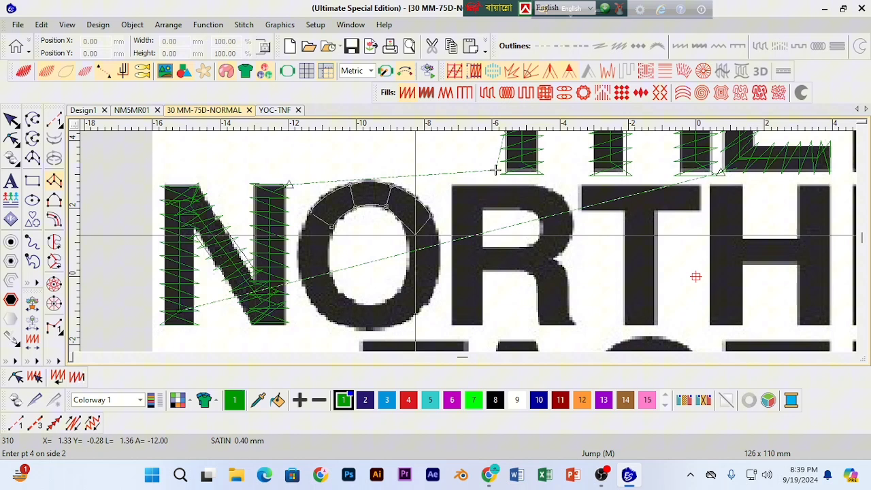
{"action": "left_click", "coordinate": [407, 232]}
{"action": "left_click", "coordinate": [438, 267]}
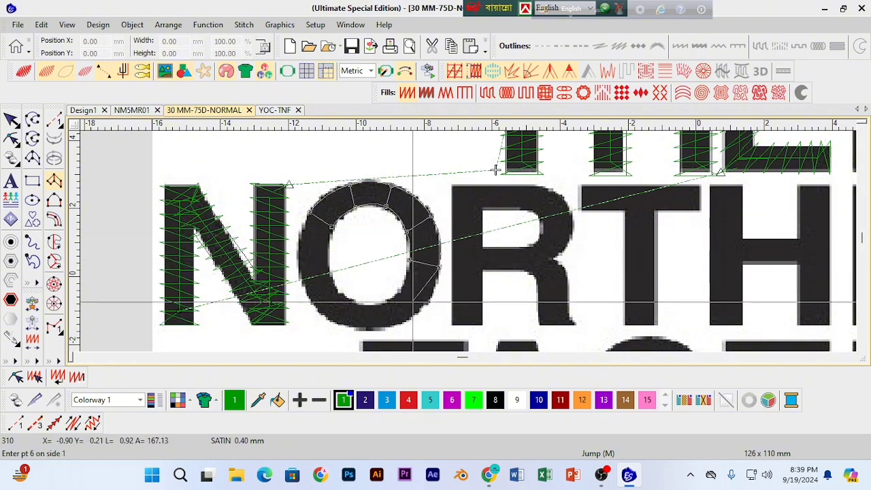
{"action": "left_click", "coordinate": [430, 308]}
{"action": "left_click", "coordinate": [405, 299]}
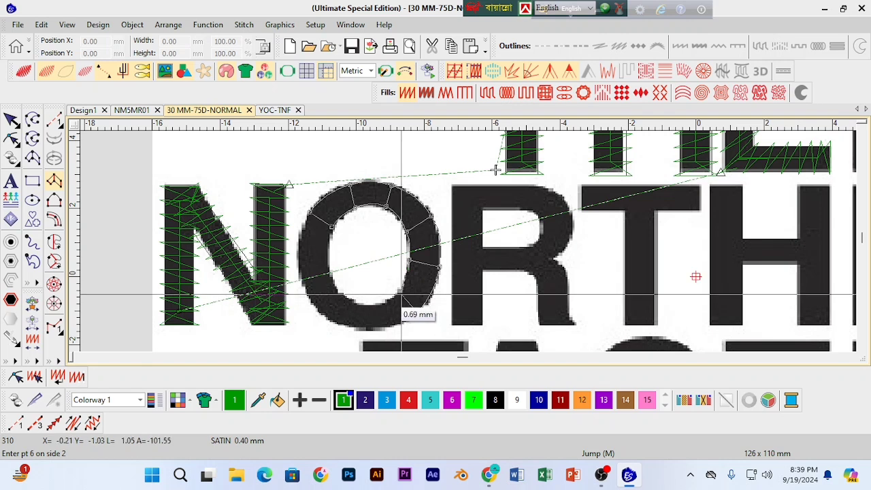
{"action": "left_click", "coordinate": [398, 329]}
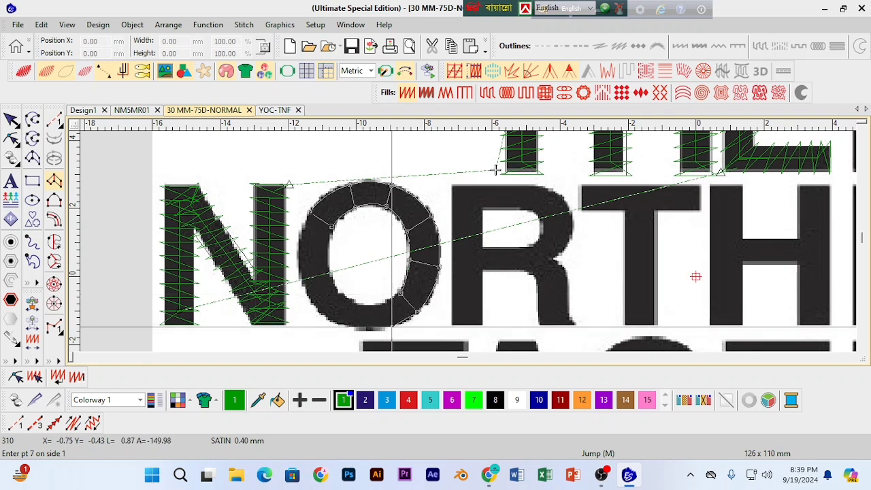
{"action": "left_click", "coordinate": [389, 304]}
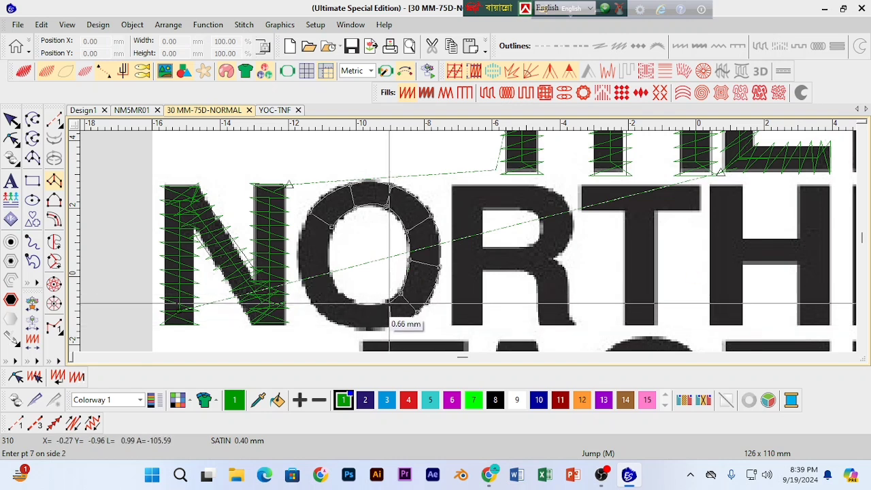
{"action": "left_click", "coordinate": [347, 322]}
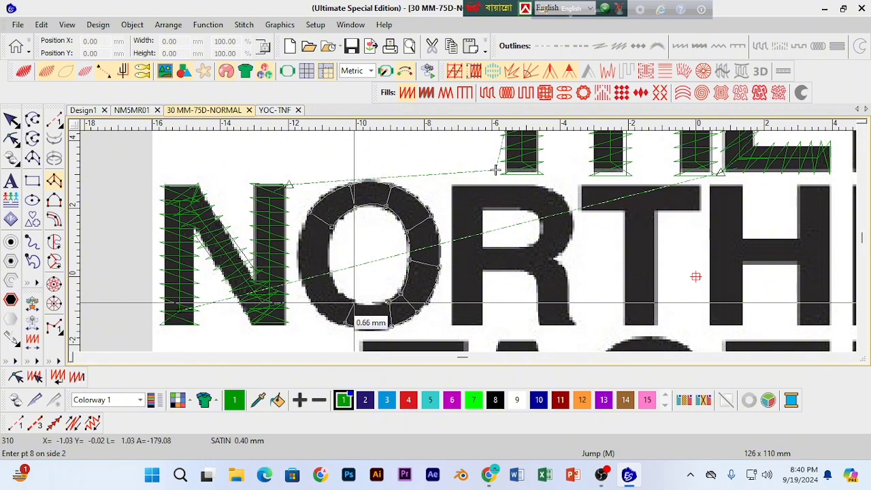
{"action": "left_click", "coordinate": [307, 285]}
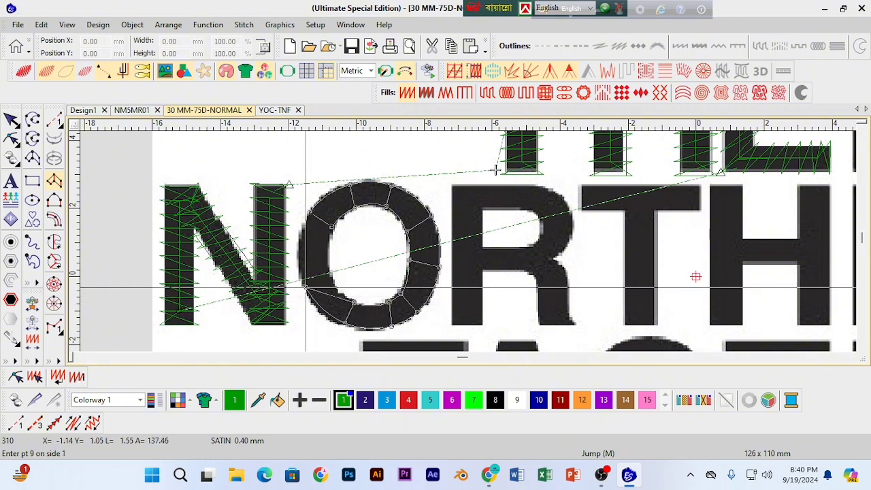
{"action": "left_click", "coordinate": [330, 279]}
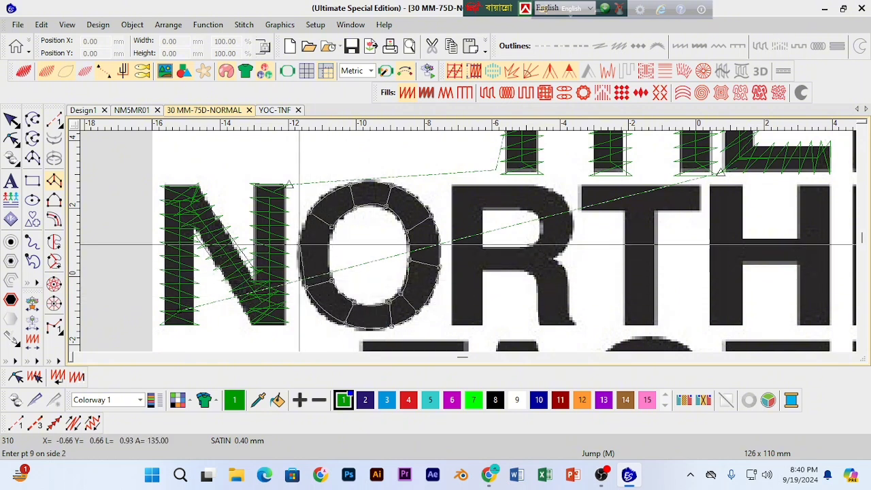
{"action": "left_click", "coordinate": [330, 244]}
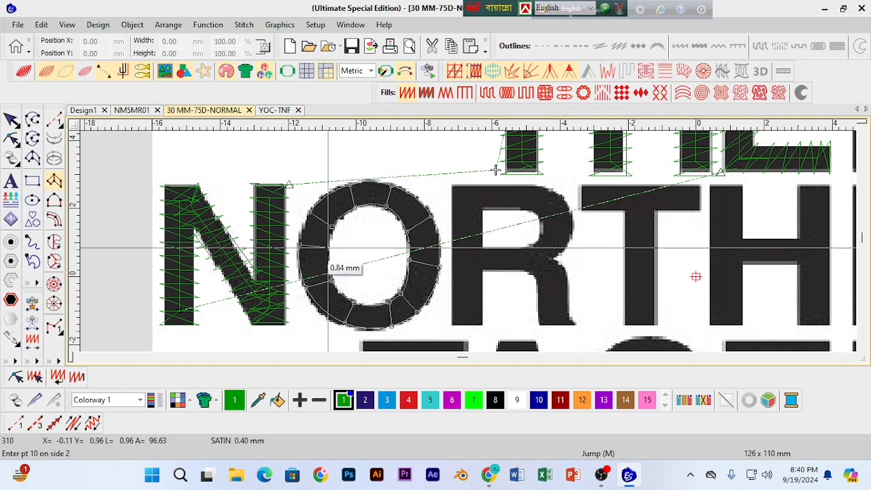
{"action": "left_click", "coordinate": [310, 213]}
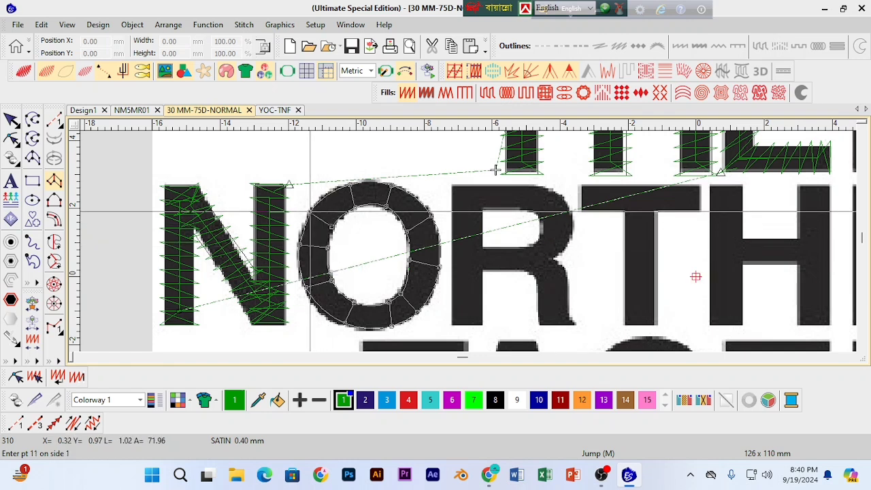
{"action": "left_click", "coordinate": [332, 225]}
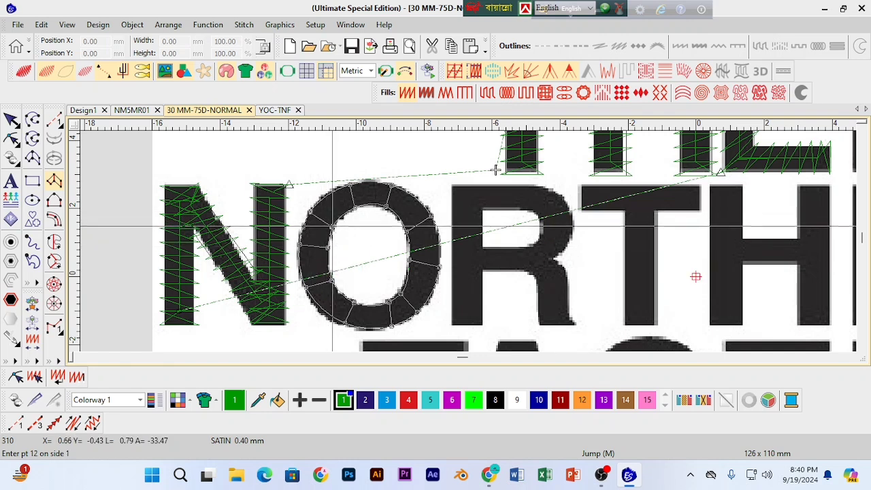
{"action": "key", "text": "Return"}
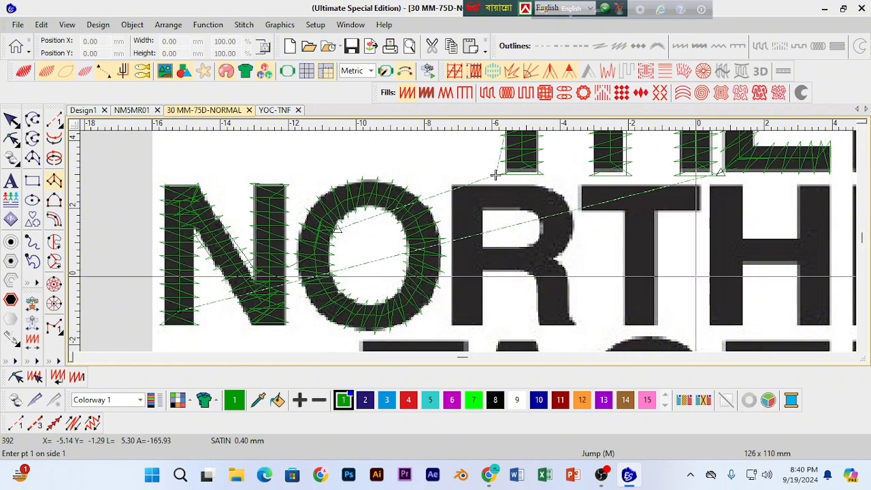
Step: Reshape the O's lower-left and right outer points to follow the bitmap's edge, and switch to the realistic stitch view
{"action": "key", "text": "t"}
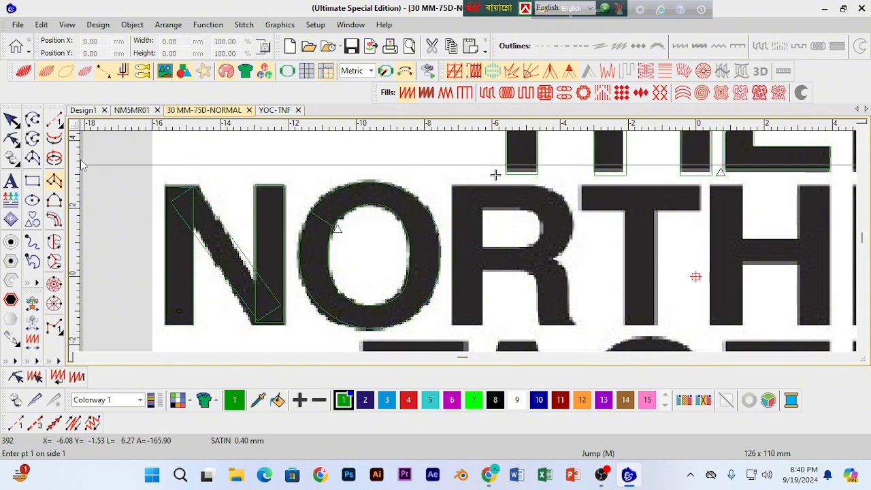
{"action": "key", "text": "Escape"}
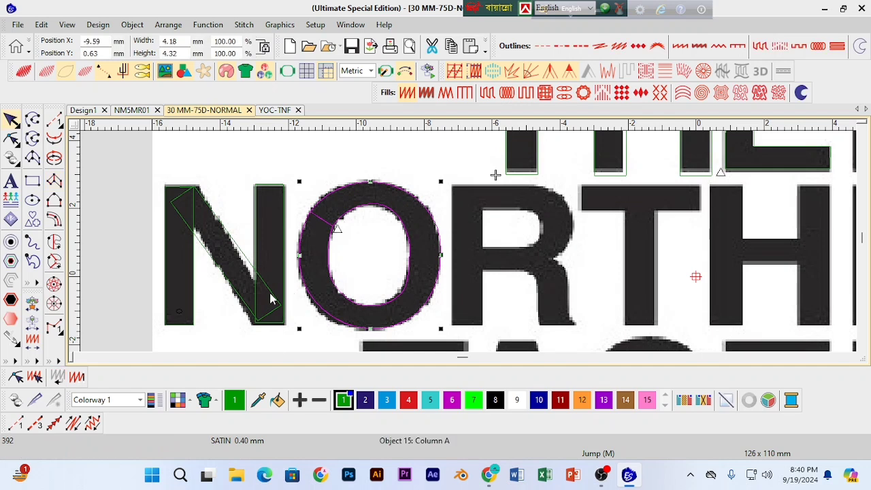
{"action": "left_click", "coordinate": [12, 139]}
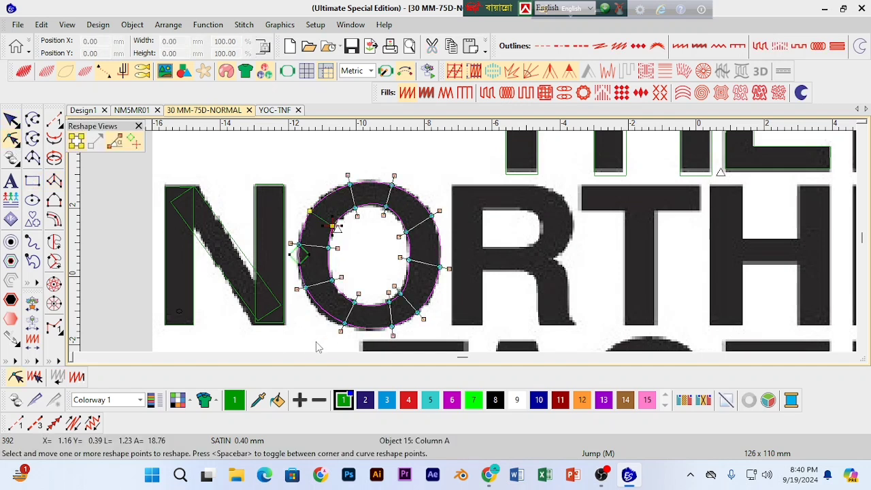
{"action": "left_click", "coordinate": [307, 293]}
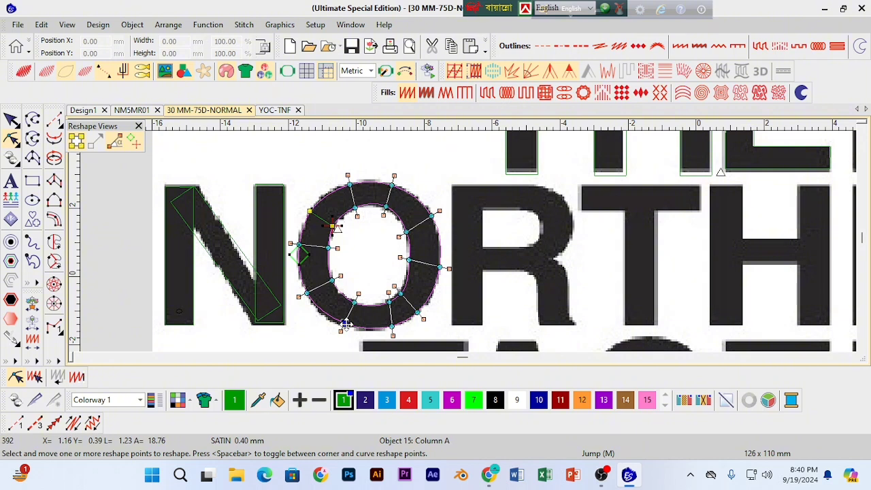
{"action": "left_click", "coordinate": [344, 325]}
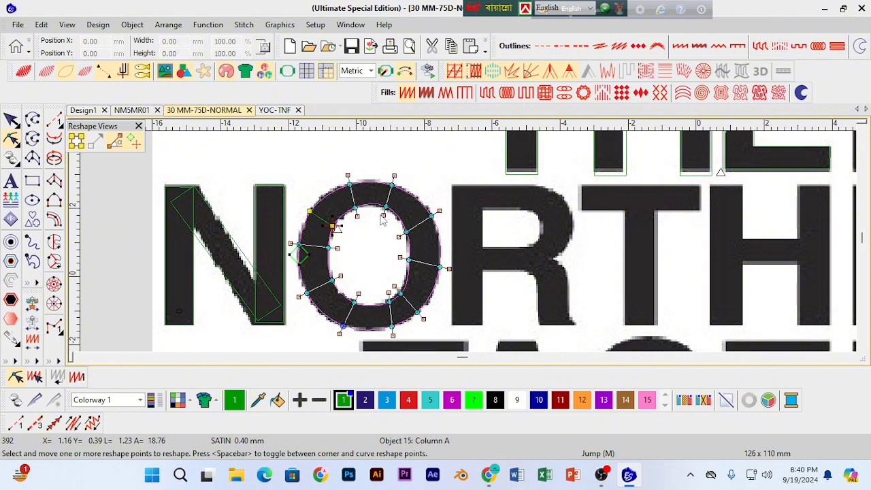
{"action": "mouse_move", "coordinate": [439, 269]}
{"action": "left_mouse_down"}
{"action": "mouse_move", "coordinate": [451, 271]}
{"action": "mouse_move", "coordinate": [437, 268]}
{"action": "left_mouse_up"}
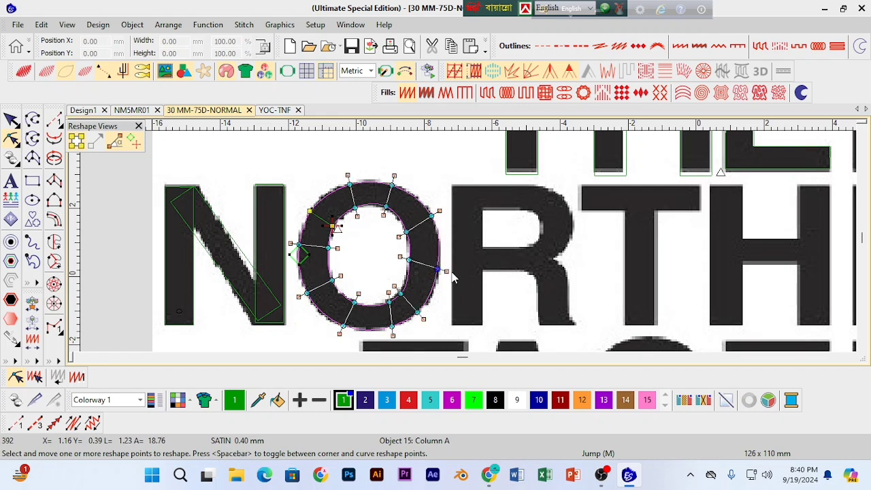
{"action": "key", "text": "super"}
{"action": "key", "text": "super"}
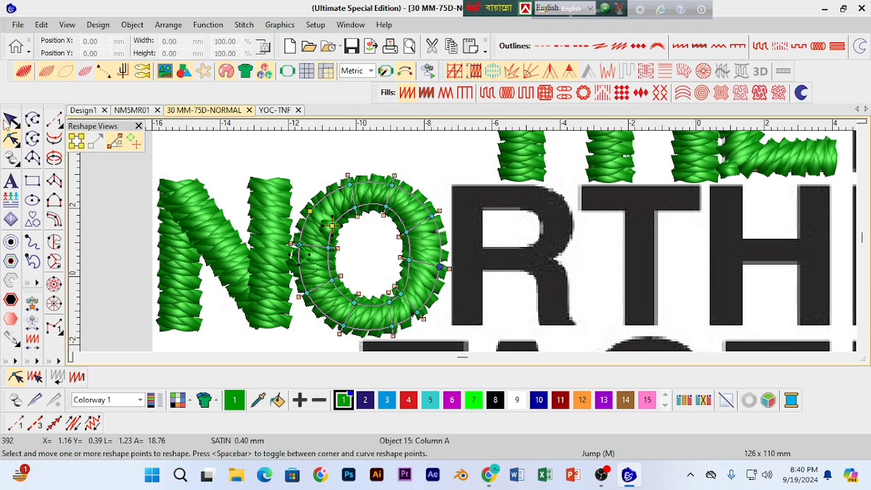
{"action": "key", "text": "Escape"}
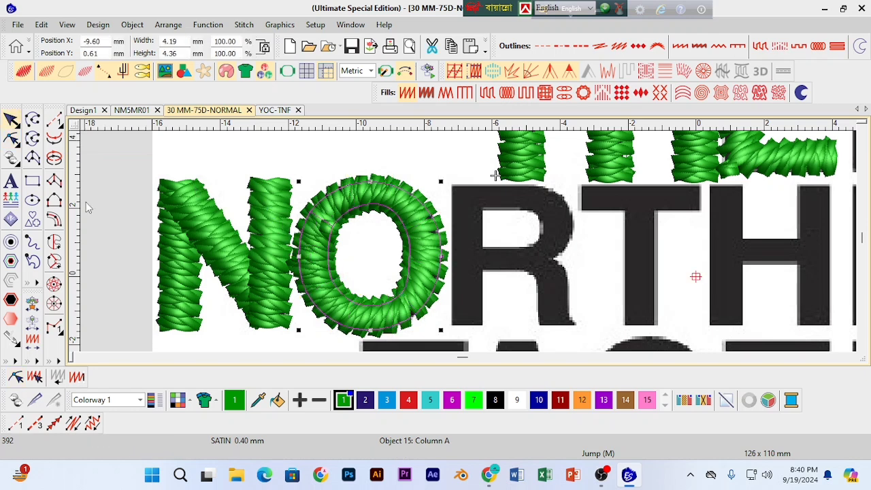
Step: Set the O's start point at its upper-left outer edge and its end point at its right outer edge
{"action": "left_click", "coordinate": [11, 138]}
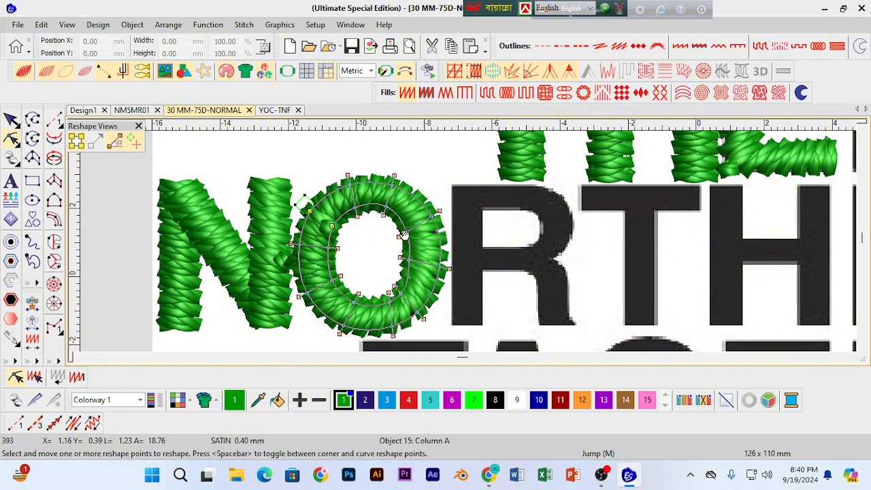
{"action": "left_click", "coordinate": [449, 264]}
{"action": "key", "text": "Escape"}
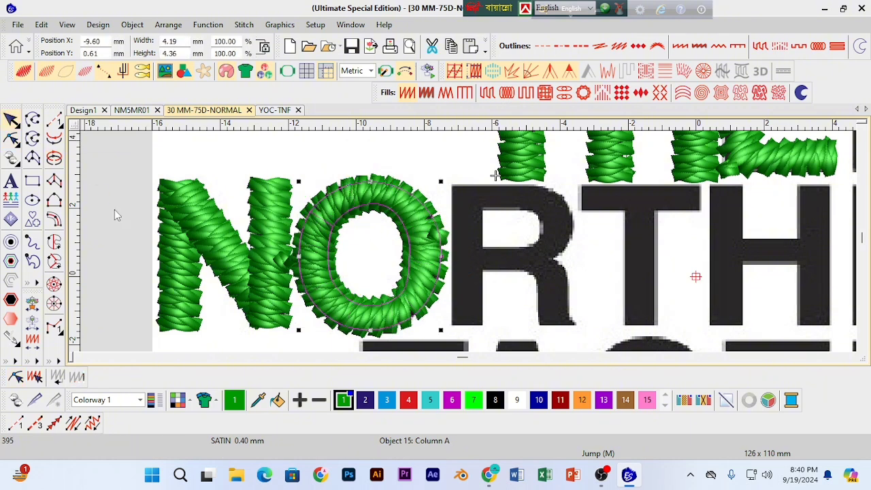
Step: Reshape the O's outer and inner points along its lower-right curve to smooth the satin column there
{"action": "left_click", "coordinate": [117, 179]}
{"action": "key", "text": "t"}
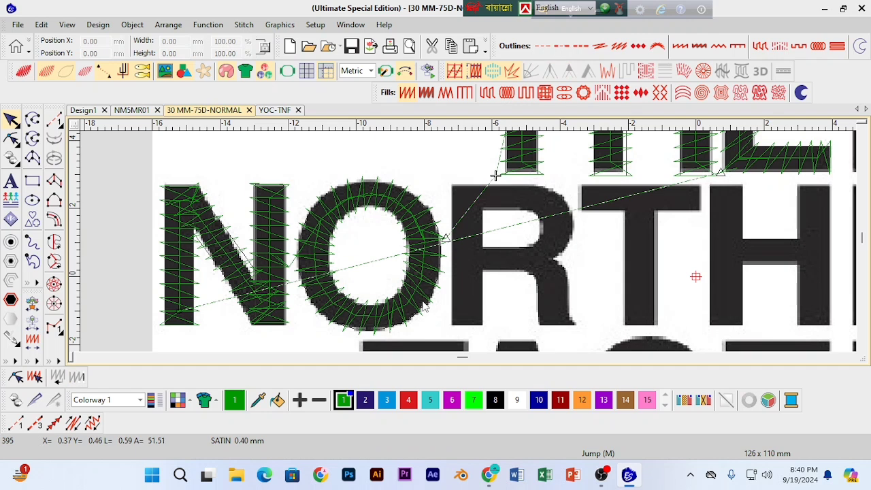
{"action": "left_click", "coordinate": [423, 306]}
{"action": "key", "text": "h"}
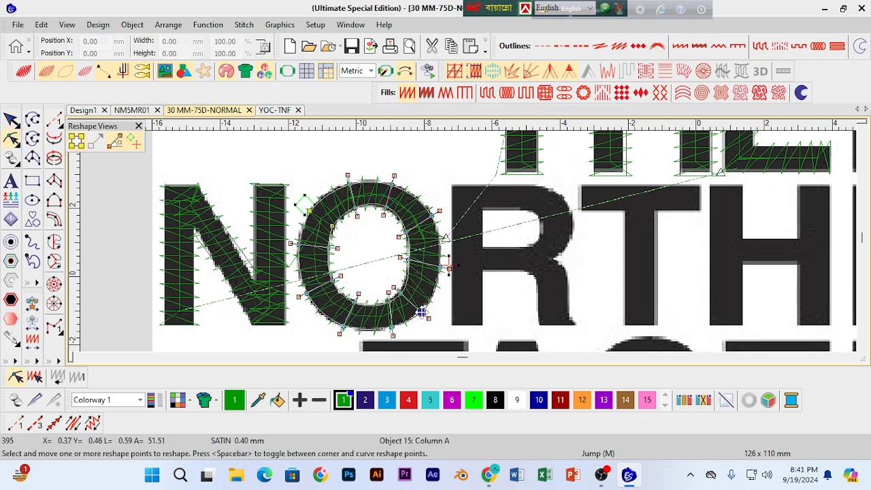
{"action": "key", "text": "t"}
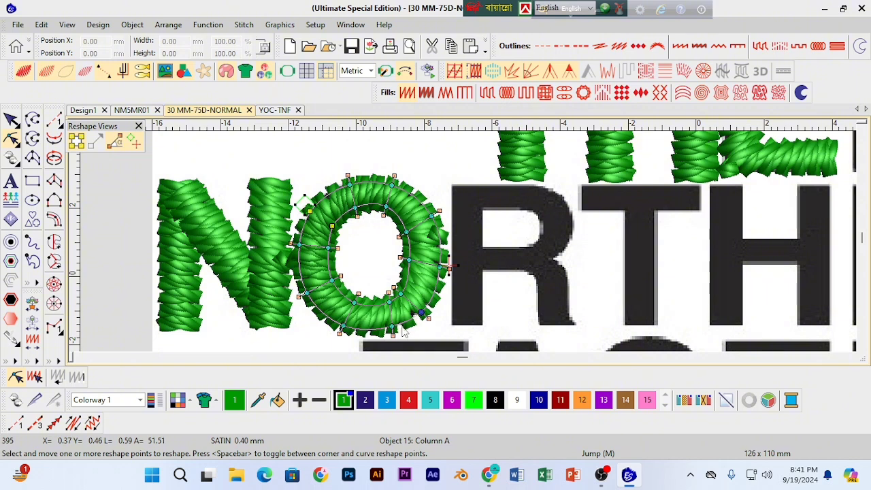
{"action": "left_click_drag", "start_coordinate": [392, 328], "coordinate": [398, 329]}
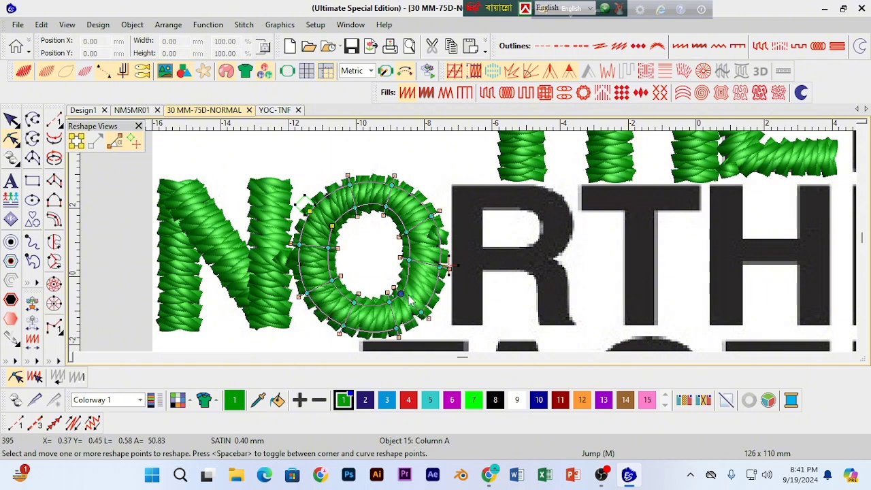
{"action": "left_click_drag", "start_coordinate": [402, 294], "coordinate": [403, 296]}
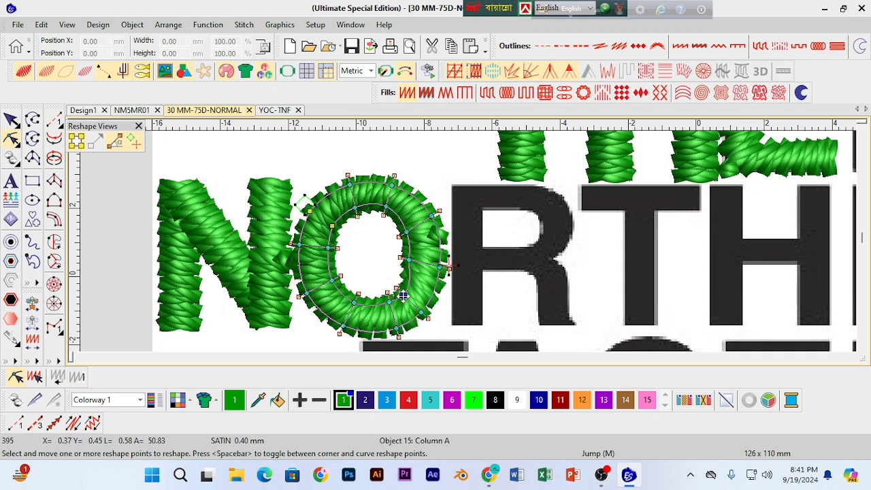
Step: Reshape the O's satin column by adjusting points on its inner side and along its bottom curve
{"action": "left_click", "coordinate": [408, 260]}
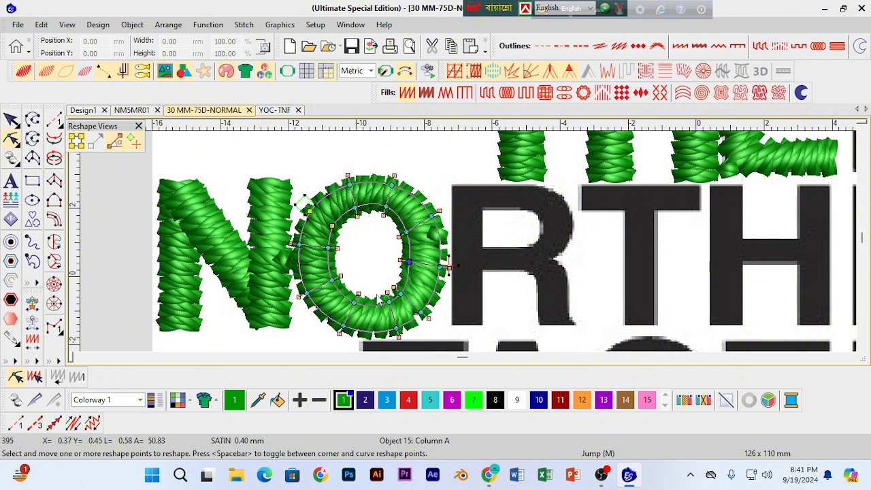
{"action": "left_click_drag", "start_coordinate": [377, 300], "coordinate": [388, 309]}
{"action": "left_click", "coordinate": [387, 299]}
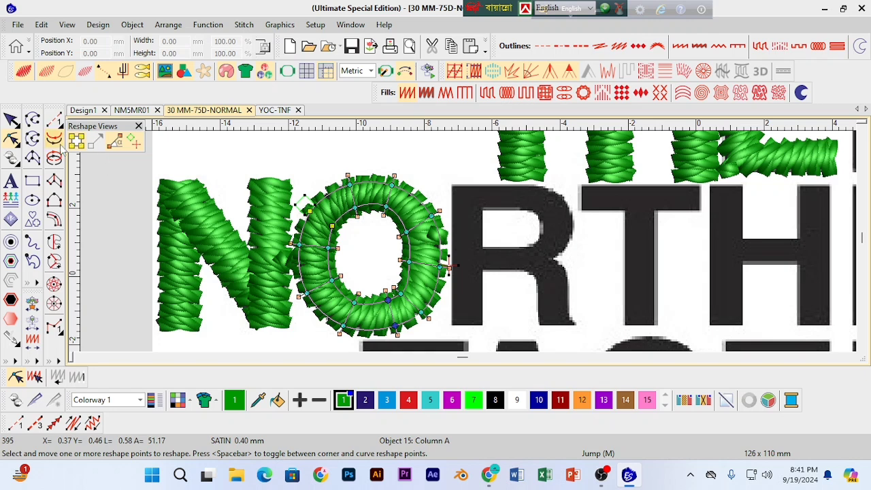
{"action": "left_click", "coordinate": [11, 119]}
{"action": "left_click", "coordinate": [229, 172]}
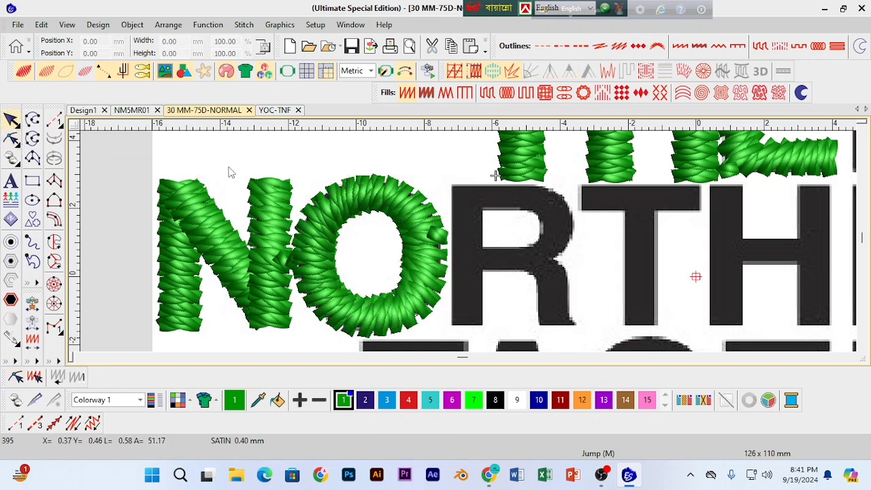
Step: Check the N and O outlines against the artwork with the stitches hidden, including the O's reshape points
{"action": "key", "text": "s"}
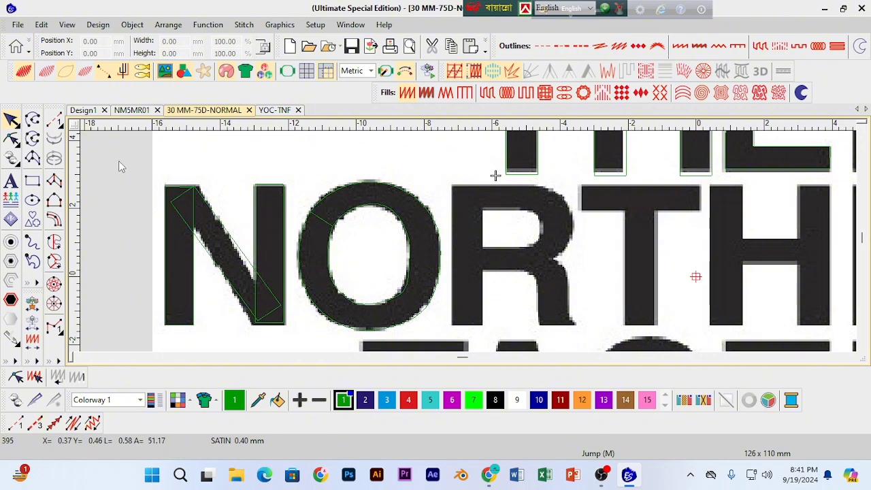
{"action": "key", "text": "s"}
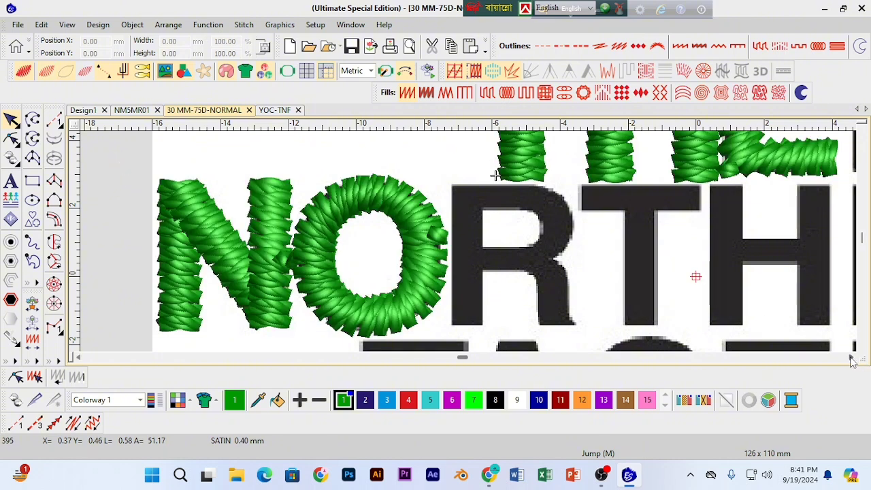
{"action": "scroll", "coordinate": [852, 360], "scroll_direction": "right", "scroll_amount": 2}
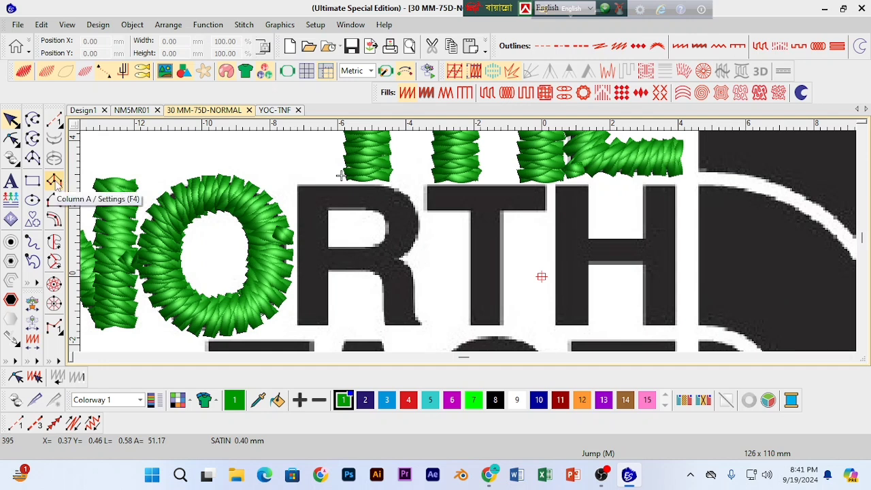
{"action": "key", "text": "s"}
{"action": "left_click", "coordinate": [255, 264]}
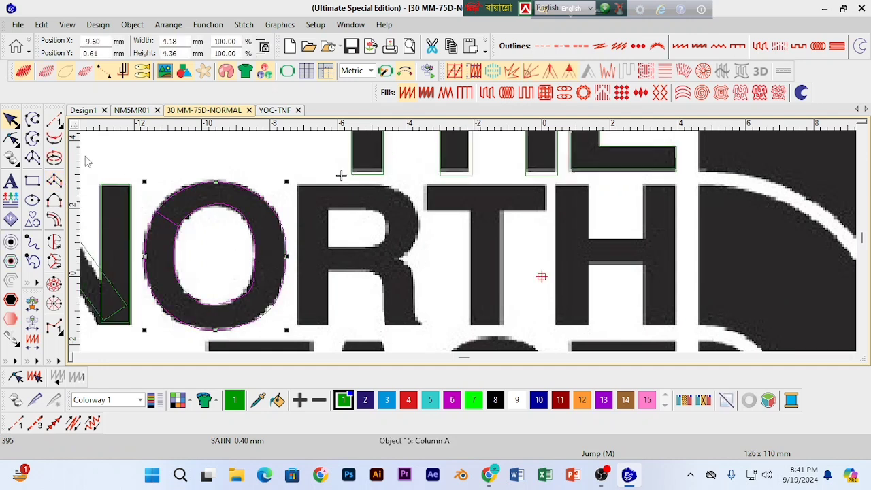
{"action": "left_click", "coordinate": [11, 138]}
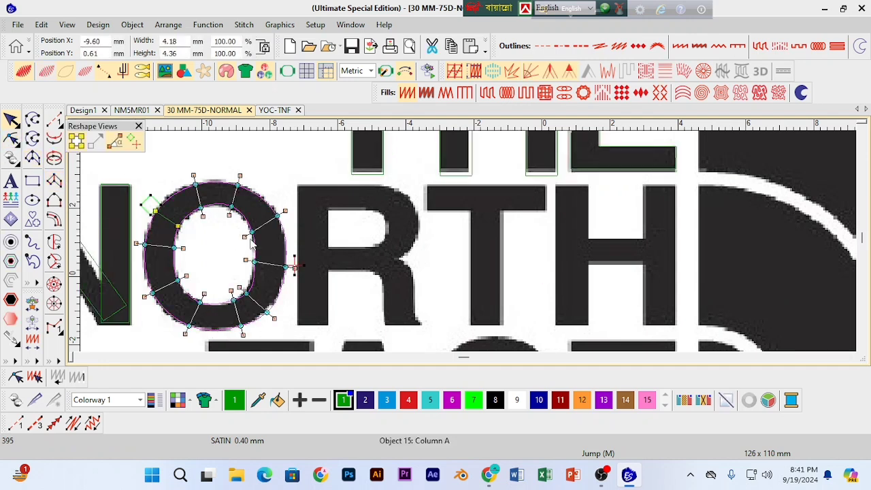
{"action": "left_click", "coordinate": [11, 120]}
{"action": "key", "text": "s"}
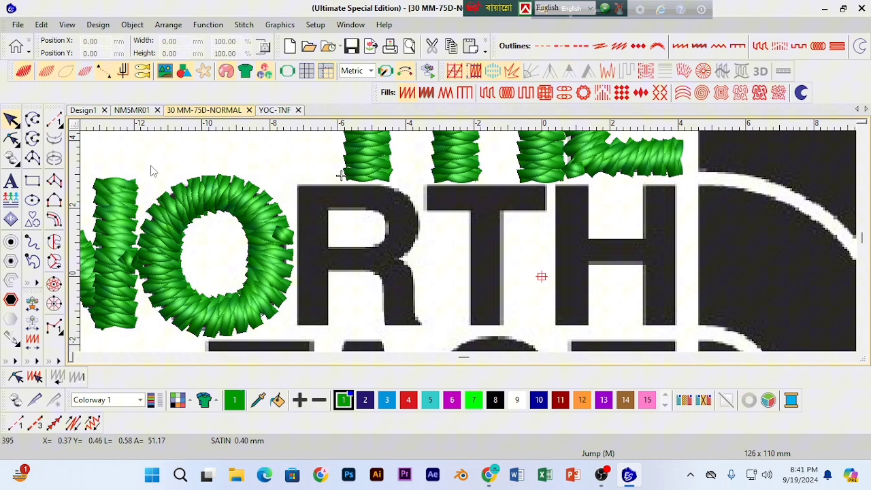
Step: Digitize a connecting run stitch from beside the O into the R's stem and down to its foot
{"action": "left_click", "coordinate": [54, 120]}
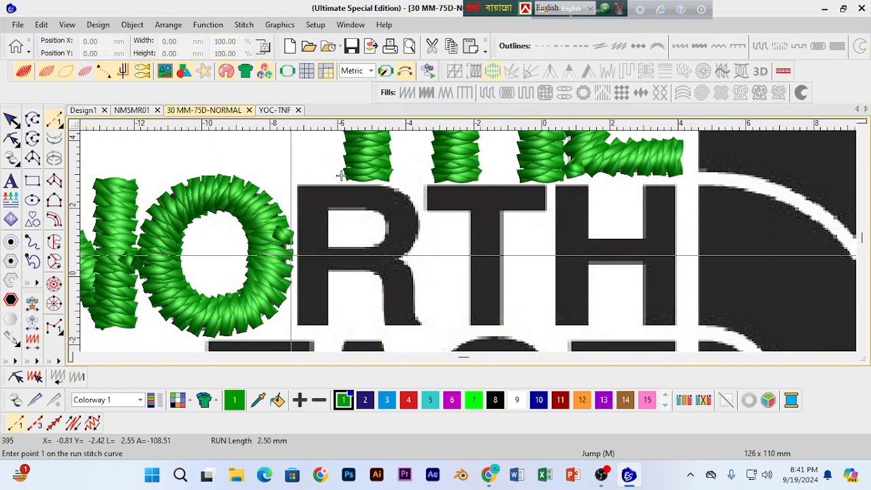
{"action": "left_click", "coordinate": [305, 255]}
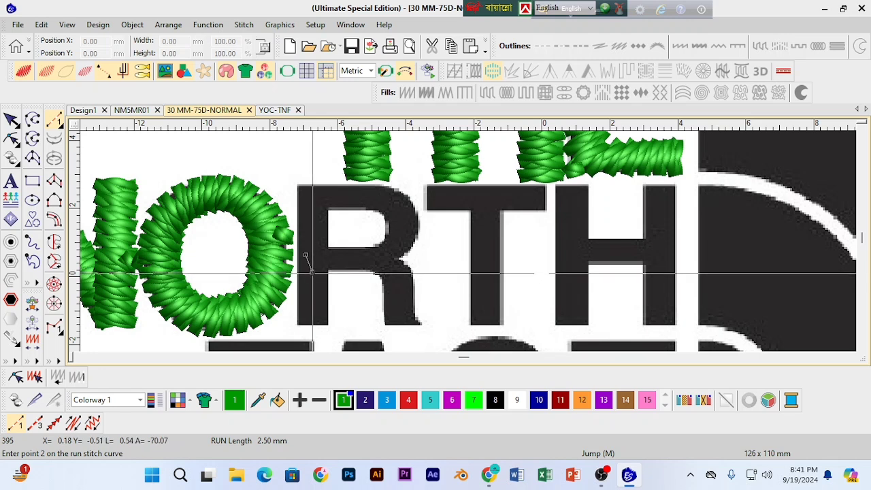
{"action": "left_click", "coordinate": [311, 314]}
{"action": "key", "text": "Return"}
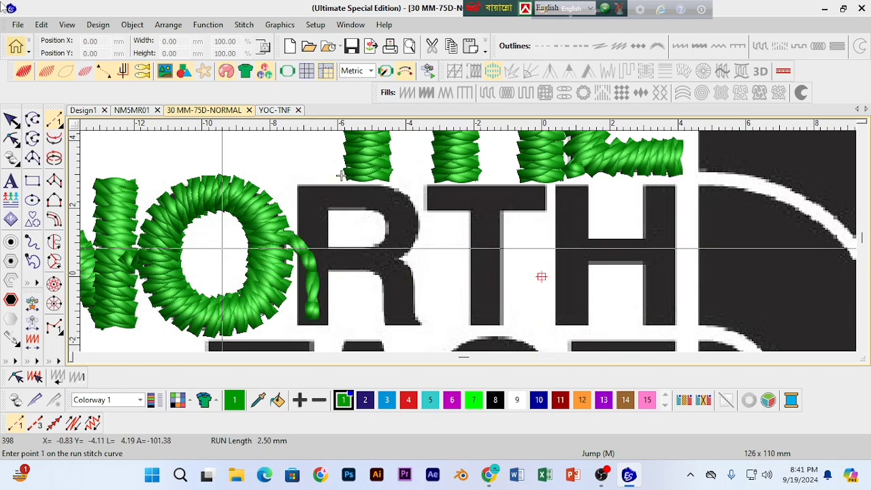
Step: Digitize the R's stem and bowl as one Column A satin object, from the stem's foot up and around to the bowl's lower end
{"action": "left_click", "coordinate": [54, 180]}
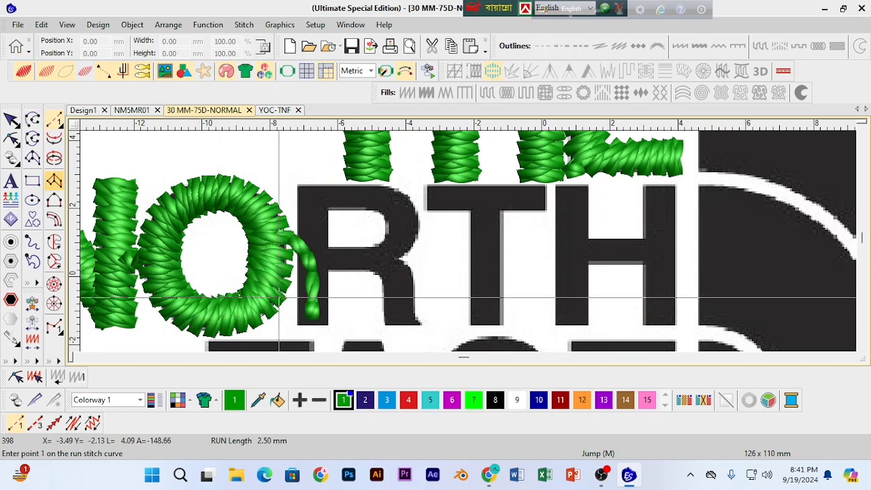
{"action": "left_click", "coordinate": [329, 323]}
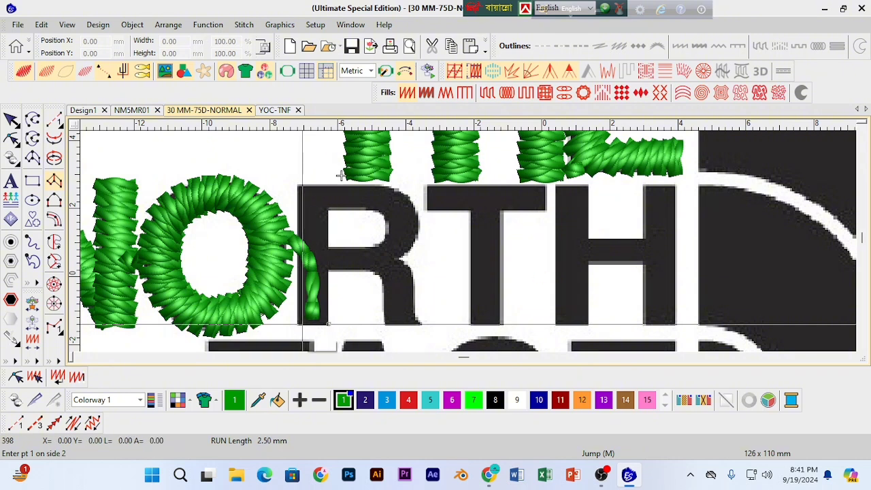
{"action": "left_click", "coordinate": [297, 323]}
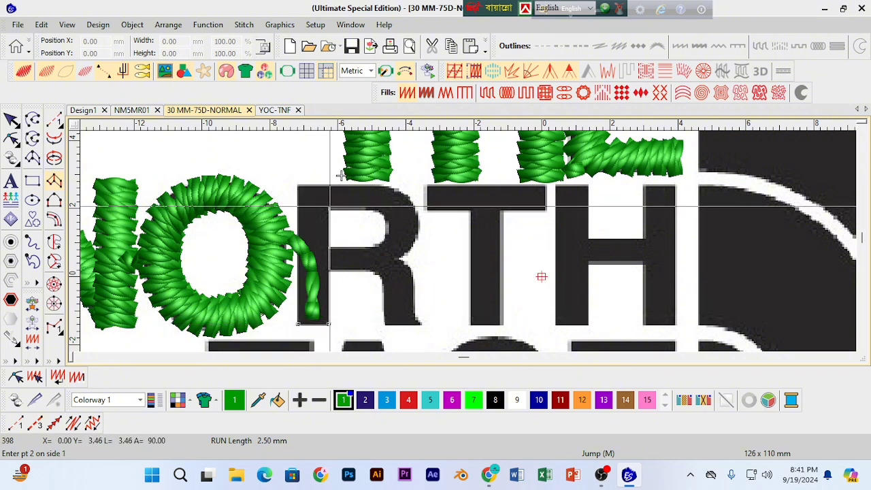
{"action": "left_click", "coordinate": [297, 187]}
{"action": "left_click", "coordinate": [328, 206]}
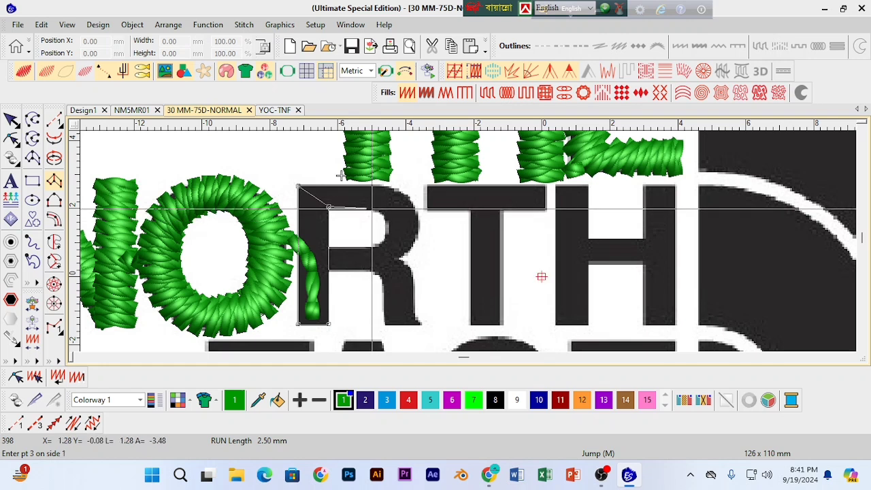
{"action": "left_click", "coordinate": [376, 206]}
{"action": "left_click", "coordinate": [377, 185]}
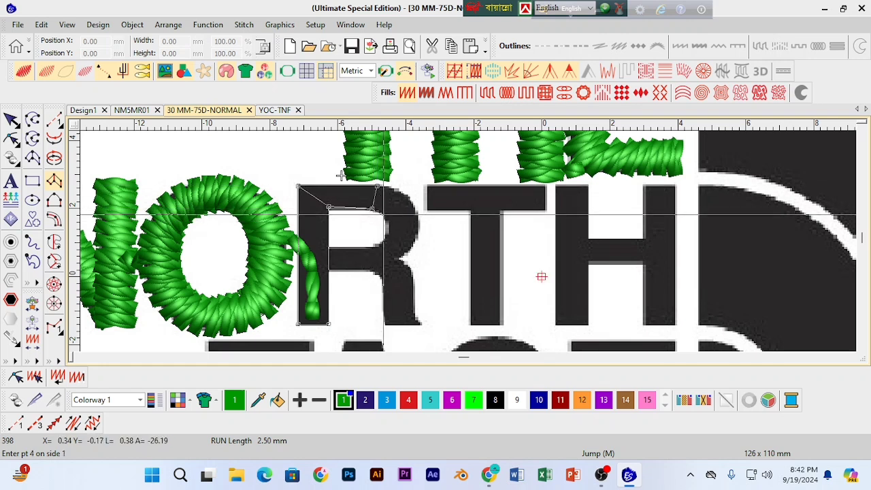
{"action": "left_click", "coordinate": [384, 215]}
{"action": "left_click", "coordinate": [405, 196]}
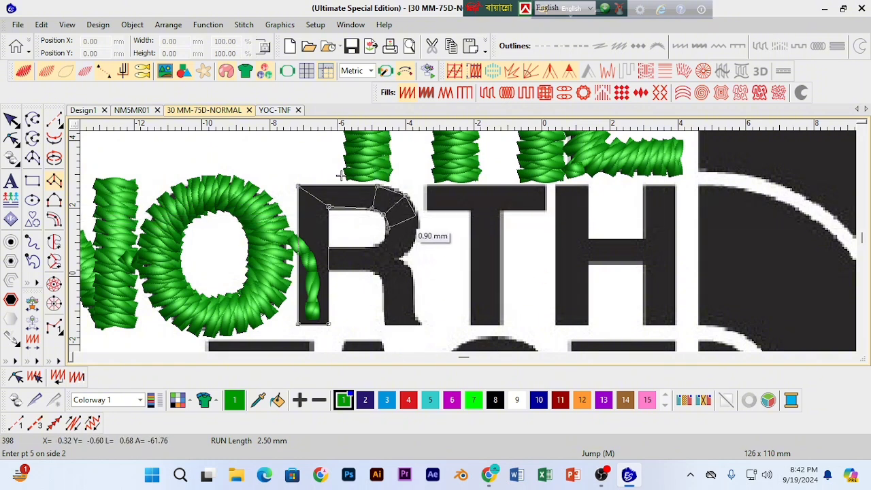
{"action": "left_click", "coordinate": [417, 215]}
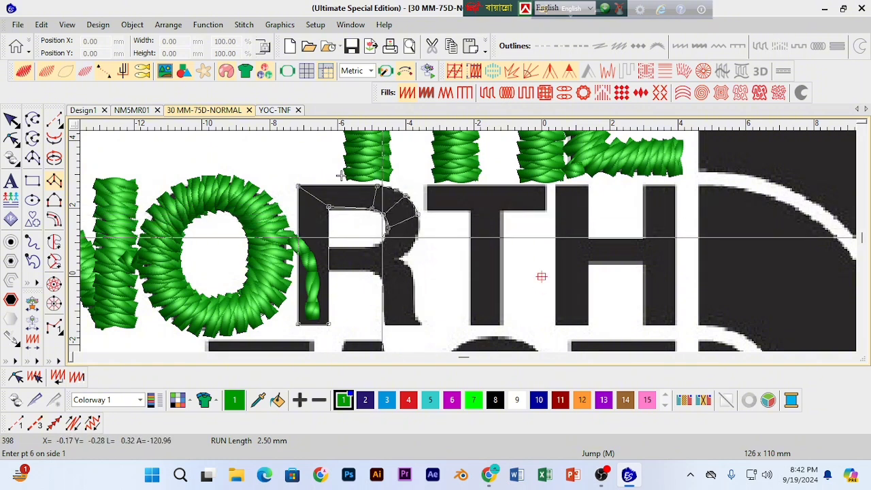
{"action": "left_click", "coordinate": [391, 239]}
{"action": "left_click", "coordinate": [405, 253]}
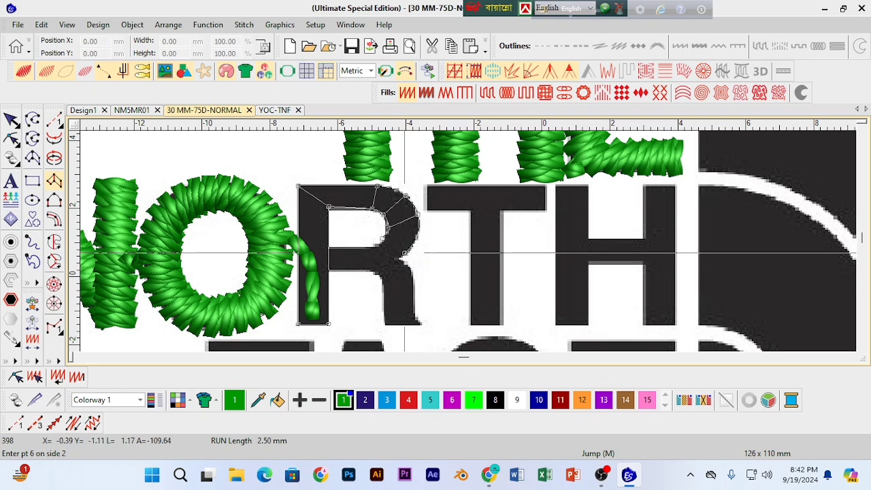
{"action": "left_click", "coordinate": [372, 250]}
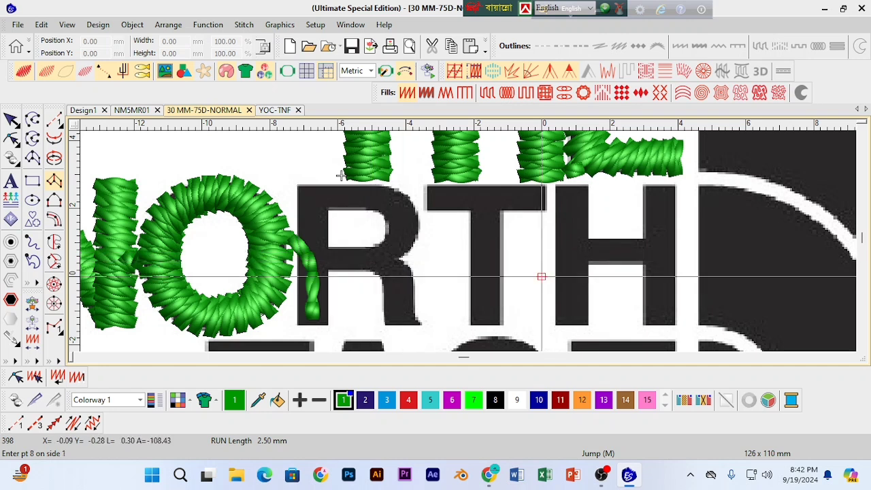
{"action": "key", "text": "Return"}
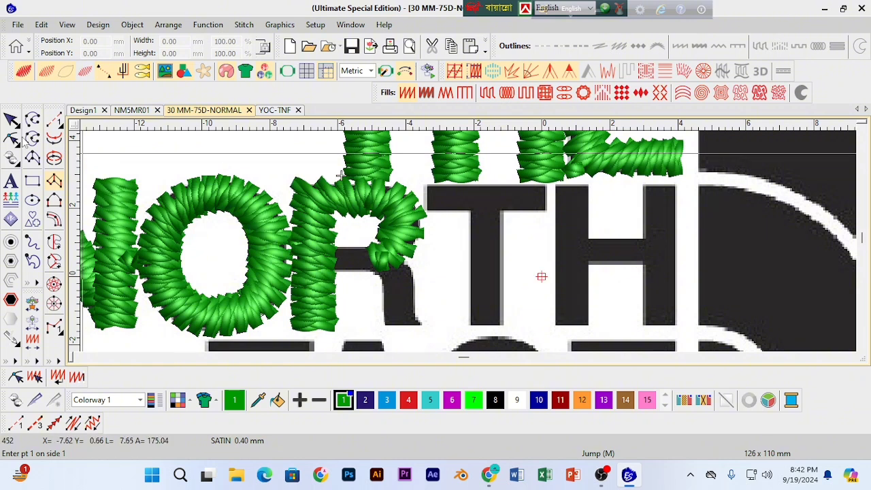
Step: Reshape the R's satin column at its inner upper corner, the start of the bowl and the bowl's inner curve
{"action": "key", "text": "h"}
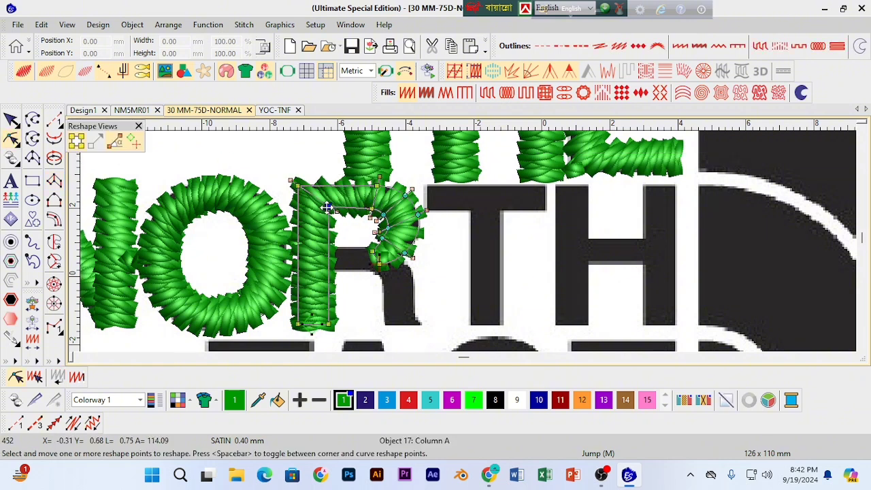
{"action": "left_click", "coordinate": [327, 206]}
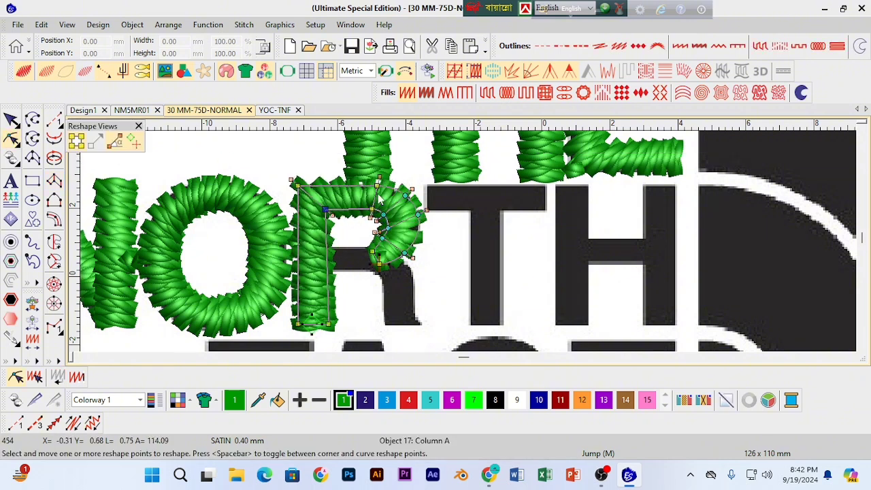
{"action": "left_click", "coordinate": [378, 184]}
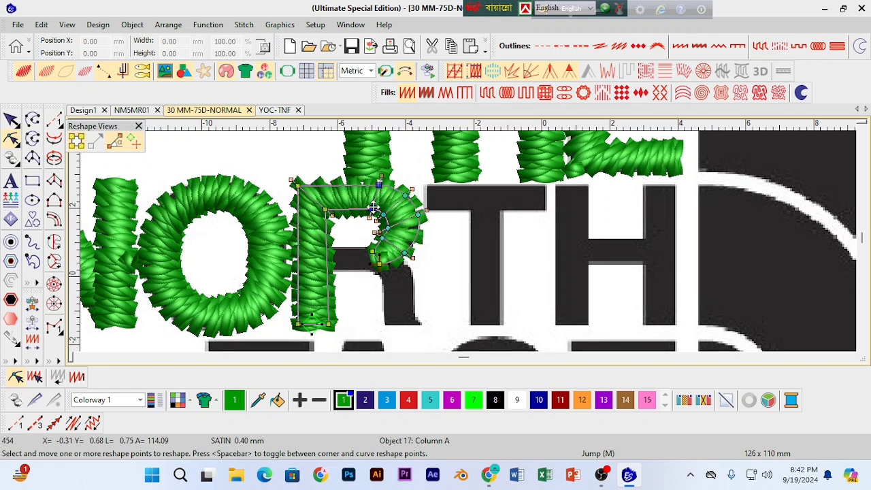
{"action": "left_click", "coordinate": [422, 212]}
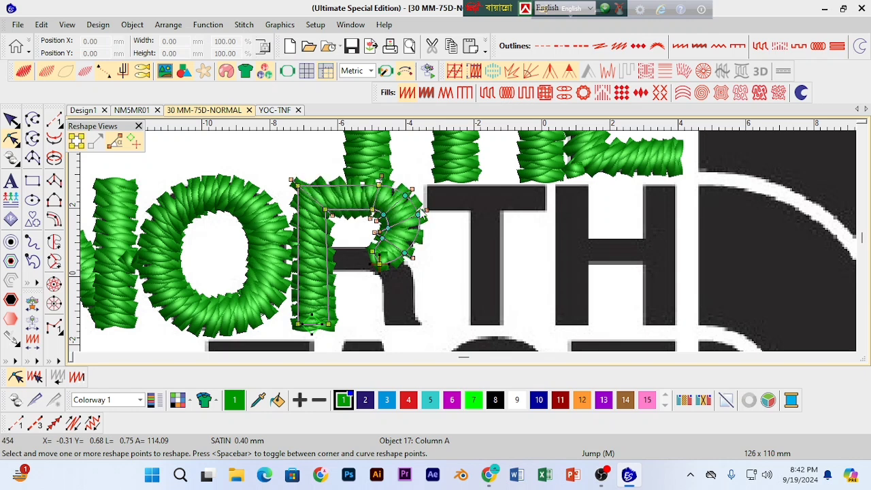
{"action": "left_click", "coordinate": [384, 238]}
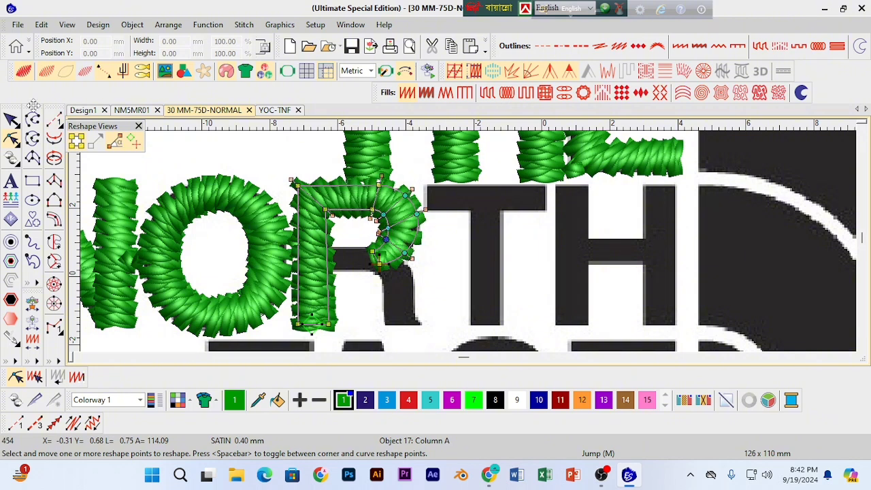
{"action": "left_click", "coordinate": [11, 120]}
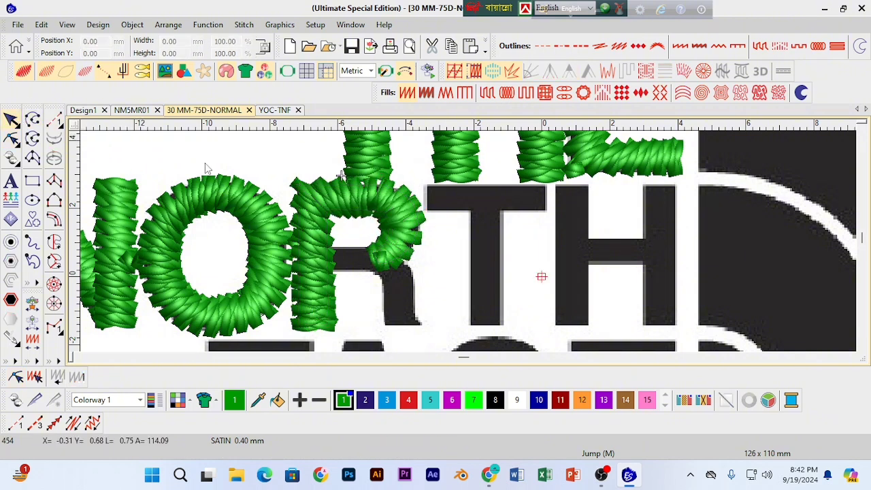
Step: Digitize a connecting run stitch from the end of the R's bowl along the middle bar to the stem
{"action": "left_click", "coordinate": [54, 121]}
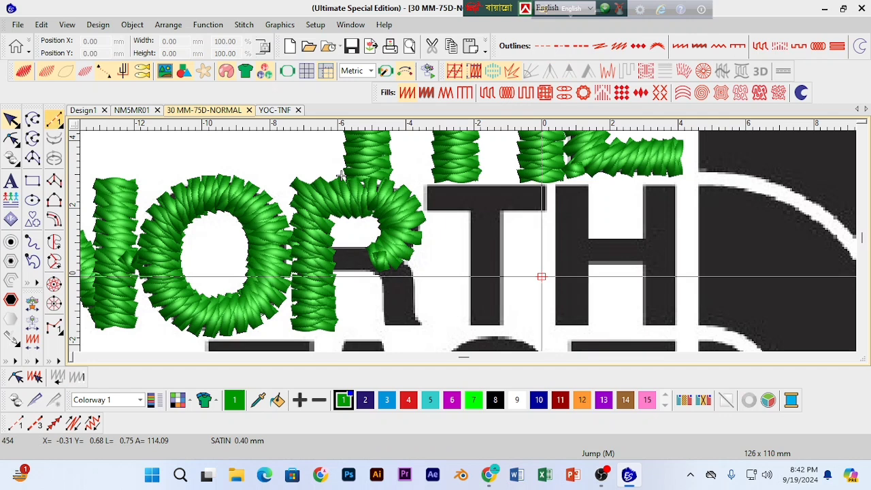
{"action": "left_click", "coordinate": [376, 259]}
{"action": "key", "text": "s"}
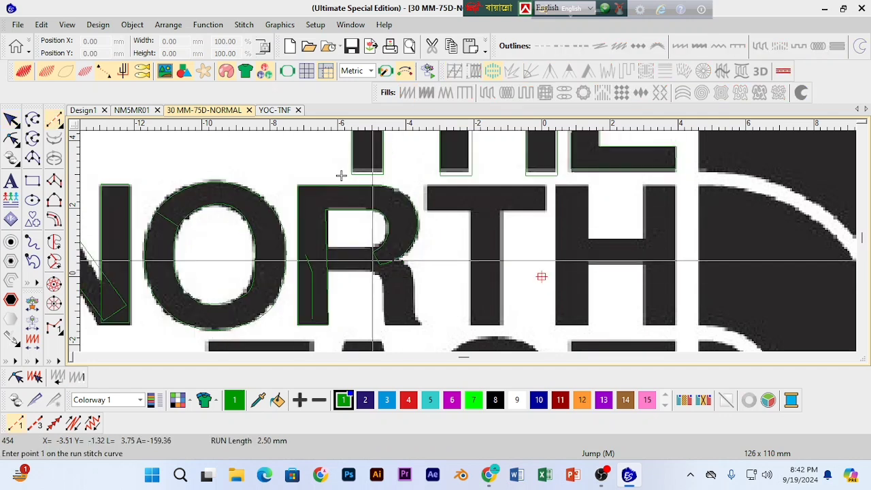
{"action": "left_click", "coordinate": [324, 256]}
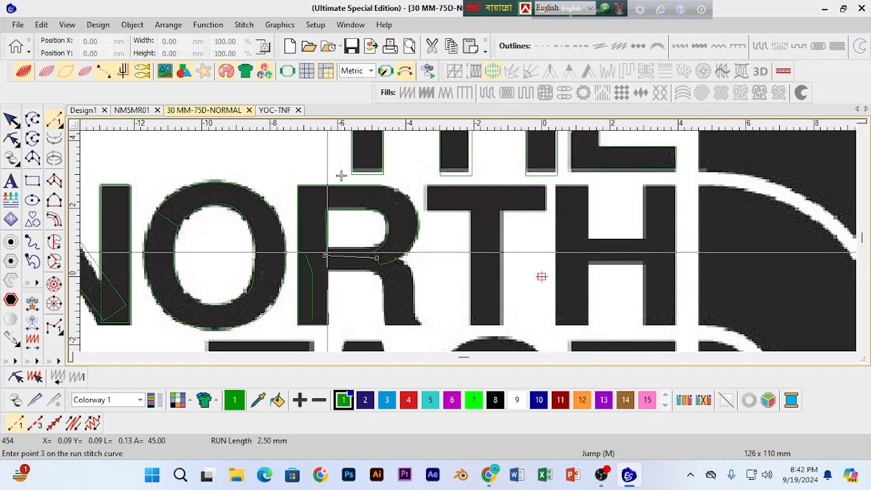
{"action": "key", "text": "Return"}
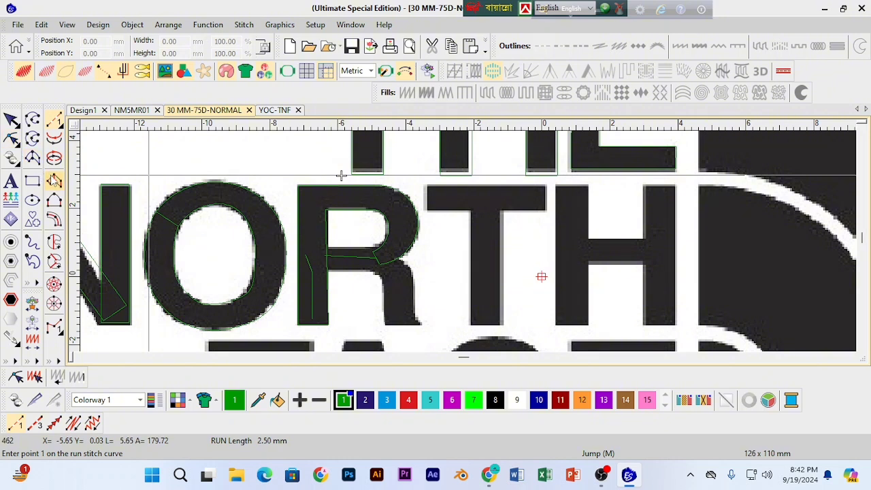
Step: Digitize the R's middle bar and leg as one Column A satin object, from the stem across and down to the leg's foot
{"action": "key", "text": "c"}
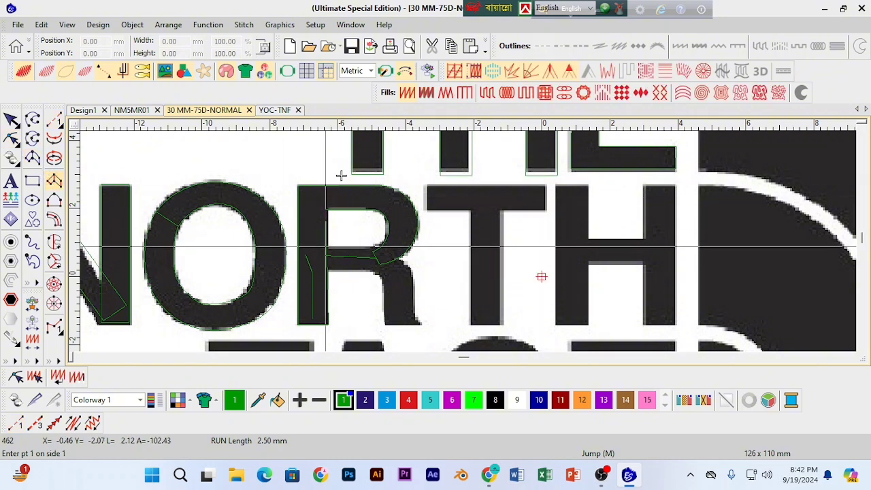
{"action": "left_click", "coordinate": [323, 250]}
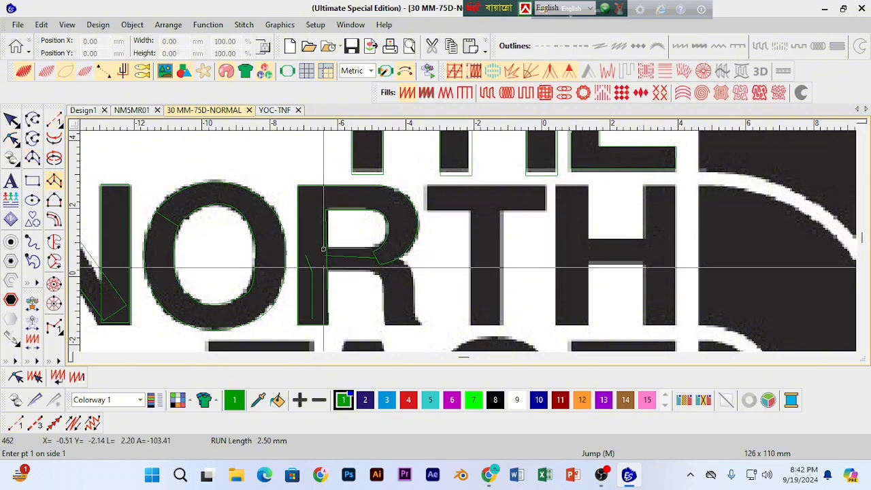
{"action": "left_click", "coordinate": [324, 268]}
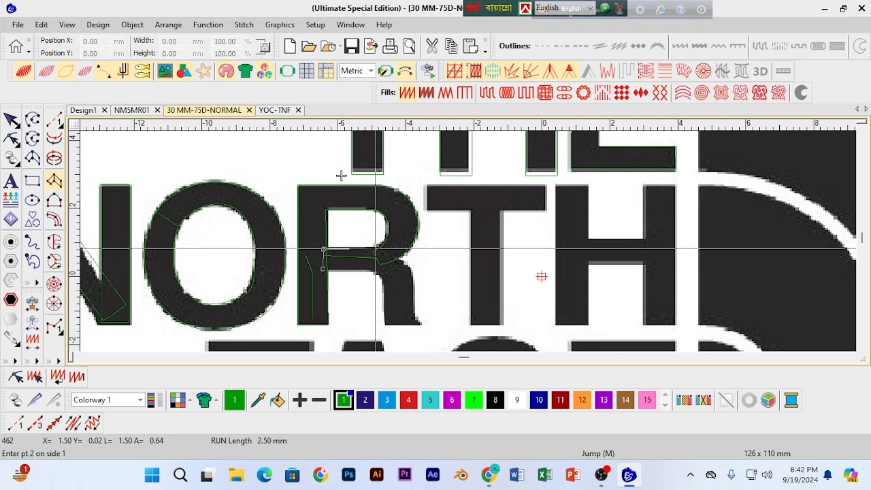
{"action": "left_click", "coordinate": [375, 250]}
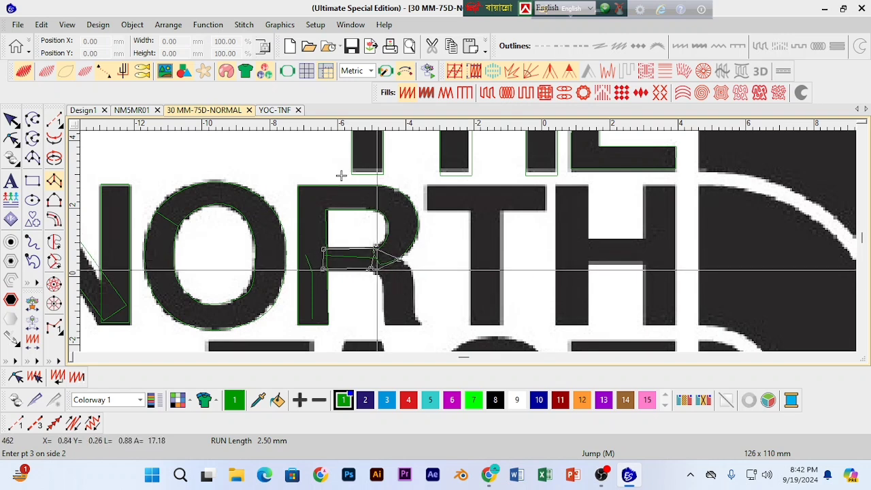
{"action": "left_click", "coordinate": [376, 275]}
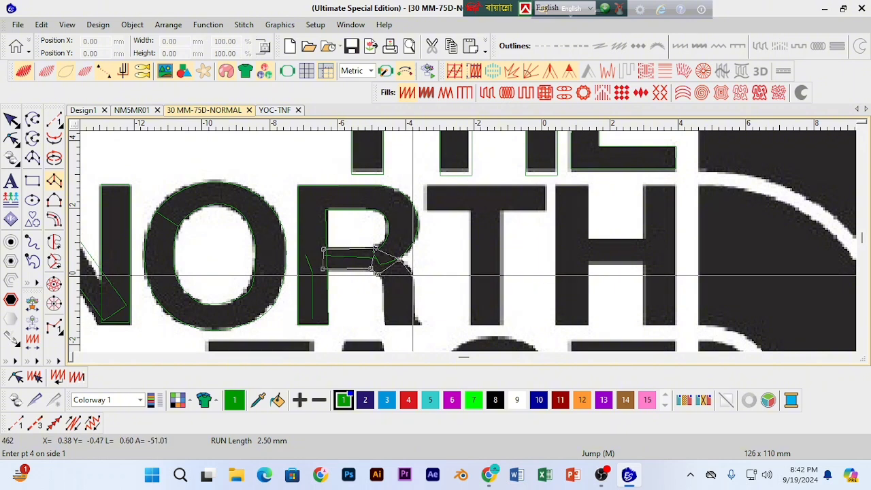
{"action": "left_click", "coordinate": [412, 275]}
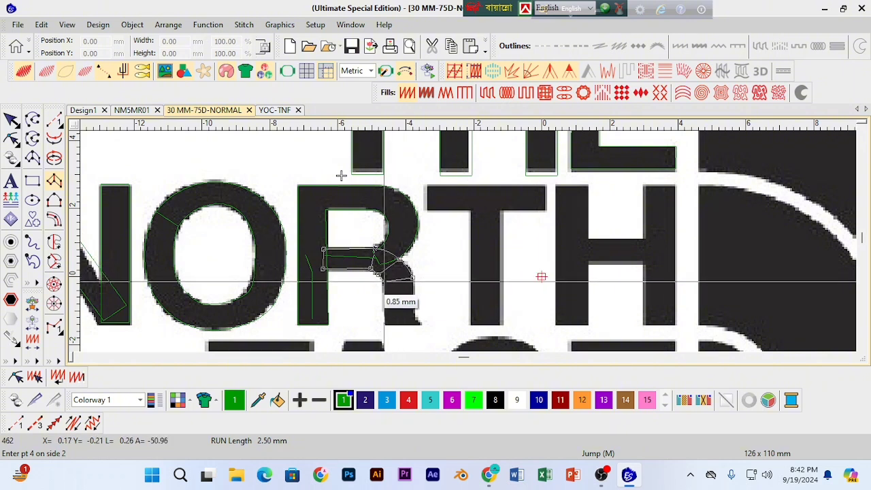
{"action": "left_click", "coordinate": [385, 280]}
{"action": "left_click", "coordinate": [412, 278]}
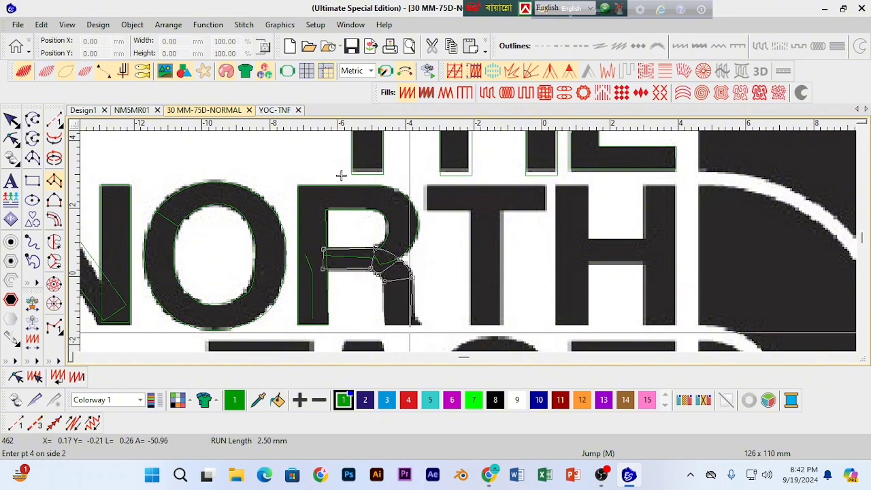
{"action": "left_click", "coordinate": [862, 347]}
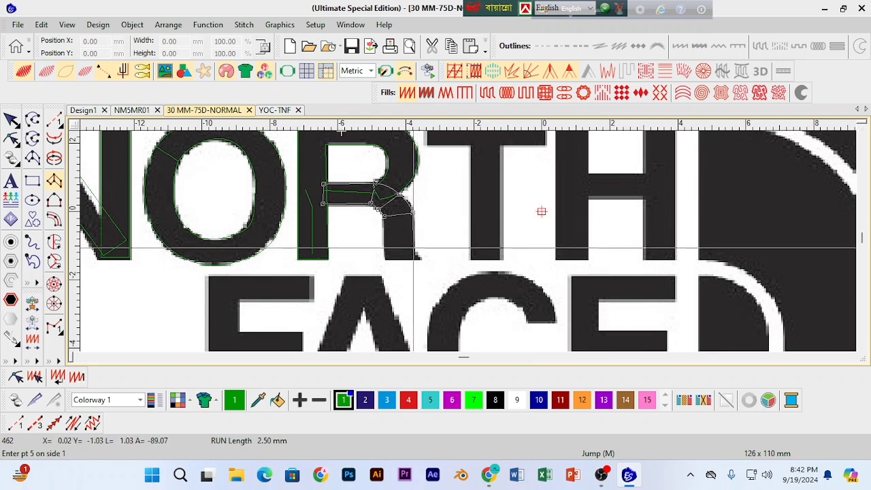
{"action": "left_click", "coordinate": [384, 247]}
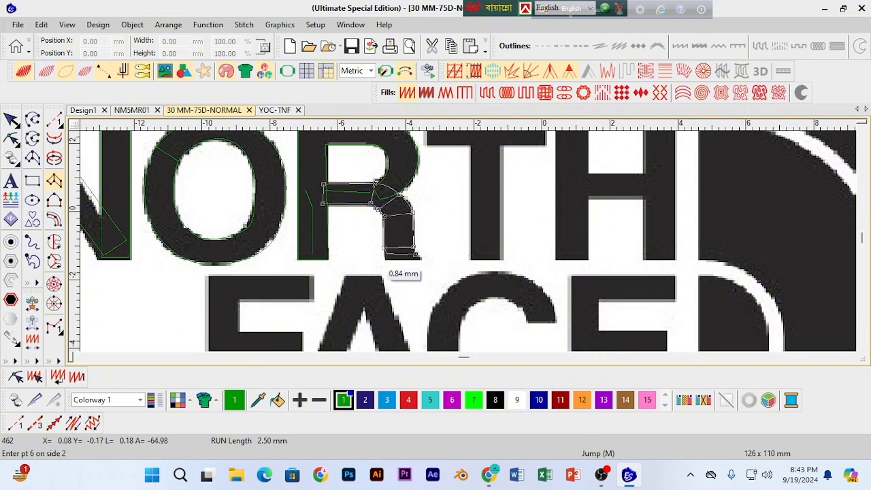
{"action": "left_click", "coordinate": [405, 257]}
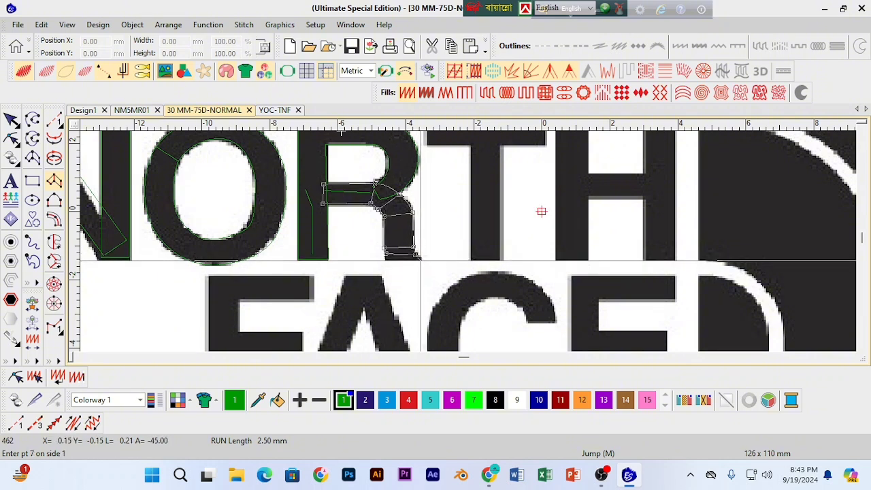
{"action": "left_click", "coordinate": [387, 259]}
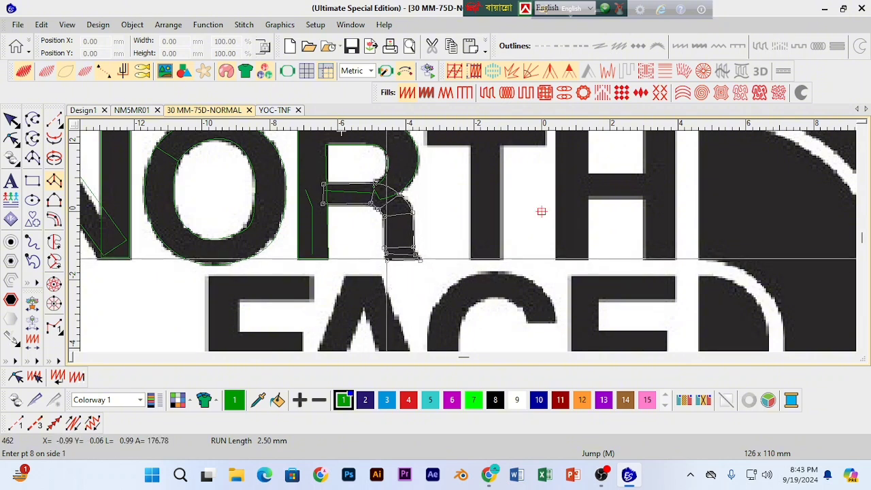
{"action": "key", "text": "Return"}
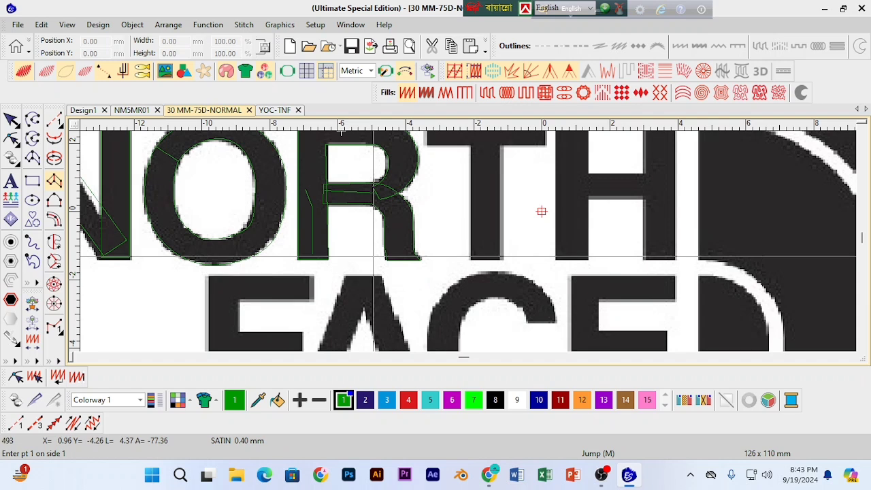
Step: Reshape the satin column of the R's leg at the inner lower corner of its foot to match the artwork
{"action": "scroll", "coordinate": [616, 181], "scroll_direction": "up", "scroll_amount": 2}
{"action": "key", "text": "Escape"}
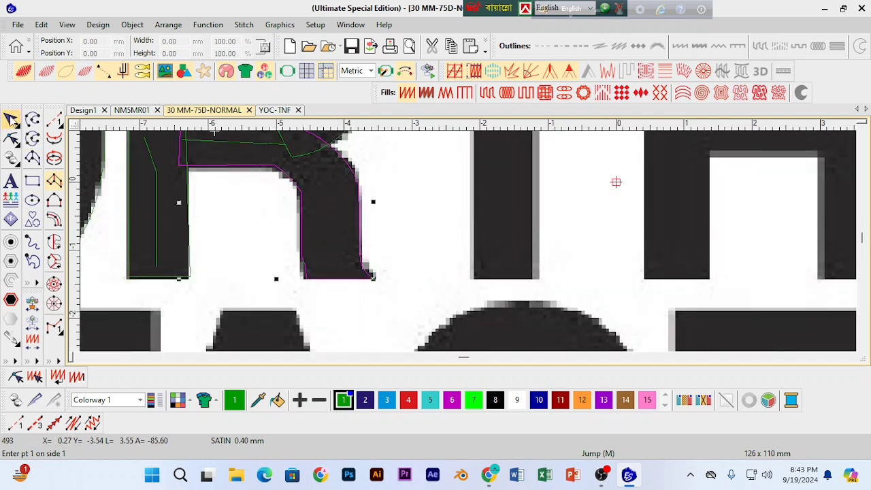
{"action": "key", "text": "h"}
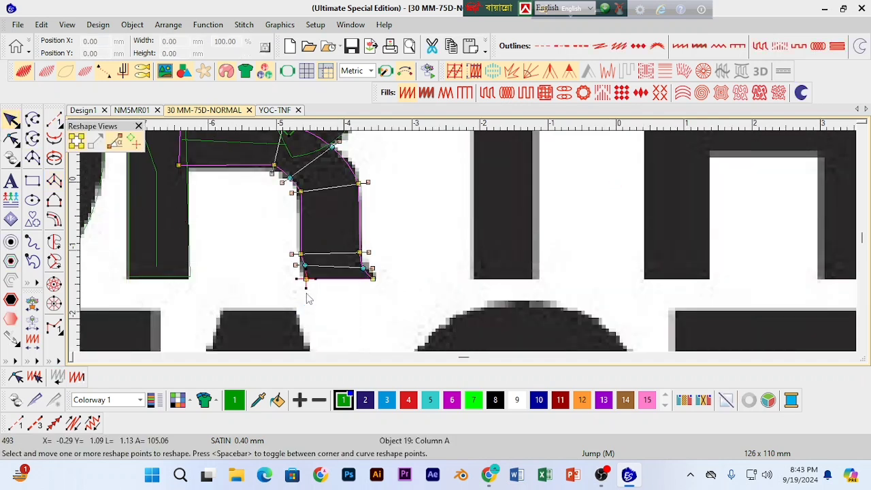
{"action": "mouse_move", "coordinate": [286, 297]}
{"action": "left_mouse_down"}
{"action": "mouse_move", "coordinate": [308, 264]}
{"action": "mouse_move", "coordinate": [297, 282]}
{"action": "left_mouse_up"}
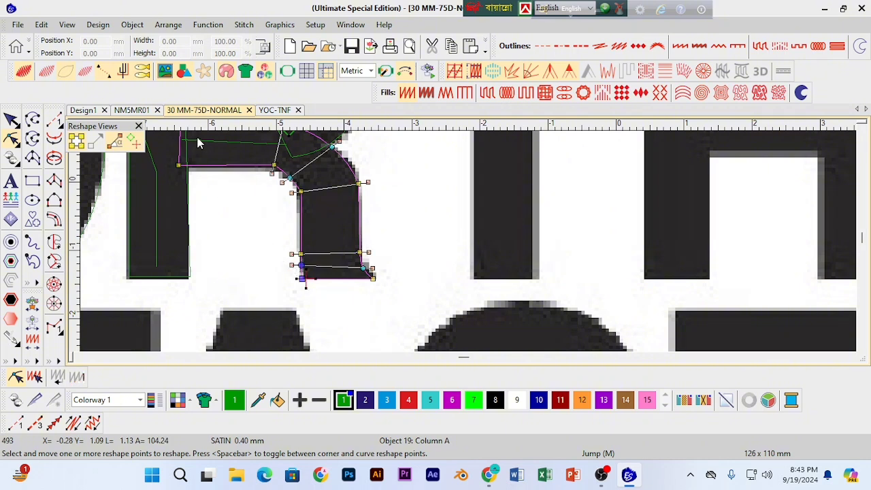
{"action": "left_click", "coordinate": [11, 120]}
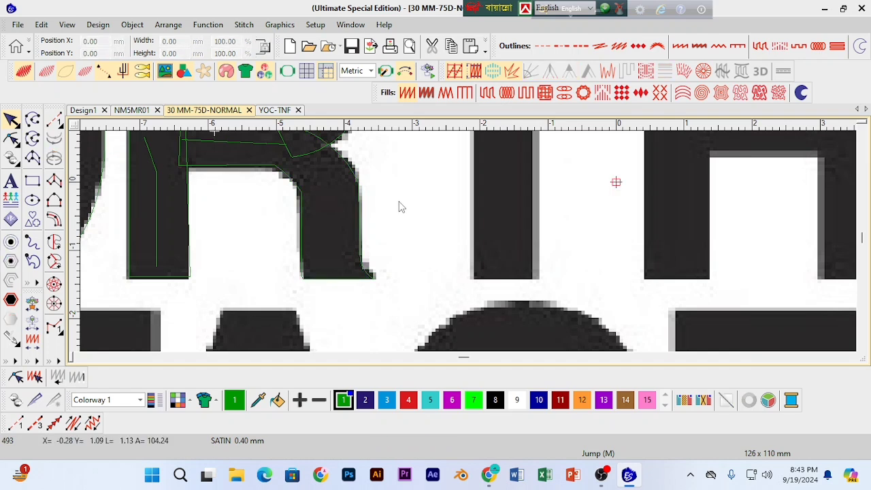
{"action": "key", "text": "0"}
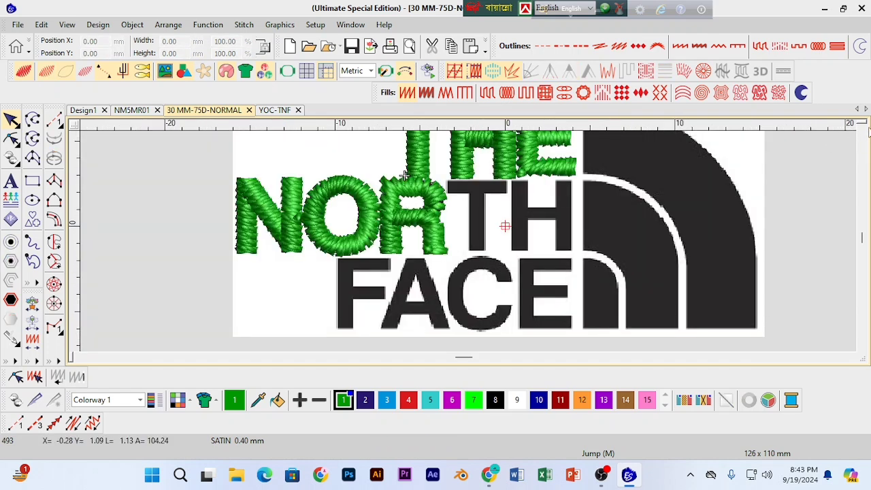
{"action": "left_click", "coordinate": [861, 129]}
{"action": "key", "text": "shift+z"}
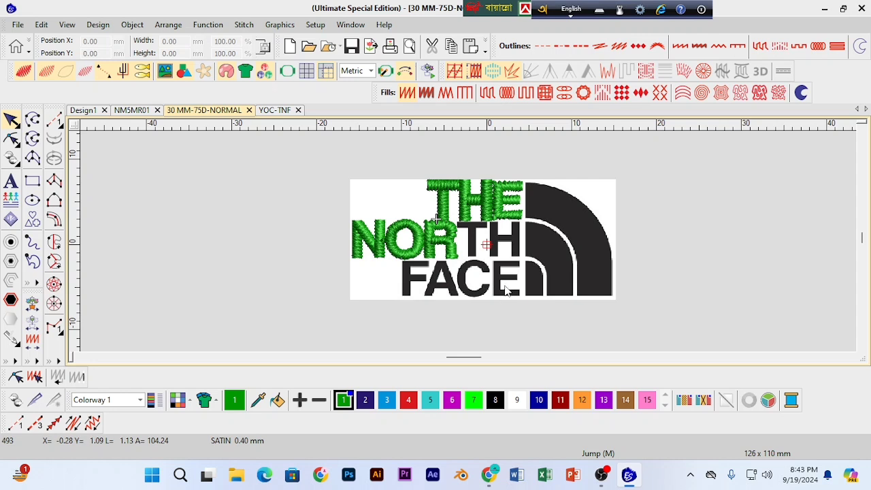
{"action": "left_click", "coordinate": [10, 181]}
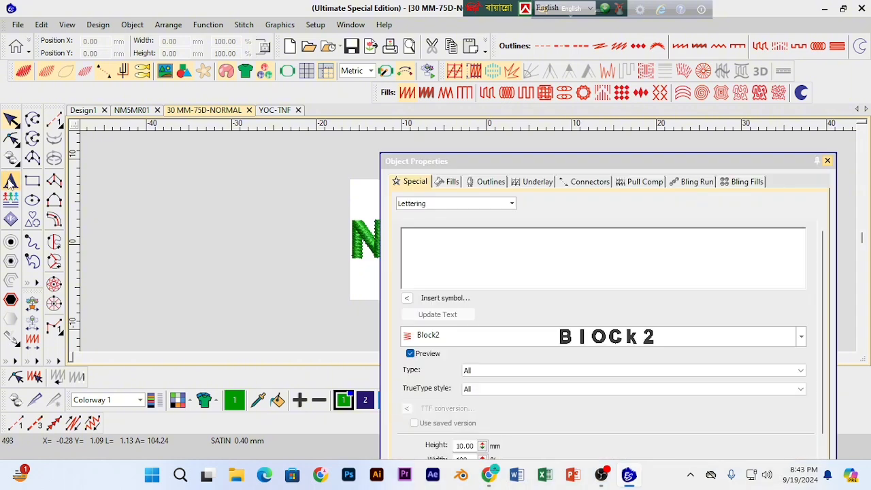
{"action": "left_click", "coordinate": [828, 162]}
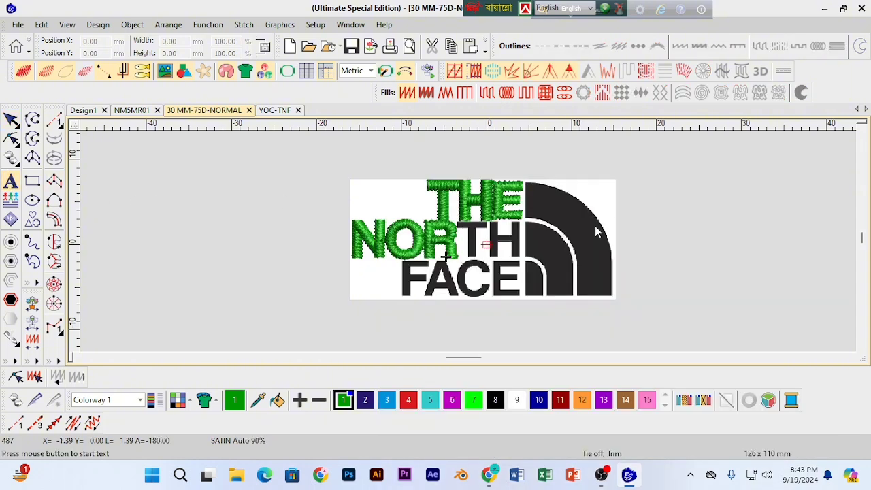
{"action": "scroll", "coordinate": [477, 361], "scroll_direction": "right", "scroll_amount": 6}
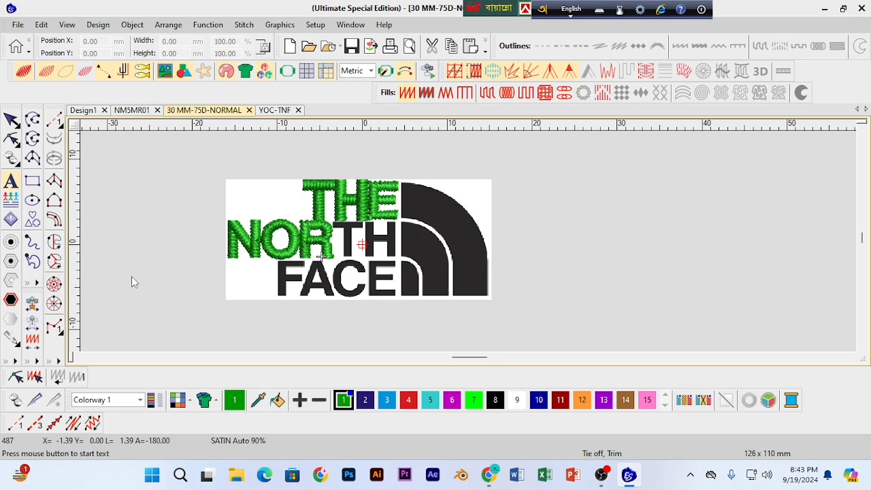
{"action": "left_click", "coordinate": [459, 223]}
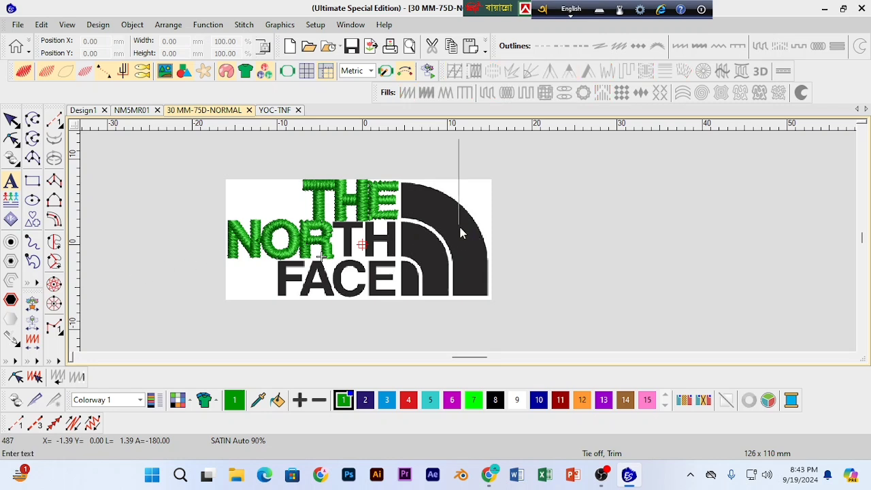
{"action": "key", "text": "Escape"}
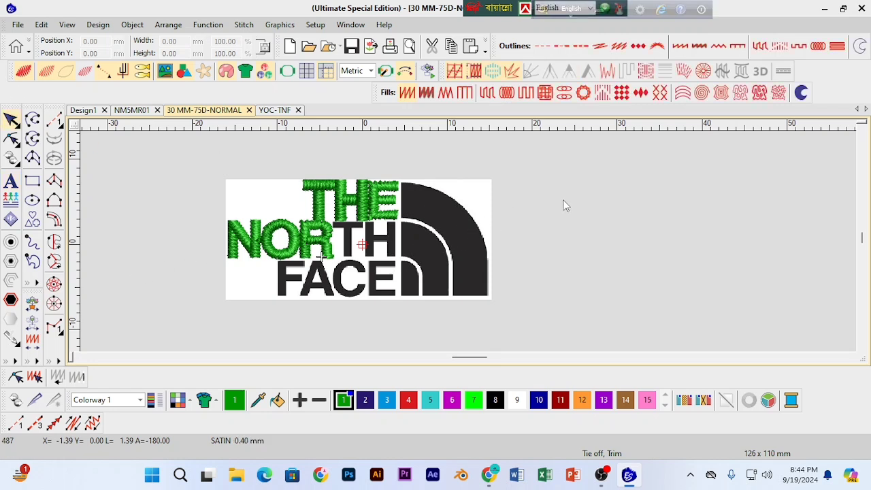
Step: Measure the width of the logo's outermost arc band
{"action": "key", "text": "m"}
{"action": "left_click", "coordinate": [420, 221]}
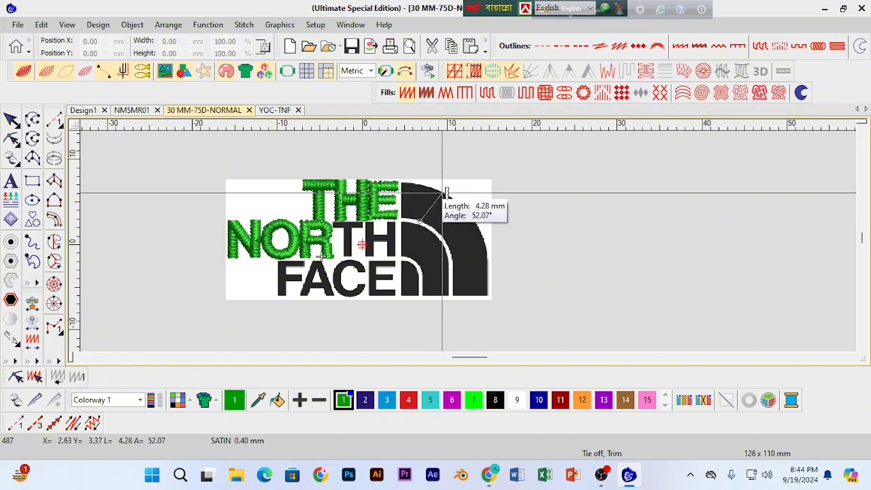
{"action": "key", "text": "Escape"}
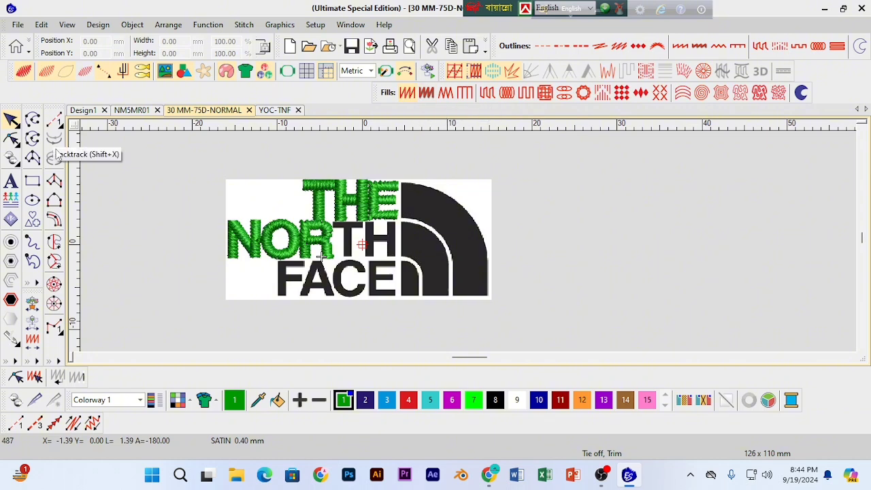
Step: Start a Column A satin object on the logo's outermost arc, placing point pairs at its upper end and midway around the curve
{"action": "left_click", "coordinate": [54, 179]}
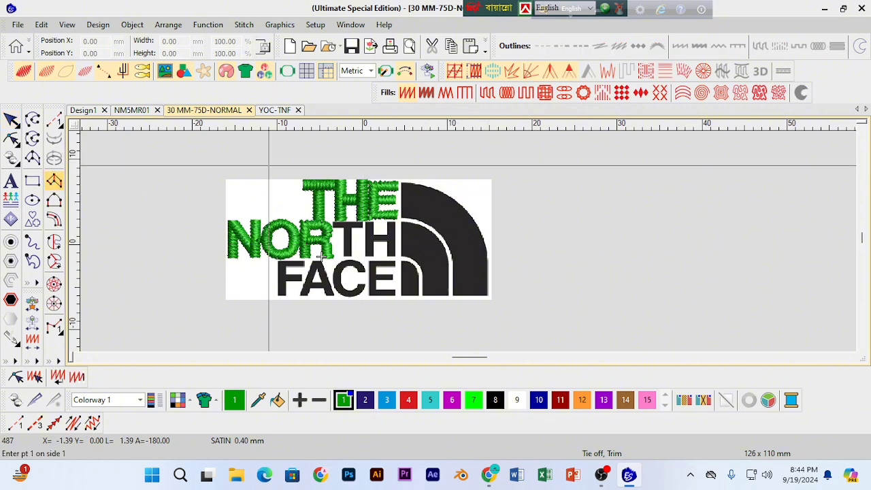
{"action": "key", "text": "z"}
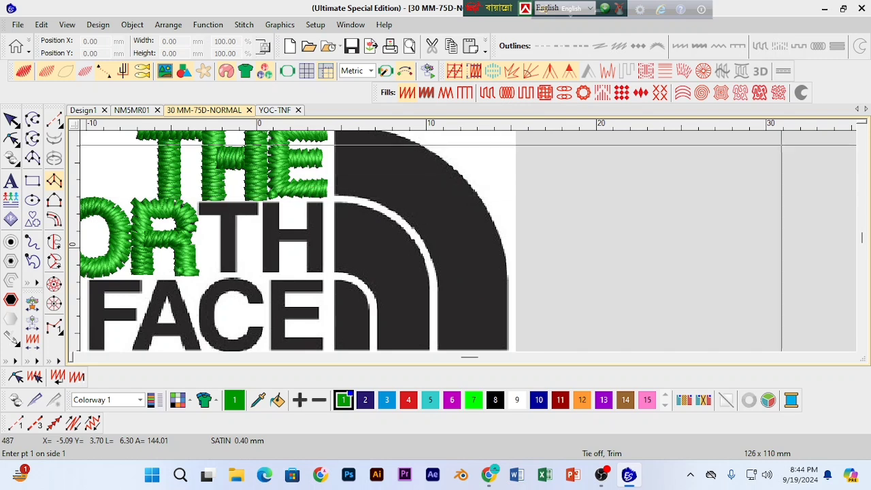
{"action": "left_click", "coordinate": [861, 130]}
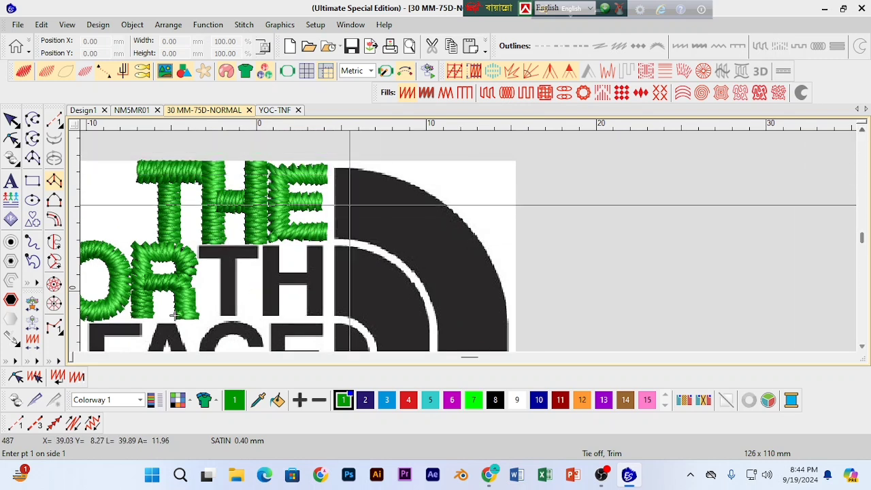
{"action": "left_click", "coordinate": [336, 238]}
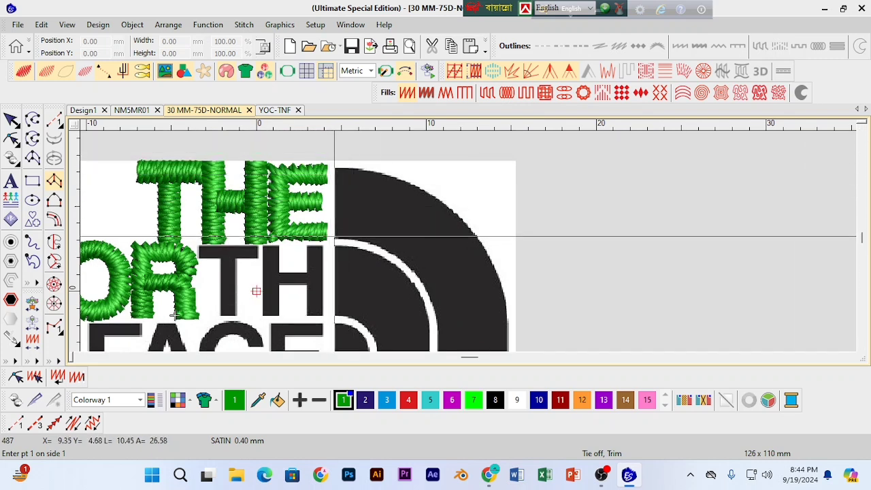
{"action": "left_click", "coordinate": [333, 167]}
{"action": "left_click", "coordinate": [400, 257]}
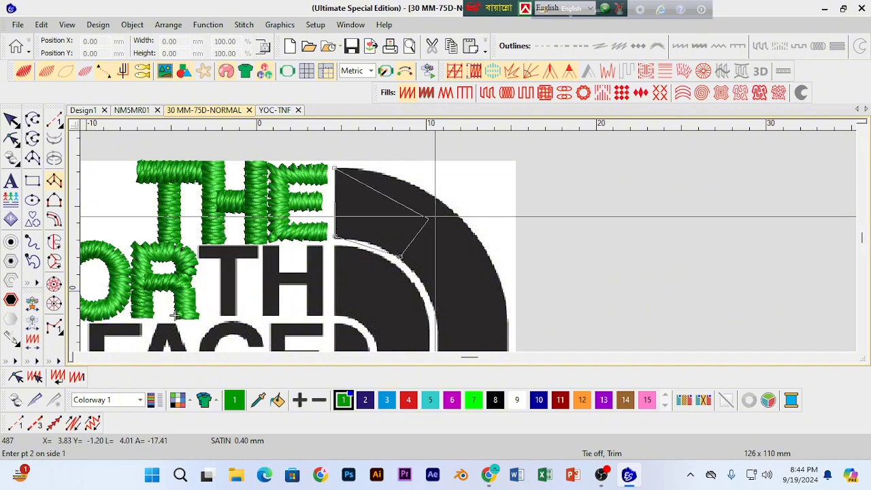
{"action": "left_click", "coordinate": [452, 210]}
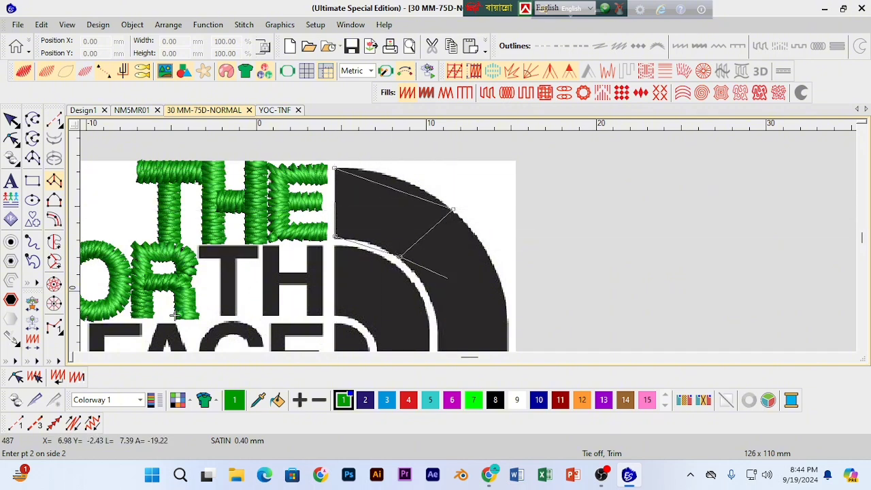
{"action": "left_click", "coordinate": [440, 332]}
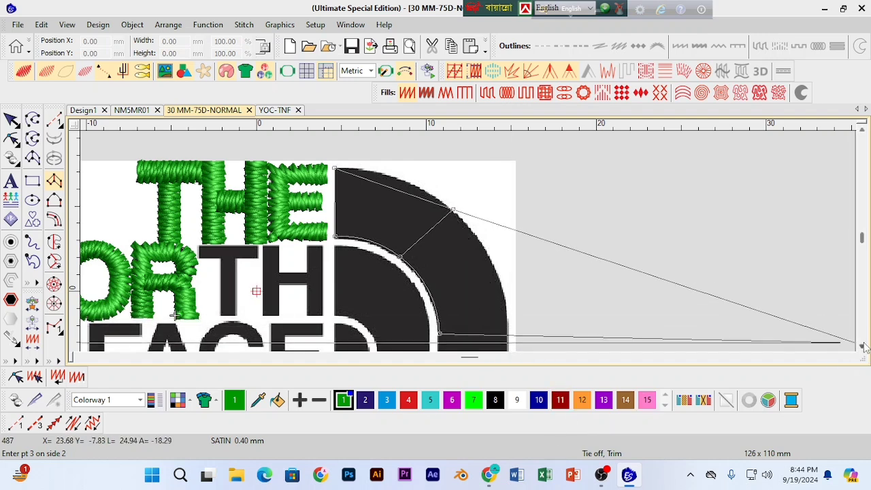
{"action": "left_click", "coordinate": [862, 347]}
{"action": "scroll", "coordinate": [861, 347], "scroll_direction": "down", "scroll_amount": 4}
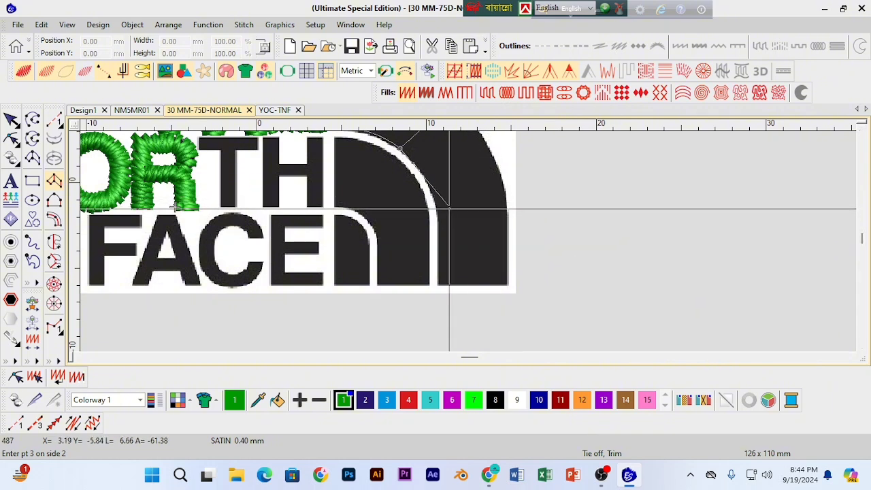
{"action": "left_click", "coordinate": [438, 211]}
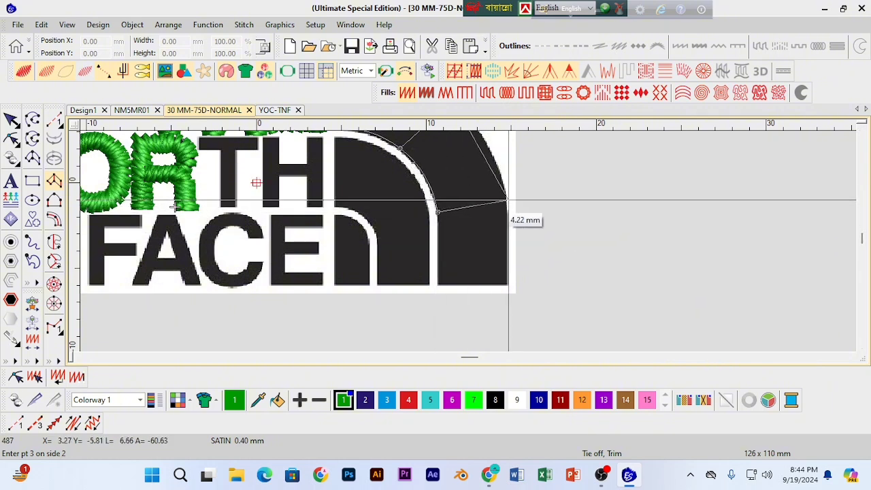
{"action": "left_click", "coordinate": [506, 200]}
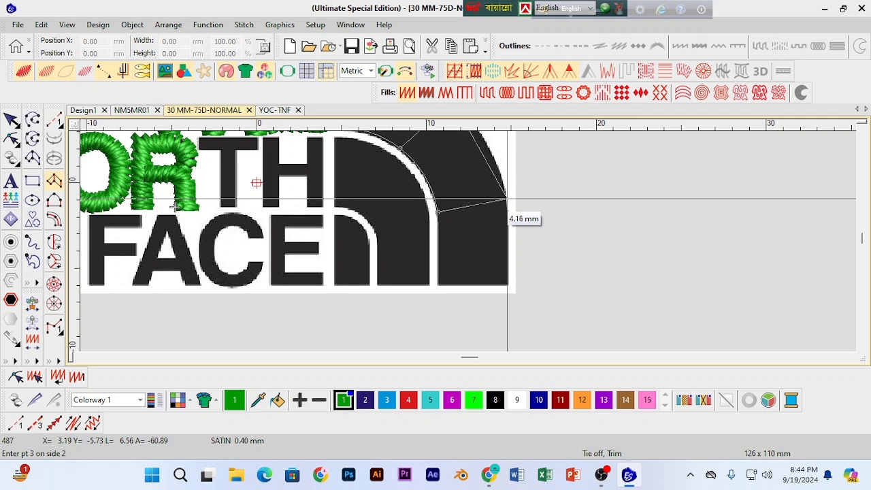
{"action": "left_click", "coordinate": [507, 199]}
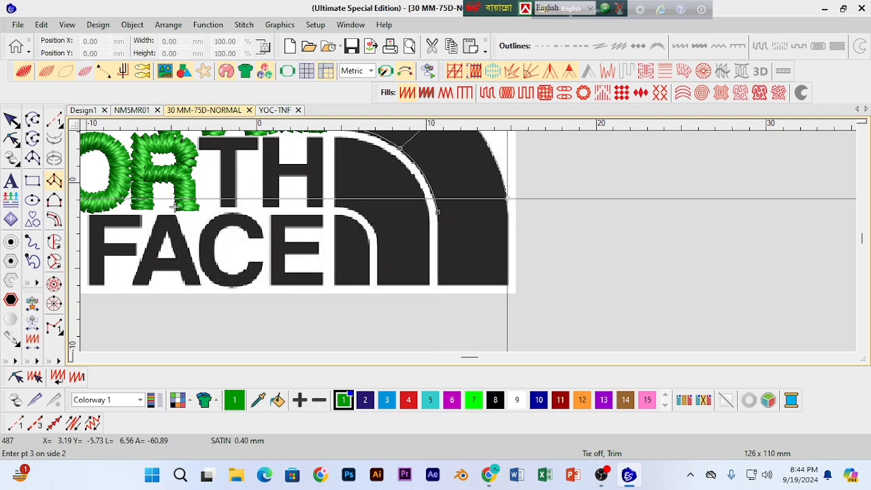
{"action": "left_click", "coordinate": [439, 284]}
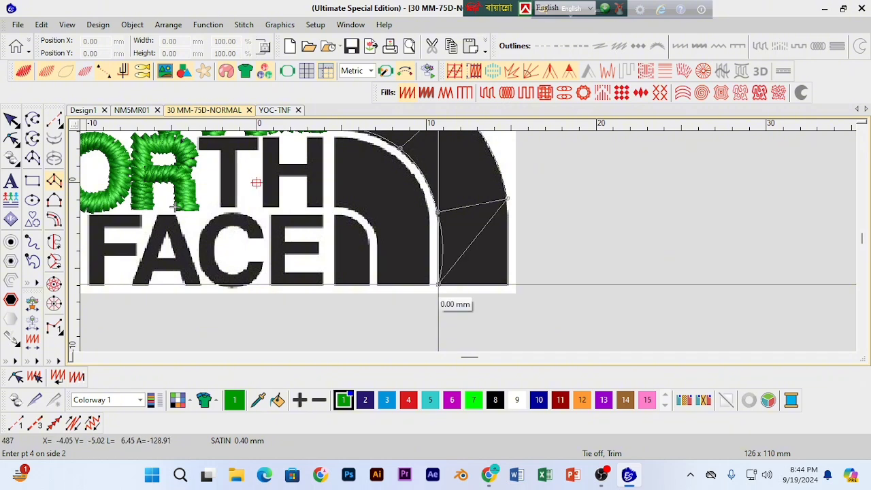
{"action": "key", "text": "BackSpace"}
{"action": "key", "text": "BackSpace"}
{"action": "key", "text": "BackSpace"}
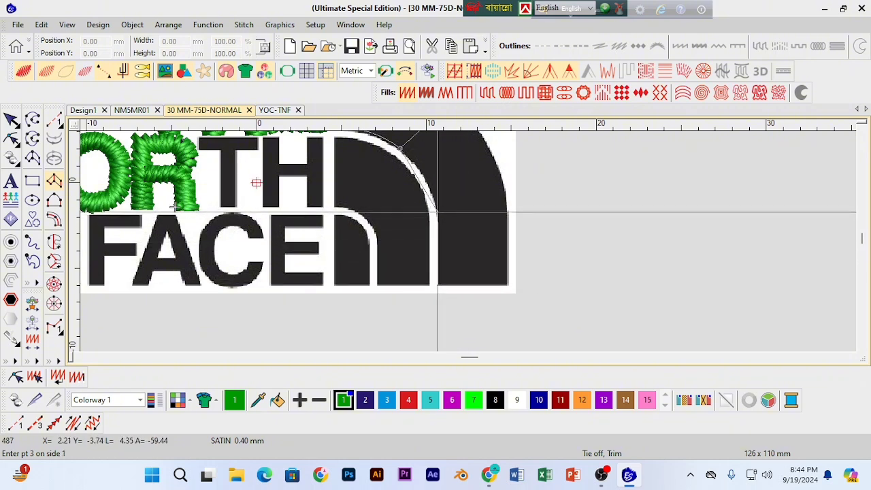
Step: Complete the outermost arc's satin column with a level point pair where the curve straightens and points at its foot
{"action": "left_click", "coordinate": [438, 211]}
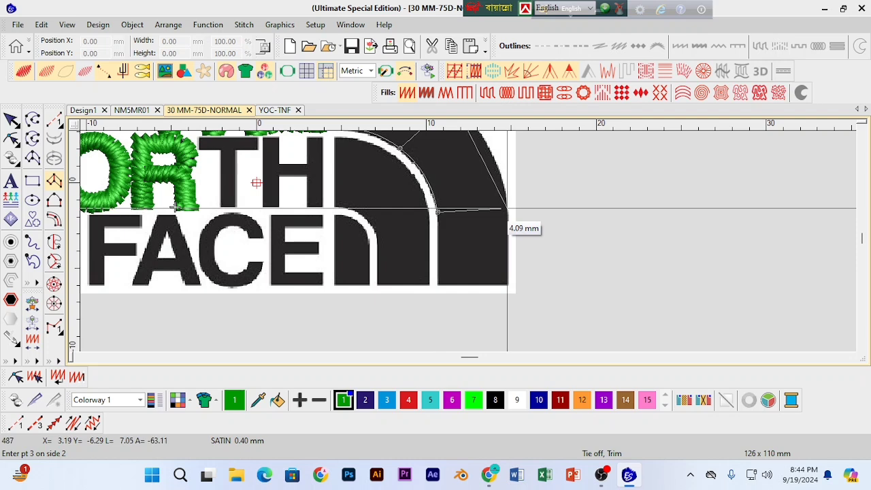
{"action": "left_click", "coordinate": [506, 209]}
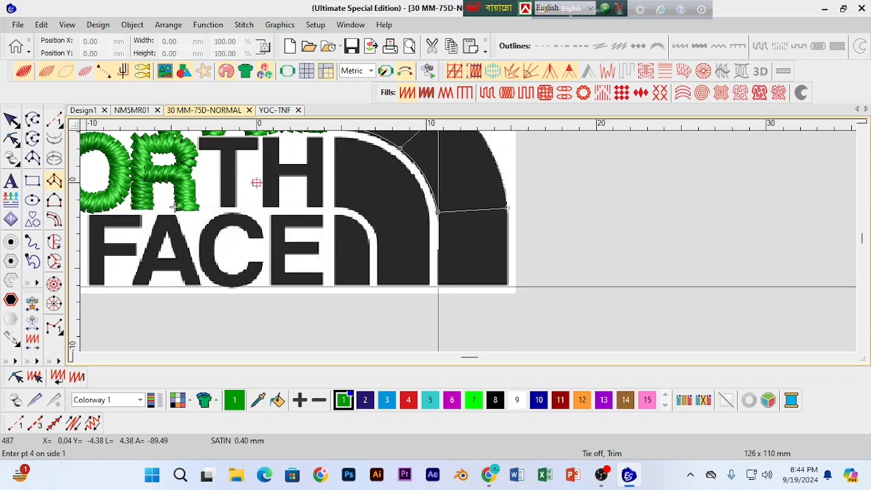
{"action": "left_click", "coordinate": [509, 283]}
{"action": "key", "text": "Return"}
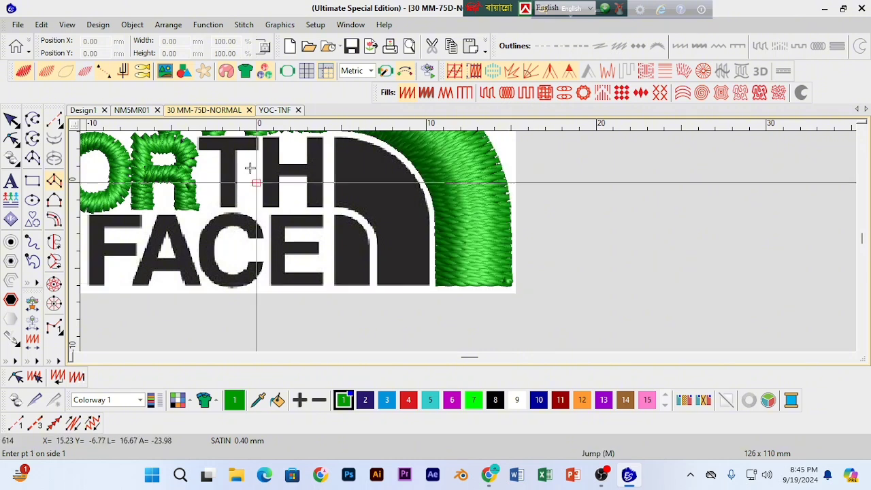
Step: Inspect the digitized outermost arc and measure the width of its satin column across the curve
{"action": "scroll", "coordinate": [249, 167], "scroll_direction": "down", "scroll_amount": 2}
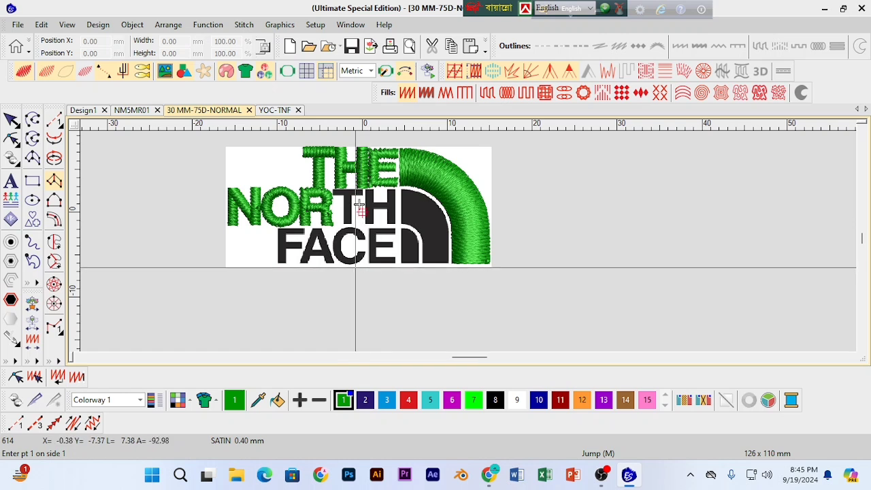
{"action": "left_click", "coordinate": [11, 120]}
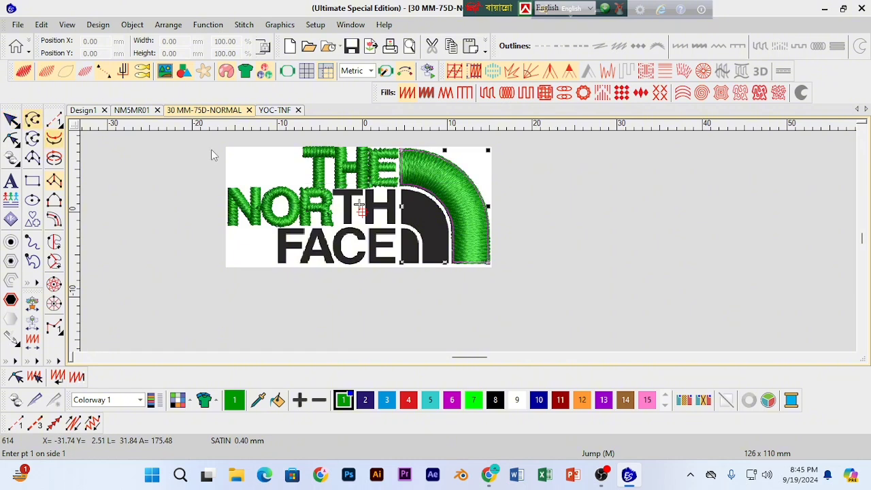
{"action": "left_click", "coordinate": [459, 212]}
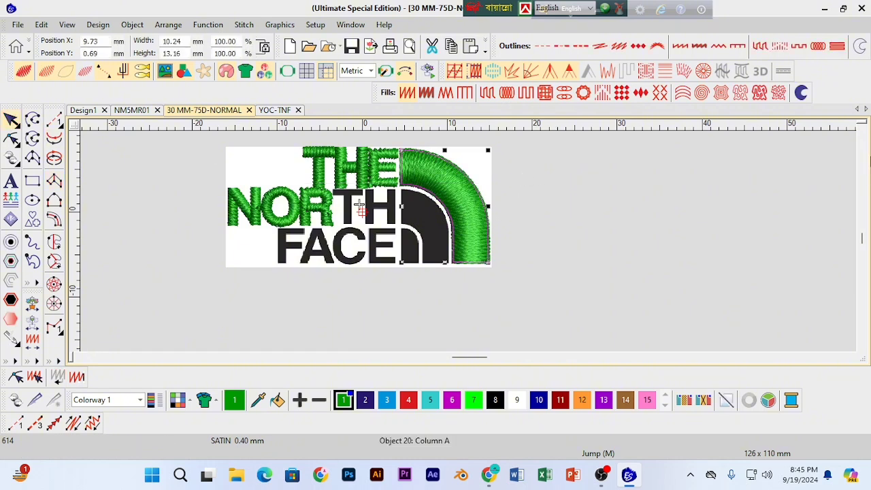
{"action": "left_click", "coordinate": [861, 130]}
{"action": "scroll", "coordinate": [497, 197], "scroll_direction": "up", "scroll_amount": 2}
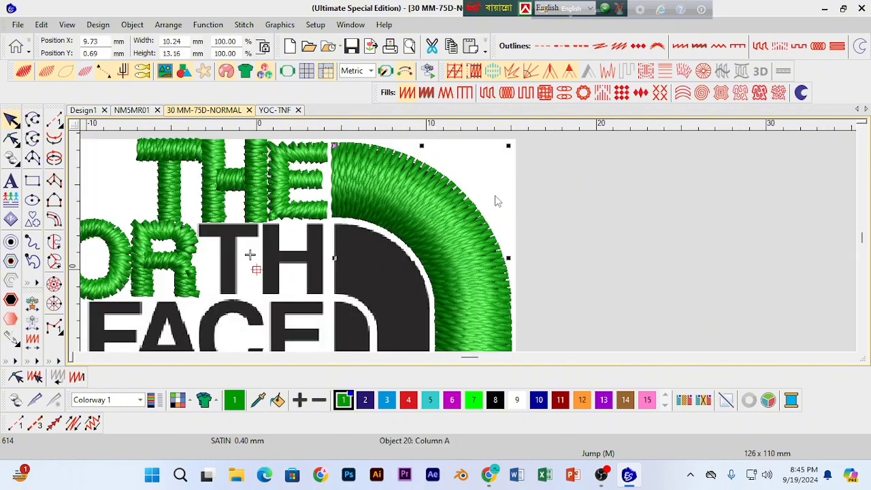
{"action": "scroll", "coordinate": [515, 161], "scroll_direction": "down", "scroll_amount": 2}
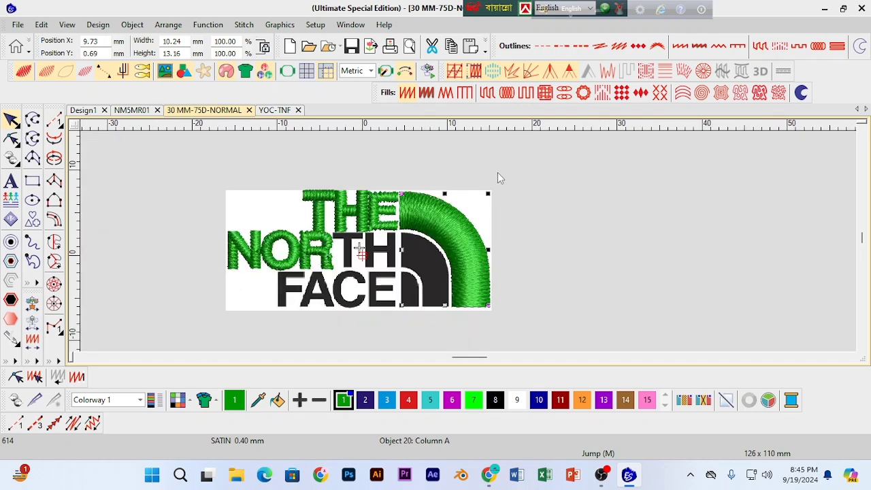
{"action": "key", "text": "m"}
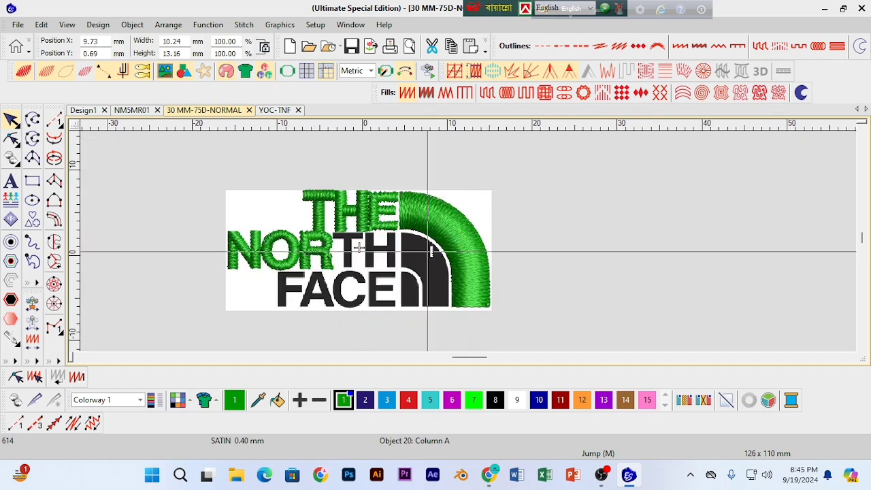
{"action": "left_click", "coordinate": [364, 253]}
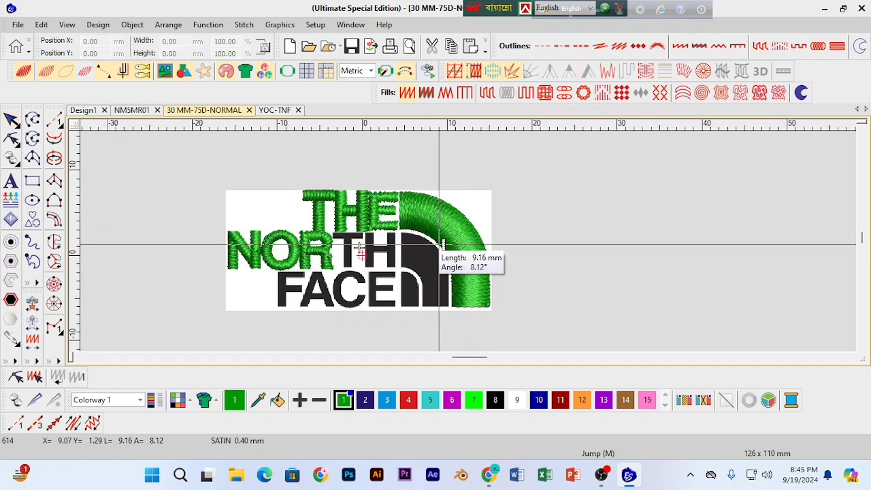
{"action": "left_click", "coordinate": [442, 244]}
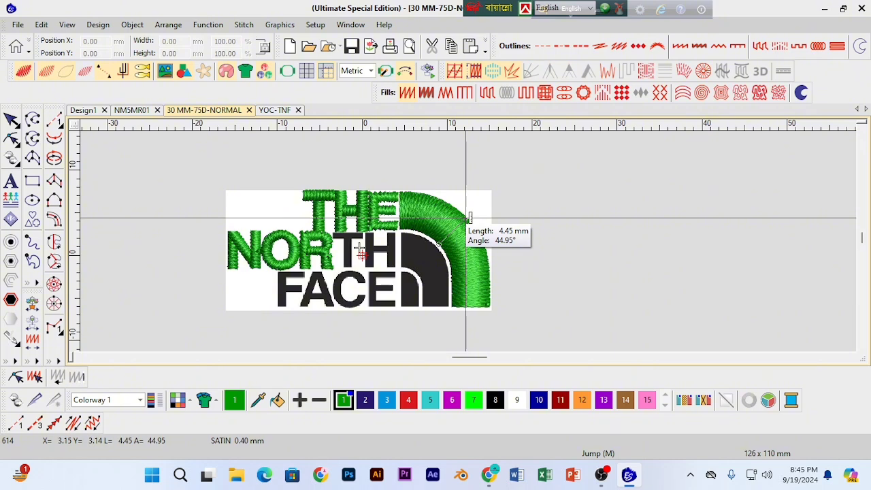
Step: Enlarge the outermost arc proportionally about its centre to about 18.1 mm wide and 23.2 mm high
{"action": "left_click", "coordinate": [11, 121]}
{"action": "left_click", "coordinate": [465, 253]}
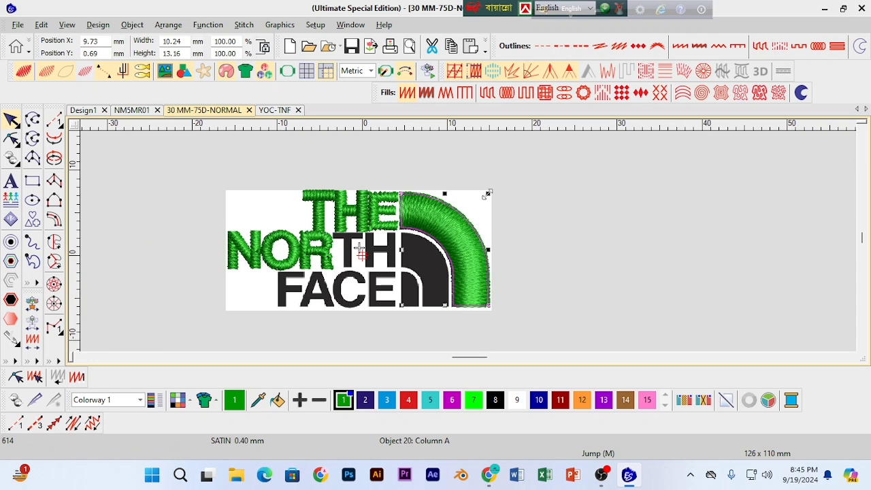
{"action": "left_click_drag", "start_coordinate": [487, 196], "coordinate": [542, 170]}
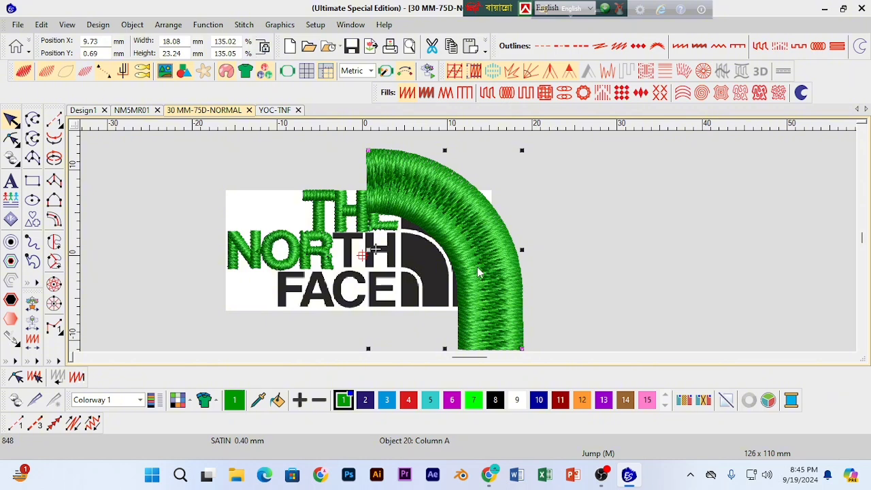
Step: Turn off Auto split for the enlarged arc's satin fill in its object properties
{"action": "double_click", "coordinate": [445, 175]}
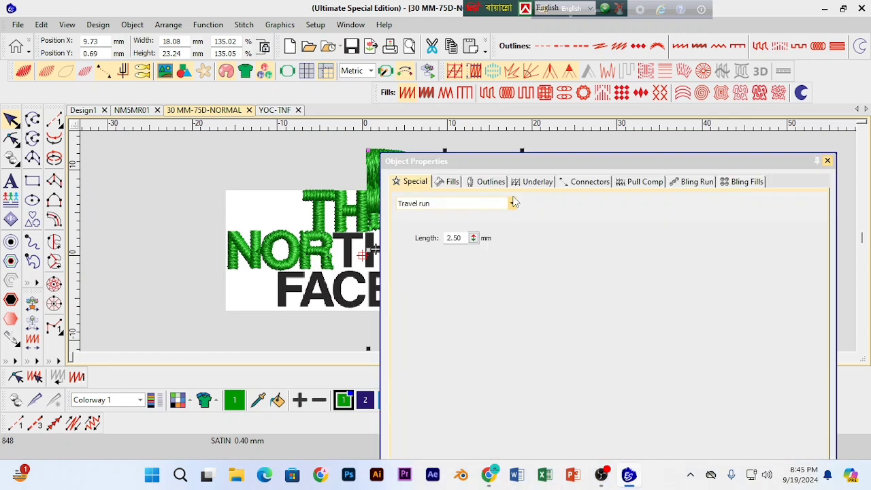
{"action": "left_click_drag", "start_coordinate": [517, 163], "coordinate": [687, 164]}
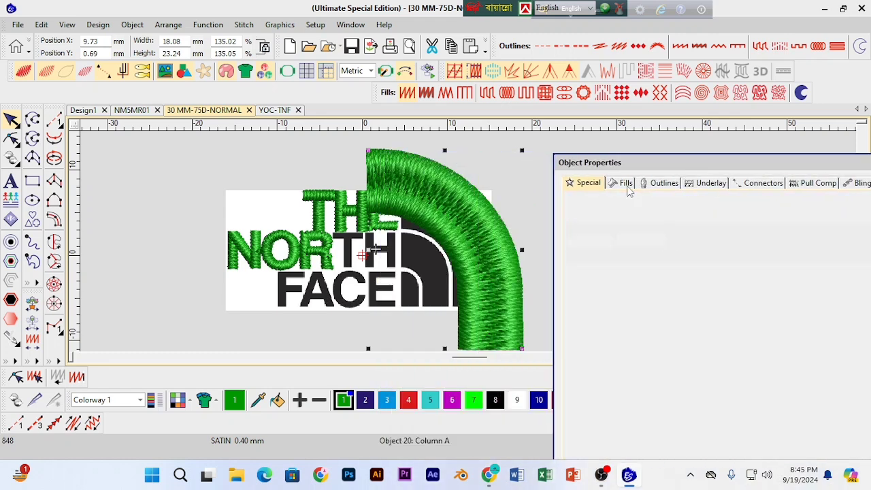
{"action": "left_click", "coordinate": [626, 184]}
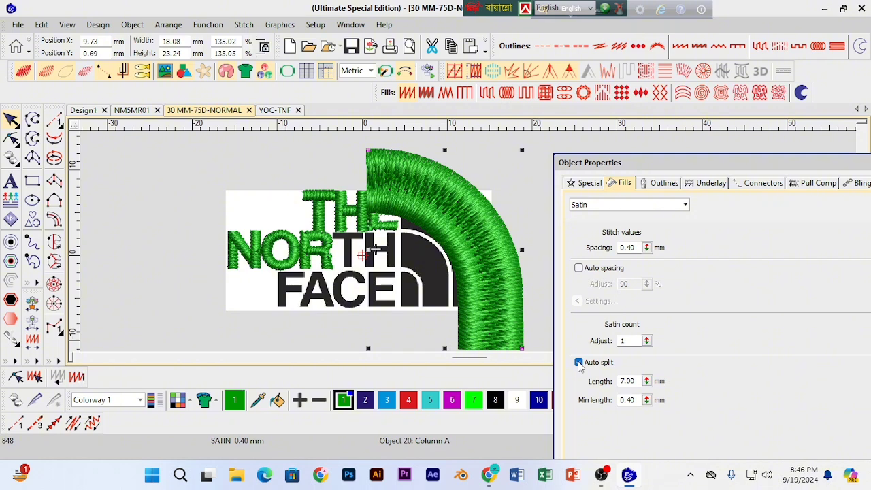
{"action": "left_click", "coordinate": [579, 362]}
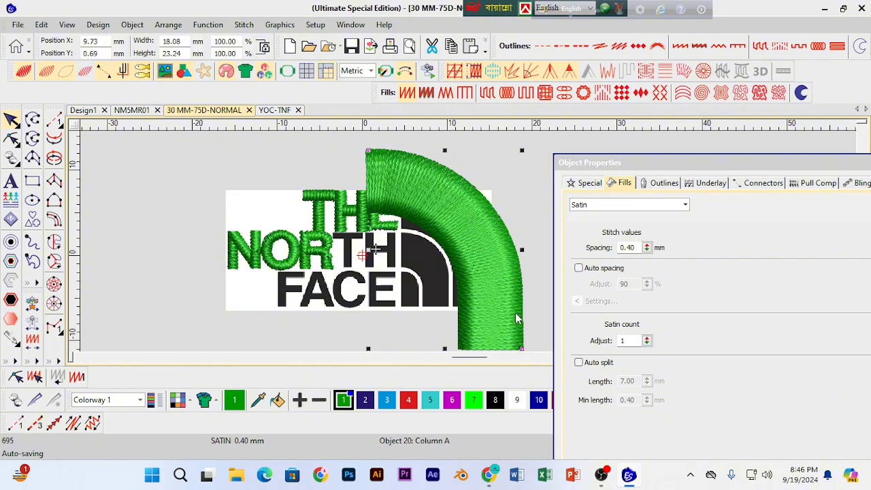
Step: Compare the arc's satin stitching by enabling Auto split again and disabling it once more
{"action": "left_click", "coordinate": [579, 363]}
{"action": "left_click", "coordinate": [578, 364]}
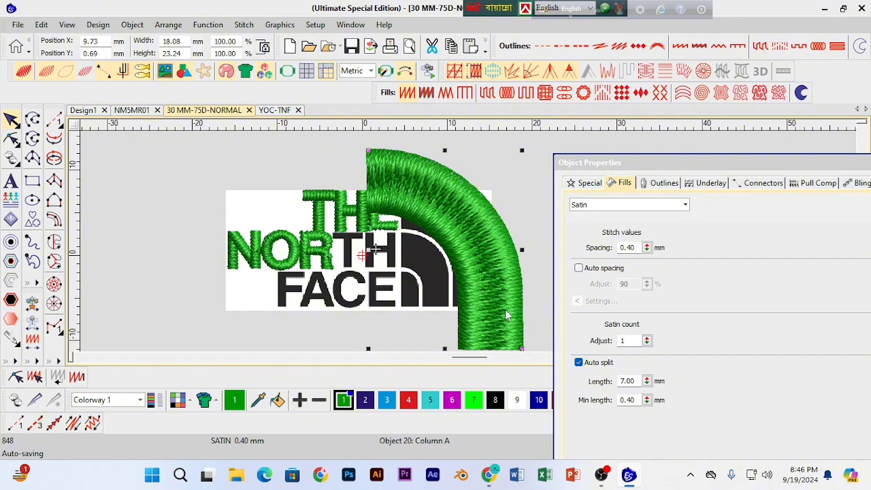
{"action": "left_click", "coordinate": [579, 362]}
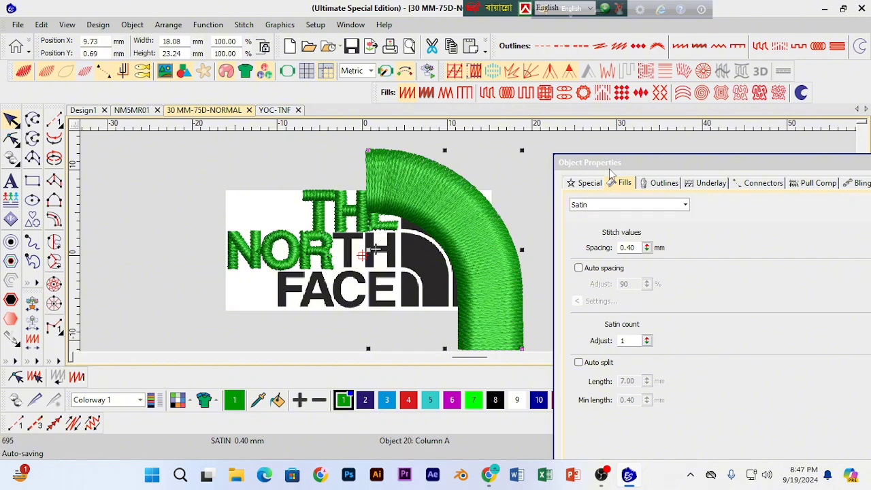
Step: Set the enlarged arc's fill type to Tatami
{"action": "left_click_drag", "start_coordinate": [614, 166], "coordinate": [590, 166]}
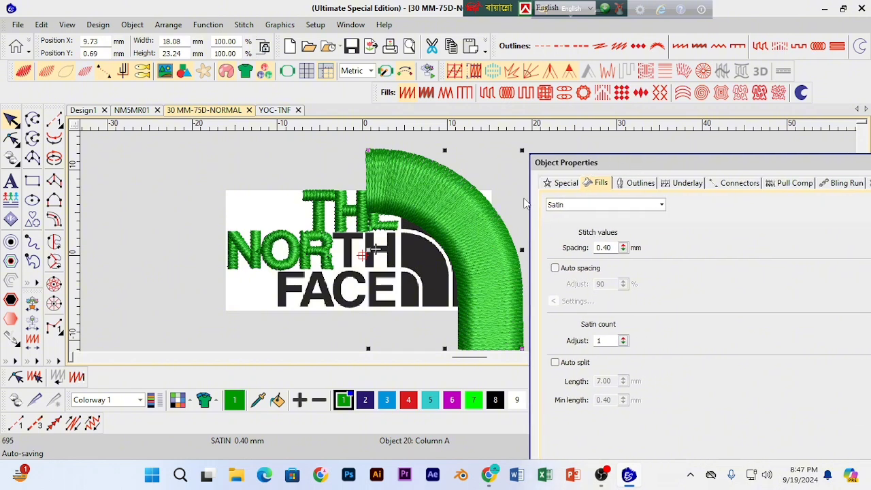
{"action": "left_click", "coordinate": [583, 206]}
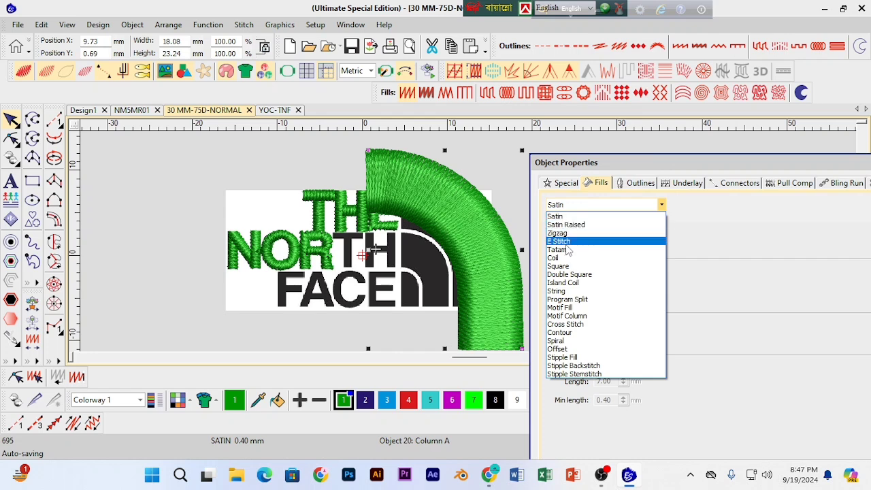
{"action": "left_click", "coordinate": [564, 250]}
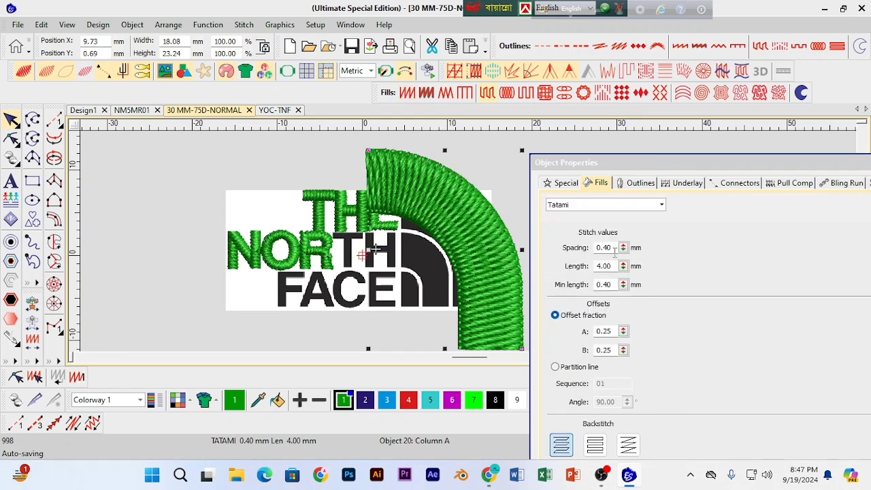
Step: Set the enlarged arc's Tatami spacing to 0.53 mm and close its object properties
{"action": "left_click_drag", "start_coordinate": [623, 250], "coordinate": [563, 283]}
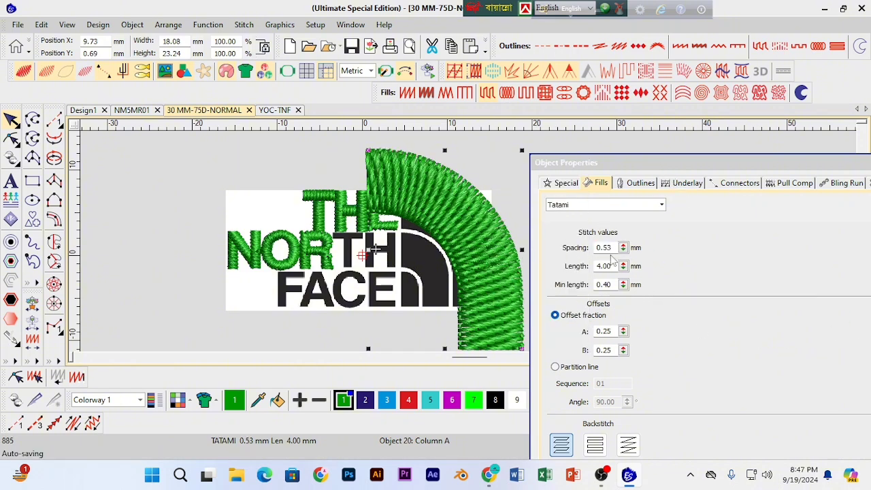
{"action": "double_click", "coordinate": [623, 162]}
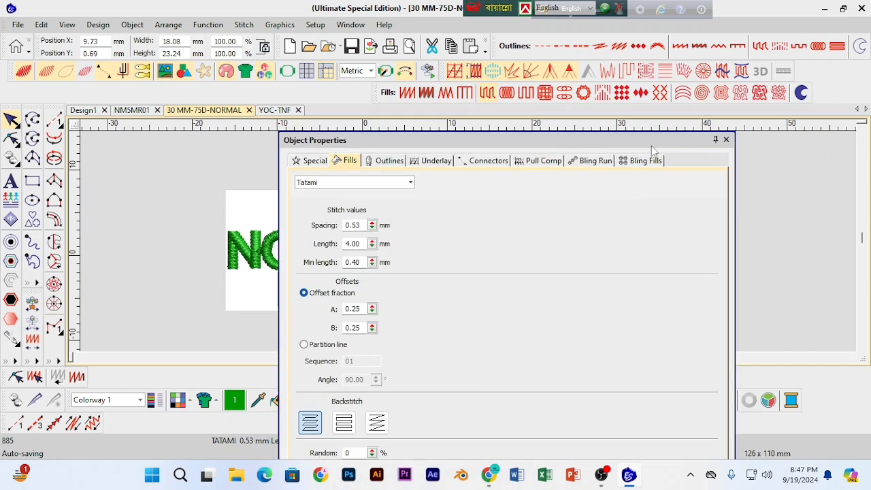
{"action": "left_click", "coordinate": [725, 140]}
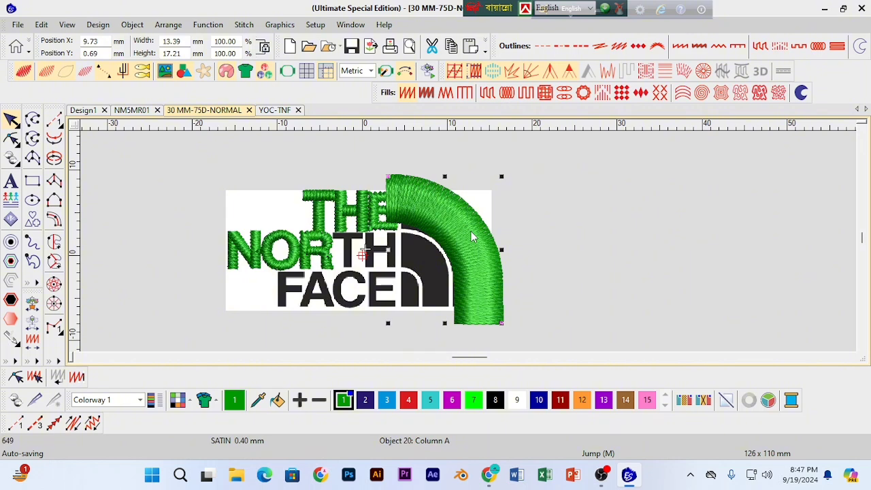
Step: Undo the trial enlargement and fill changes until the outermost arc is back to its 10.24 by 13.16 mm satin column
{"action": "key", "text": "Delete"}
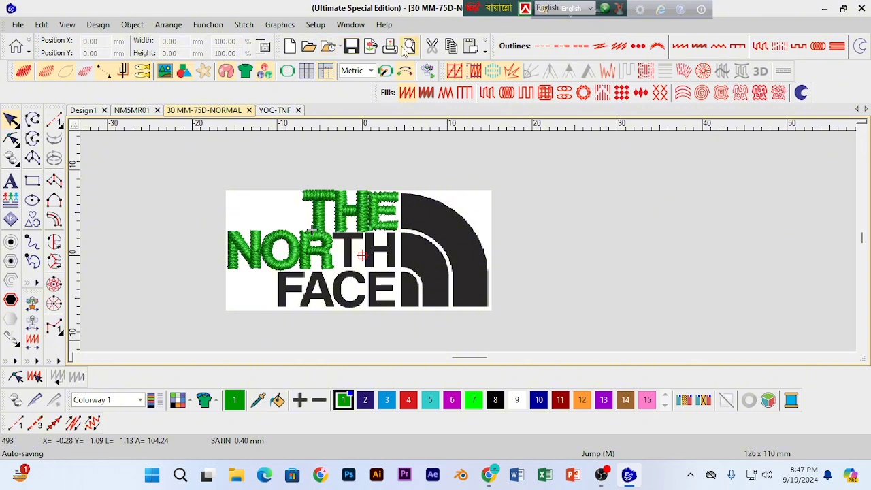
{"action": "left_click", "coordinate": [485, 49]}
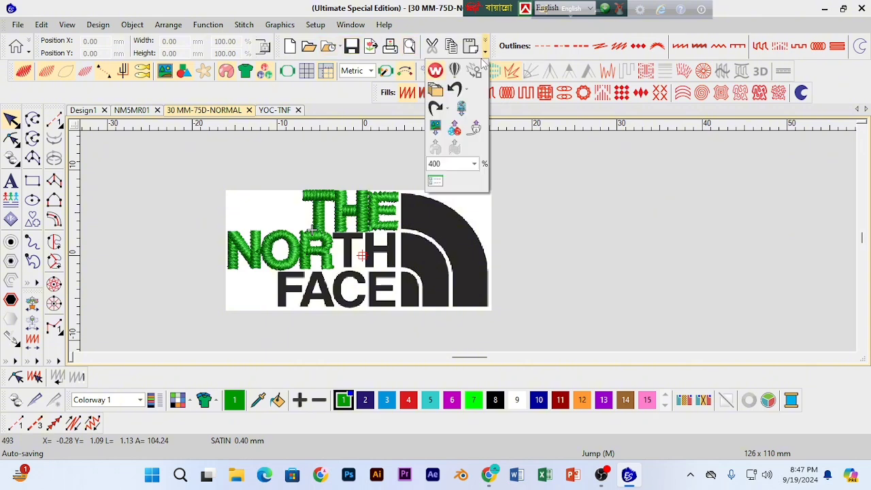
{"action": "left_click", "coordinate": [454, 89]}
{"action": "left_click", "coordinate": [485, 49]}
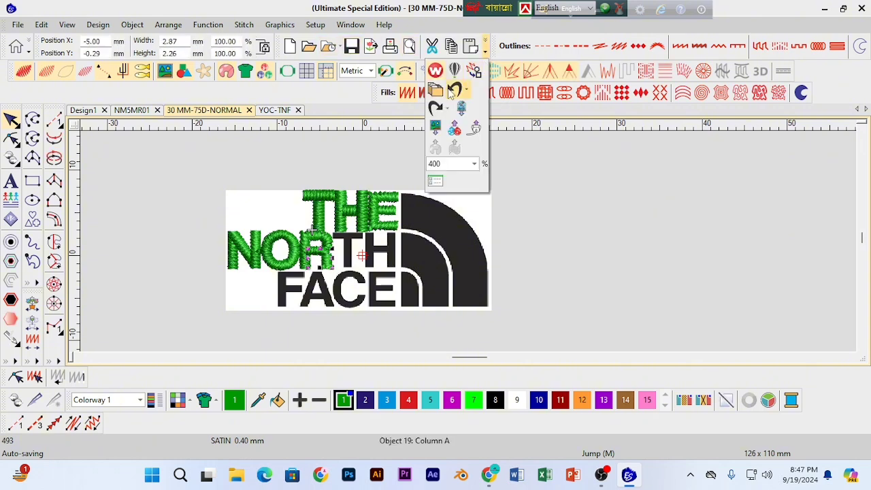
{"action": "left_click", "coordinate": [454, 90]}
{"action": "left_click", "coordinate": [485, 49]}
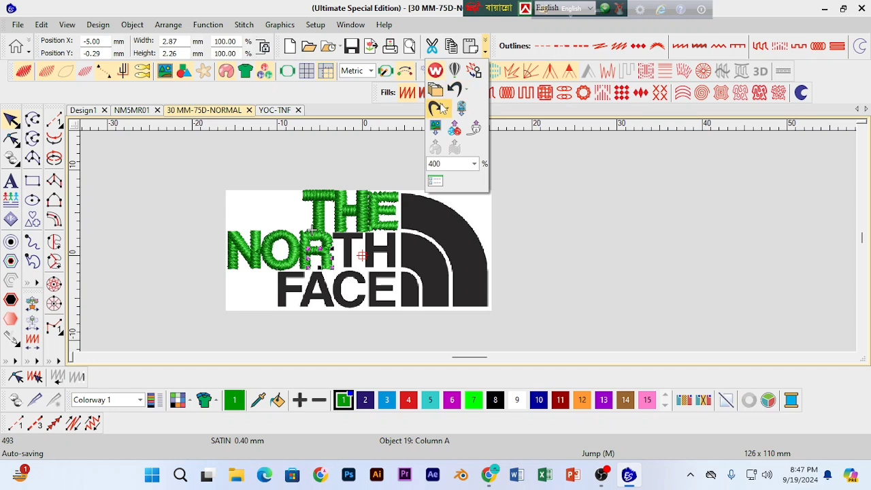
{"action": "left_click", "coordinate": [441, 108]}
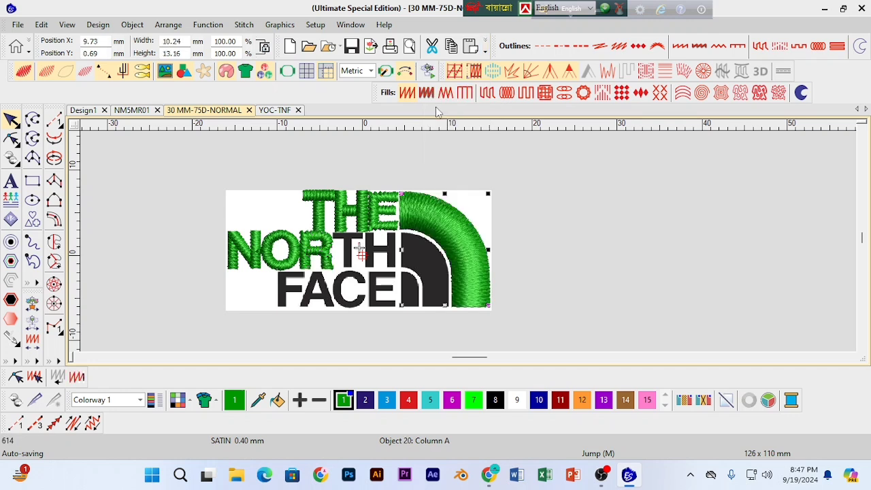
Step: Try bordering the outermost arc with one Satin Column C offset at 0.00 mm spacing using Simple Offsets, and undo it
{"action": "left_click", "coordinate": [509, 296]}
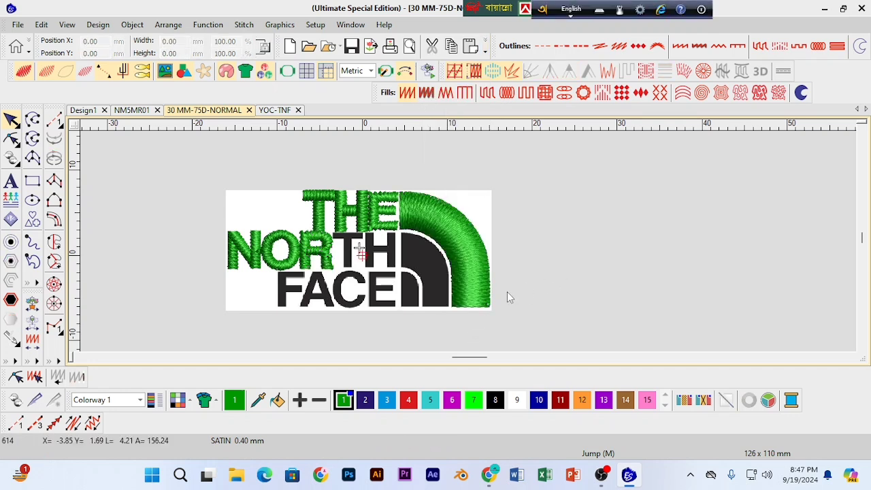
{"action": "left_click", "coordinate": [473, 255]}
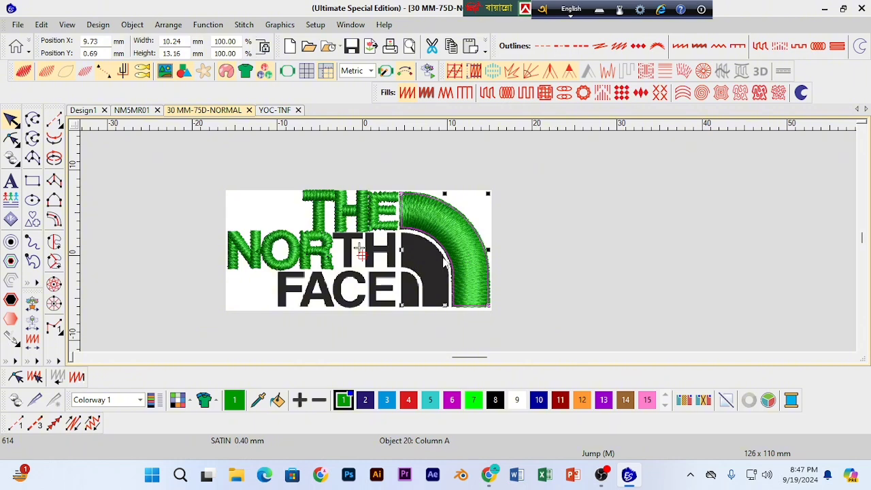
{"action": "left_click", "coordinate": [11, 243]}
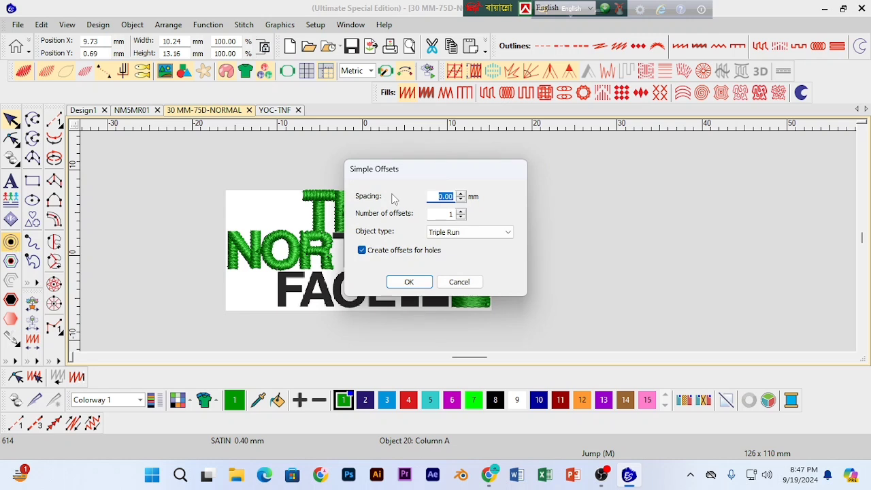
{"action": "left_click_drag", "start_coordinate": [406, 176], "coordinate": [633, 197]}
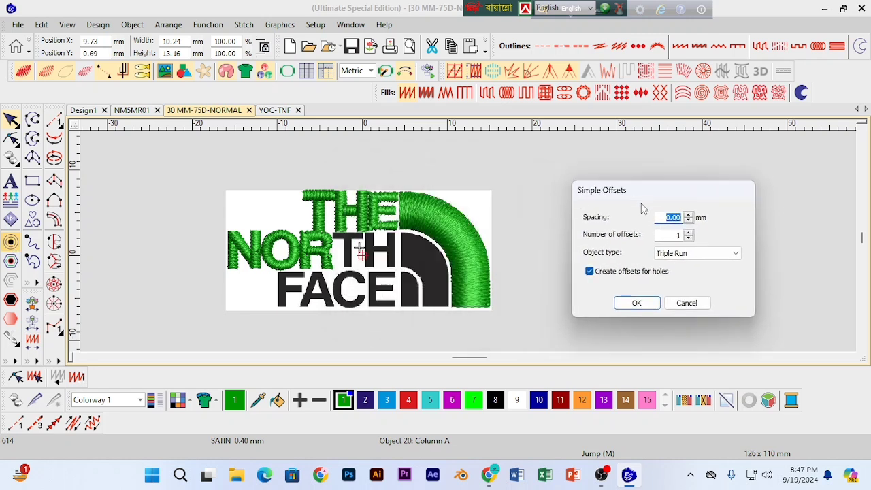
{"action": "left_click", "coordinate": [708, 253]}
{"action": "left_click", "coordinate": [680, 280]}
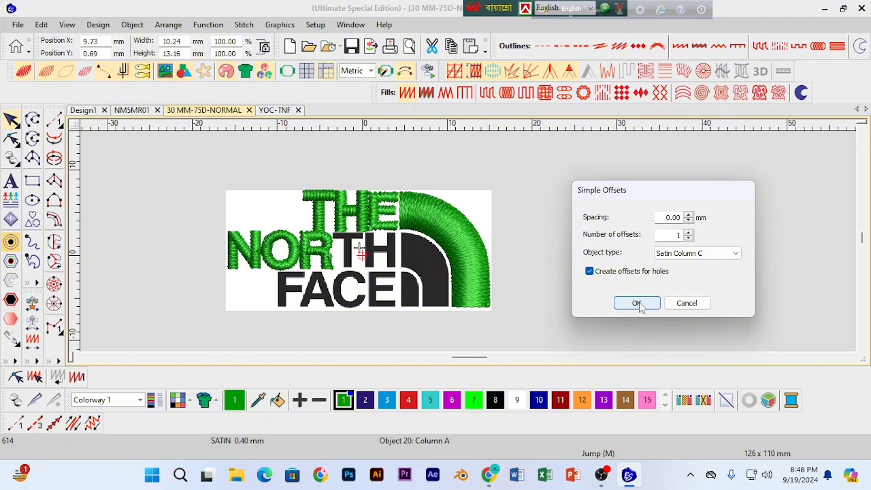
{"action": "left_click", "coordinate": [637, 303]}
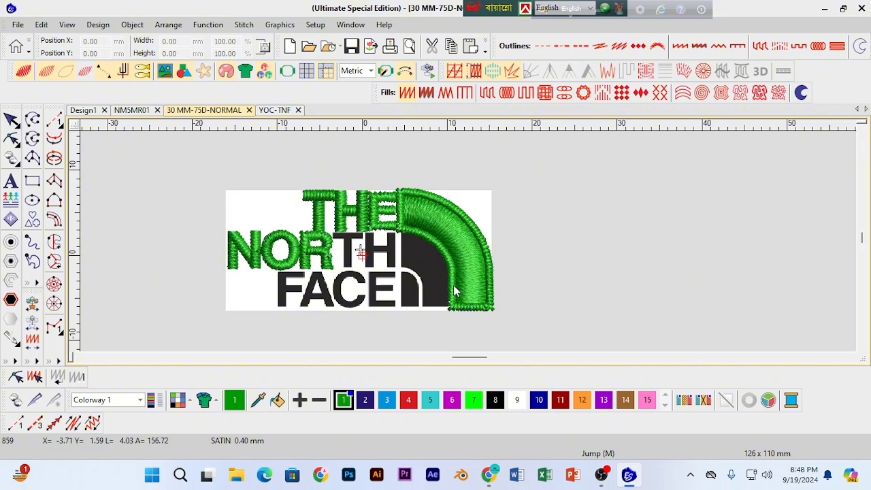
{"action": "key", "text": "ctrl+z"}
{"action": "scroll", "coordinate": [452, 286], "scroll_direction": "up", "scroll_amount": 1}
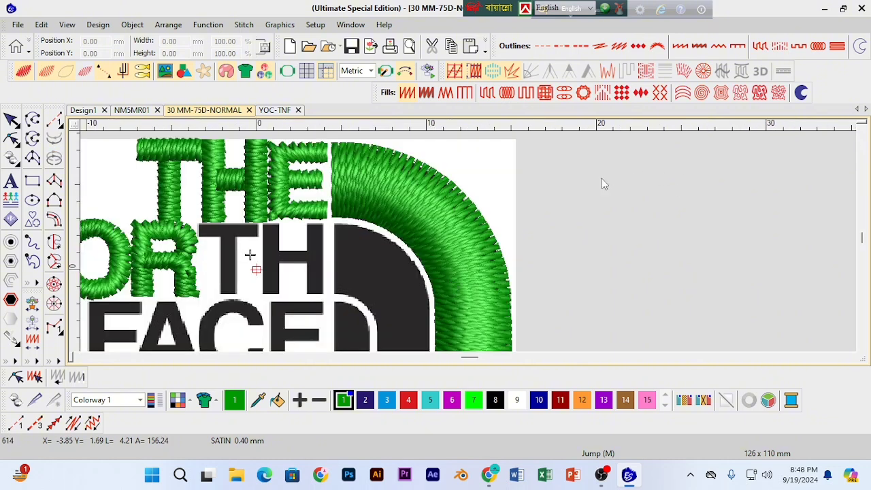
{"action": "key", "text": "s"}
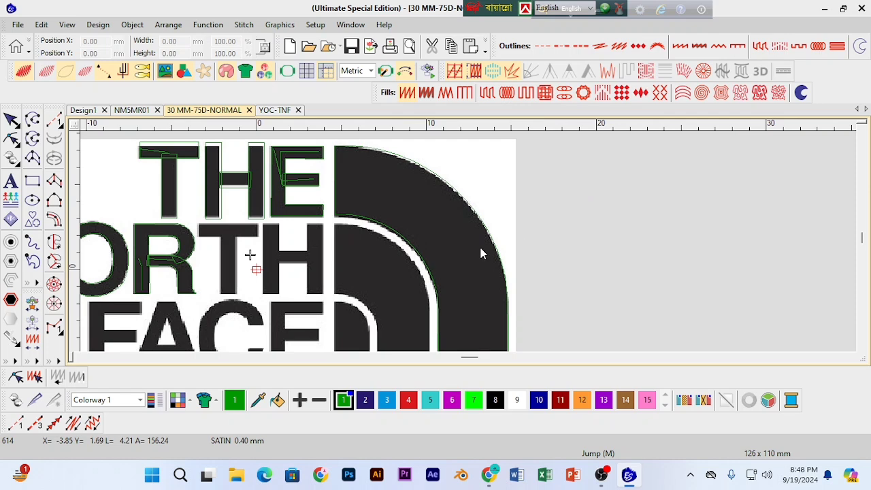
{"action": "key", "text": "d"}
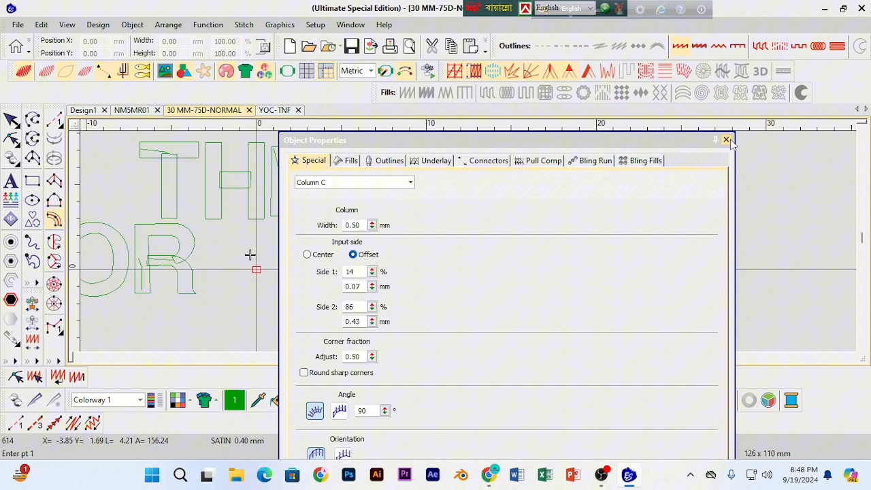
{"action": "left_click", "coordinate": [718, 138]}
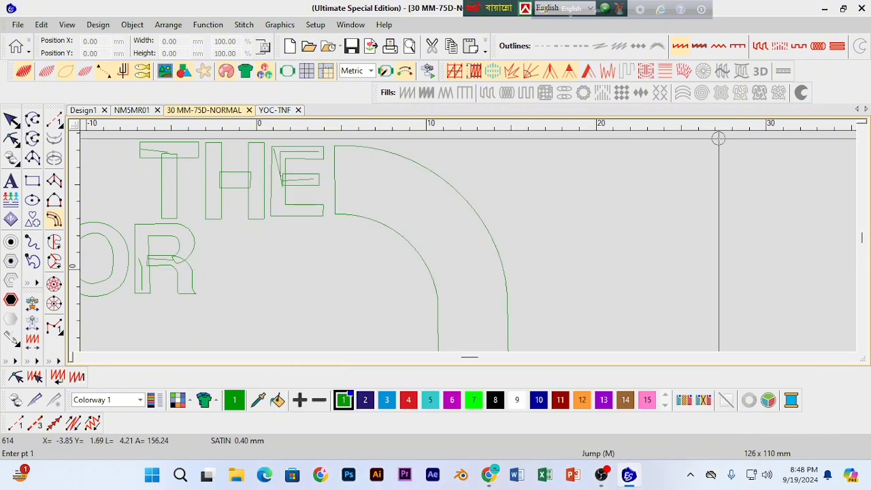
{"action": "left_click", "coordinate": [334, 145]}
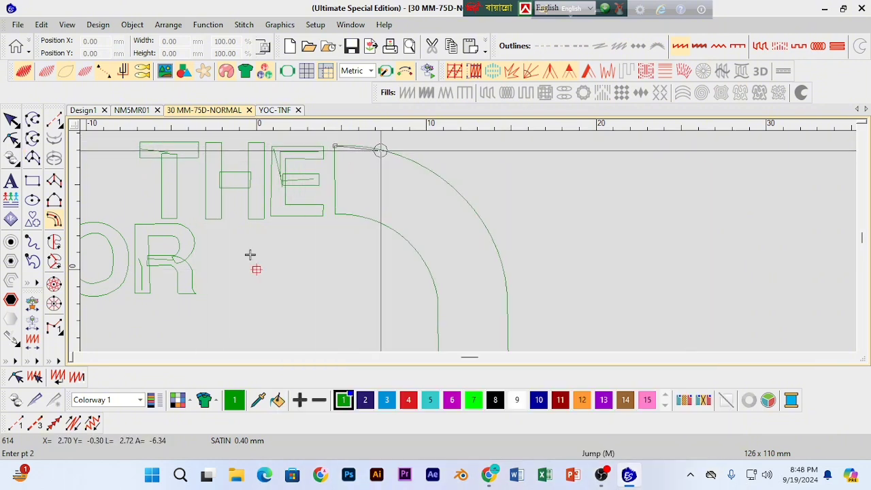
{"action": "left_click", "coordinate": [427, 169]}
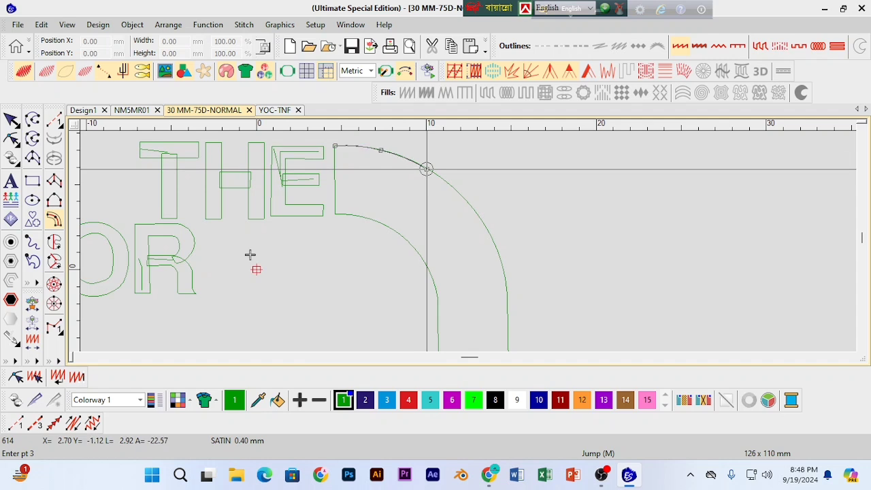
{"action": "left_click", "coordinate": [477, 212]}
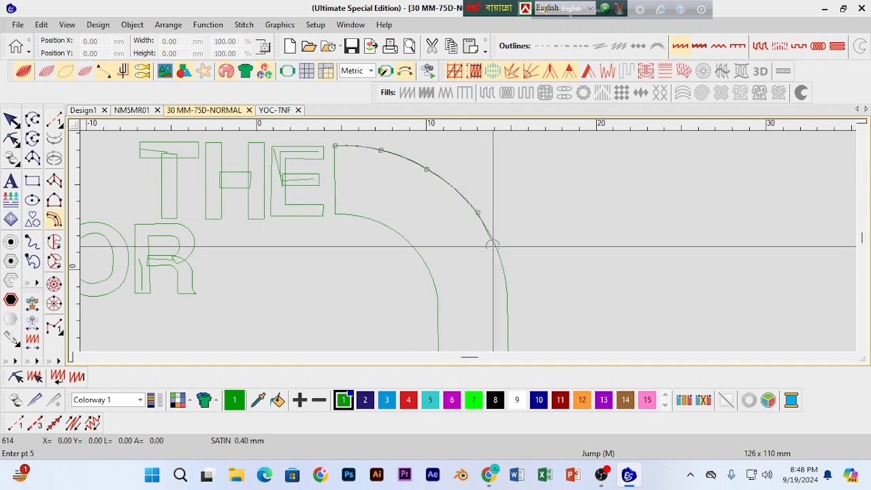
{"action": "key", "text": "BackSpace"}
{"action": "key", "text": "BackSpace"}
{"action": "key", "text": "BackSpace"}
{"action": "key", "text": "BackSpace"}
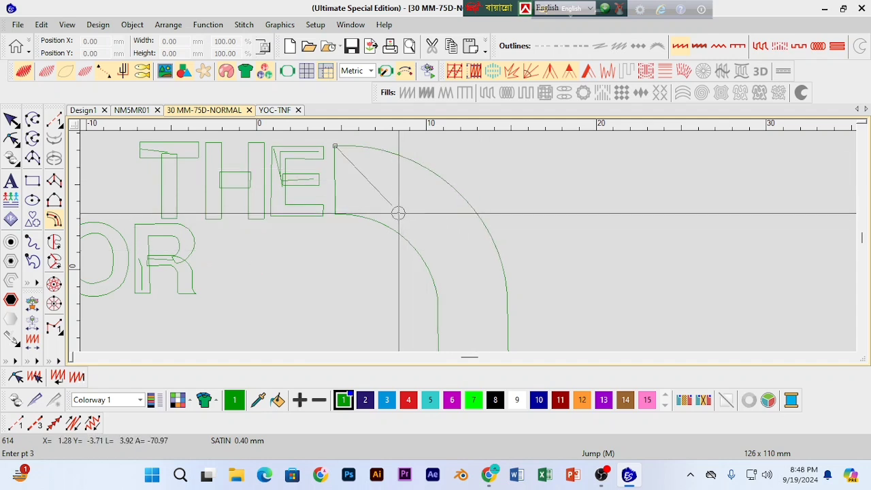
{"action": "key", "text": "t"}
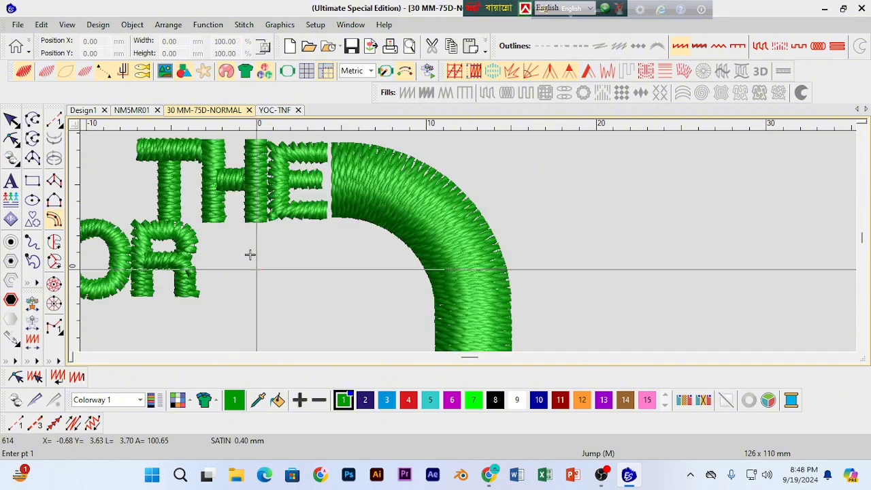
{"action": "key", "text": "Escape"}
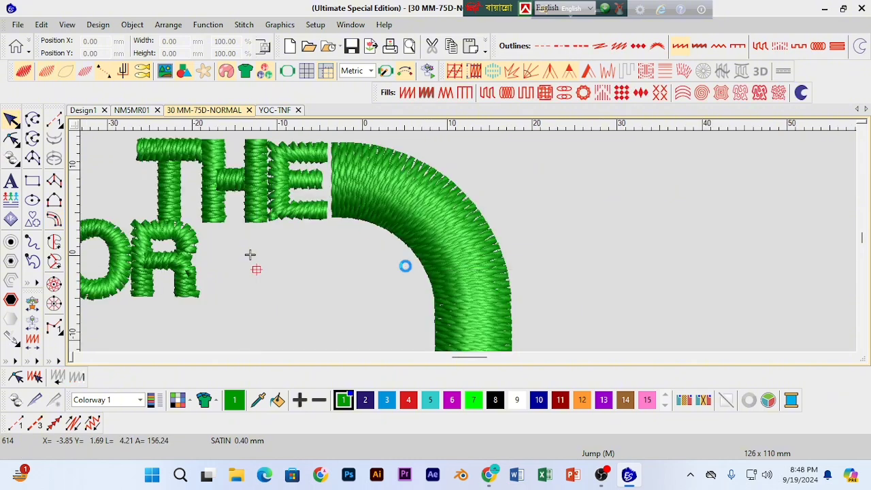
Step: Border the outermost arc using Simple Offsets with 0.00 mm spacing, one offset, Satin Column C type and offsets for holes
{"action": "key", "text": "shift+z"}
{"action": "left_click", "coordinate": [437, 252]}
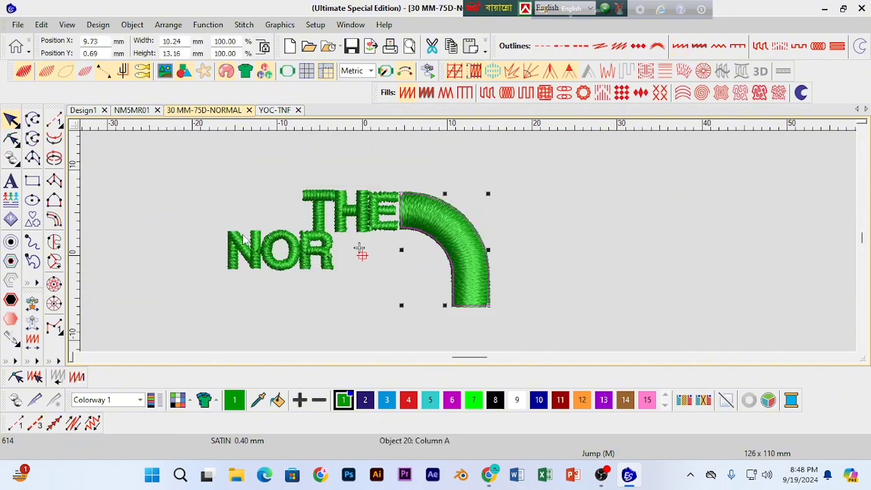
{"action": "left_click", "coordinate": [11, 241]}
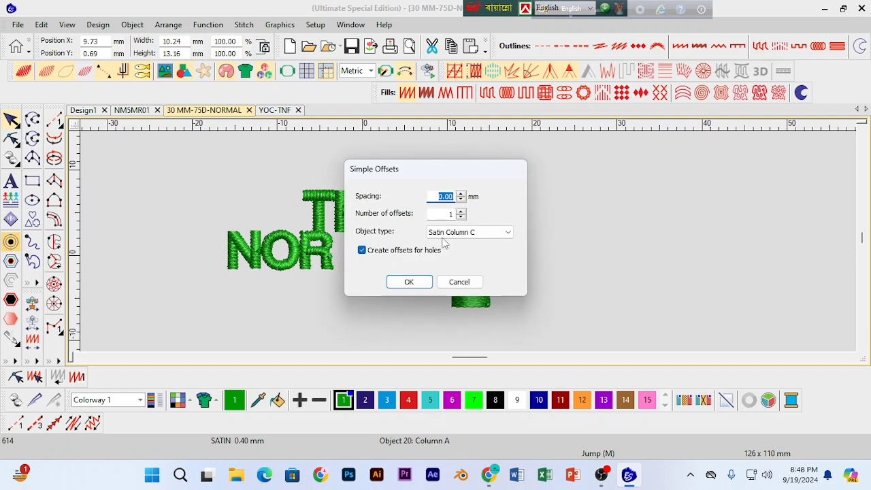
{"action": "left_click_drag", "start_coordinate": [446, 181], "coordinate": [760, 185]}
{"action": "left_click", "coordinate": [759, 237]}
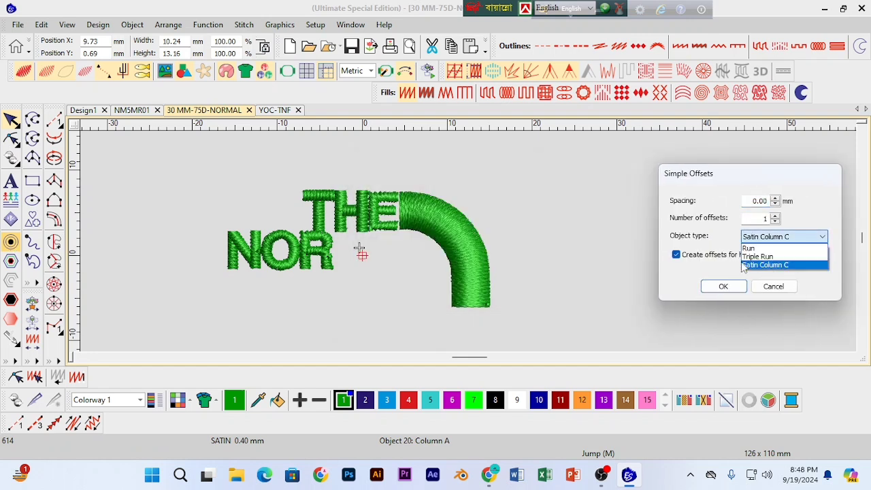
{"action": "left_click", "coordinate": [765, 264]}
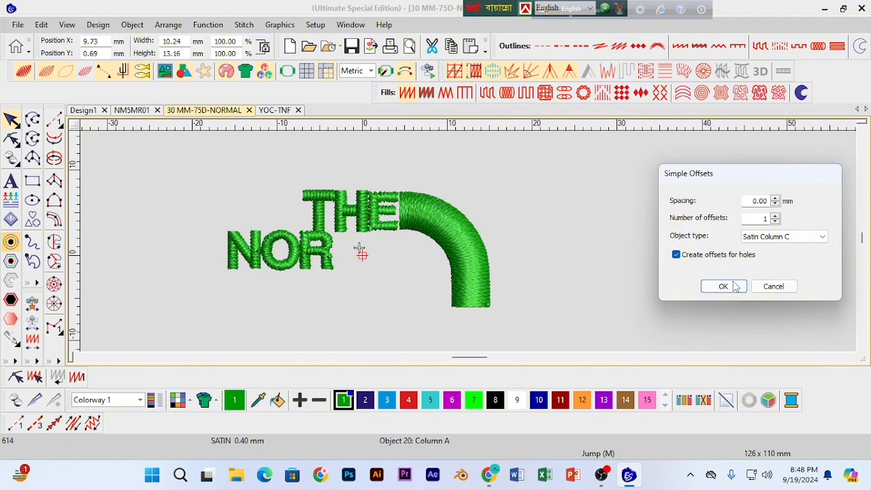
{"action": "left_click", "coordinate": [723, 287]}
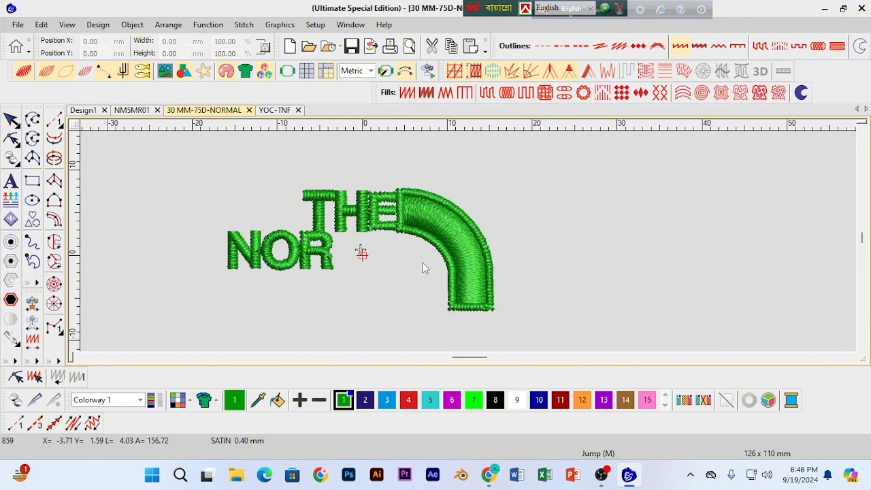
Step: Show the artwork and shrink the arc together with its satin border to about 10.3 mm wide and 13.5 mm high
{"action": "key", "text": "d"}
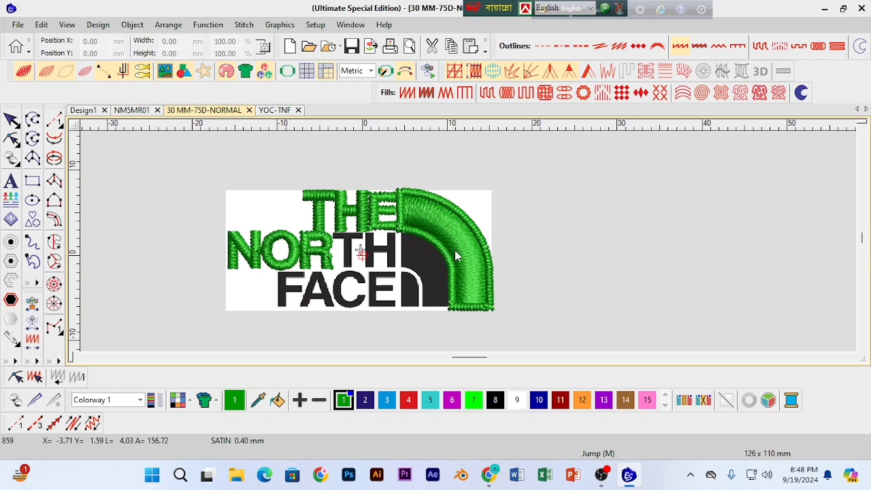
{"action": "left_click", "coordinate": [496, 264]}
{"action": "left_click", "coordinate": [449, 272], "text": "ctrl"}
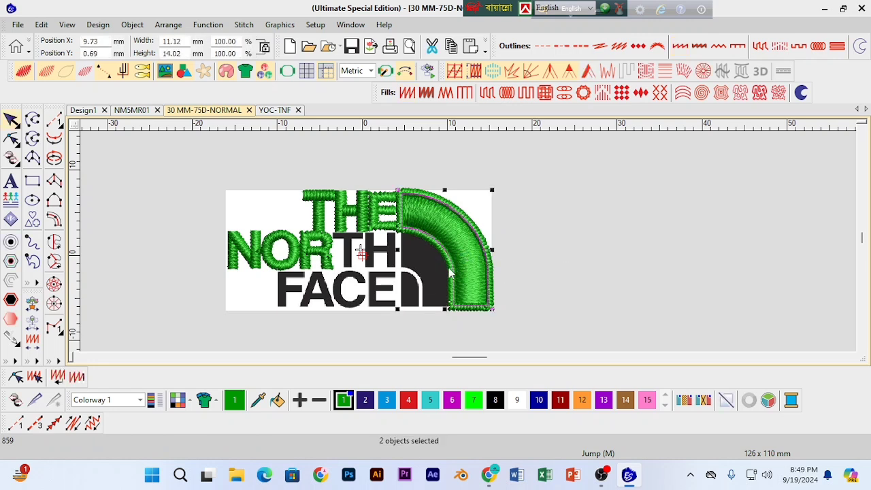
{"action": "left_click_drag", "start_coordinate": [492, 313], "coordinate": [487, 307]}
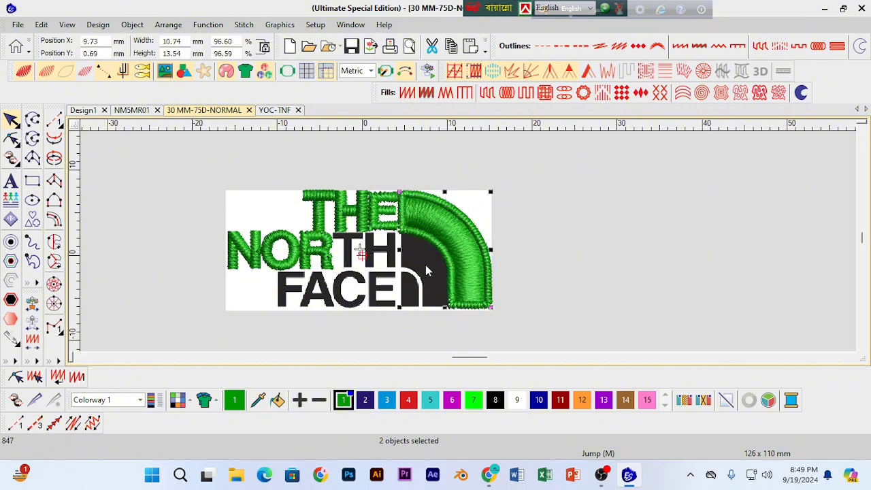
{"action": "left_click_drag", "start_coordinate": [400, 250], "coordinate": [402, 250]}
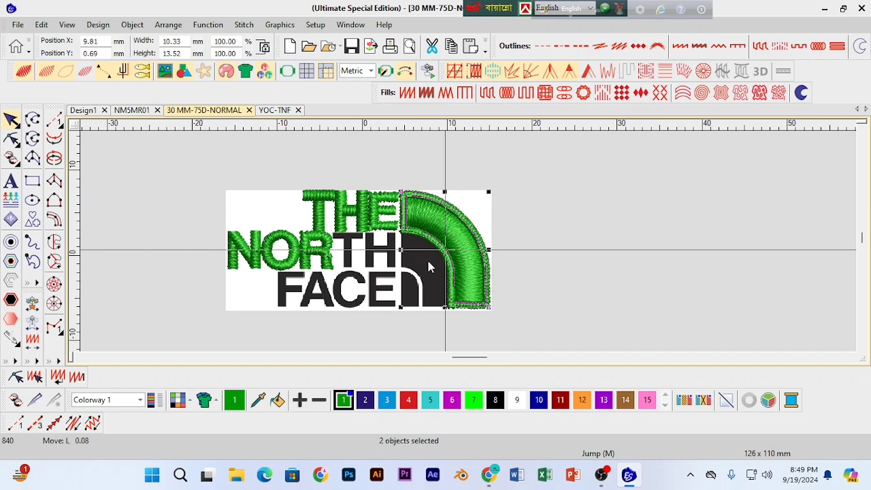
Step: Nudge the arc and its border over the artwork to about X 10.04 mm, Y 1.00 mm
{"action": "key", "text": "Right"}
{"action": "key", "text": "Up"}
{"action": "key", "text": "Up"}
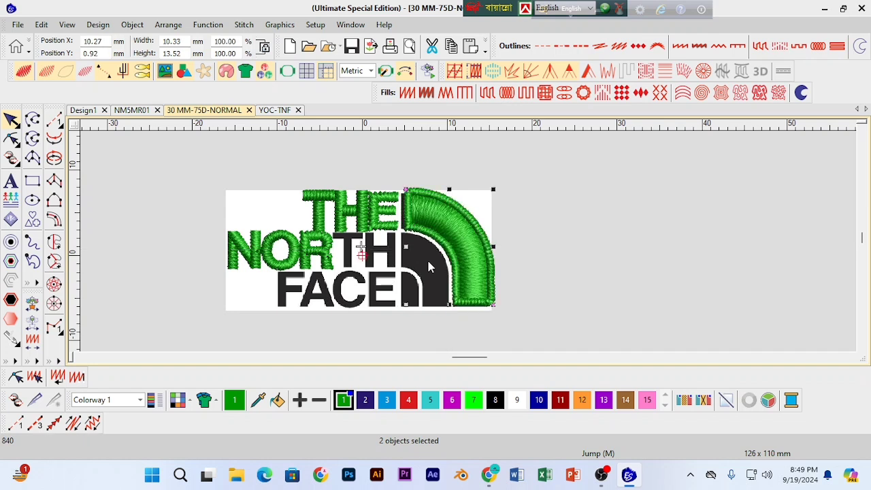
{"action": "key", "text": "Up"}
{"action": "key", "text": "Left"}
{"action": "key", "text": "Left"}
{"action": "key", "text": "Left"}
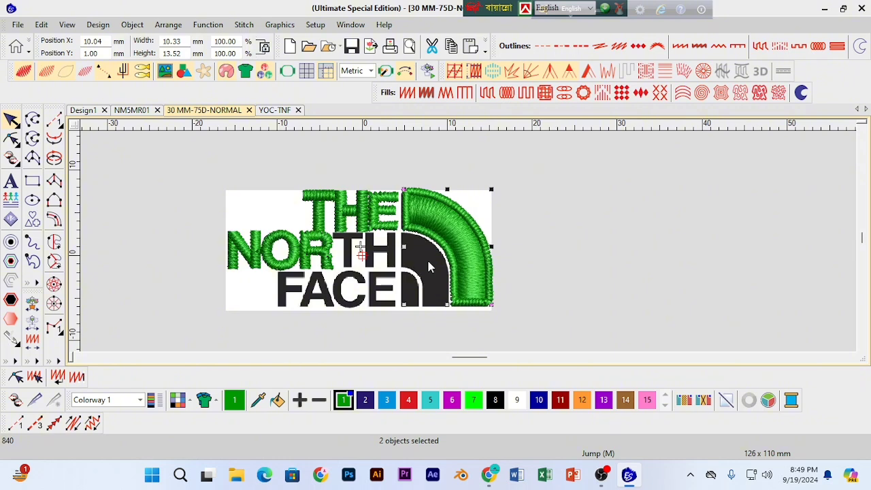
Step: Nudge the outermost arc and its border to about X 9.96 mm and show the design as plain stitches over the artwork
{"action": "key", "text": "Left"}
{"action": "scroll", "coordinate": [442, 283], "scroll_direction": "up", "scroll_amount": 2}
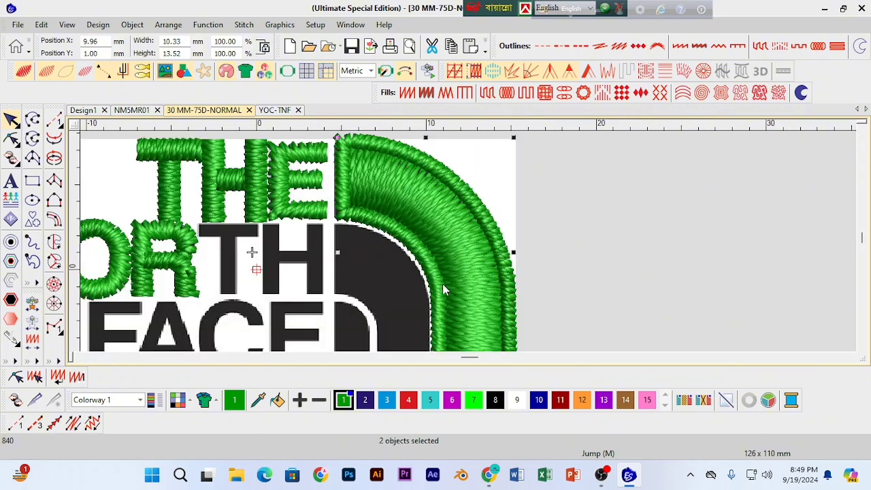
{"action": "left_click", "coordinate": [569, 262]}
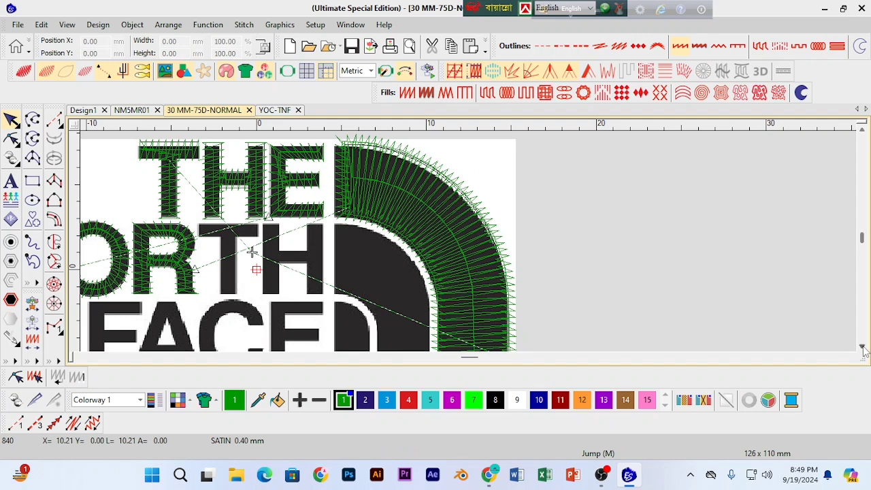
{"action": "left_click", "coordinate": [863, 347]}
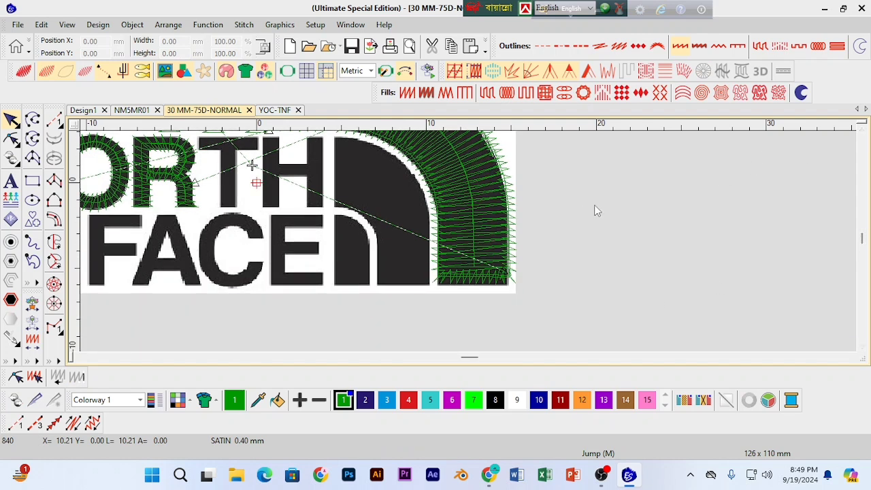
Step: Open the outermost arc column's properties and review its satin fill settings and the available first underlay types
{"action": "left_click", "coordinate": [485, 202]}
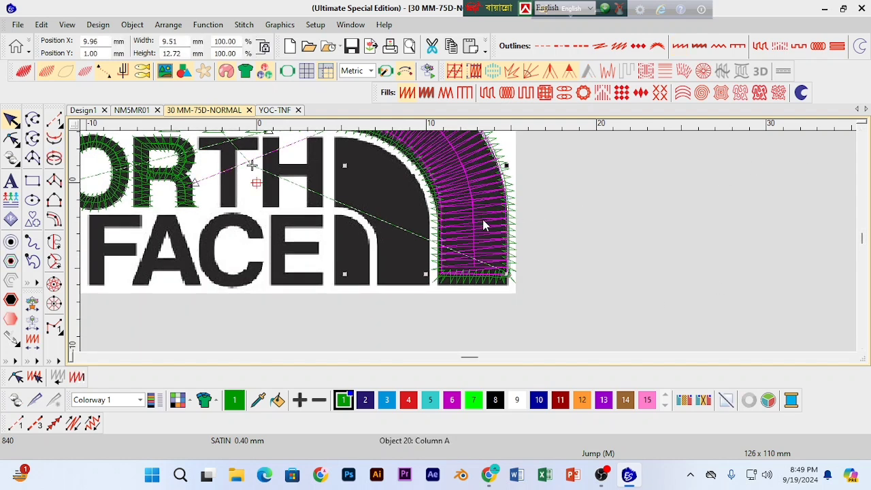
{"action": "scroll", "coordinate": [468, 235], "scroll_direction": "down", "scroll_amount": 1}
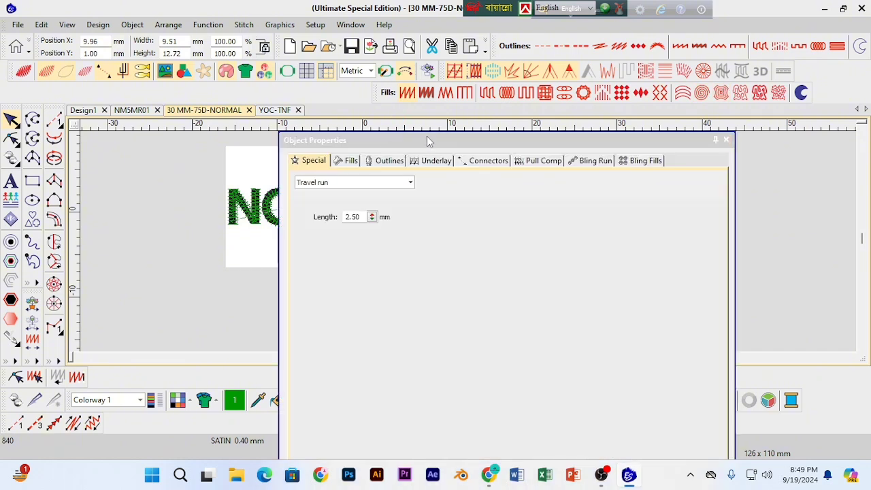
{"action": "left_click_drag", "start_coordinate": [427, 139], "coordinate": [618, 144]}
{"action": "left_click", "coordinate": [544, 167]}
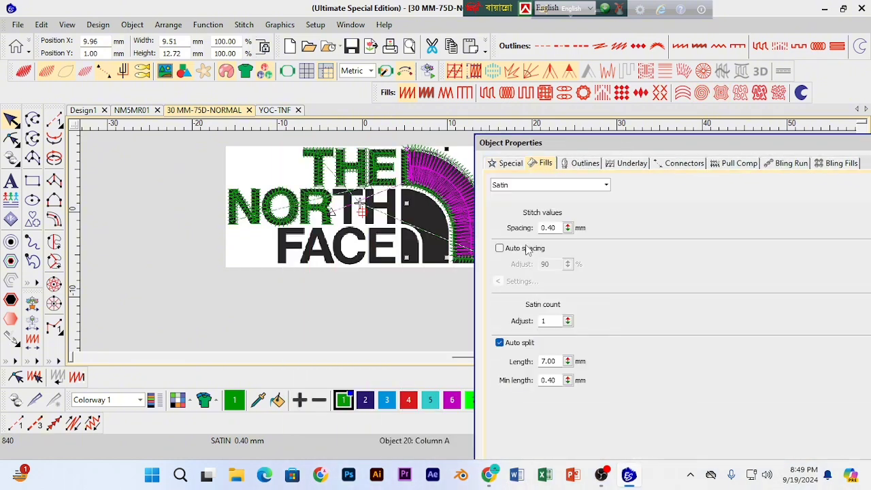
{"action": "left_click", "coordinate": [630, 163]}
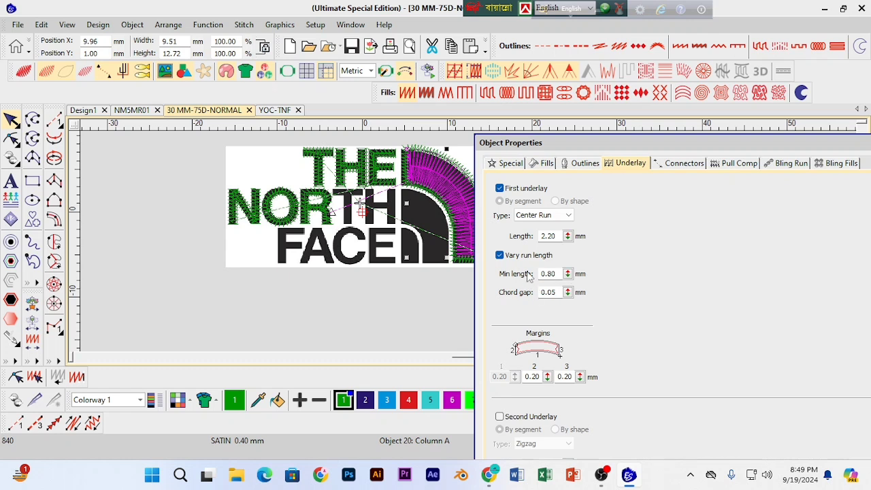
{"action": "left_click", "coordinate": [546, 216]}
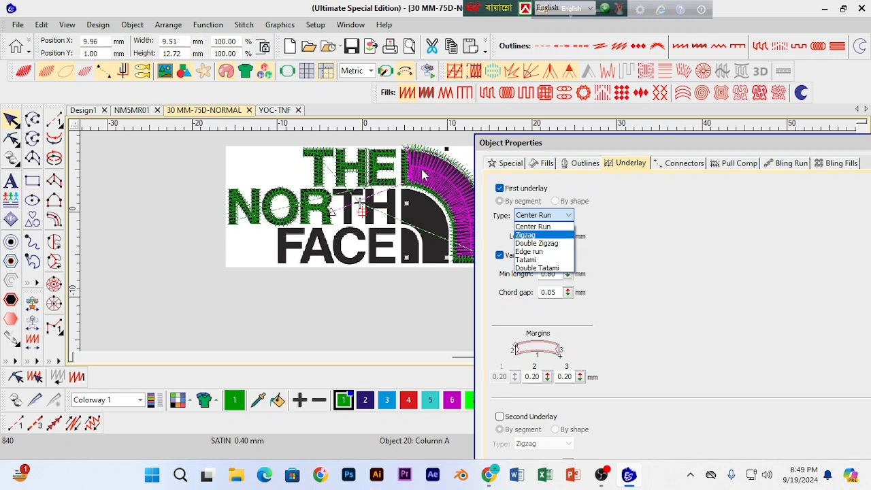
{"action": "left_click", "coordinate": [622, 222]}
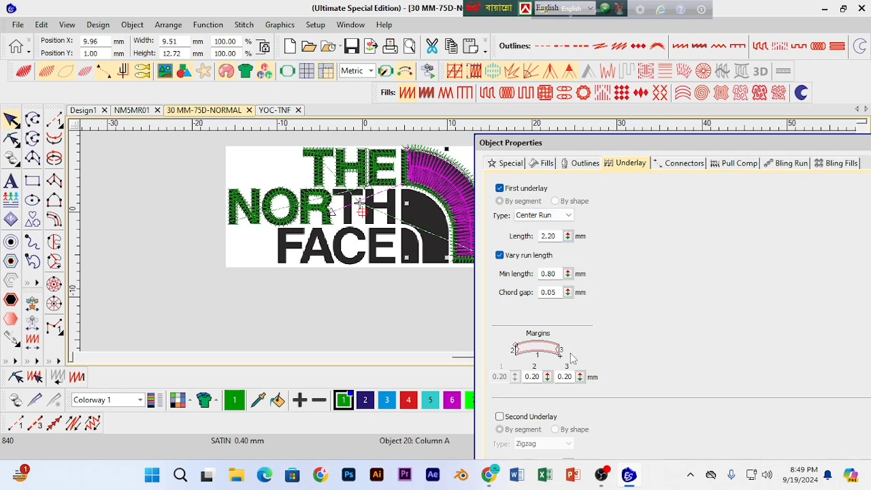
Step: Change the outermost arc column's first underlay type to Edge run
{"action": "left_click_drag", "start_coordinate": [759, 145], "coordinate": [741, 116]}
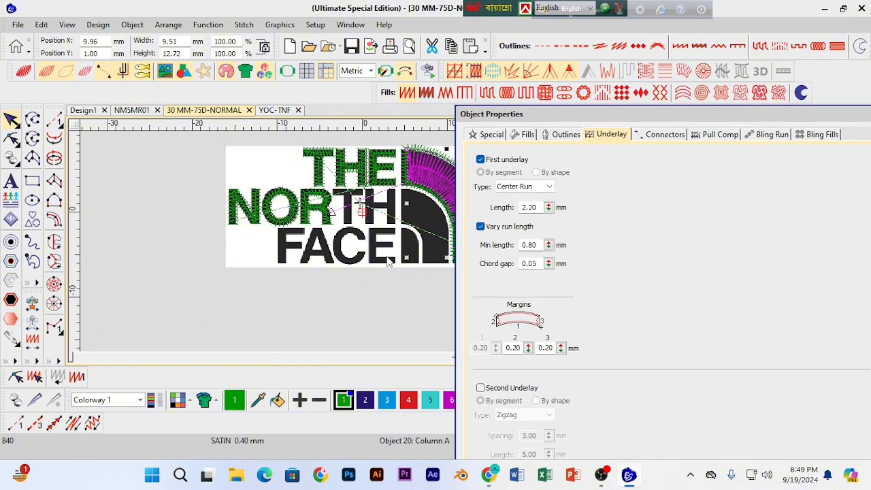
{"action": "left_click", "coordinate": [529, 346]}
{"action": "left_click", "coordinate": [547, 186]}
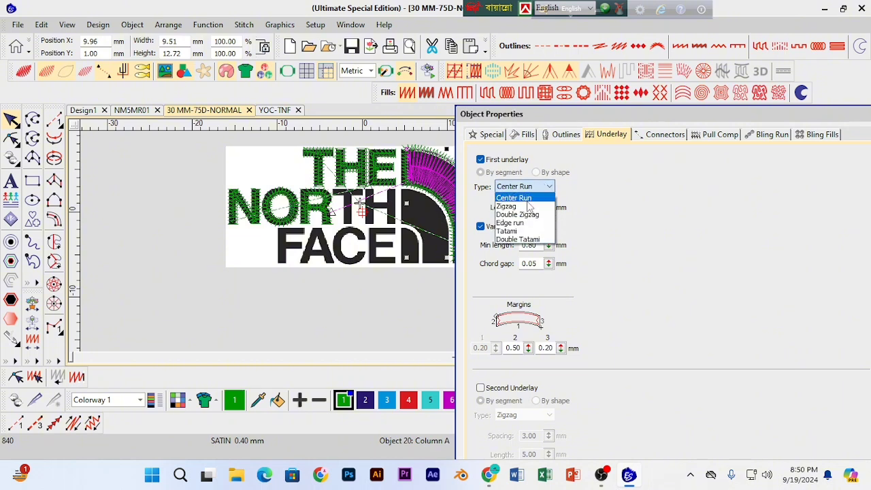
{"action": "left_click", "coordinate": [510, 222]}
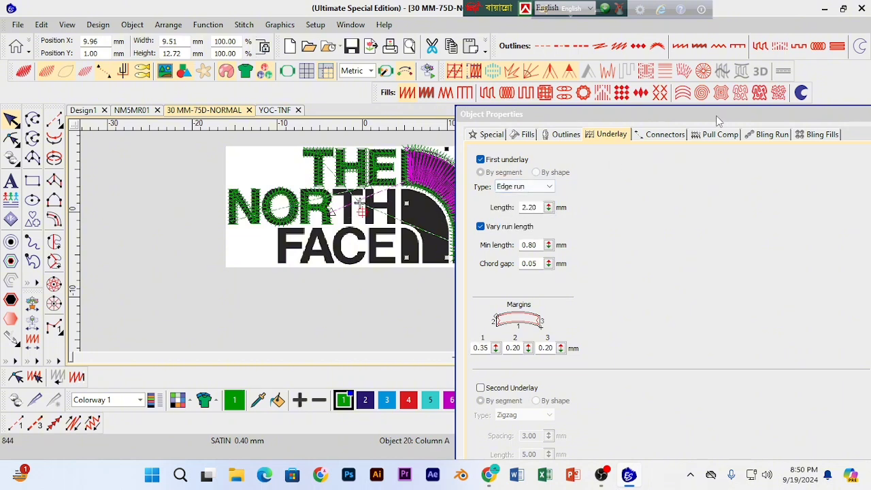
{"action": "left_click", "coordinate": [793, 114]}
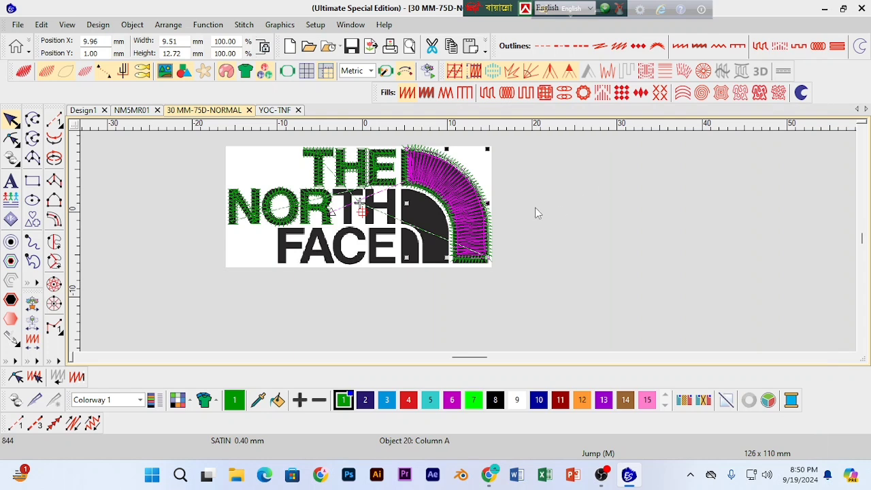
Step: Hide the artwork and set the outermost arc's Edge run underlay margins to 0.50 mm for margin 1 and 0.55 mm for margin 2
{"action": "scroll", "coordinate": [536, 213], "scroll_direction": "up", "scroll_amount": 2}
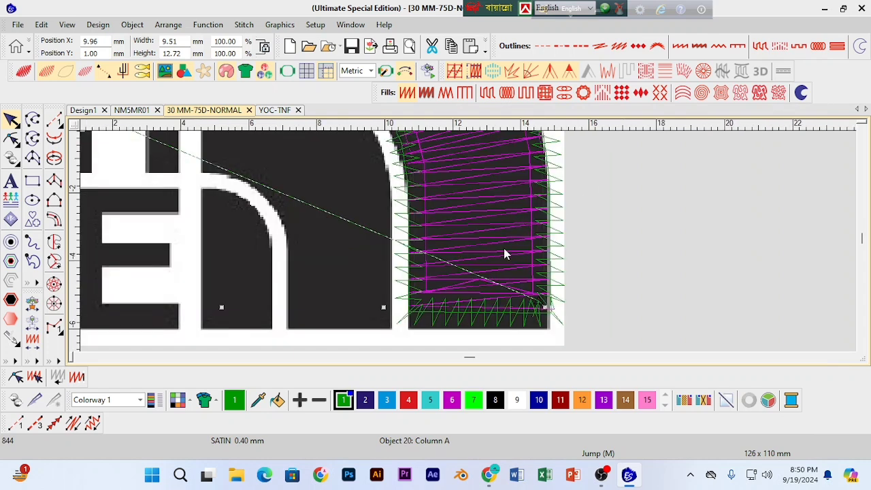
{"action": "key", "text": "d"}
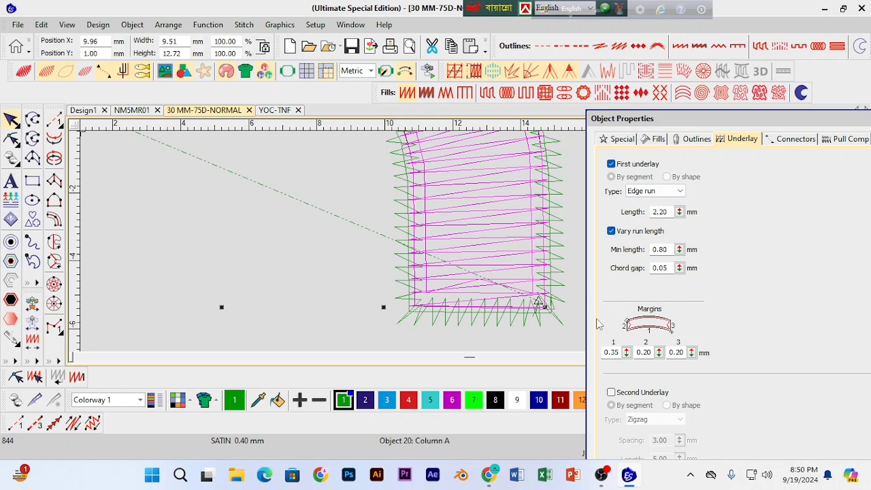
{"action": "left_click_drag", "start_coordinate": [658, 351], "coordinate": [659, 351]}
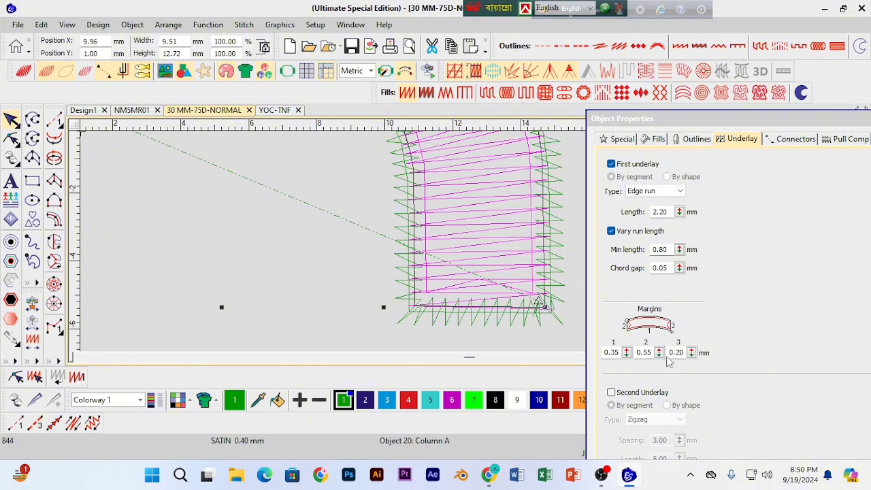
{"action": "mouse_move", "coordinate": [626, 352]}
{"action": "left_mouse_down"}
{"action": "mouse_move", "coordinate": [626, 340]}
{"action": "mouse_move", "coordinate": [626, 350]}
{"action": "left_mouse_up"}
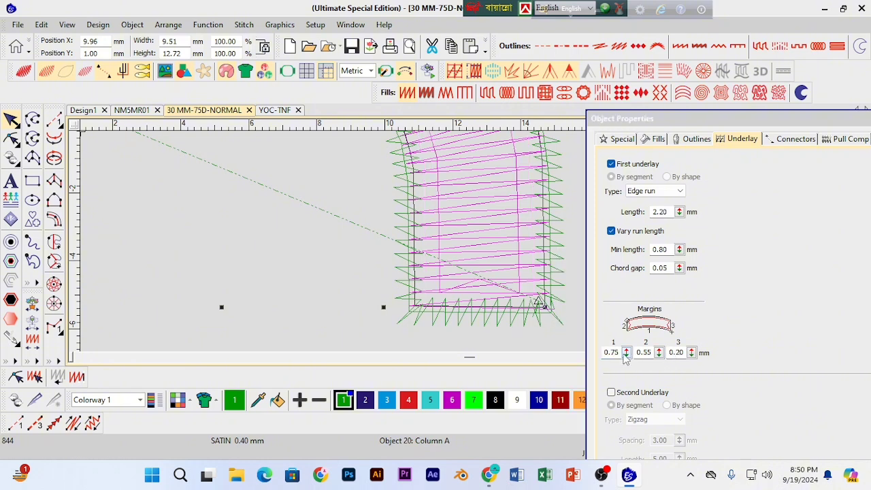
{"action": "left_click_drag", "start_coordinate": [626, 352], "coordinate": [574, 443]}
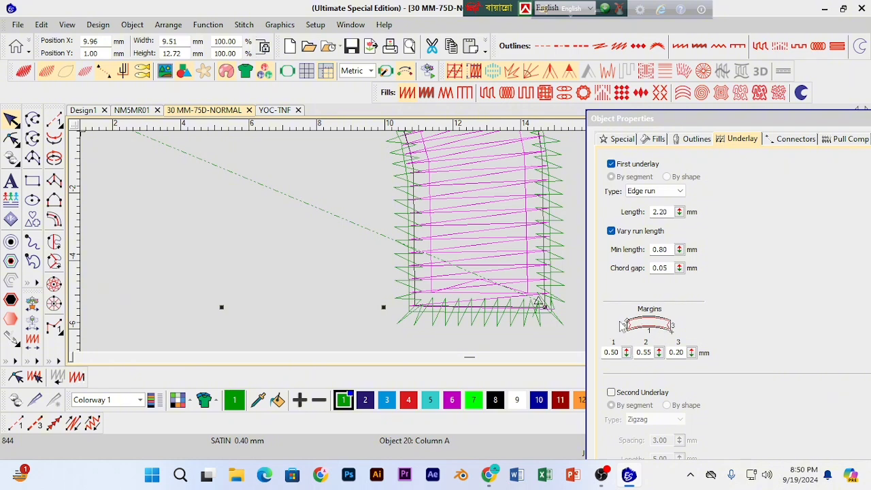
{"action": "key", "text": "shift+z"}
{"action": "left_click_drag", "start_coordinate": [789, 126], "coordinate": [703, 127]}
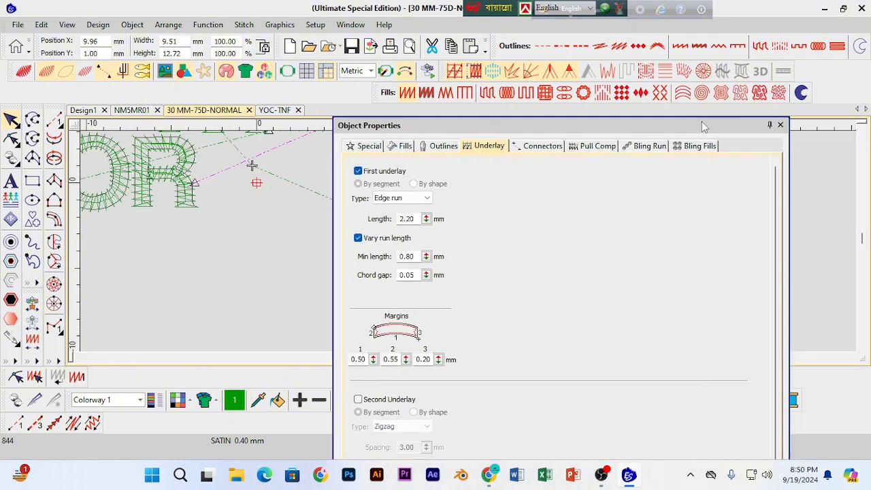
{"action": "left_click", "coordinate": [780, 125]}
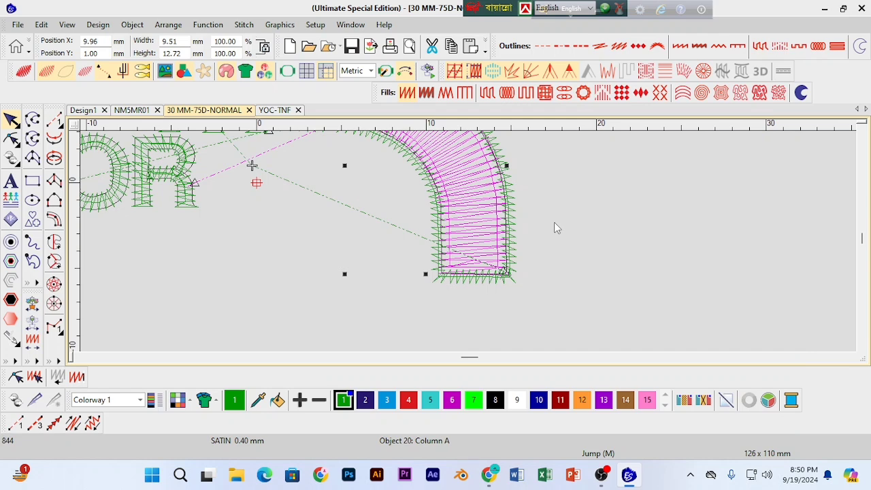
{"action": "key", "text": "shift+z"}
{"action": "left_click", "coordinate": [546, 245]}
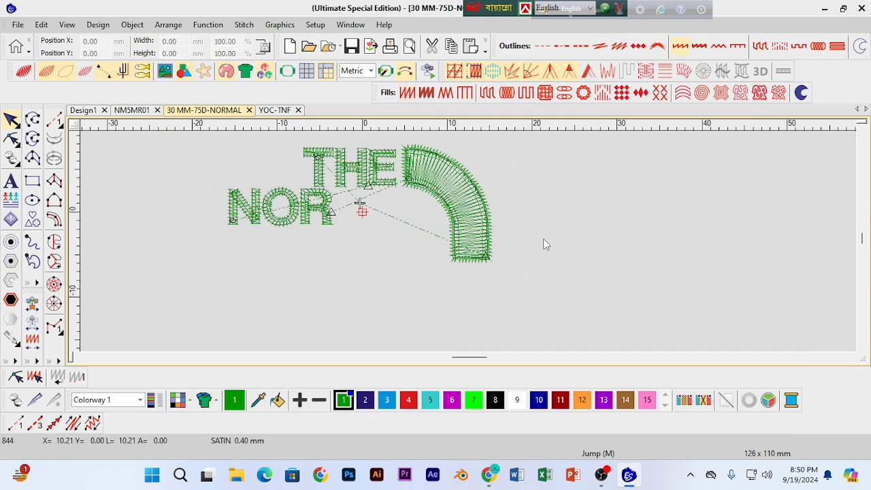
Step: Show the artwork and start a Complex Fill on the middle arc, tracing its outer curve down to the base
{"action": "scroll", "coordinate": [416, 234], "scroll_direction": "up", "scroll_amount": 2}
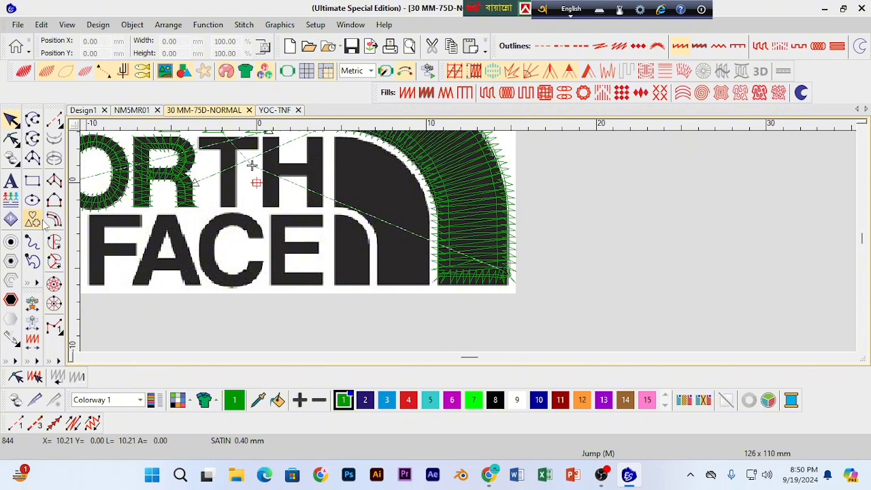
{"action": "left_click", "coordinate": [54, 242]}
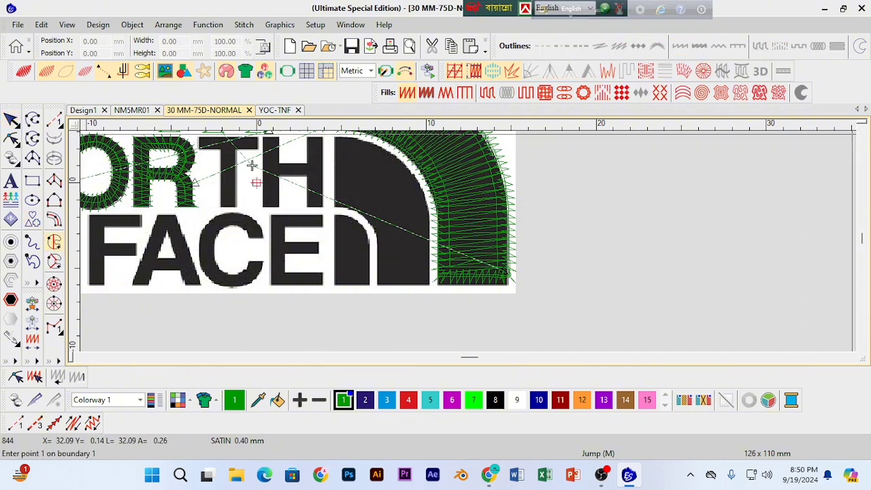
{"action": "left_click", "coordinate": [863, 130]}
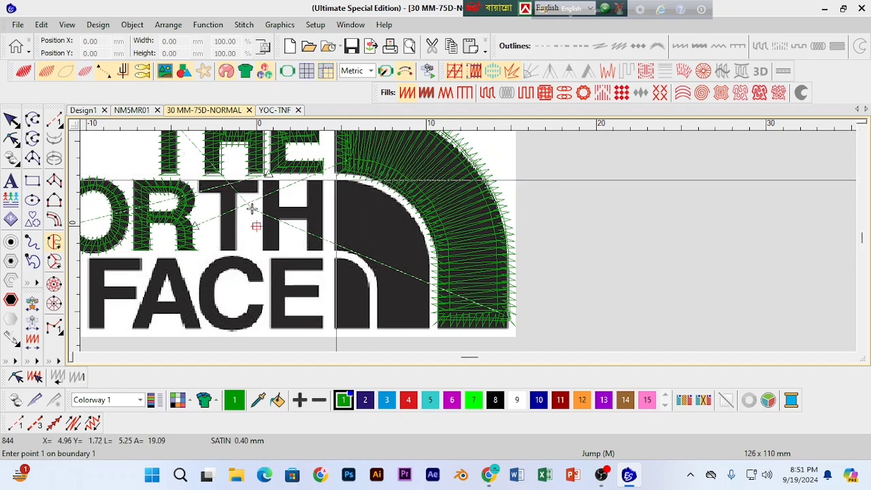
{"action": "left_click", "coordinate": [337, 179]}
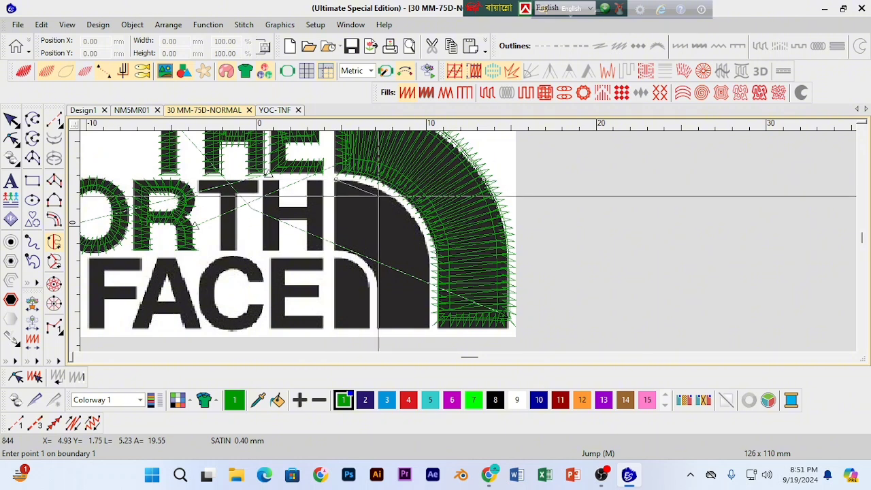
{"action": "left_click", "coordinate": [386, 194]}
{"action": "left_click", "coordinate": [425, 233]}
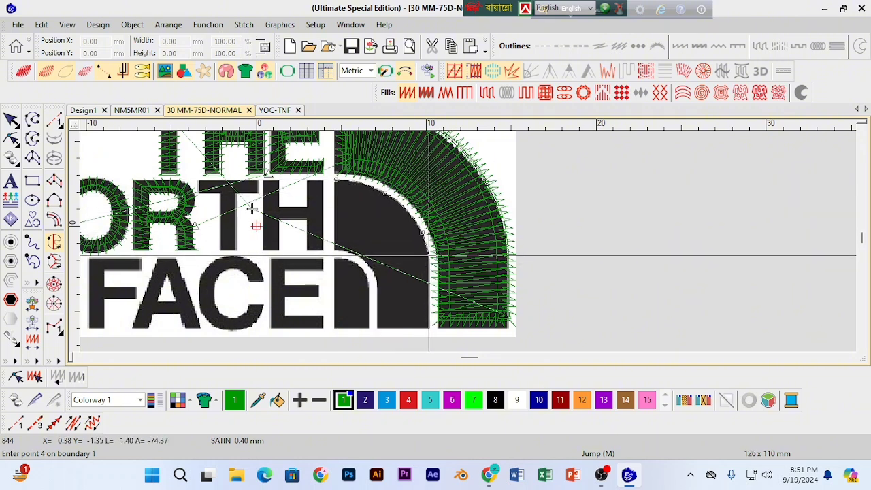
{"action": "left_click", "coordinate": [428, 255]}
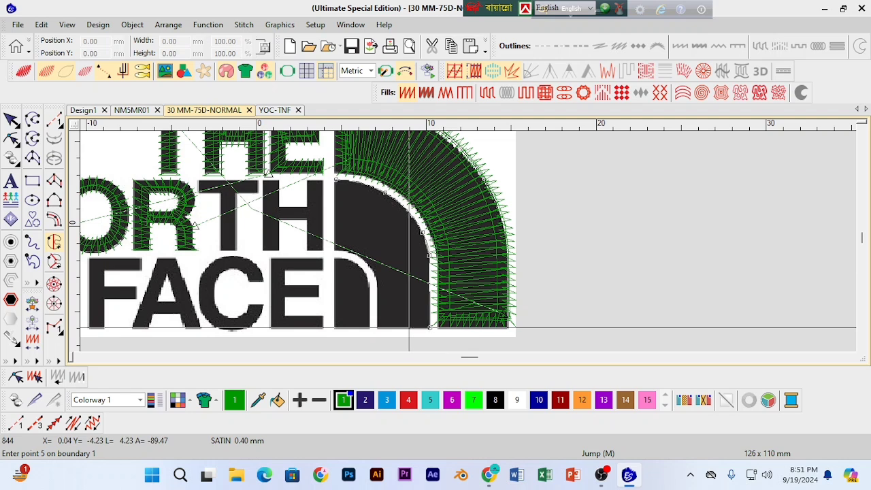
Step: Trace the middle arc's base, inner curve and straight end back to the start, and generate its satin Complex Fill
{"action": "left_click", "coordinate": [376, 328]}
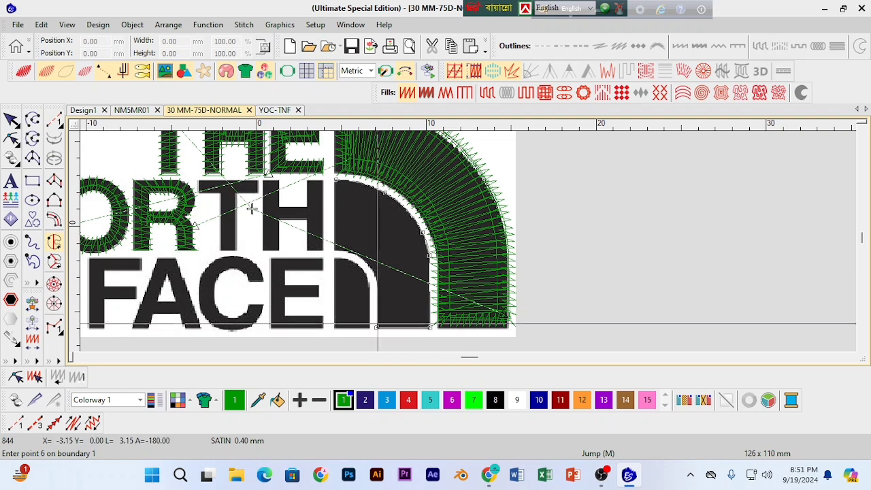
{"action": "left_click", "coordinate": [376, 279]}
{"action": "left_click", "coordinate": [365, 267]}
{"action": "left_click", "coordinate": [363, 258]}
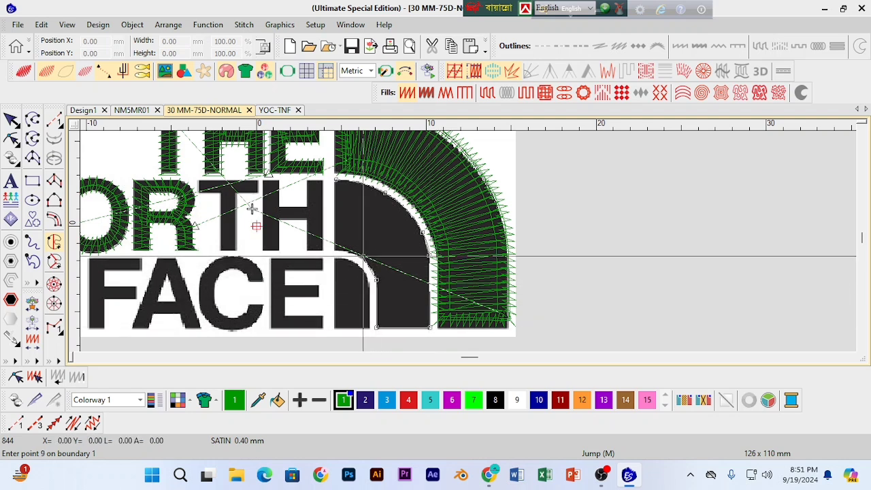
{"action": "left_click", "coordinate": [349, 251]}
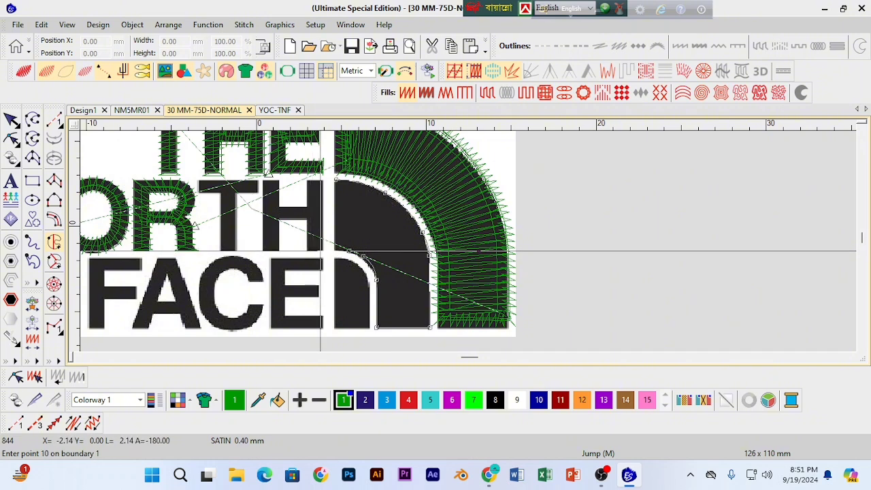
{"action": "left_click", "coordinate": [336, 251]}
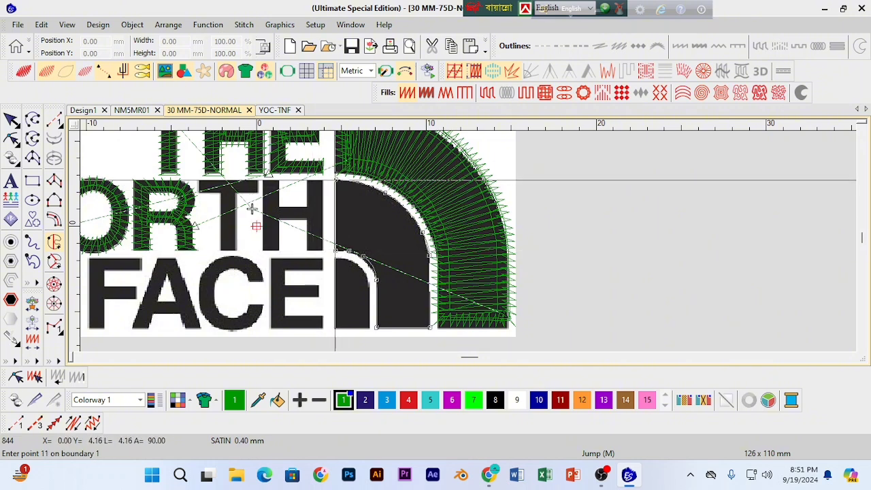
{"action": "left_click", "coordinate": [334, 181]}
{"action": "key", "text": "Return"}
{"action": "key", "text": "Return"}
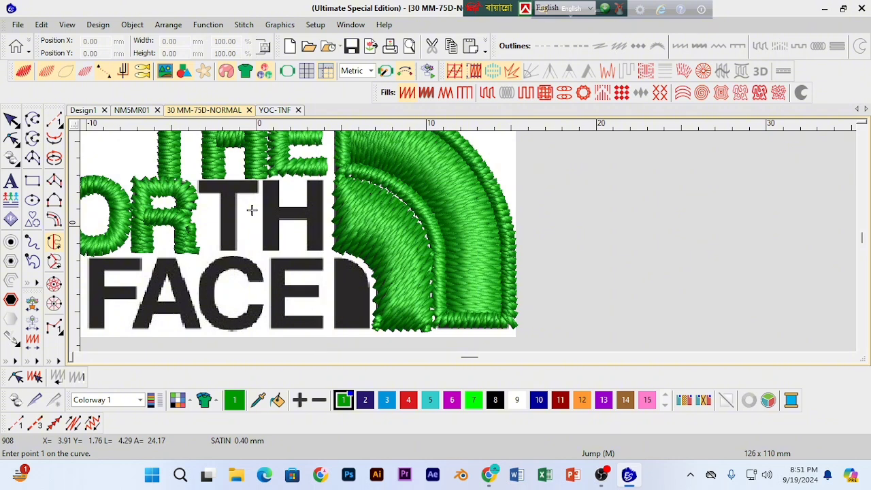
Step: Reshape the middle arc's Complex Fill by turning its stitch angle line from 60° to roughly horizontal along the base
{"action": "left_click", "coordinate": [11, 120]}
{"action": "key", "text": "h"}
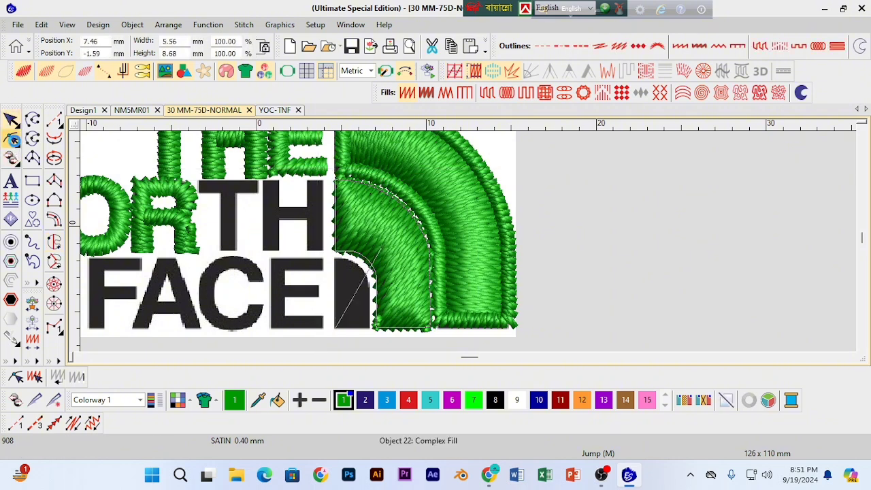
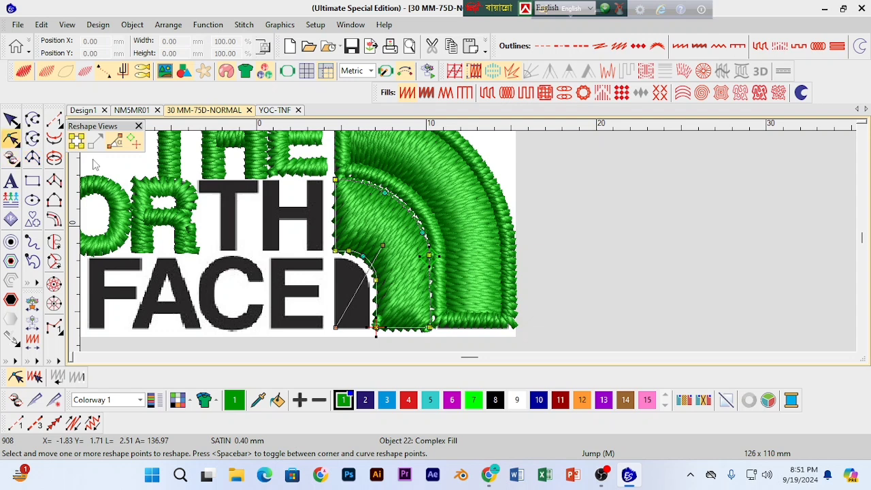
{"action": "left_click", "coordinate": [383, 245]}
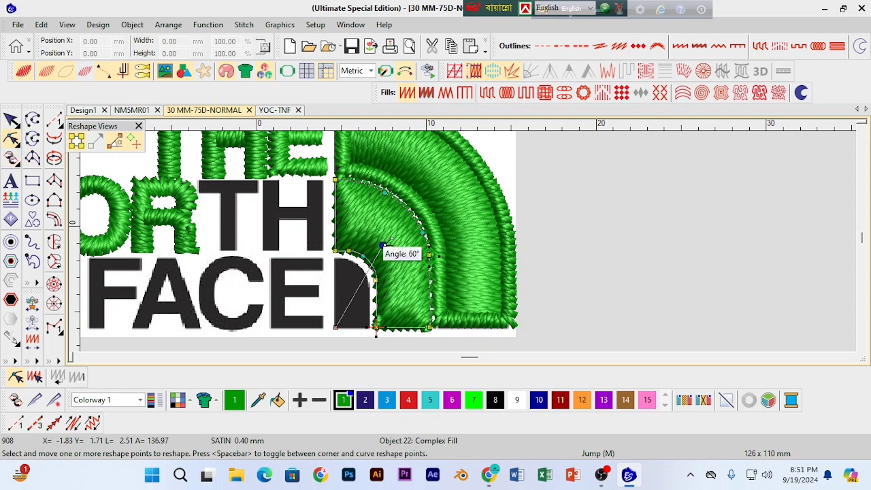
{"action": "left_click_drag", "start_coordinate": [382, 244], "coordinate": [423, 327]}
{"action": "double_click", "coordinate": [428, 326]}
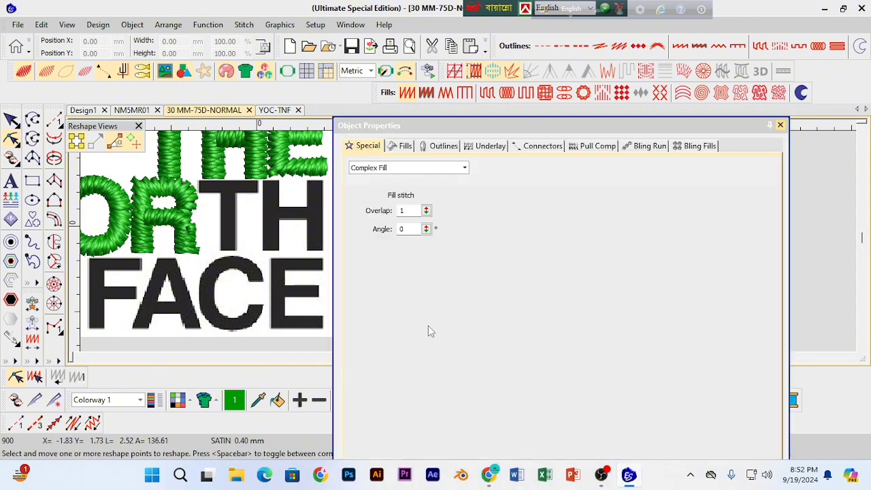
{"action": "left_click", "coordinate": [779, 125]}
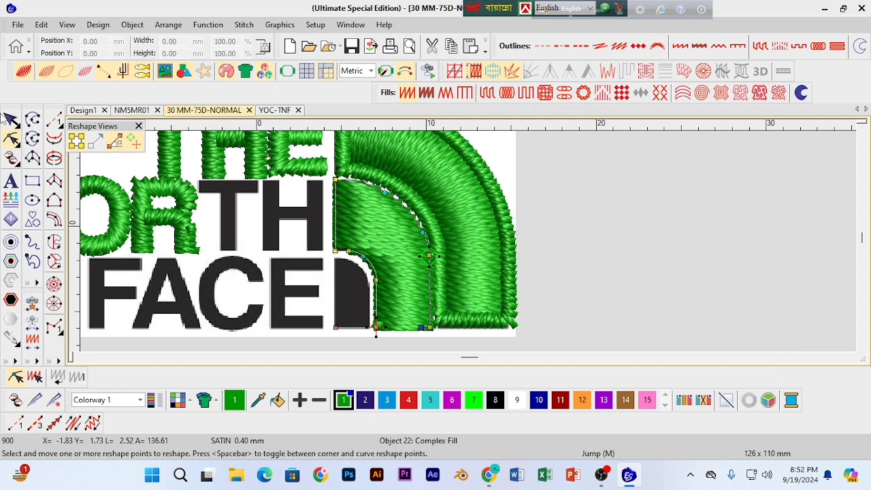
Step: Generate a satin Column C border around the edge of the middle arc's fill
{"action": "left_click", "coordinate": [11, 120]}
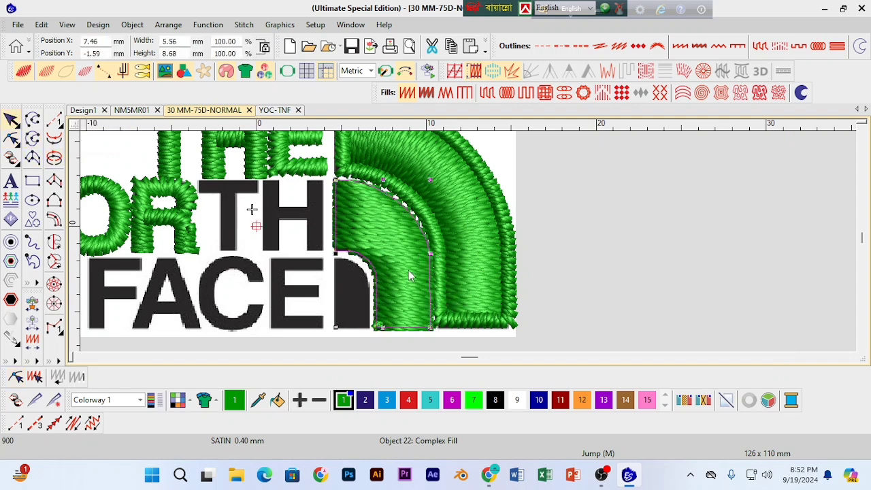
{"action": "left_click", "coordinate": [11, 242]}
{"action": "left_click", "coordinate": [409, 282]}
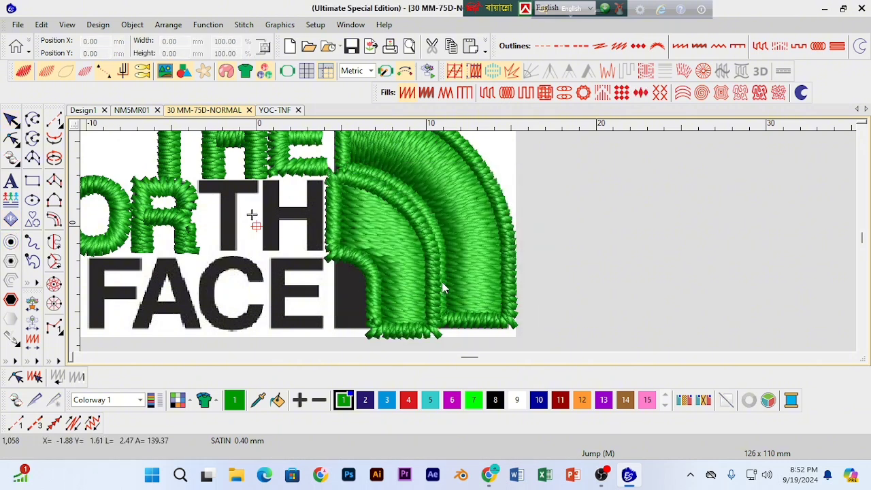
Step: Switch from the realistic stitch view to thin stitch lines over the artwork
{"action": "key", "text": "s"}
{"action": "key", "text": "s"}
{"action": "key", "text": "s"}
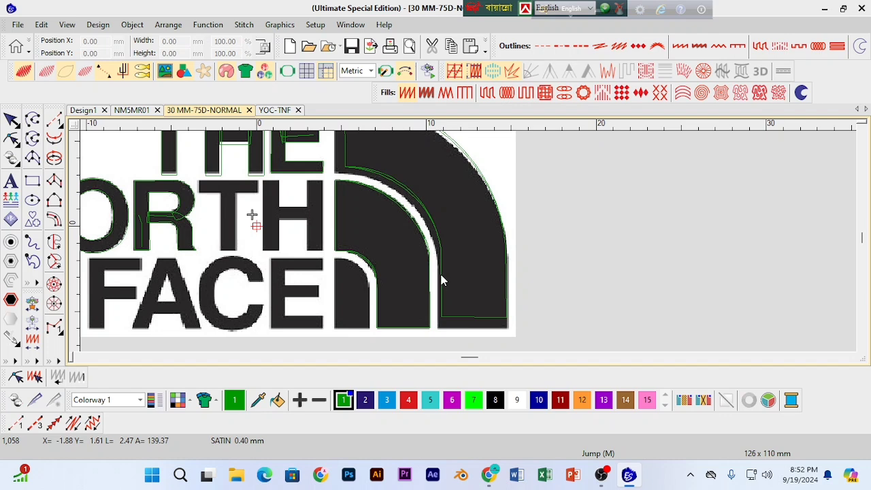
{"action": "key", "text": "s"}
{"action": "key", "text": "s"}
Step: Select the Column C borders of the outer and middle arcs and set their column width to 0.35 mm
{"action": "left_click", "coordinate": [439, 277]}
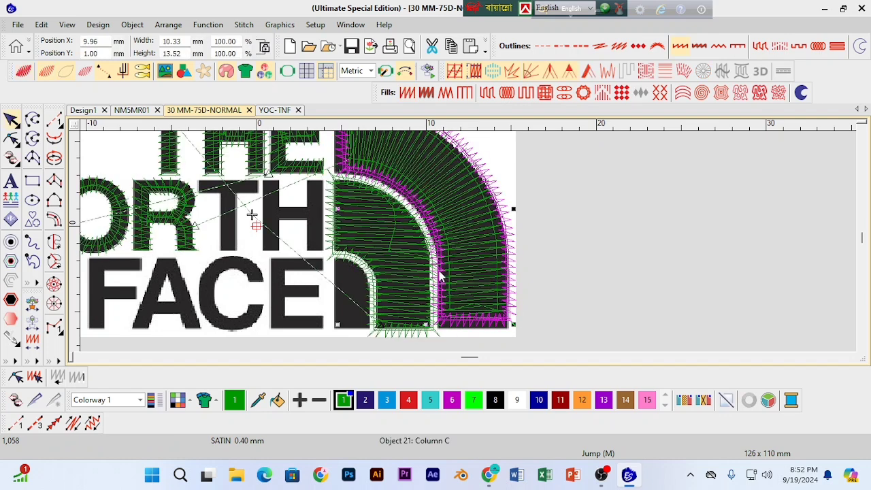
{"action": "left_click", "coordinate": [463, 271], "text": "ctrl"}
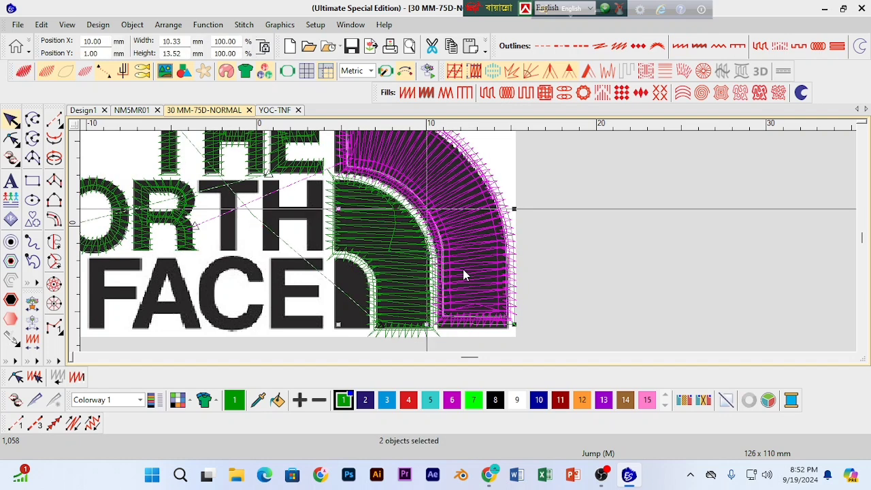
{"action": "left_click", "coordinate": [400, 271]}
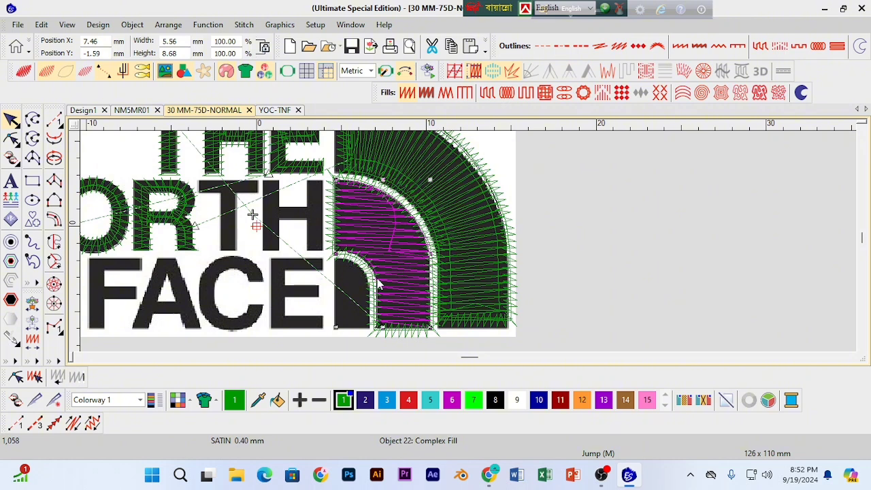
{"action": "key", "text": "ctrl+Tab"}
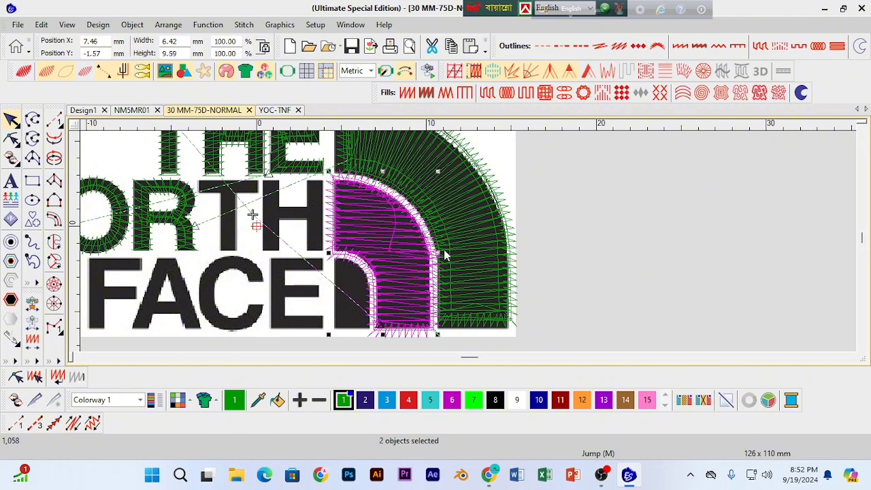
{"action": "left_click", "coordinate": [460, 211]}
{"action": "key", "text": "ctrl+z"}
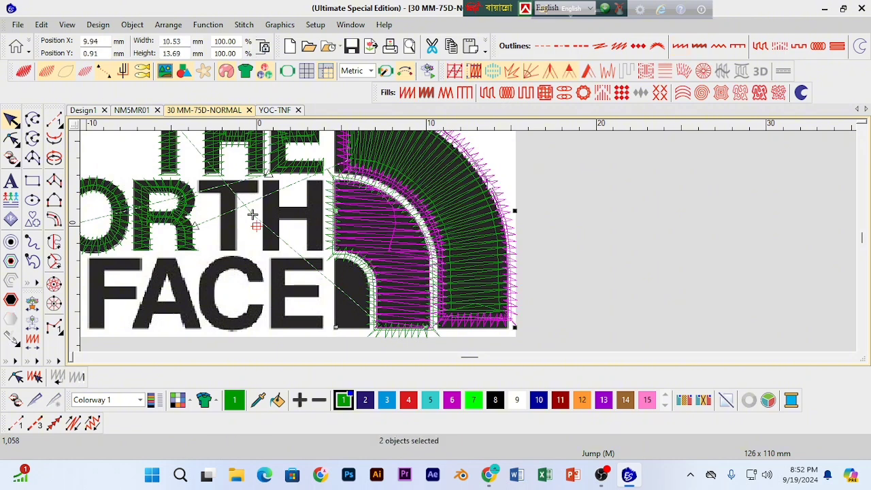
{"action": "left_click", "coordinate": [420, 226], "text": "ctrl"}
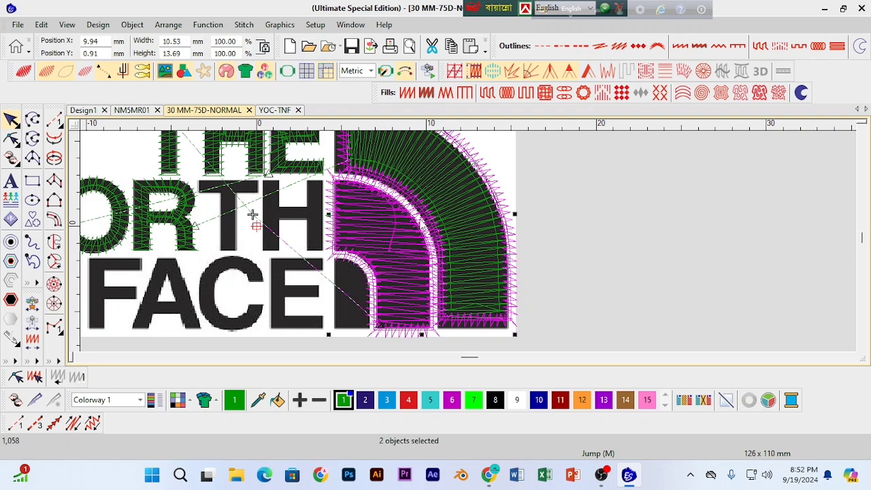
{"action": "left_click", "coordinate": [400, 238], "text": "ctrl"}
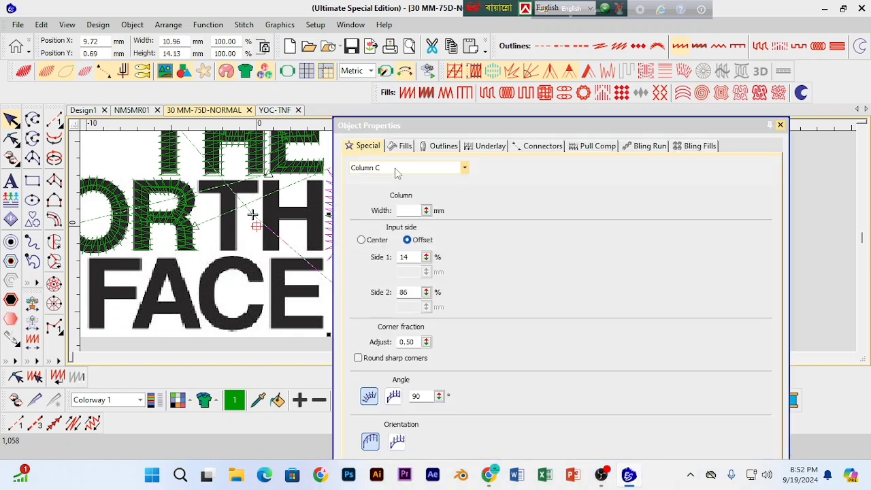
{"action": "left_click", "coordinate": [419, 210]}
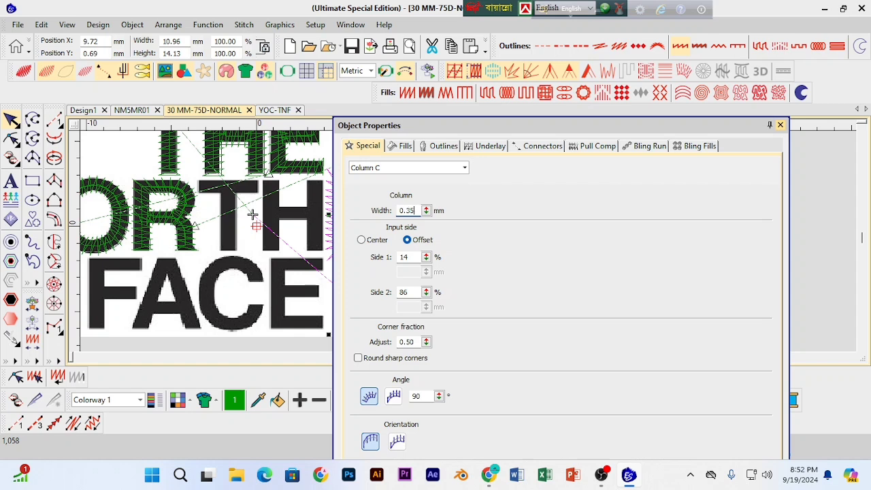
{"action": "type", "text": "0.35"}
{"action": "key", "text": "Return"}
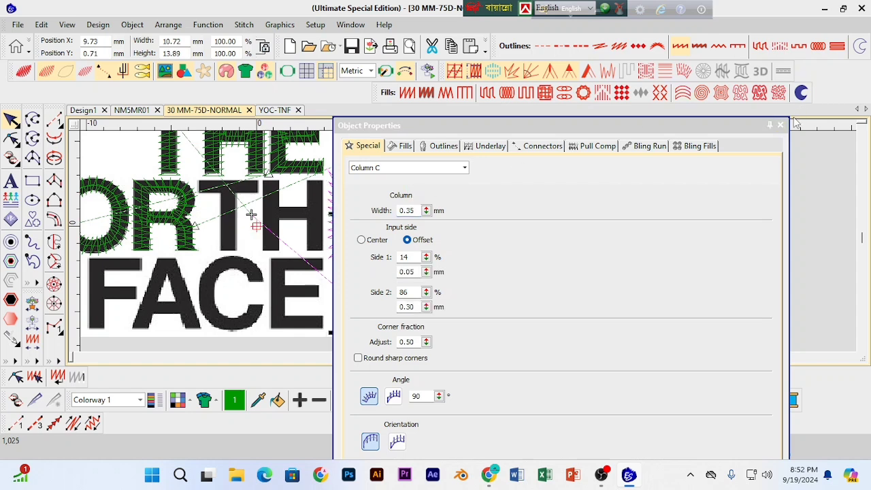
{"action": "left_click", "coordinate": [780, 125]}
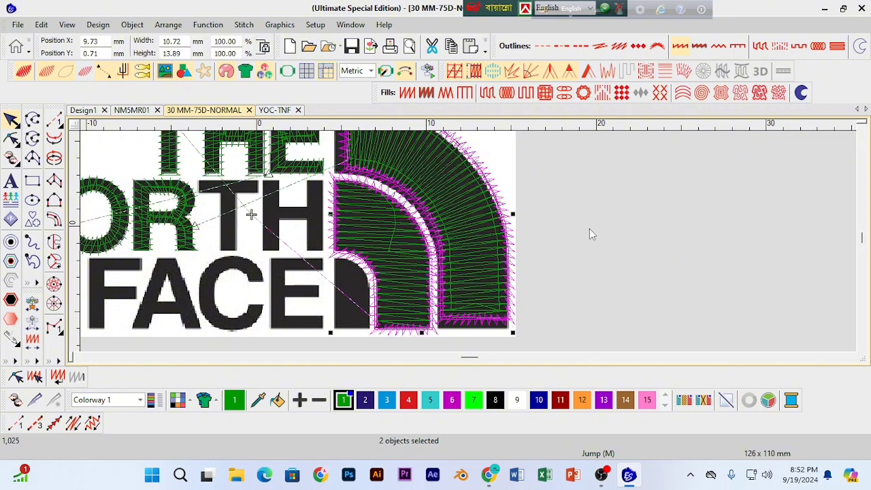
{"action": "left_click", "coordinate": [575, 284]}
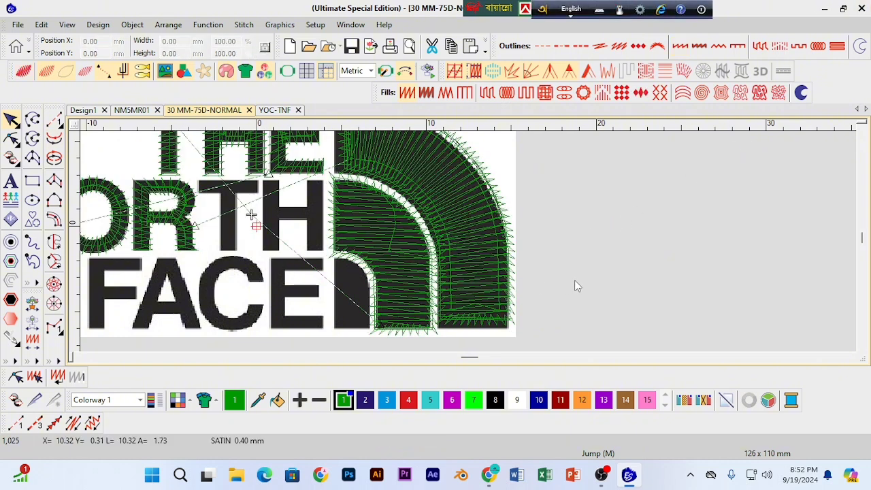
Step: Compare the satin fill settings of the right stem of the H in THE with those of the outer arc's column
{"action": "left_click", "coordinate": [79, 357]}
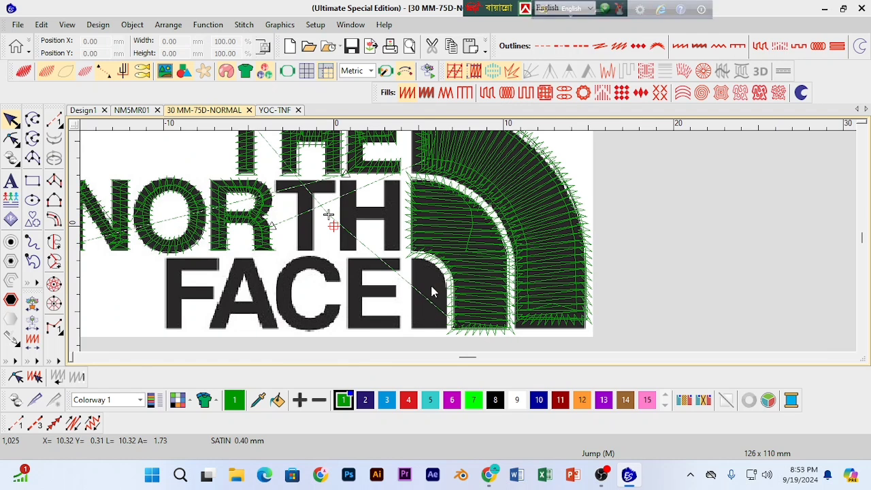
{"action": "left_click", "coordinate": [471, 288]}
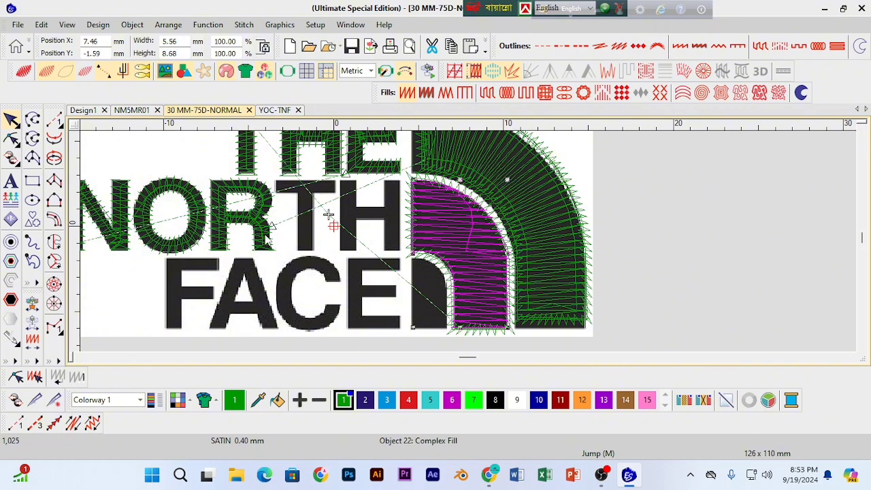
{"action": "left_click", "coordinate": [487, 202]}
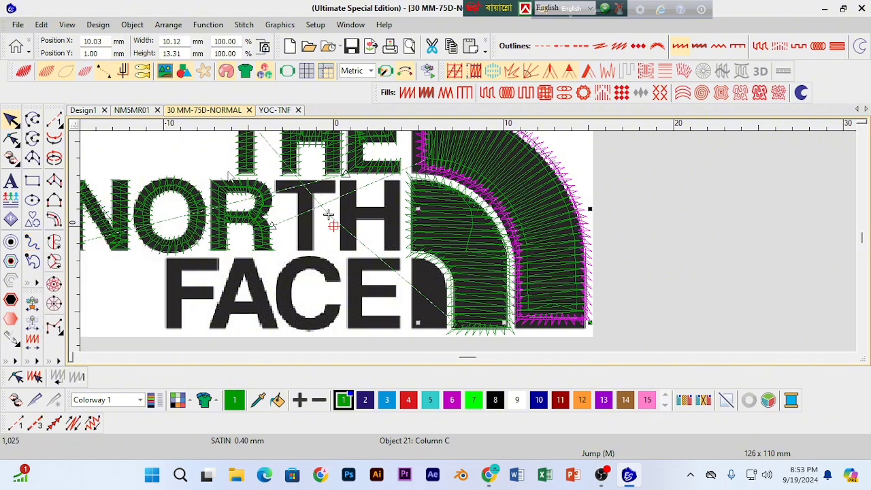
{"action": "left_click", "coordinate": [197, 210]}
{"action": "left_click", "coordinate": [862, 131]}
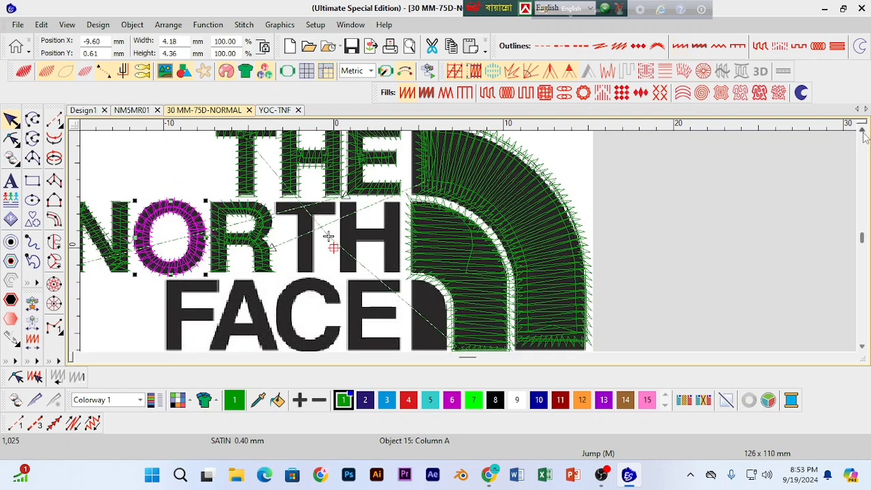
{"action": "left_click", "coordinate": [862, 131]}
{"action": "left_click", "coordinate": [862, 131]}
{"action": "left_click", "coordinate": [332, 224]}
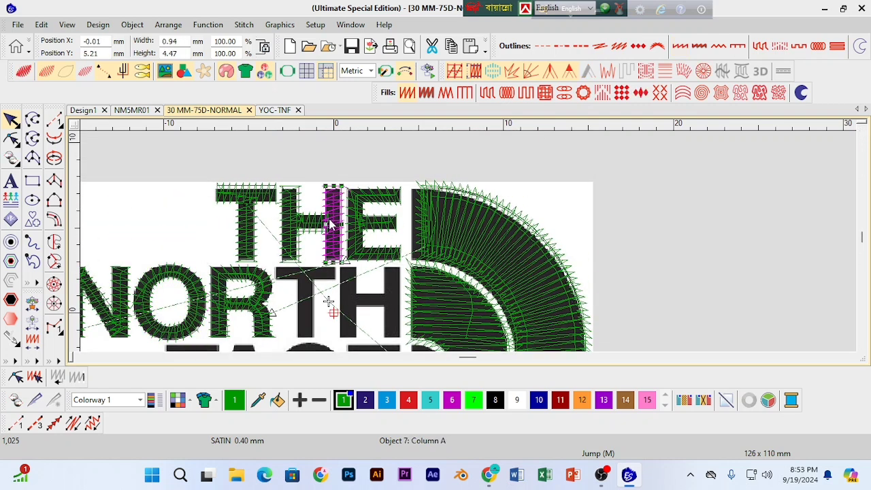
{"action": "double_click", "coordinate": [330, 224]}
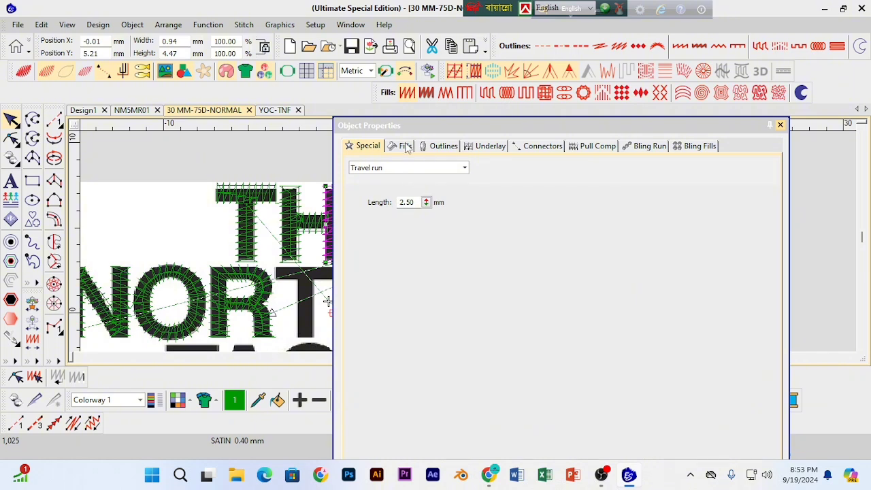
{"action": "left_click", "coordinate": [404, 146]}
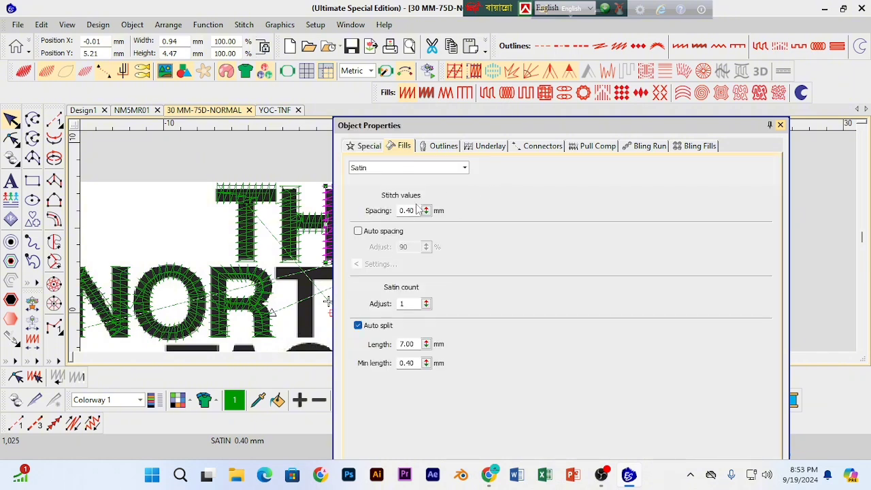
{"action": "left_click", "coordinate": [780, 126]}
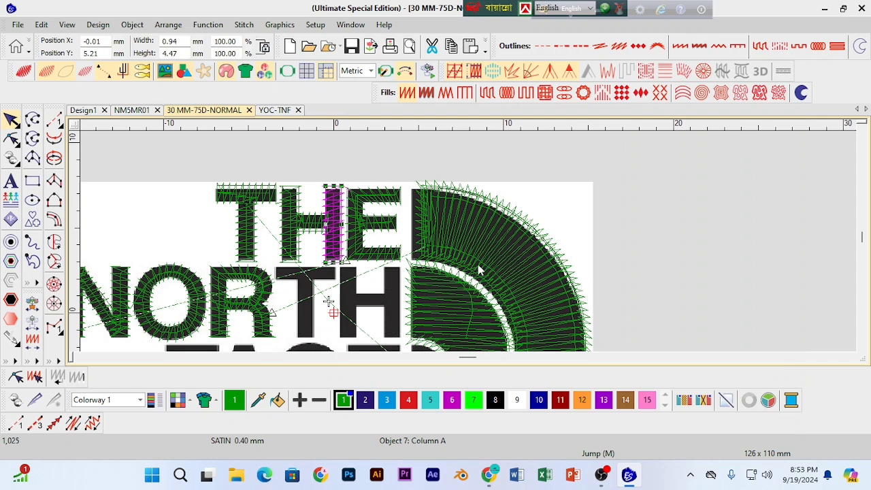
{"action": "left_click", "coordinate": [500, 263]}
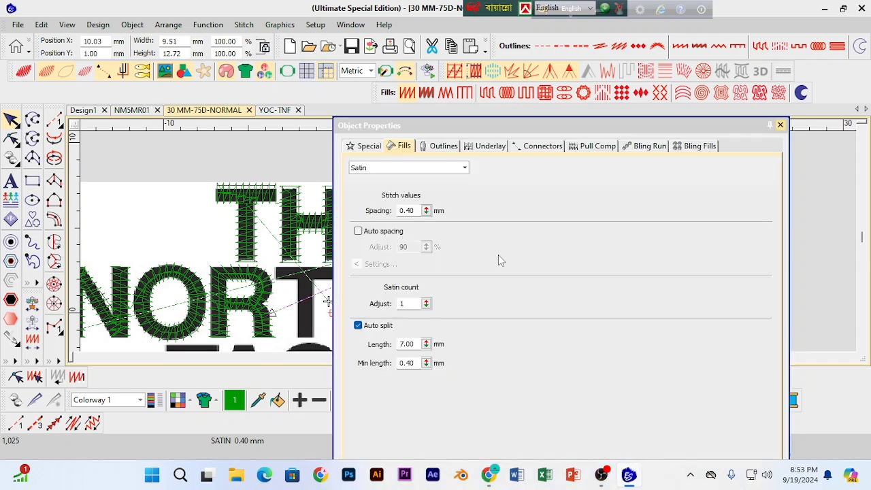
{"action": "left_click", "coordinate": [780, 126]}
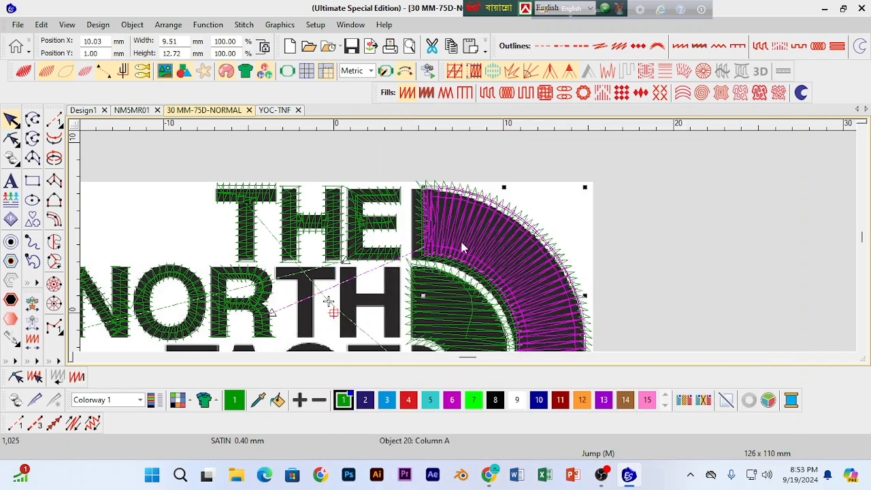
{"action": "left_click_drag", "start_coordinate": [200, 163], "coordinate": [370, 238]}
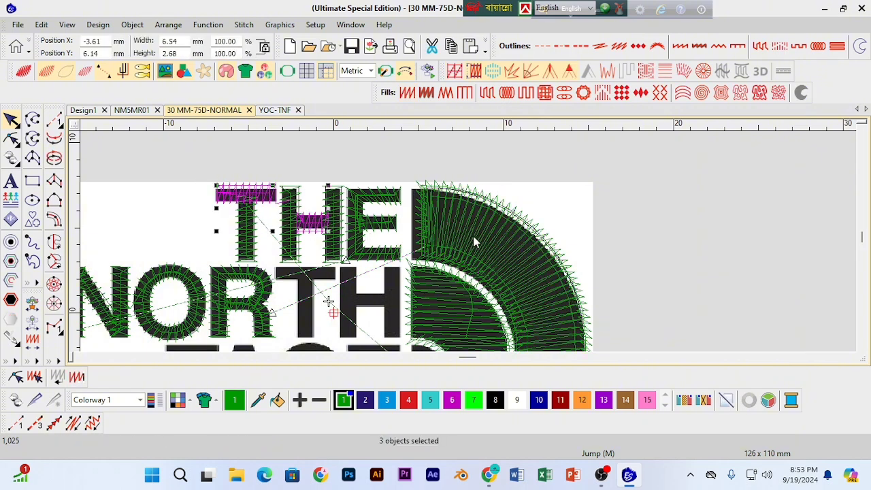
{"action": "left_click", "coordinate": [499, 250]}
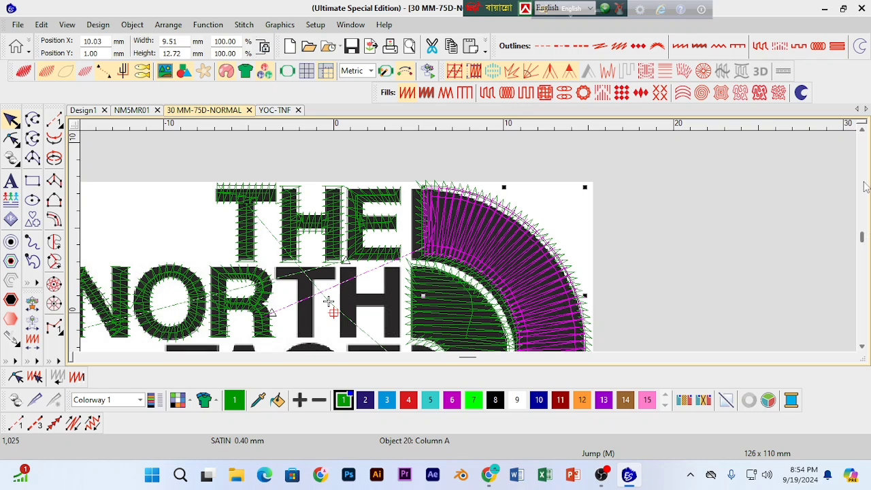
Step: Set the column width of the outer arc's Column C border to 0.25 mm
{"action": "left_click", "coordinate": [549, 242]}
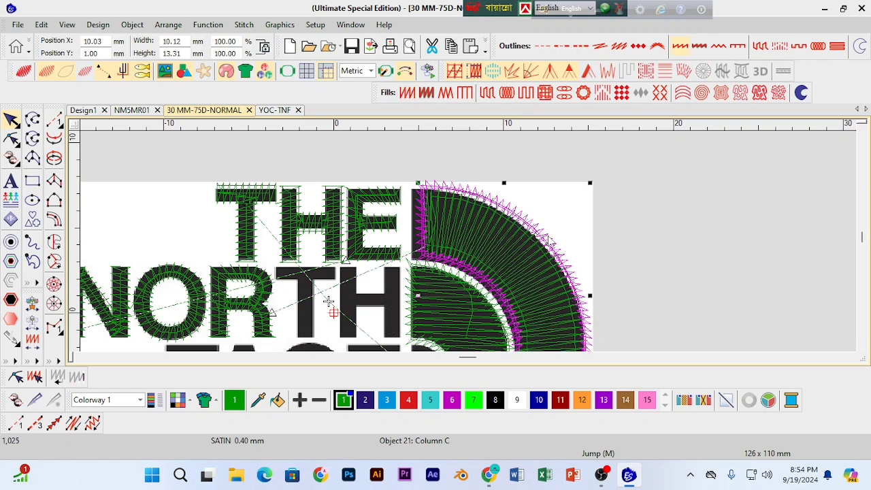
{"action": "key", "text": "t"}
{"action": "key", "text": "t"}
{"action": "right_click", "coordinate": [27, 137]}
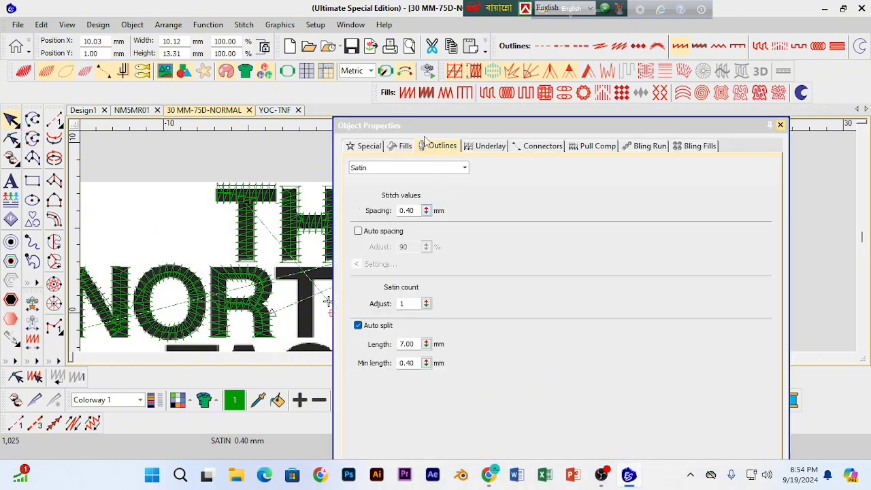
{"action": "left_click_drag", "start_coordinate": [432, 130], "coordinate": [675, 168]}
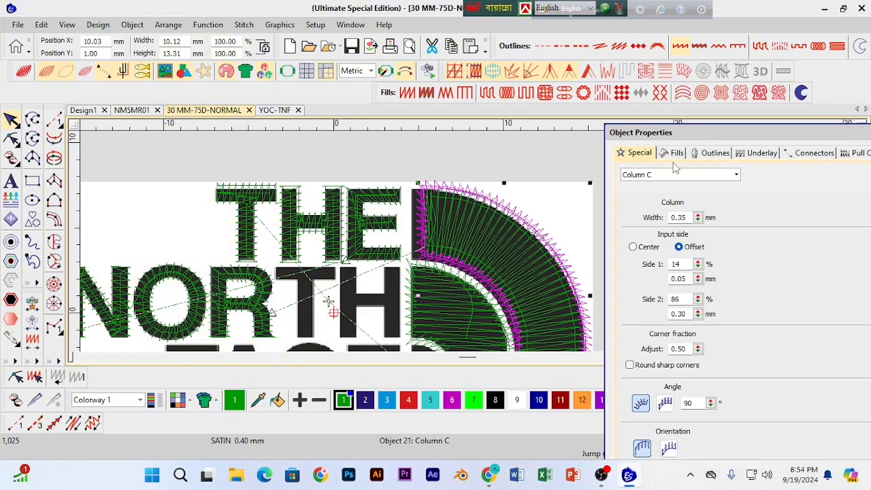
{"action": "key", "text": "t"}
{"action": "left_click", "coordinate": [697, 216]}
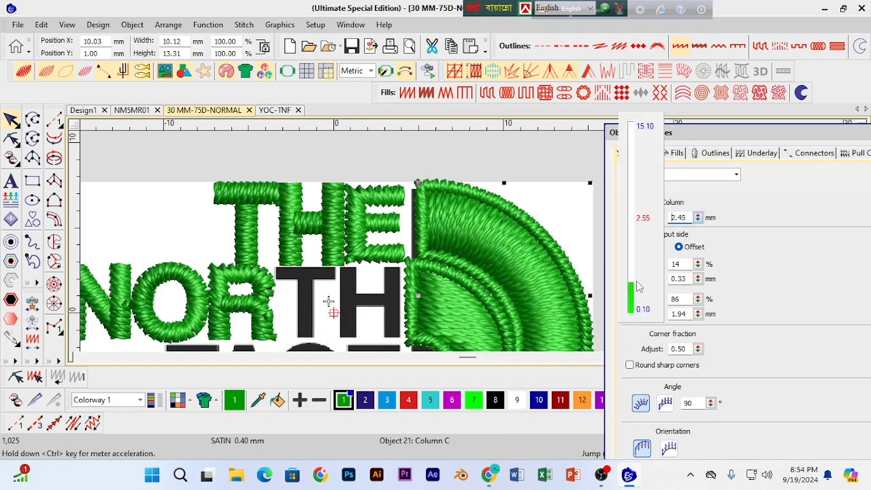
{"action": "left_click_drag", "start_coordinate": [698, 218], "coordinate": [635, 319]}
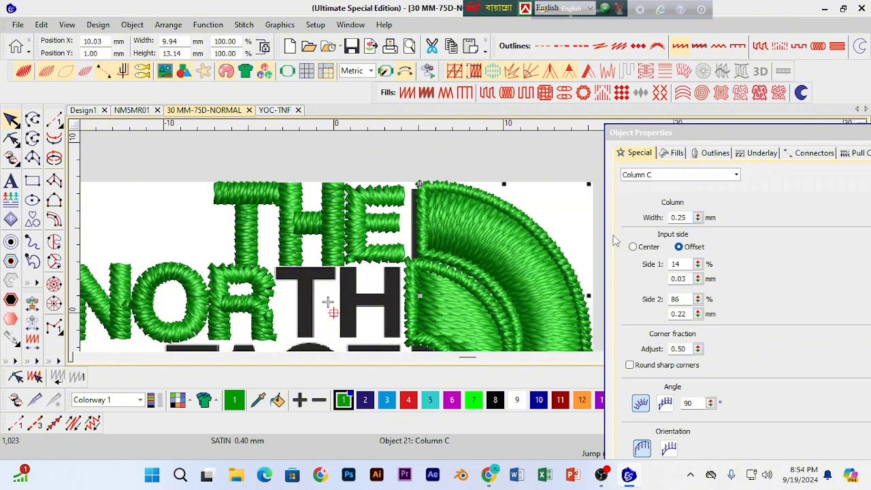
Step: Widen the outer arc's Column C border so its stitches extend well beyond the arc's edges
{"action": "left_click_drag", "start_coordinate": [820, 140], "coordinate": [496, 147]}
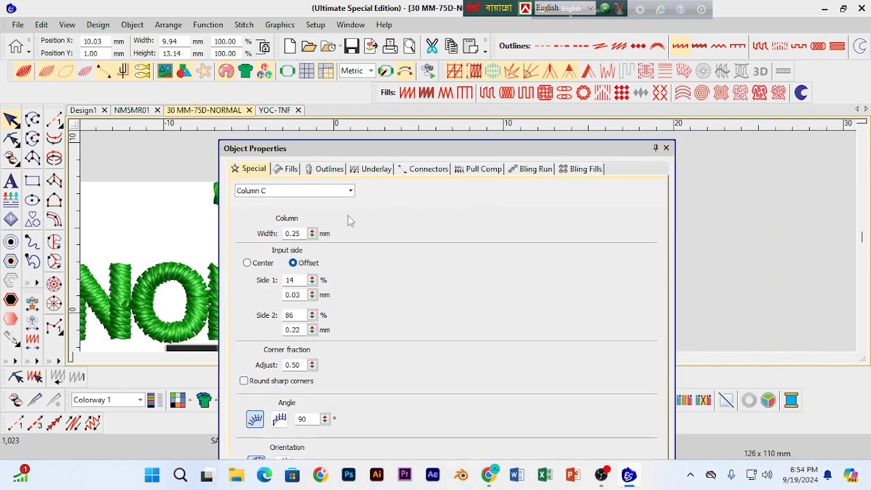
{"action": "left_click_drag", "start_coordinate": [311, 233], "coordinate": [250, 299]}
{"action": "left_click", "coordinate": [666, 148]}
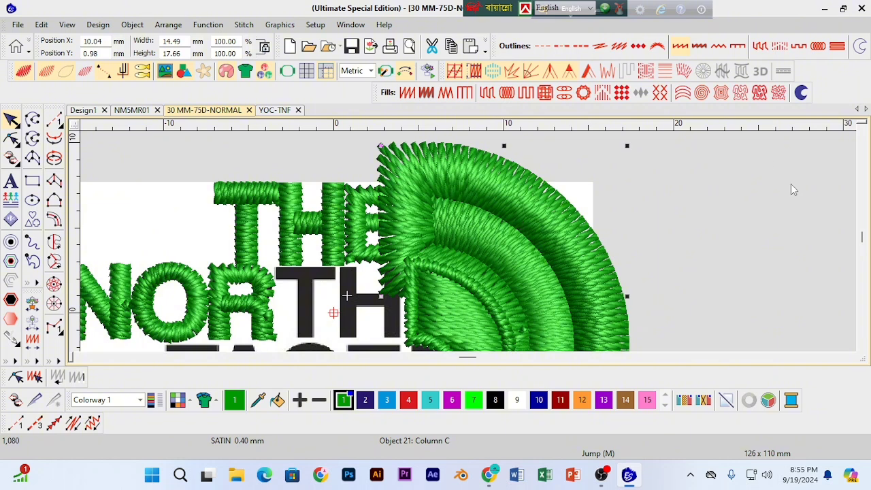
Step: Show thin stitch lines over the artwork and delete the outer arc's border and fill along with the middle arc's fill
{"action": "left_click_drag", "start_coordinate": [863, 242], "coordinate": [863, 237]}
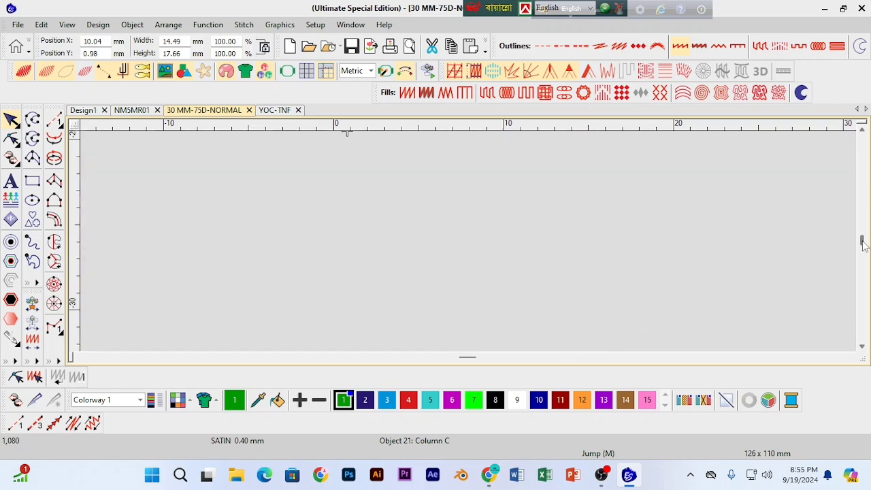
{"action": "key", "text": "shift+z"}
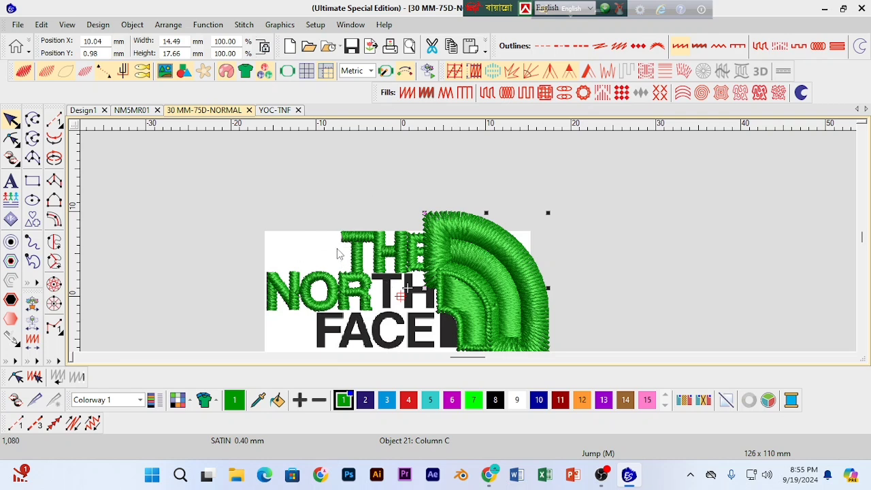
{"action": "key", "text": "t"}
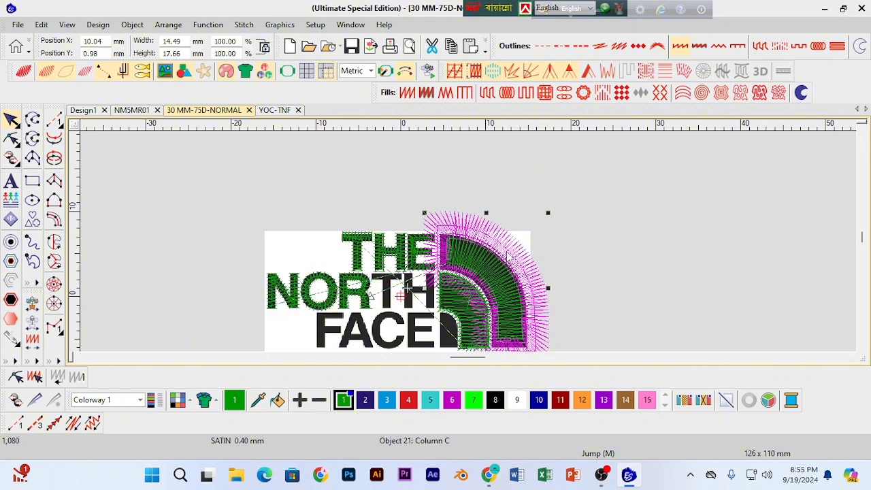
{"action": "left_click", "coordinate": [507, 257]}
{"action": "key", "text": "Delete"}
{"action": "key", "text": "Delete"}
{"action": "key", "text": "Delete"}
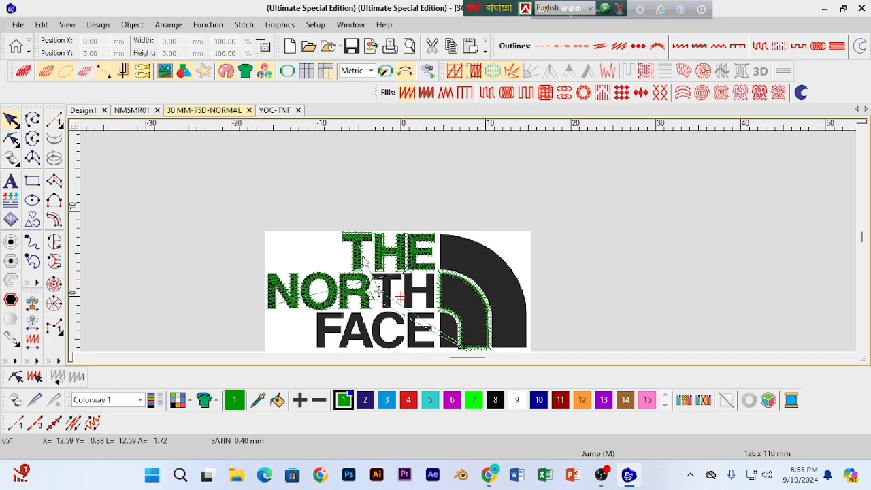
Step: Switch to the YOC-TNF design and examine the stitch columns and start and end points of the letters in THE
{"action": "key", "text": "z"}
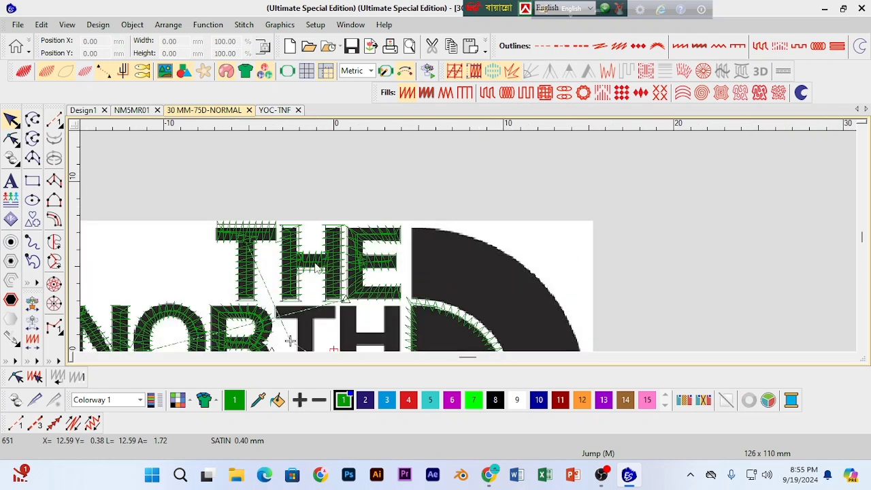
{"action": "key", "text": "shift+z"}
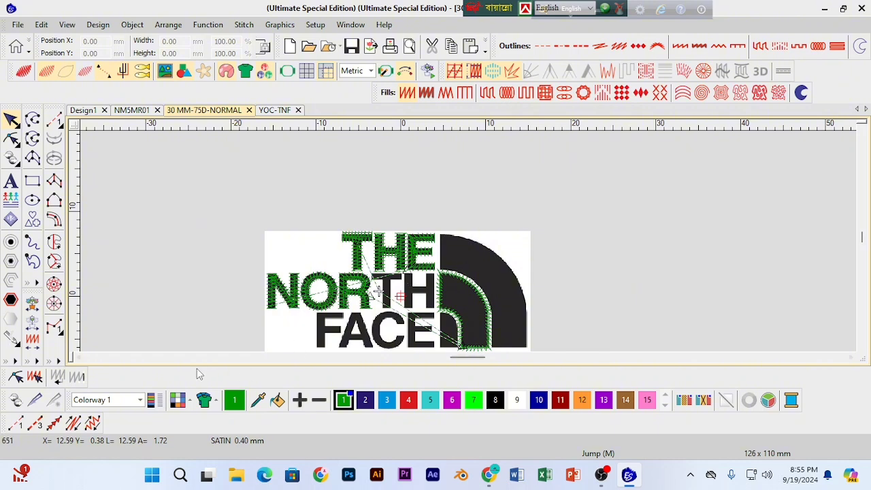
{"action": "scroll", "coordinate": [861, 242], "scroll_direction": "down", "scroll_amount": 2}
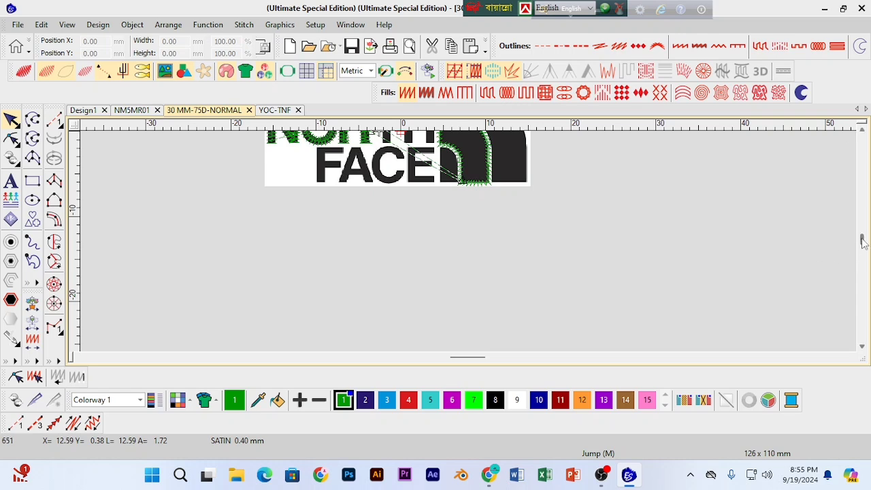
{"action": "scroll", "coordinate": [863, 236], "scroll_direction": "up", "scroll_amount": 4}
{"action": "scroll", "coordinate": [862, 236], "scroll_direction": "down", "scroll_amount": 3}
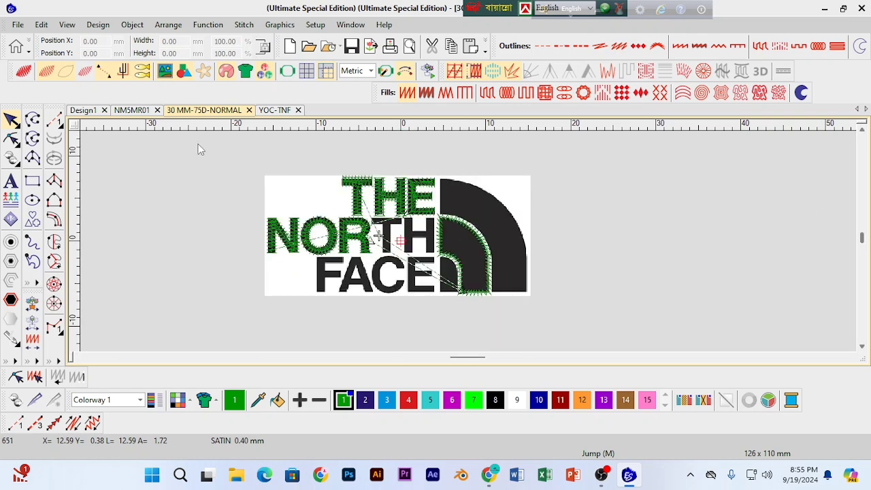
{"action": "left_click", "coordinate": [274, 110]}
{"action": "left_click", "coordinate": [249, 162]}
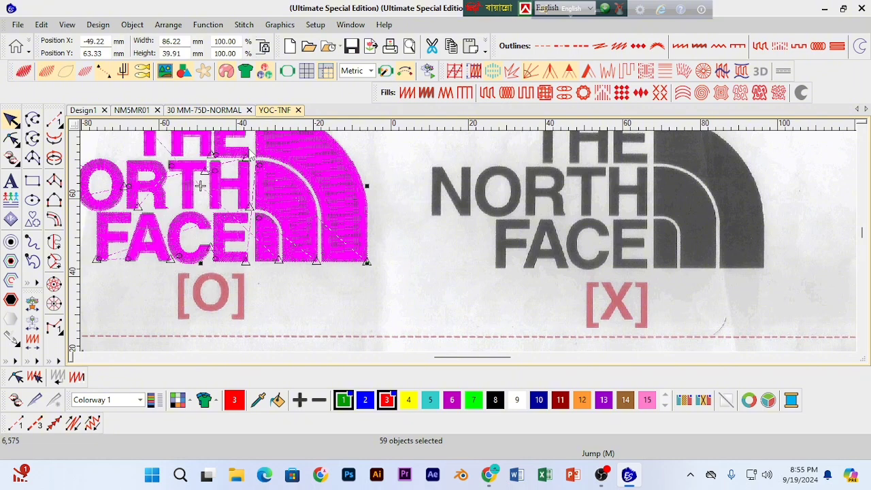
{"action": "left_click", "coordinate": [862, 129]}
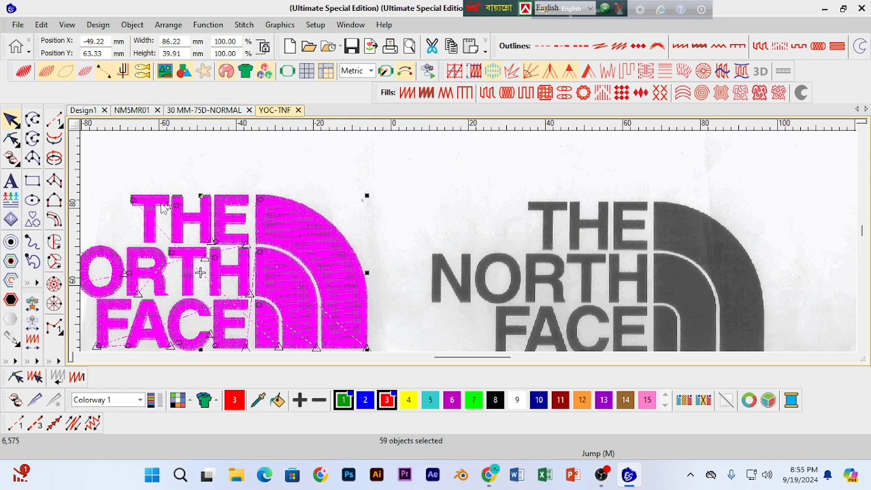
{"action": "left_click", "coordinate": [182, 213]}
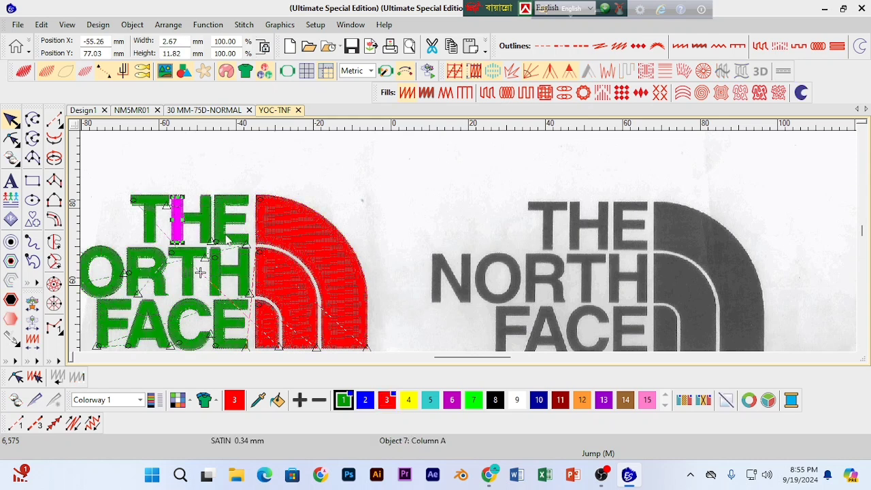
{"action": "key", "text": "Tab"}
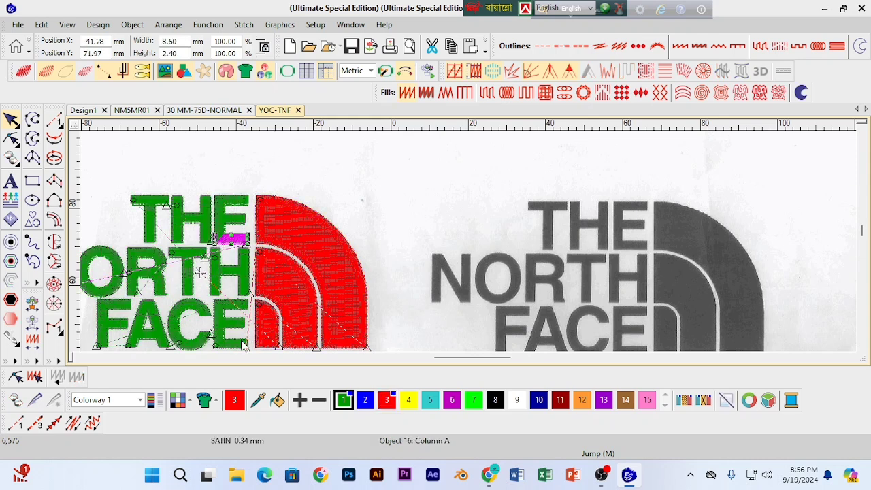
Step: Return to the 30 MM-75D-NORMAL design, hide the artwork and examine the connectors of the T and E in THE
{"action": "left_click", "coordinate": [207, 110]}
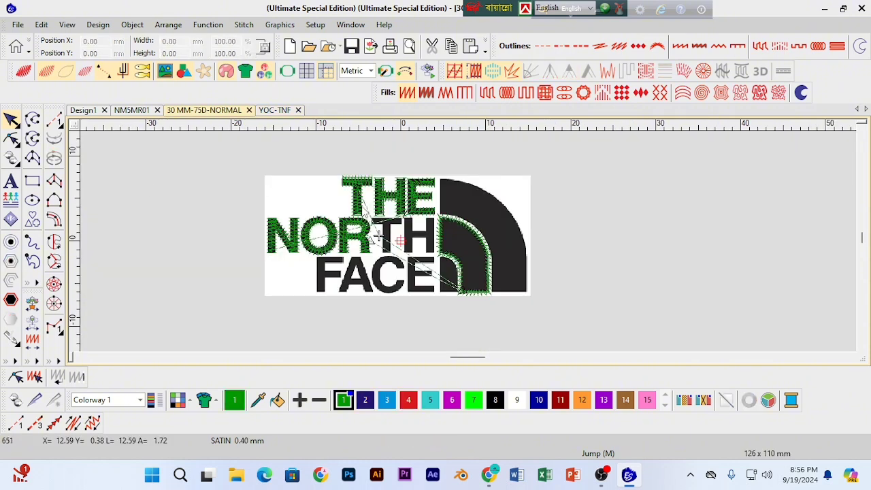
{"action": "key", "text": "d"}
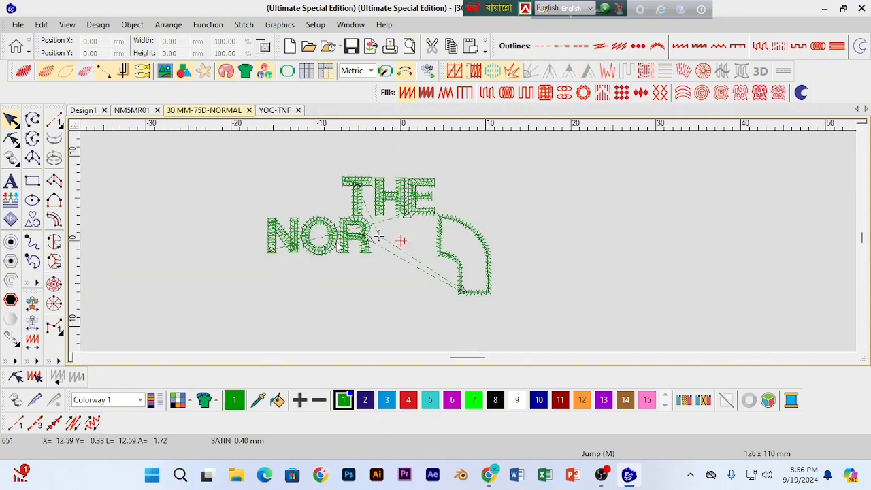
{"action": "left_click", "coordinate": [356, 187]}
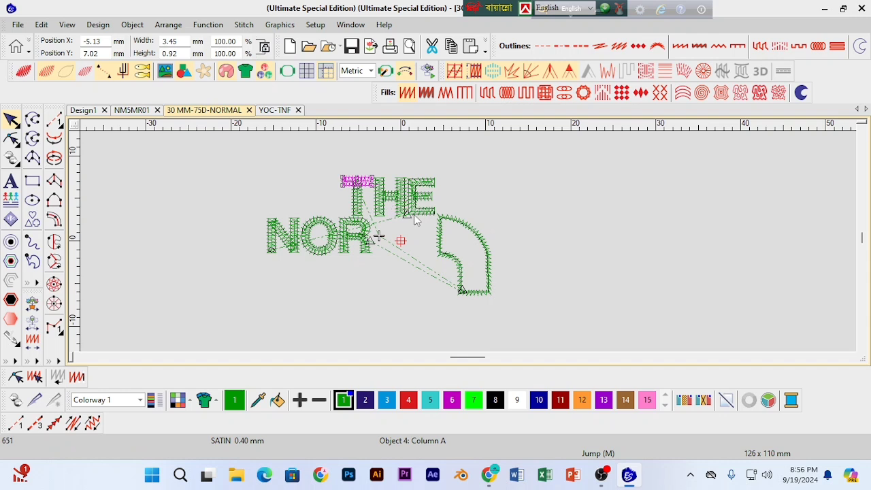
{"action": "left_click", "coordinate": [409, 217]}
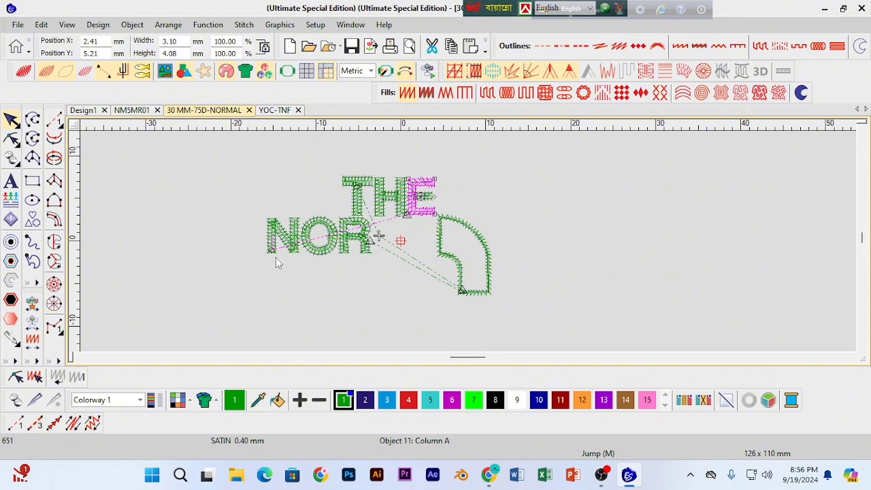
{"action": "left_click", "coordinate": [297, 200]}
{"action": "left_click", "coordinate": [417, 217]}
{"action": "left_click", "coordinate": [252, 196]}
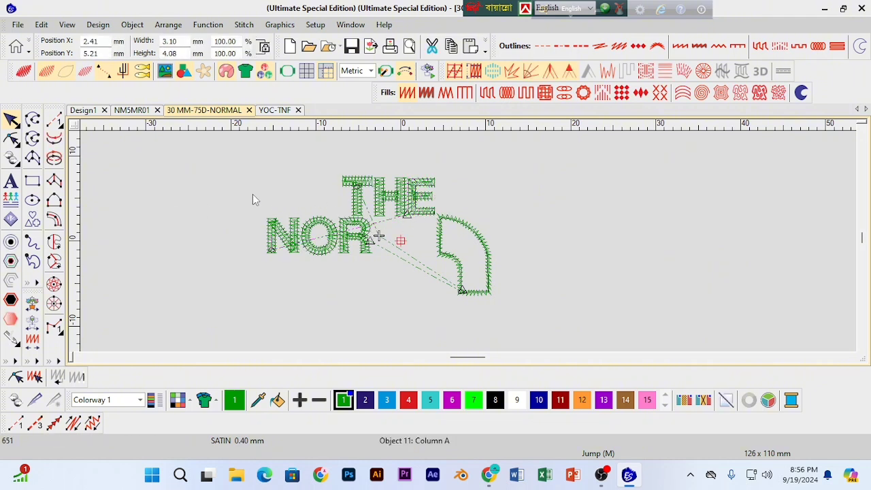
Step: In the YOC-TNF design, move the run object under the H of THE about 30 mm right onto the outer arc
{"action": "left_click", "coordinate": [275, 110]}
{"action": "left_click", "coordinate": [155, 210]}
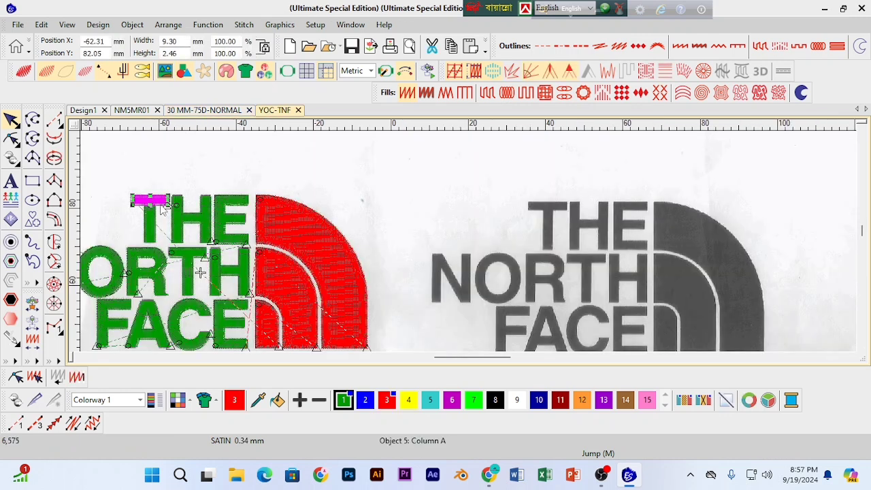
{"action": "left_click", "coordinate": [181, 216]}
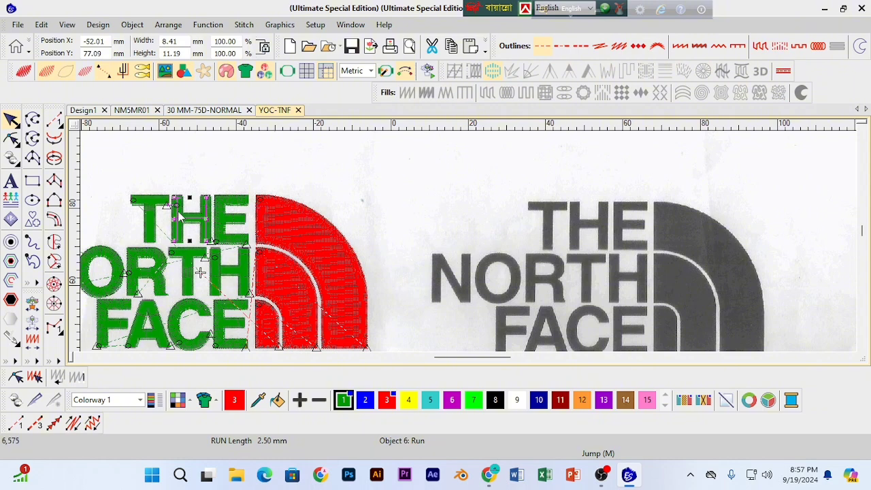
{"action": "left_click", "coordinate": [79, 358]}
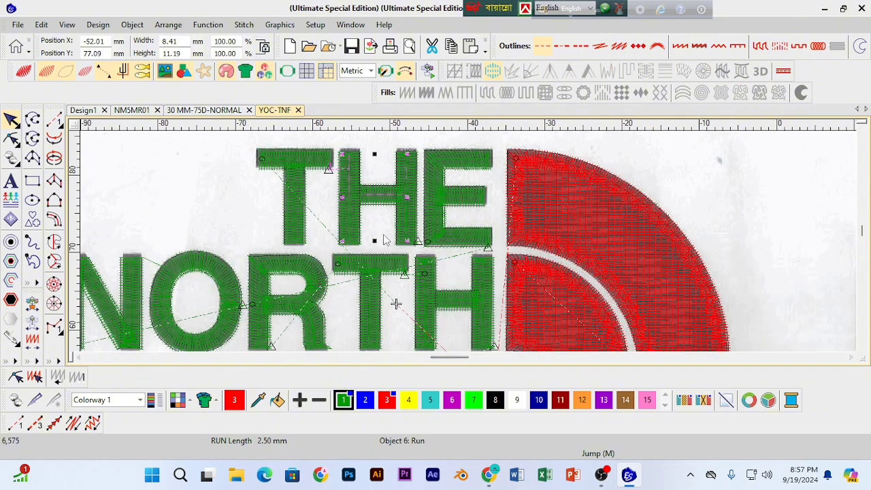
{"action": "left_click", "coordinate": [352, 190]}
{"action": "left_click_drag", "start_coordinate": [352, 190], "coordinate": [465, 205]}
{"action": "left_click", "coordinate": [620, 209]}
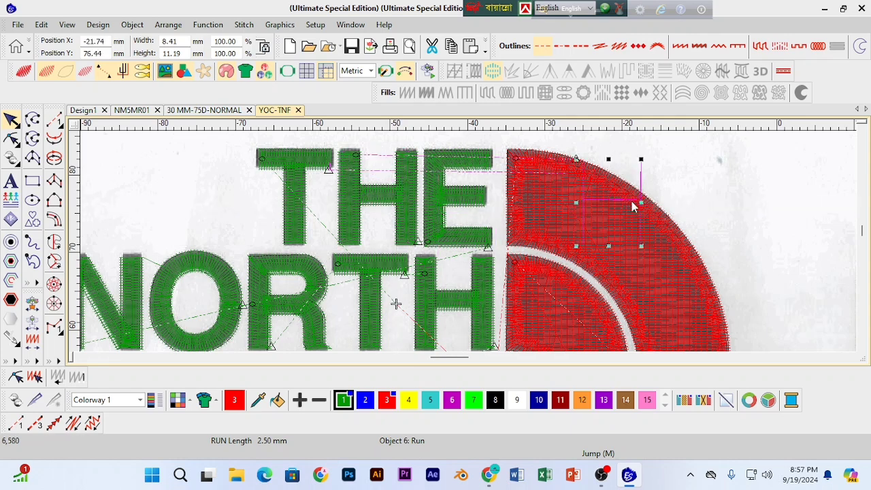
Step: Move the run object under the upper part of the E in THE about 11 mm right onto the outer arc
{"action": "left_click", "coordinate": [438, 226]}
{"action": "left_click", "coordinate": [455, 242]}
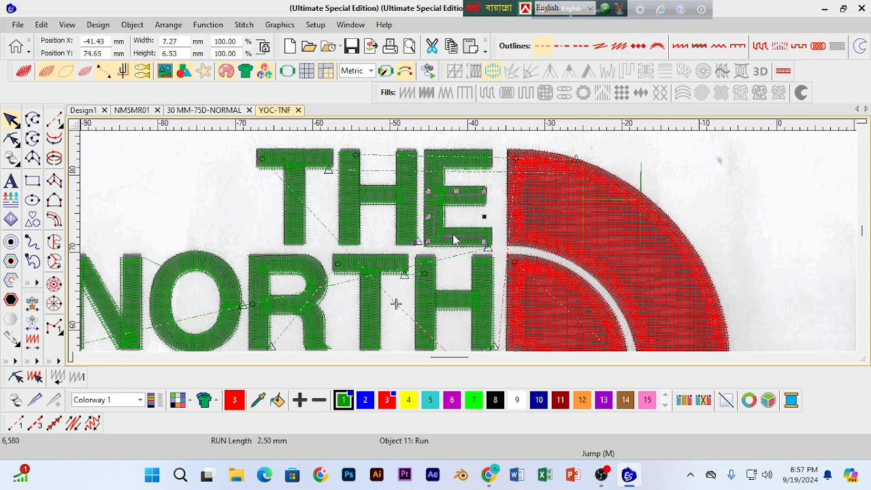
{"action": "left_click", "coordinate": [431, 185]}
{"action": "left_click", "coordinate": [462, 161]}
{"action": "left_click", "coordinate": [471, 164]}
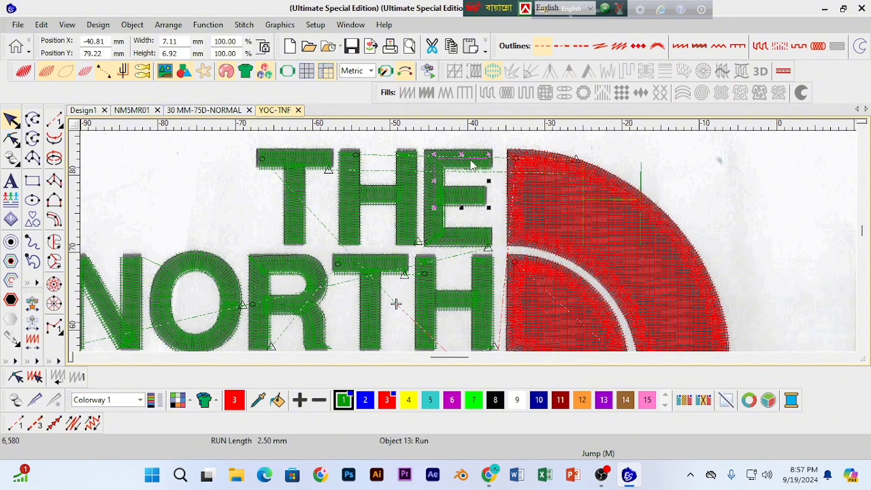
{"action": "left_click", "coordinate": [472, 162]}
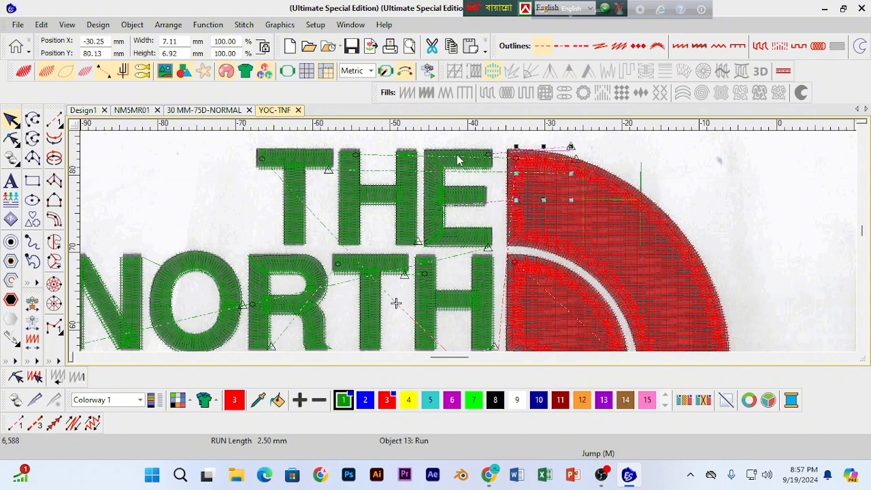
Step: Move the E's top bar and stem columns and its lower run object aside, and select the middle bar column
{"action": "left_click", "coordinate": [479, 157]}
{"action": "left_click_drag", "start_coordinate": [479, 157], "coordinate": [492, 149]}
{"action": "left_click", "coordinate": [415, 147]}
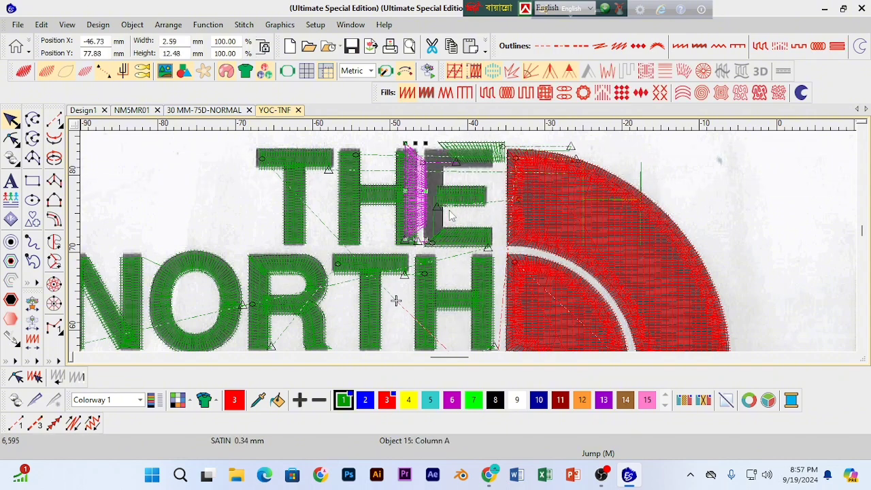
{"action": "left_click", "coordinate": [450, 242]}
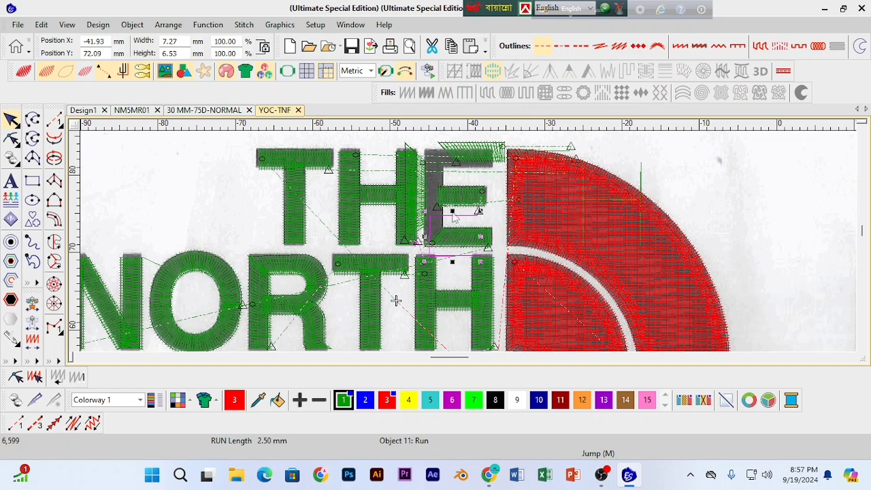
{"action": "left_click", "coordinate": [460, 202]}
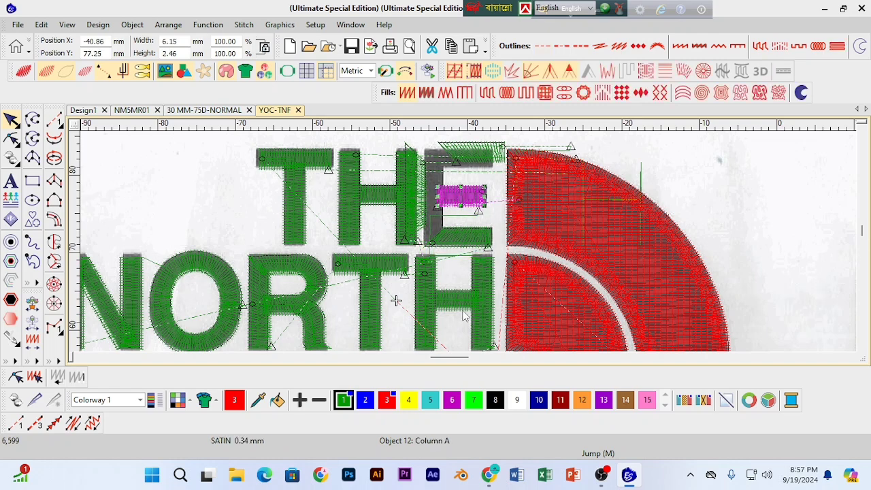
{"action": "left_click", "coordinate": [861, 347]}
{"action": "left_click", "coordinate": [862, 348]}
{"action": "left_click", "coordinate": [862, 347]}
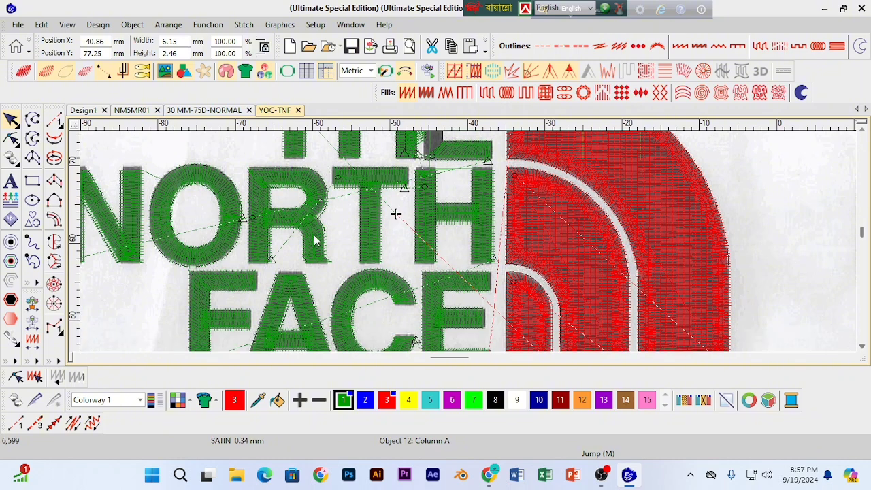
Step: Move the run object under the R of NORTH about 4.5 mm toward its right leg and select the O column
{"action": "left_click", "coordinate": [315, 252]}
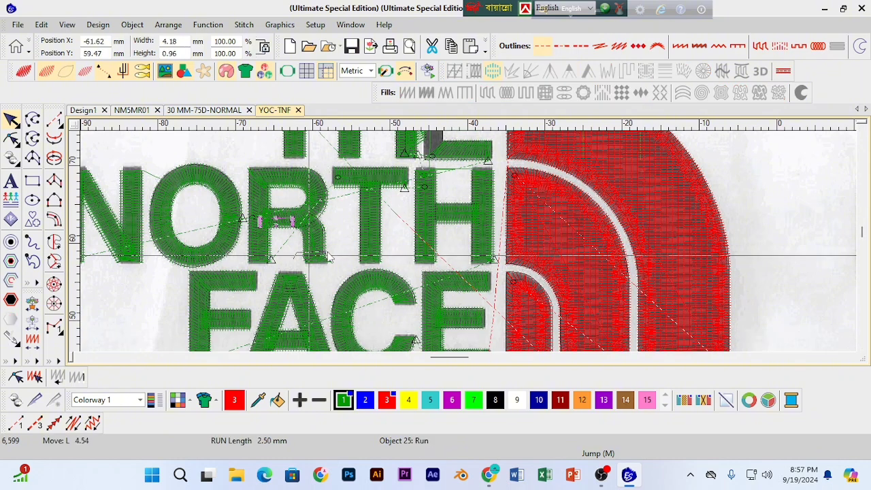
{"action": "key", "text": "Tab"}
{"action": "key", "text": "Tab"}
{"action": "left_click", "coordinate": [226, 236]}
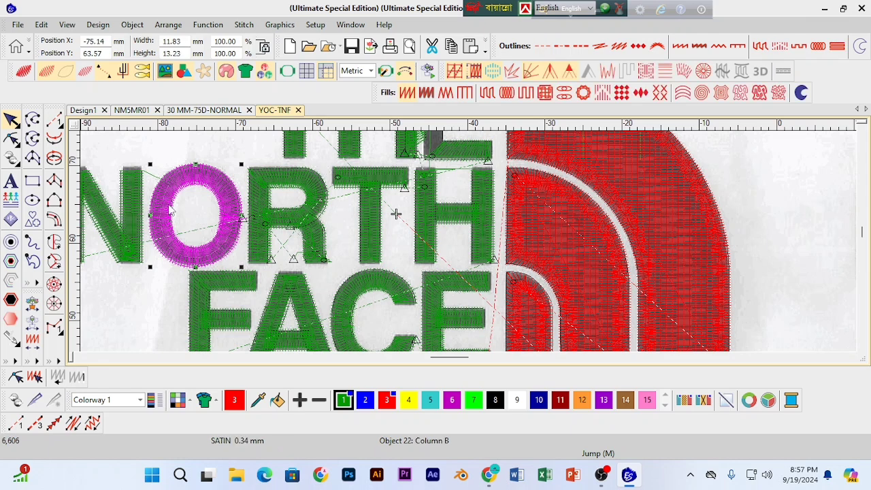
Step: Move the run object under the N of NORTH about 3.5 mm right and 8 mm down, clear of the letter
{"action": "left_click", "coordinate": [134, 208]}
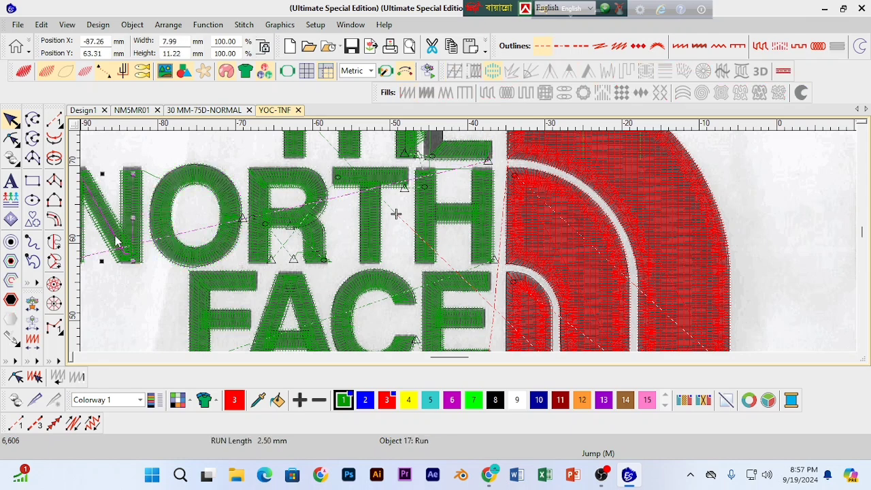
{"action": "left_click_drag", "start_coordinate": [117, 242], "coordinate": [143, 303]}
{"action": "key", "text": "shift+z"}
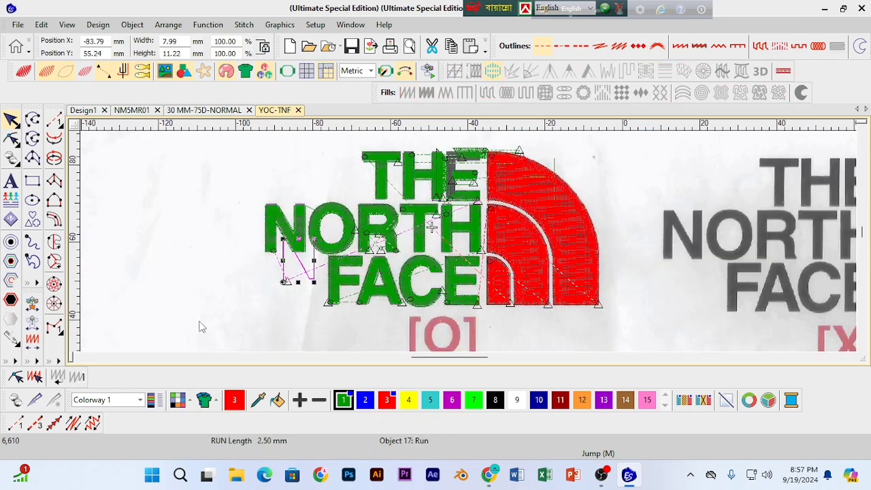
{"action": "key", "text": "z"}
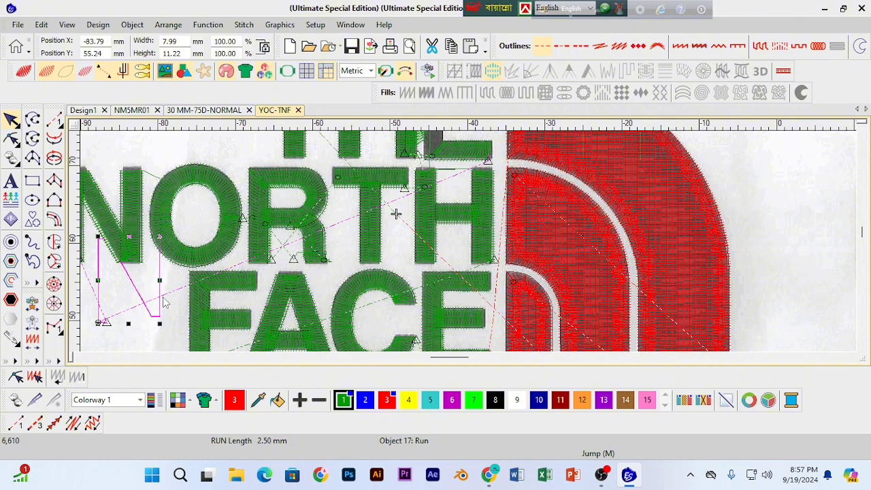
{"action": "left_click", "coordinate": [79, 357]}
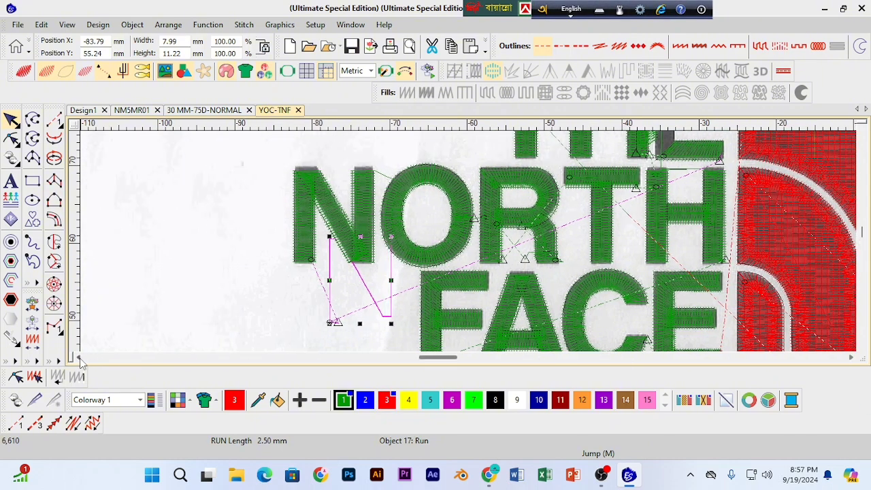
{"action": "key", "text": "z"}
{"action": "key", "text": "z"}
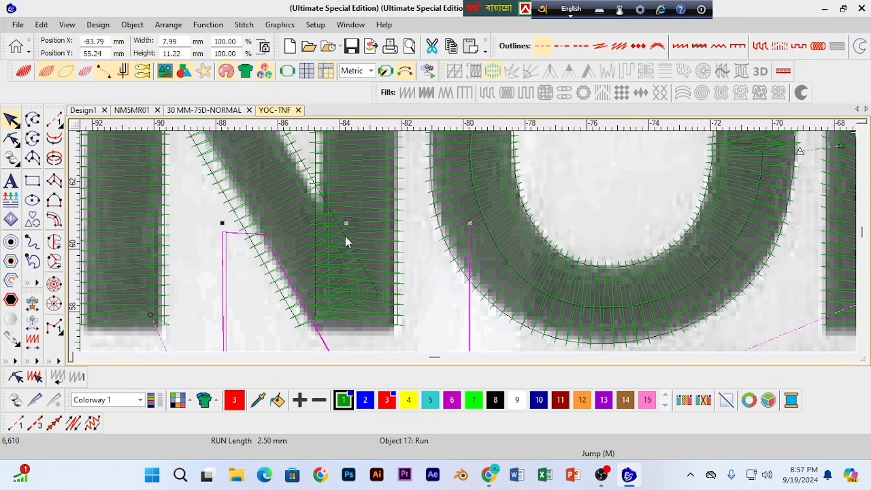
Step: Examine the underlay properties of the right stem column in the N of NORTH
{"action": "left_click", "coordinate": [383, 219]}
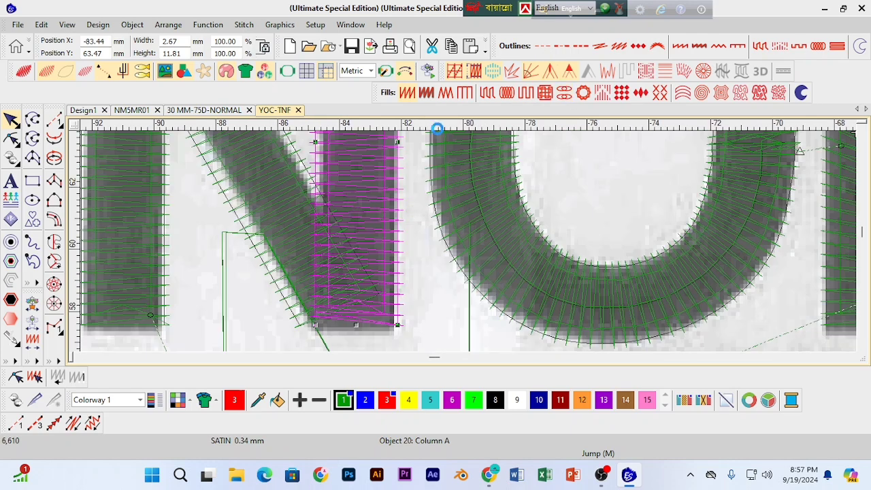
{"action": "left_click", "coordinate": [378, 171]}
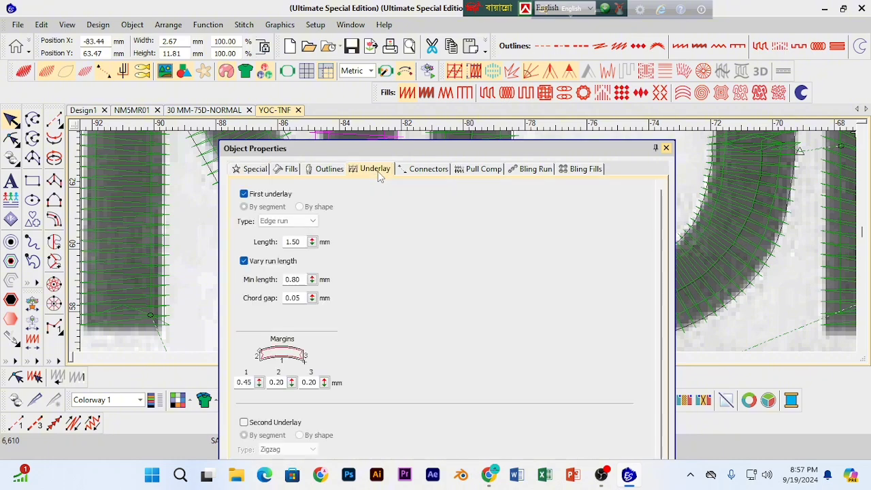
{"action": "left_click", "coordinate": [665, 148]}
{"action": "scroll", "coordinate": [448, 357], "scroll_direction": "down", "scroll_amount": 1}
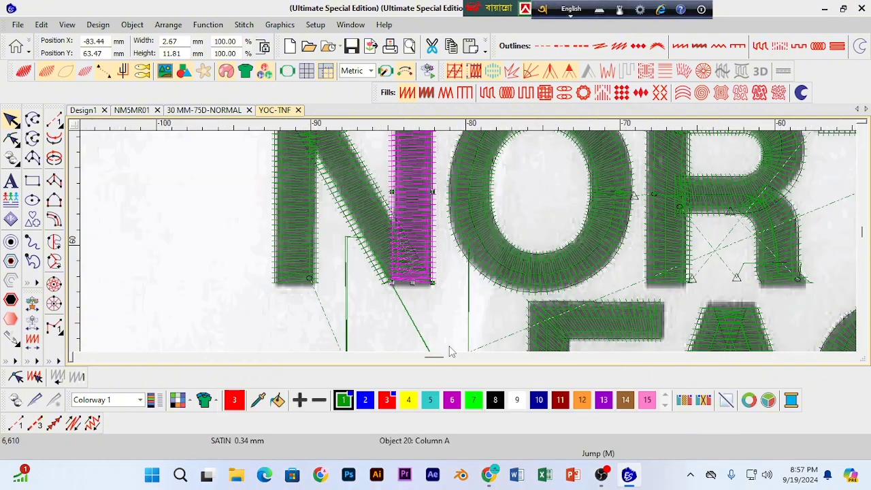
{"action": "scroll", "coordinate": [388, 276], "scroll_direction": "down", "scroll_amount": 1}
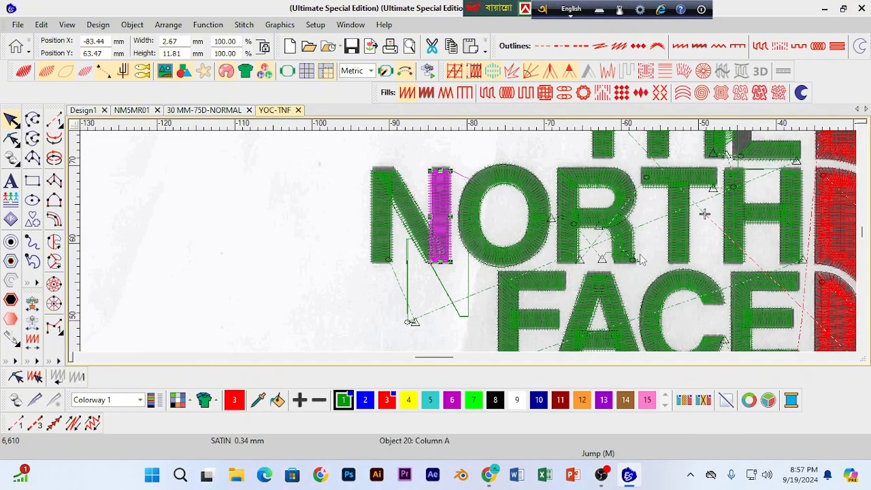
Step: Close the YOC-TNF design without saving its changes and switch to the NM5MR01 design
{"action": "left_click", "coordinate": [298, 110]}
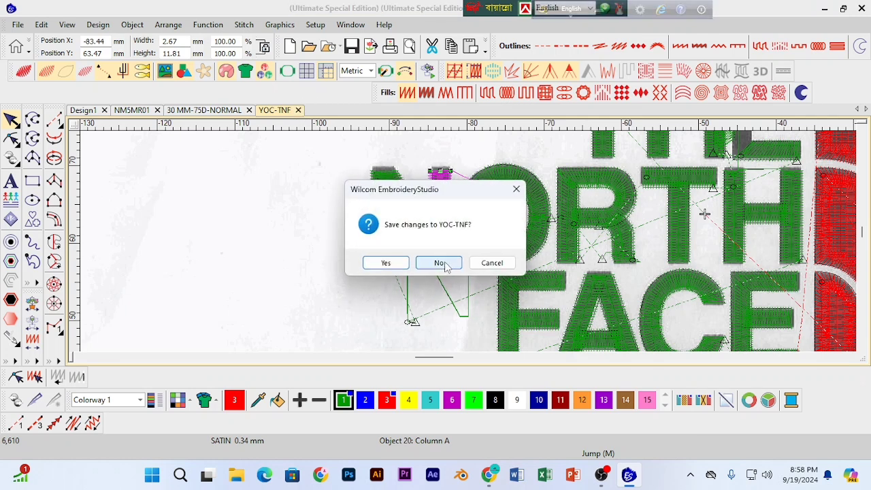
{"action": "left_click", "coordinate": [446, 265]}
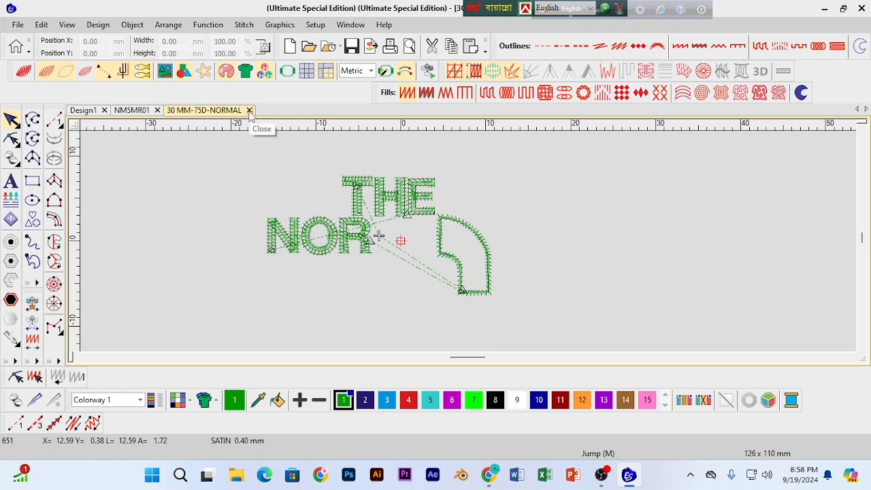
{"action": "left_click", "coordinate": [140, 111]}
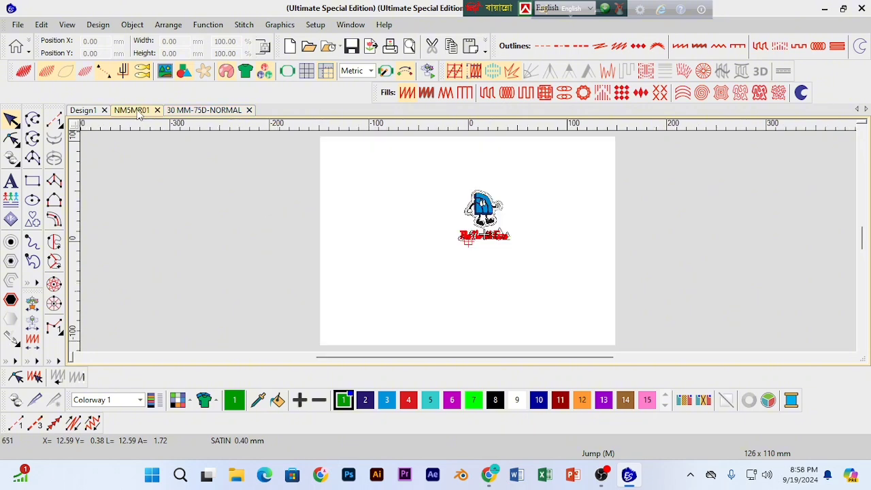
Step: Examine the script lettering The North Face, selecting the F's middle bar and the T's top bar columns
{"action": "scroll", "coordinate": [497, 307], "scroll_direction": "up", "scroll_amount": 5}
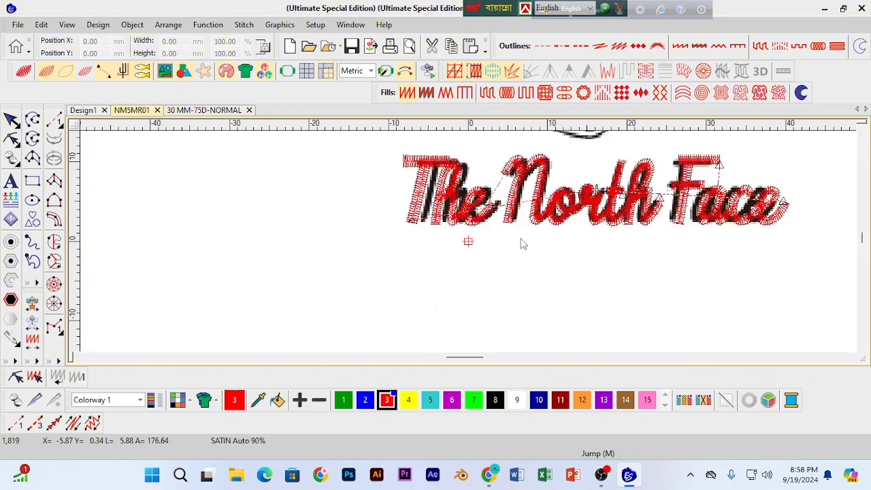
{"action": "left_click", "coordinate": [861, 129]}
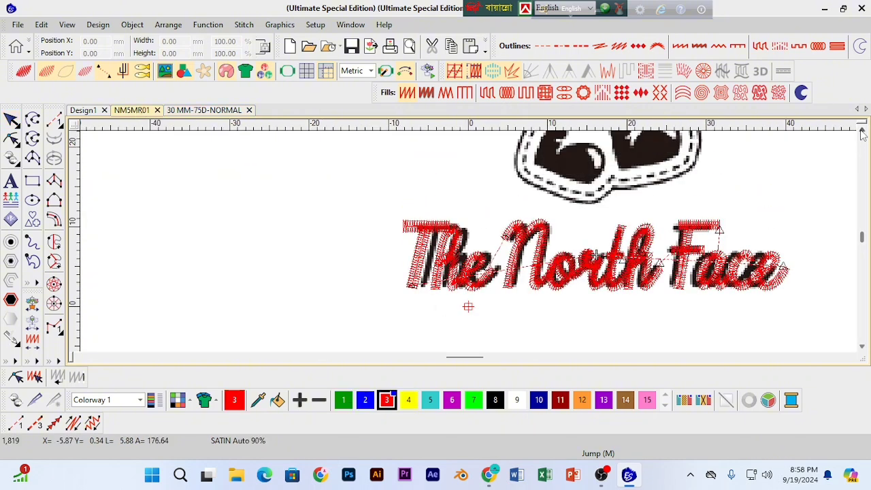
{"action": "left_click", "coordinate": [861, 131]}
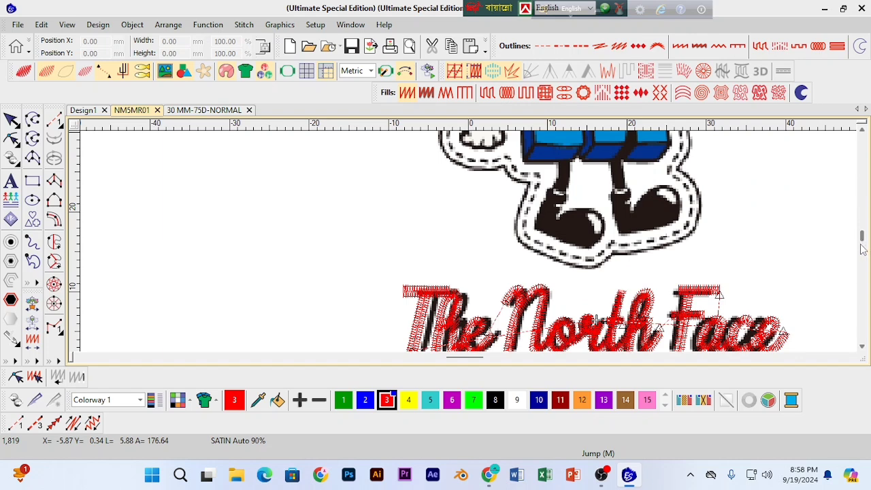
{"action": "scroll", "coordinate": [863, 239], "scroll_direction": "down", "scroll_amount": 3}
{"action": "scroll", "coordinate": [863, 238], "scroll_direction": "up", "scroll_amount": 2}
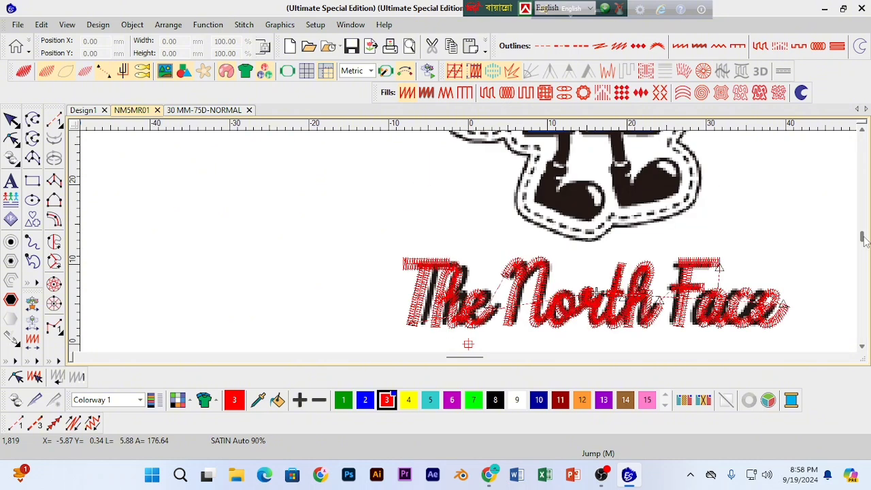
{"action": "left_click", "coordinate": [697, 294]}
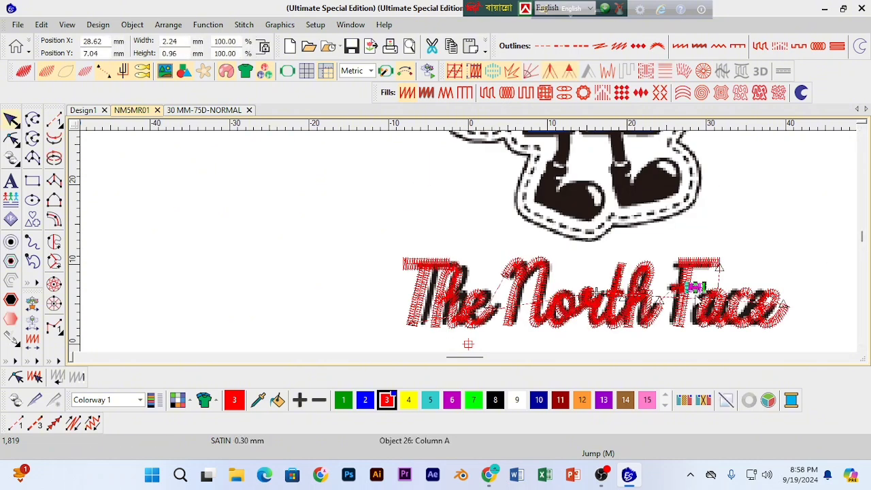
{"action": "left_click", "coordinate": [425, 264]}
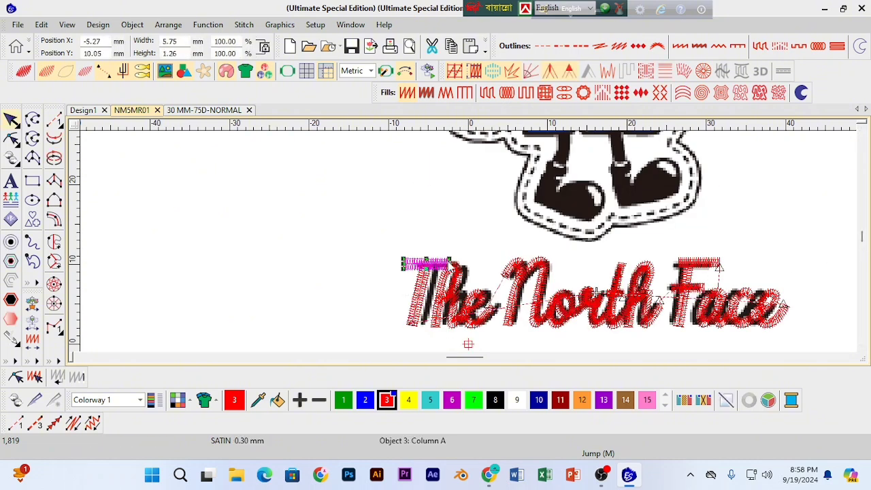
Step: Move the mascot artwork about 39 mm right and 15 mm down off the lettering and step through the columns of North
{"action": "mouse_move", "coordinate": [381, 235]}
{"action": "left_mouse_down"}
{"action": "mouse_move", "coordinate": [532, 342]}
{"action": "mouse_move", "coordinate": [683, 352]}
{"action": "left_mouse_up"}
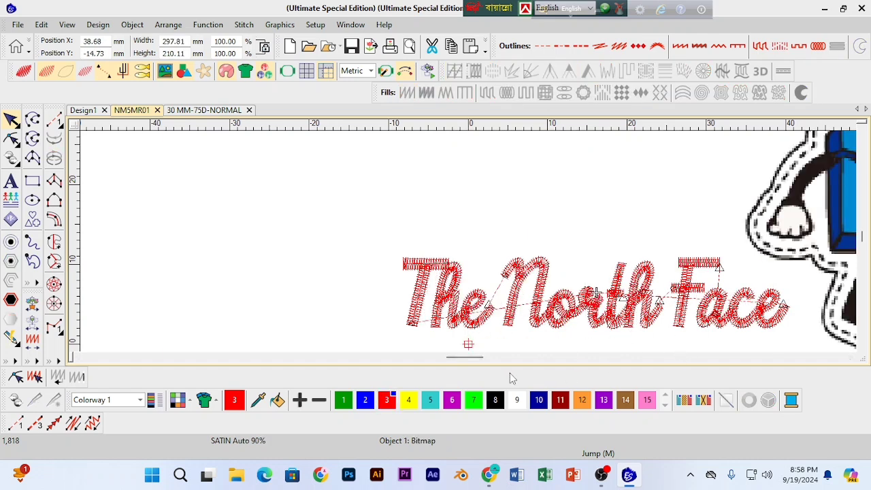
{"action": "left_click_drag", "start_coordinate": [468, 361], "coordinate": [481, 358]}
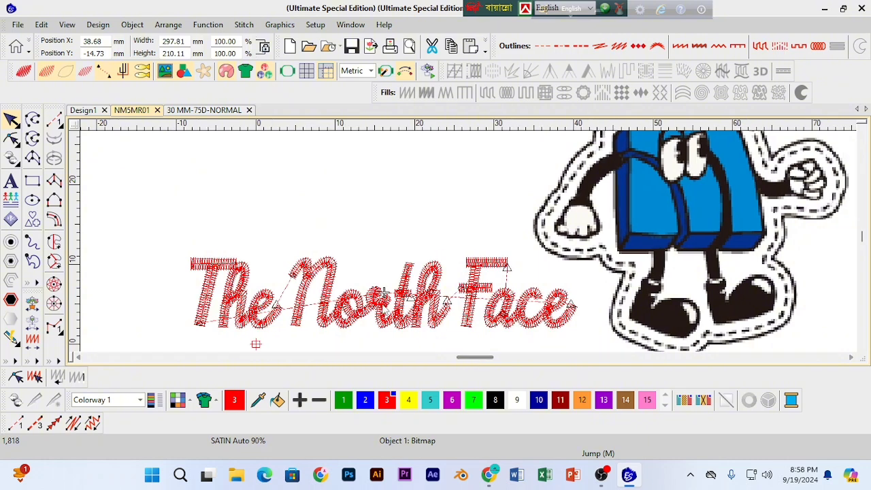
{"action": "left_click", "coordinate": [369, 298]}
{"action": "key", "text": "shift+Tab"}
{"action": "key", "text": "shift+Tab"}
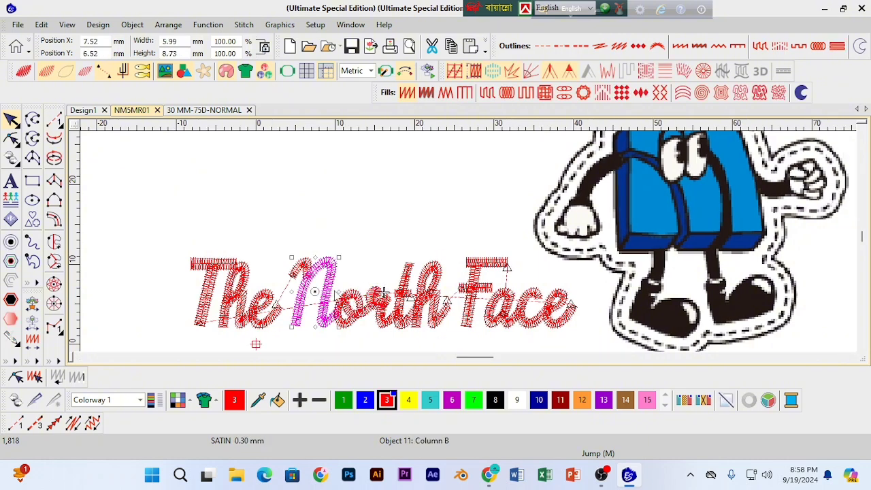
Step: Undo the shifts of the mascot artwork to put it back behind the lettering
{"action": "left_click", "coordinate": [223, 204]}
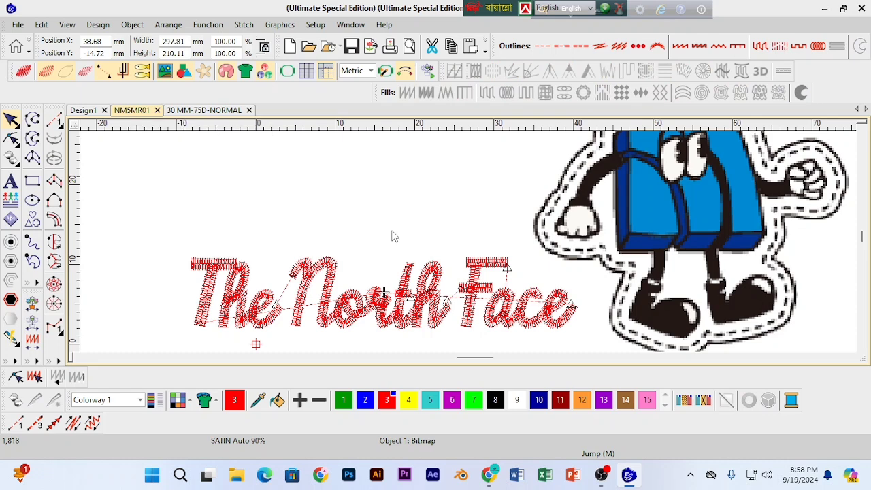
{"action": "key", "text": "ctrl+z"}
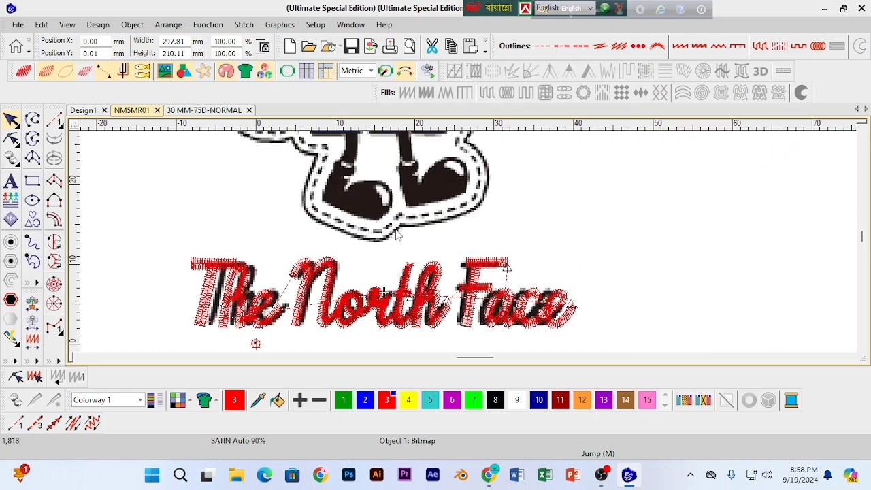
{"action": "key", "text": "shift+z"}
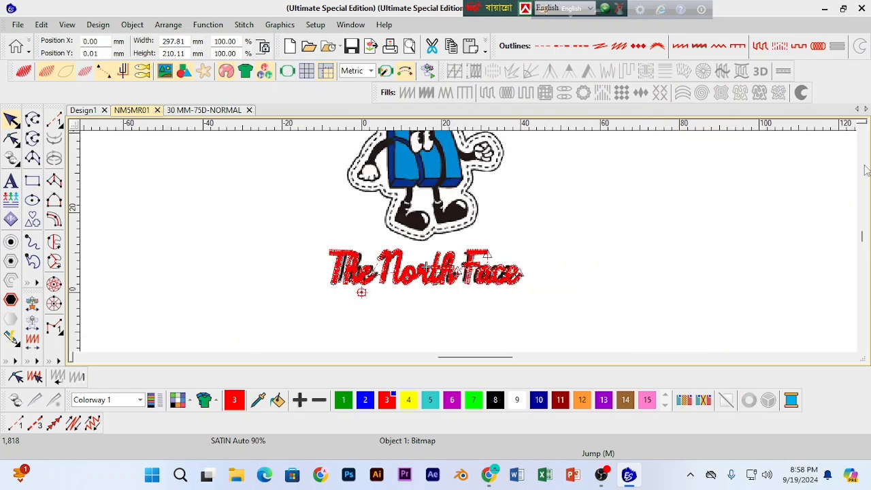
{"action": "left_click", "coordinate": [862, 131]}
{"action": "left_click", "coordinate": [861, 134]}
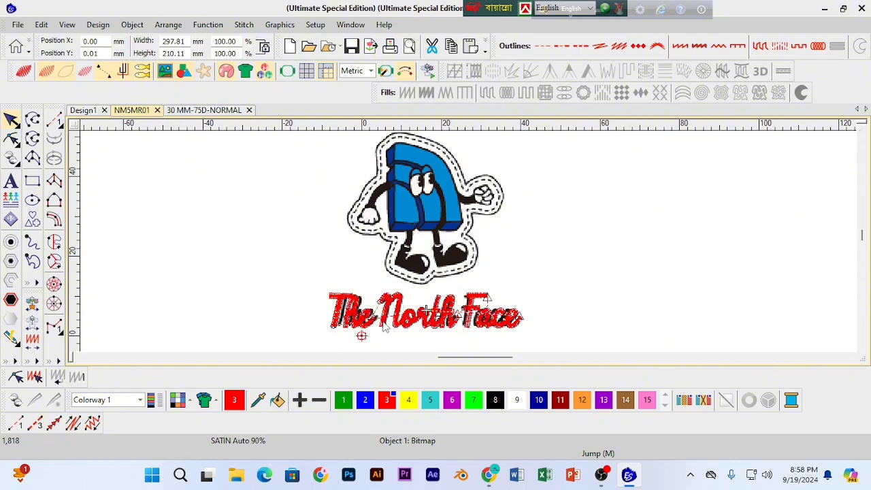
Step: Examine the lettering's h column and the mascot artwork with its dashed outline above it
{"action": "left_click", "coordinate": [384, 321]}
{"action": "left_click", "coordinate": [452, 315]}
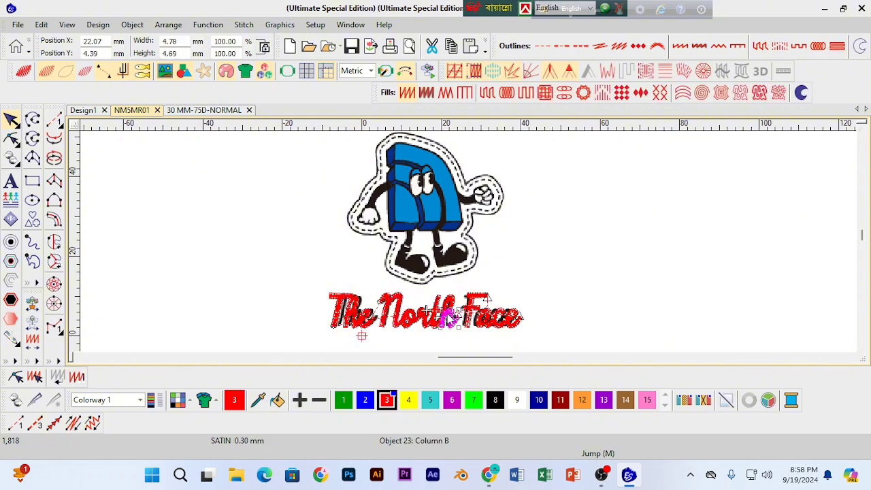
{"action": "left_click", "coordinate": [804, 170]}
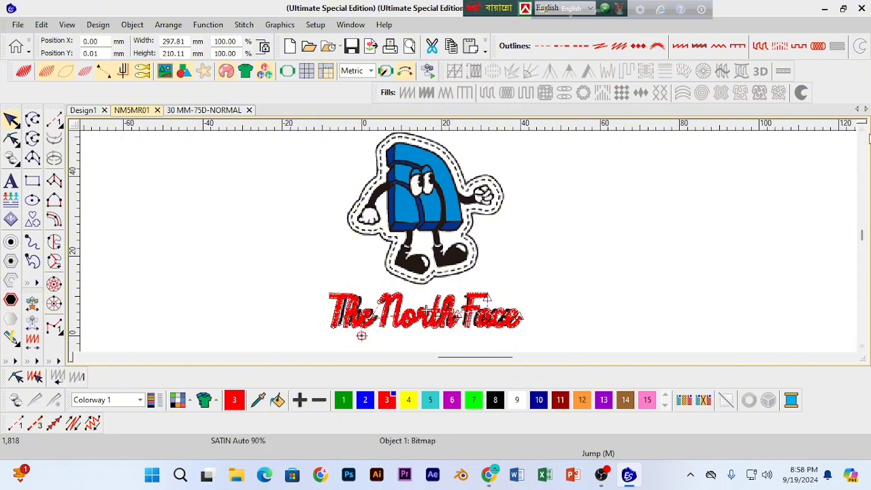
{"action": "left_click", "coordinate": [863, 134]}
{"action": "scroll", "coordinate": [474, 242], "scroll_direction": "up", "scroll_amount": 1}
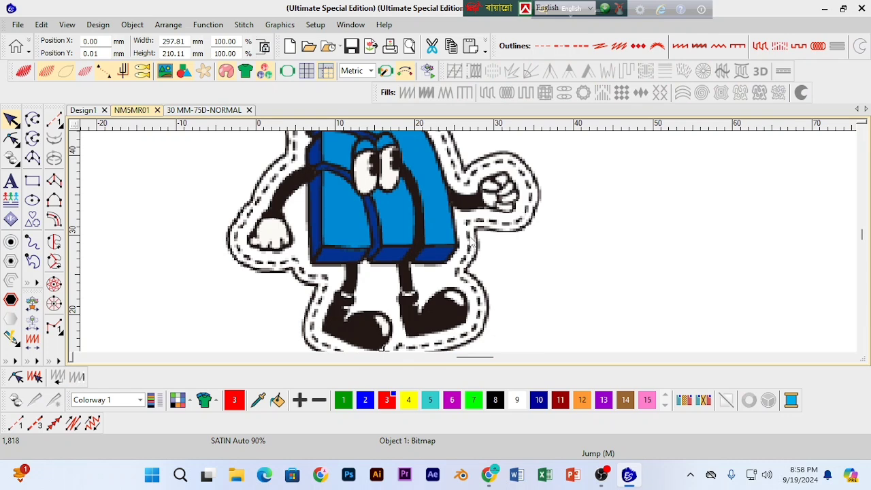
{"action": "scroll", "coordinate": [473, 241], "scroll_direction": "down", "scroll_amount": 2}
{"action": "scroll", "coordinate": [447, 239], "scroll_direction": "up", "scroll_amount": 2}
{"action": "scroll", "coordinate": [414, 242], "scroll_direction": "down", "scroll_amount": 2}
Step: Measure the mascot's width from its raised fist to the opposite edge of the outline, and reselect the artwork
{"action": "key", "text": "m"}
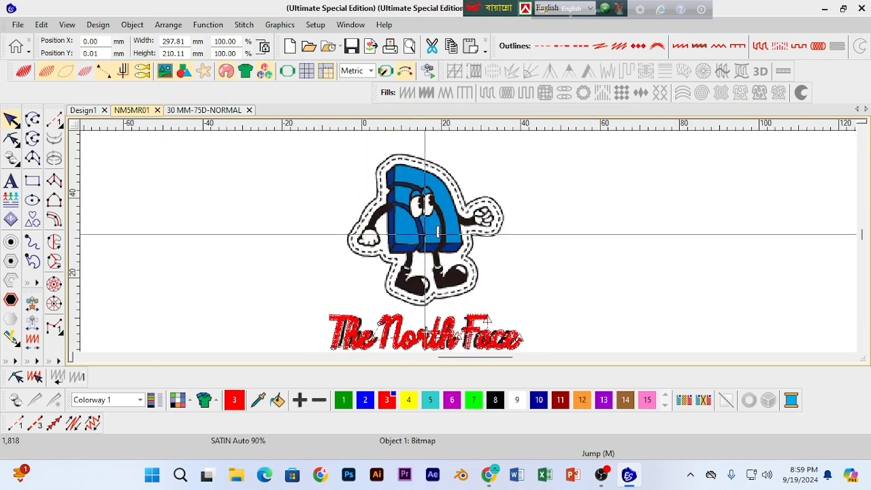
{"action": "left_click", "coordinate": [497, 218]}
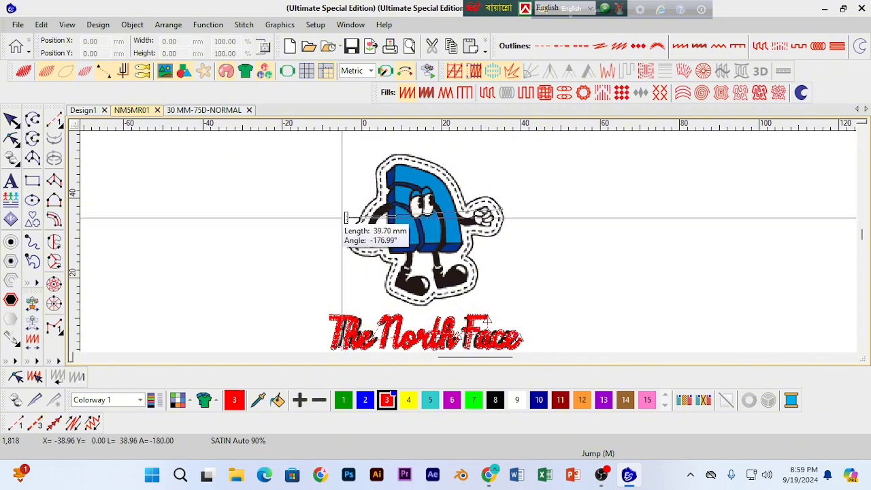
{"action": "scroll", "coordinate": [335, 227], "scroll_direction": "up", "scroll_amount": 1}
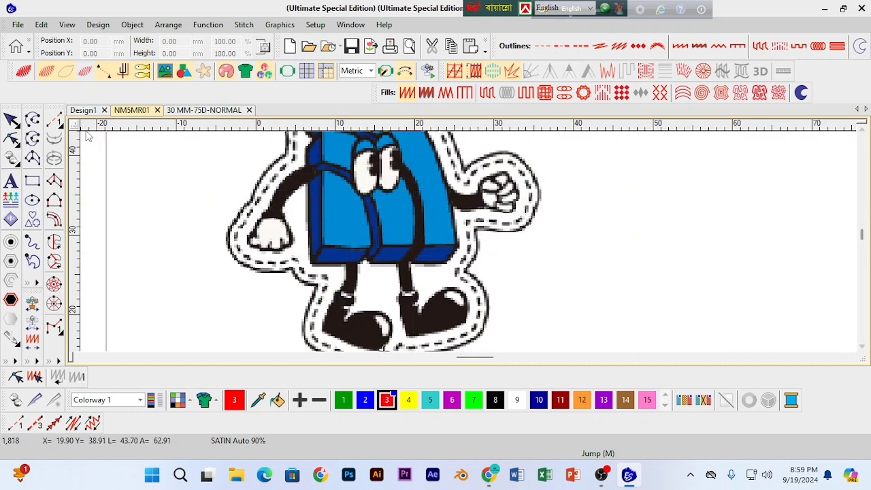
{"action": "left_click", "coordinate": [11, 120]}
{"action": "left_click", "coordinate": [558, 225]}
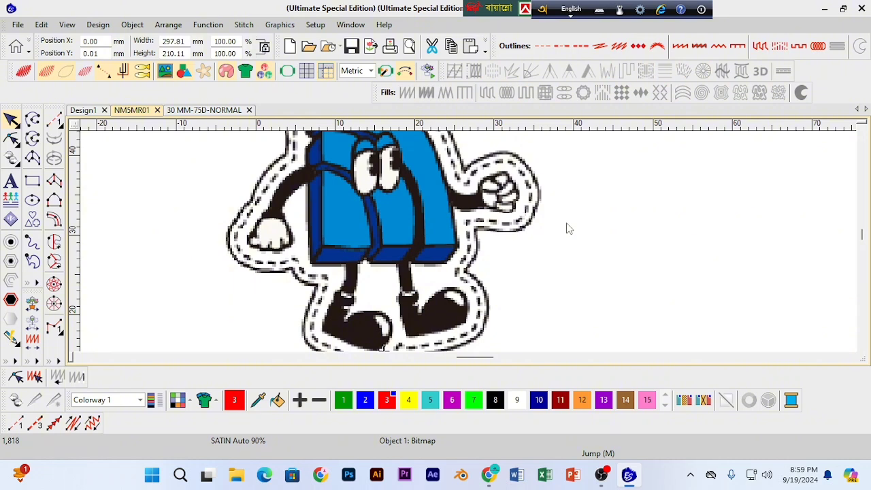
{"action": "left_click", "coordinate": [862, 130]}
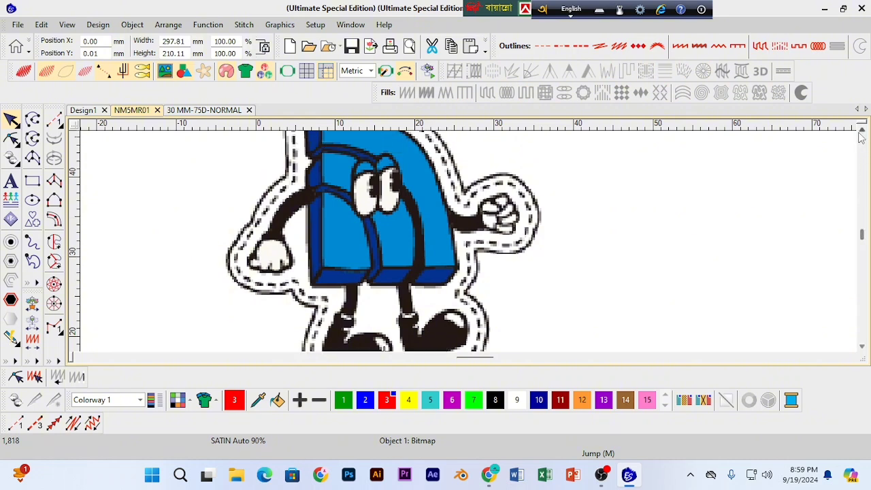
Step: Examine the whole mascot artwork together with the red The North Face lettering below it
{"action": "key", "text": "shift+z"}
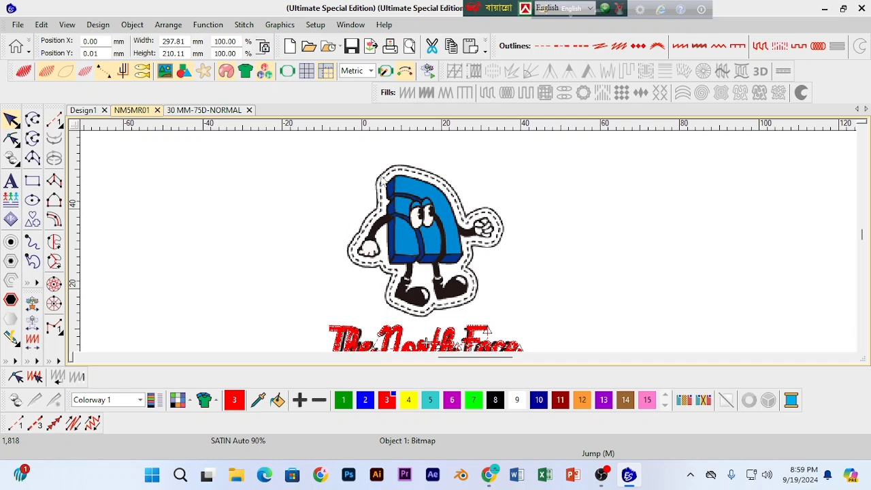
{"action": "key", "text": "shift+z"}
{"action": "key", "text": "shift+z"}
{"action": "key", "text": "shift+z"}
{"action": "key", "text": "shift+z"}
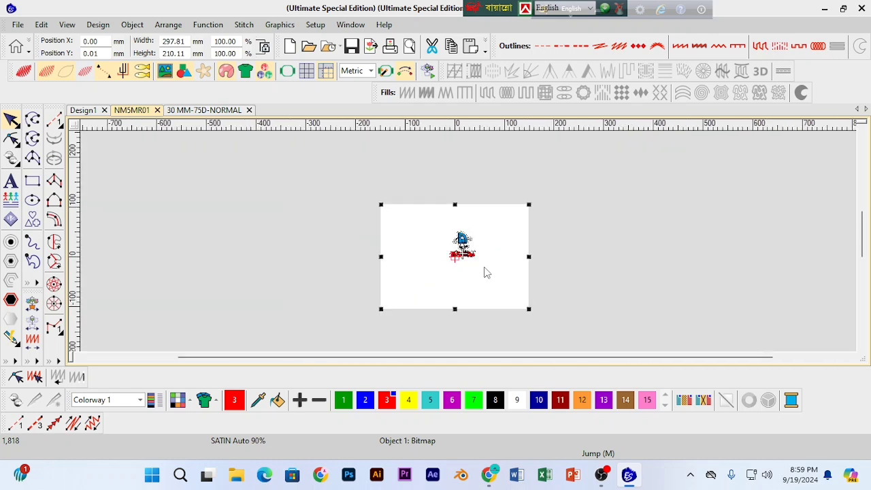
{"action": "key", "text": "z"}
{"action": "key", "text": "z"}
{"action": "key", "text": "z"}
{"action": "key", "text": "z"}
{"action": "key", "text": "z"}
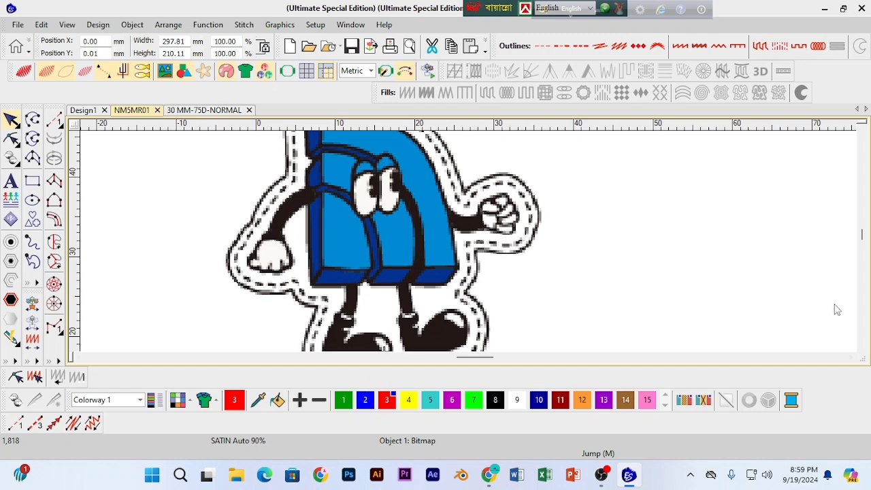
{"action": "scroll", "coordinate": [844, 350], "scroll_direction": "down", "scroll_amount": 1}
{"action": "key", "text": "shift+z"}
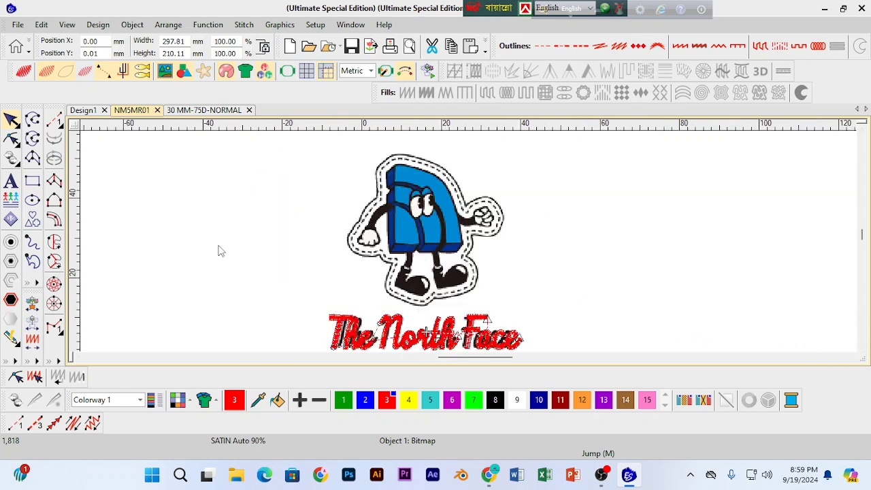
Step: Set the Complex Fill tool to Tatami with an edge run first underlay and turn off the second underlay
{"action": "left_click", "coordinate": [53, 242]}
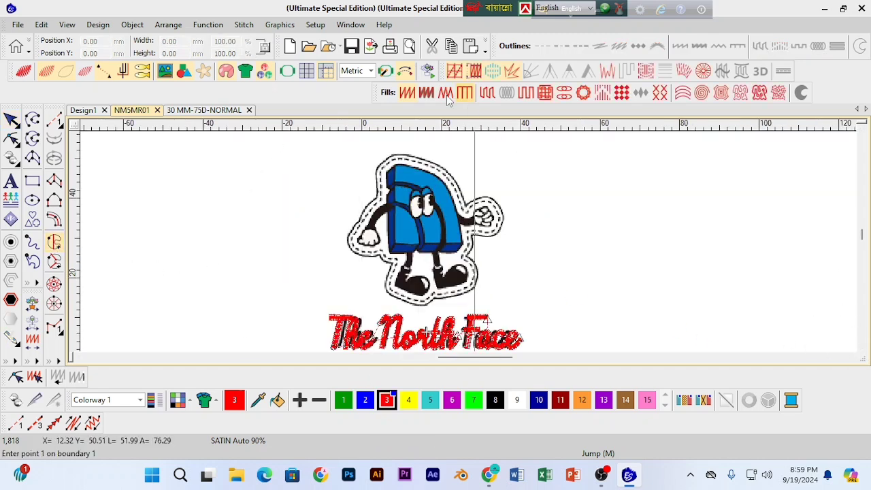
{"action": "left_click", "coordinate": [486, 93]}
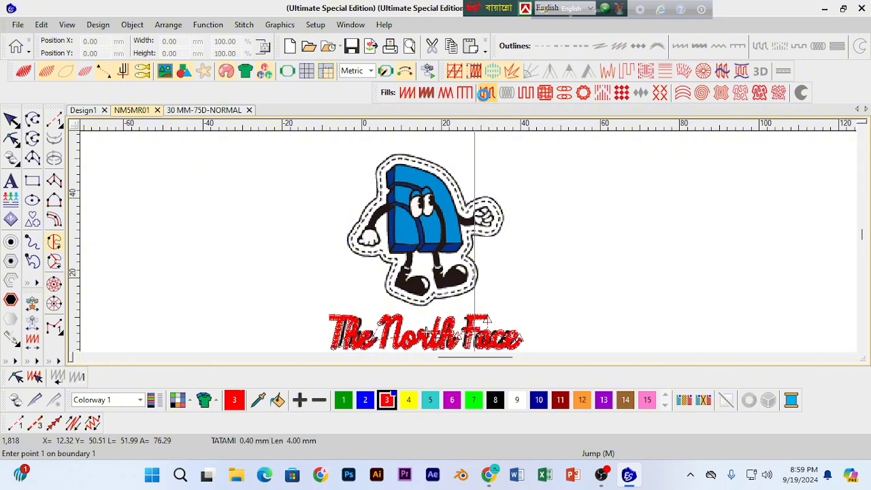
{"action": "right_click", "coordinate": [485, 93]}
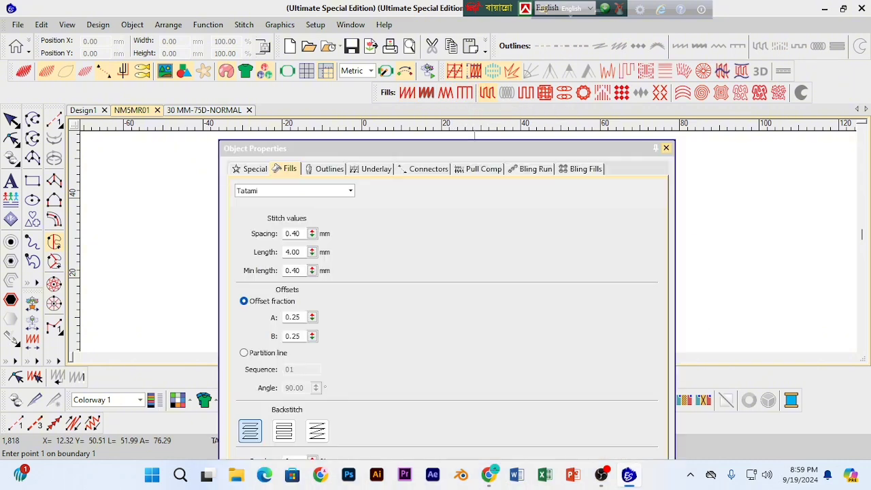
{"action": "left_click", "coordinate": [373, 170]}
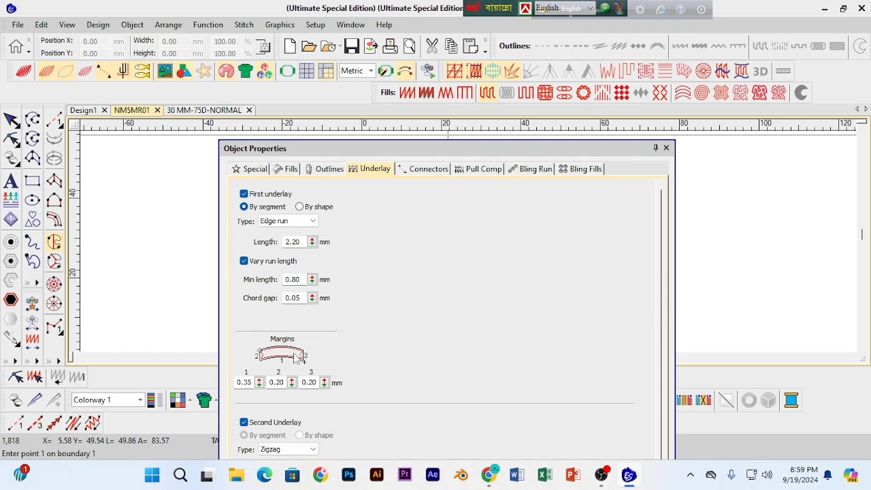
{"action": "left_click", "coordinate": [244, 422]}
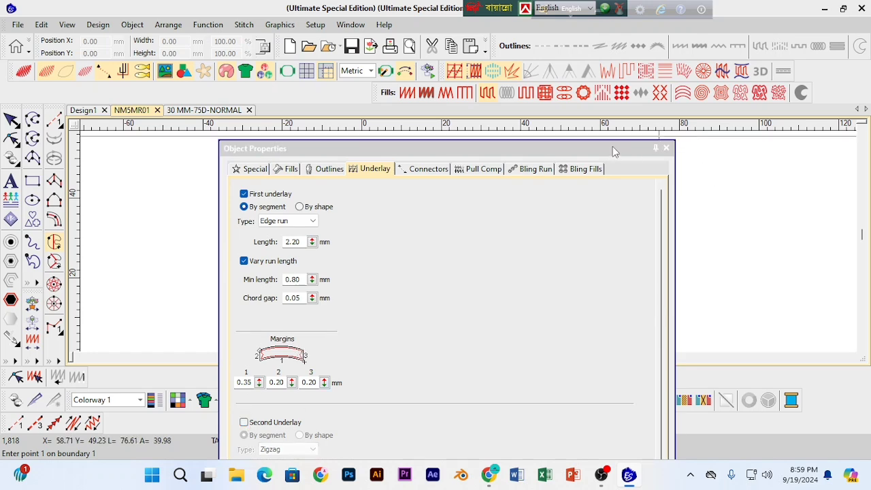
{"action": "left_click_drag", "start_coordinate": [615, 149], "coordinate": [762, 177]}
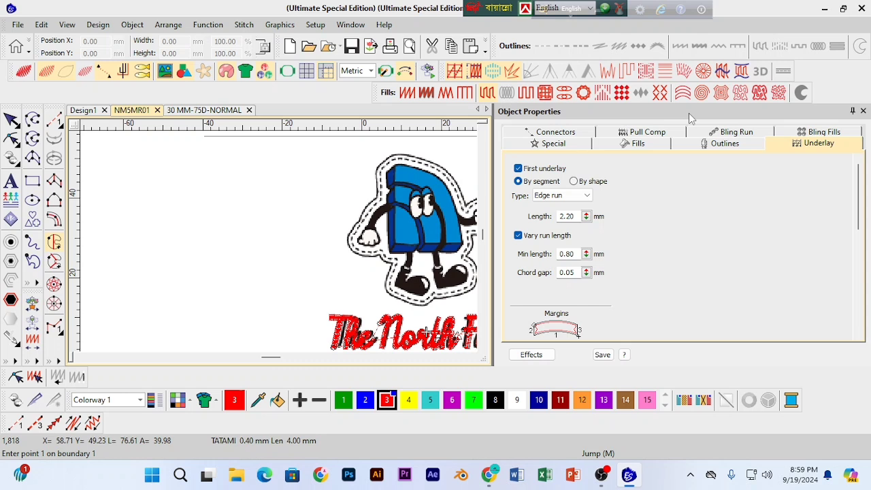
{"action": "left_click", "coordinate": [863, 111]}
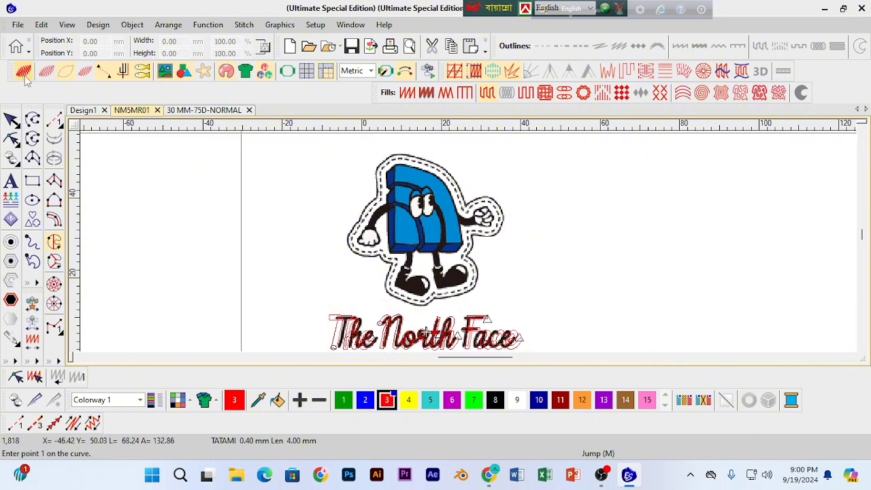
Step: Select all objects in red color 3 by color and delete them, leaving the mascot and lettering artwork
{"action": "left_click", "coordinate": [10, 120]}
{"action": "left_click", "coordinate": [108, 169]}
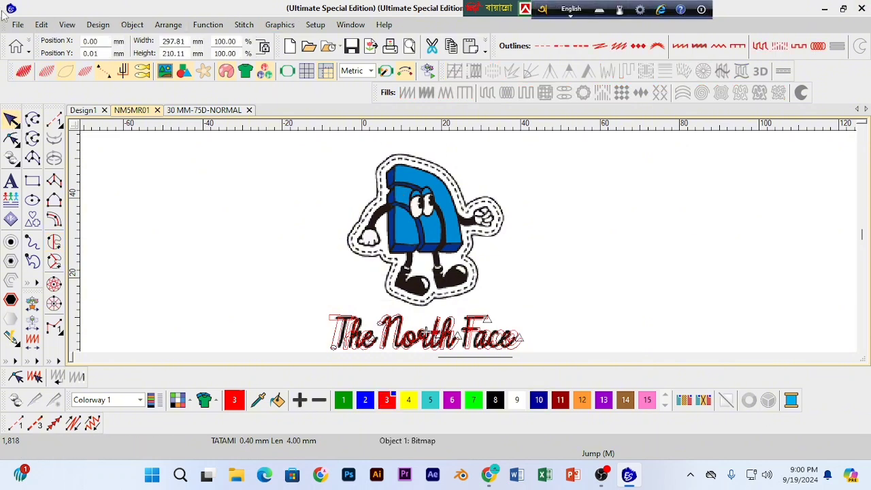
{"action": "left_click", "coordinate": [41, 26]}
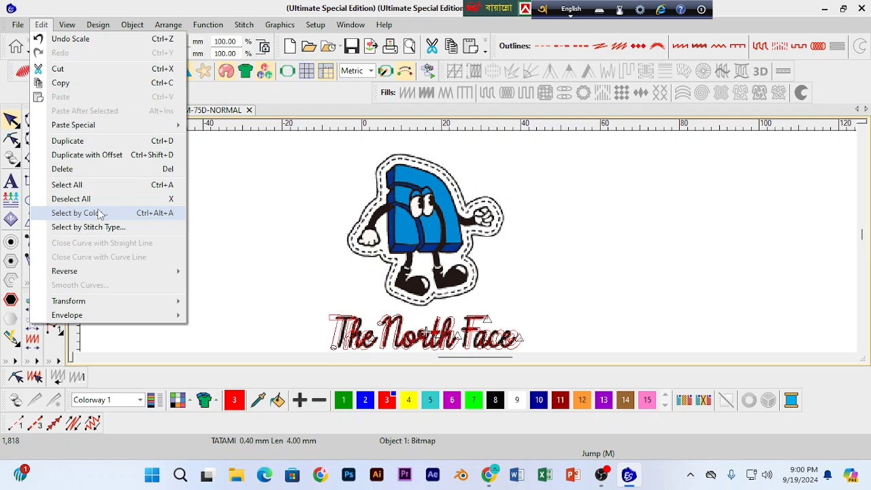
{"action": "left_click", "coordinate": [76, 213]}
{"action": "left_click_drag", "start_coordinate": [372, 104], "coordinate": [690, 170]}
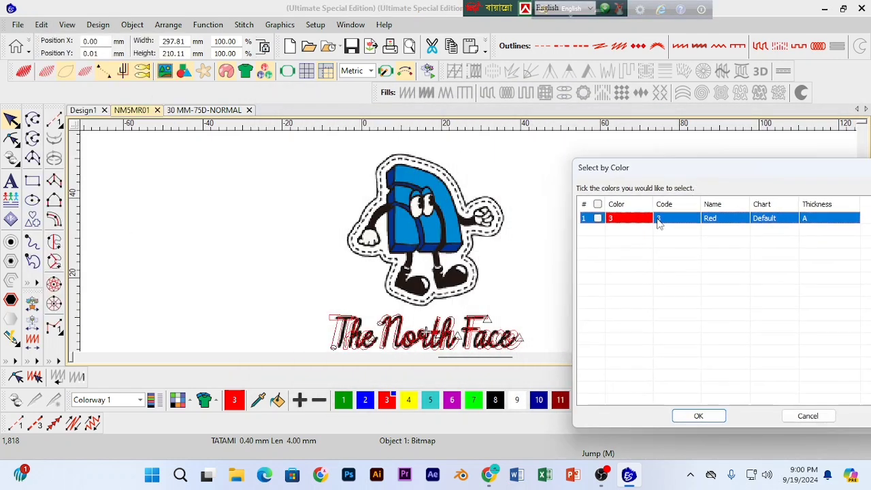
{"action": "left_click", "coordinate": [598, 218]}
{"action": "left_click", "coordinate": [694, 414]}
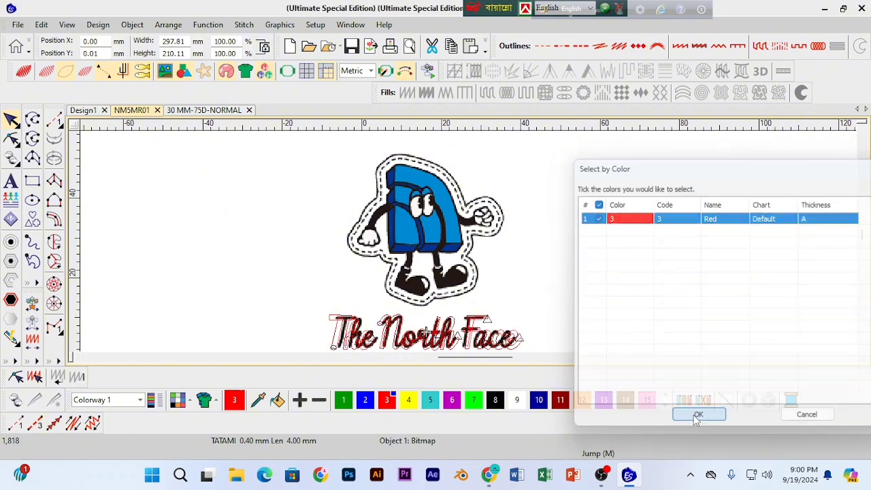
{"action": "left_click", "coordinate": [566, 342]}
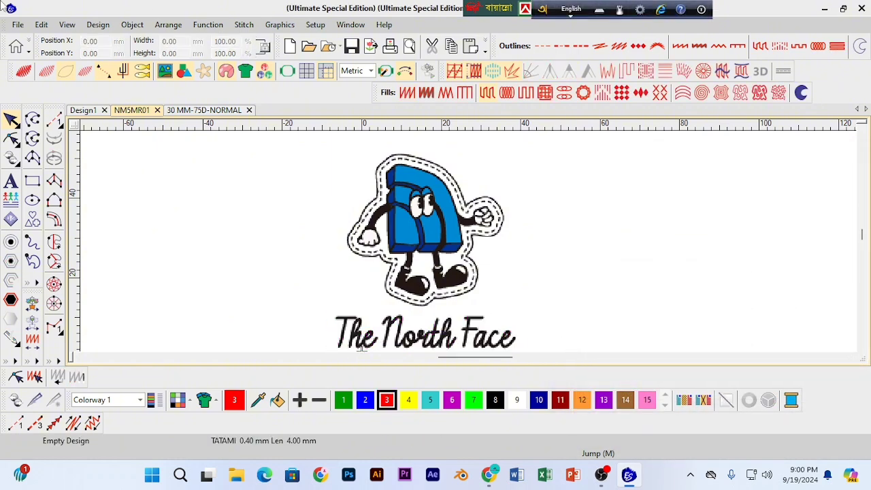
Step: Examine the mascot's body and shoes and the black The North Face lettering in the artwork
{"action": "scroll", "coordinate": [847, 305], "scroll_direction": "up", "scroll_amount": 2}
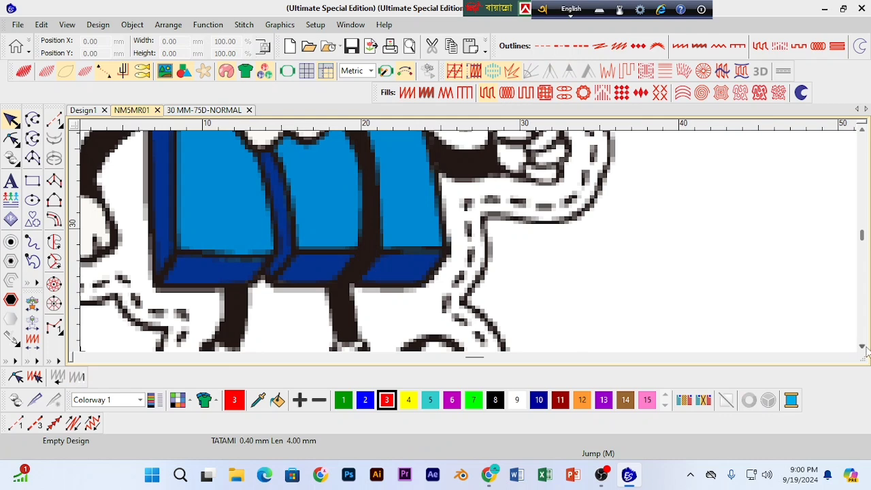
{"action": "scroll", "coordinate": [859, 345], "scroll_direction": "down", "scroll_amount": 5}
{"action": "scroll", "coordinate": [803, 331], "scroll_direction": "down", "scroll_amount": 2}
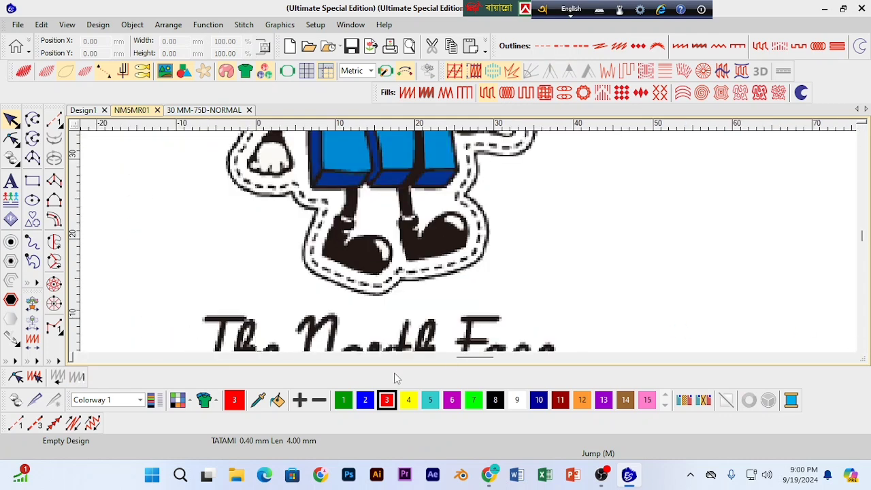
{"action": "left_click", "coordinate": [863, 348]}
{"action": "left_click", "coordinate": [862, 348]}
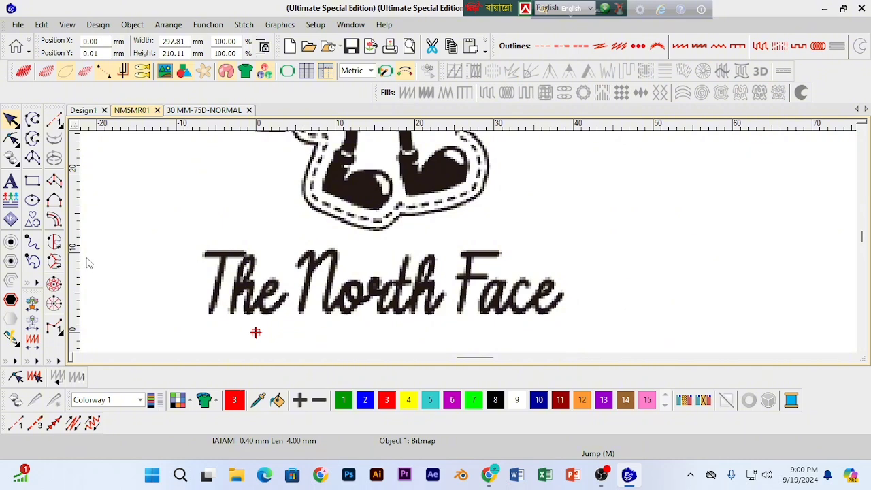
{"action": "left_click", "coordinate": [53, 181]}
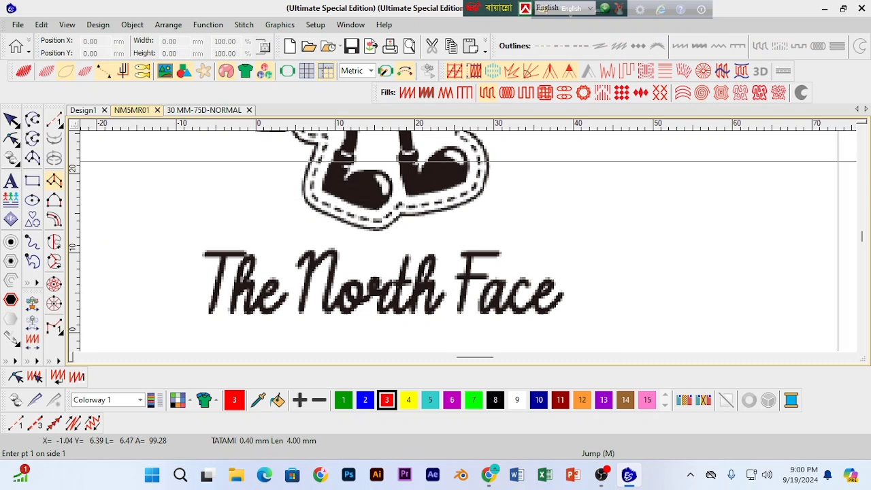
{"action": "left_click", "coordinate": [862, 131]}
{"action": "left_click", "coordinate": [861, 131]}
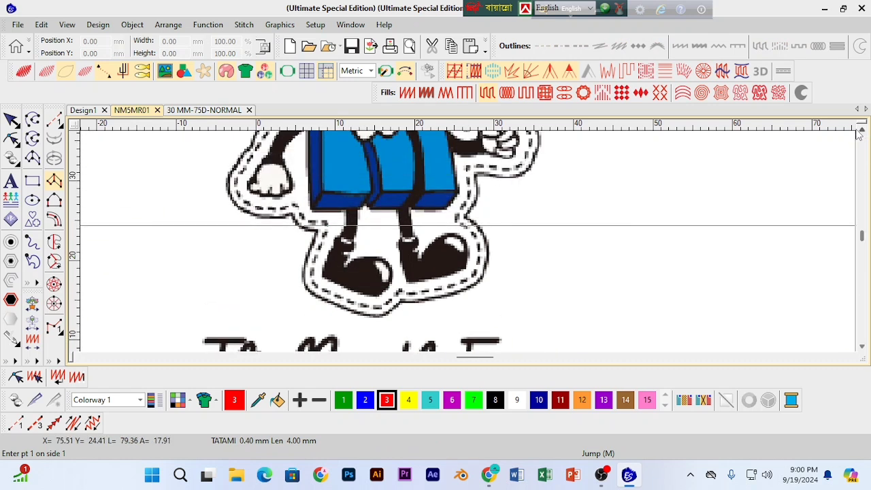
{"action": "key", "text": "shift+z"}
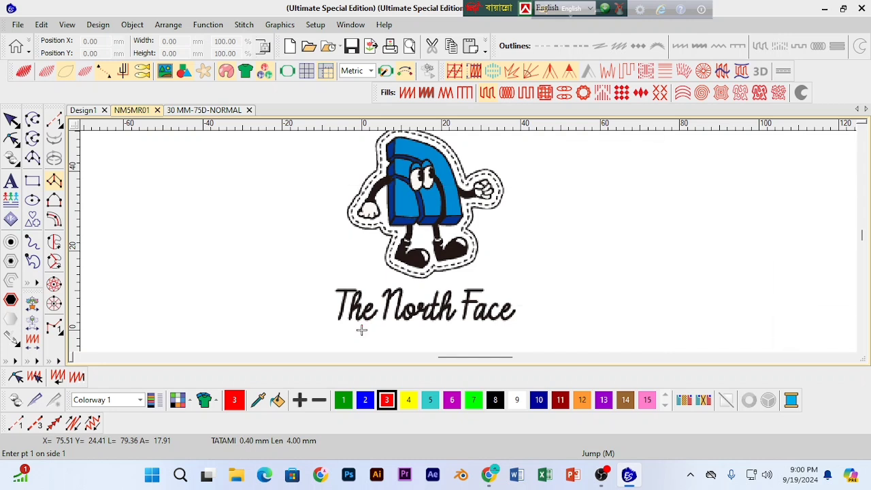
{"action": "left_click", "coordinate": [11, 121]}
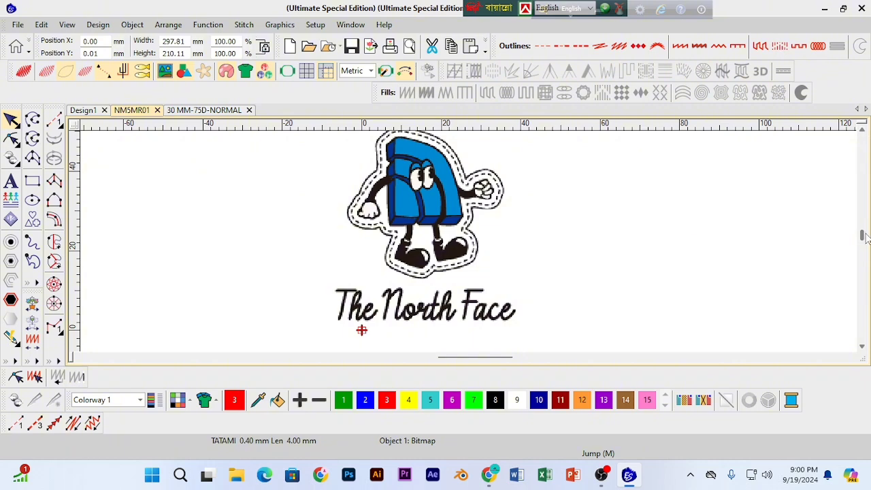
{"action": "scroll", "coordinate": [861, 235], "scroll_direction": "down", "scroll_amount": 2}
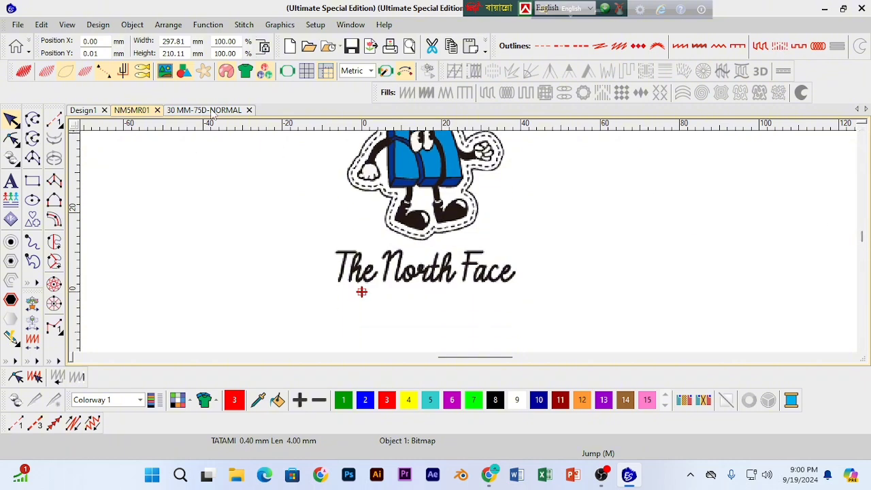
Step: Close the 30 MM-75D-NORMAL design without saving its changes
{"action": "left_click", "coordinate": [211, 111]}
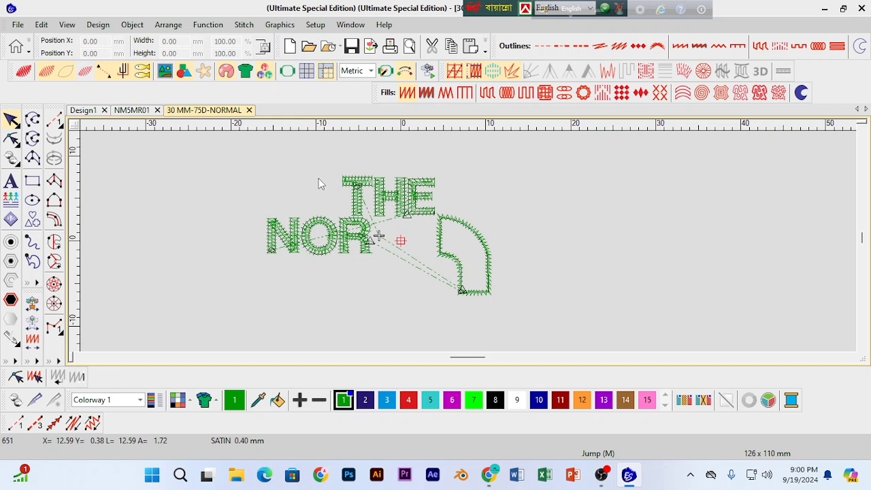
{"action": "left_click", "coordinate": [250, 110]}
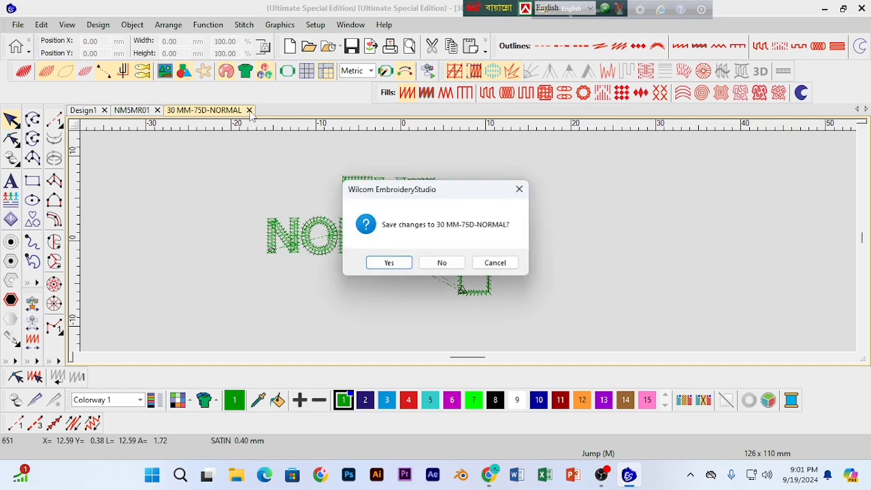
{"action": "left_click", "coordinate": [446, 264]}
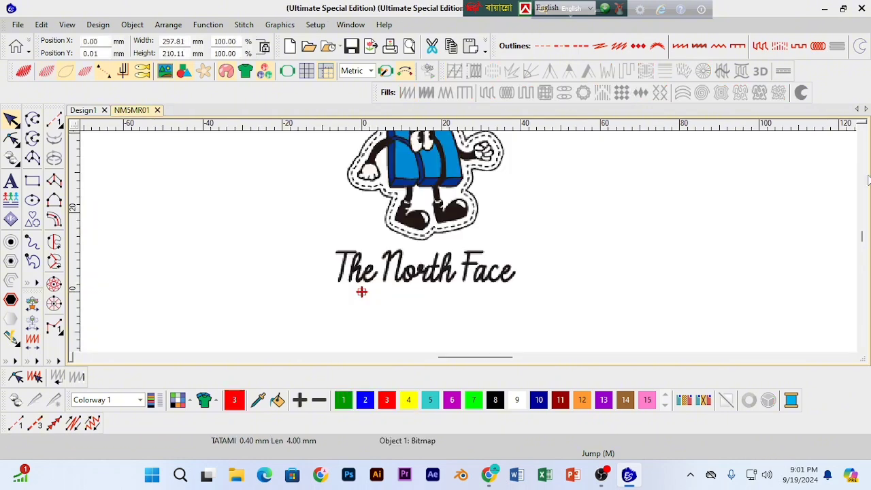
Step: Review the mascot artwork once more and start closing the NM5MR01 design
{"action": "left_click", "coordinate": [862, 131]}
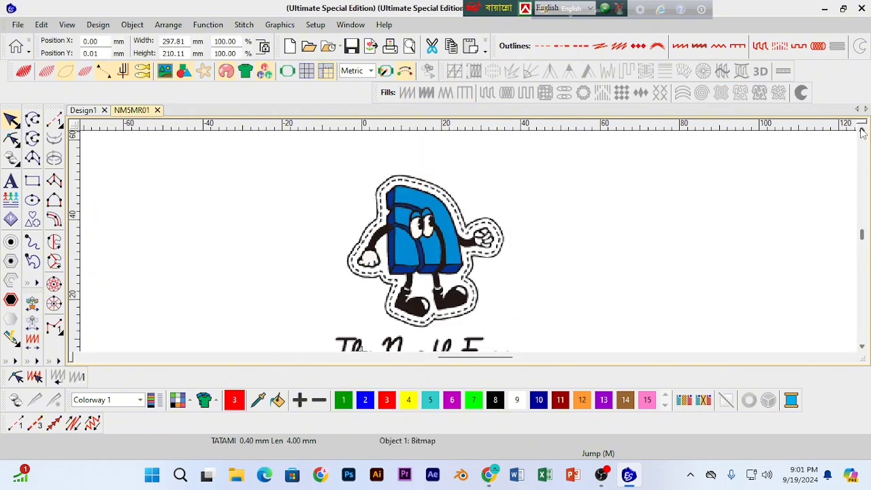
{"action": "left_click", "coordinate": [862, 132]}
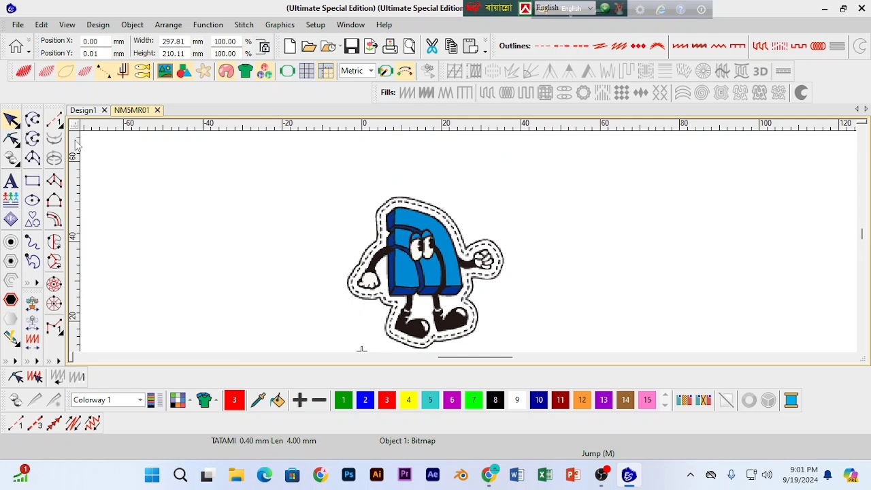
{"action": "left_click", "coordinate": [107, 111]}
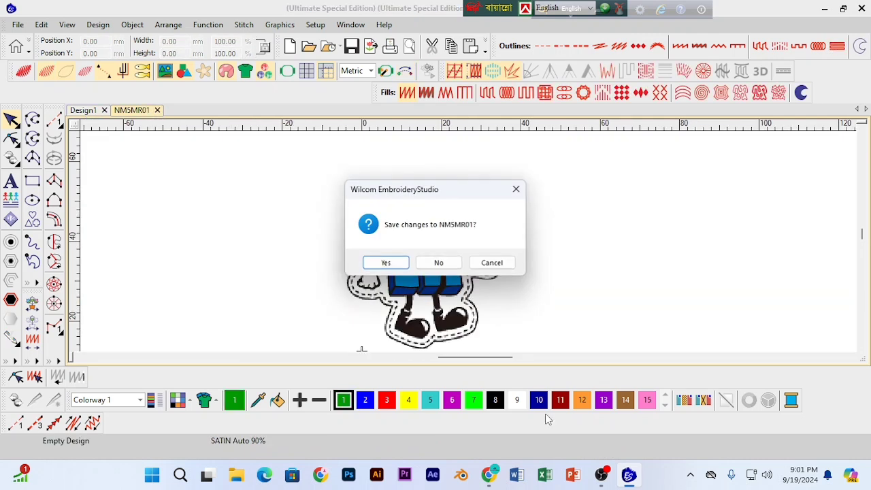